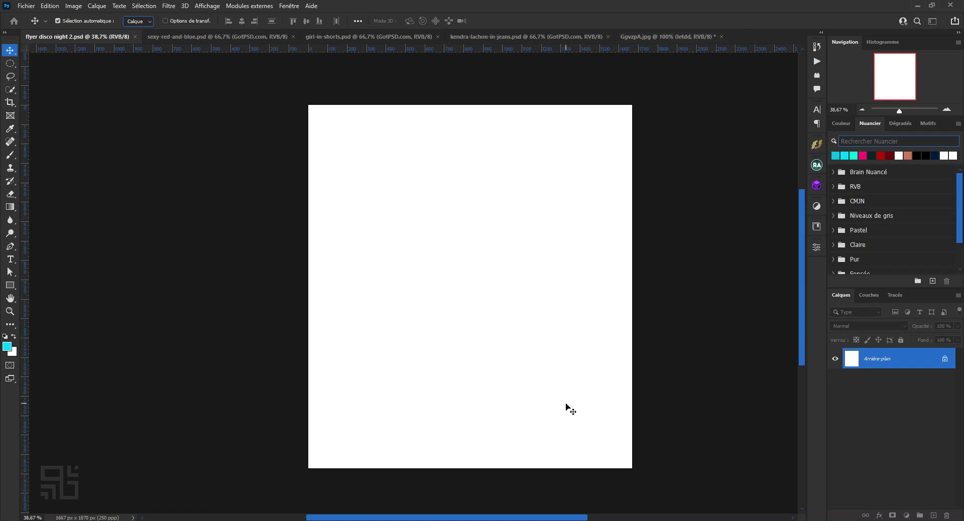
Unlock the concert crowd photo's background in GgvzpA.jpg and drag it into the flyer.
left_click_drag(564, 387, 538, 391)
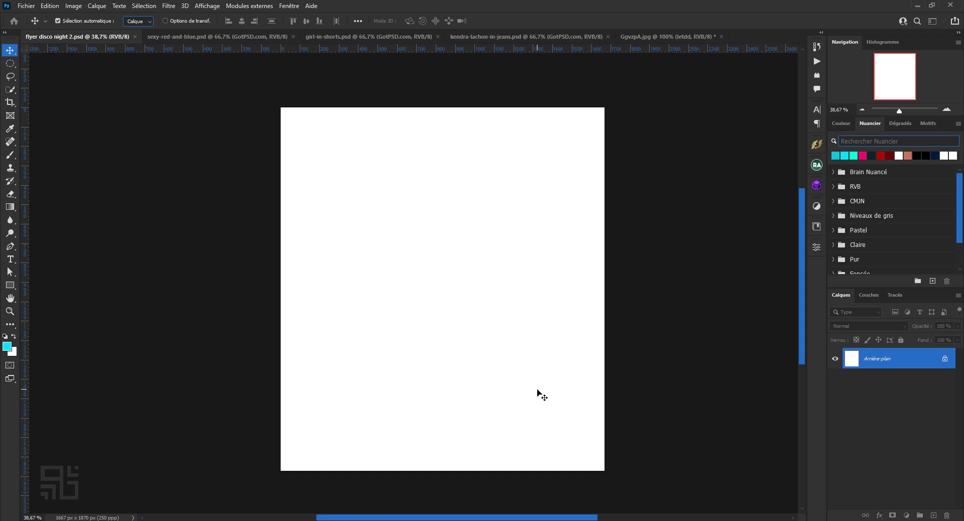
left_click(683, 38)
left_click(616, 253)
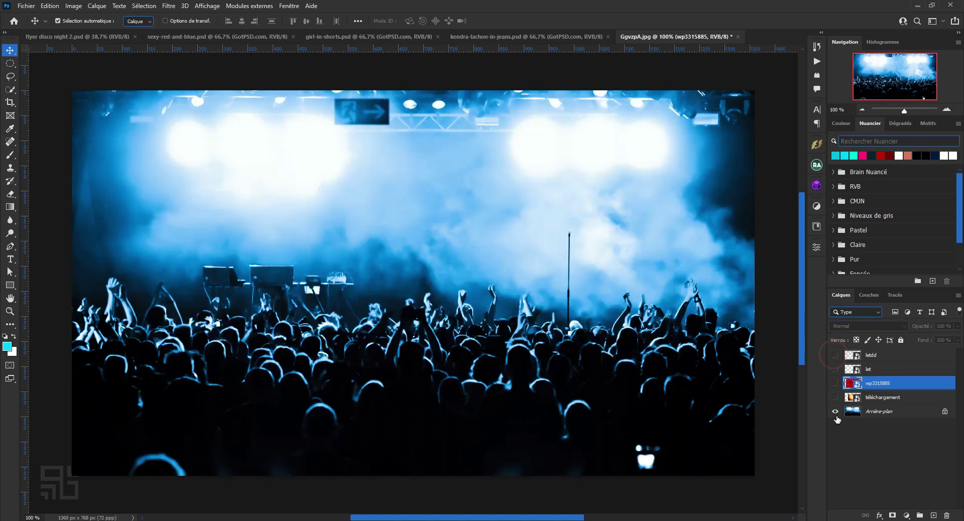
left_click(835, 412)
left_click(945, 411)
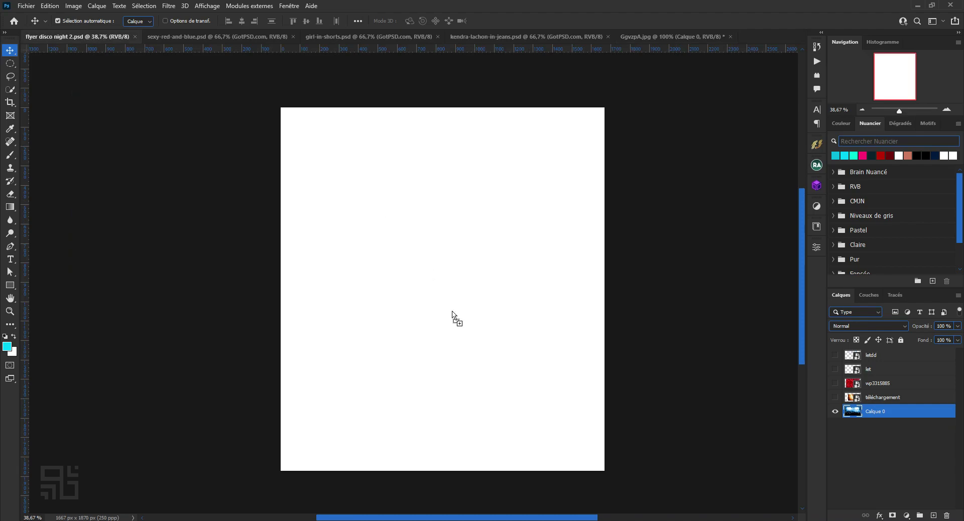
left_click_drag(85, 40, 472, 326)
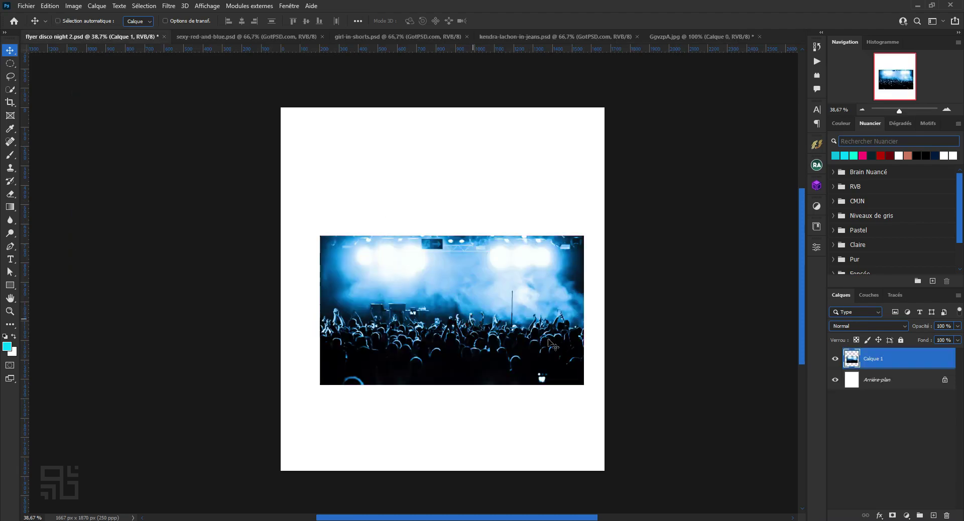
Scale the crowd photo to span the flyer's full width across its lower half.
key("ctrl+t")
mouse_move(584, 385)
left_mouse_down()
mouse_move(609, 422)
mouse_move(646, 420)
left_mouse_up()
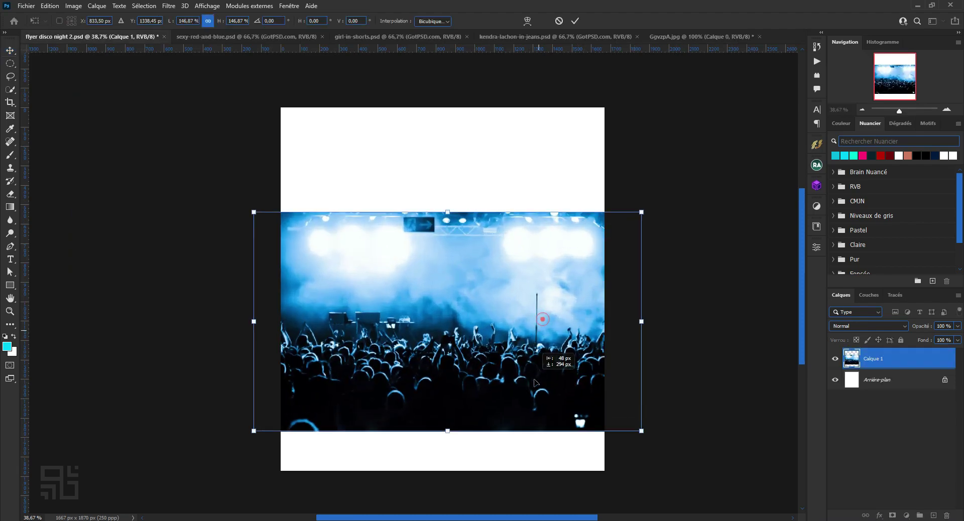
left_click_drag(552, 321, 543, 383)
left_click(575, 22)
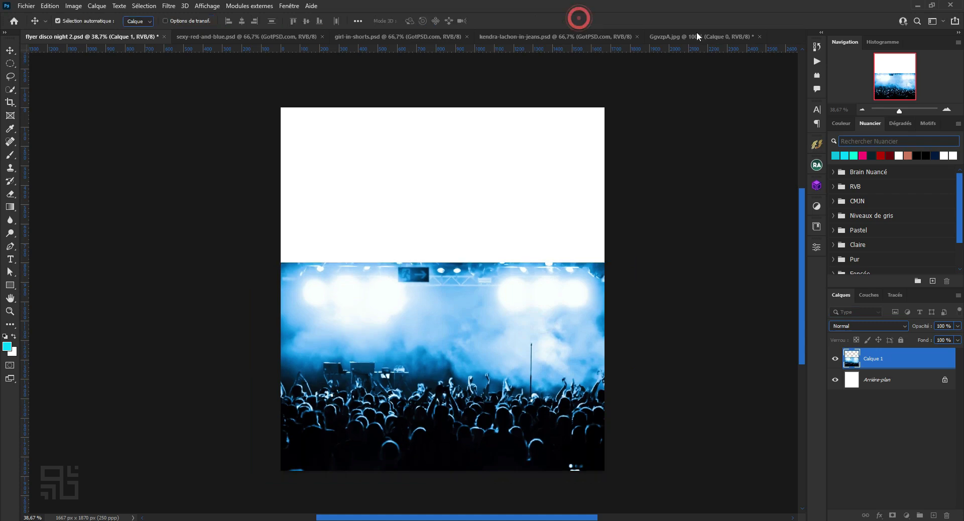
left_click(668, 36)
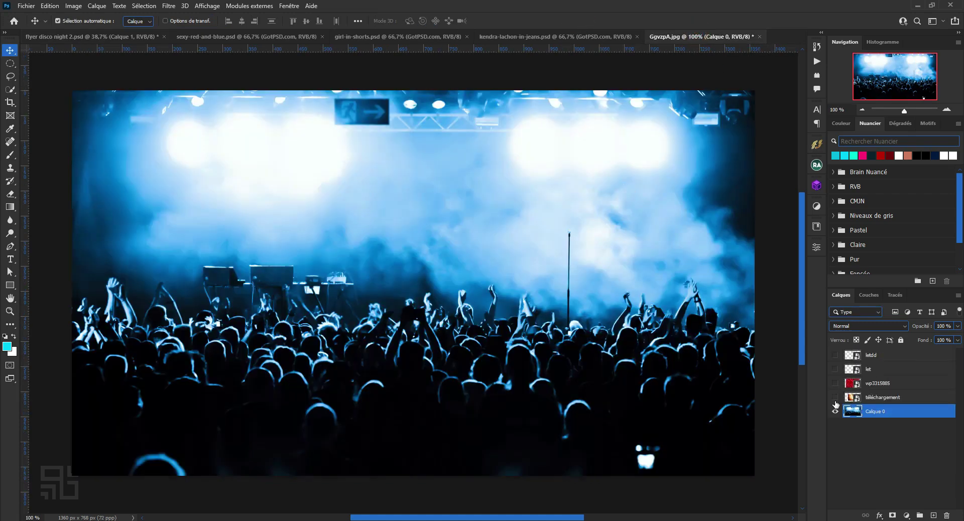
Drag the wp3315885 red satin layer into the flyer and enlarge it over the upper two-thirds.
left_click(835, 397)
left_click(876, 397)
left_click(860, 386)
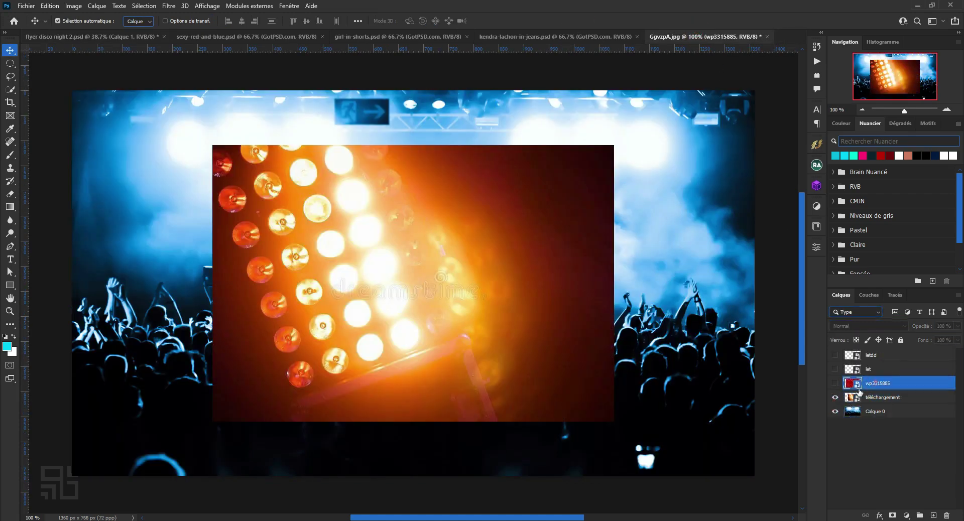
left_click(835, 384)
left_click_drag(874, 384, 84, 21)
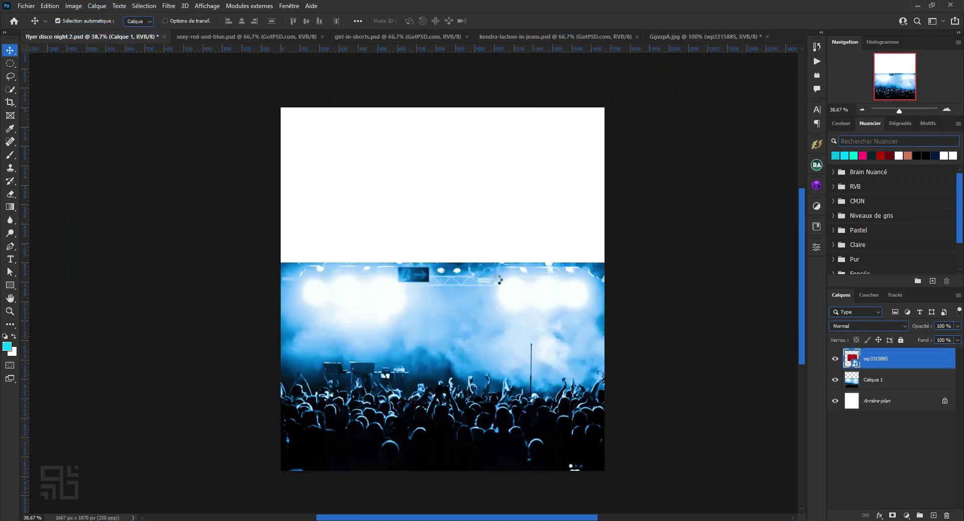
left_click_drag(84, 21, 508, 279)
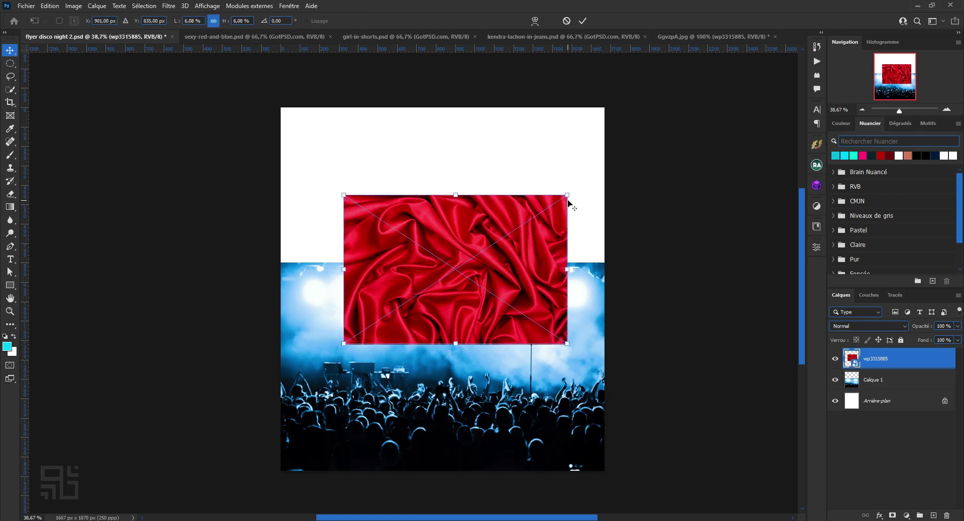
left_click_drag(492, 293, 492, 248)
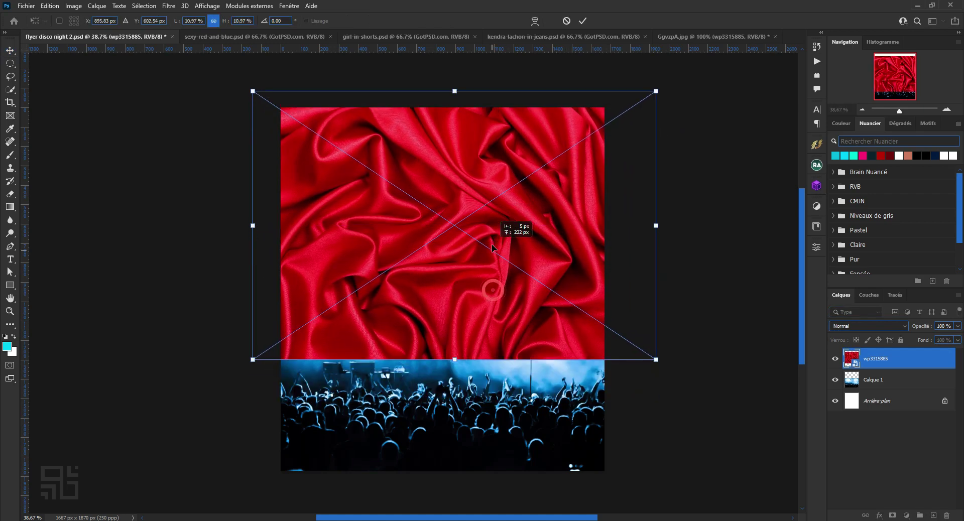
left_click(582, 21)
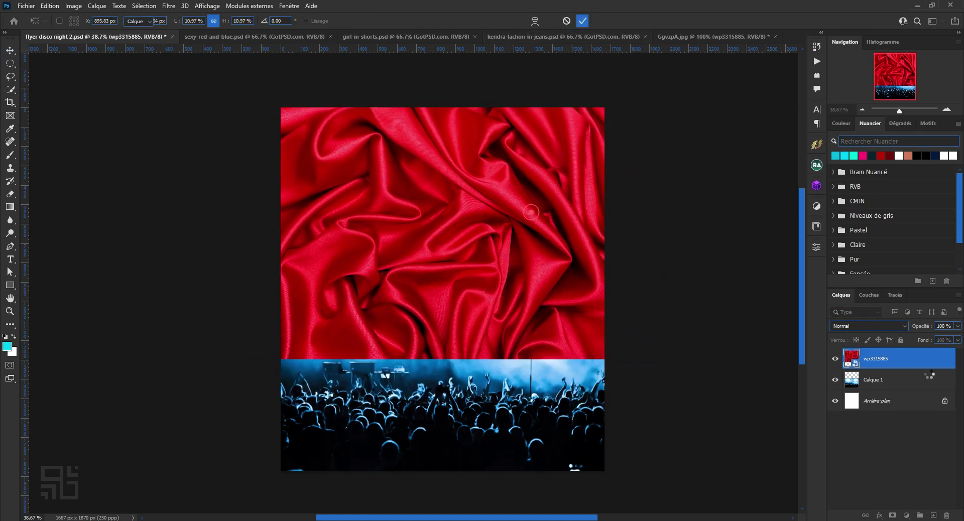
left_click(899, 365)
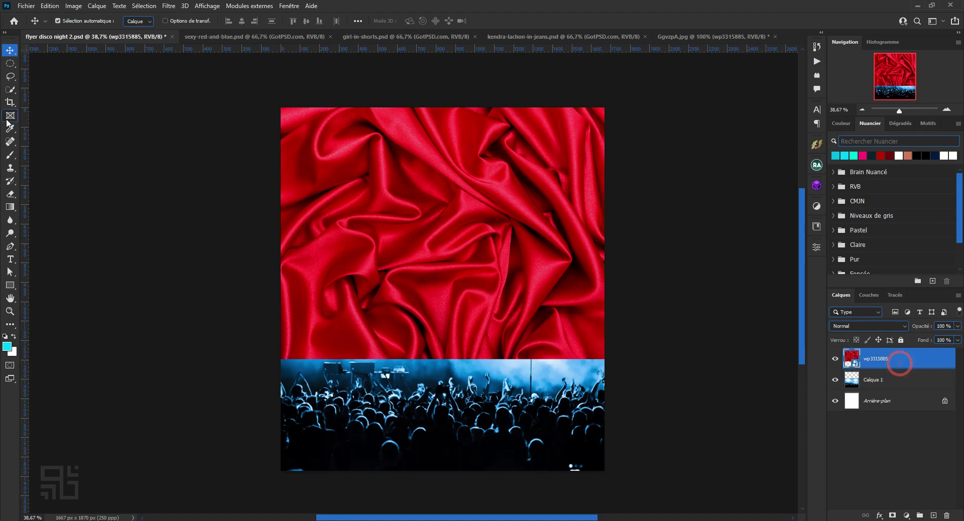
Pick a large soft brush and add layer masks to the red satin and Calque 1 layers.
left_click(10, 154)
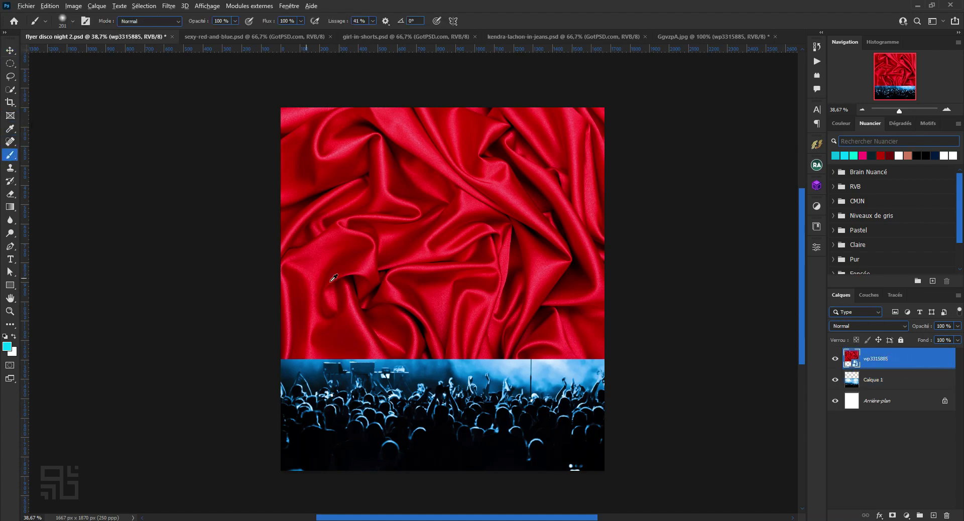
left_click_drag(351, 306, 444, 323)
left_click(894, 515)
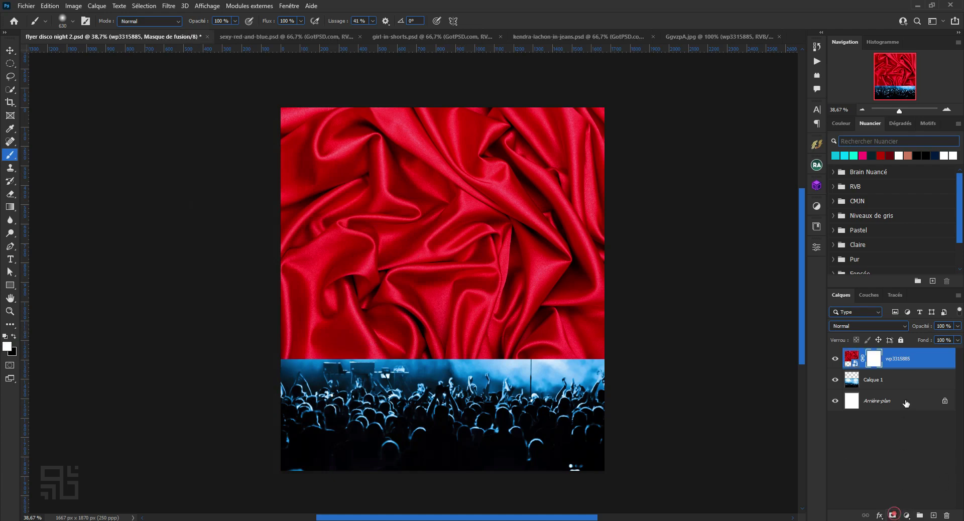
left_click(897, 380)
left_click(893, 515)
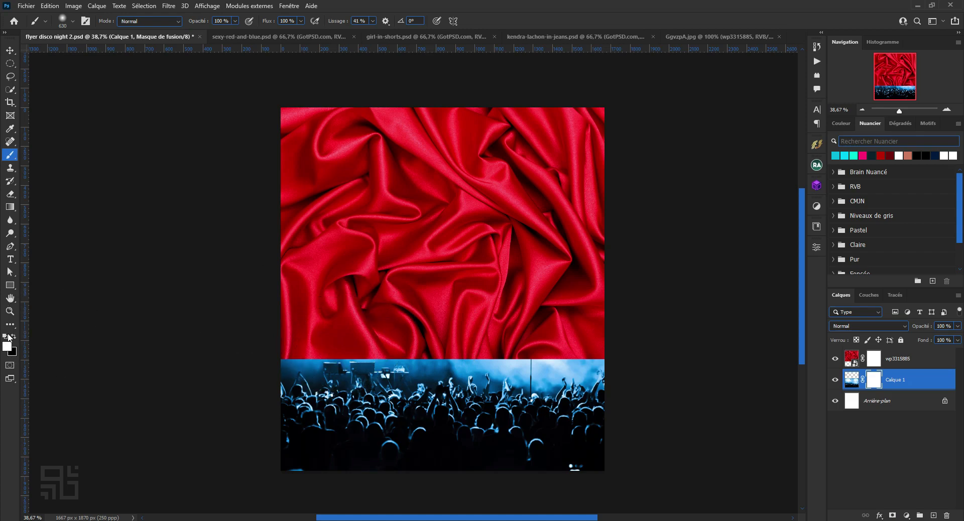
Paint black on both masks so the satin's lower edge and the crowd's top fade together.
left_click(14, 338)
left_click_drag(261, 358, 681, 357)
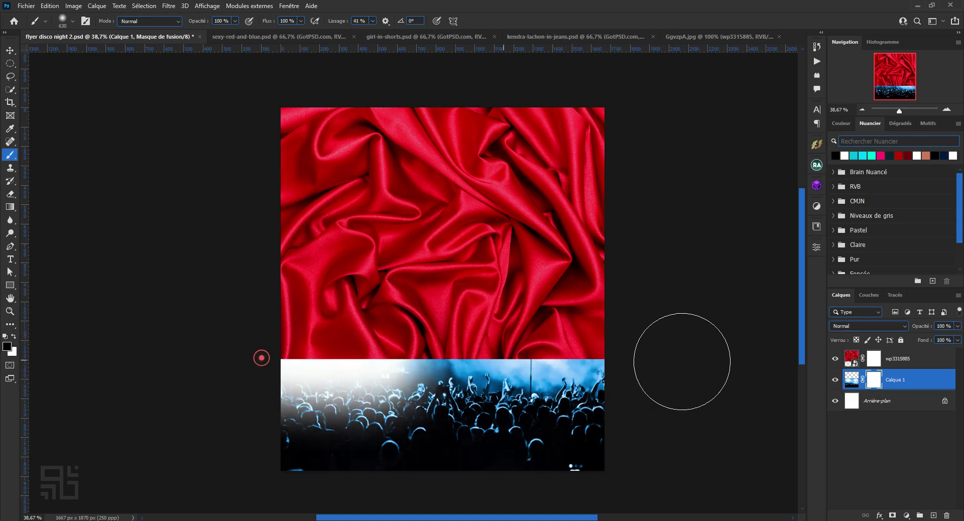
key("ctrl+z")
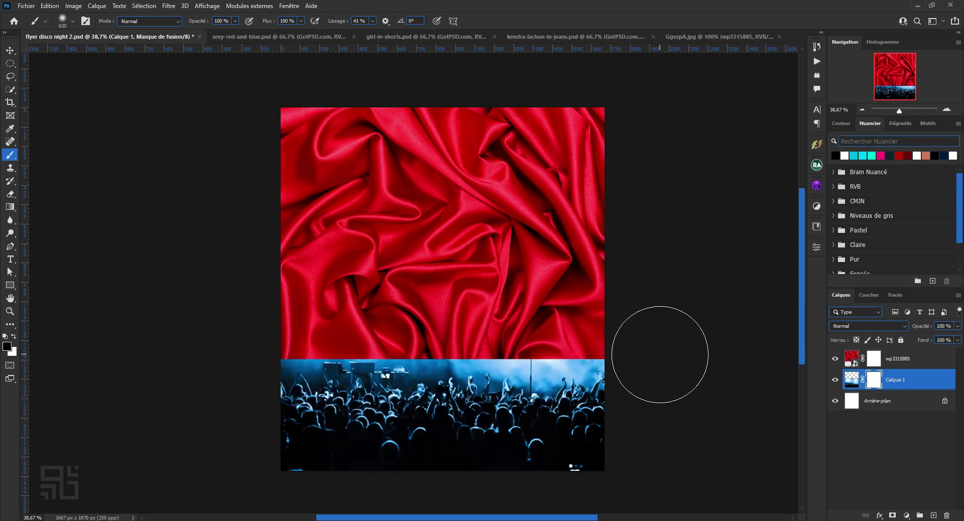
left_click(873, 359)
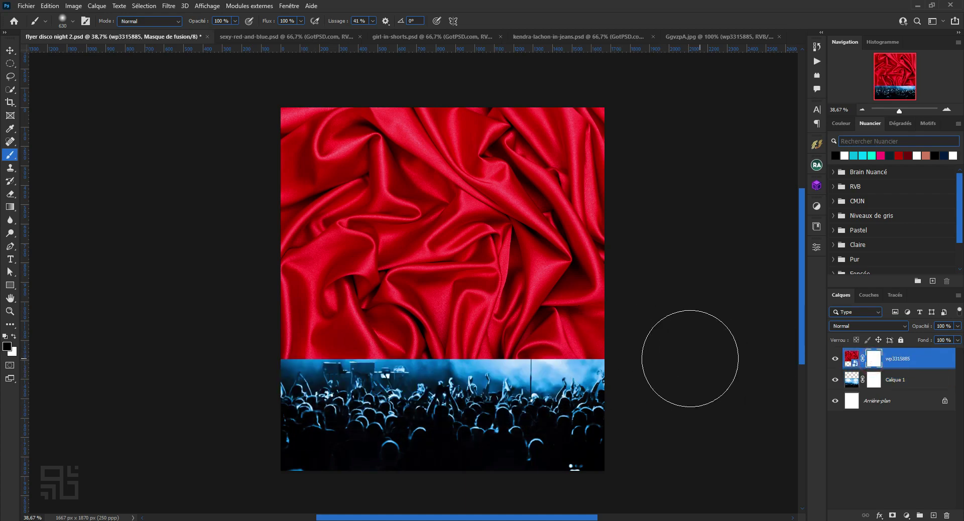
left_click_drag(690, 357, 142, 347)
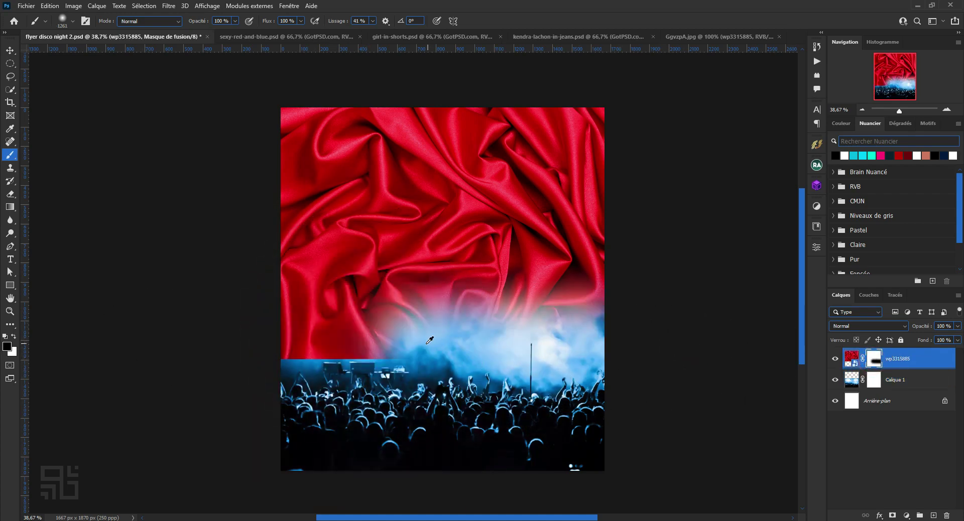
left_click_drag(301, 344, 434, 333)
key("ctrl+z")
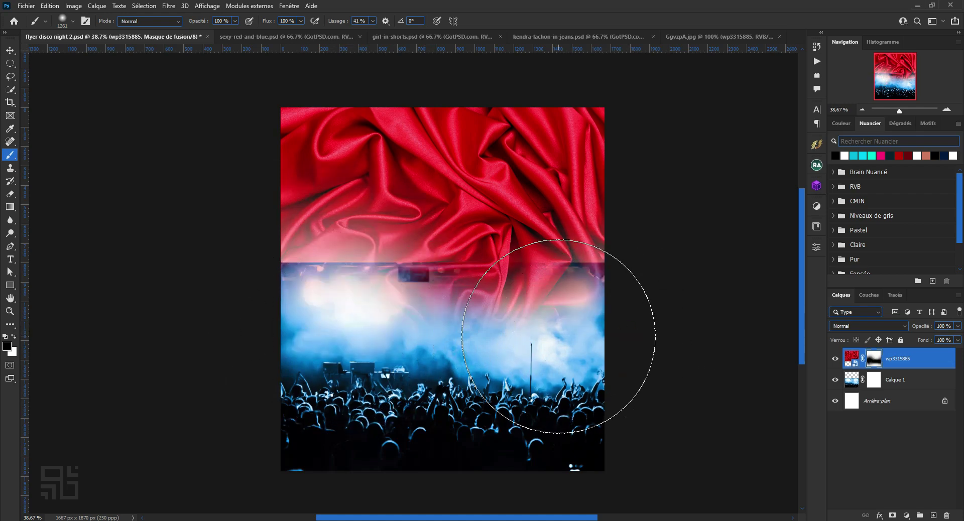
left_click(880, 385)
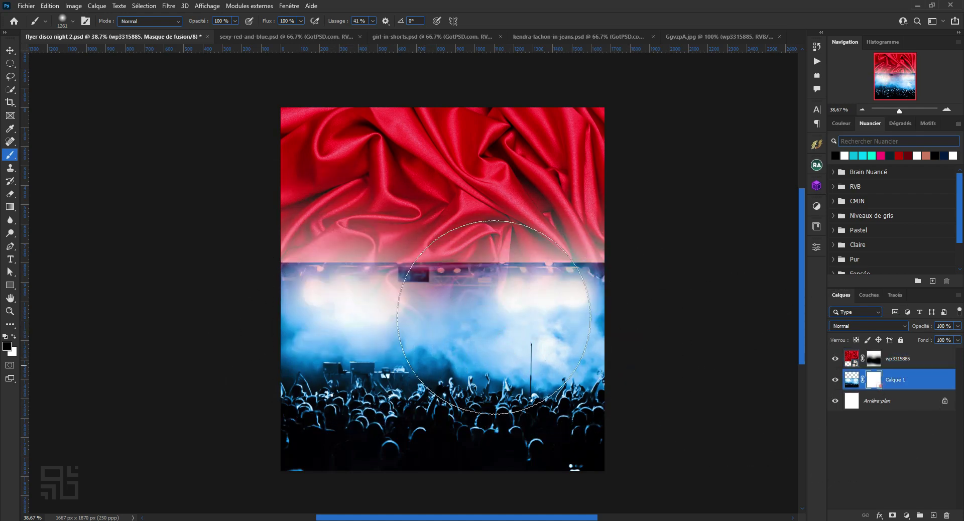
mouse_move(669, 217)
left_mouse_down()
mouse_move(212, 181)
mouse_move(700, 247)
mouse_move(161, 259)
mouse_move(580, 227)
left_mouse_up()
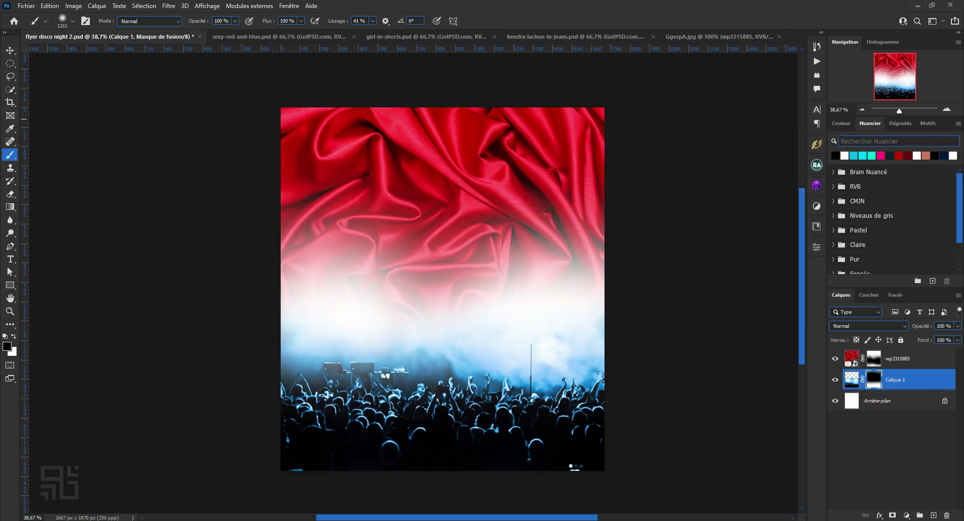
left_click(10, 50)
left_click(661, 286)
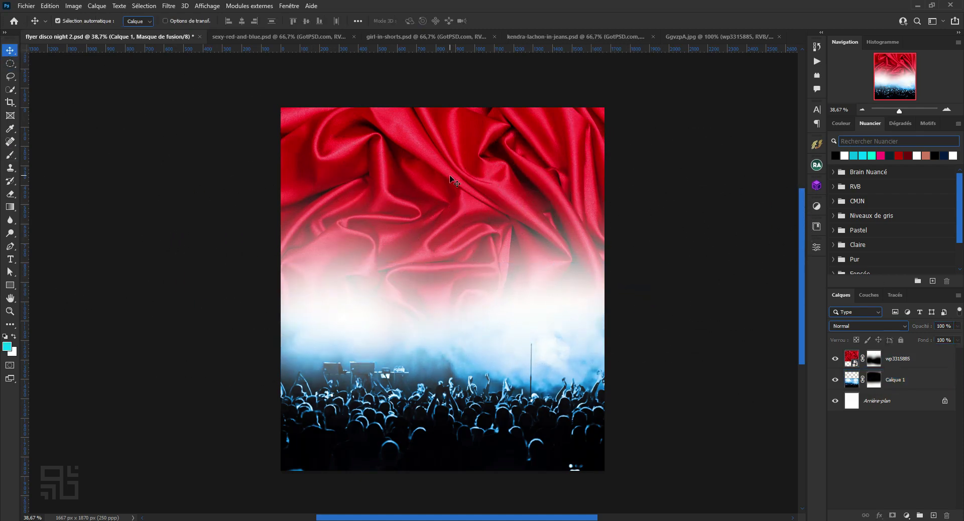
Enlarge the red satin layer and shift it downward with Free Transform.
key("ctrl+t")
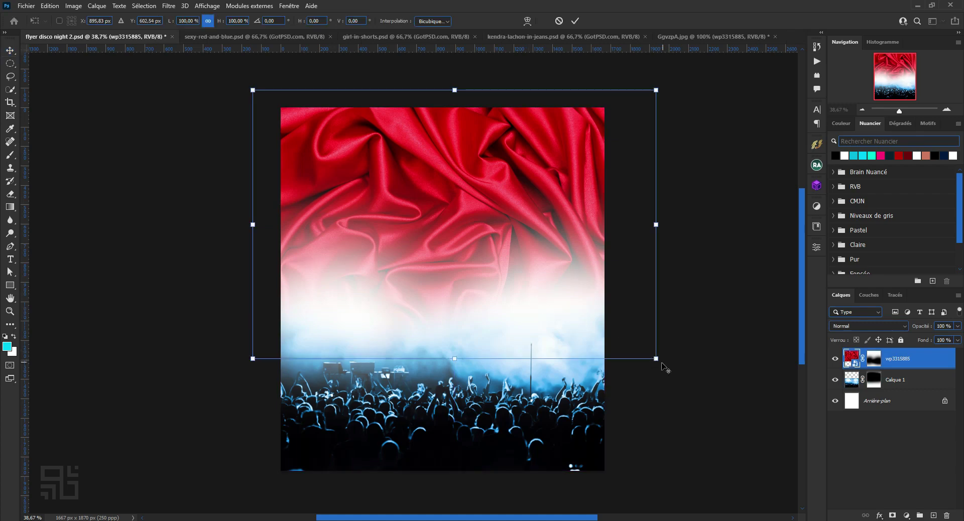
left_click_drag(656, 360, 678, 372)
left_click_drag(621, 293, 622, 344)
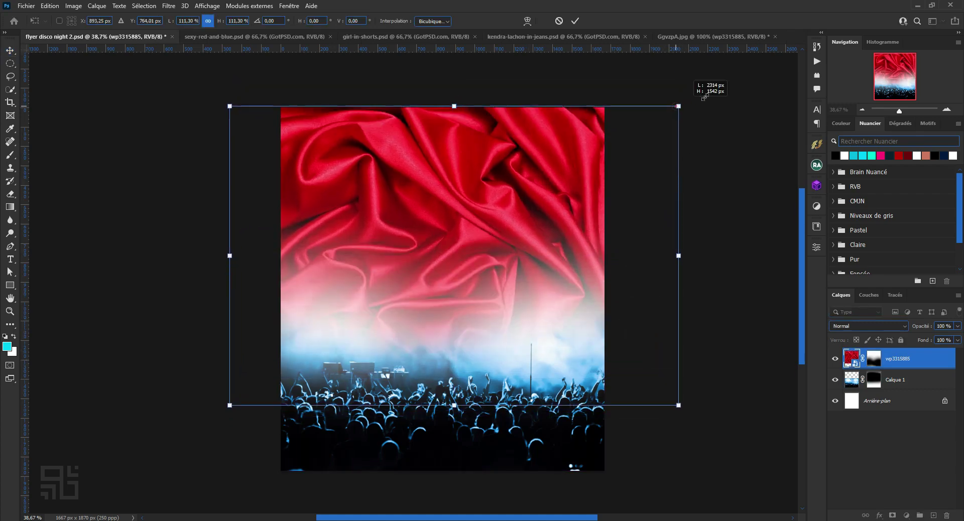
left_click_drag(666, 104, 703, 89)
left_click(575, 21)
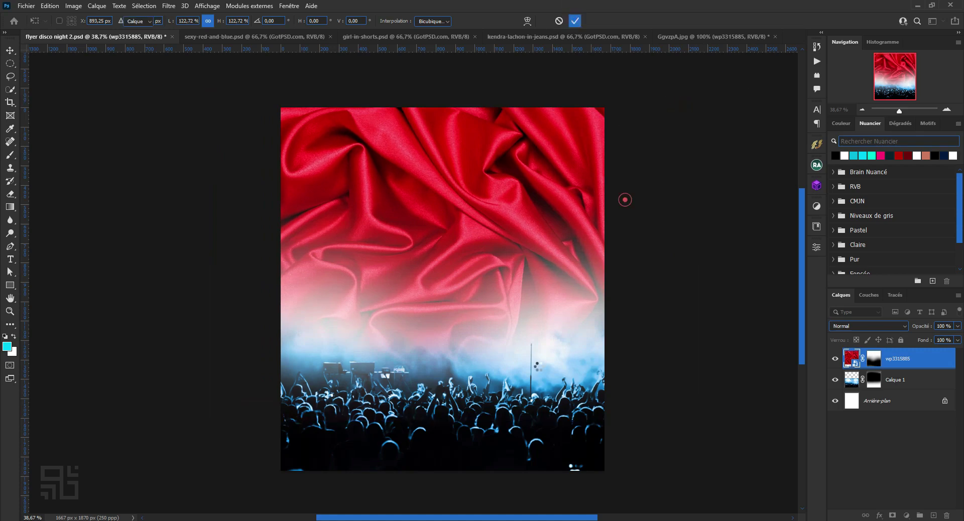
Try enlarging the Calque 1 crowd photo upward, then select both layers and undo it.
left_click(471, 442)
key("ctrl+t")
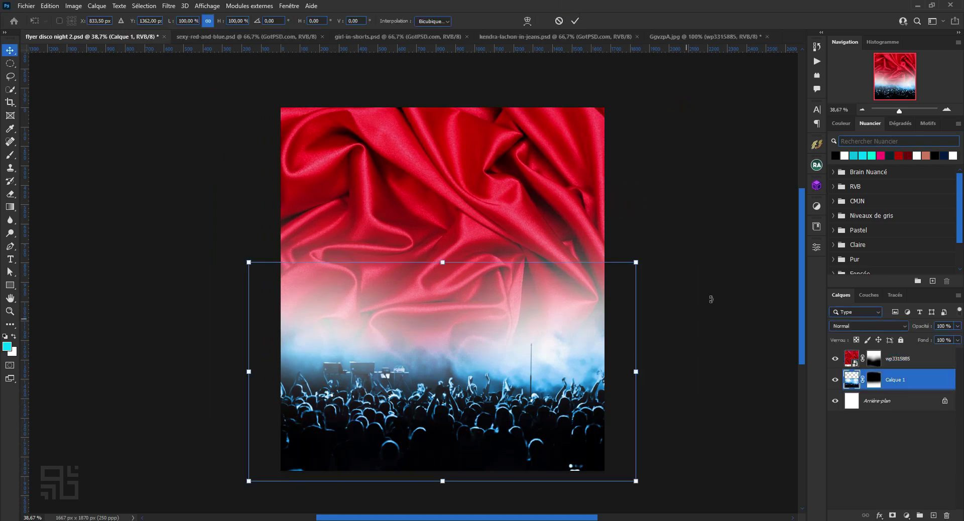
left_click_drag(634, 262, 678, 239)
left_click_drag(584, 415, 588, 378)
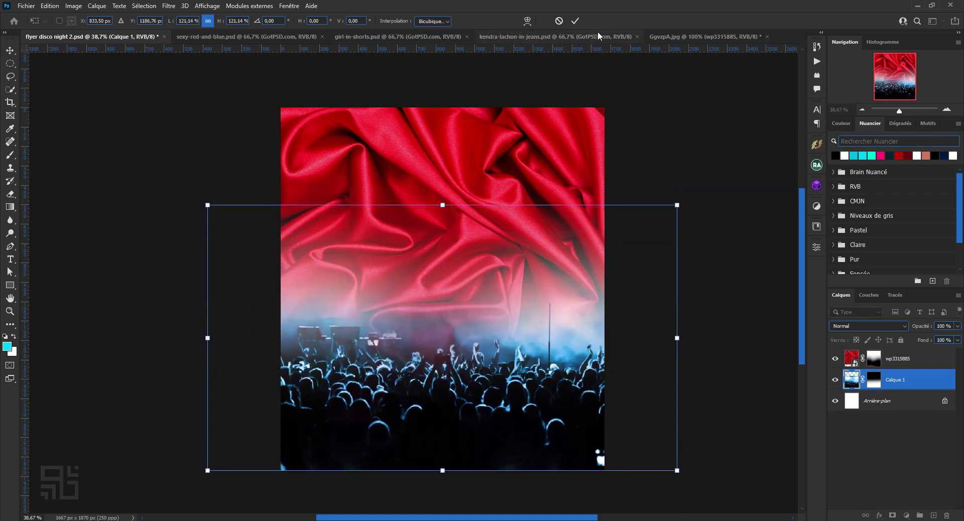
left_click(713, 177)
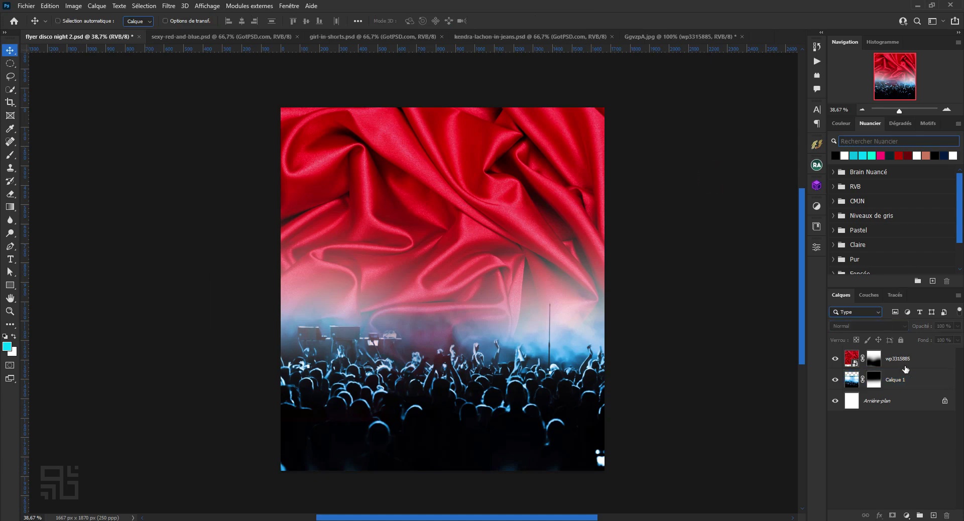
left_click(905, 366)
key("ctrl+z")
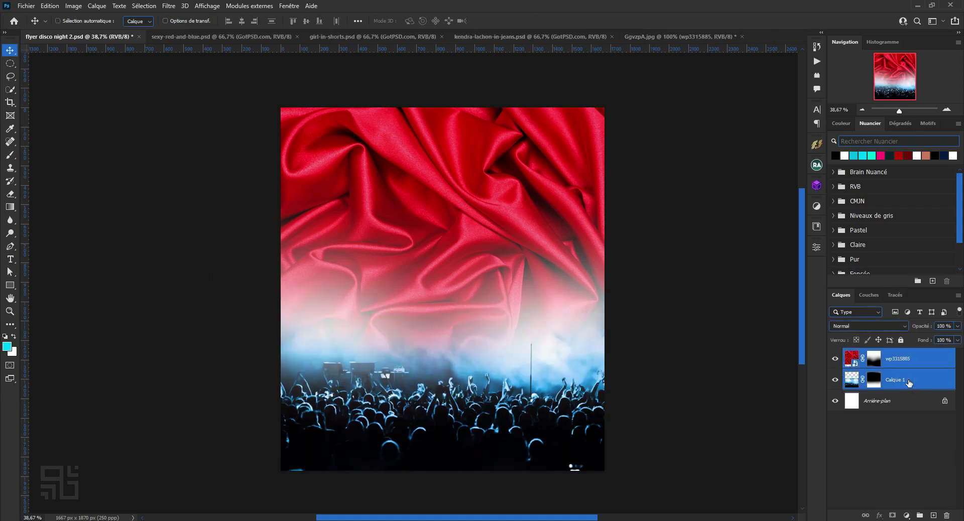
Merge the satin and crowd layers, then try and cancel a solid colour fill.
key("ctrl+e")
left_click(835, 360)
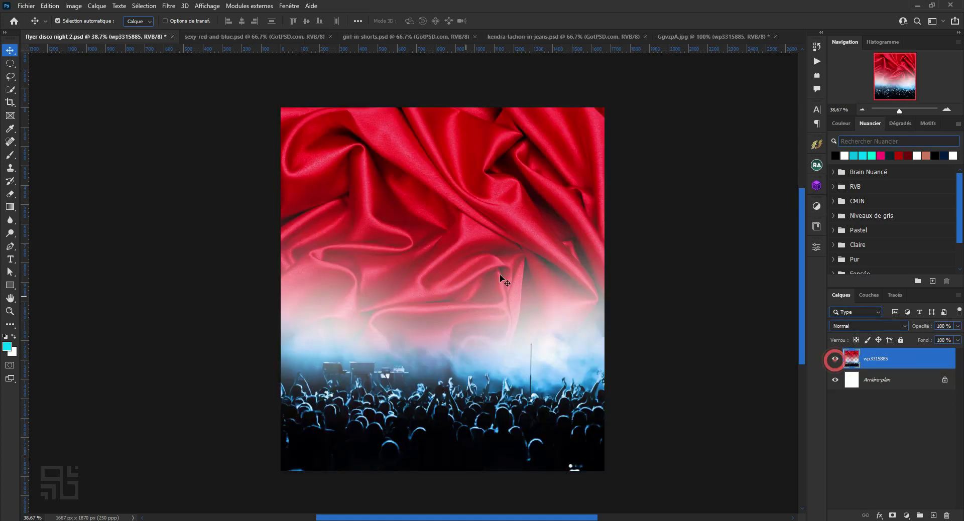
left_click(907, 516)
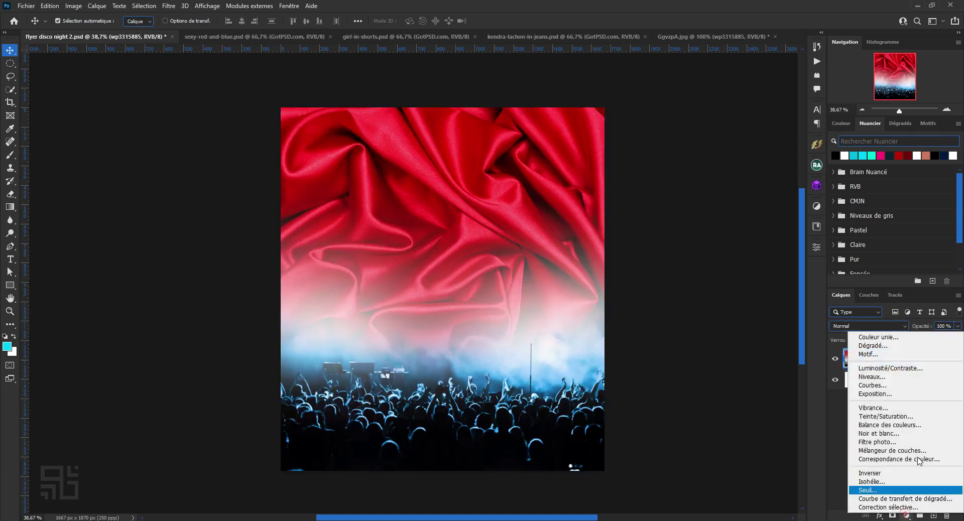
left_click(874, 336)
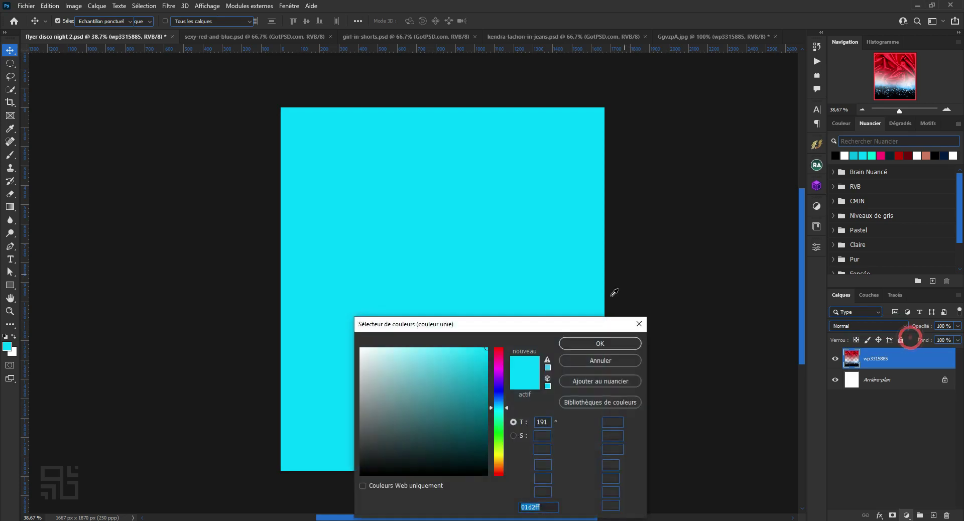
left_click(463, 414)
left_click(498, 452)
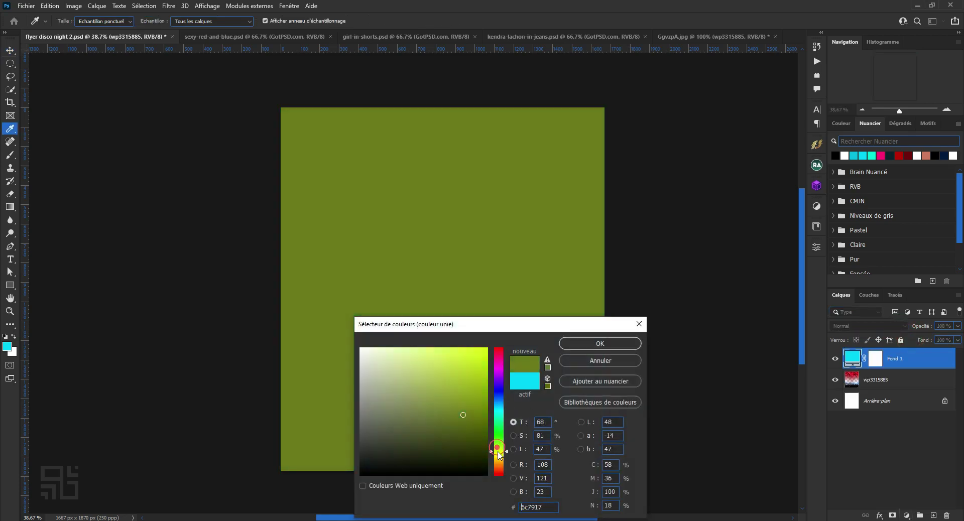
left_click(614, 360)
Add a Dégradé gradient fill layer and set its left stop to dark red.
left_click(906, 515)
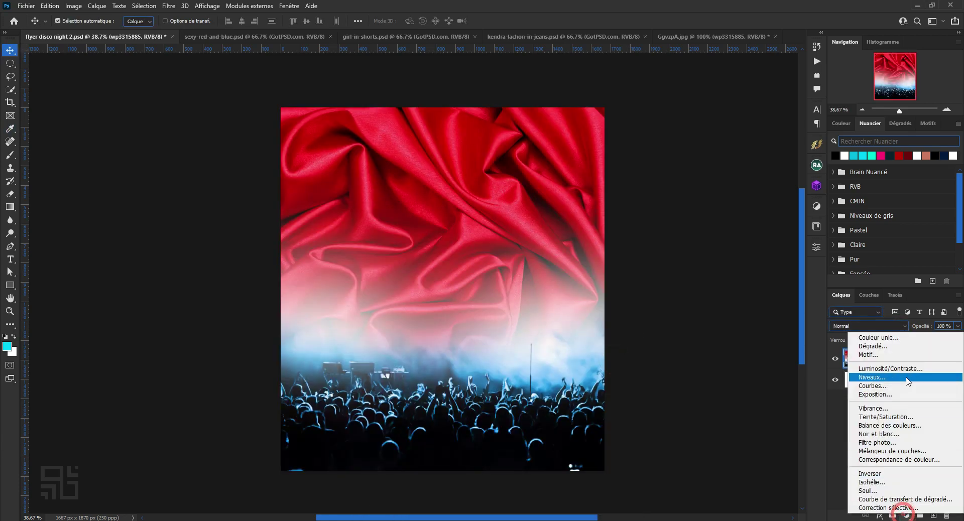
left_click(910, 347)
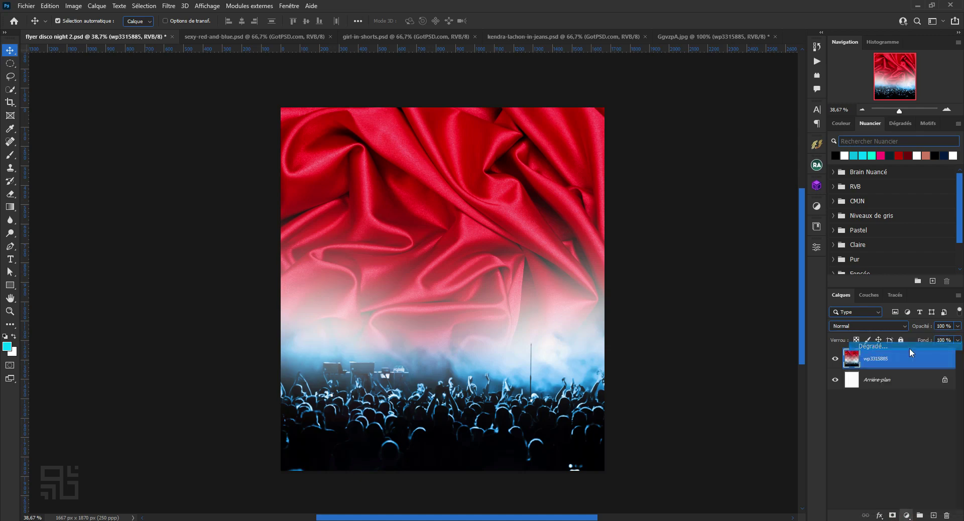
left_click(673, 148)
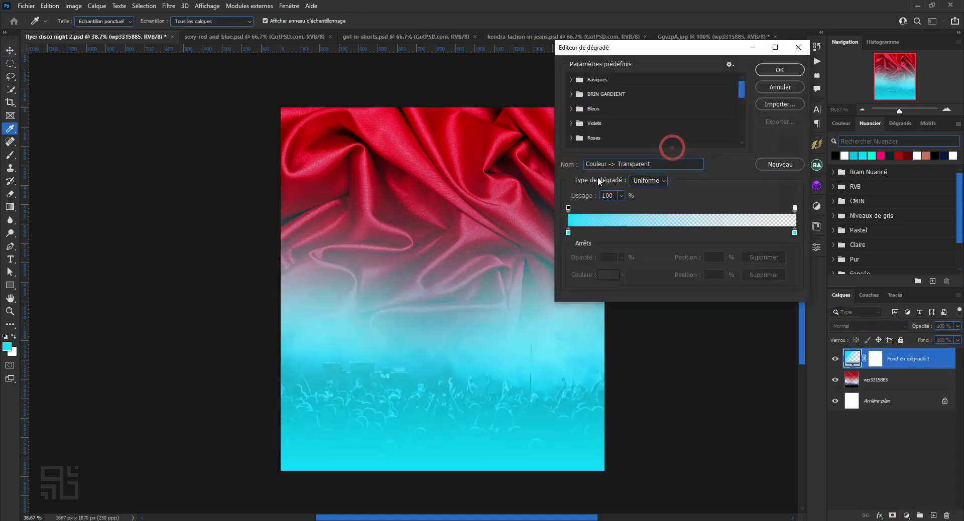
left_click(567, 233)
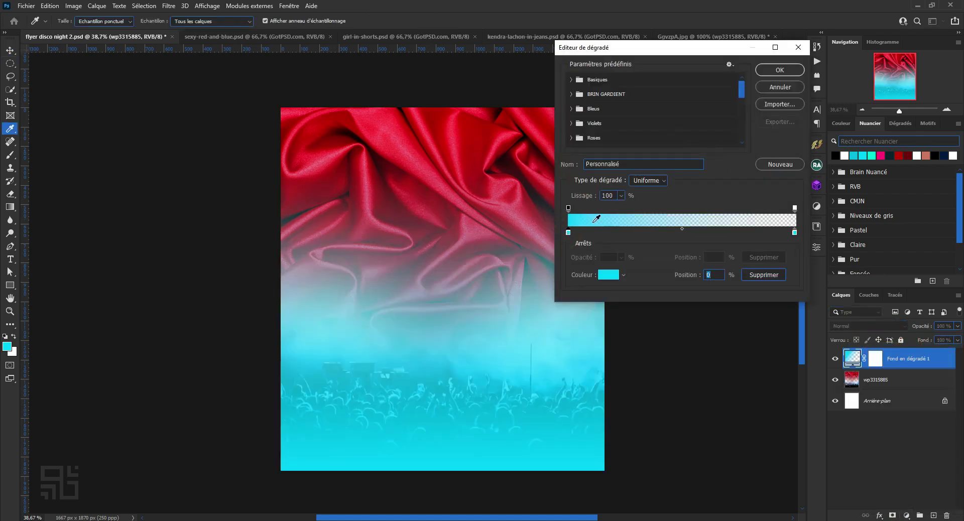
left_click(609, 274)
left_click(405, 170)
left_click(453, 455)
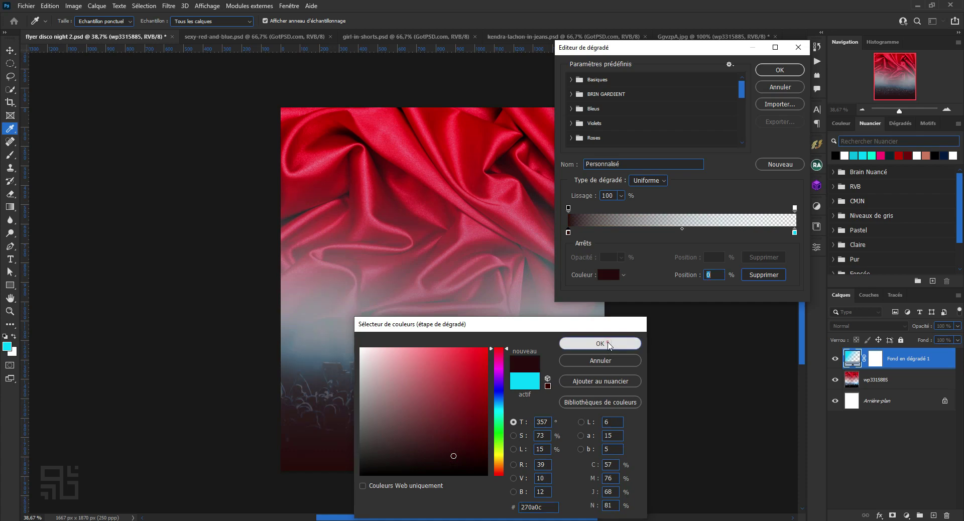
left_click(603, 343)
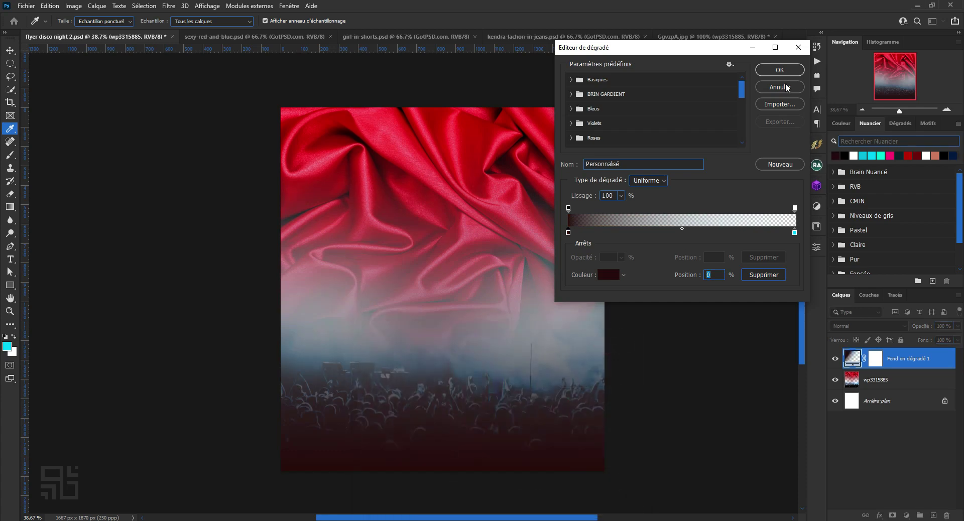
Set the gradient's right stop to near-black and apply the gradient fill.
left_click(795, 233)
left_click(608, 275)
left_click(448, 461)
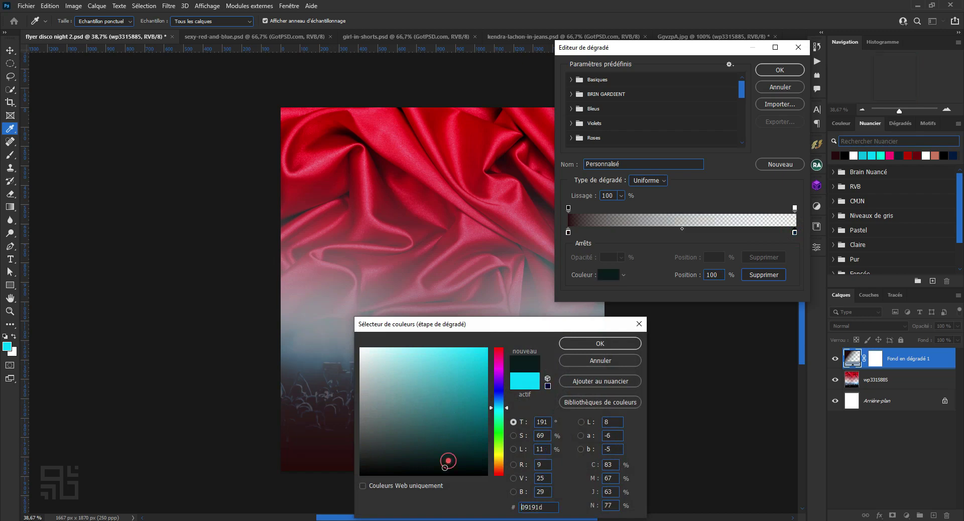
left_click(437, 470)
left_click(605, 343)
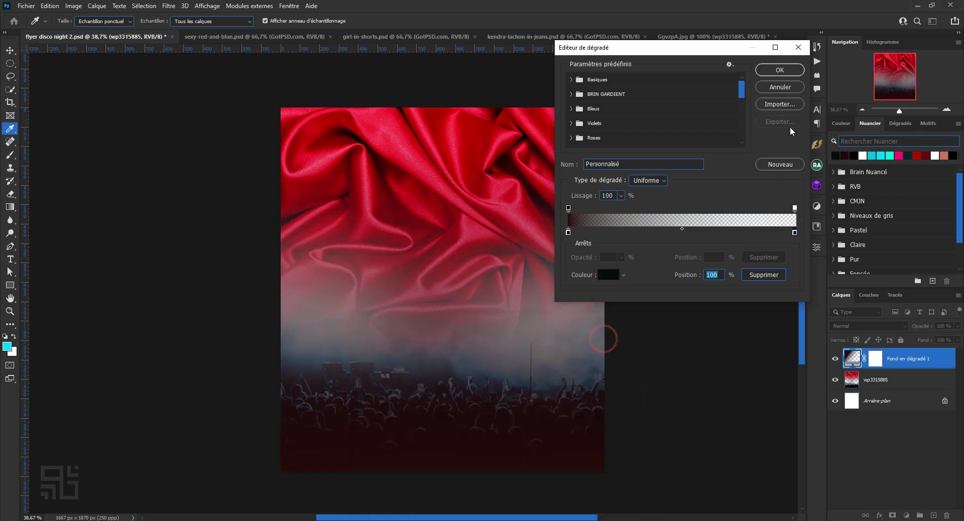
left_click(789, 65)
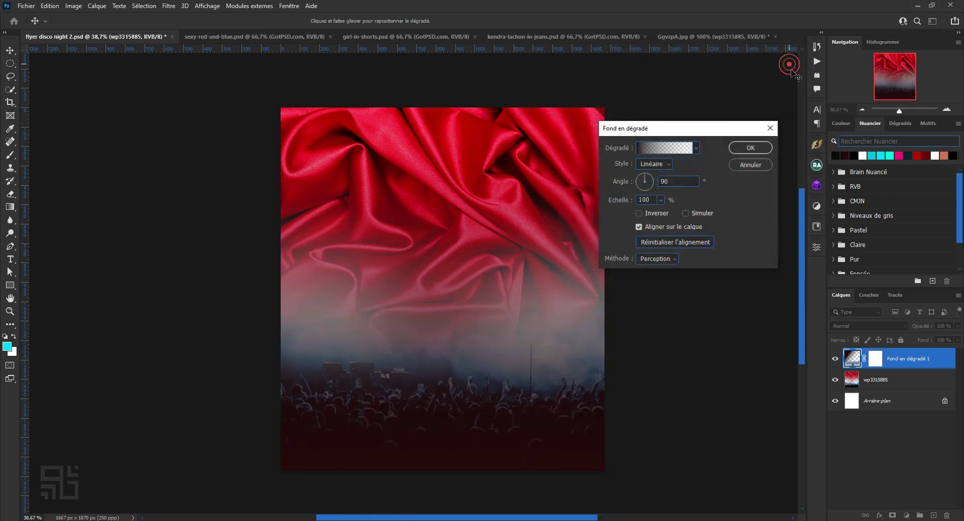
left_click(759, 148)
Convert the gradient layer to a smart object and stretch it about 23% taller.
key("ctrl+t")
left_click(466, 199)
right_click(888, 359)
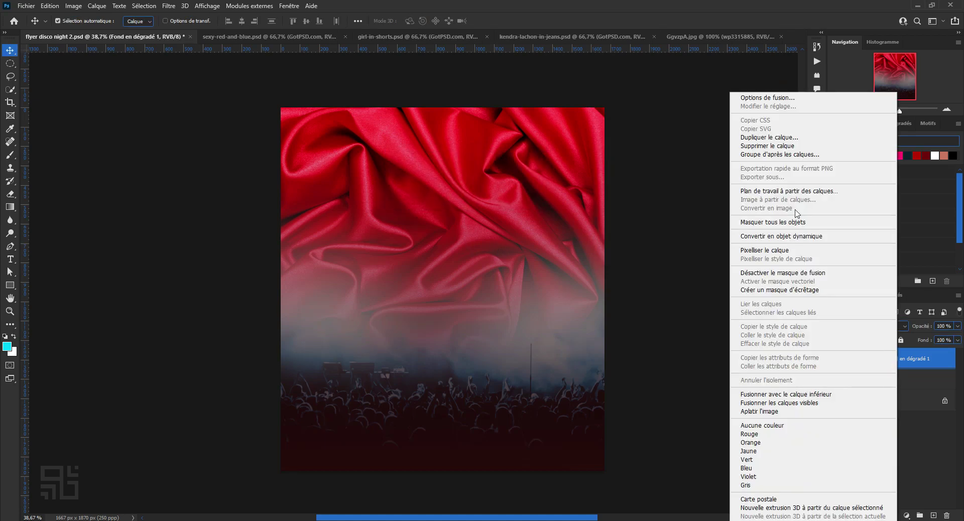
left_click(788, 236)
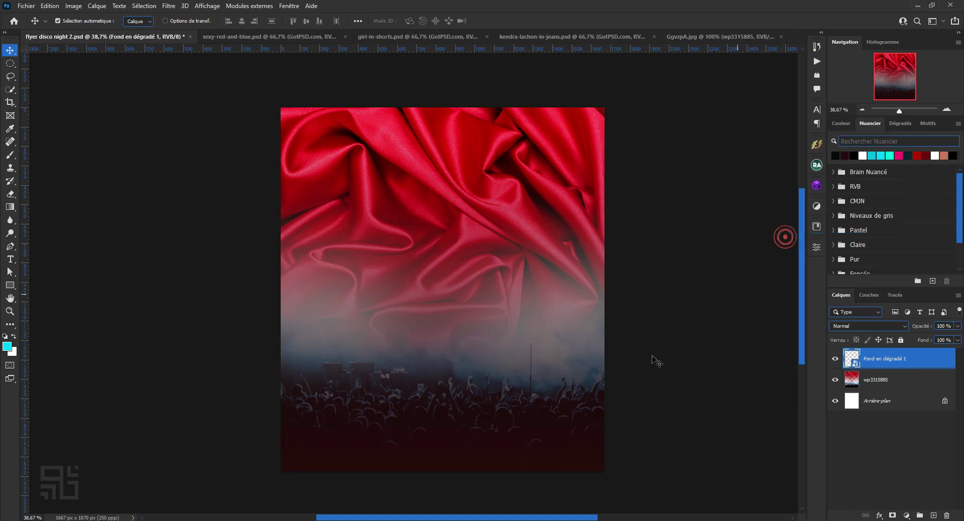
key("ctrl+t")
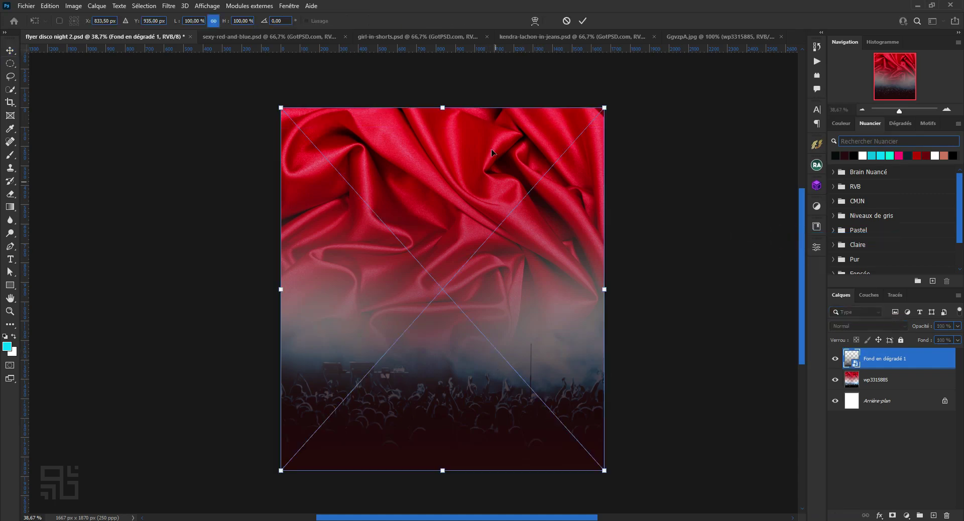
left_click_drag(442, 105, 449, 207)
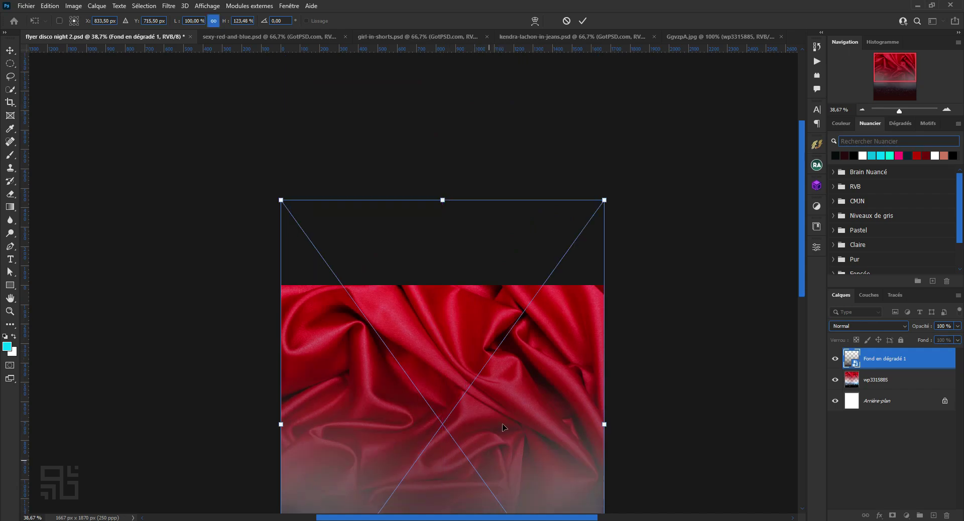
left_click(583, 20)
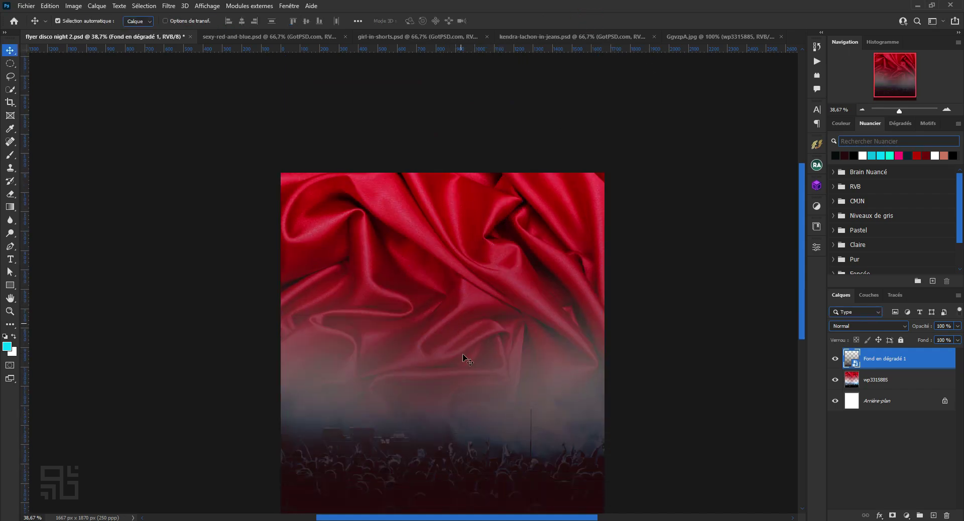
Set the gradient layer's blend mode to Densité linéaire - (Ajout).
left_click(866, 326)
scroll(866, 326, "down", 12)
scroll(864, 325, "down", 1)
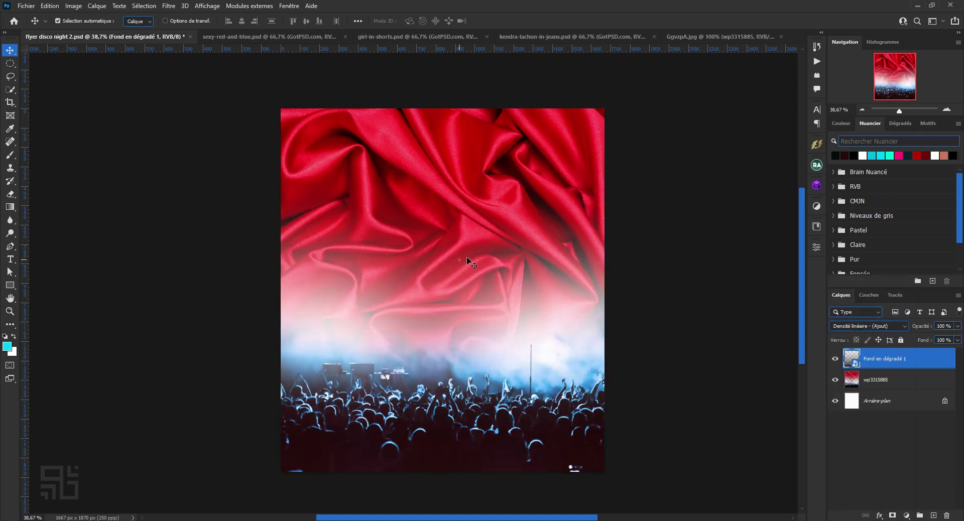
left_click(709, 313)
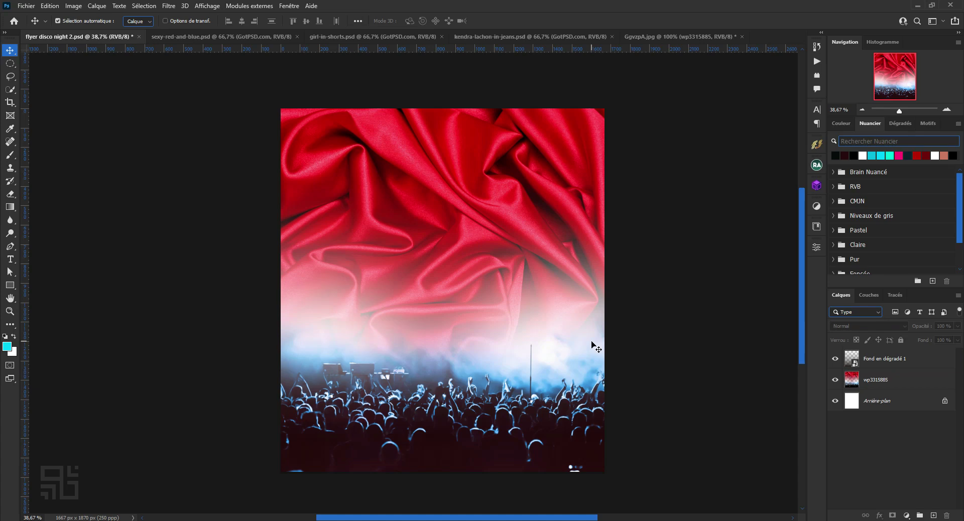
Bring the orange stage-lights image into the flyer and enlarge it to cover the canvas.
left_click(661, 35)
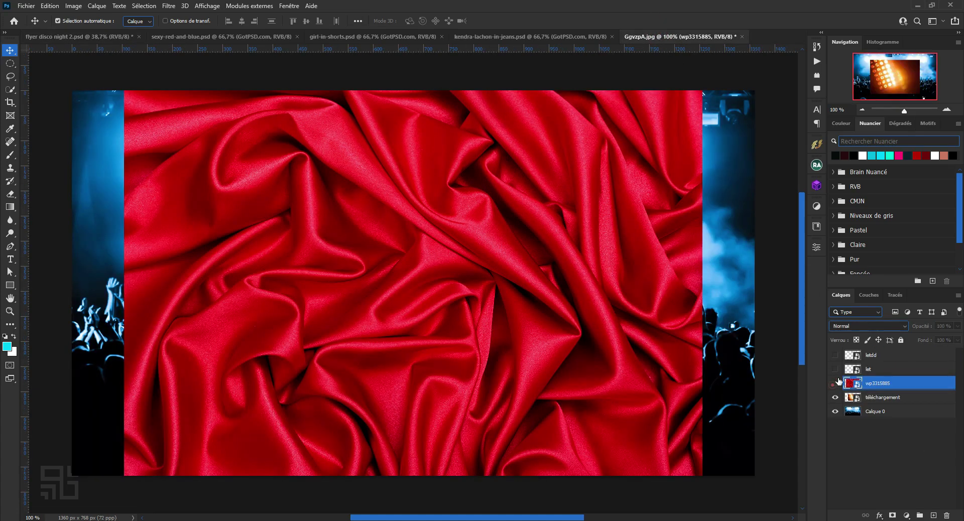
left_click(836, 383)
left_click(884, 398)
mouse_move(414, 254)
left_mouse_down()
mouse_move(520, 266)
mouse_move(514, 55)
left_mouse_up()
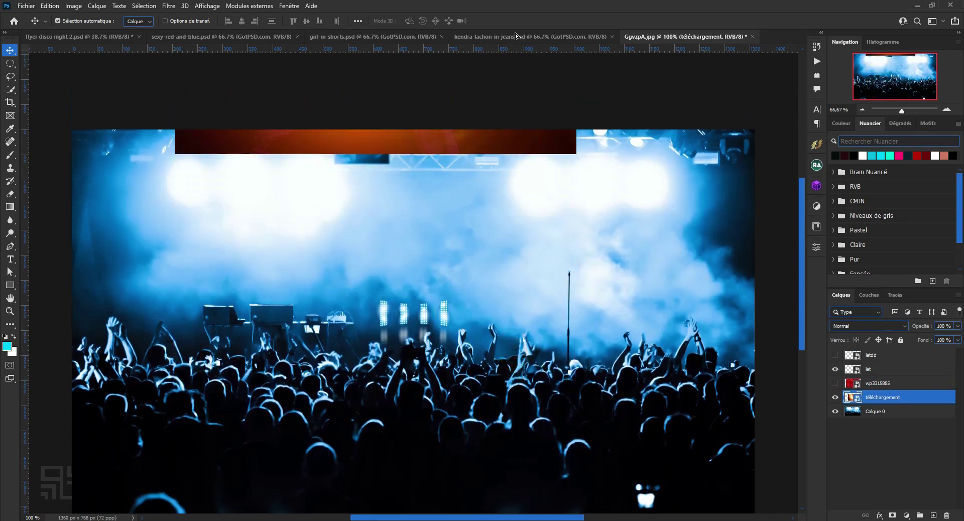
mouse_move(514, 56)
left_mouse_down()
mouse_move(45, 34)
mouse_move(387, 333)
left_mouse_up()
key("ctrl+t")
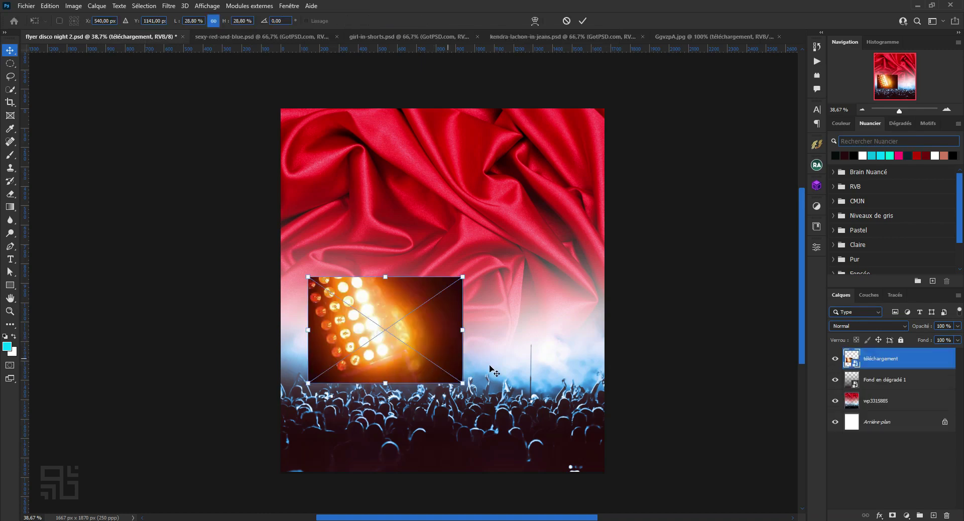
left_click_drag(471, 274, 673, 133)
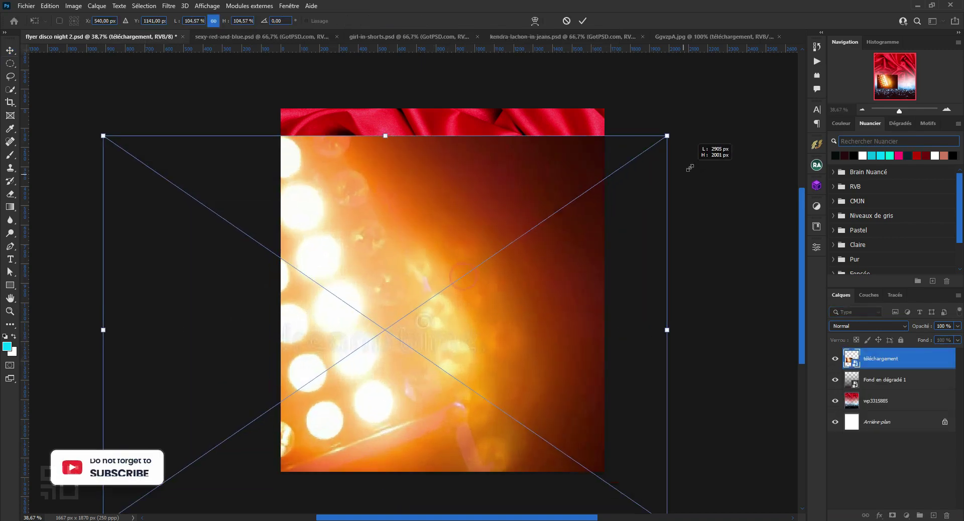
left_click_drag(410, 382, 374, 410)
left_click(583, 21)
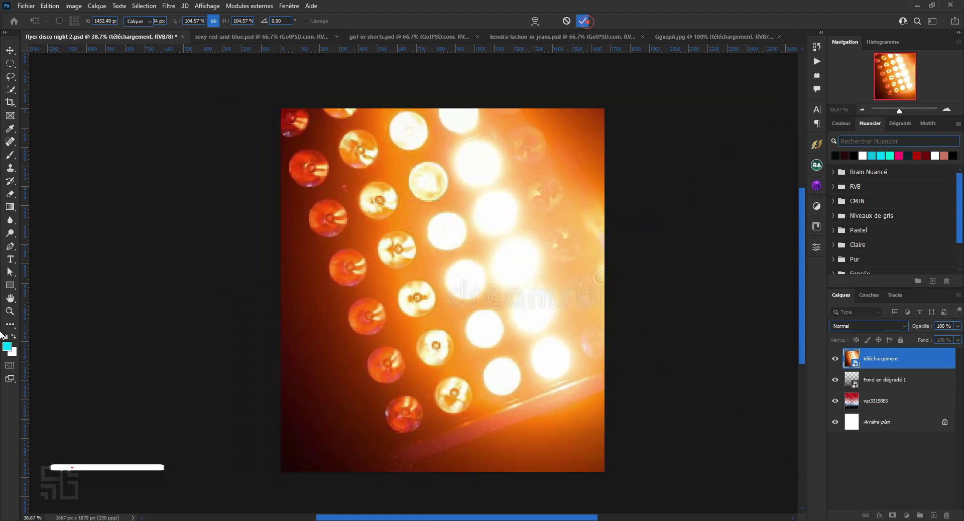
Move the lights layer below the gradient and set it to Lighten blending.
left_click_drag(913, 363, 899, 387)
left_click(873, 326)
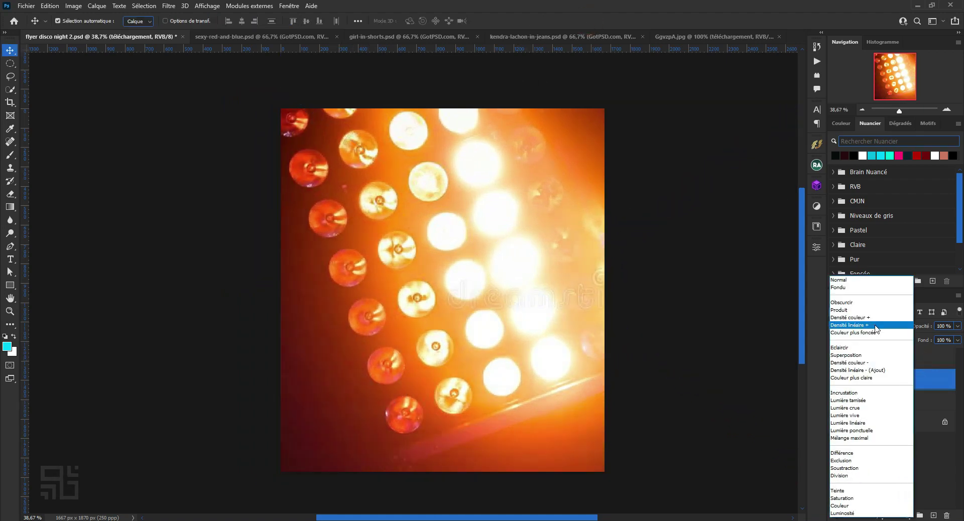
scroll(875, 327, "down", 1)
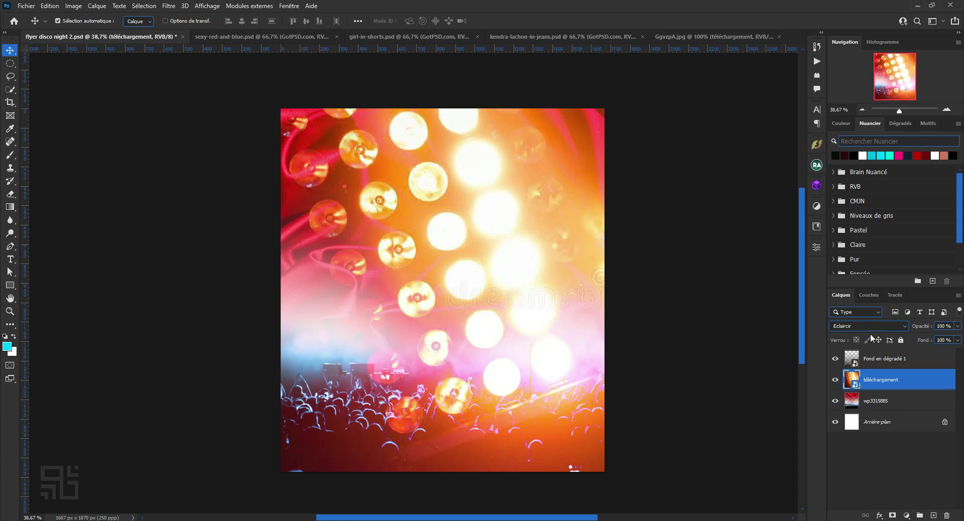
left_click(699, 298)
Merge the téléchargement lights layer with wp3315885 into a single layer.
left_click(900, 381)
left_click(895, 398, "shift")
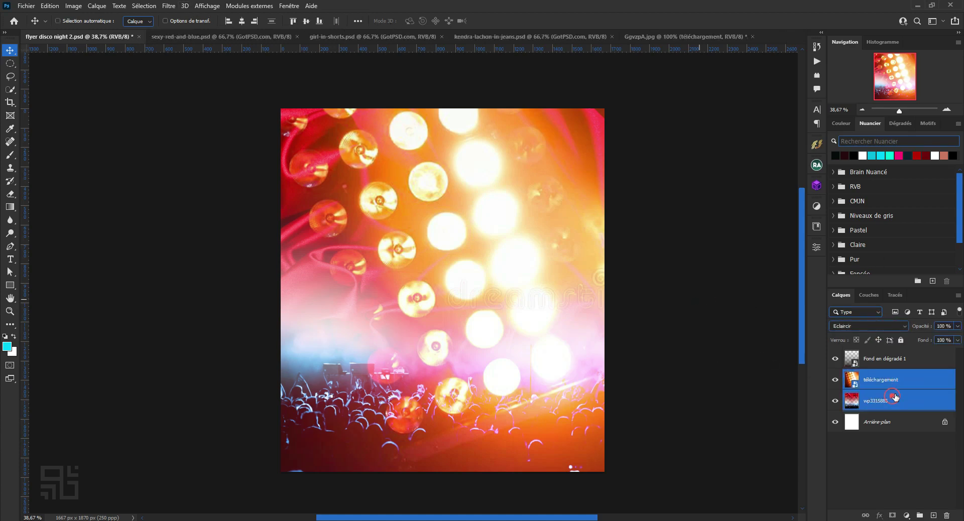
key("ctrl+e")
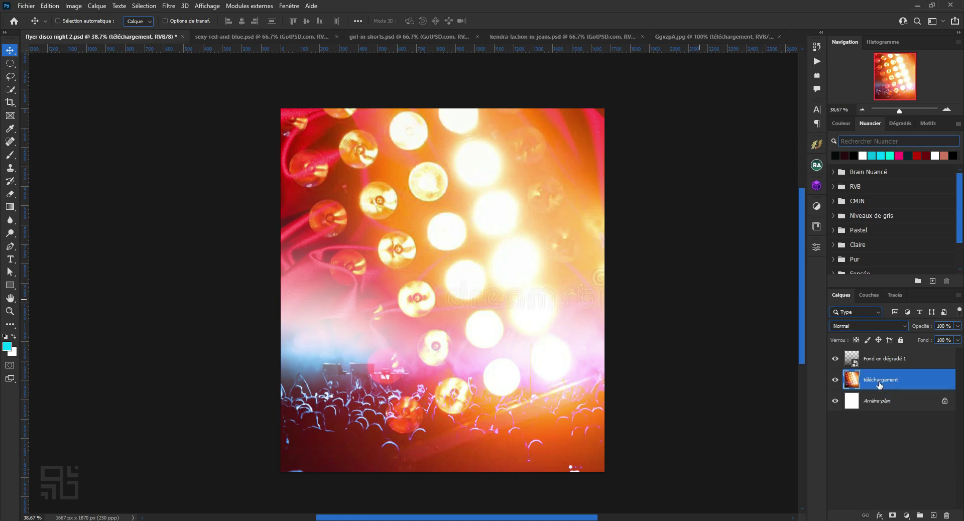
left_click(432, 236)
left_click(168, 5)
mouse_move(175, 162)
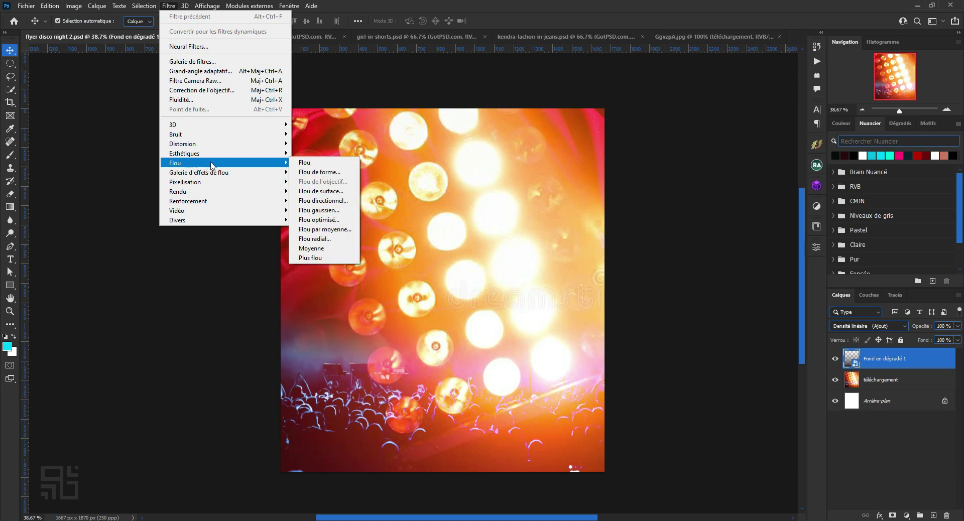
Apply a 36-pixel Flou gaussien to Fond en dégradé 1 as a smart filter.
left_click(362, 210)
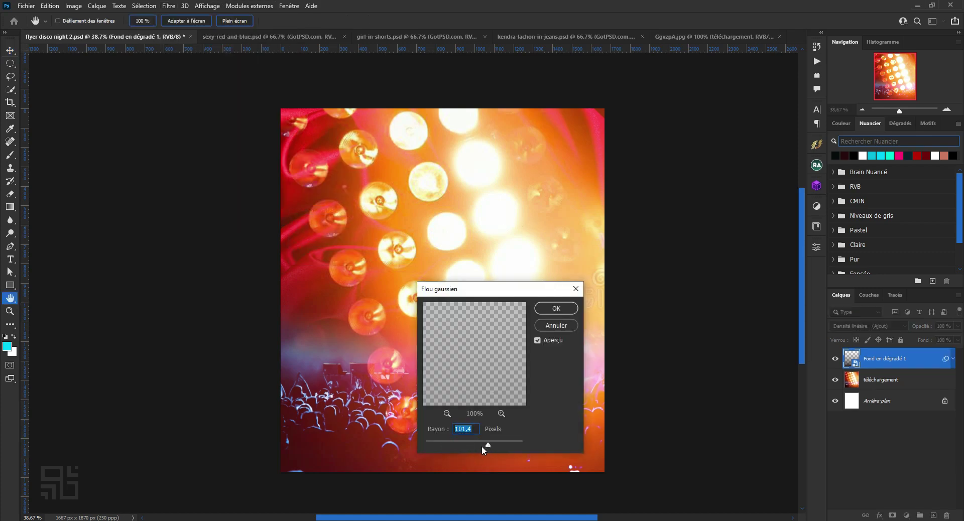
left_click(560, 311)
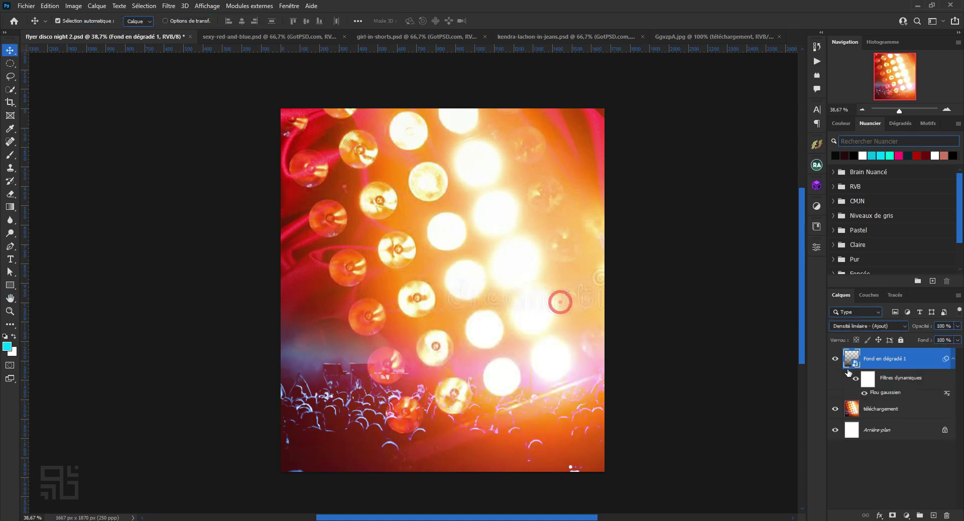
left_click(901, 408)
left_click(904, 381)
left_click_drag(949, 417, 946, 416)
Switch between the téléchargement and Fond en dégradé 1 layers and open the gradient's layer options.
left_click(890, 417)
left_click(947, 393)
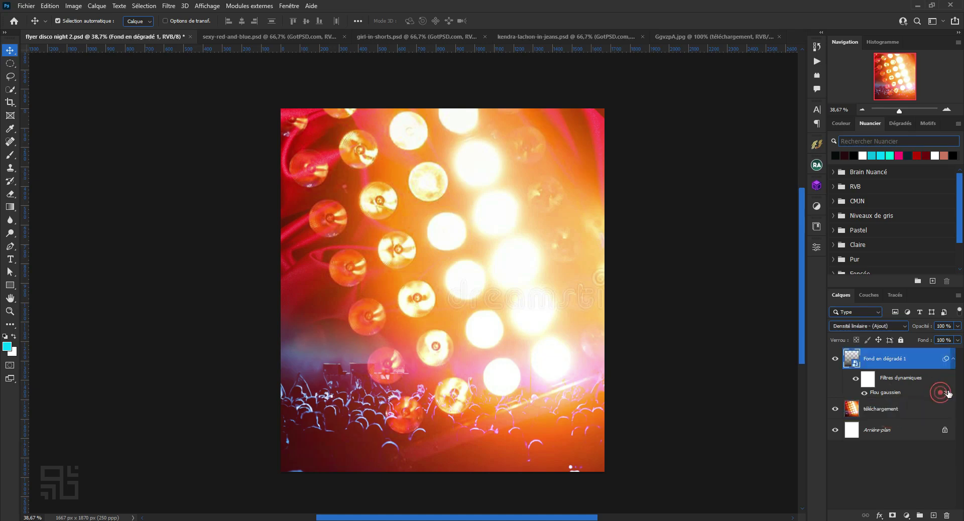
key("ctrl")
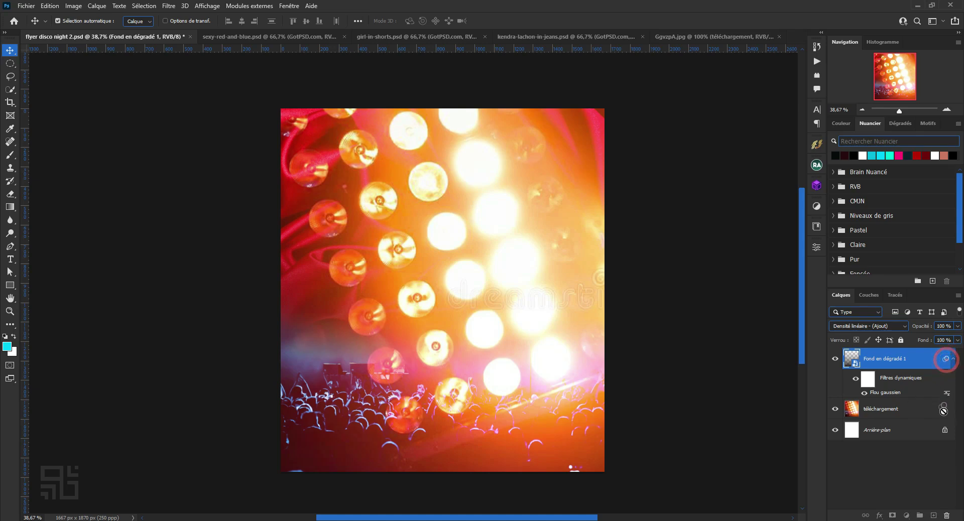
left_click(918, 407)
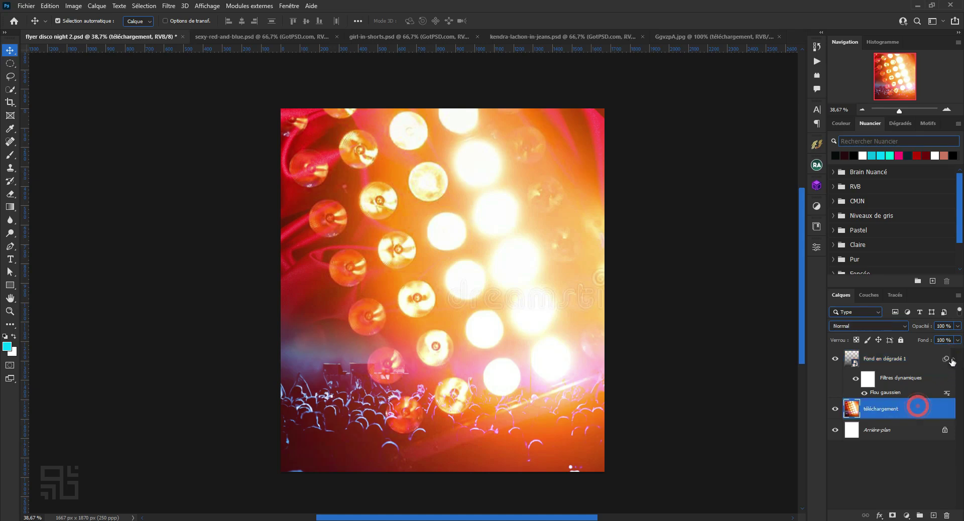
left_click(946, 362)
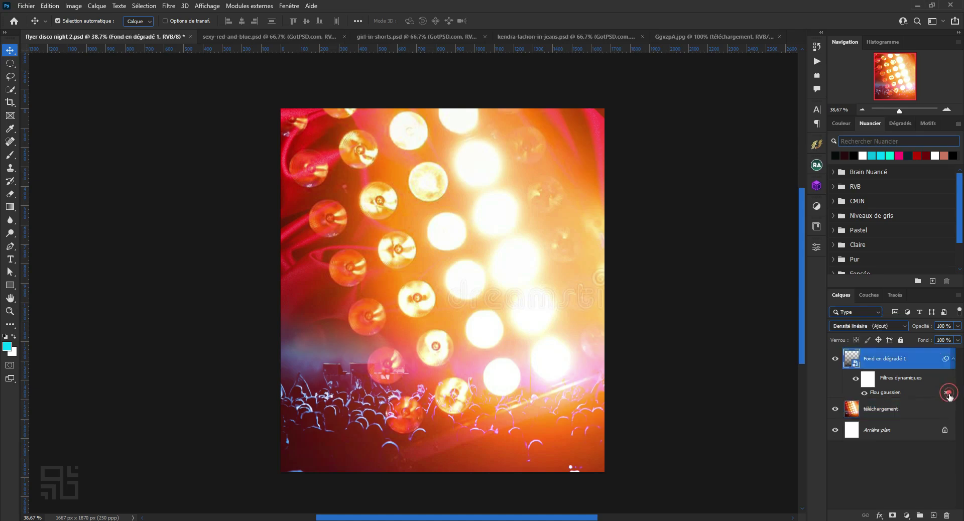
right_click(914, 360)
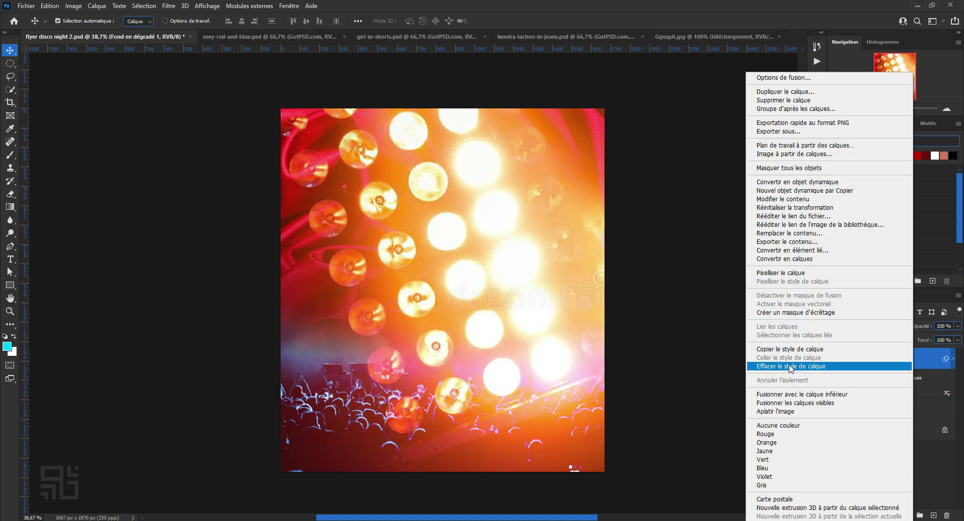
Copy the gradient layer's style, paste it onto téléchargement, and undo it.
left_click(790, 367)
left_click(912, 409)
right_click(911, 409)
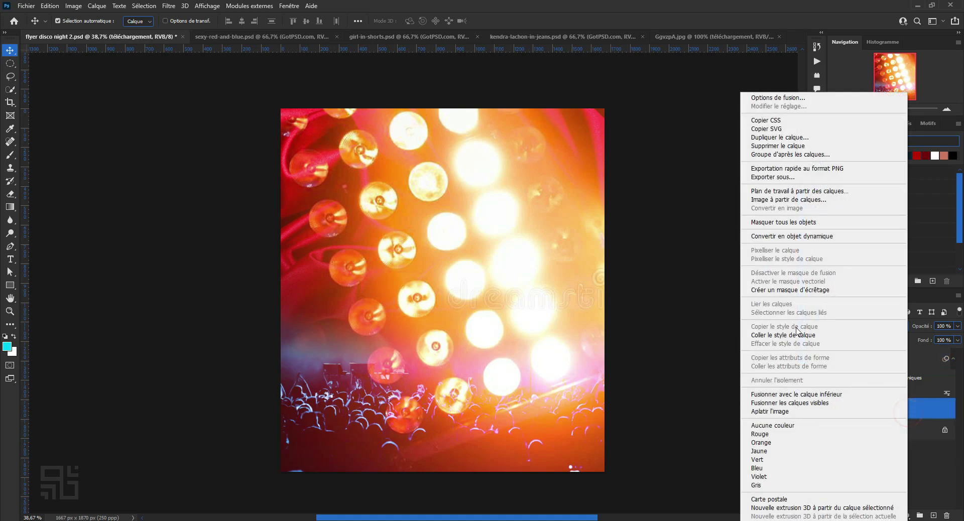
left_click(782, 335)
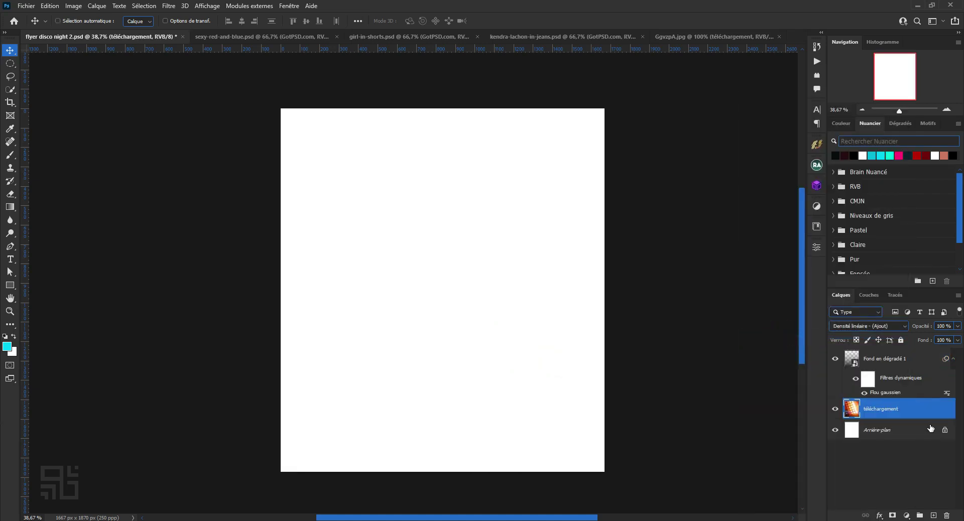
key("ctrl+z")
Paste and undo the style on téléchargement again, then open Filtre > Flou for it.
right_click(907, 412)
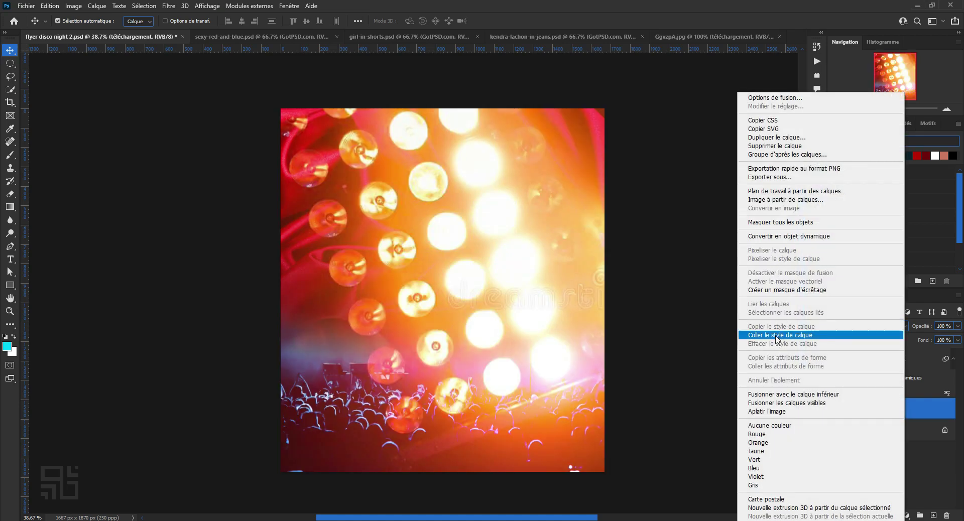
left_click(776, 334)
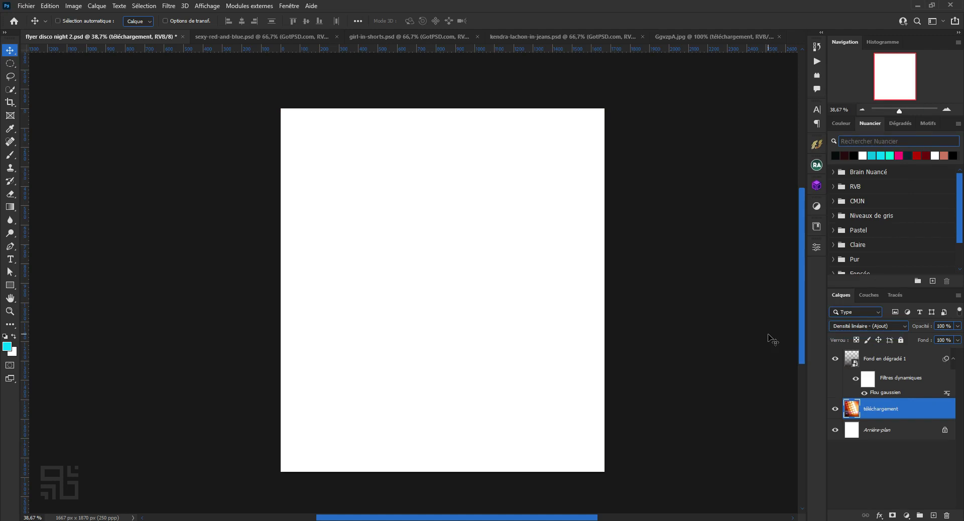
key("ctrl+z")
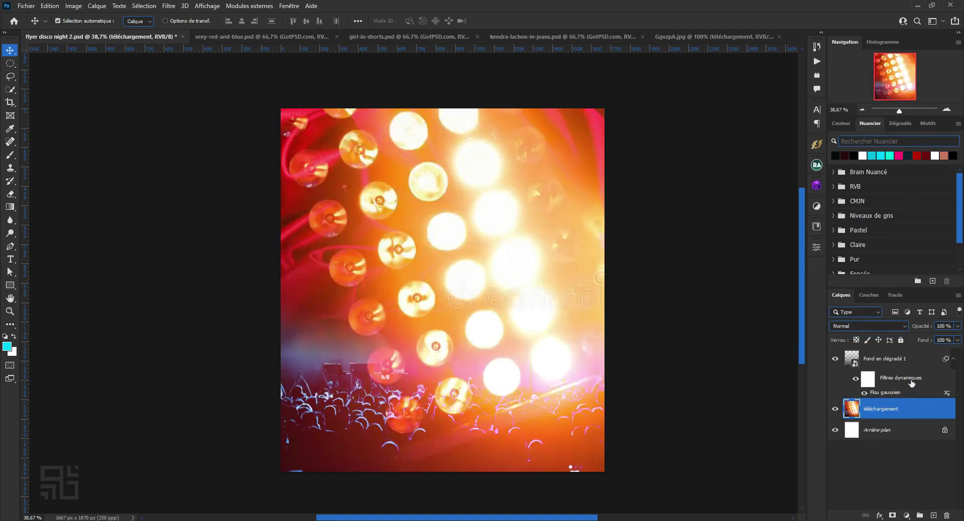
left_click(911, 382)
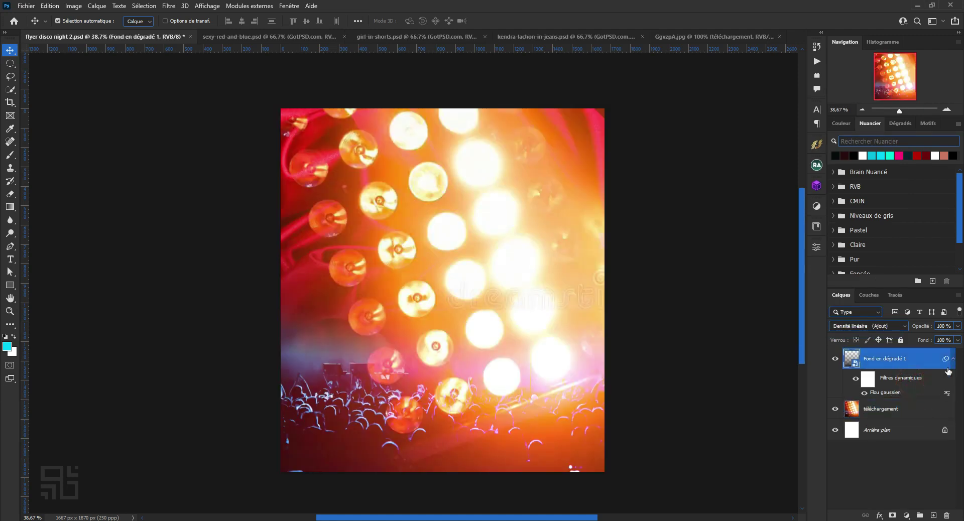
left_click(953, 359)
left_click(922, 381)
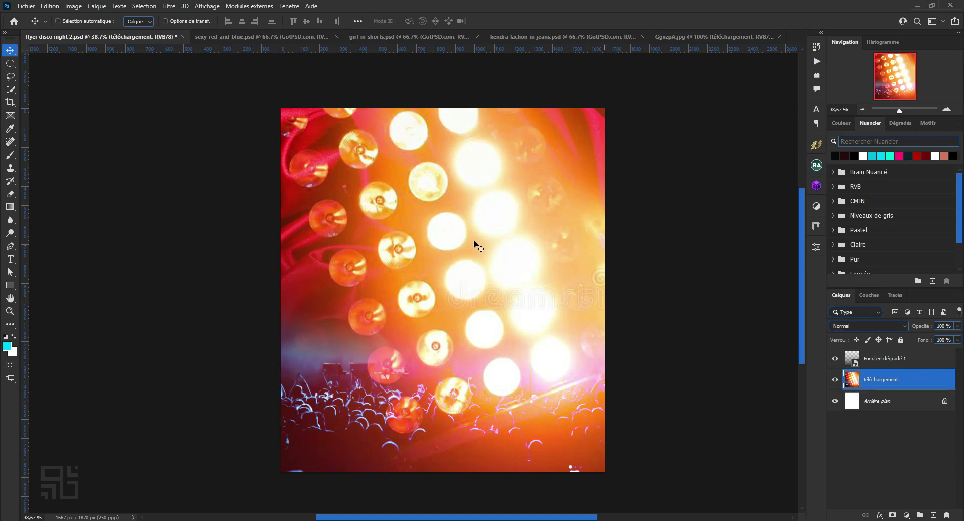
left_click(167, 7)
mouse_move(175, 162)
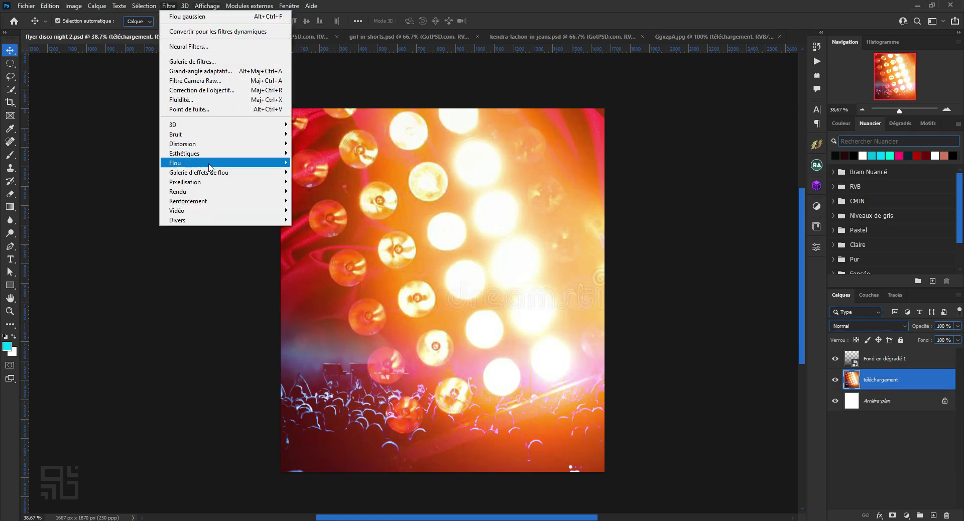
Apply a 15,3-pixel Flou gaussien to the téléchargement lights layer.
left_click(319, 209)
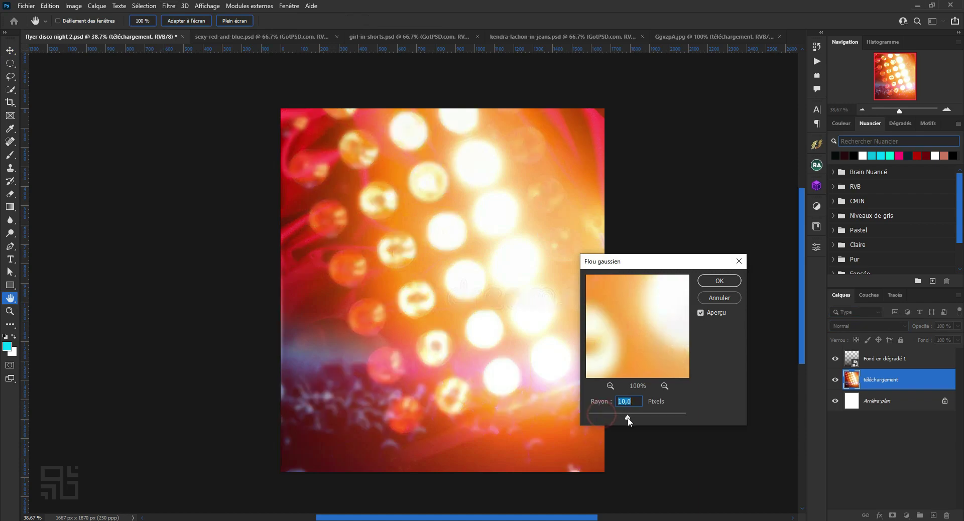
left_click_drag(627, 417, 630, 417)
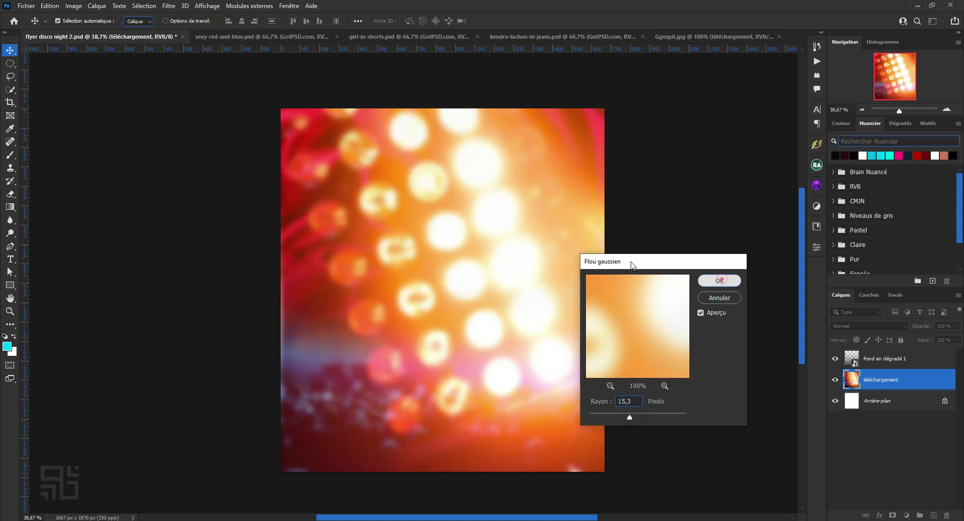
left_click(723, 281)
Set the Fond en dégradé 1 gradient's blend mode to Couleur plus foncée.
left_click(292, 165)
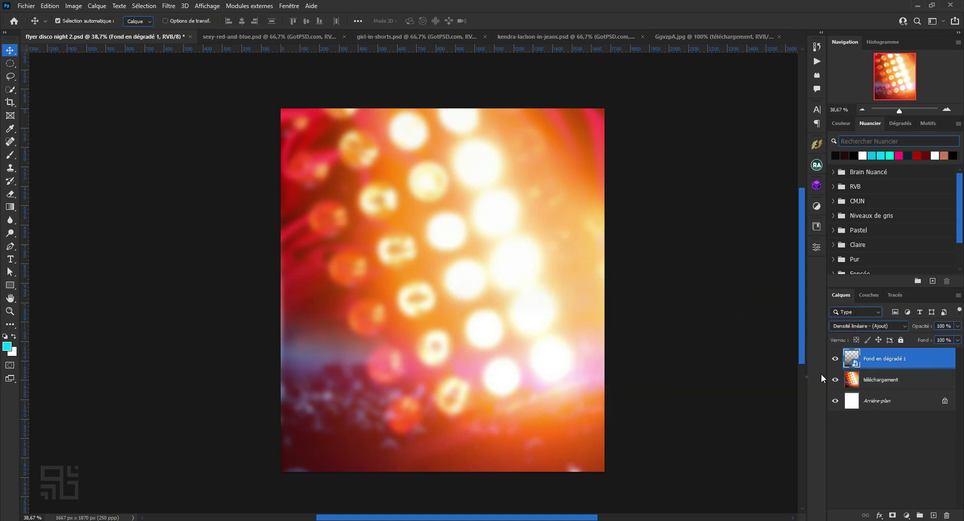
left_click(898, 378, "ctrl")
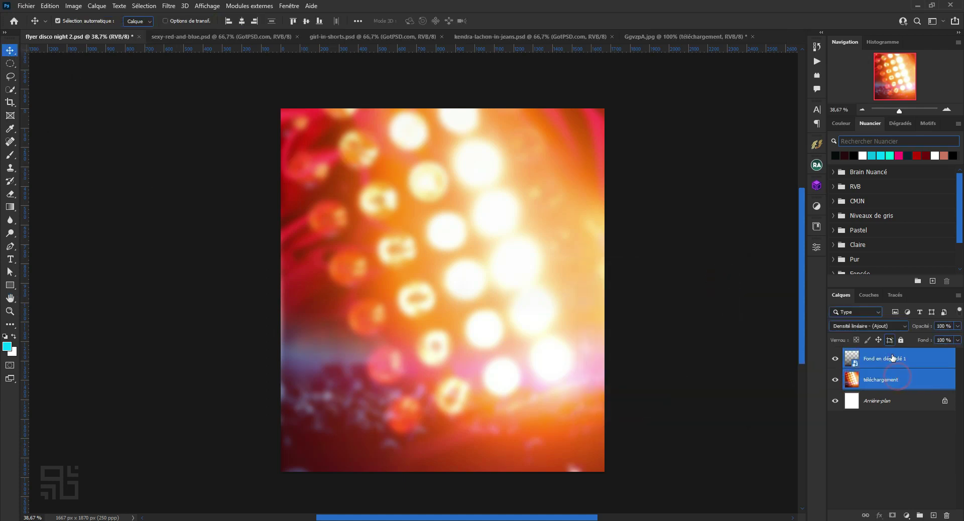
left_click(898, 361)
left_click(869, 326)
left_click(854, 353)
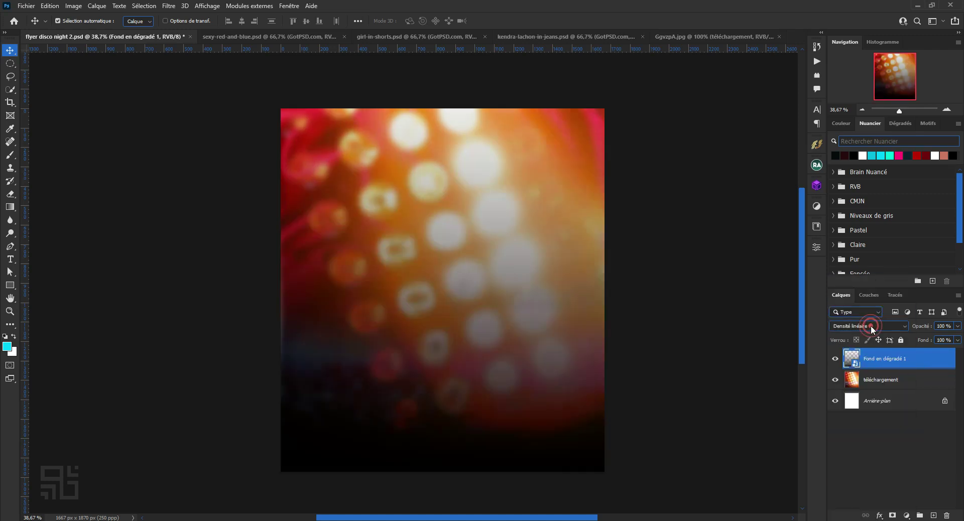
scroll(872, 329, "down", 1)
scroll(872, 329, "down", 1)
scroll(872, 329, "down", 1)
scroll(871, 329, "down", 2)
scroll(871, 329, "down", 3)
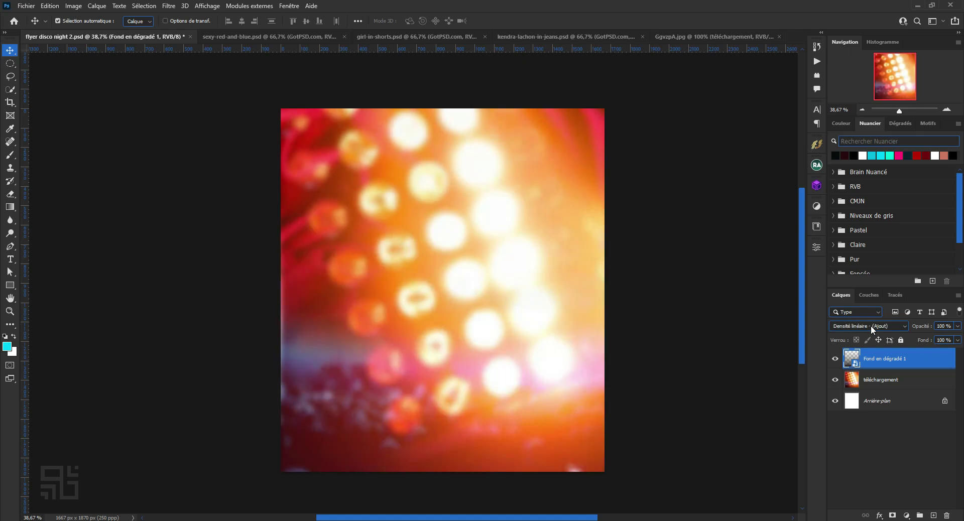
scroll(871, 326, "up", 6)
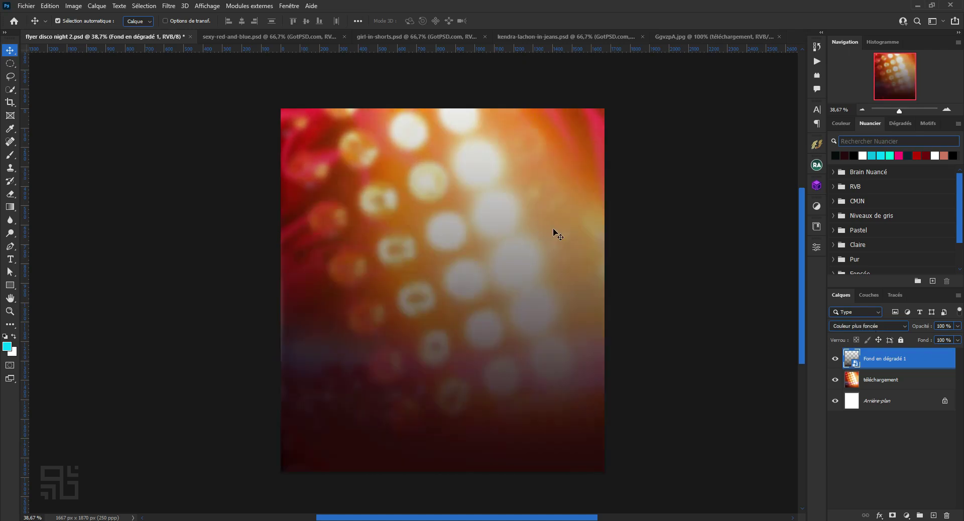
Group the gradient and téléchargement layers into Groupe 1, then return to GgvzpA.jpg.
left_click(909, 378, "ctrl")
key("ctrl+g")
left_click(728, 337)
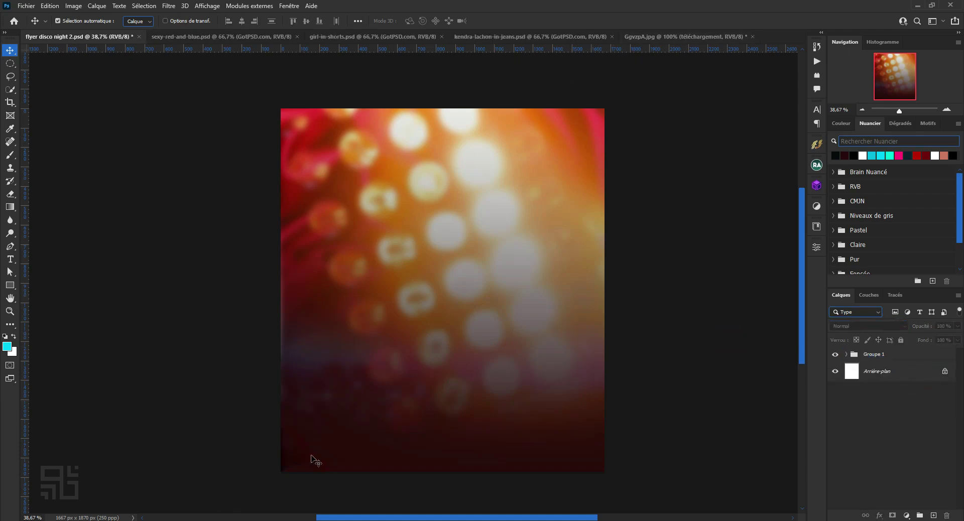
left_click(685, 37)
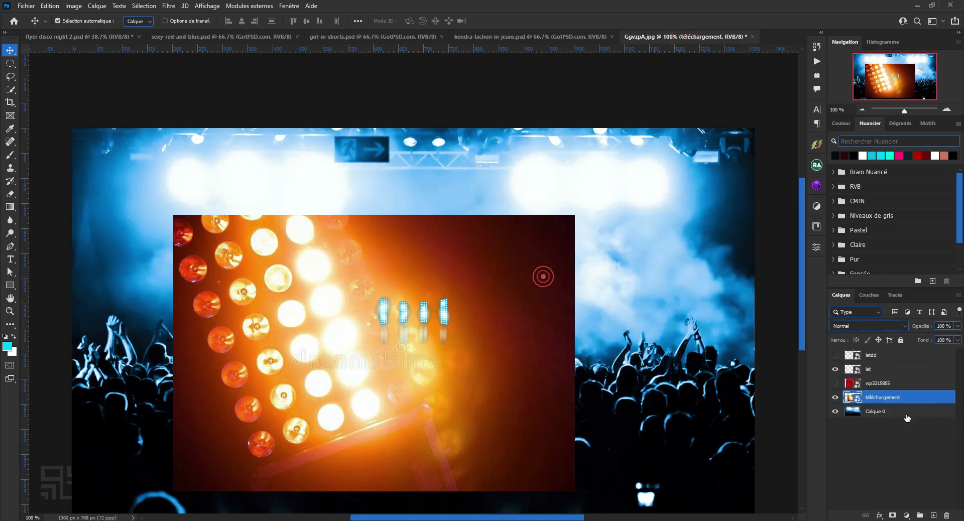
Toggle layer visibility so the let LED bars and letdd spotlights show together above Calque 0.
left_click(835, 397)
left_click(835, 384)
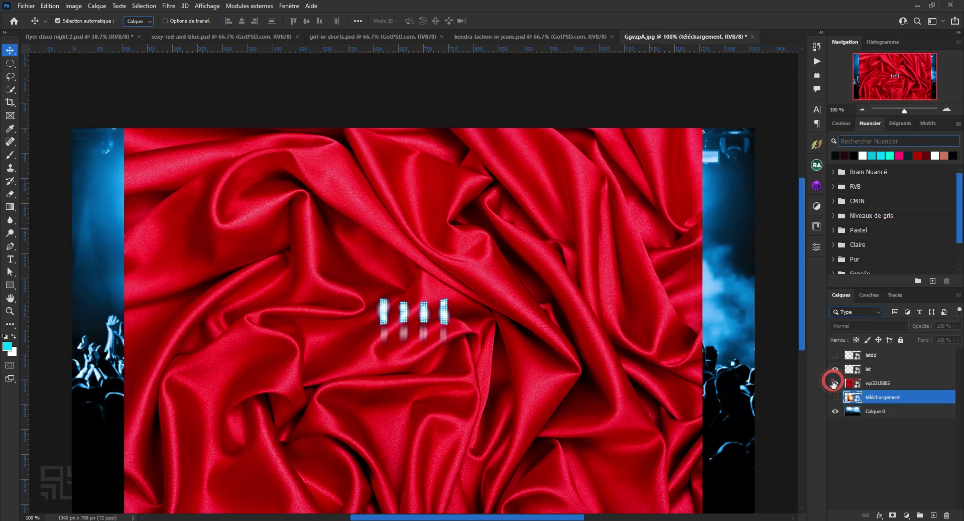
left_click(835, 369)
left_click(899, 371)
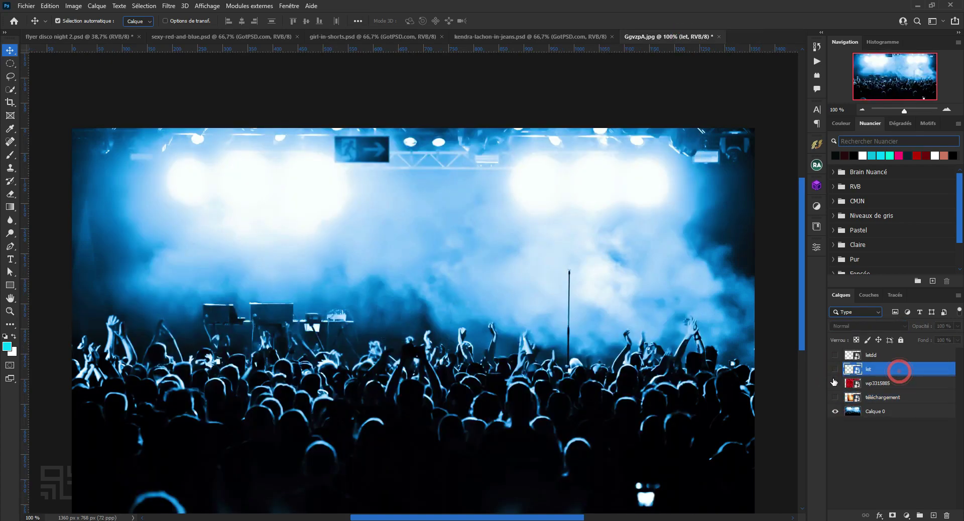
left_click(834, 414)
left_click(836, 371)
left_click(835, 370)
left_click(835, 412)
left_click(884, 355)
left_click(835, 369)
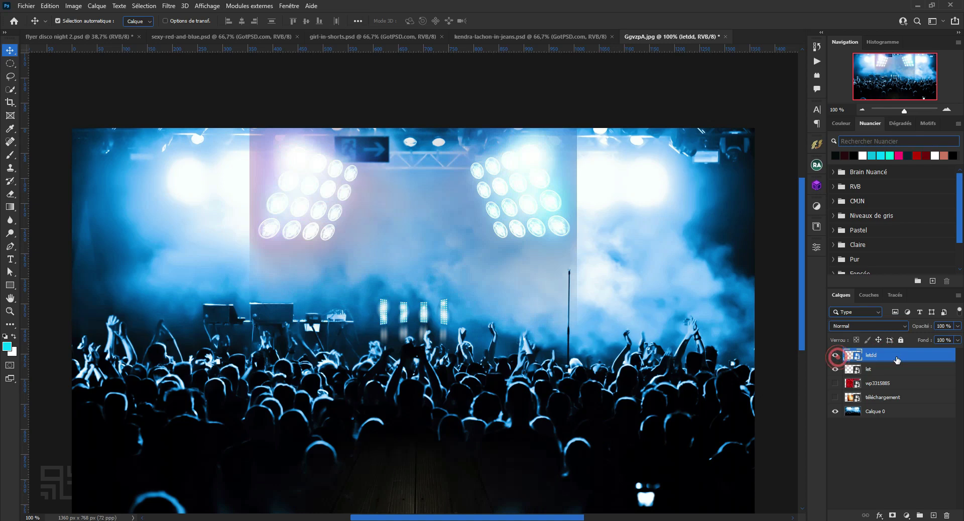
Drag the letdd spotlight layer into the disco flyer.
left_click(873, 397)
left_click(894, 358)
left_click_drag(860, 358, 462, 250)
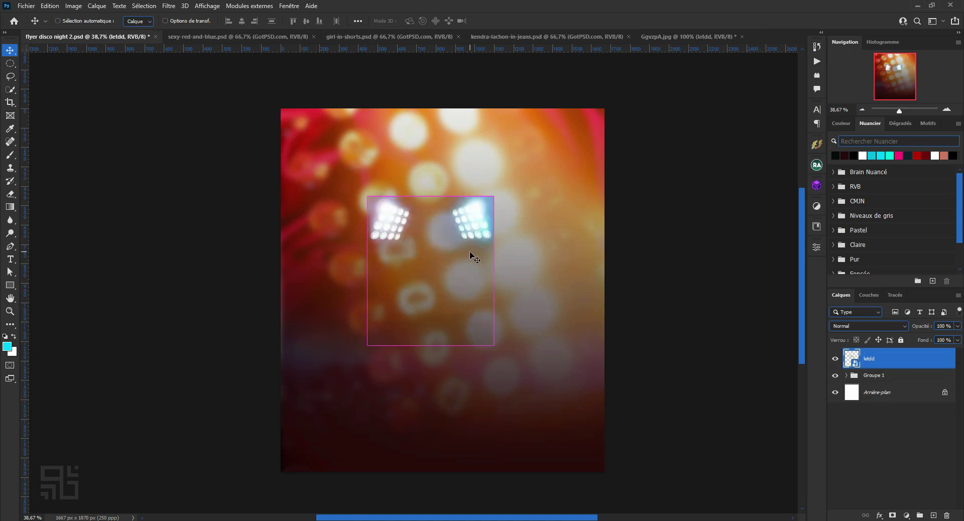
Enlarge the letdd spotlights past the flyer's top edges, centre them, and commit the resize.
mouse_move(494, 197)
left_mouse_down()
mouse_move(627, 127)
mouse_move(655, 101)
left_mouse_up()
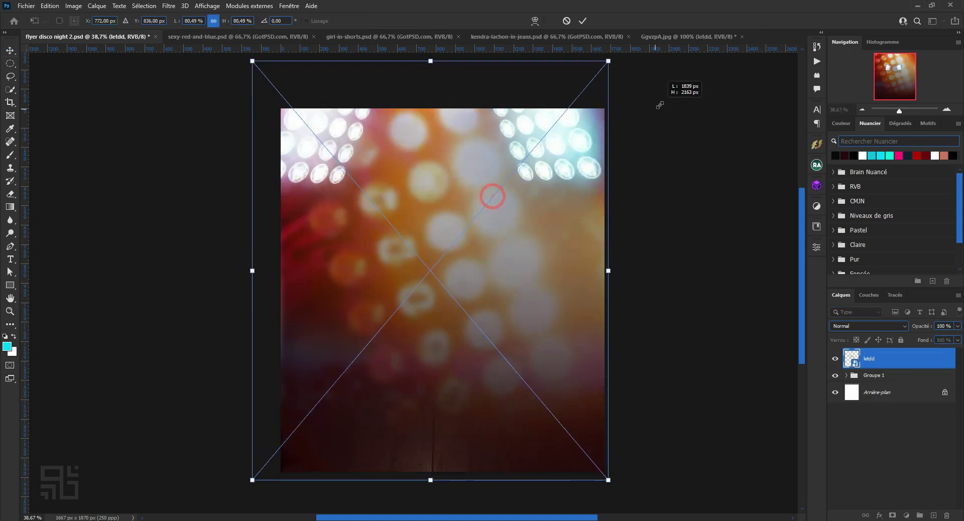
left_click_drag(527, 226, 538, 244)
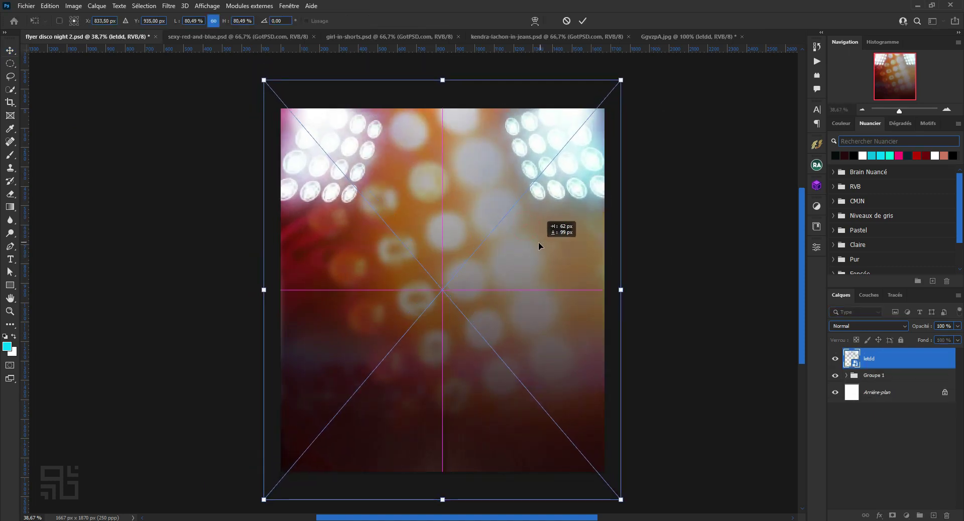
left_click(582, 20)
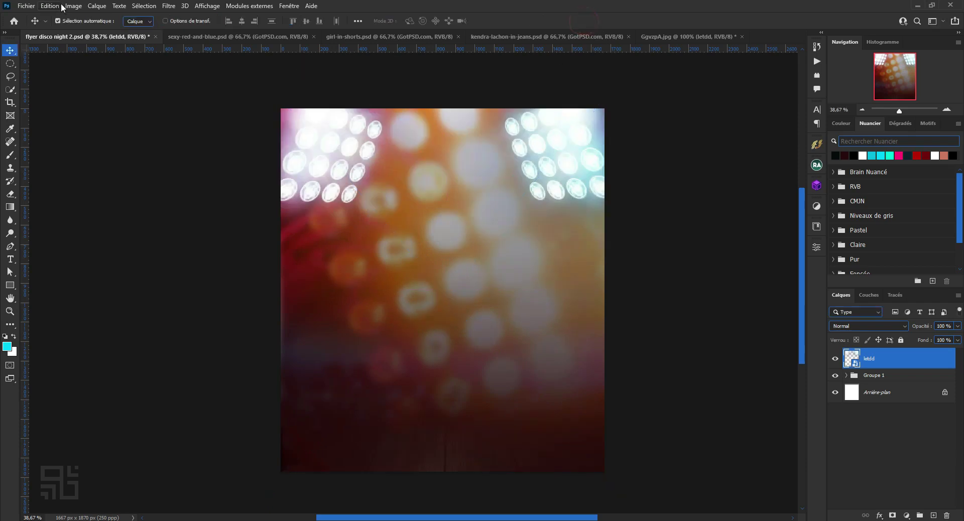
left_click(137, 7)
mouse_move(224, 163)
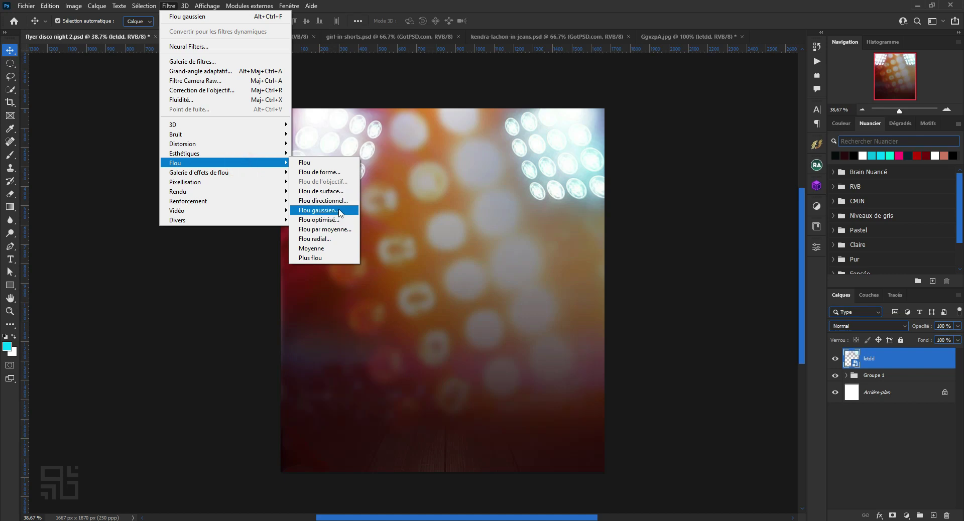
Blur the letdd spotlights with a 15,3-pixel Gaussian blur and set their blend mode to Eclaircir.
left_click(338, 209)
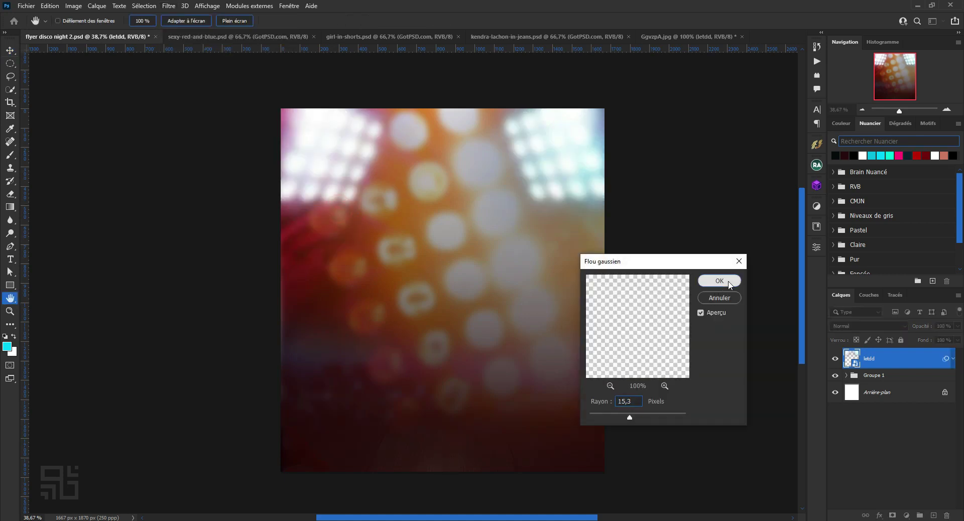
left_click(727, 281)
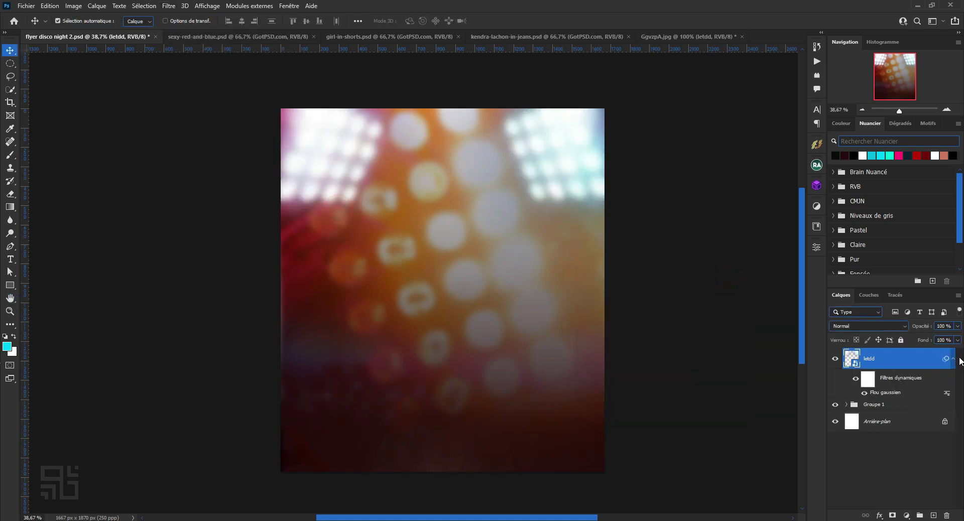
left_click(847, 326)
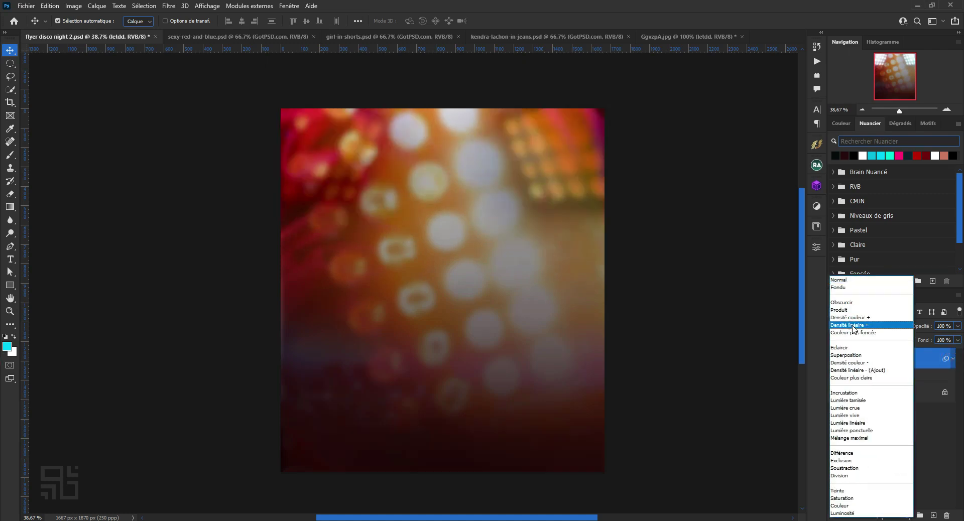
left_click(547, 290)
left_click(873, 375)
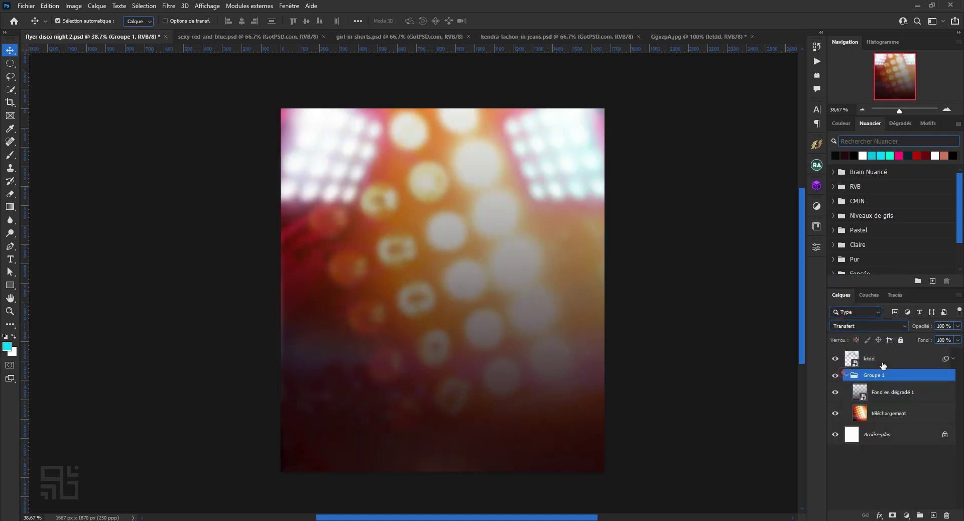
left_click(847, 376)
Add a layer mask to letdd and paint black over the lower spotlights with a soft brush.
left_click(893, 516)
left_click(10, 155)
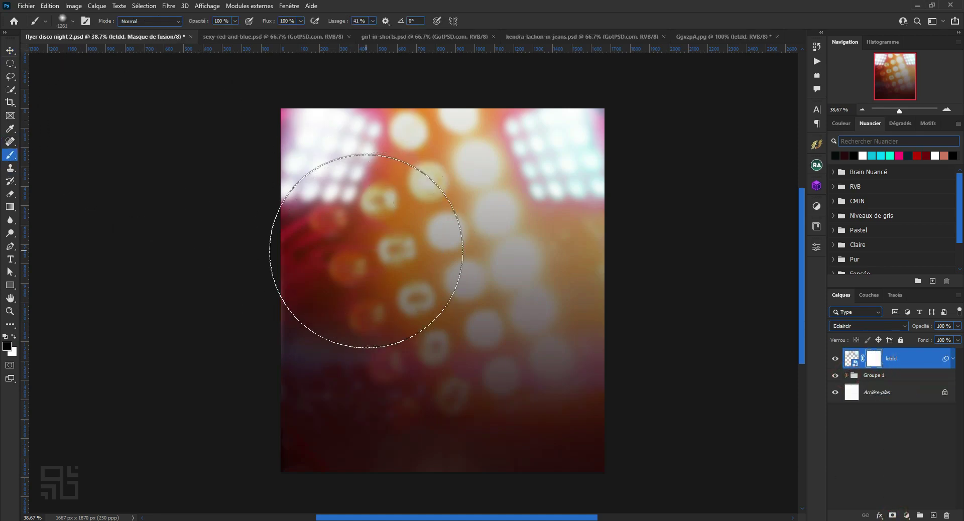
left_click(357, 382)
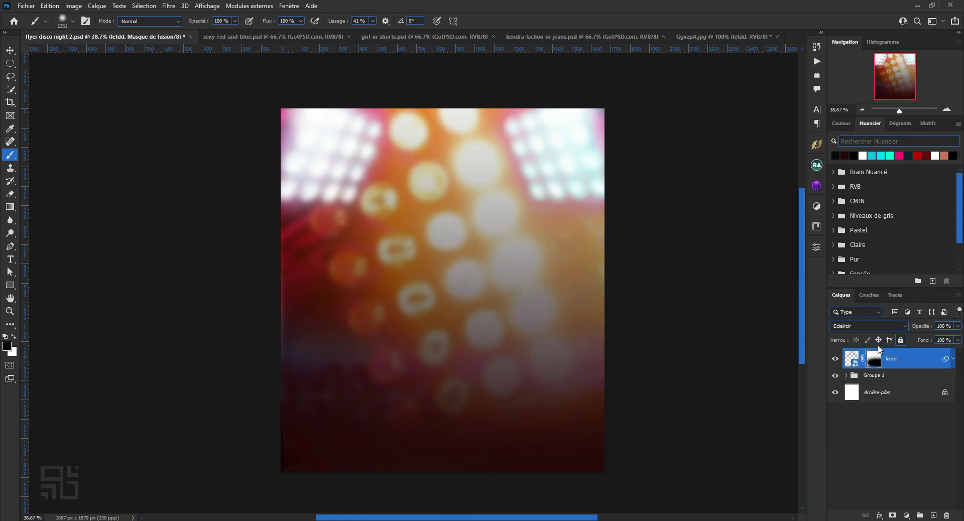
left_click(601, 338)
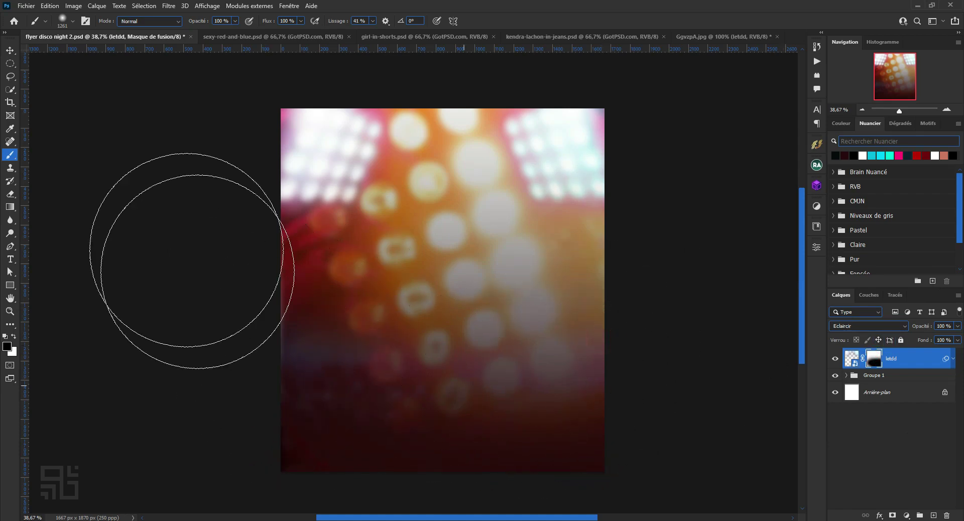
Switch back to the Move tool and return to the GgvzpA.jpg document.
left_click(9, 50)
left_click(711, 236)
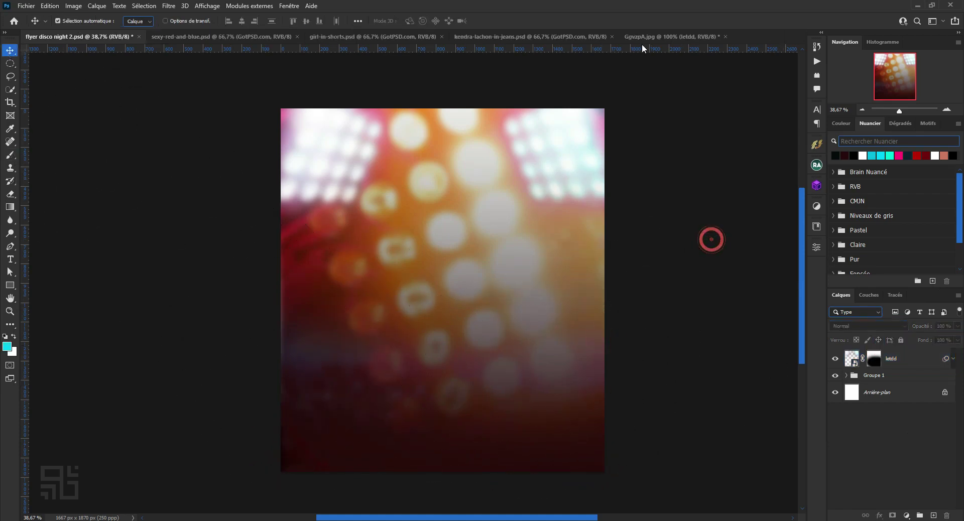
left_click(705, 38)
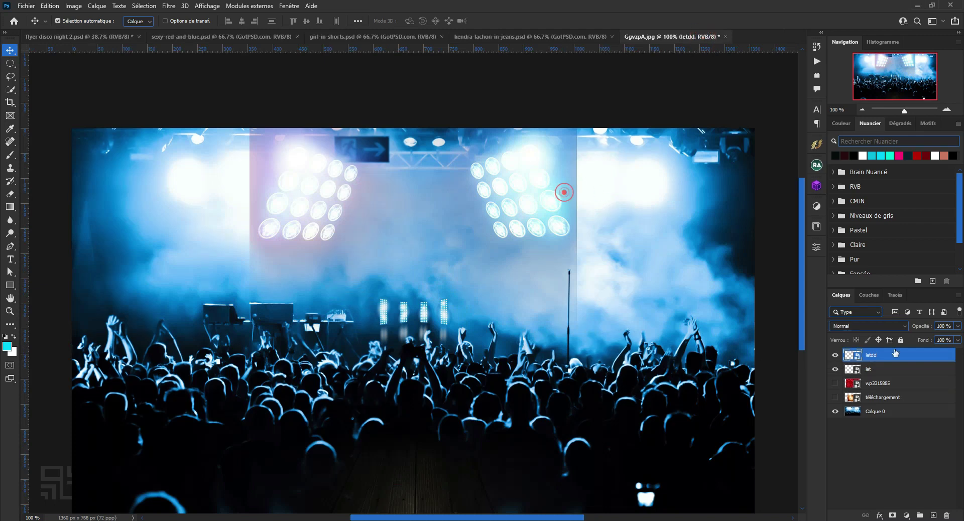
Hide the concert image's spotlights and copy the jeans, shorts and red-haired models into the flyer.
left_click(835, 356)
left_click(897, 369)
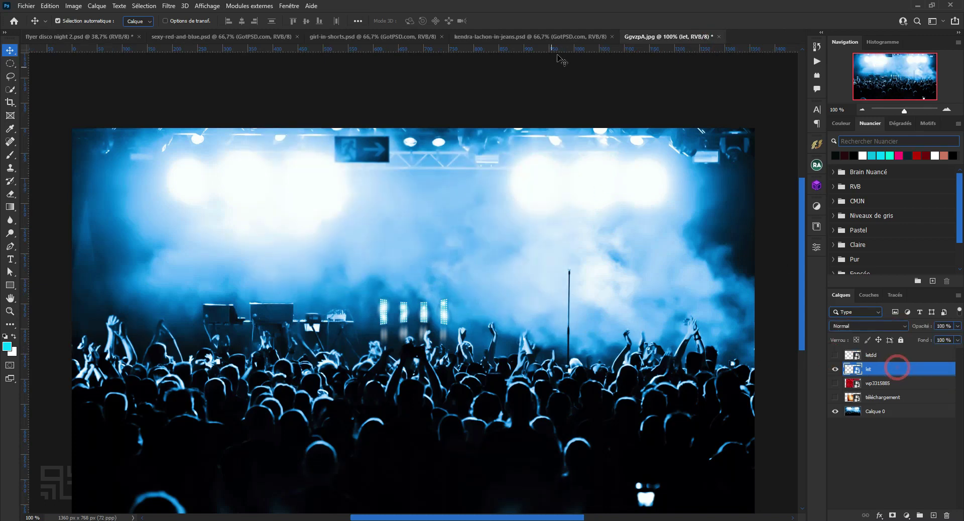
left_click(549, 37)
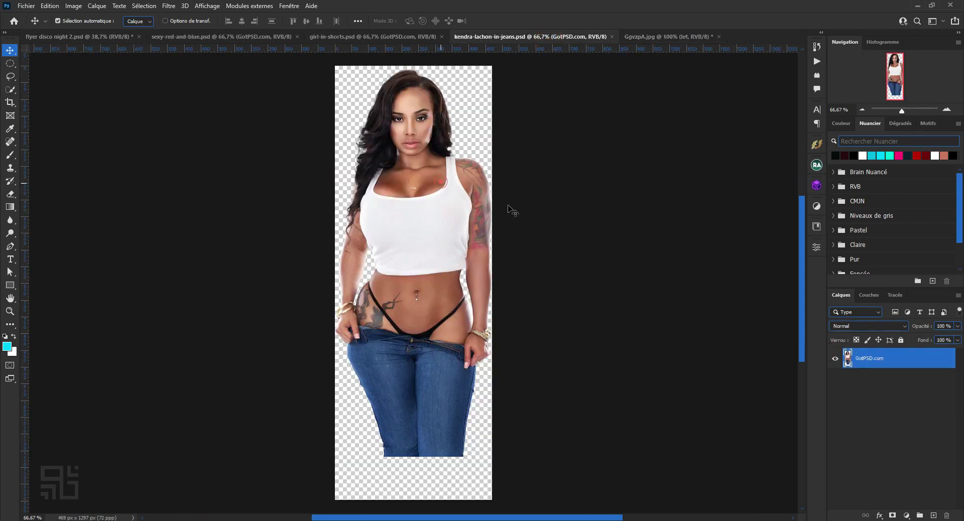
mouse_move(445, 193)
left_mouse_down()
mouse_move(466, 254)
mouse_move(501, 255)
left_mouse_up()
left_click(402, 36)
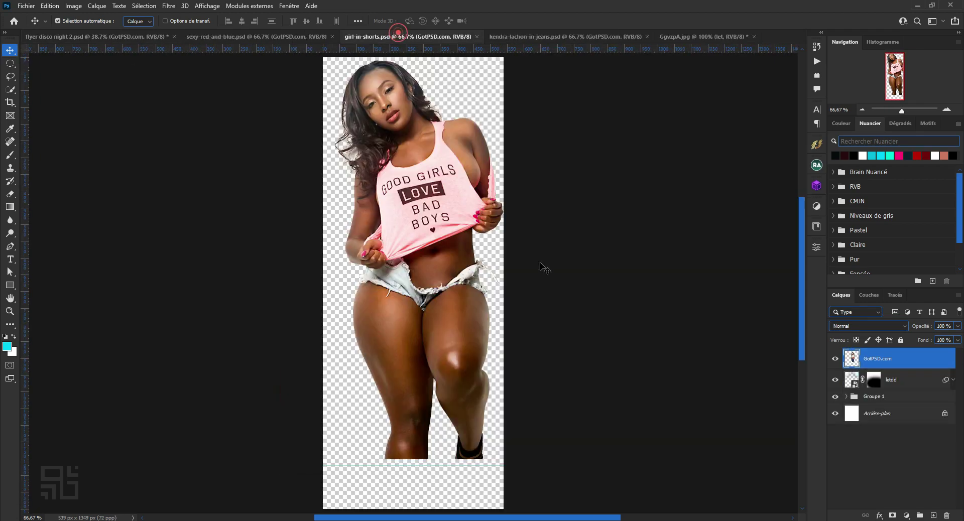
mouse_move(411, 209)
left_mouse_down()
mouse_move(129, 40)
mouse_move(290, 212)
left_mouse_up()
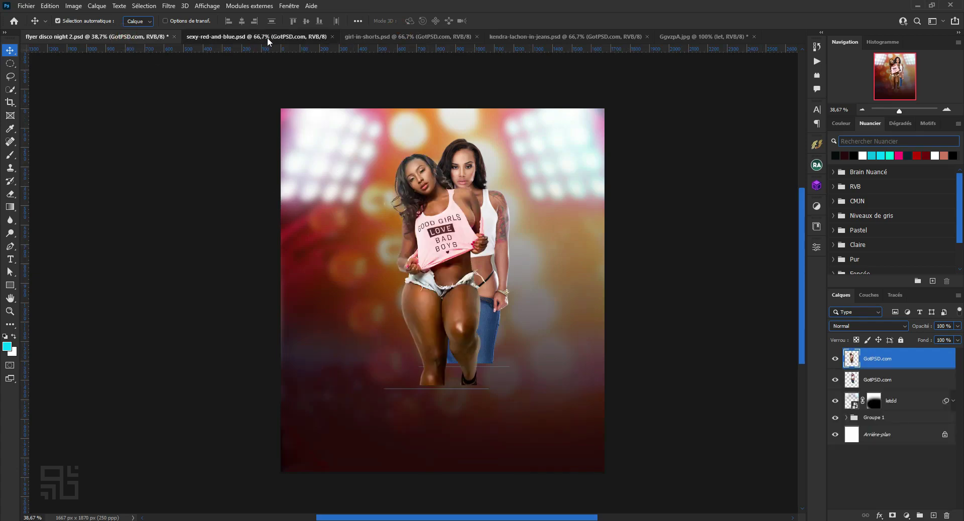
left_click(261, 36)
mouse_move(427, 222)
left_mouse_down()
mouse_move(101, 32)
mouse_move(432, 285)
left_mouse_up()
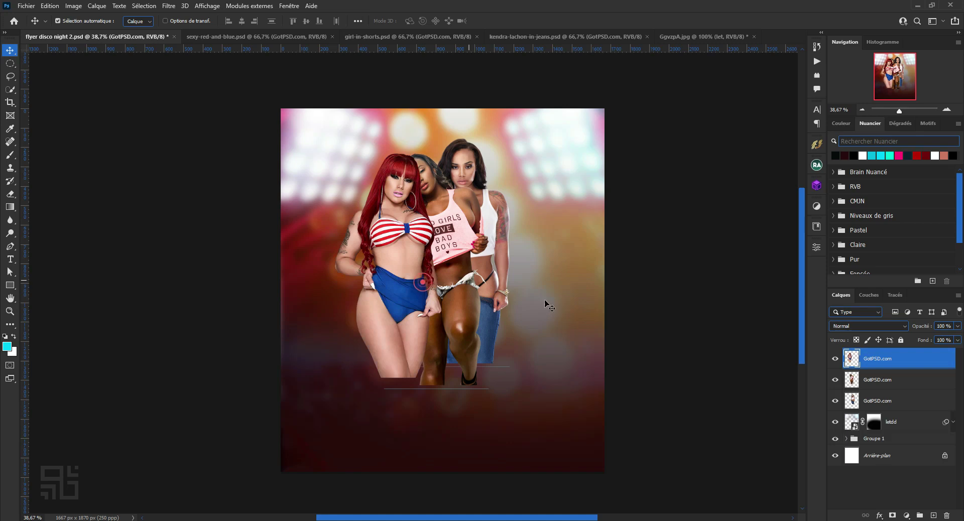
Restack and position the three models side by side, with the jeans model in front.
left_click_drag(912, 360, 913, 384)
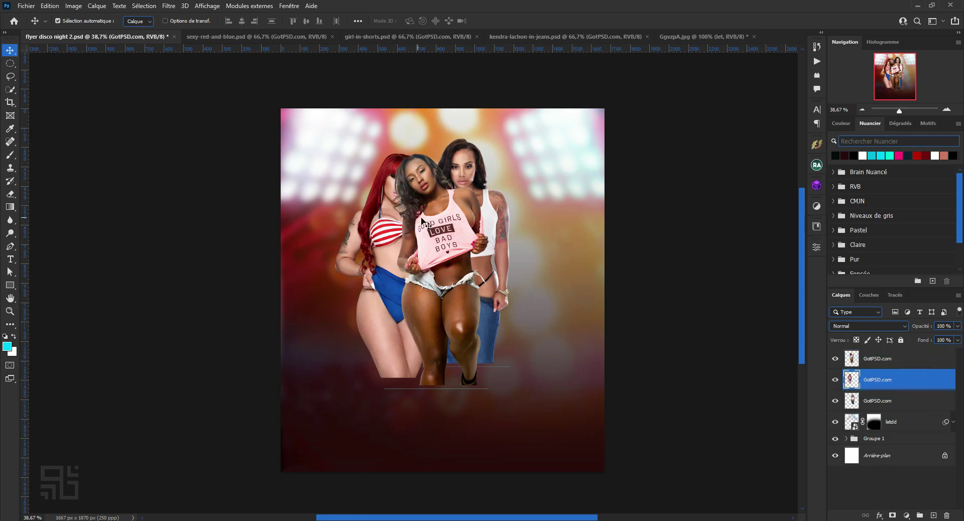
left_click_drag(421, 221, 409, 265)
mouse_move(912, 362)
left_mouse_down()
mouse_move(901, 393)
mouse_move(904, 381)
left_mouse_up()
left_click_drag(415, 231, 482, 238)
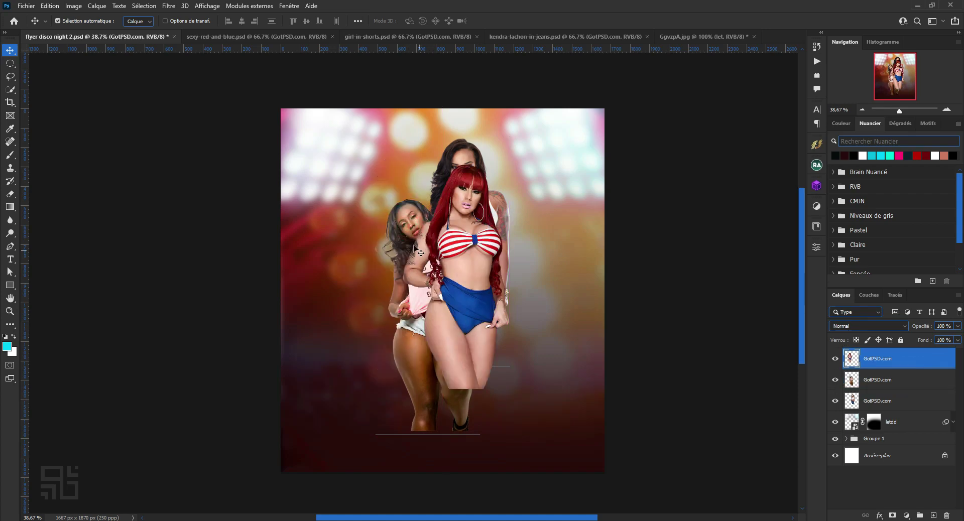
left_click_drag(415, 248, 384, 216)
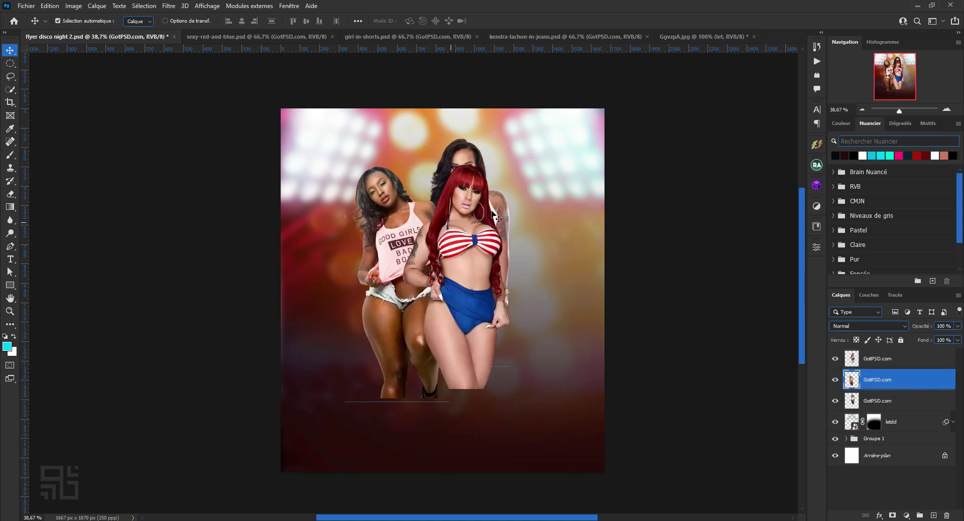
left_click(467, 160)
left_click_drag(901, 401, 898, 359)
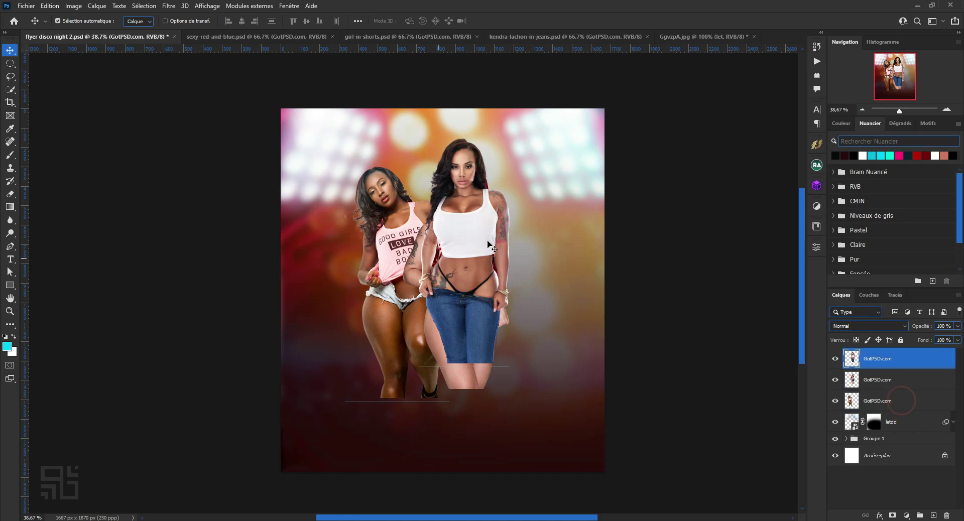
left_click_drag(450, 274, 419, 329)
left_click(390, 211)
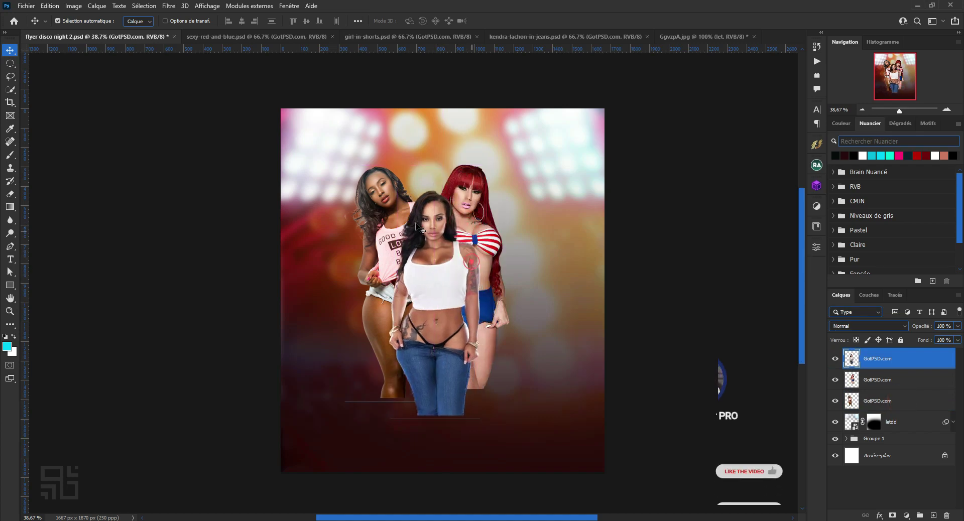
left_click_drag(390, 210, 389, 231)
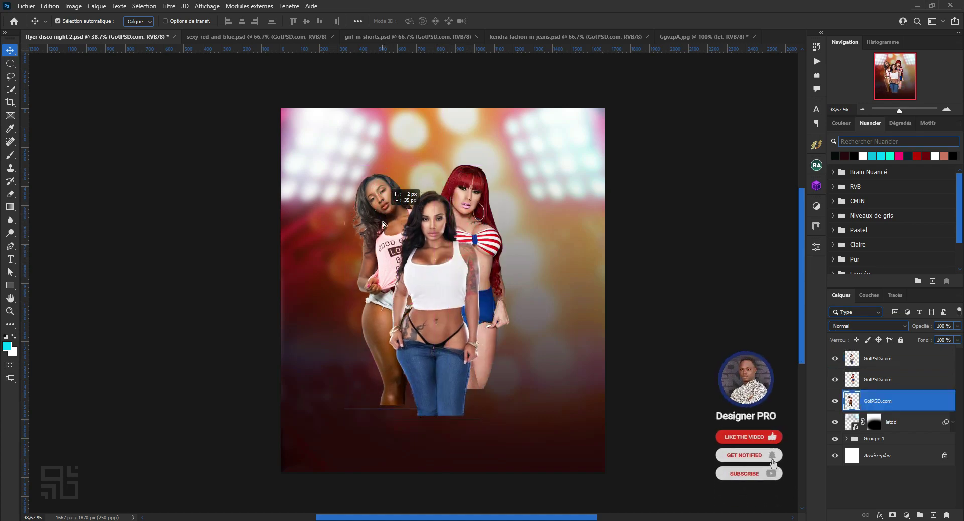
left_click_drag(491, 249, 498, 268)
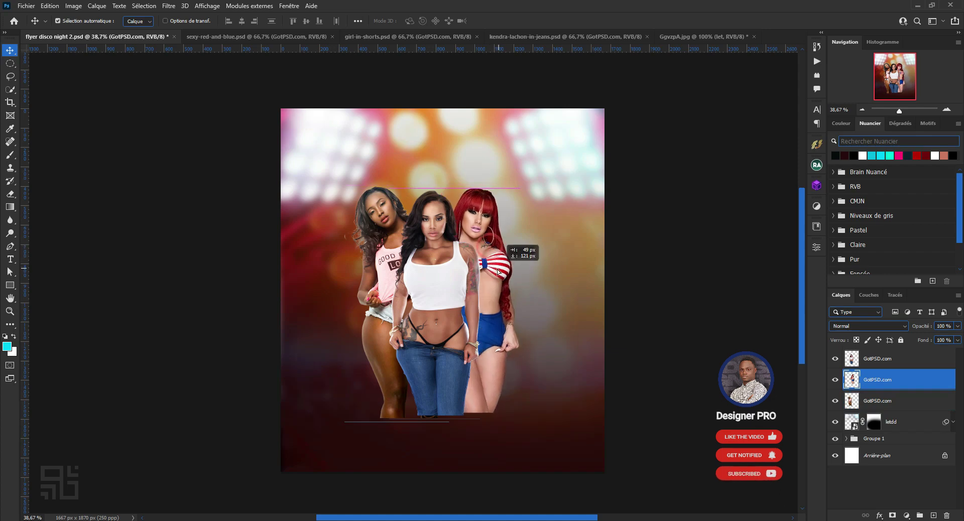
left_click(878, 400)
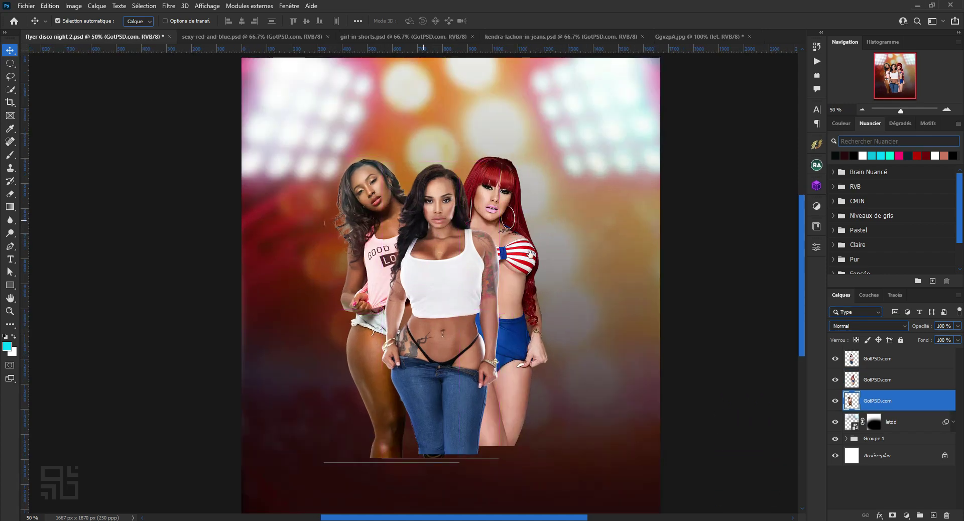
Try a slight clockwise Free Transform tilt on the left model, then undo it.
key("ctrl+plus")
left_click(896, 379)
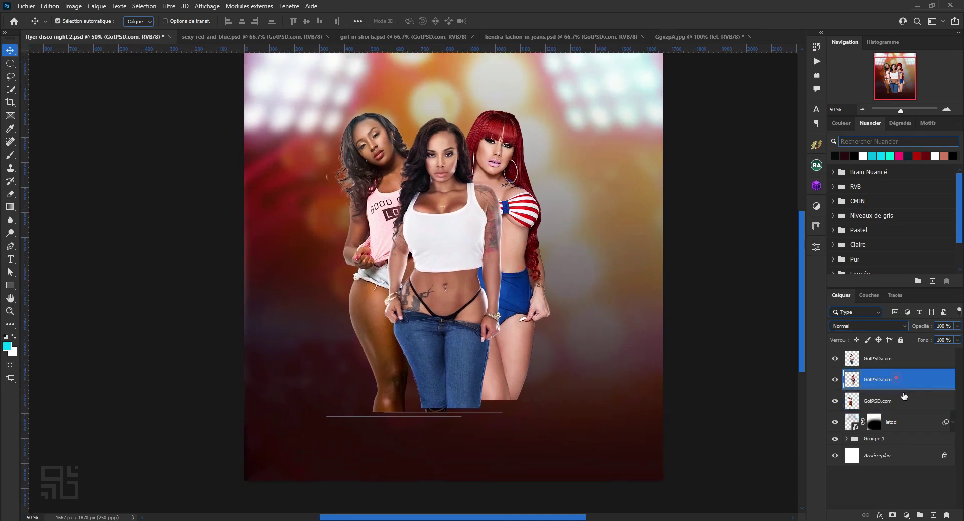
left_click(892, 408)
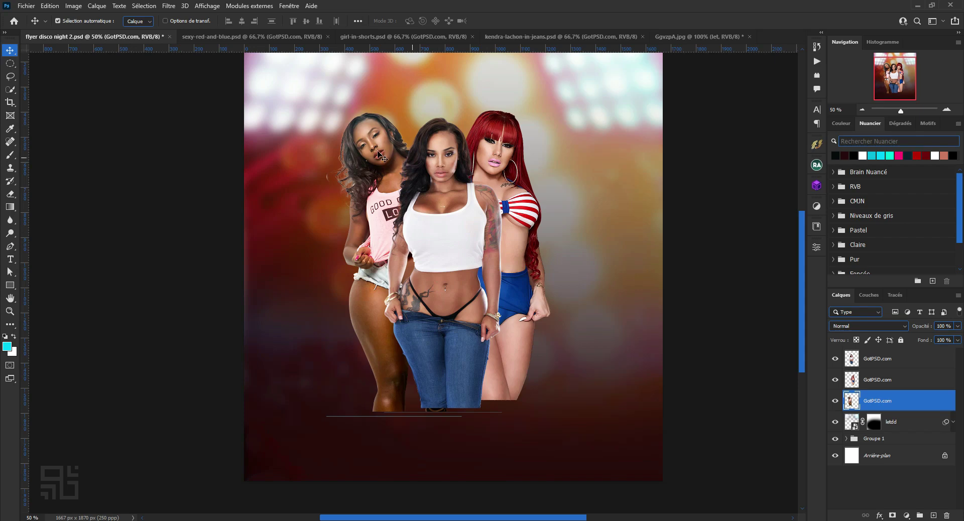
key("ctrl")
key("ctrl+t")
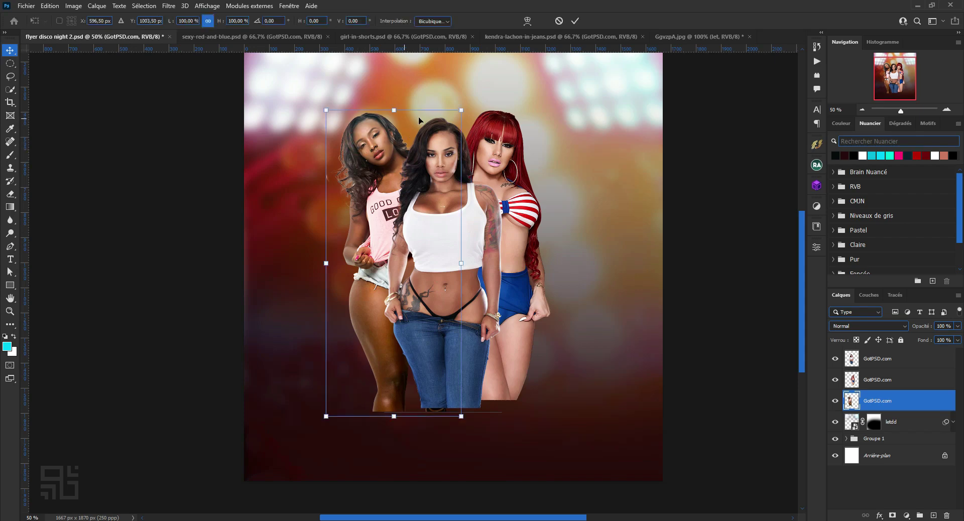
left_click_drag(473, 109, 490, 96)
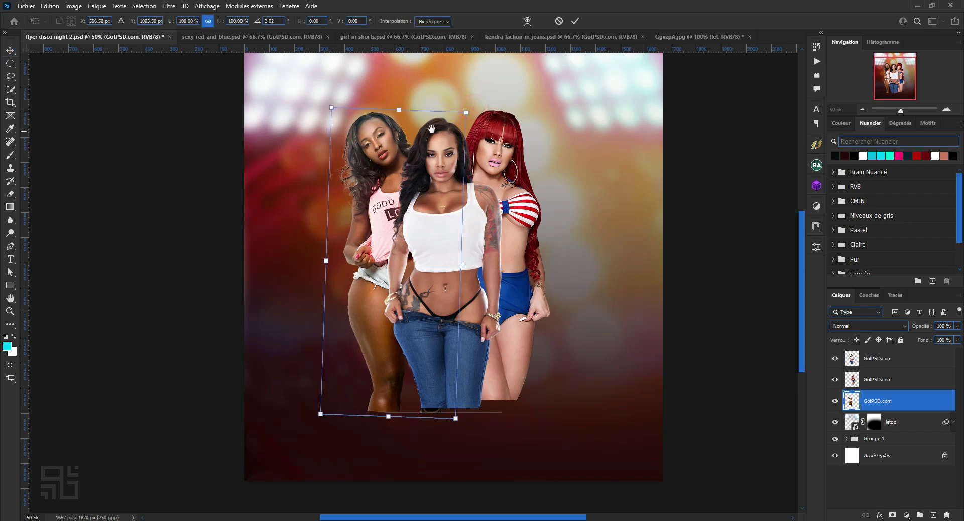
left_click_drag(337, 151, 335, 158)
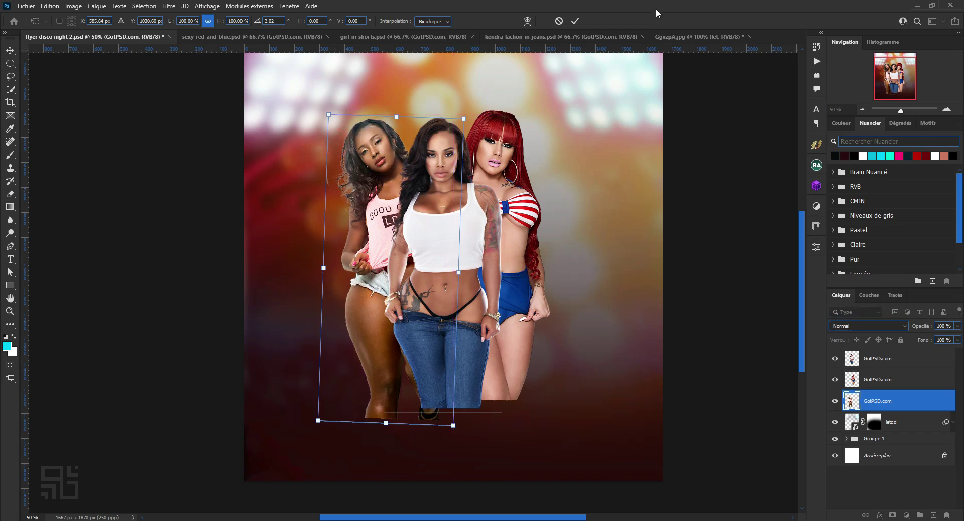
left_click(565, 20)
key("ctrl+t")
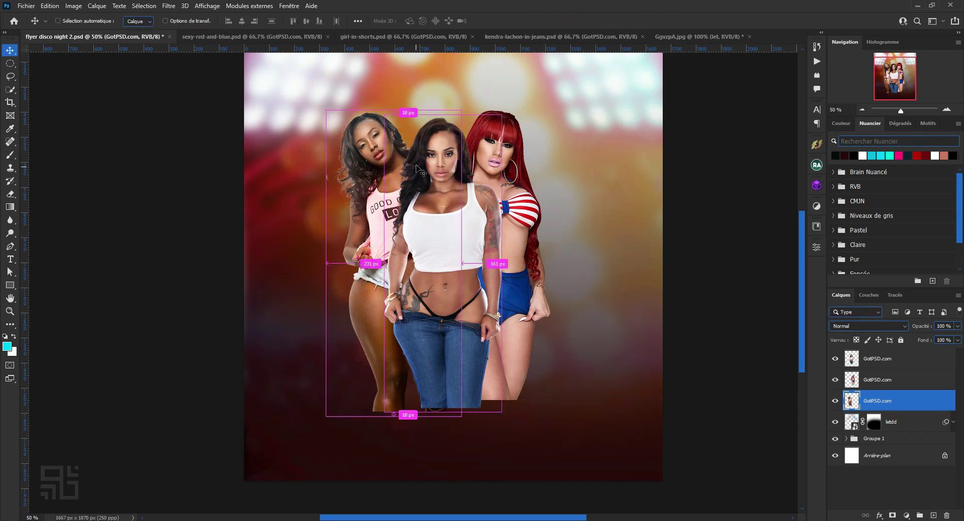
left_click_drag(482, 107, 545, 51)
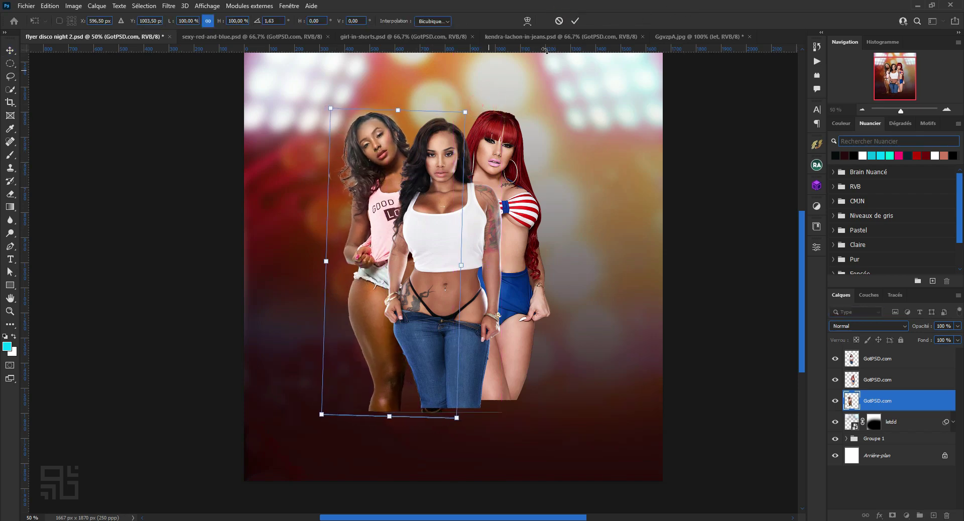
left_click(576, 21)
left_click(495, 156)
key("ctrl+z")
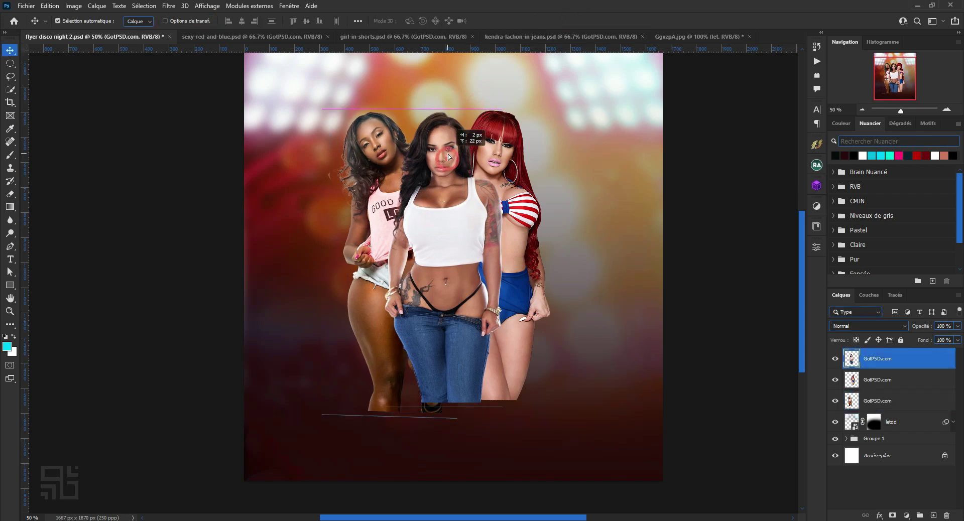
Scale the red-haired model to about 89% and move her up and right.
left_click(495, 155)
key("ctrl+t")
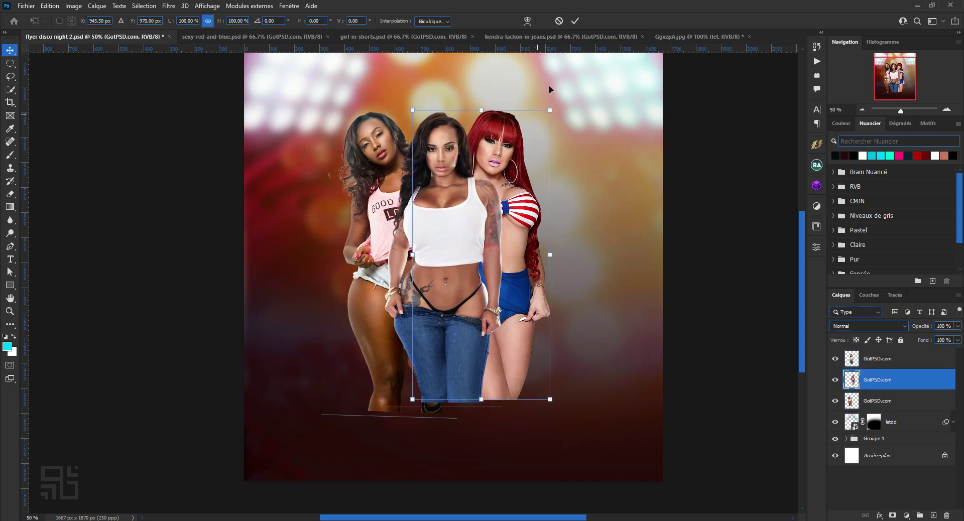
left_click_drag(551, 107, 543, 122)
left_click_drag(527, 160, 532, 144)
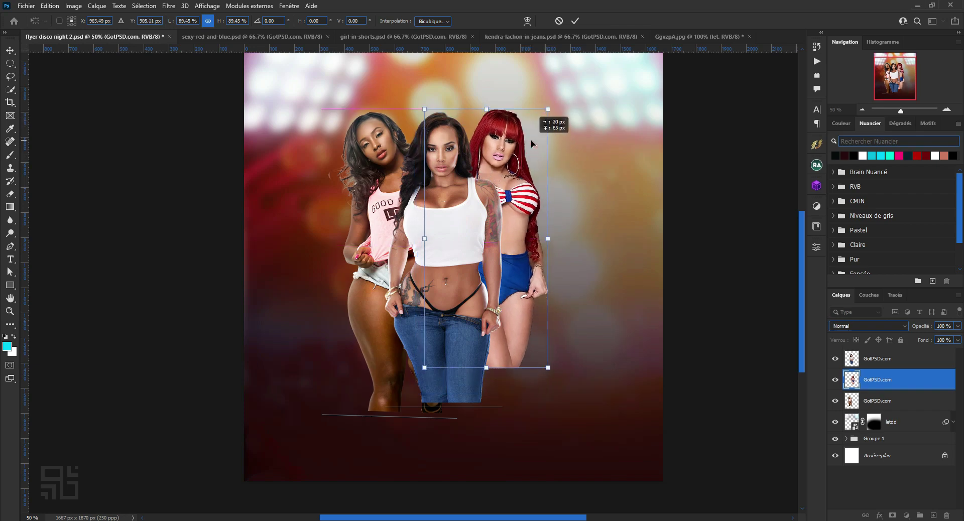
left_click(531, 141)
left_click(575, 23)
left_click(437, 290)
left_click(383, 222)
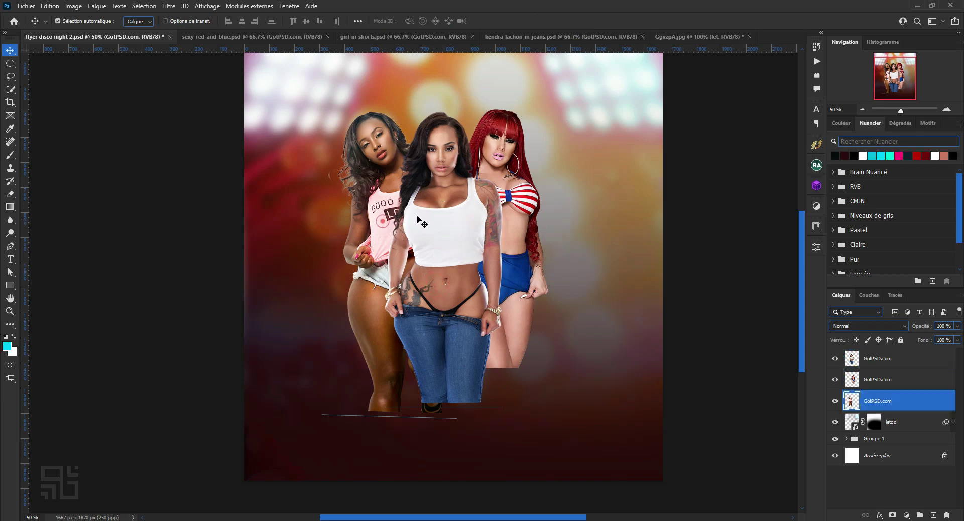
left_click(903, 381, "ctrl")
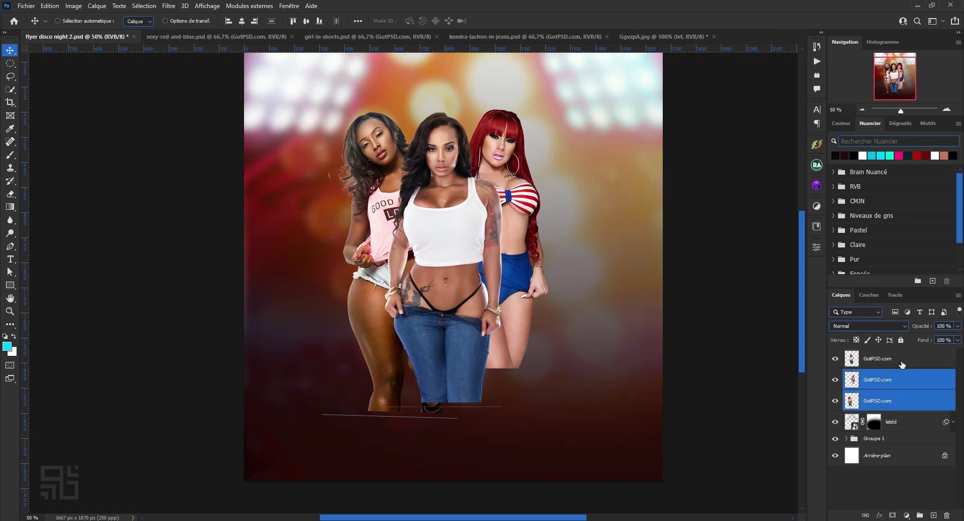
Move all three model layers together a little right and lower on the flyer.
left_click(902, 360, "ctrl")
left_click_drag(417, 287, 429, 257)
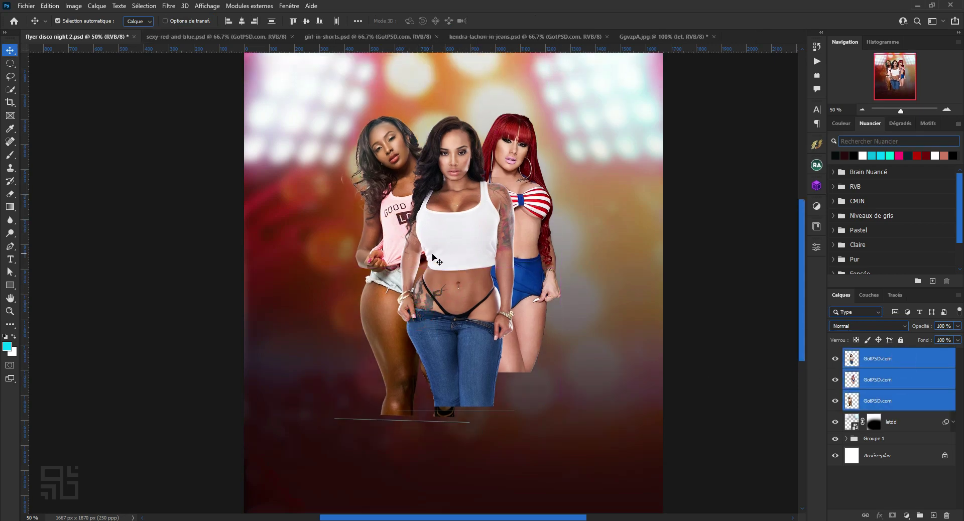
scroll(432, 257, "down", 3)
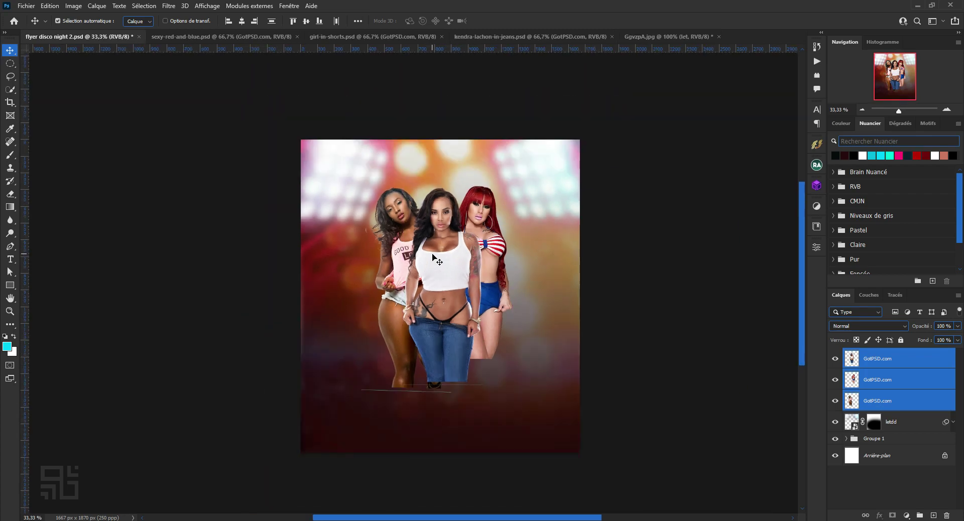
scroll(433, 256, "up", 2)
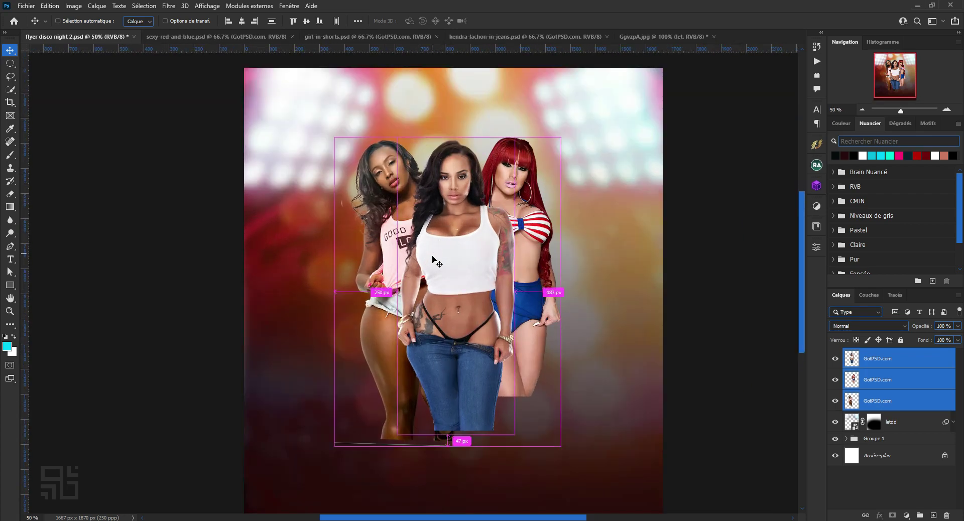
left_click(908, 387)
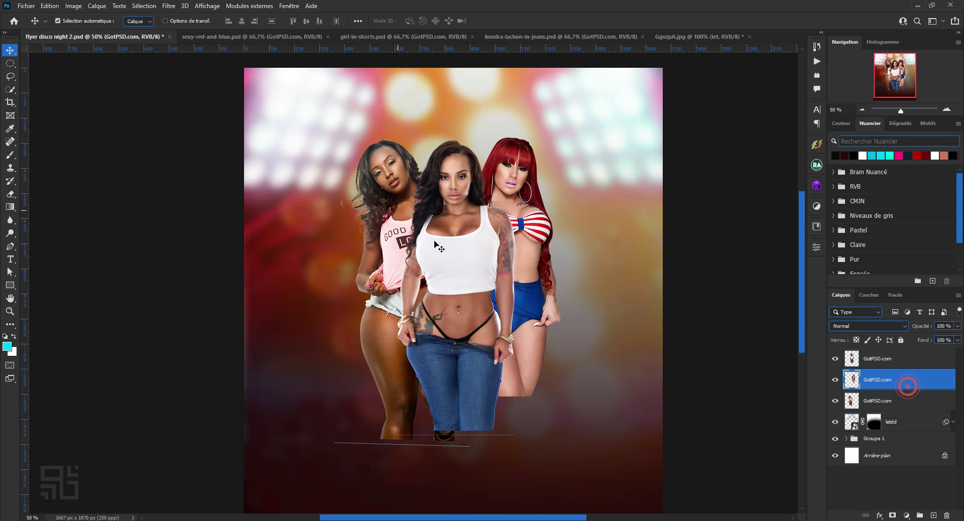
left_click(482, 261)
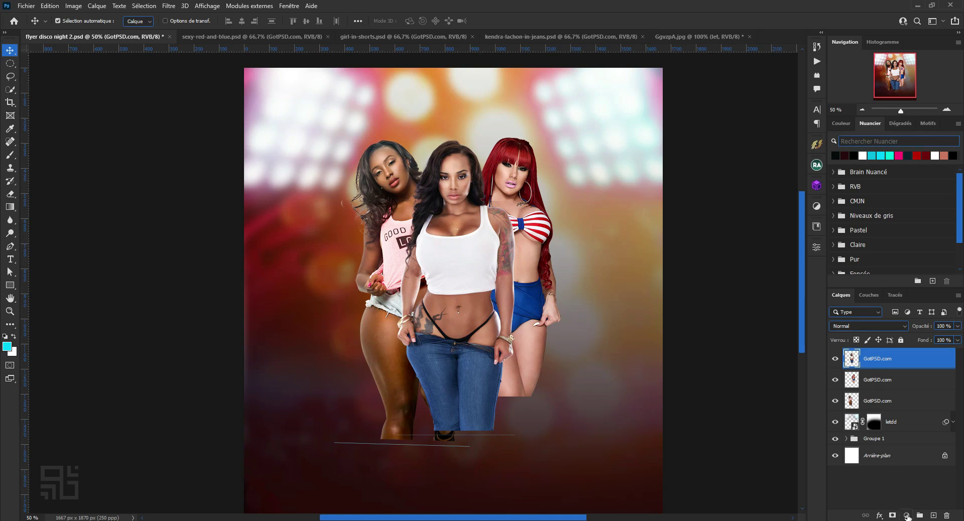
Add a Noir et blanc adjustment clipped to the front model, with Teinte enabled at 513c3c.
left_click(907, 515)
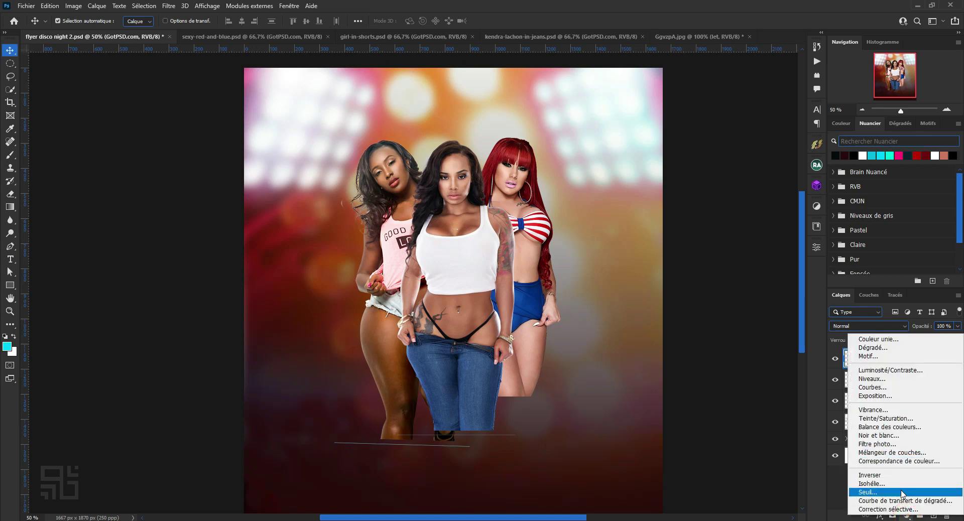
left_click(903, 436)
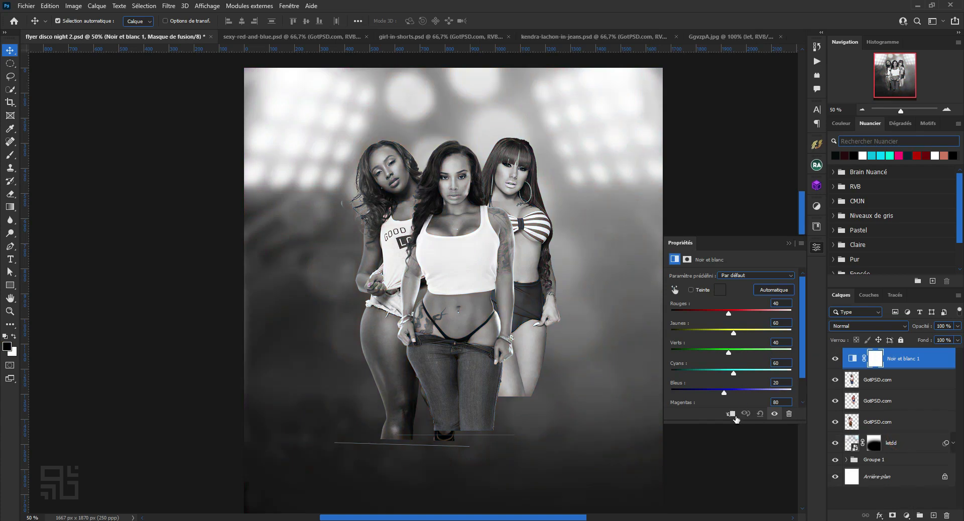
left_click(733, 417)
left_click(691, 291)
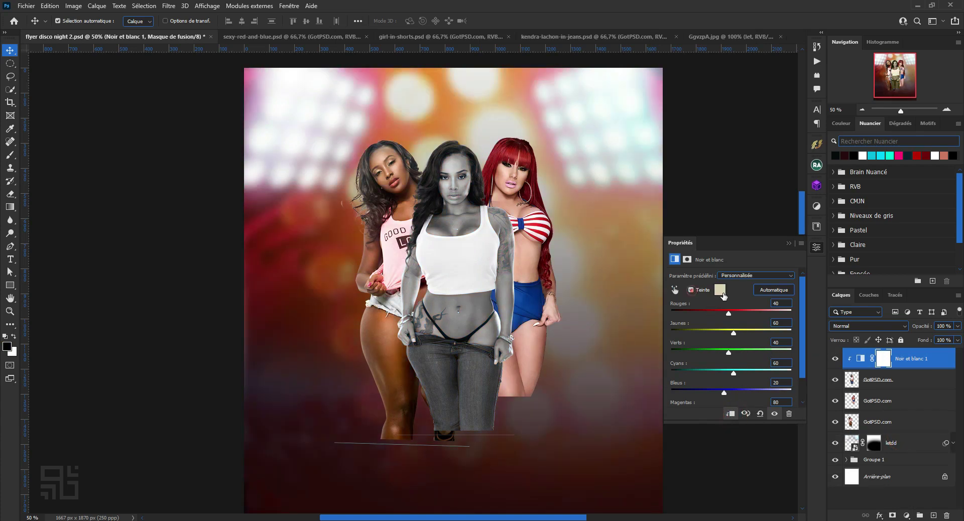
left_click(720, 291)
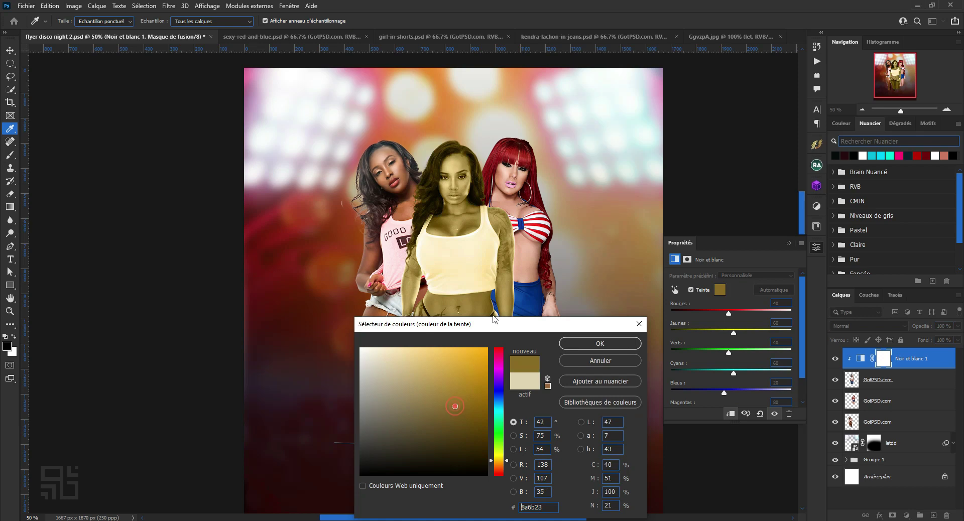
left_click(520, 206)
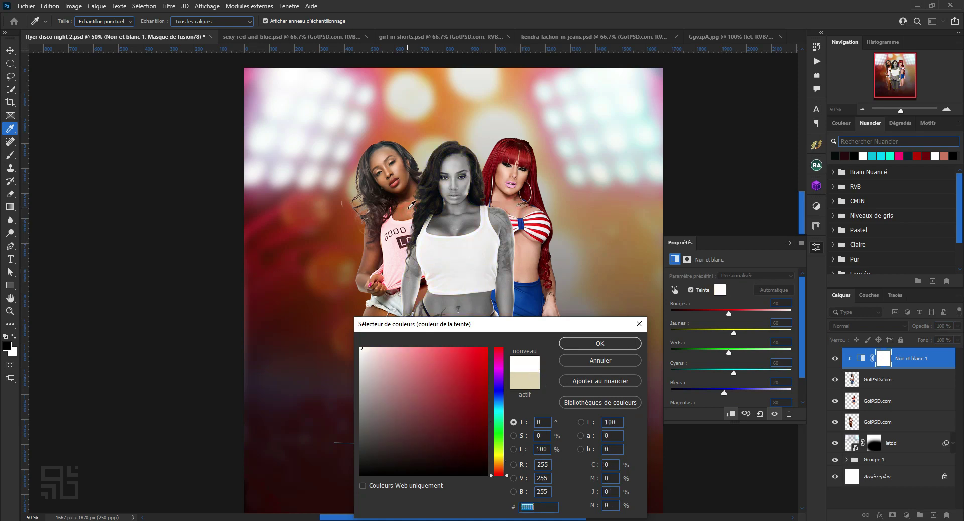
left_click(426, 403)
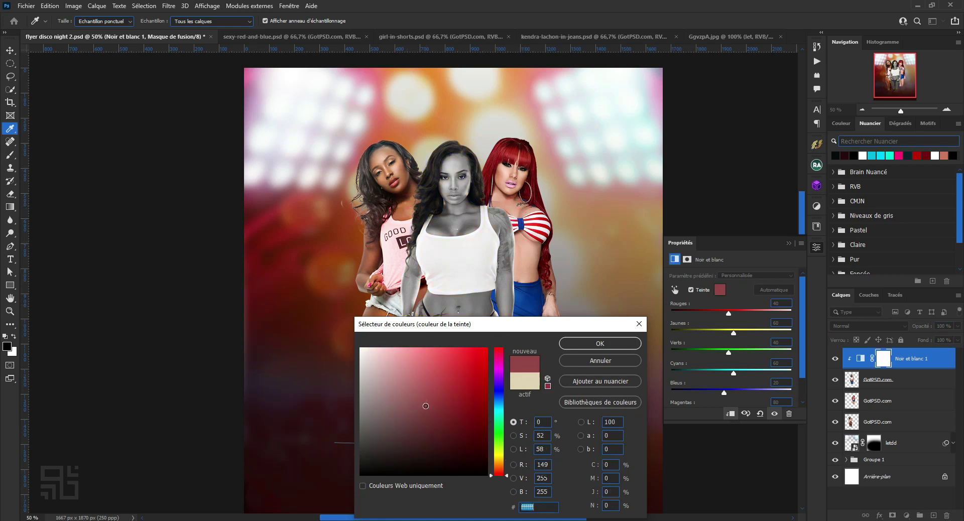
left_click(394, 435)
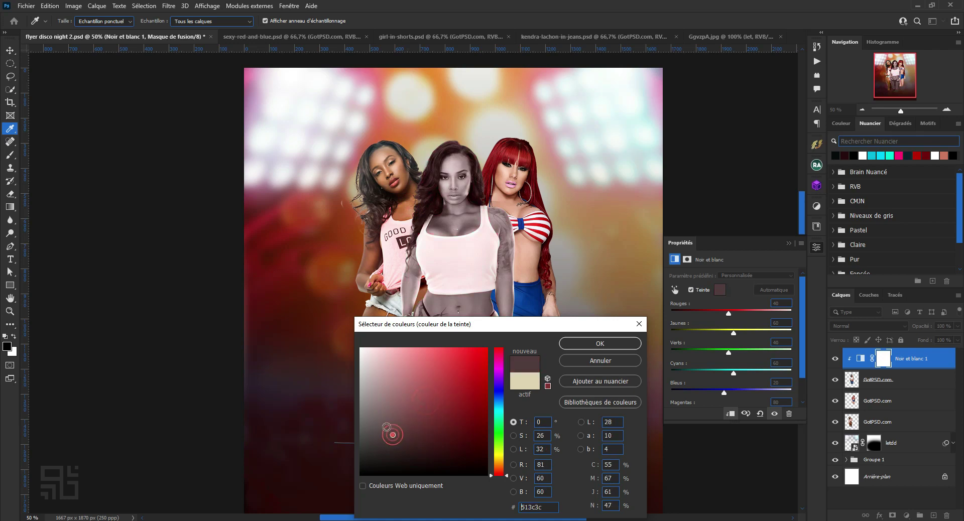
left_click(605, 345)
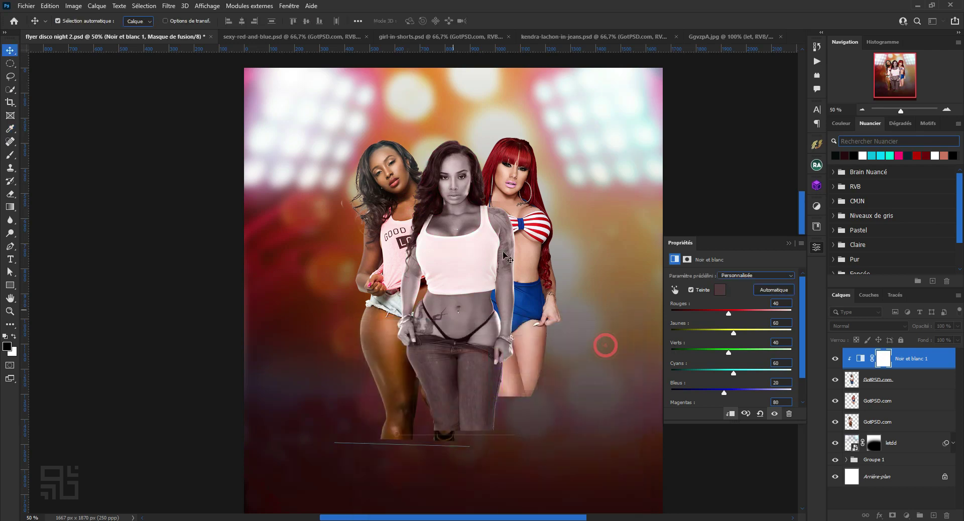
Group the three models into Groupe 2, with Noir et blanc 1 above it and clipped to it.
left_click(900, 387)
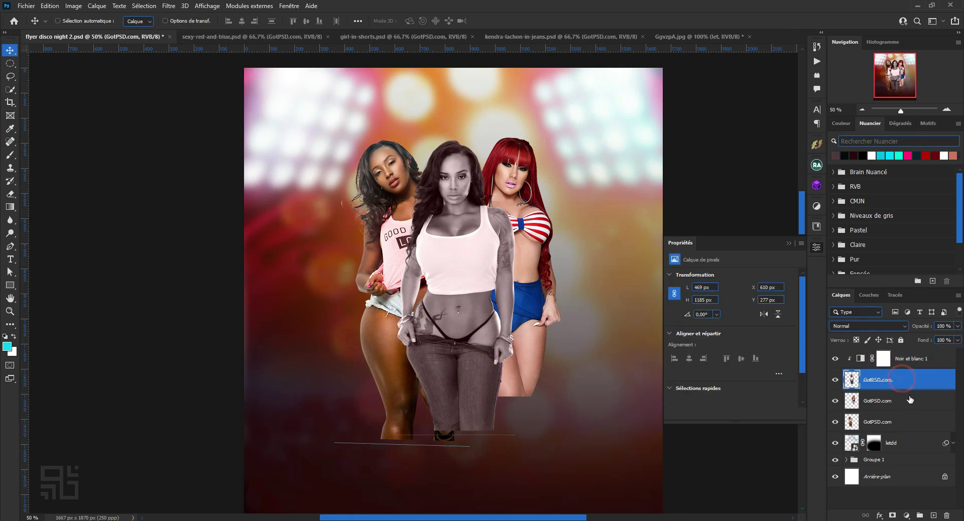
left_click(909, 402, "shift")
left_click(911, 419, "shift")
key("ctrl+g")
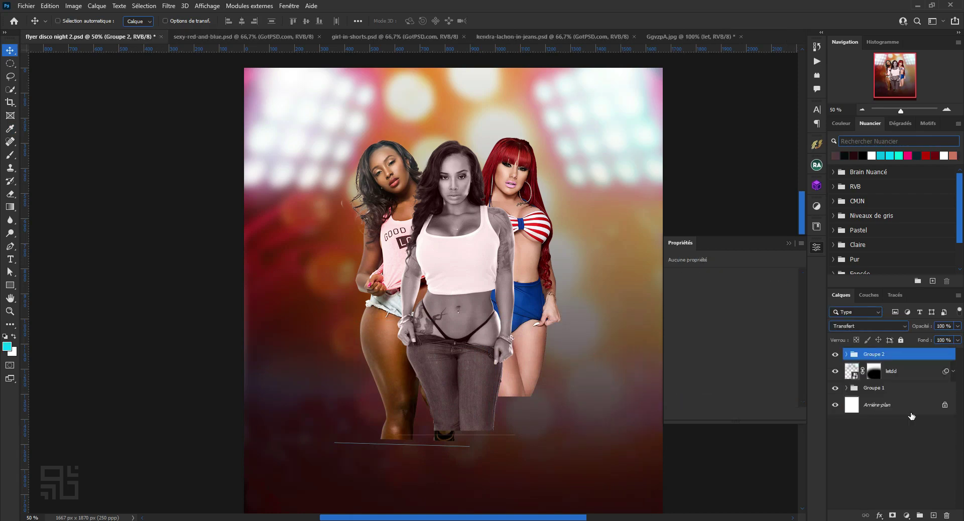
key("ctrl+z")
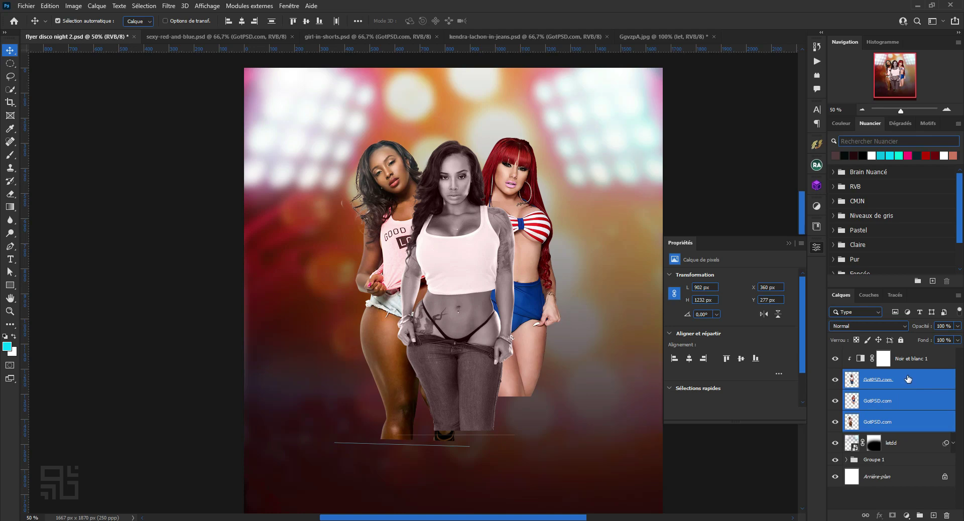
key("ctrl+g")
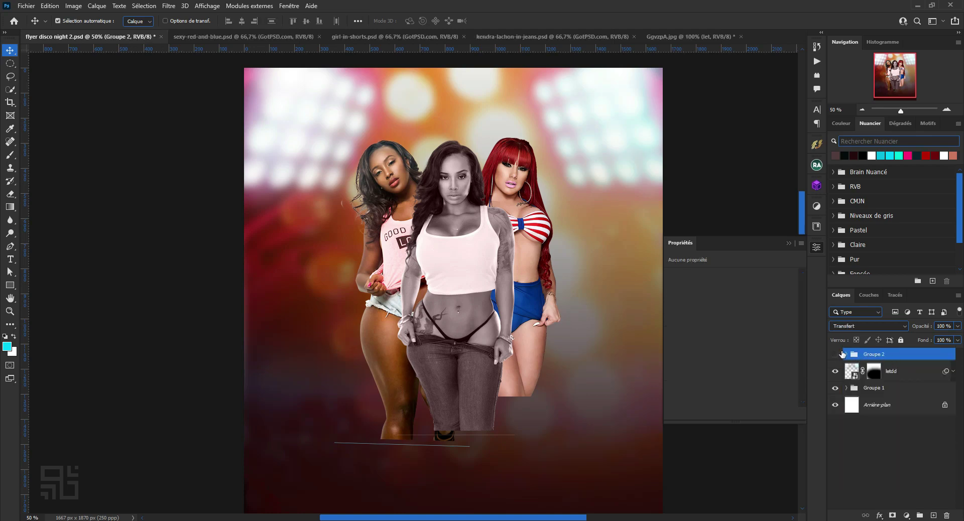
left_click(847, 354)
left_click(912, 377)
mouse_move(912, 380)
left_mouse_down()
mouse_move(910, 348)
mouse_move(852, 364)
left_mouse_up()
left_click(836, 375)
left_click(904, 370, "alt")
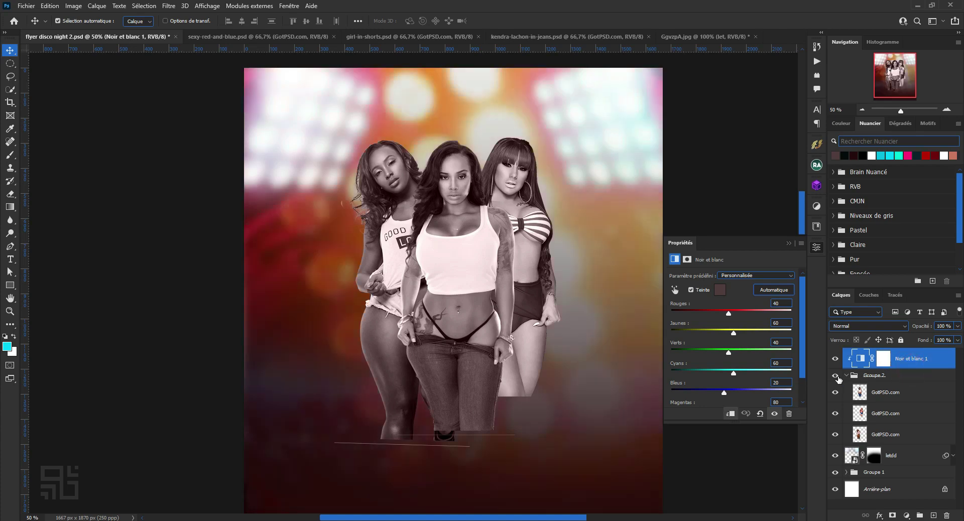
left_click(847, 375)
Convert Groupe 2 into a smart object and add a white layer mask.
left_click(884, 375)
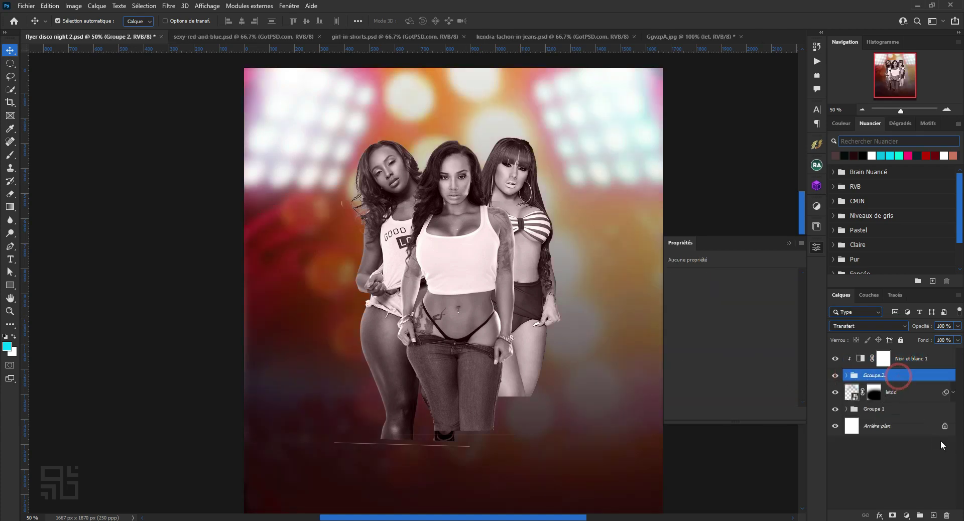
right_click(924, 380)
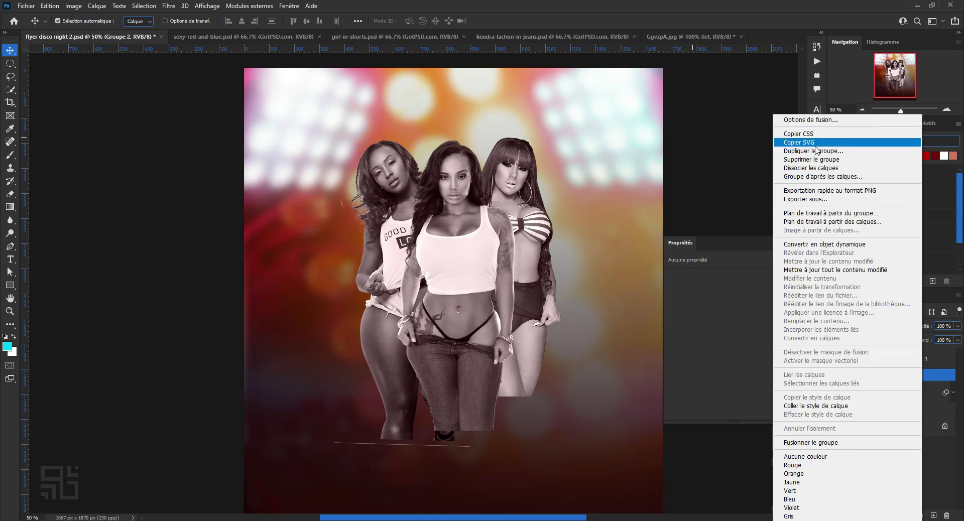
left_click(811, 246)
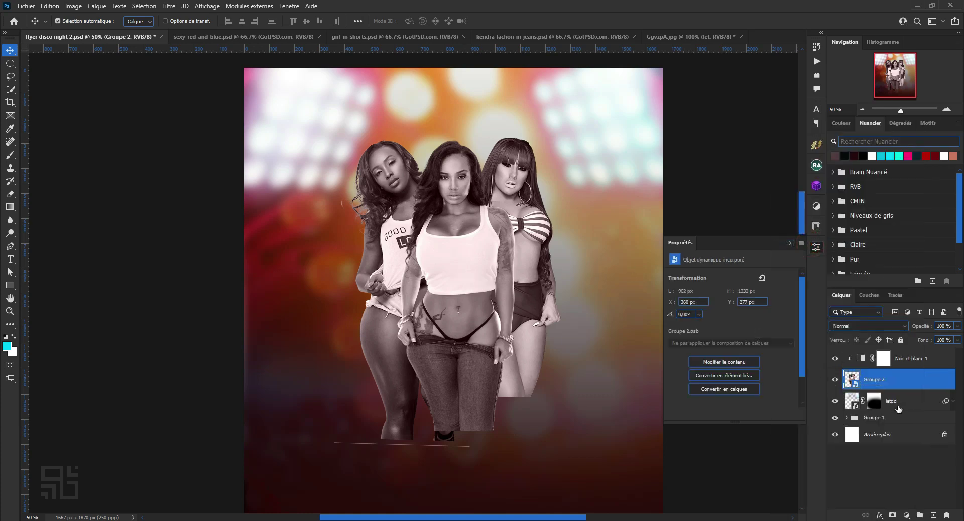
left_click(892, 515)
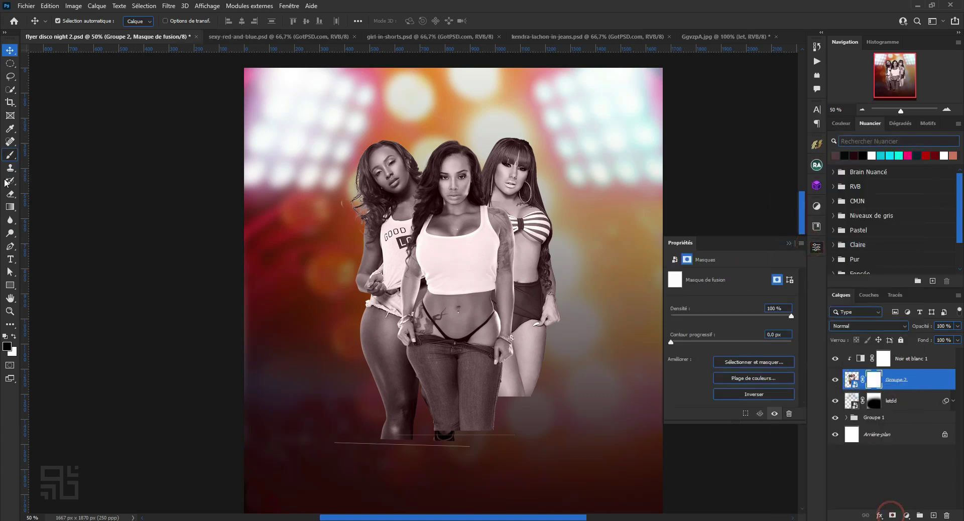
Paint black on Groupe 2's mask over the models' jeans and lower legs.
left_click(9, 156)
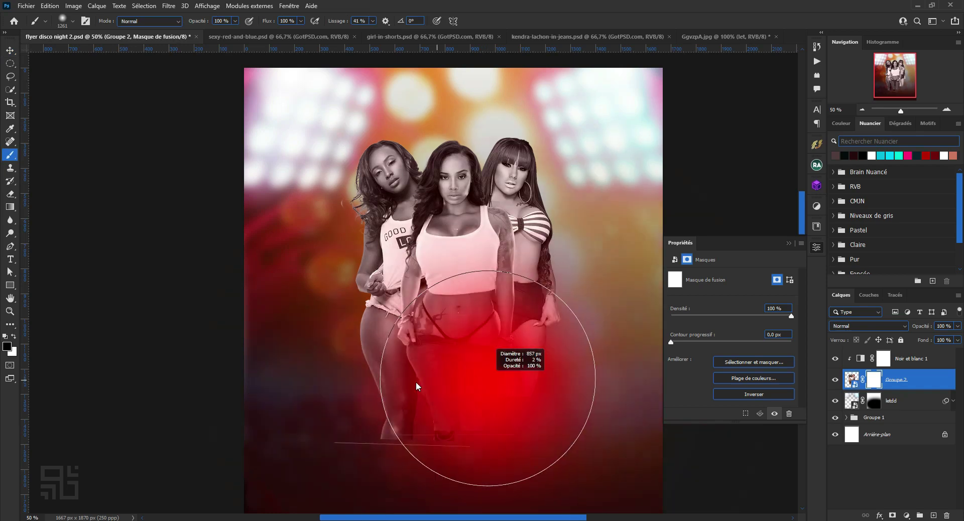
mouse_move(454, 384)
left_mouse_down()
mouse_move(372, 467)
mouse_move(357, 428)
left_mouse_up()
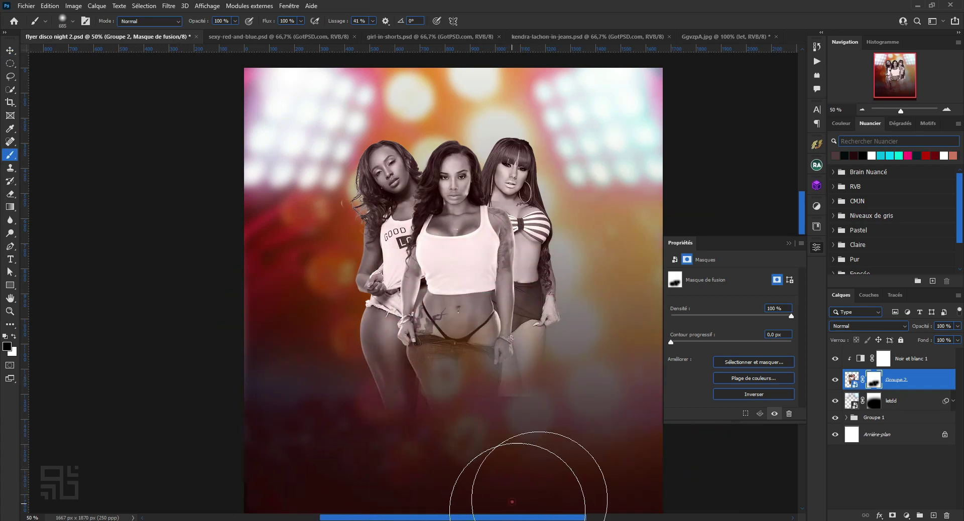
left_click(9, 50)
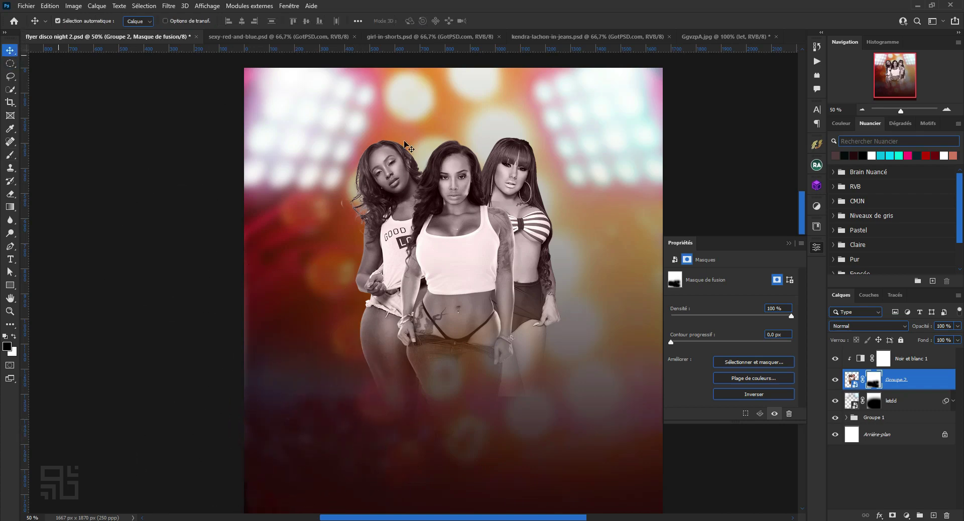
left_click(905, 364)
left_click(919, 381)
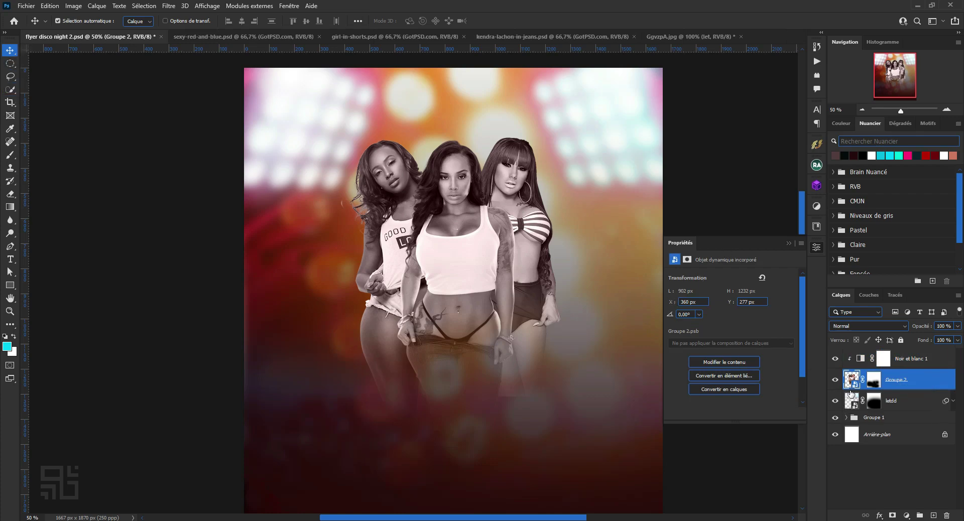
scroll(508, 199, "down", 1)
left_click(90, 37)
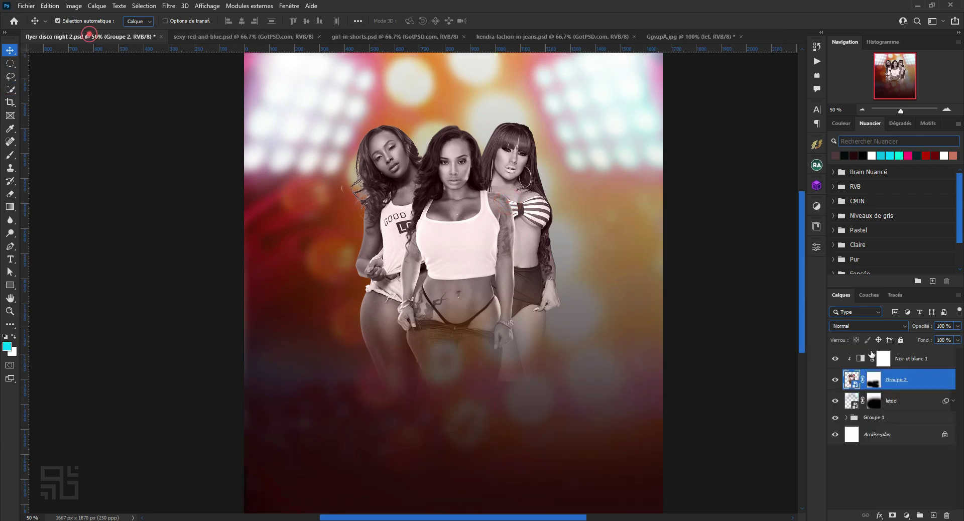
left_click(169, 6)
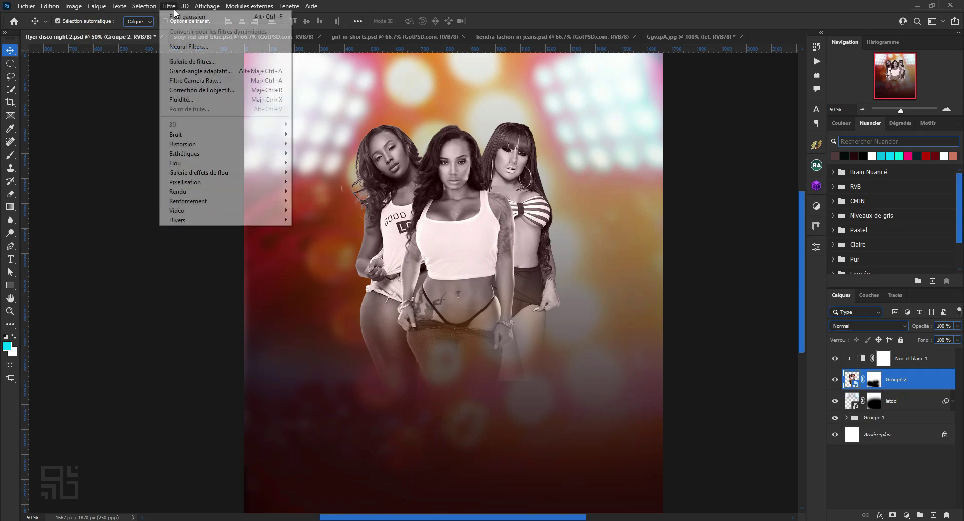
Apply Camera Raw Auto tone to the models: highlights -61, clarity +30, saturation +22, shadows +63.
left_click(225, 161)
left_click(222, 80)
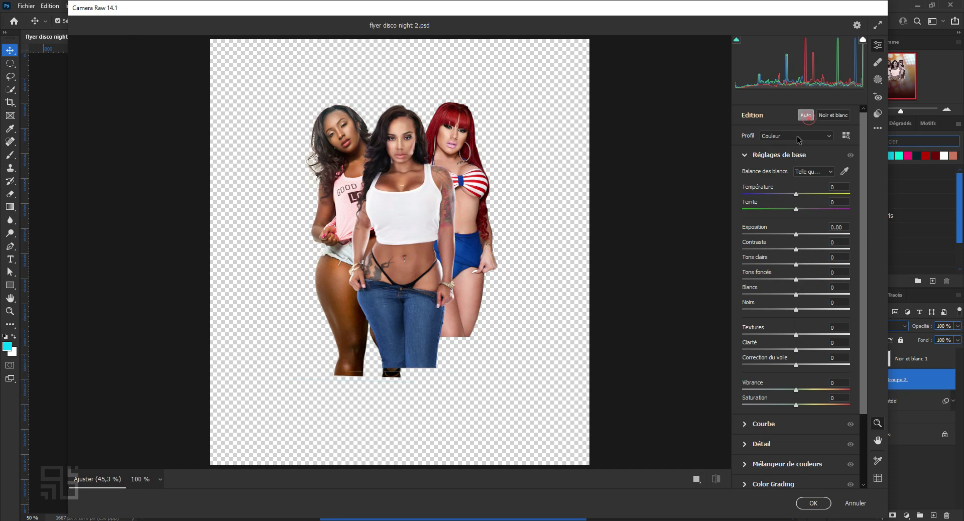
left_click(805, 115)
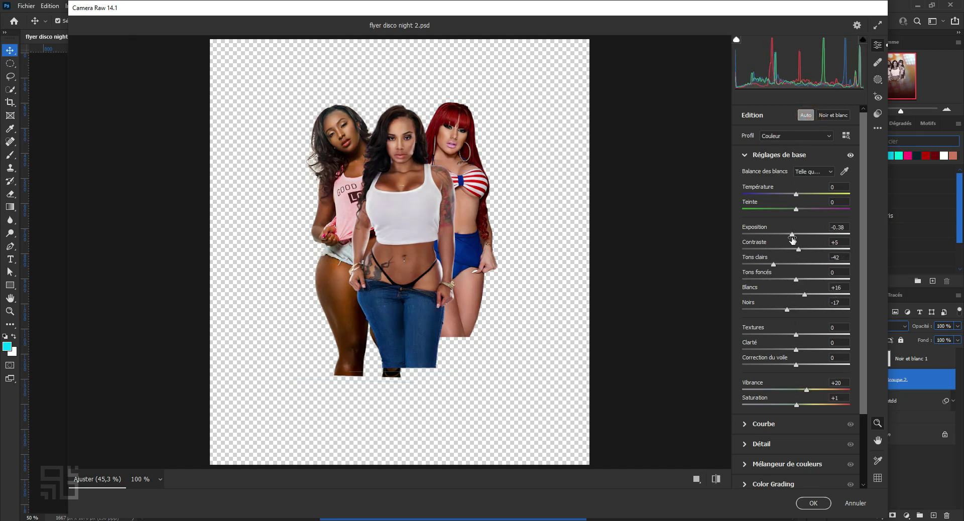
left_click_drag(773, 265, 763, 265)
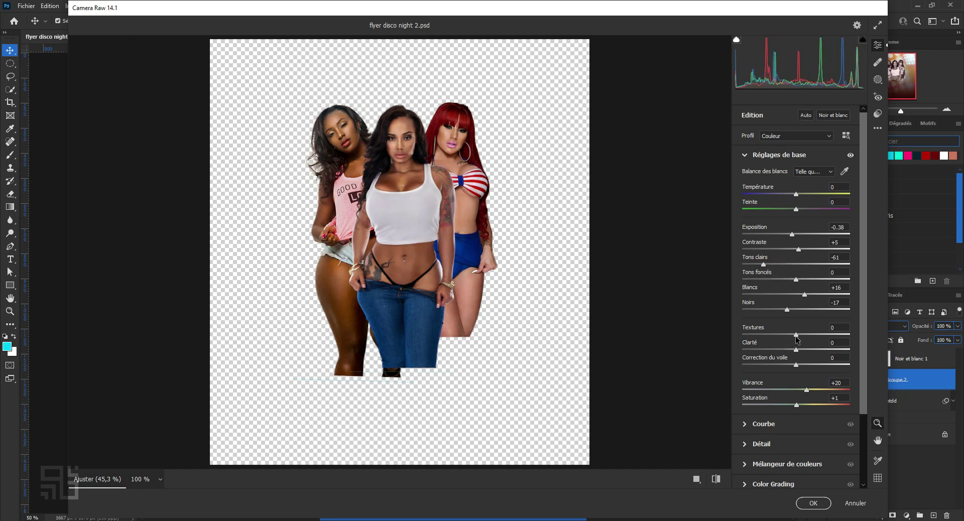
mouse_move(797, 350)
left_mouse_down()
mouse_move(823, 350)
mouse_move(813, 350)
left_mouse_up()
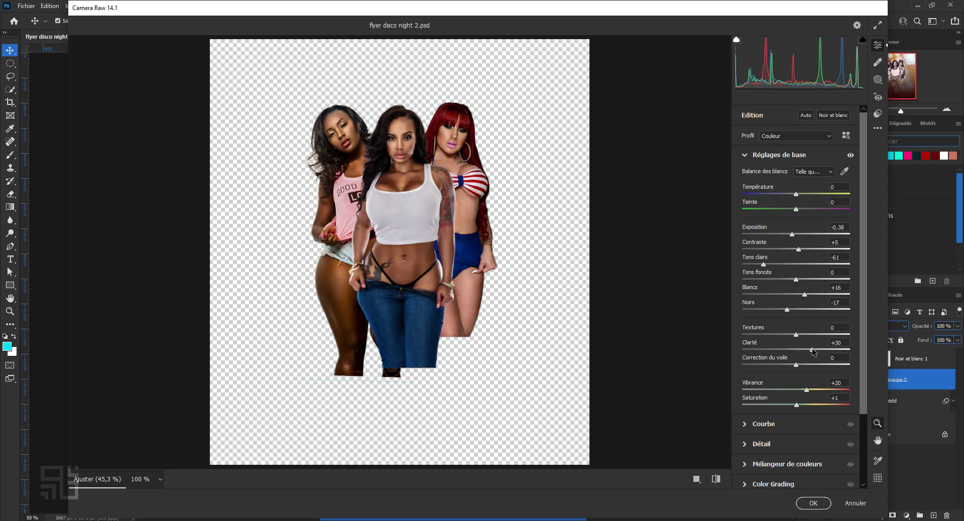
left_click_drag(796, 405, 808, 404)
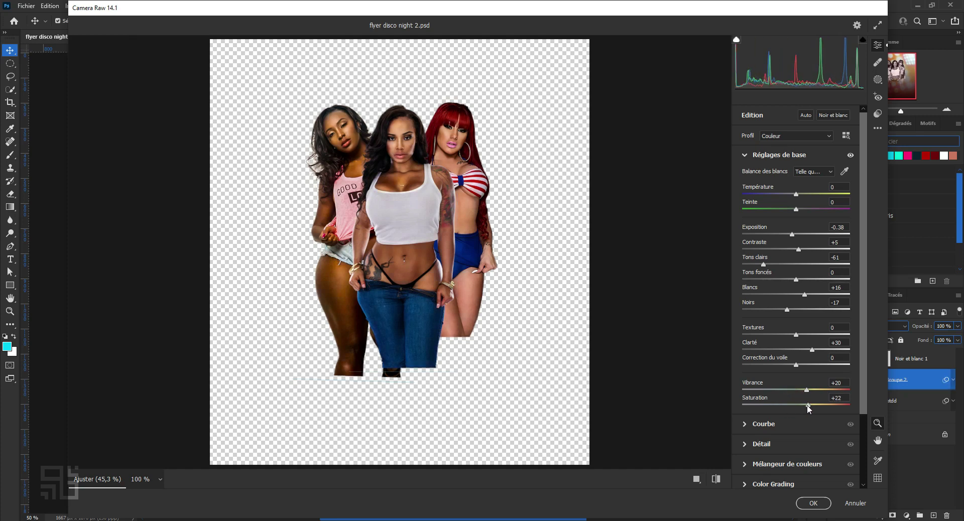
left_click_drag(797, 280, 831, 280)
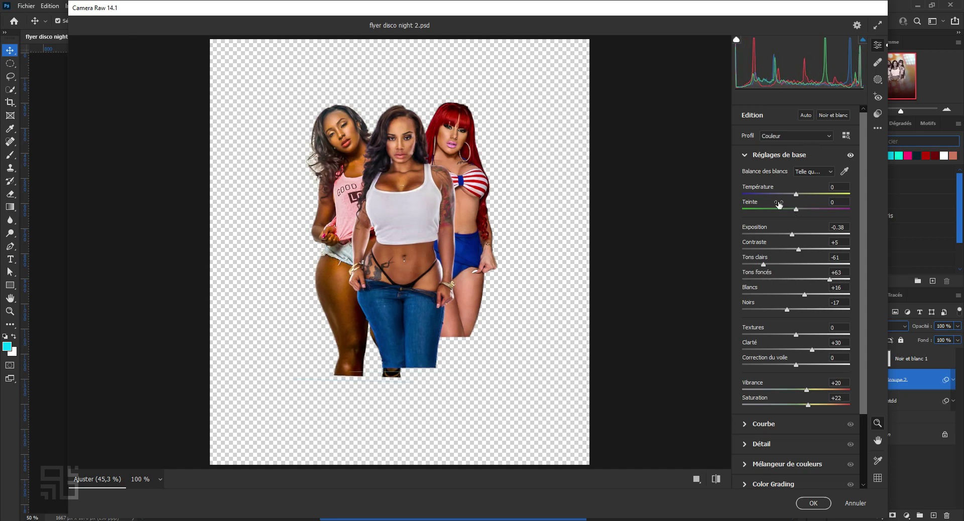
left_click(745, 155)
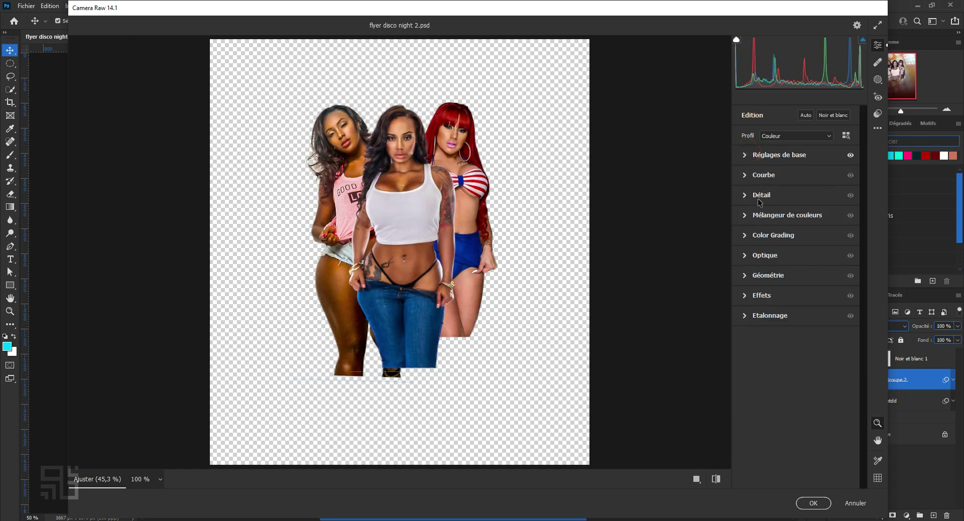
Give the models a negative lens distortion in Camera Raw's Optics settings.
left_click(766, 256)
left_click_drag(797, 280, 812, 284)
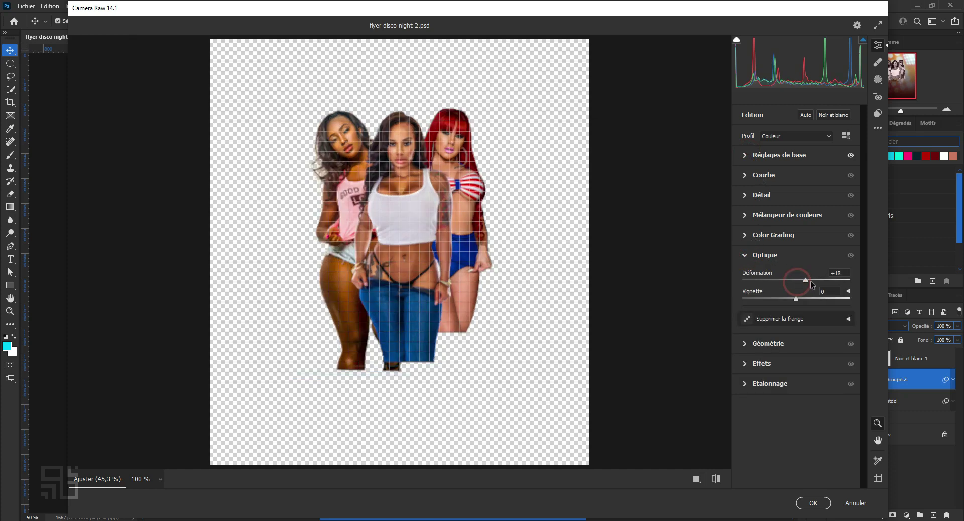
mouse_move(812, 285)
left_mouse_down()
mouse_move(788, 290)
mouse_move(824, 306)
left_mouse_up()
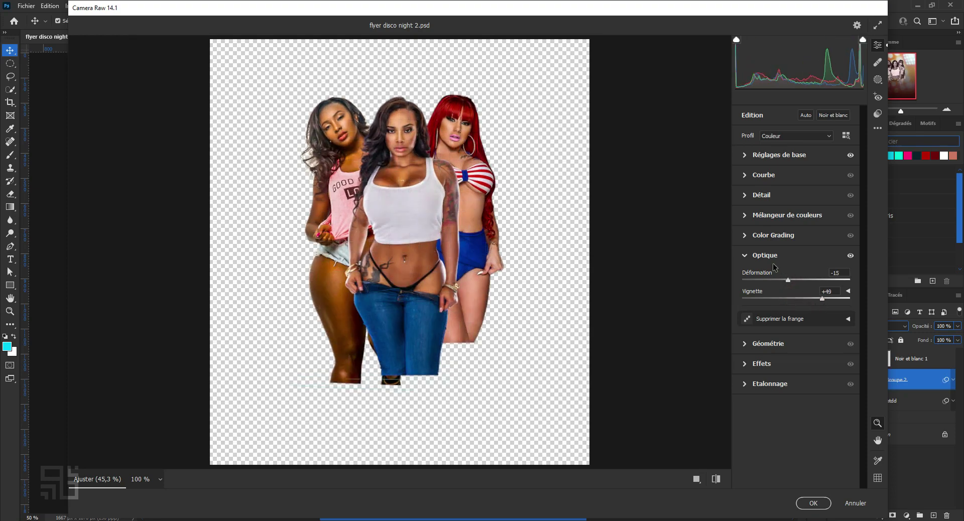
left_click(747, 256)
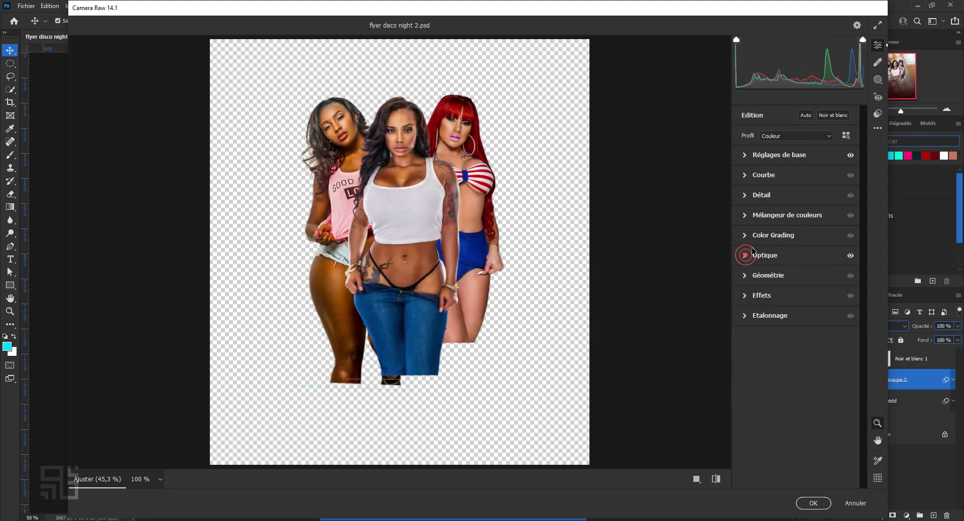
Shift the yellow hue to -48 and add a +63 vignette around the models.
left_click(747, 219)
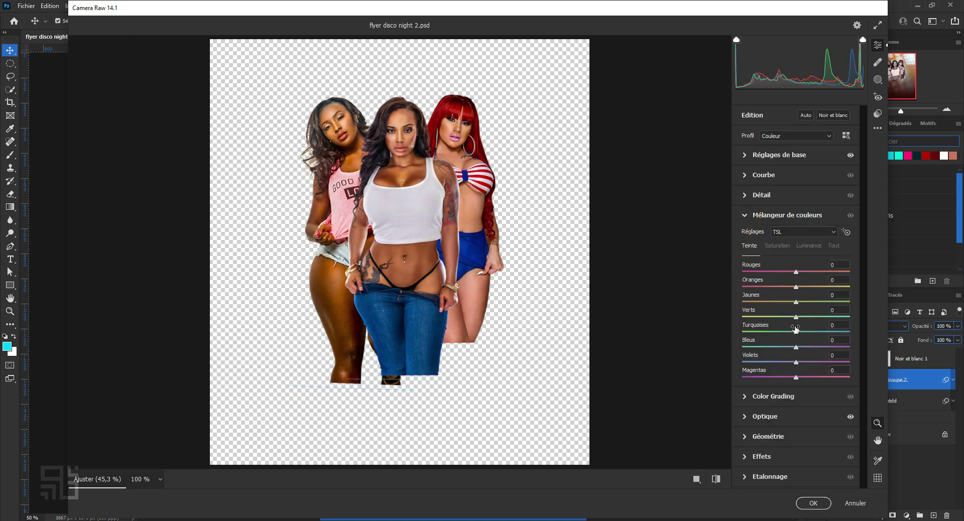
left_click_drag(797, 302, 772, 302)
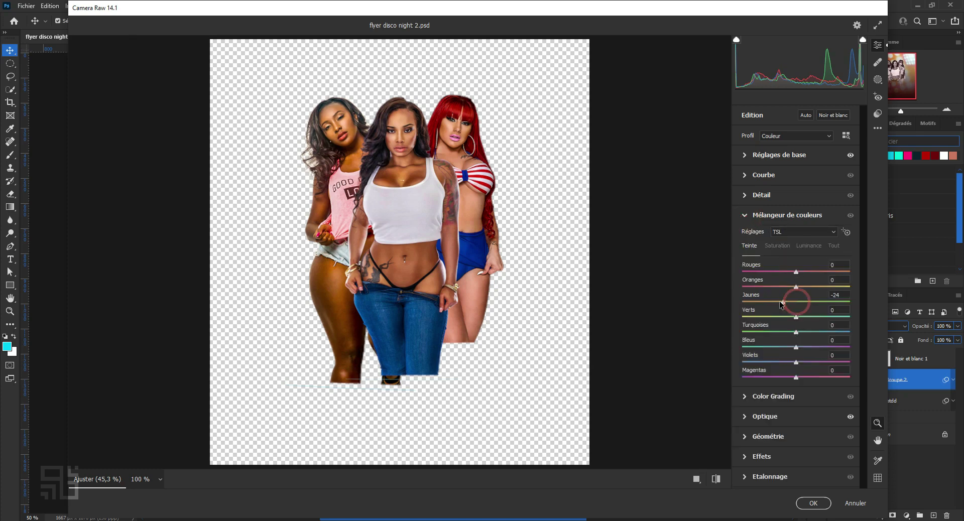
left_click(745, 215)
left_click(745, 297)
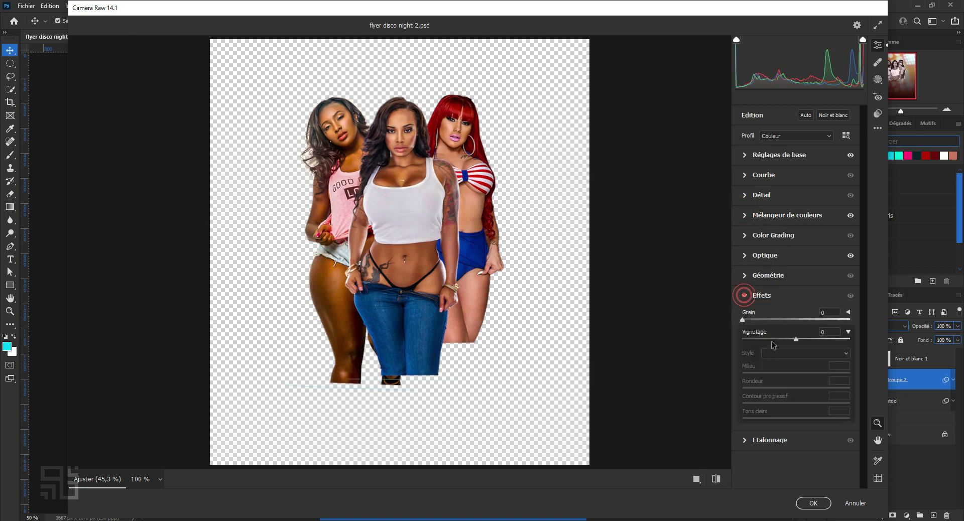
left_click_drag(805, 340, 830, 342)
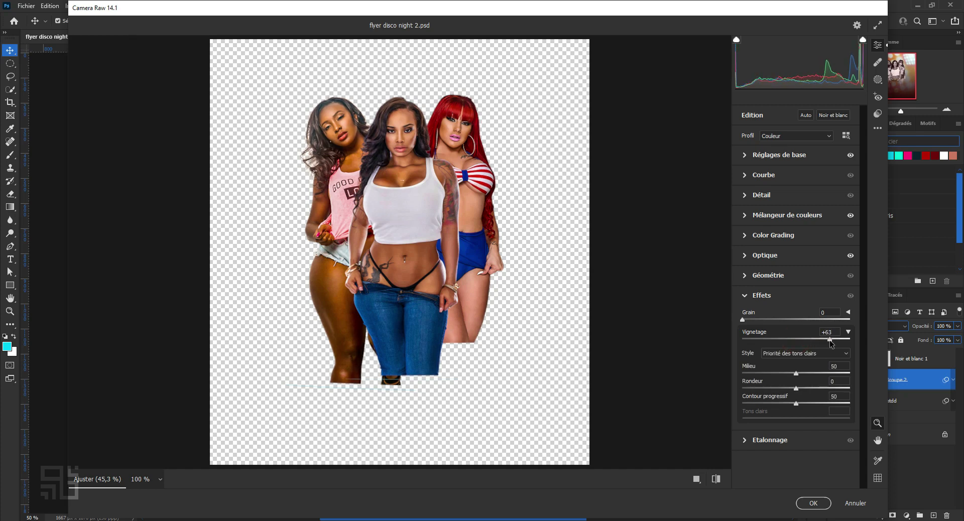
left_click(743, 320)
left_click(747, 297)
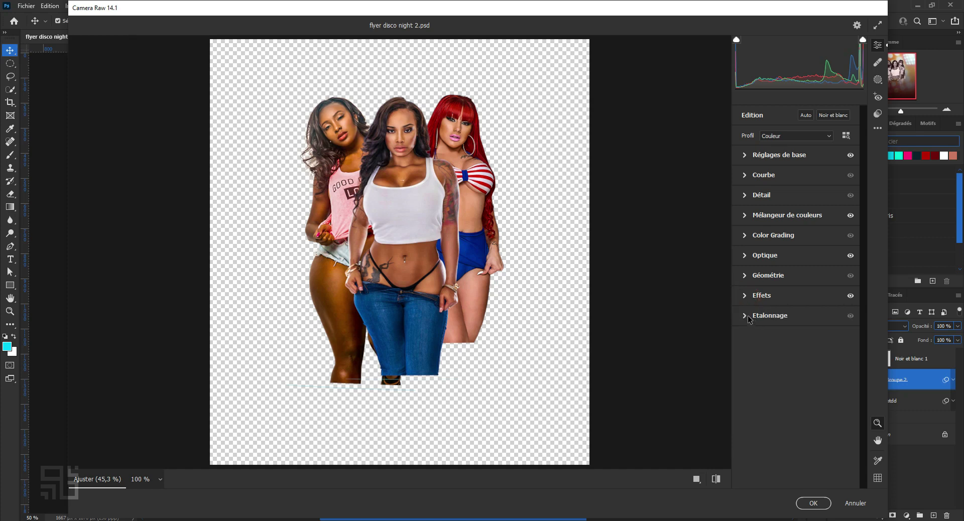
Darken Color Grading midtones to -39 and shadows to -81, then apply the Camera Raw filter.
left_click(746, 235)
left_click(797, 340)
left_click_drag(798, 339, 788, 339)
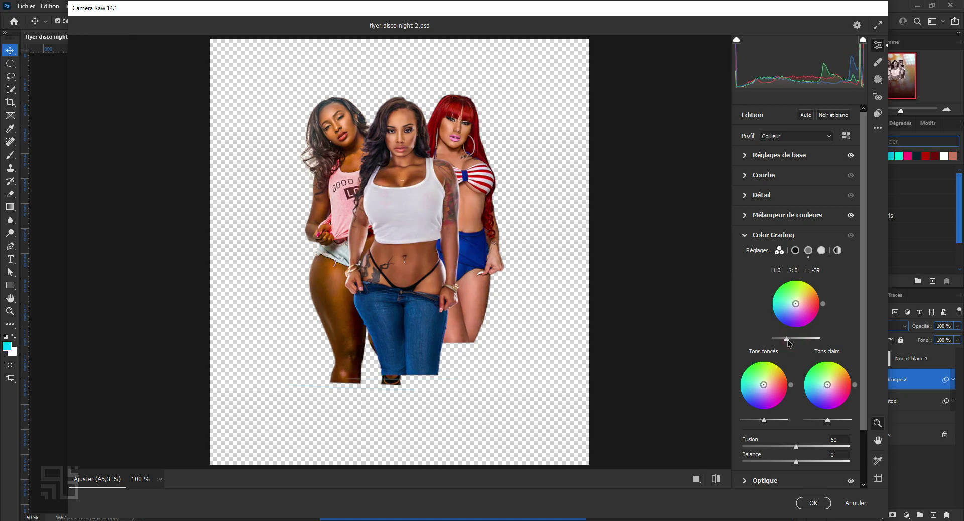
left_click_drag(764, 420, 745, 420)
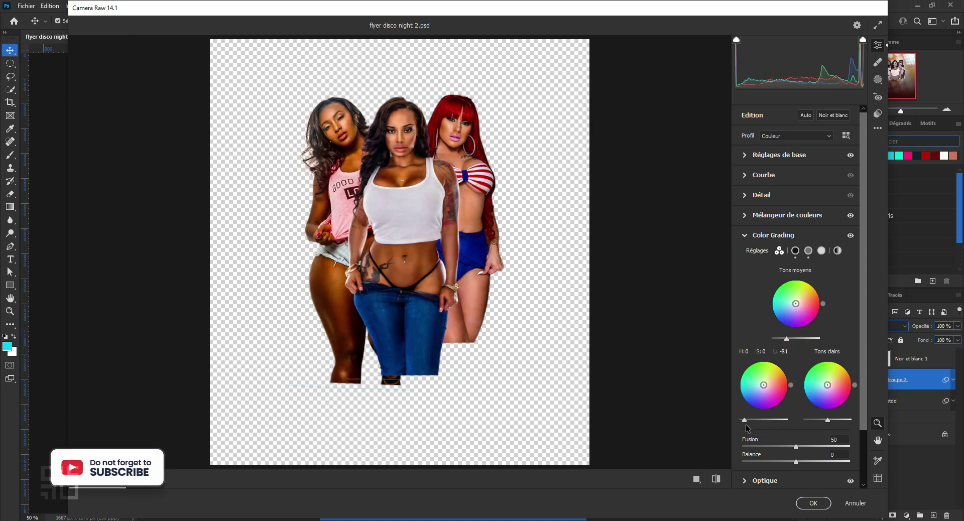
left_click(813, 503)
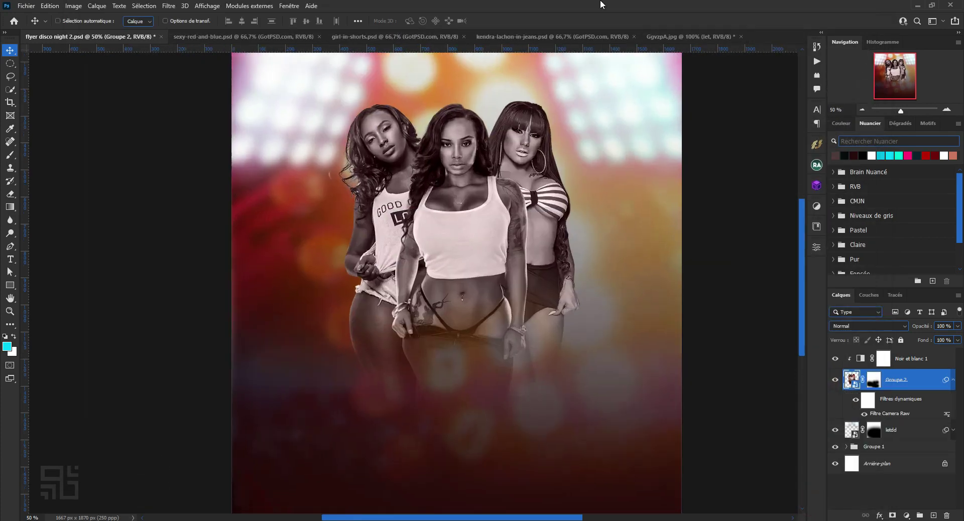
Enlarge the Groupe 2 models to about 108.58% with Free Transform.
key("ctrl+t")
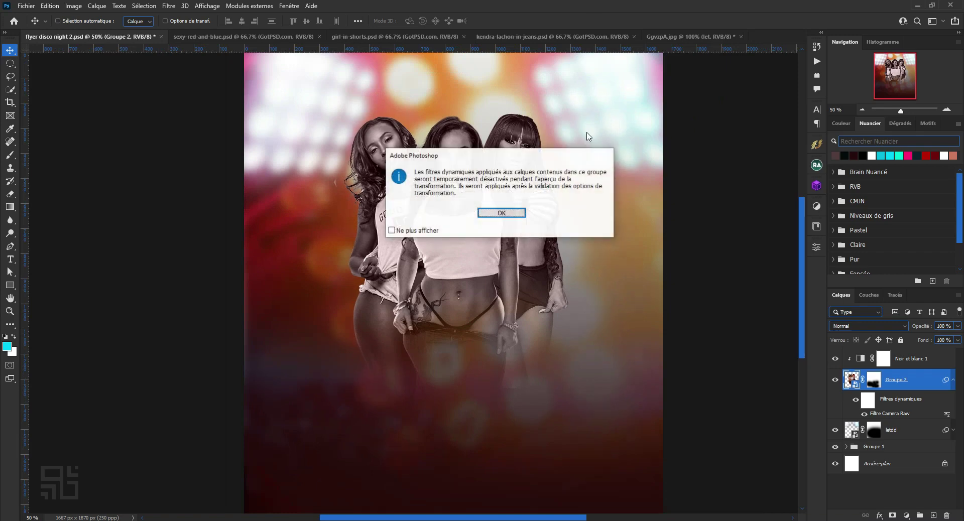
left_click(501, 214)
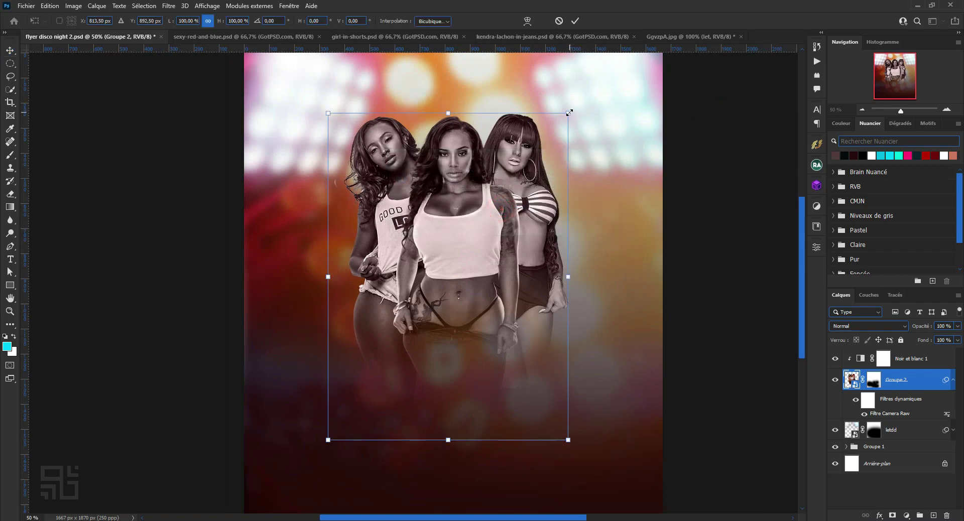
left_click_drag(568, 113, 578, 99)
left_click(576, 21)
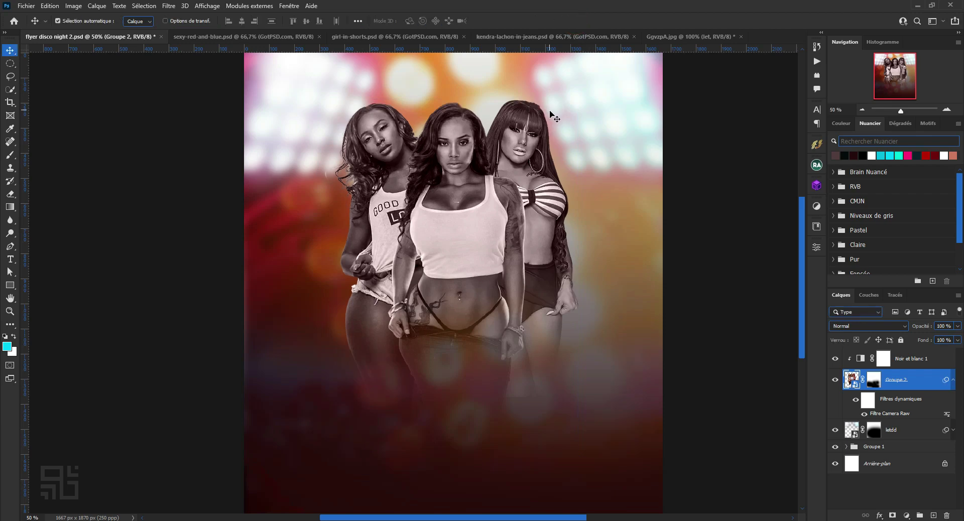
Zoom out on the flyer and nudge the models slightly left and down.
scroll(492, 236, "down", 3)
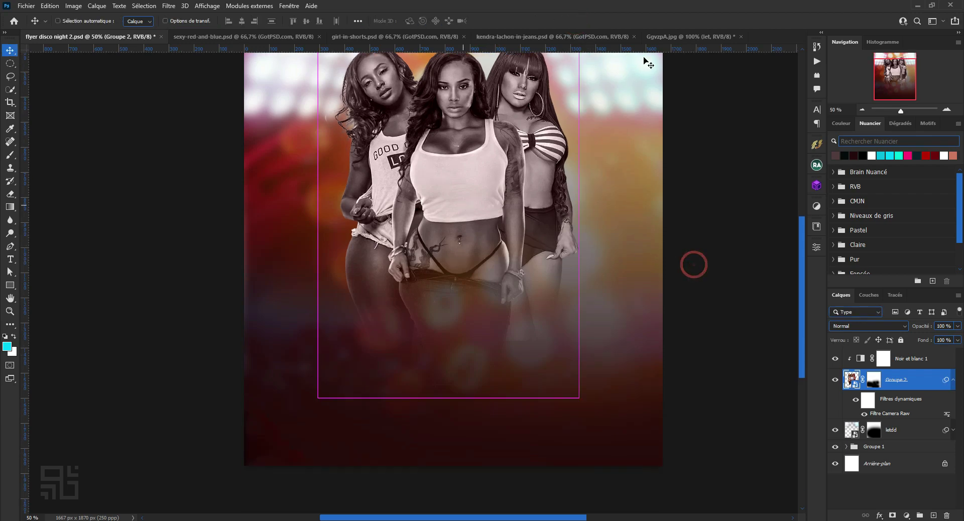
left_click(679, 37)
left_click(576, 39)
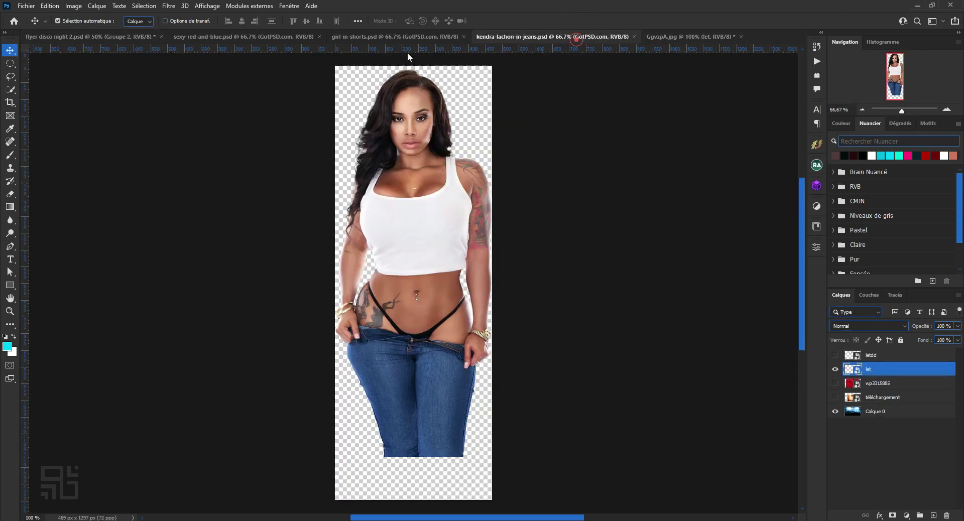
left_click(230, 40)
left_click(93, 35)
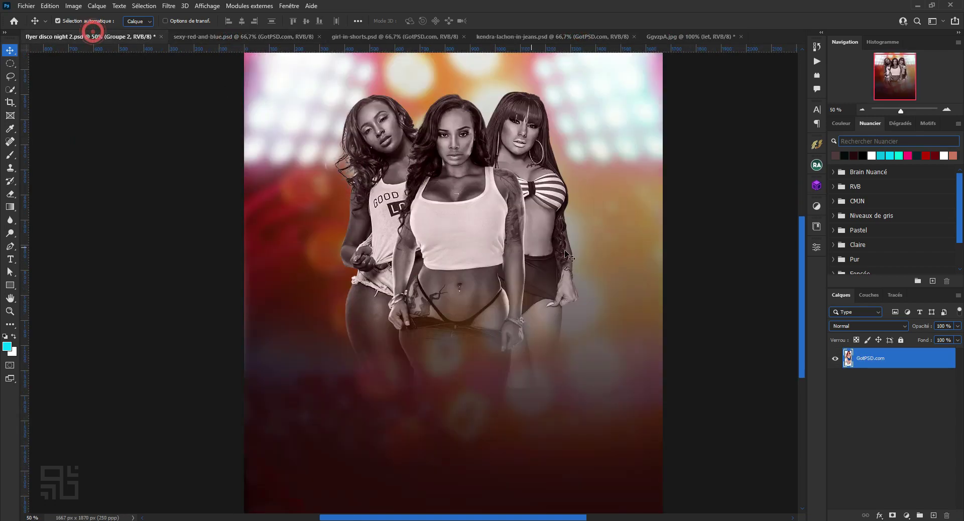
key("ctrl+minus")
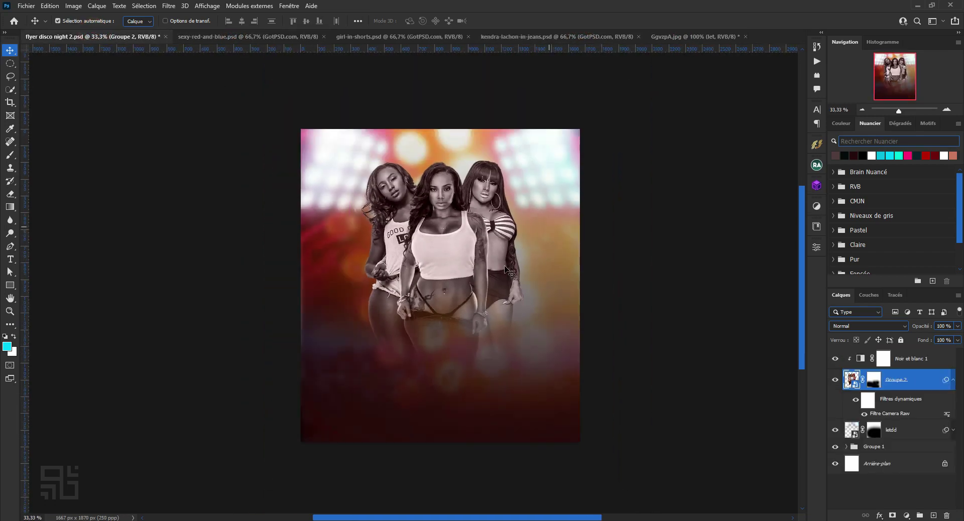
left_click_drag(451, 246, 448, 251)
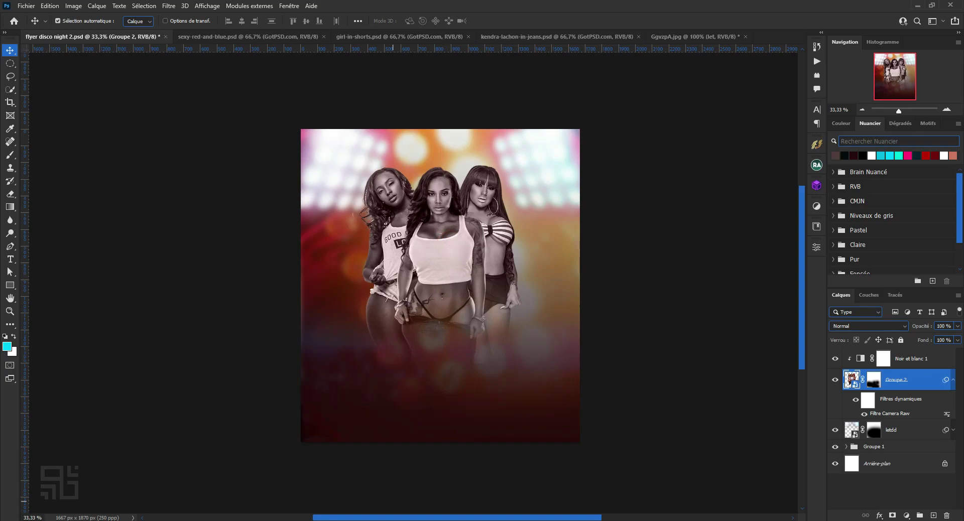
key("alt+Tab")
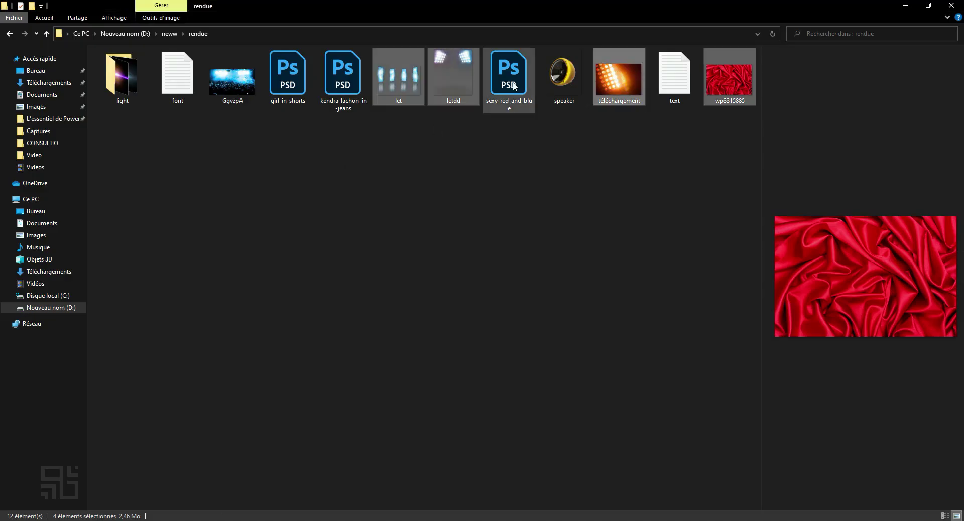
Copy the 'hot night 4' title line from text.txt.
left_click(662, 90)
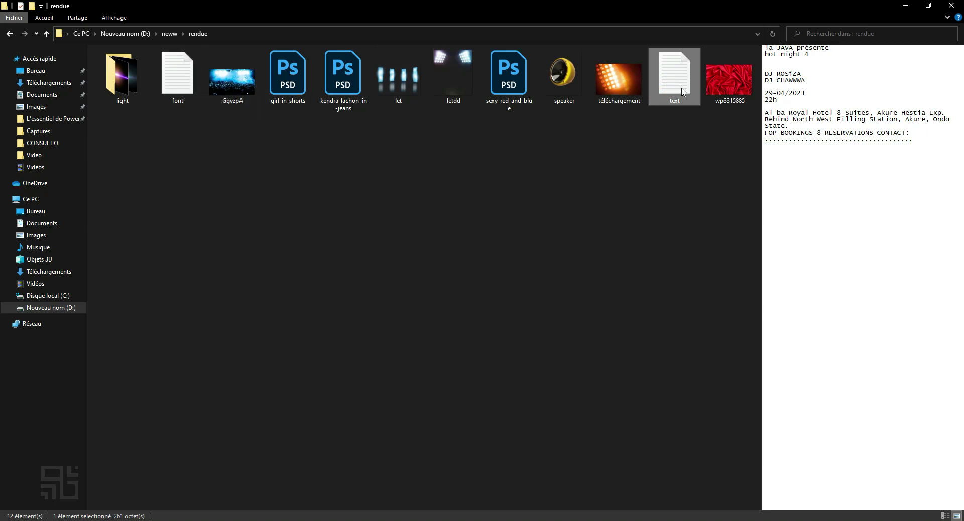
left_click(260, 204)
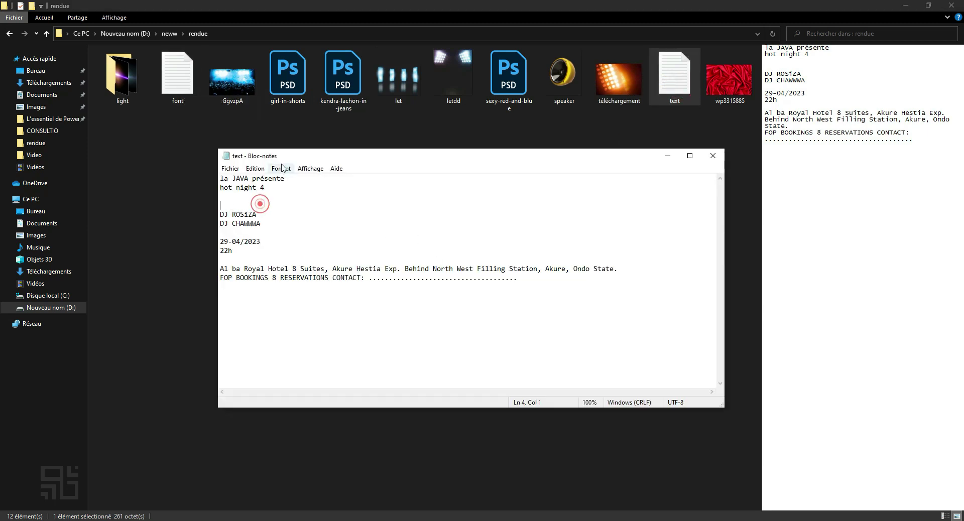
triple_click(288, 178)
left_click(256, 187)
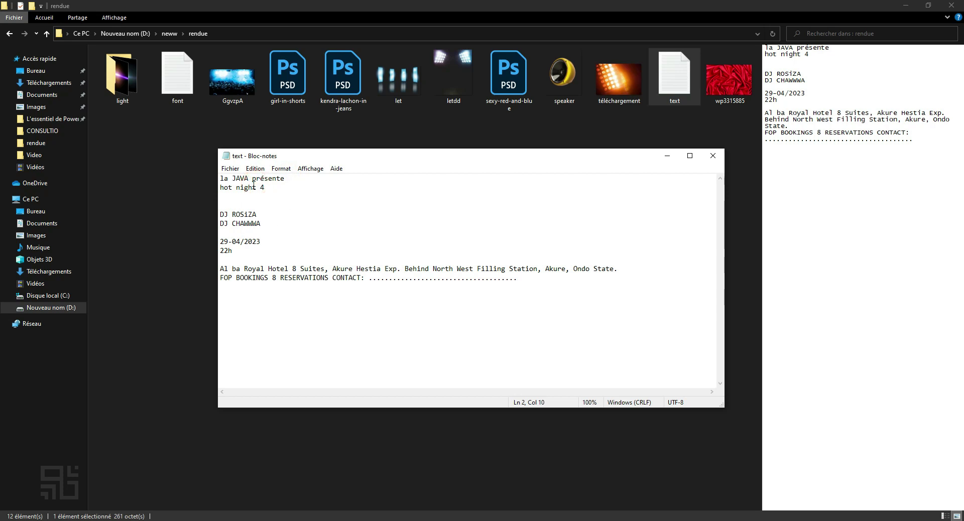
triple_click(271, 189)
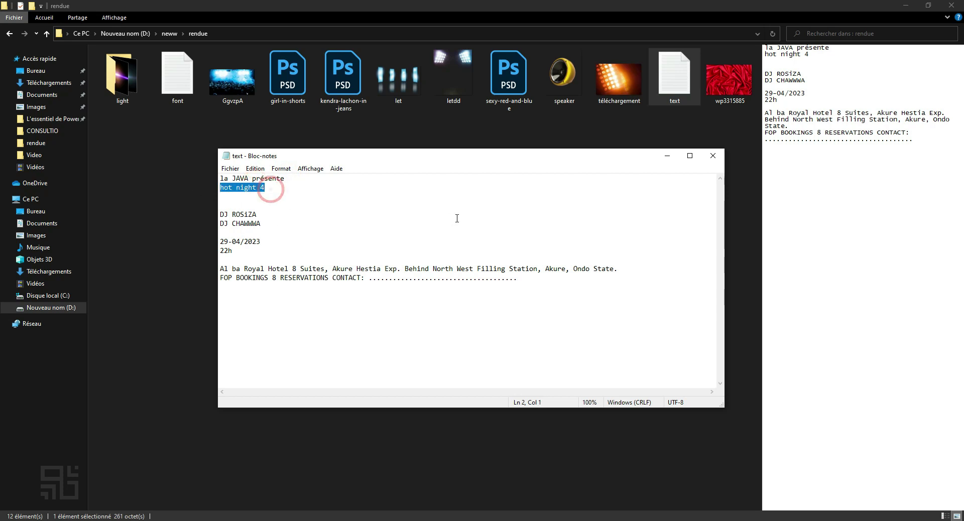
key("alt+F4")
Check the font notes in font.txt, then return to the Photoshop flyer.
left_click(243, 125)
key("f")
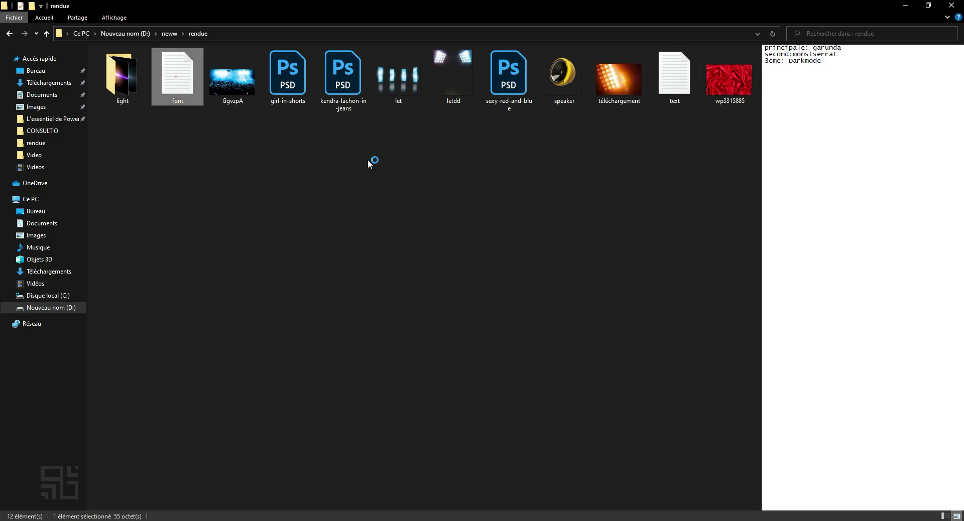
key("Return")
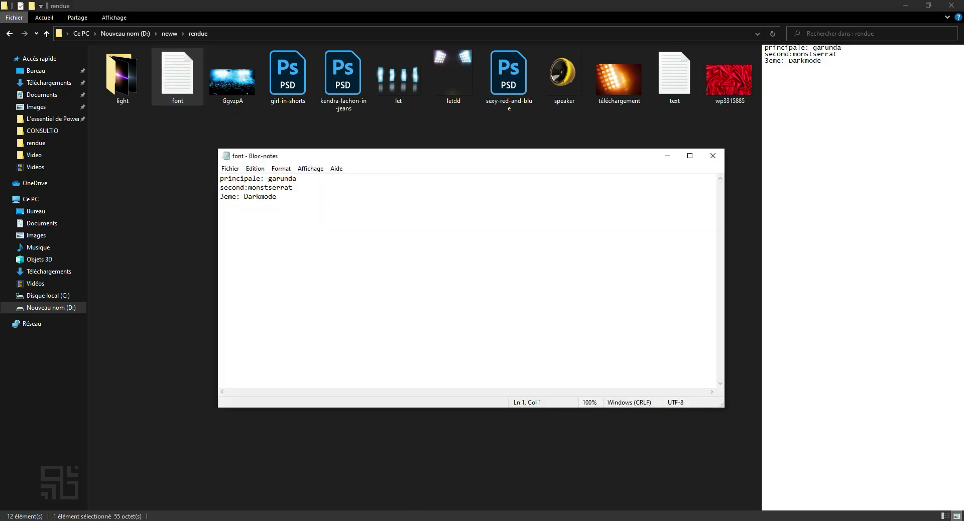
key("alt+Tab")
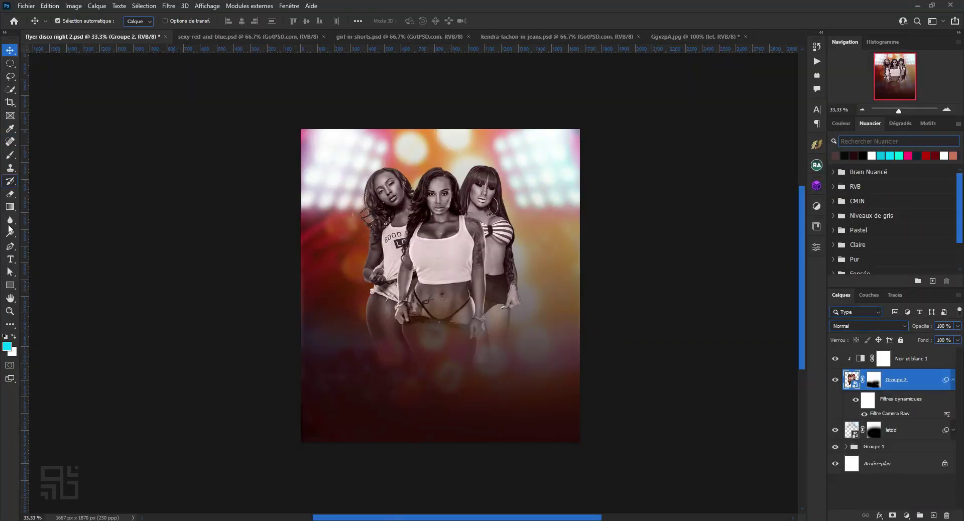
left_click(366, 356)
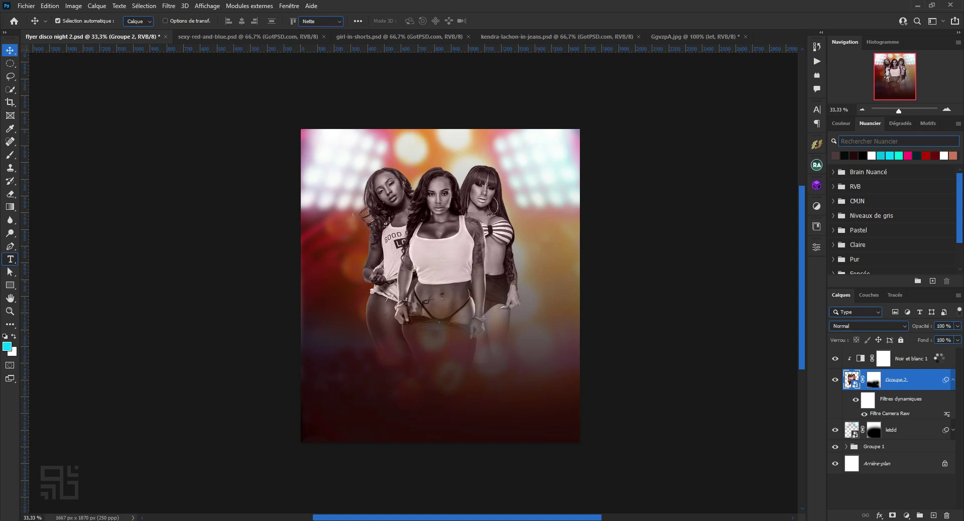
Paste 'HOT NIGHT 4' as a new text layer above Noir et blanc 1.
key("t")
left_click(364, 354)
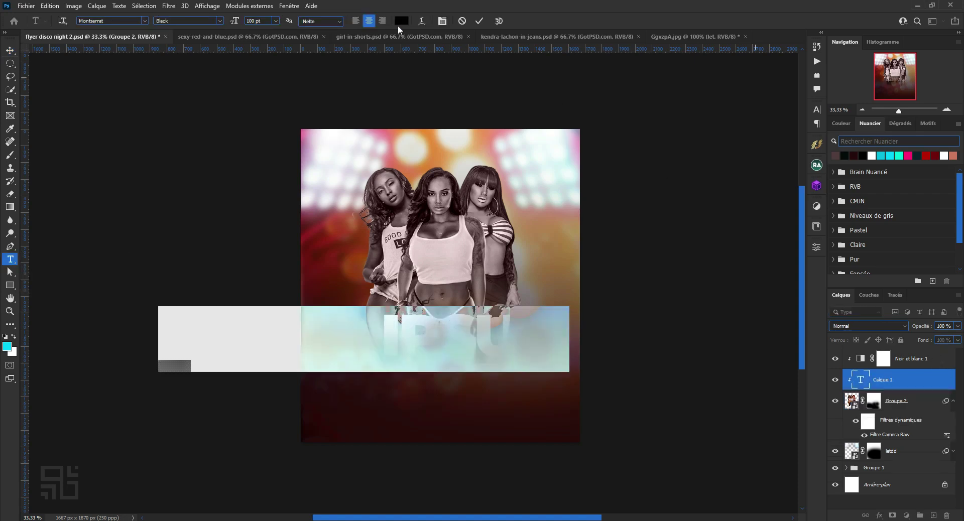
left_click(462, 21)
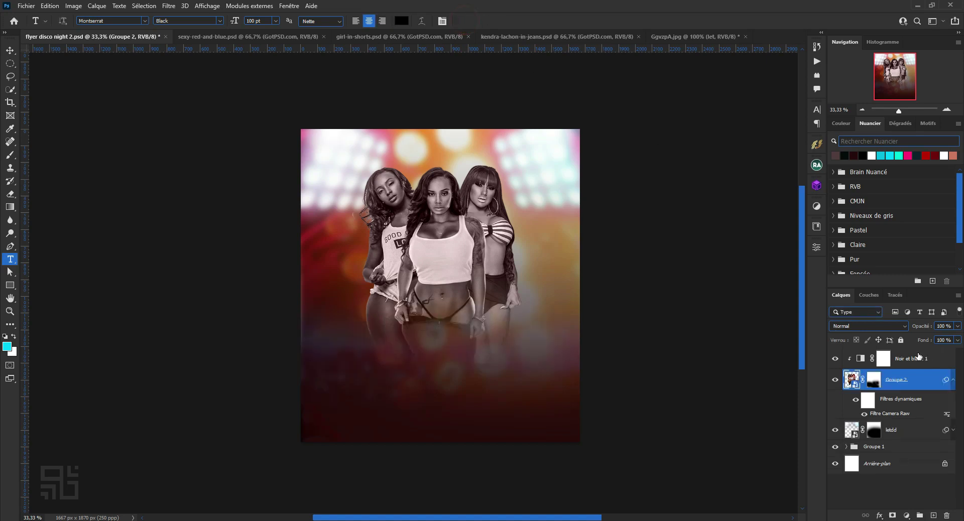
left_click(918, 353)
left_click(380, 347)
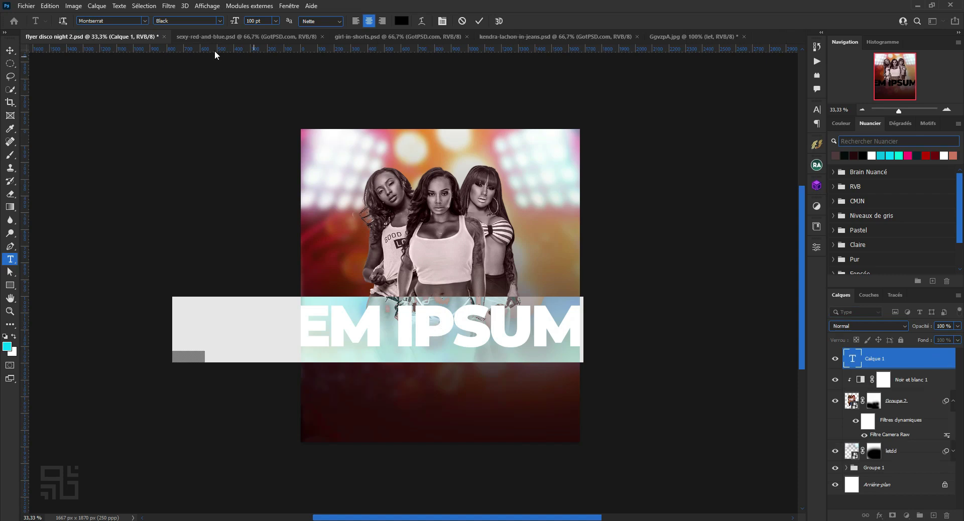
left_click(561, 317)
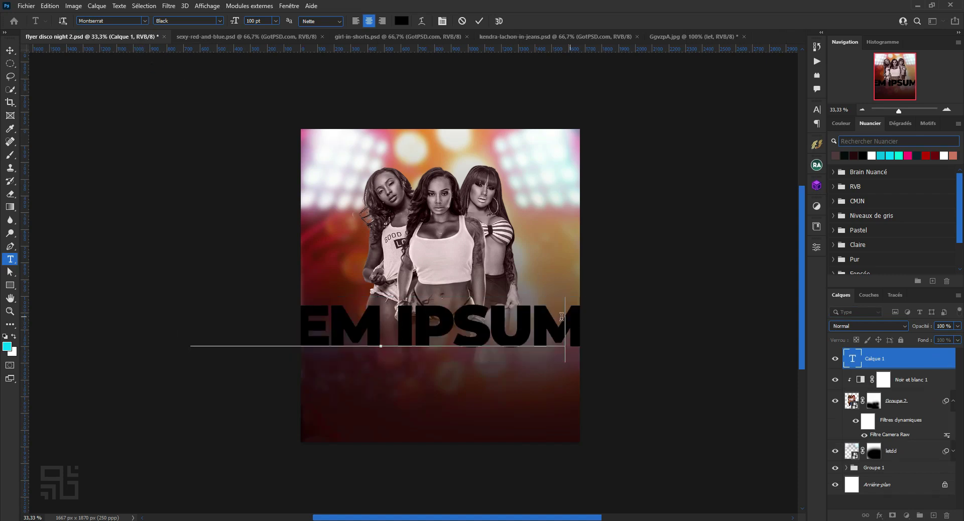
key("ctrl+a")
key("ctrl+v")
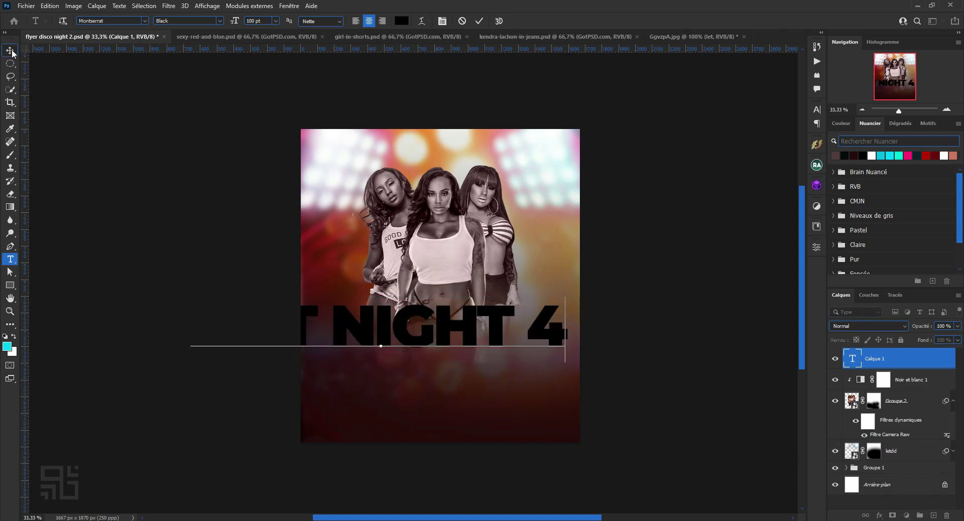
left_click(10, 51)
Scale the title to about 57% and move it down-right across the models' legs.
key("ctrl+t")
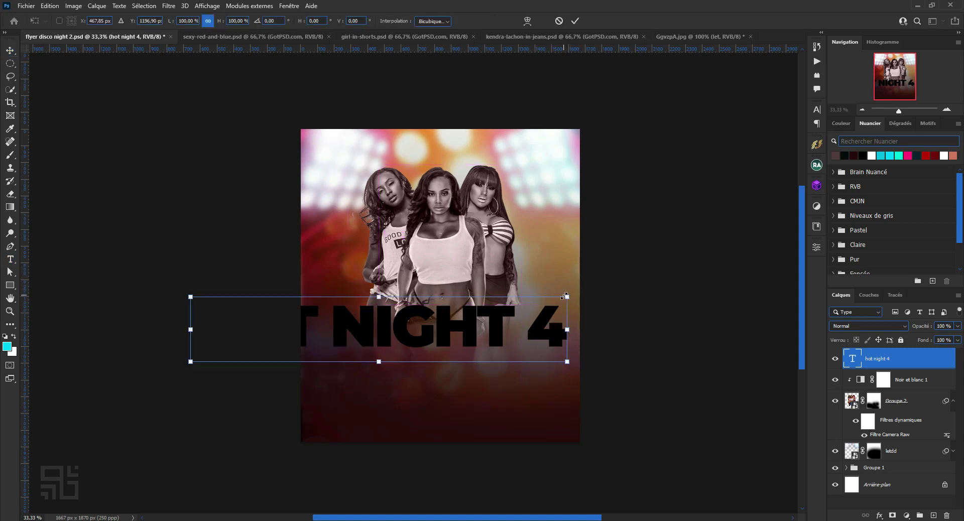
left_click_drag(564, 296, 508, 312)
left_click_drag(446, 335, 533, 343)
left_click(575, 21)
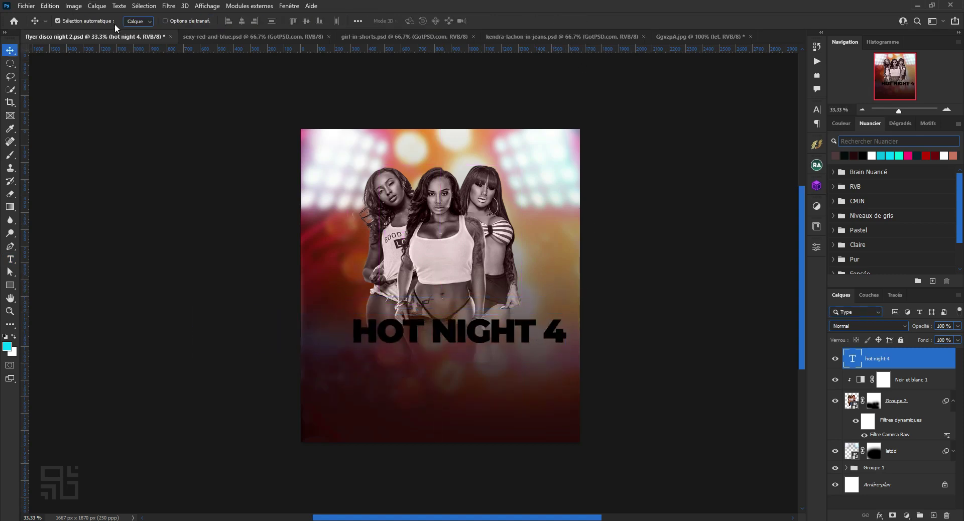
Search the font list for 'garu' and set the title to GARUNDA Regular.
left_click(817, 110)
left_click(743, 123)
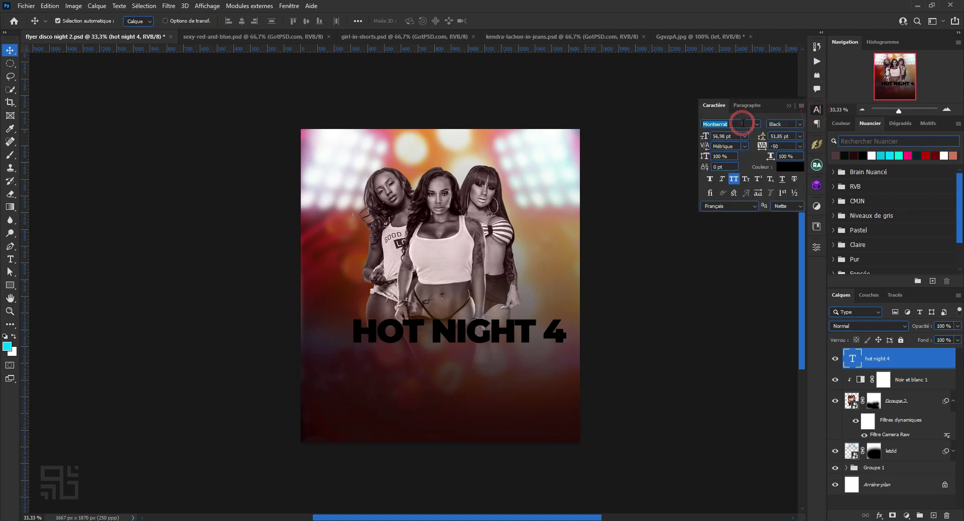
left_click(756, 124)
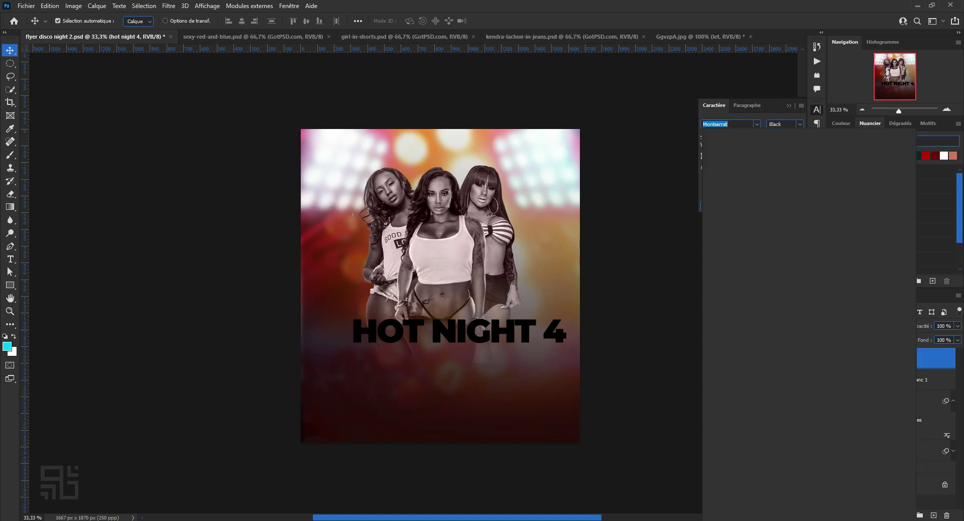
type("g")
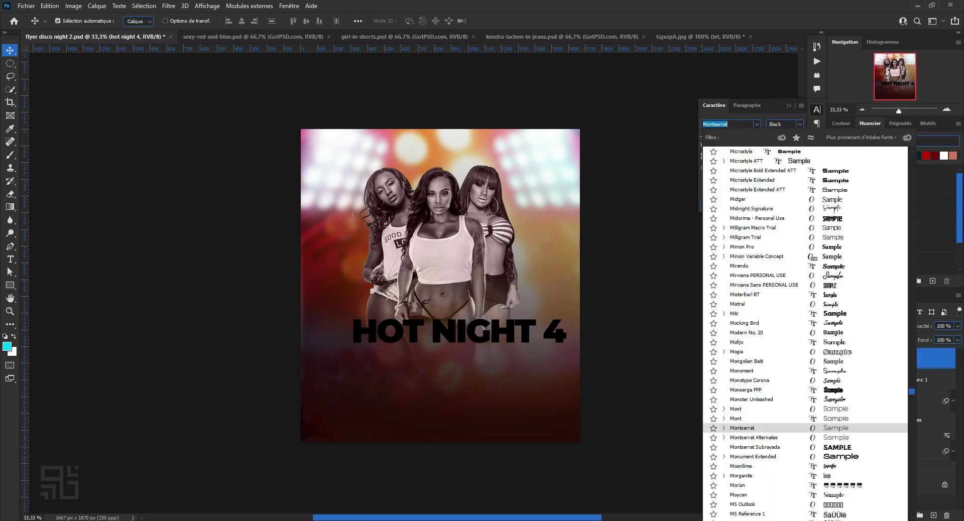
type("a")
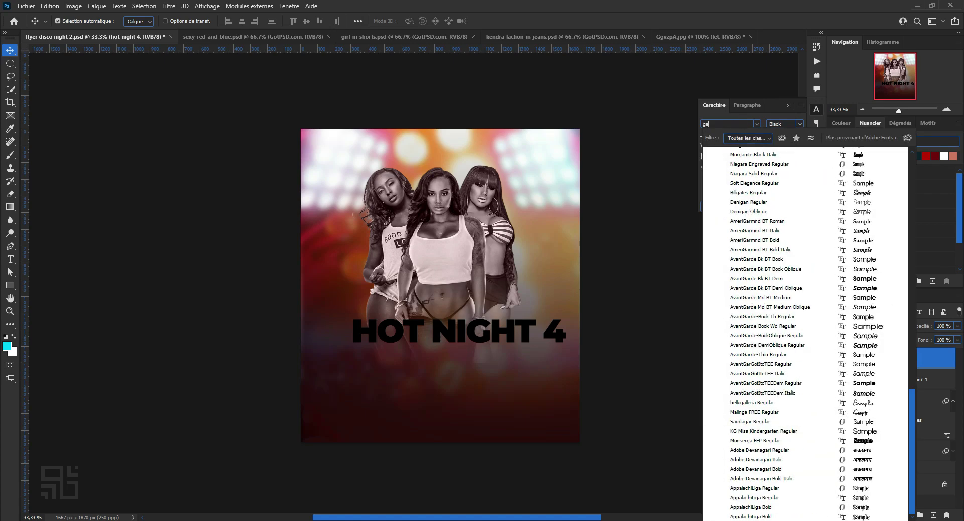
type("randa")
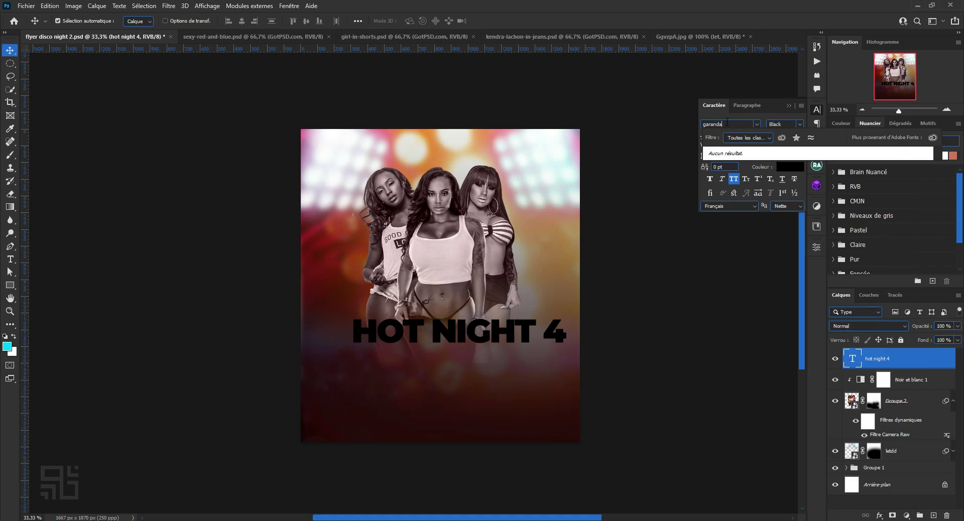
key("BackSpace")
key("BackSpace")
key("BackSpace")
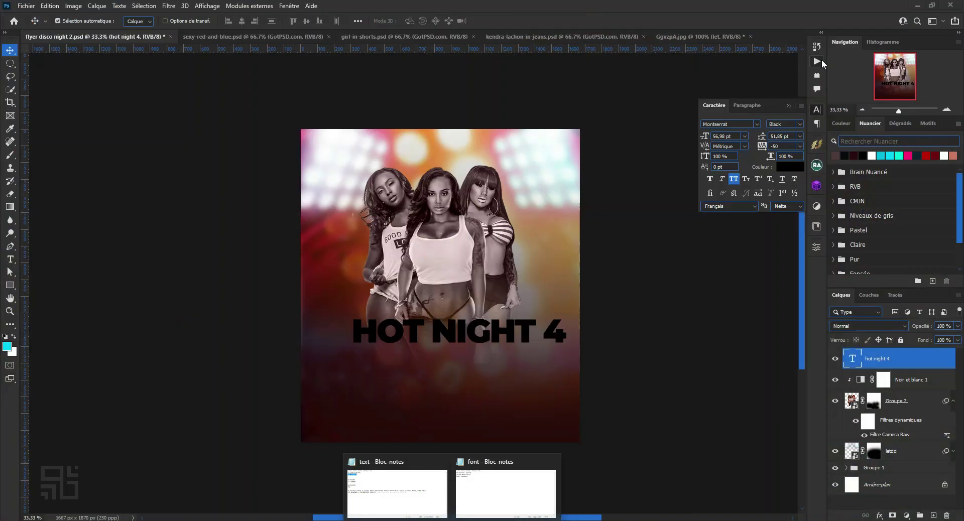
left_click(740, 122)
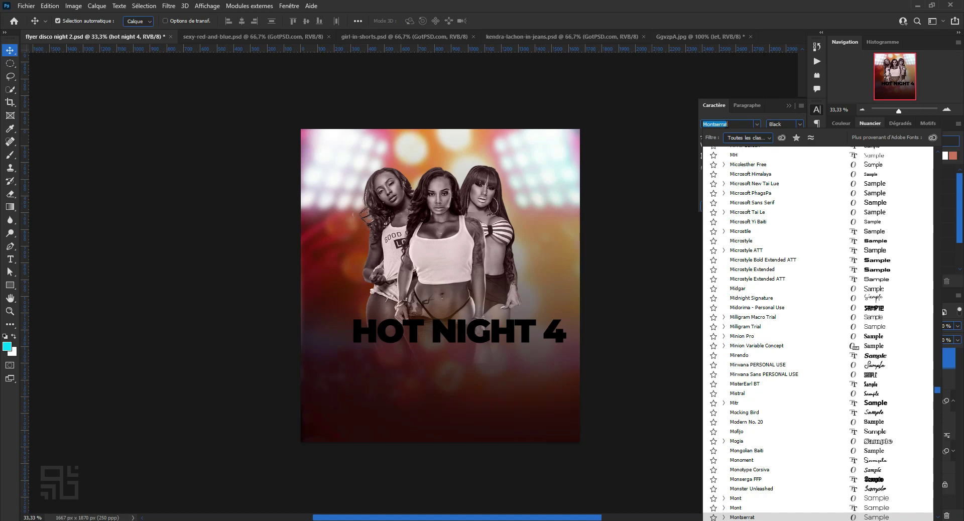
type("garu")
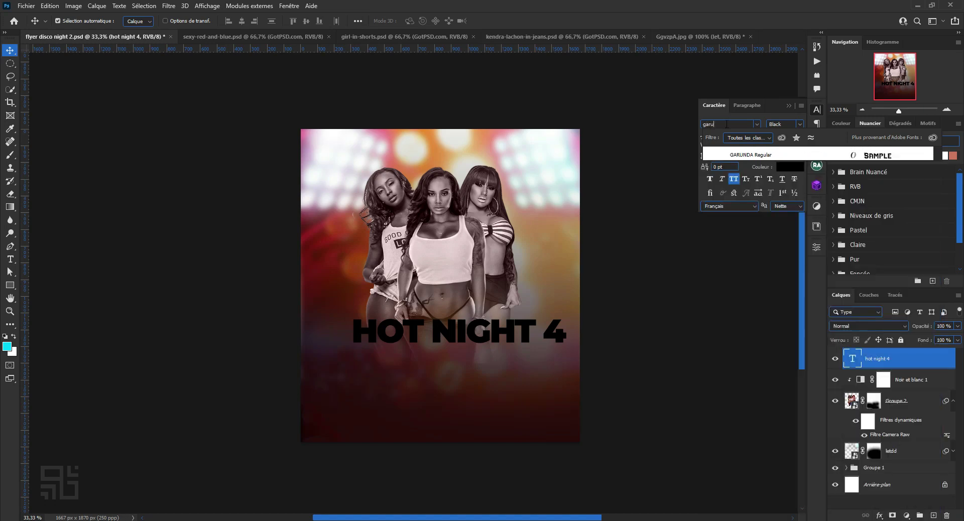
left_click(774, 155)
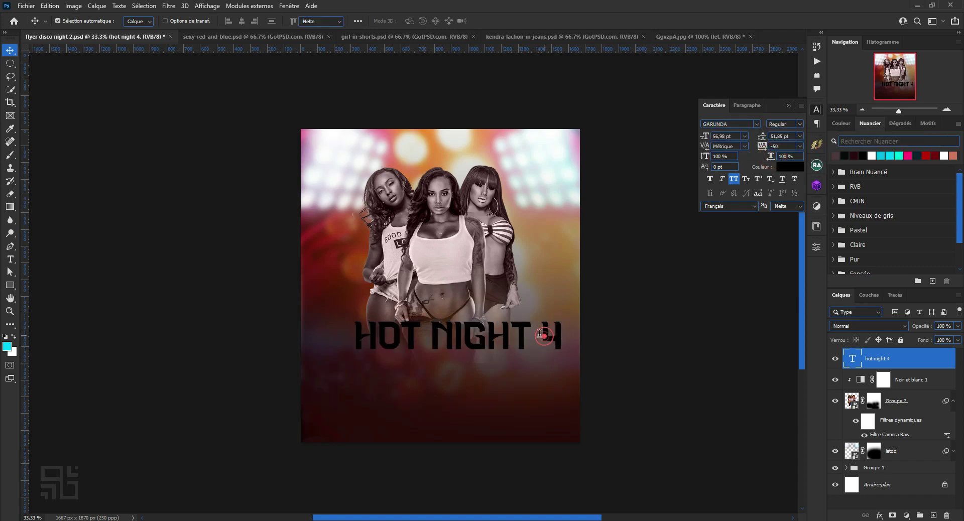
Delete the 4 from the title and break it into HOT and NIGHT on two lines.
double_click(547, 342)
left_click_drag(536, 335, 640, 327)
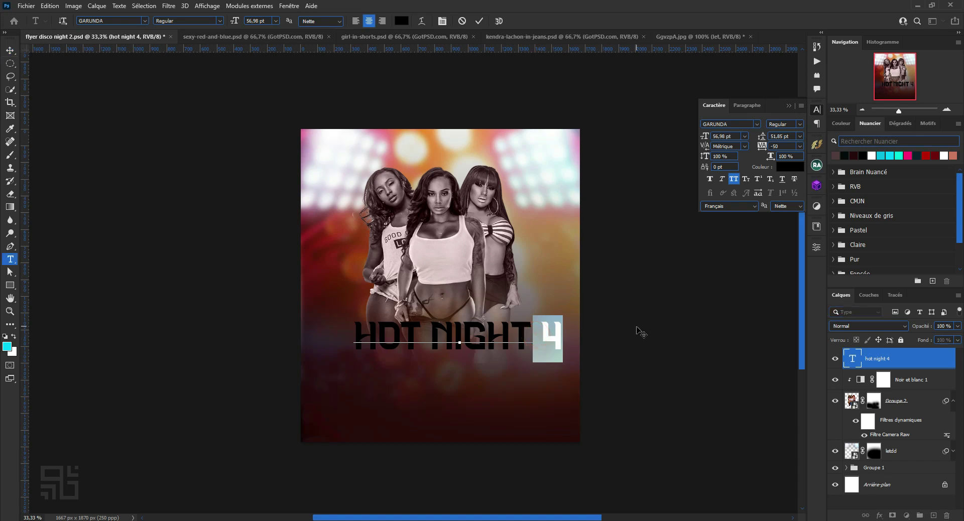
key("BackSpace")
left_click(448, 336)
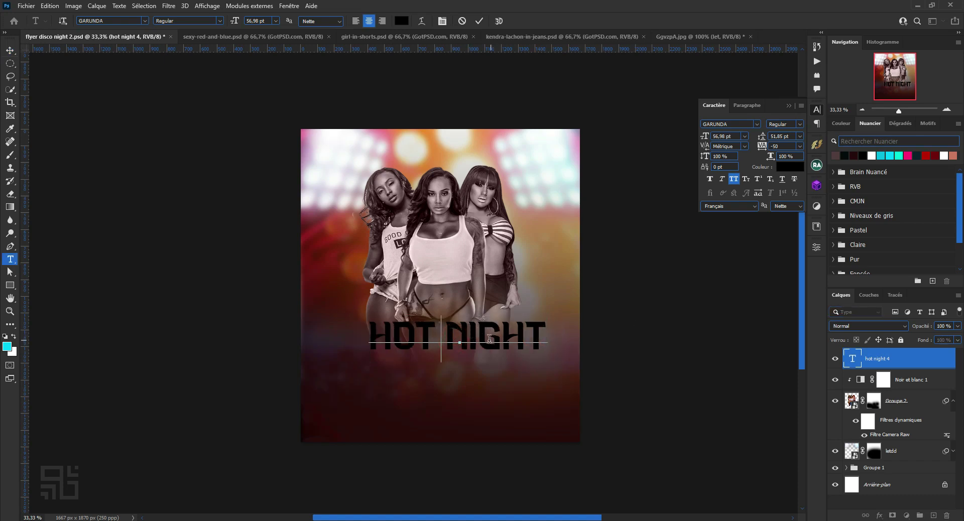
key("Return")
left_click(480, 22)
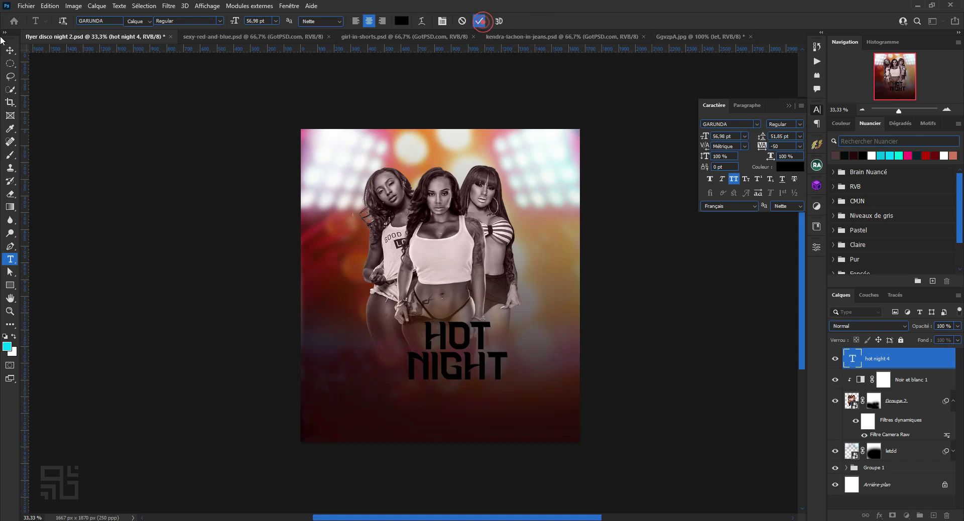
Move the title up-left and Alt-drag a duplicate just below it.
key("v")
left_click_drag(467, 365, 445, 346)
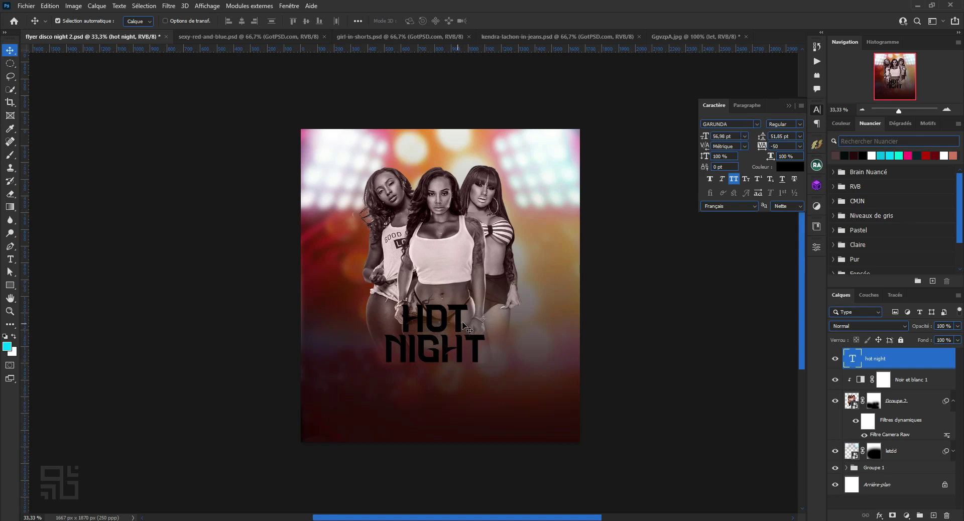
left_click_drag(435, 358, 435, 398, "alt")
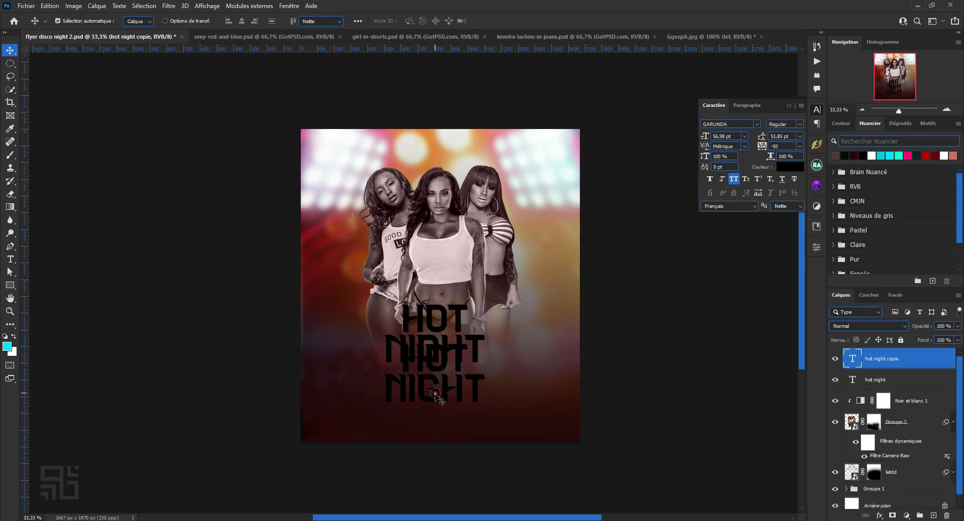
Change the duplicate title's text to '4' and move it beneath NIGHT.
double_click(435, 394)
left_click(450, 390)
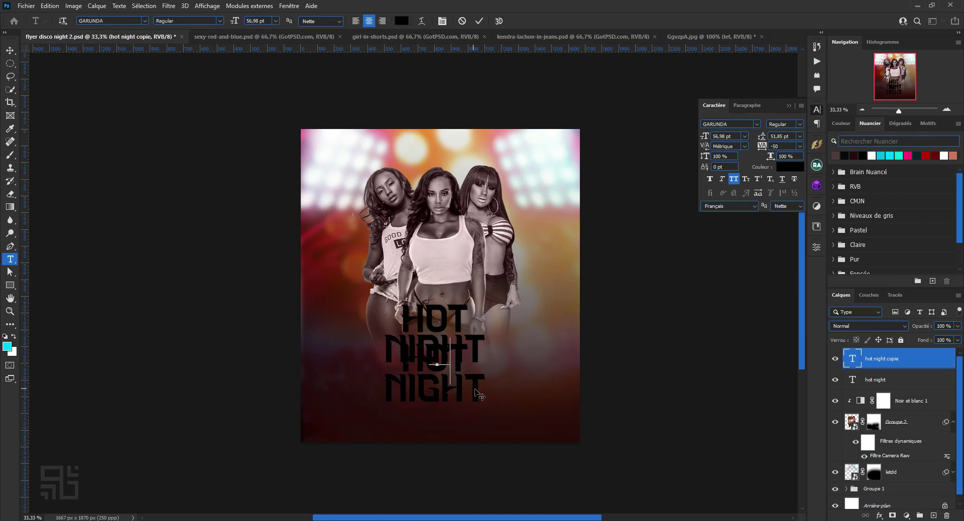
type("4")
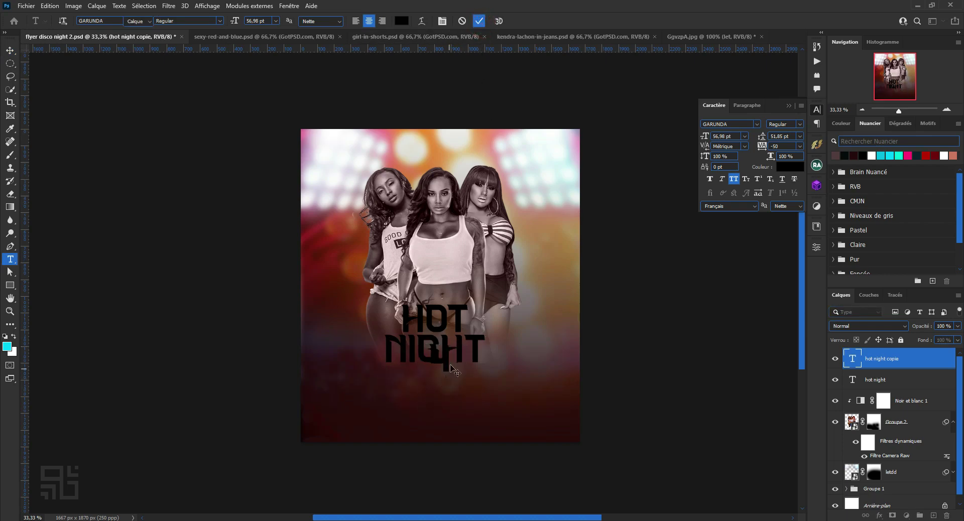
key("Escape")
key("v")
left_click_drag(445, 364, 459, 389)
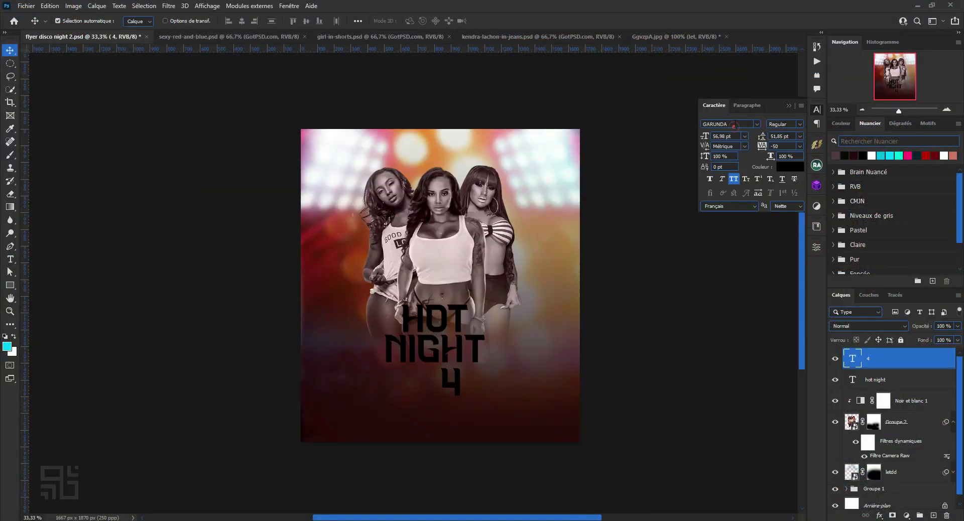
left_click(734, 123)
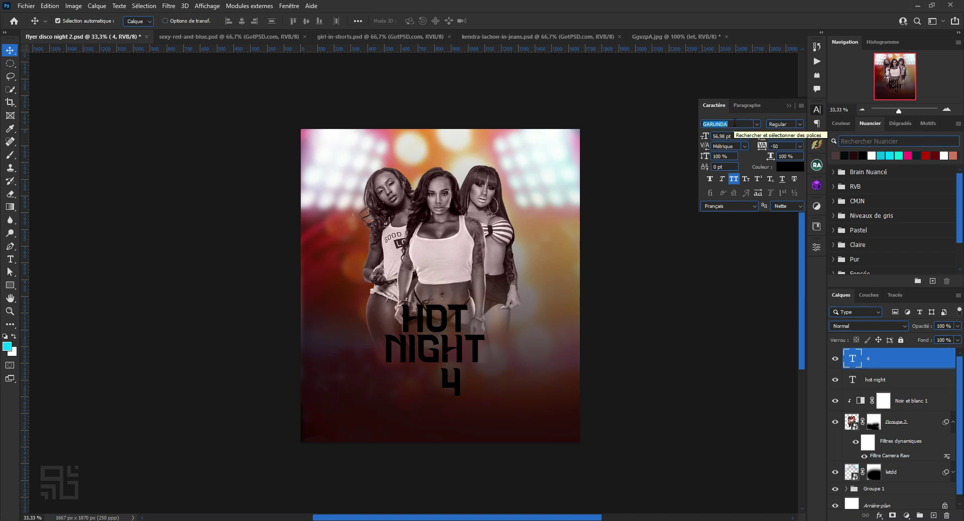
Set the 4 in Darkmode, scale it to about 367% and place it beside HOT NIGHT.
type("dar")
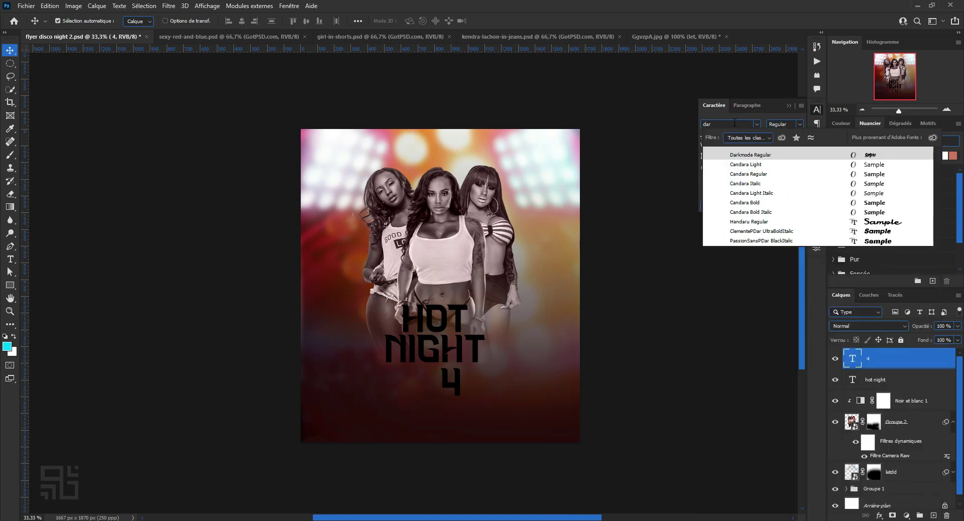
type("Darkmode")
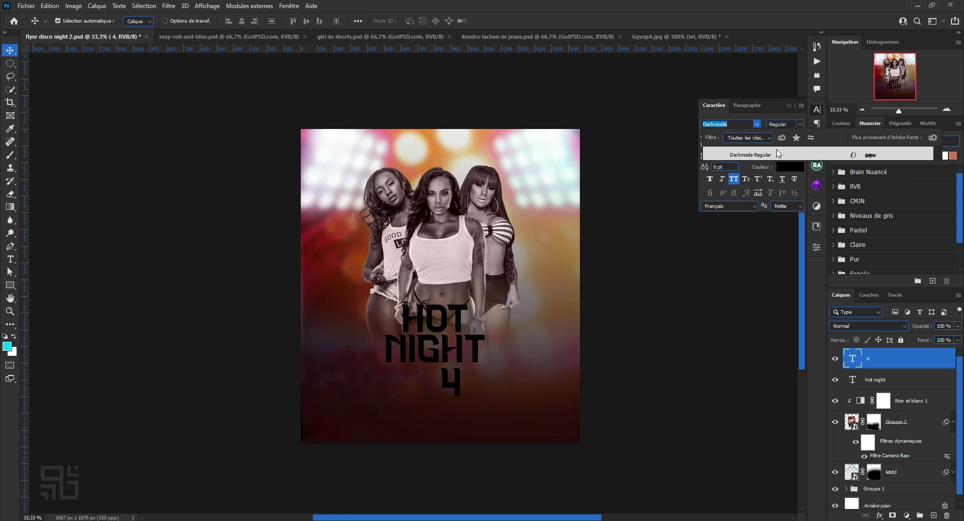
left_click(777, 156)
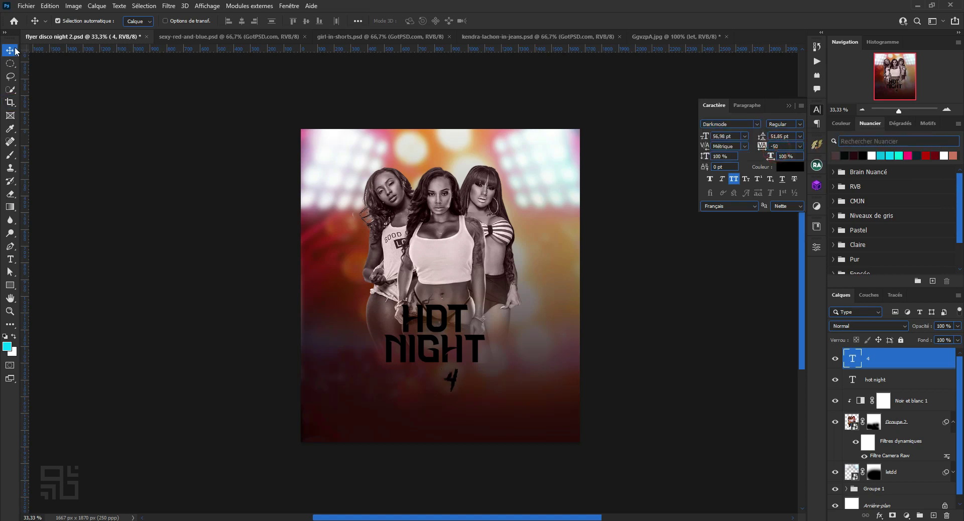
key("ctrl+t")
left_click_drag(458, 359, 485, 311)
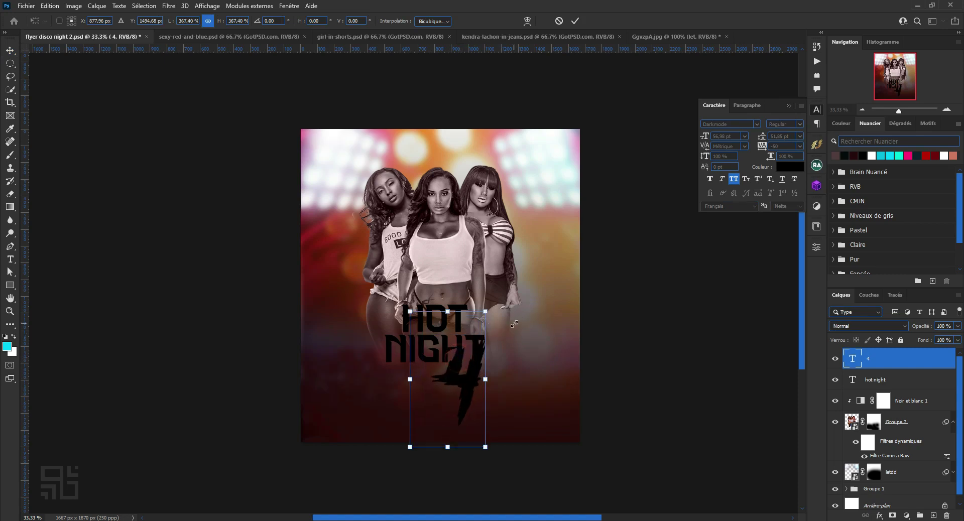
mouse_move(468, 394)
left_mouse_down()
mouse_move(513, 343)
mouse_move(483, 350)
left_mouse_up()
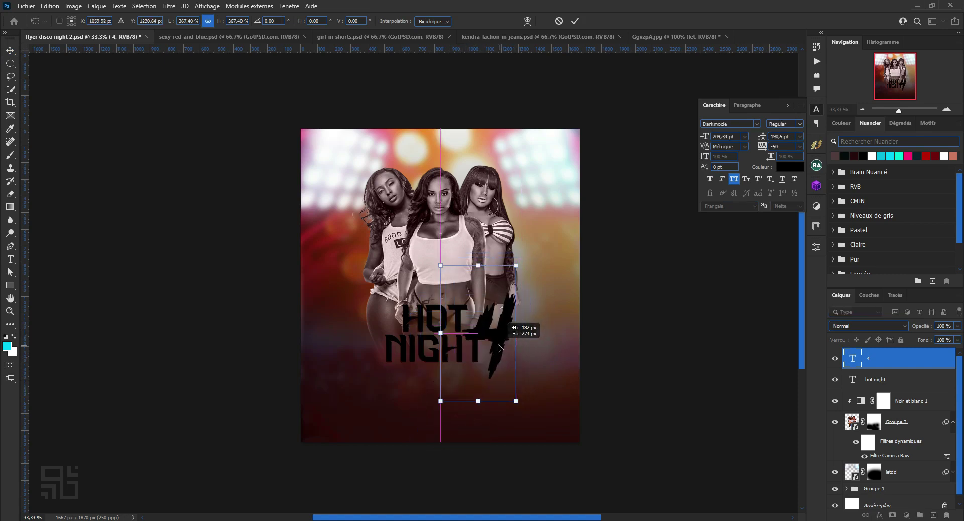
left_click(576, 21)
left_click(882, 369)
Hide the 4 layer and set the word HOT to 90 pt with -90 tracking.
left_click(894, 382)
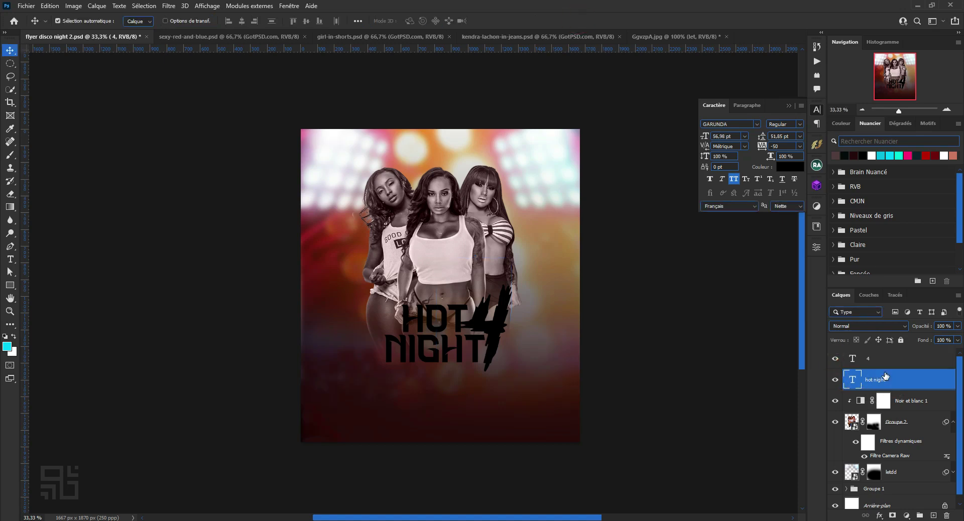
left_click(836, 359)
left_click(456, 313)
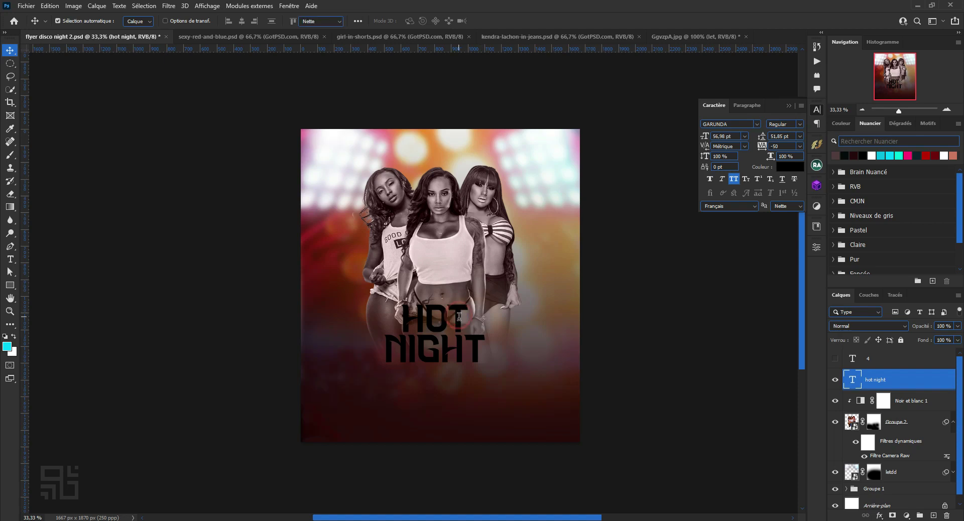
double_click(457, 319)
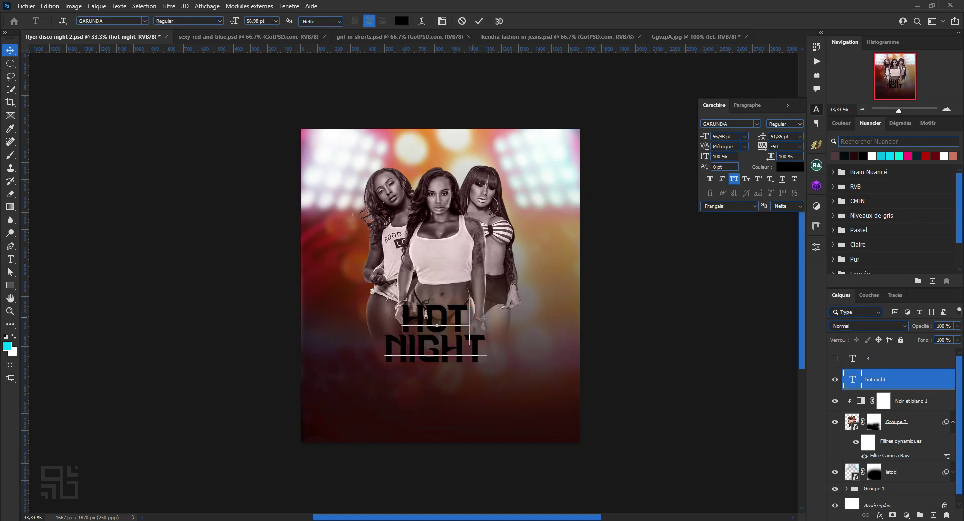
left_click_drag(466, 316, 392, 310)
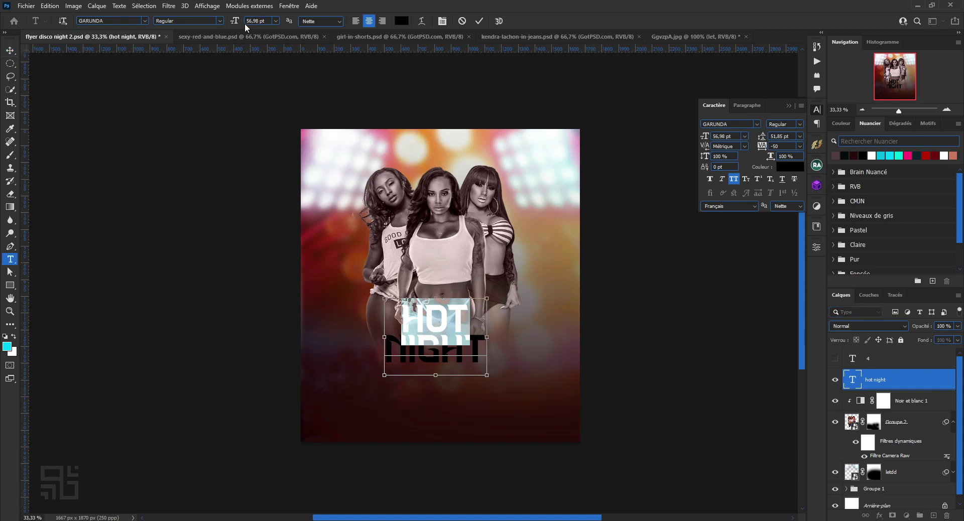
left_click_drag(255, 22, 273, 27)
type("90")
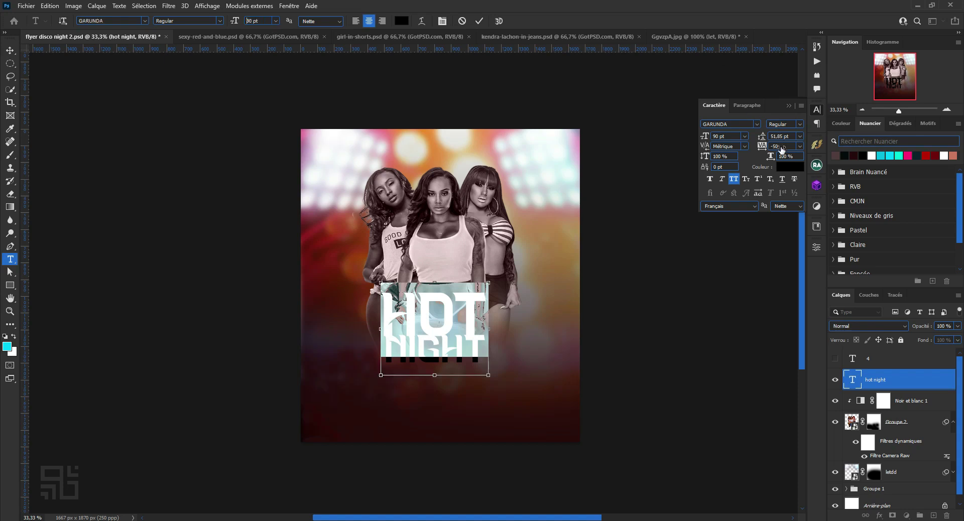
left_click_drag(782, 150, 780, 149)
type("-90")
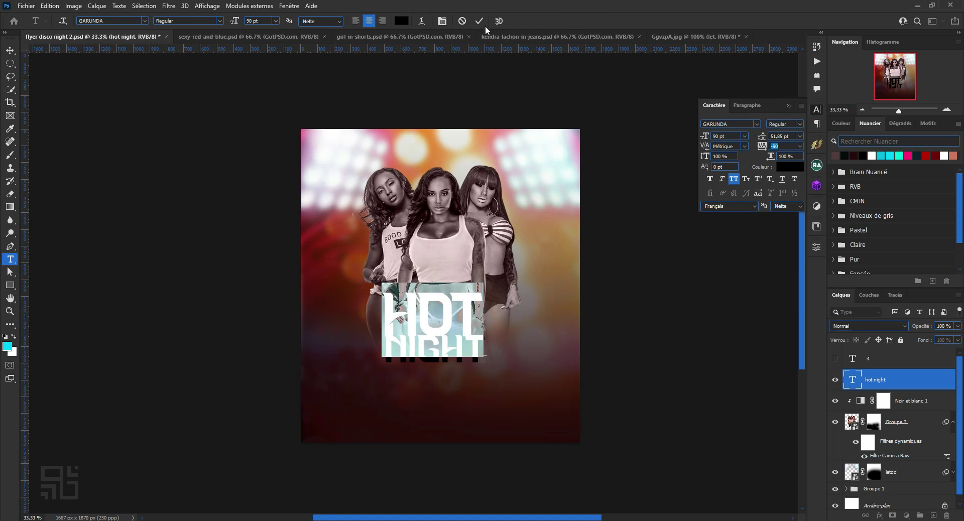
left_click(479, 20)
Keep the title centre-aligned and select the word NIGHT for editing.
key("v")
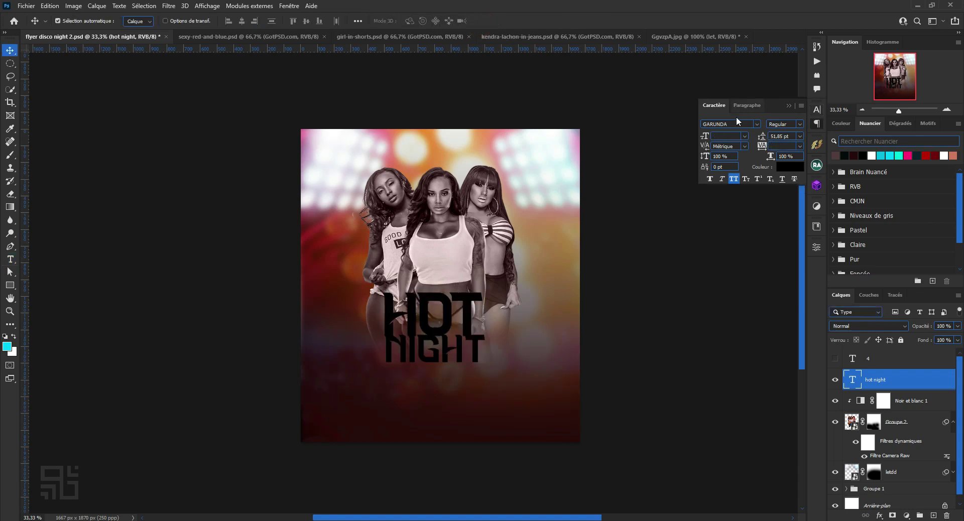
left_click(747, 106)
left_click(724, 124)
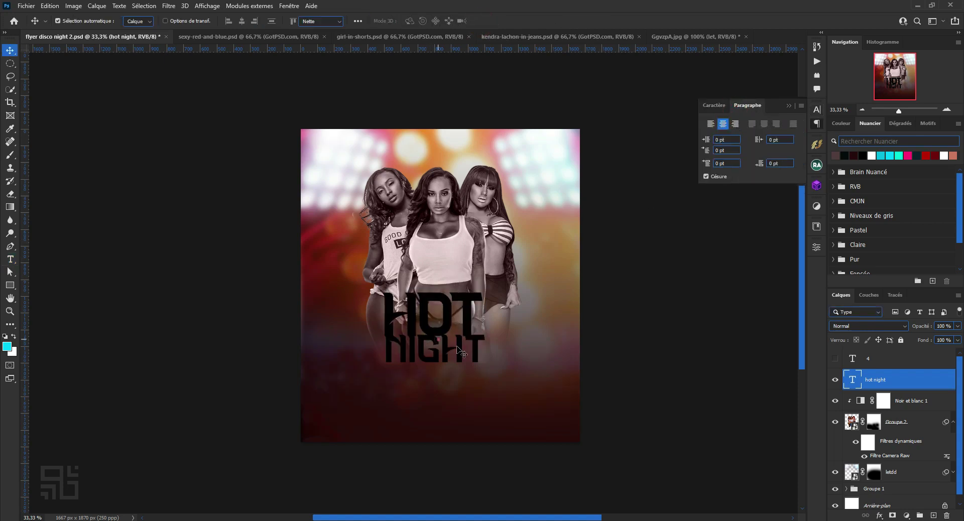
double_click(466, 355)
left_click_drag(485, 354, 384, 351)
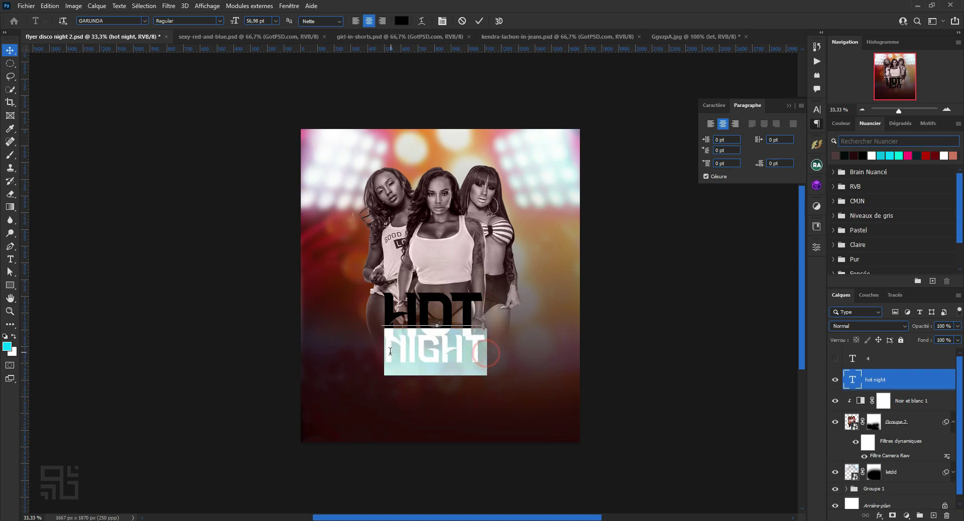
Give NIGHT 60 pt leading and -110 tracking, then commit the text edit.
left_click(714, 105)
left_click(782, 147)
left_click(785, 137)
type("60")
key("Return")
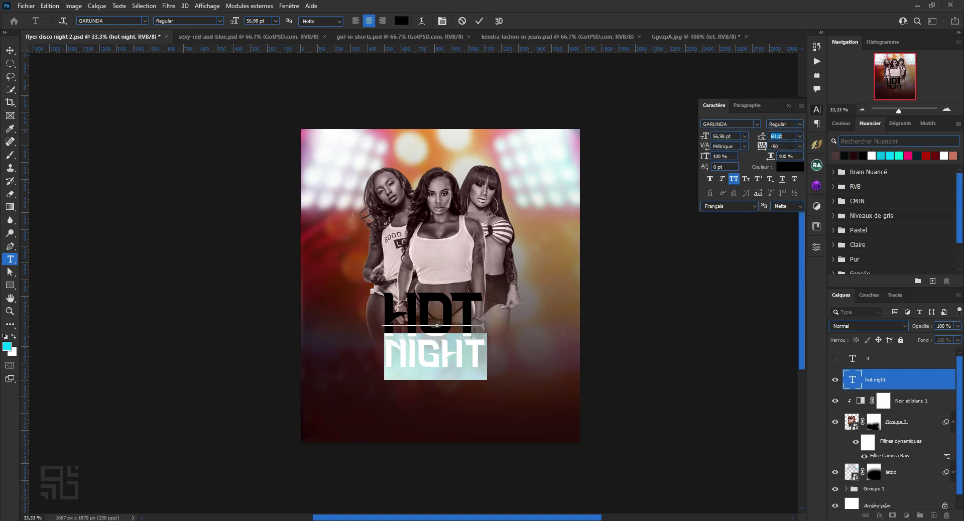
key("BackSpace")
key("BackSpace")
key("BackSpace")
type("-110")
key("Return")
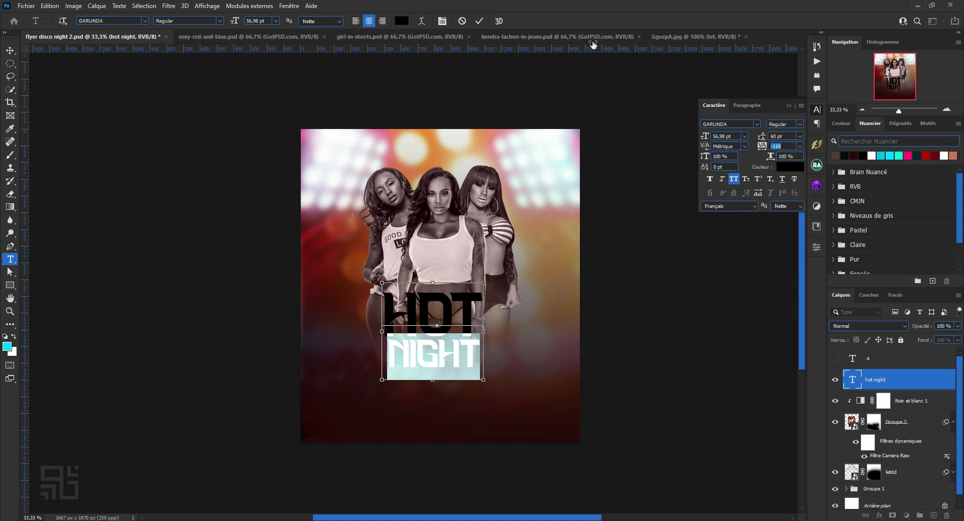
left_click(479, 20)
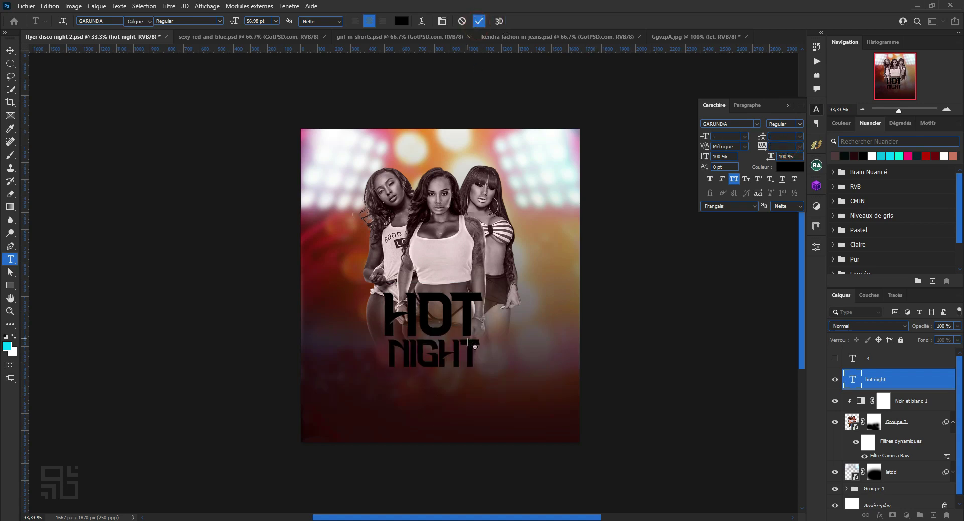
Nudge HOT NIGHT up, scale it to about 117%, and shift it slightly right and down.
key("v")
mouse_move(462, 332)
left_mouse_down()
mouse_move(466, 324)
mouse_move(422, 303)
left_mouse_up()
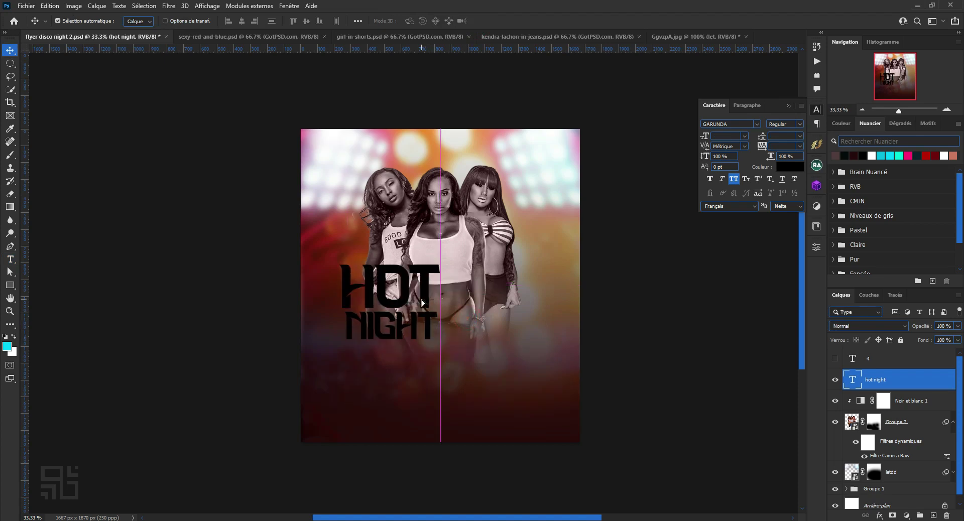
key("ctrl+t")
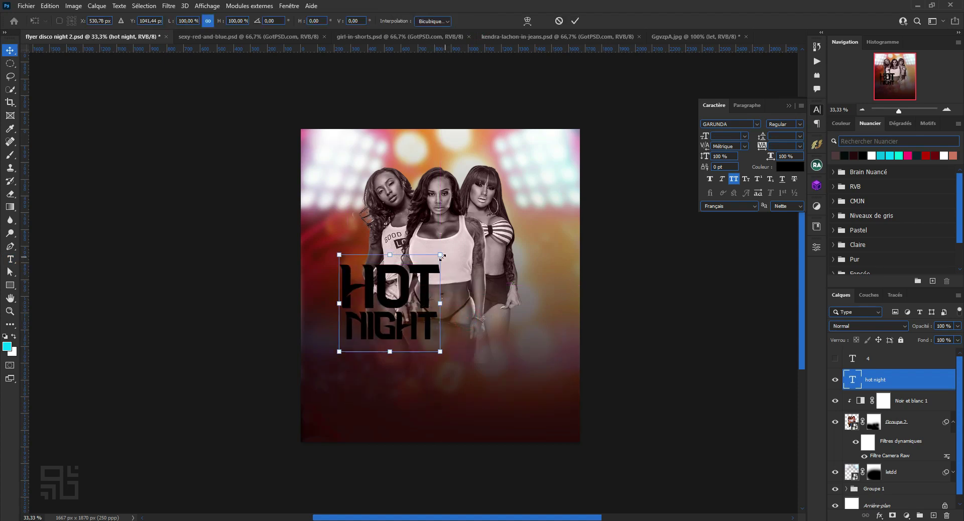
left_click_drag(441, 256, 449, 248)
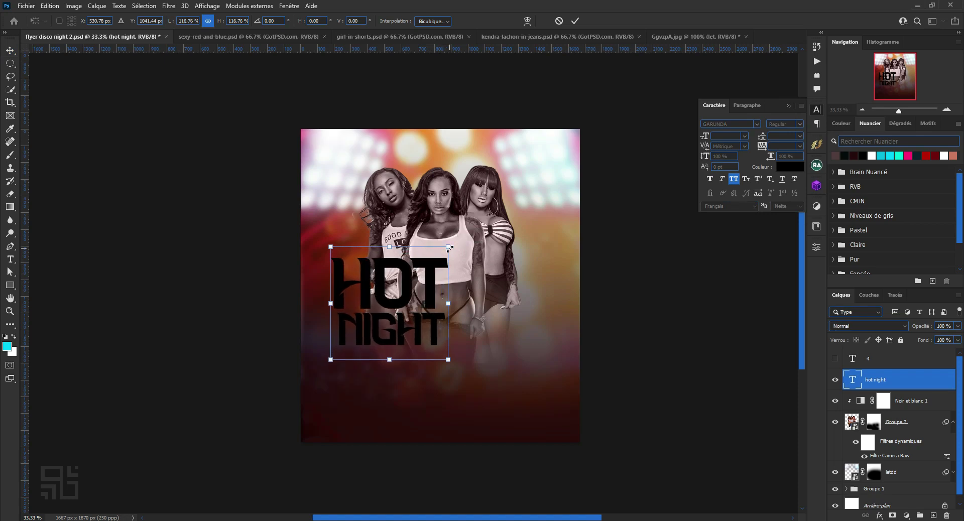
left_click(404, 314)
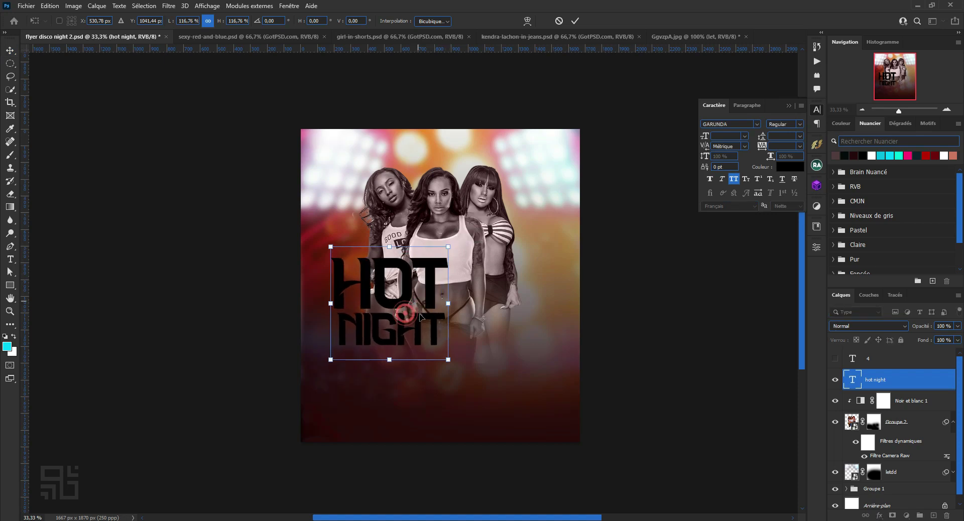
left_click_drag(419, 316, 436, 317)
left_click(575, 21)
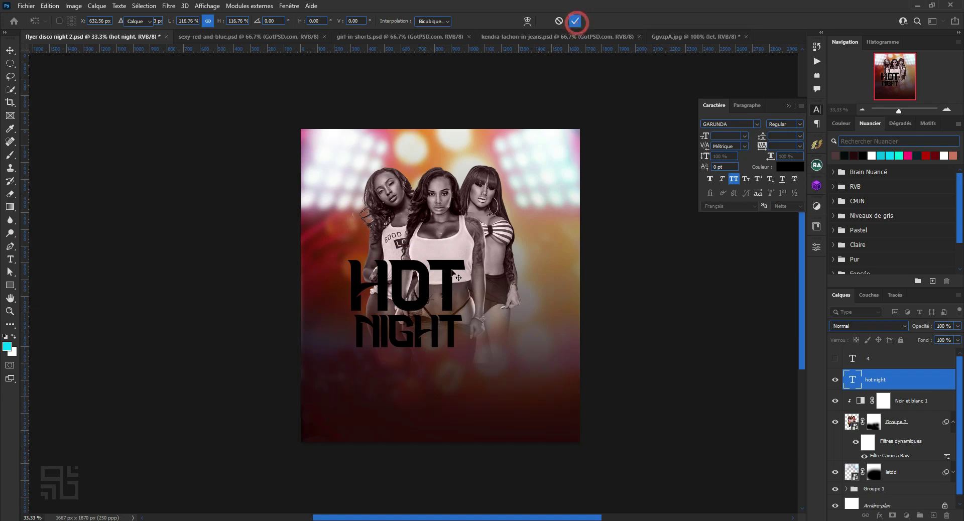
left_click(647, 276)
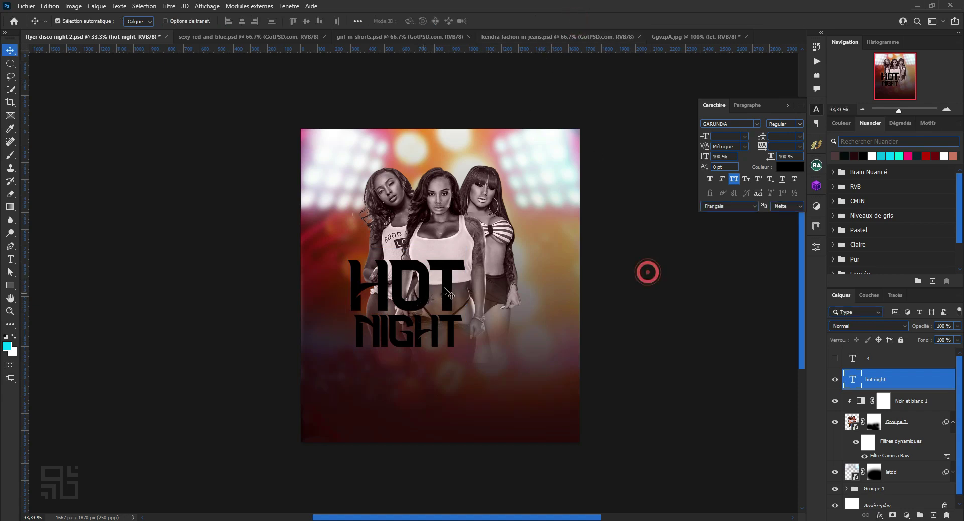
Shift the HOT NIGHT title slightly left and change its text colour to white (ffffff).
left_click(474, 266)
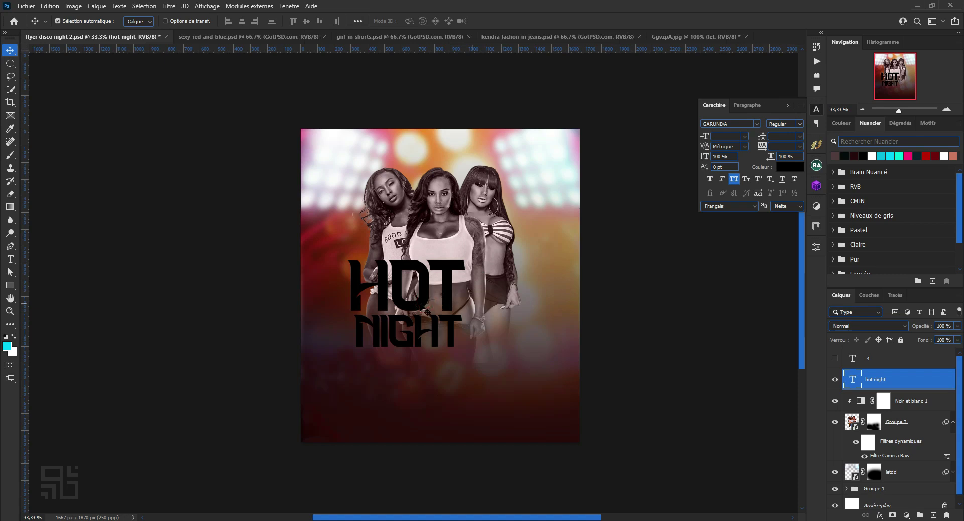
left_click_drag(425, 307, 417, 307)
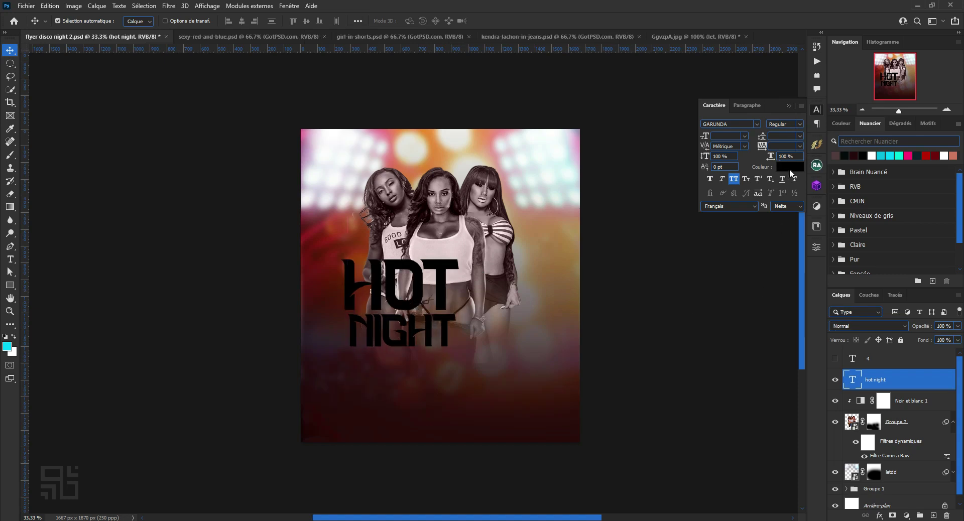
left_click(790, 168)
type("ffffff")
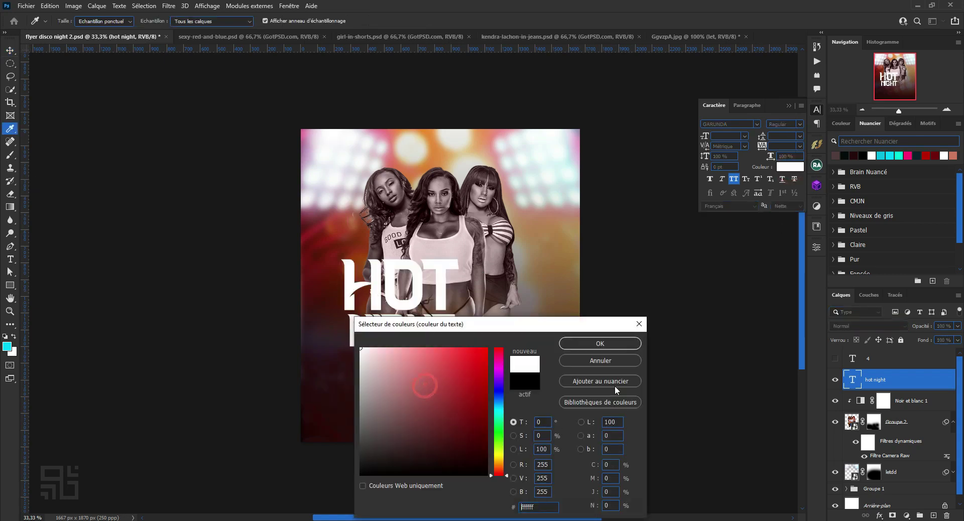
left_click(613, 345)
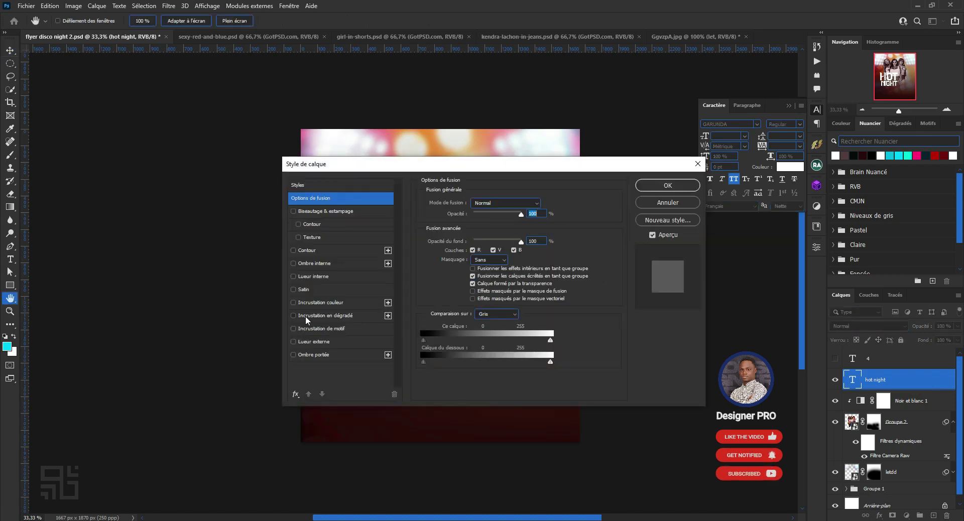
Enable a gradient overlay on the HOT NIGHT title after briefly trying a colour overlay.
left_click(307, 316)
mouse_move(429, 164)
left_mouse_down()
mouse_move(708, 184)
mouse_move(679, 170)
left_mouse_up()
left_click(543, 309)
left_click(543, 323)
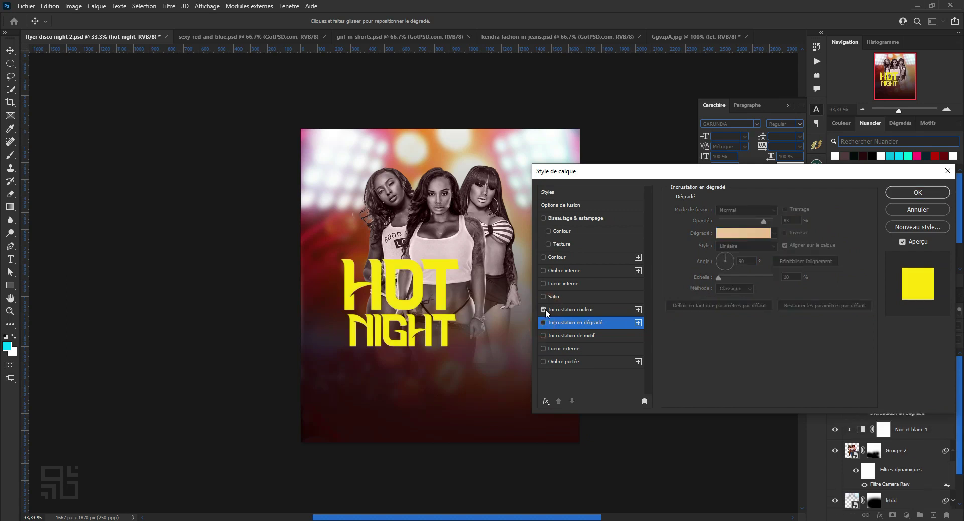
left_click(543, 310)
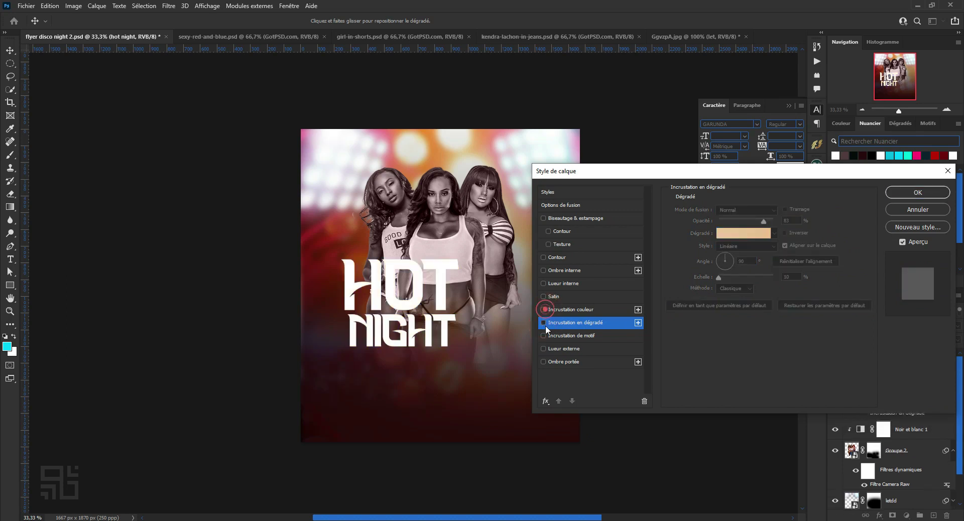
Add stroke, drop shadow, outer glow and pattern overlay effects to the title.
left_click(549, 257)
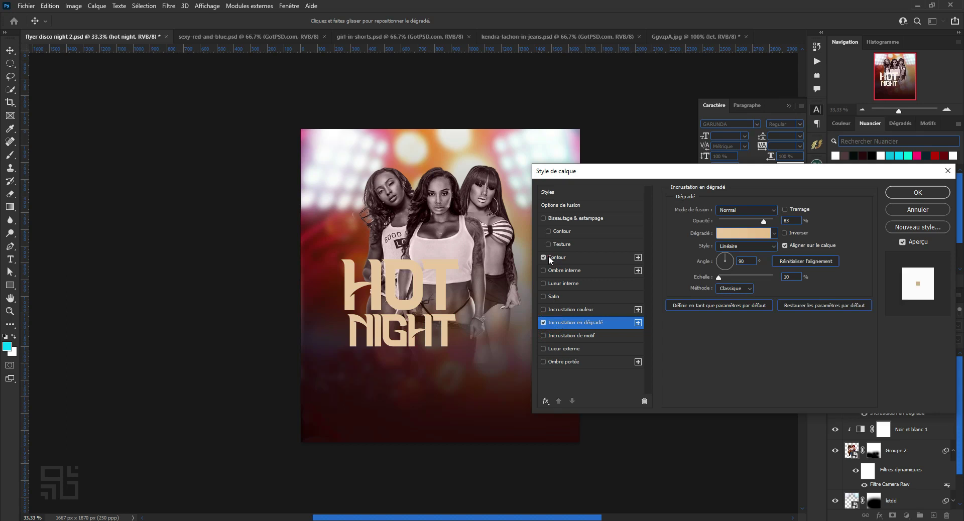
left_click(544, 362)
left_click(558, 349)
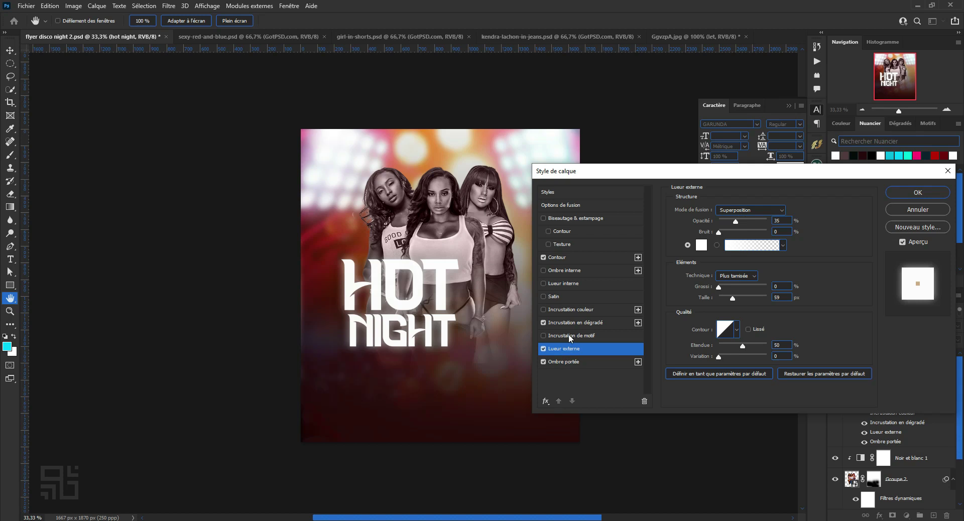
left_click(570, 336)
left_click(753, 244)
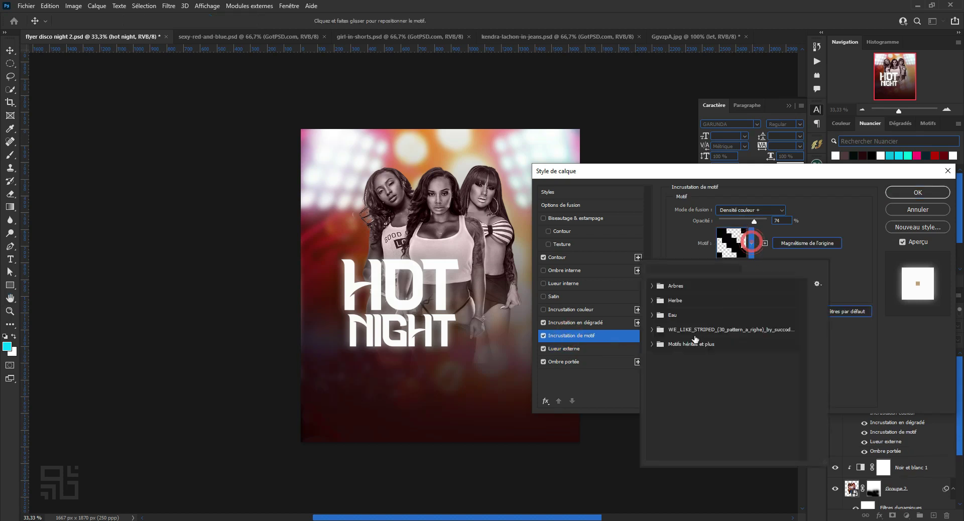
Browse the pattern library, looking through the Motifs 2019 folder.
left_click(548, 323)
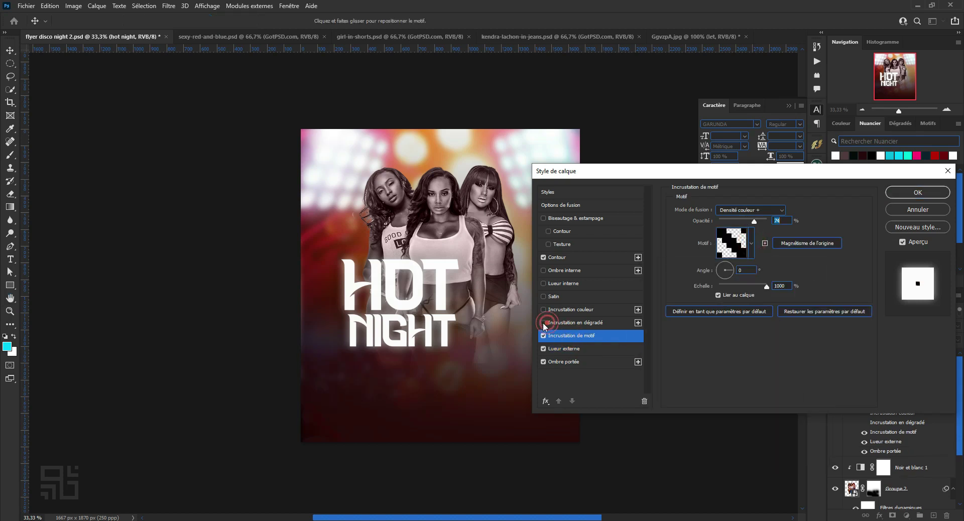
left_click(752, 245)
left_click(651, 344)
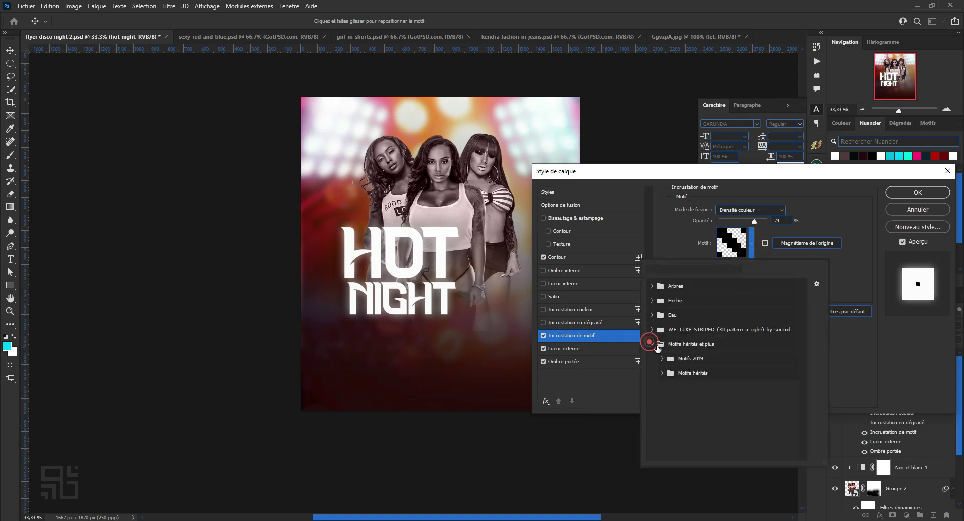
left_click(662, 359)
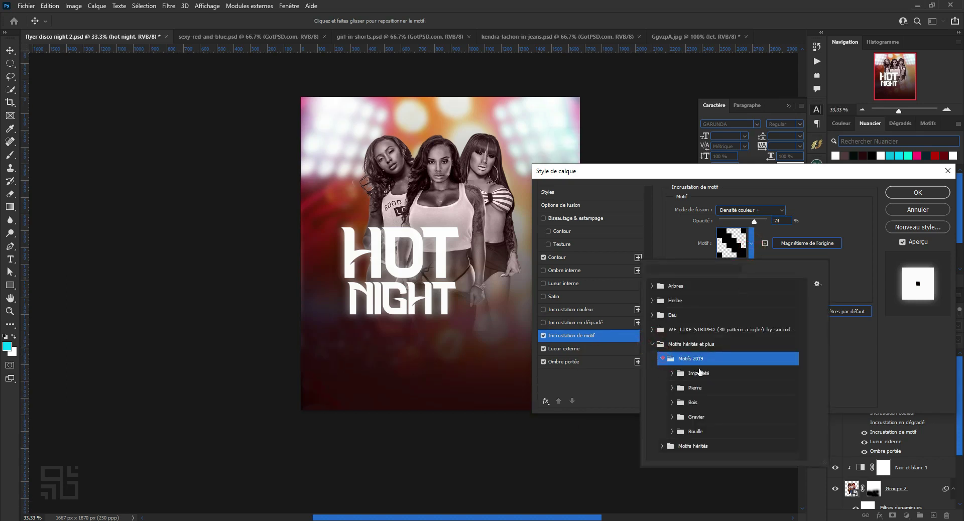
scroll(700, 372, "down", 3)
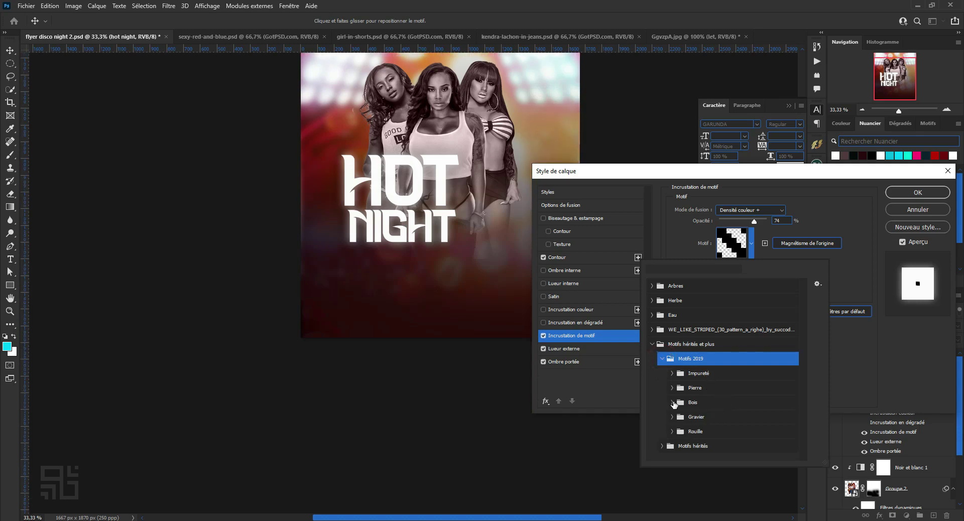
left_click(663, 359)
Pick a grey texture from Motifs hérités > Papier en niveaux de gris and change its blend mode.
left_click(663, 374)
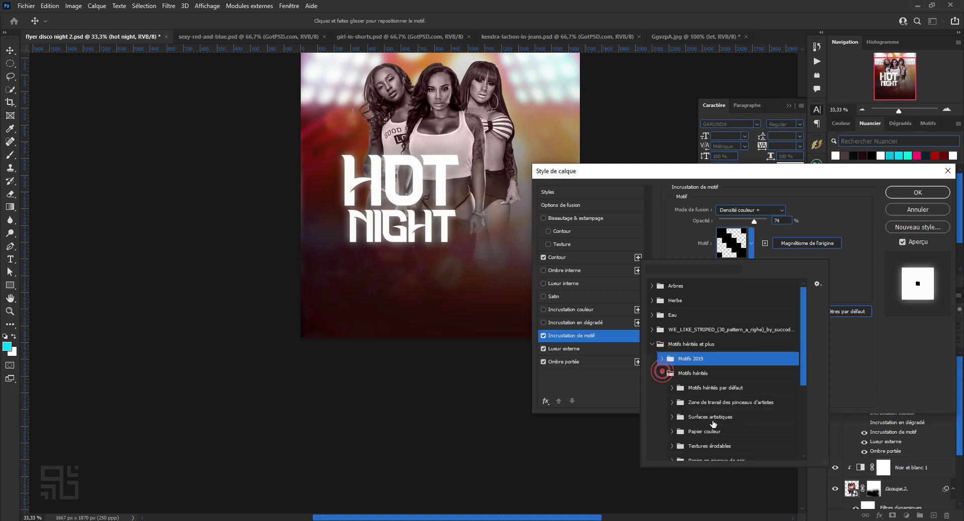
scroll(679, 430, "down", 1)
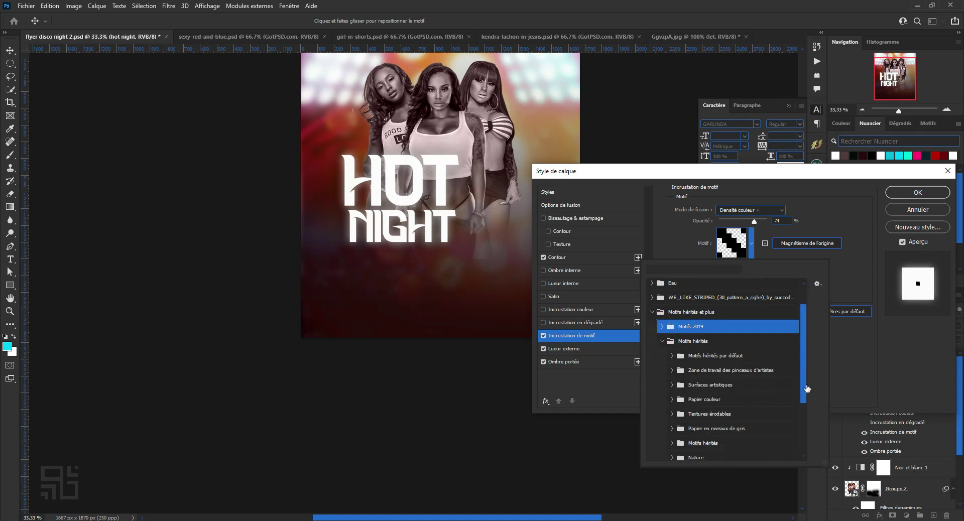
left_click_drag(807, 386, 807, 411)
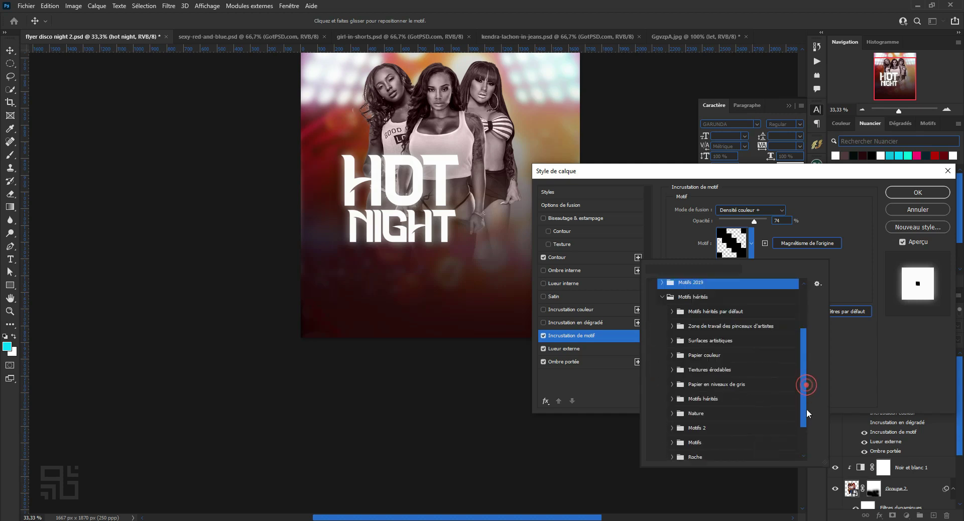
left_click(672, 383)
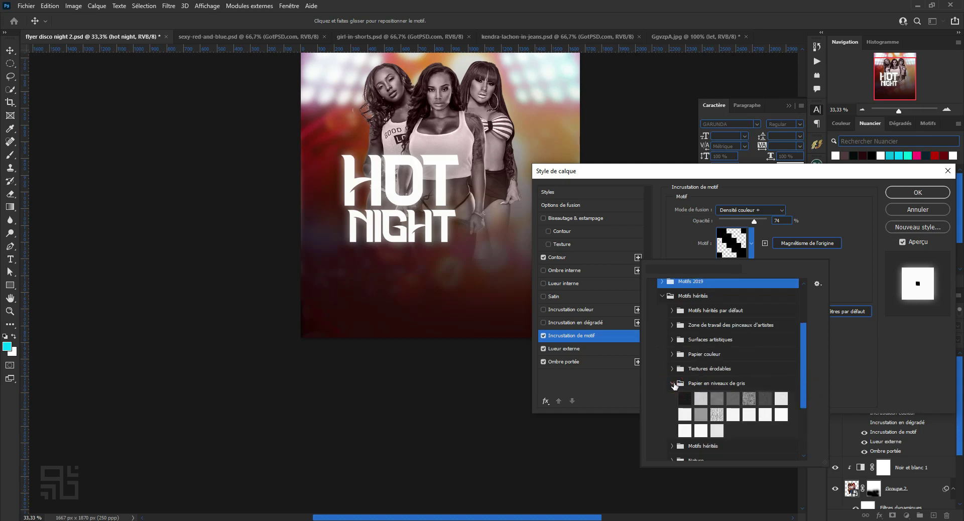
left_click(747, 404)
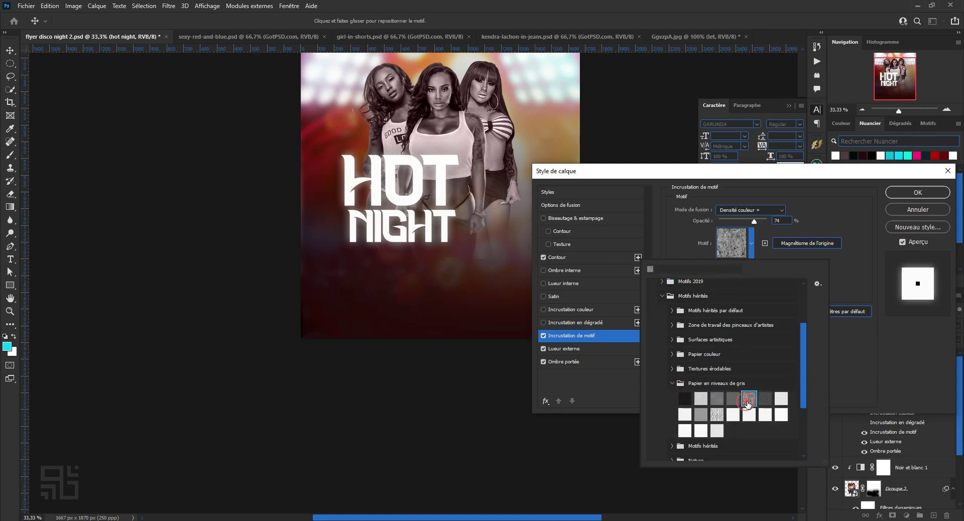
left_click(661, 301)
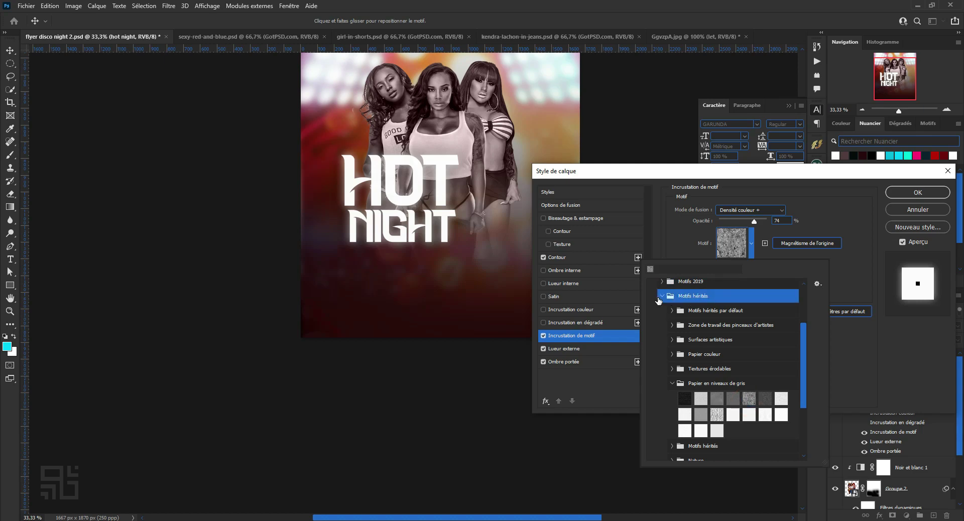
left_click(750, 210)
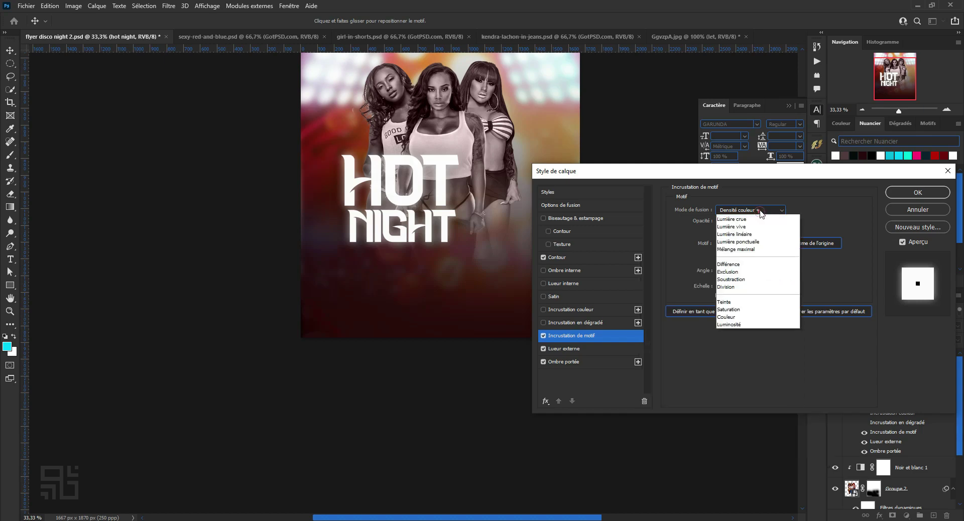
scroll(762, 215, "down", 1)
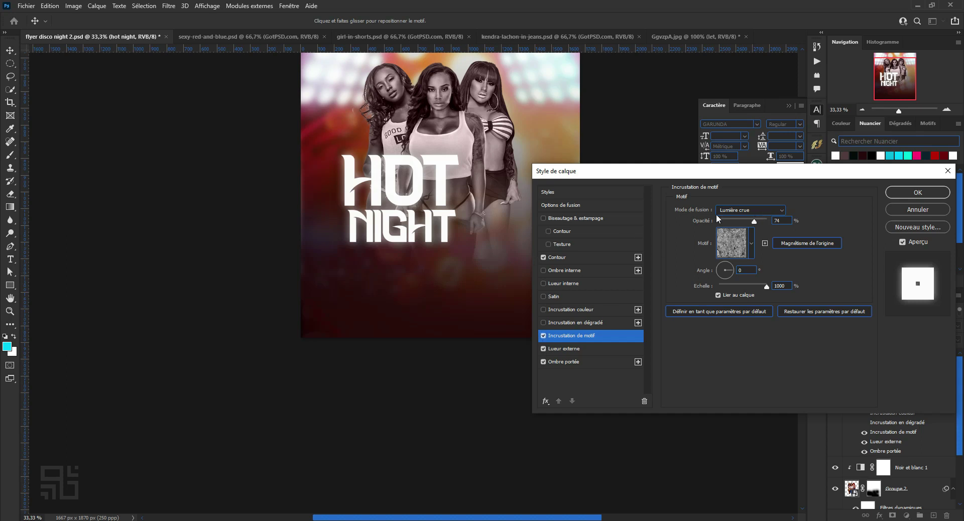
Set the title's pattern overlay to 100% opacity in Densité couleur - mode.
left_click_drag(757, 221, 778, 225)
left_click(753, 210)
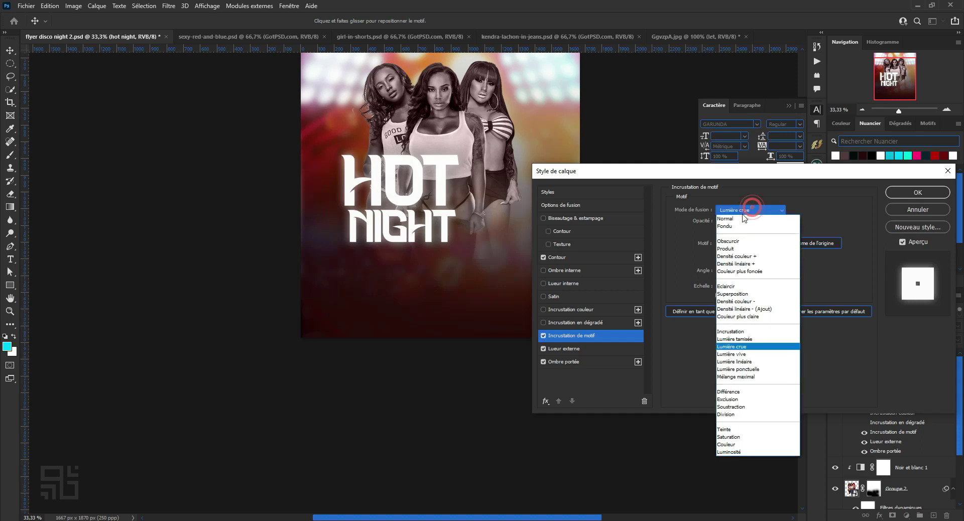
left_click(739, 303)
Make the title's Contour stroke 3 px wide, positioned Extérieur around the letters.
left_click(542, 258)
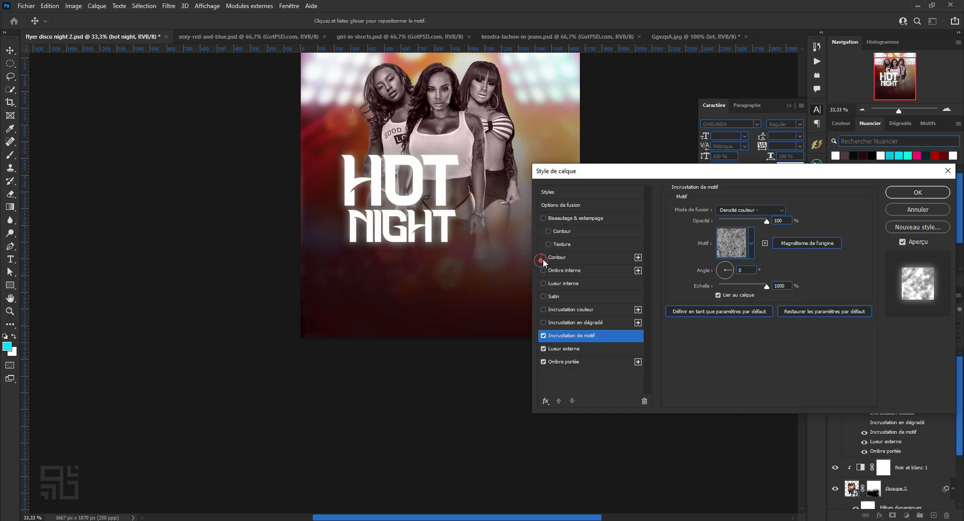
left_click(544, 258)
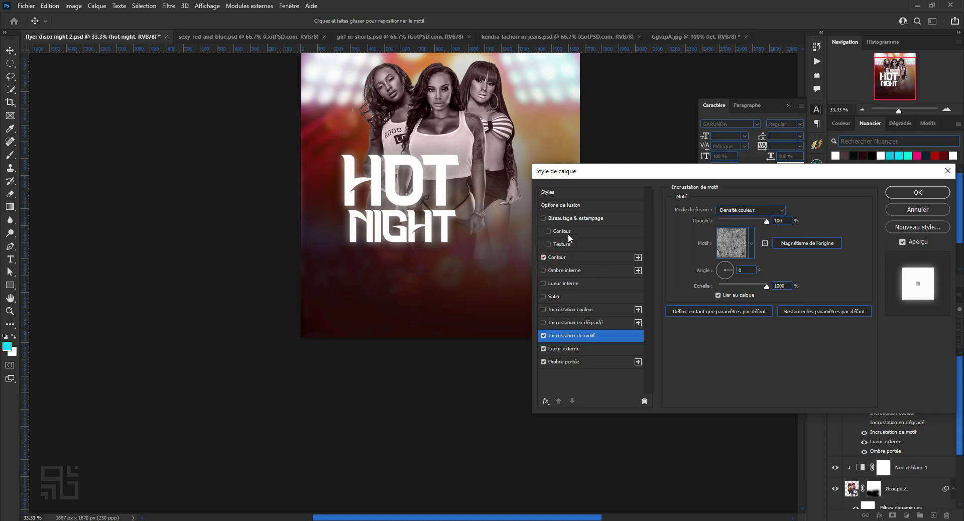
left_click(567, 258)
left_click_drag(765, 207, 741, 209)
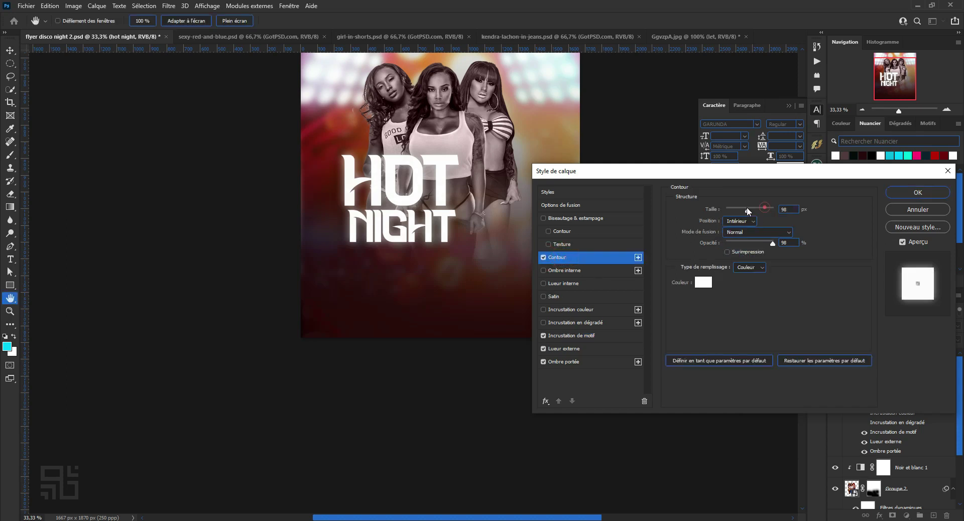
left_click_drag(740, 208, 731, 212)
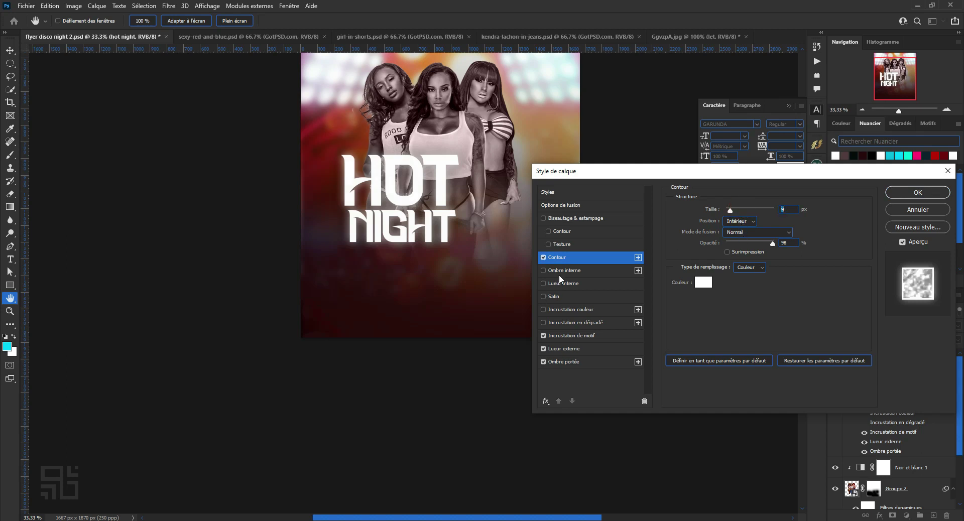
left_click(543, 258)
left_click(735, 218)
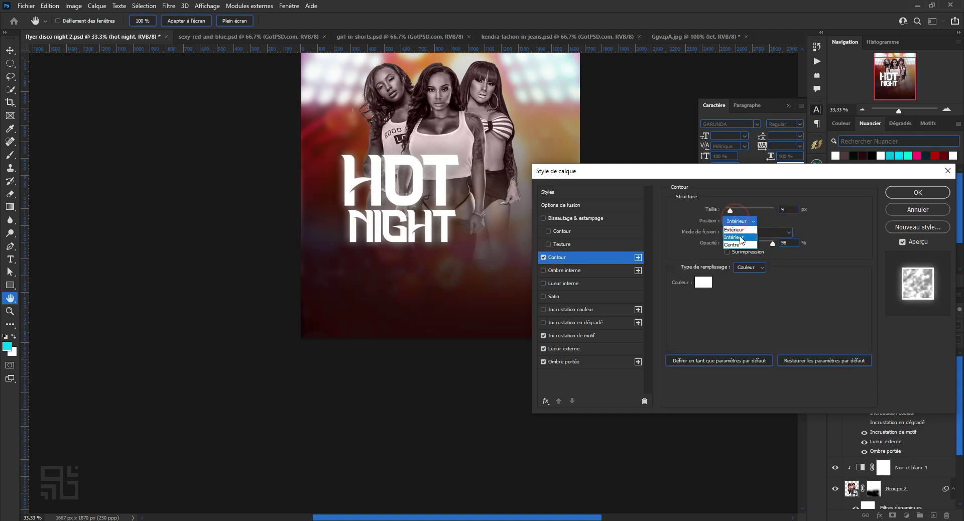
left_click(739, 227)
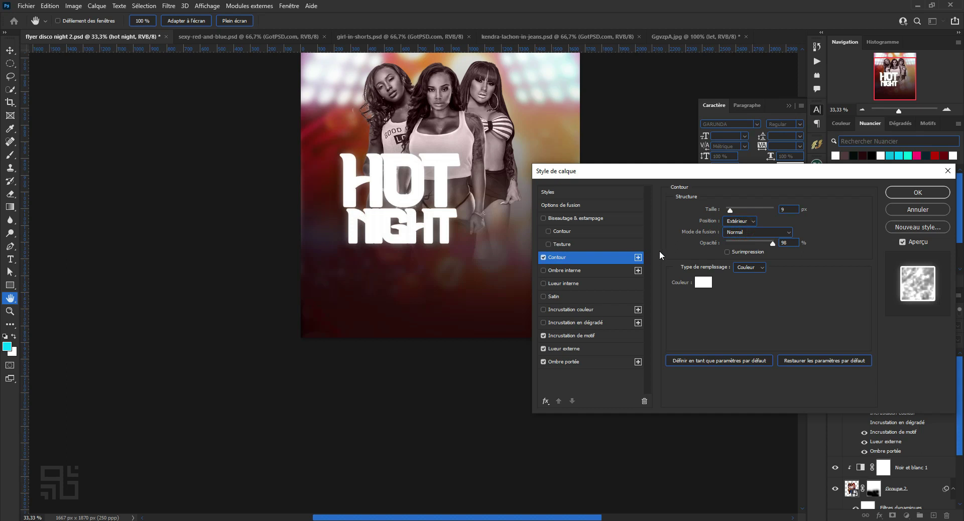
left_click_drag(730, 211, 728, 211)
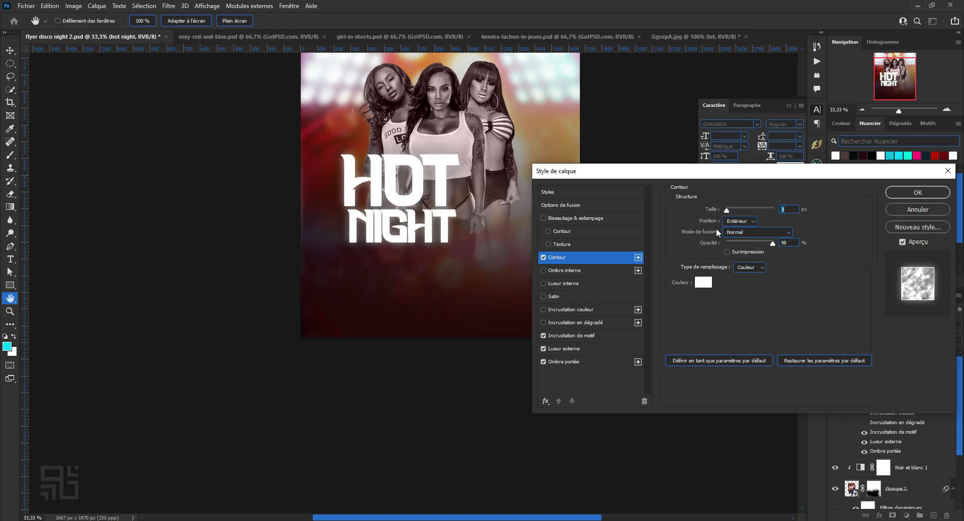
Leave the inner shadow off and switch off Incrustation de motif.
left_click(544, 270)
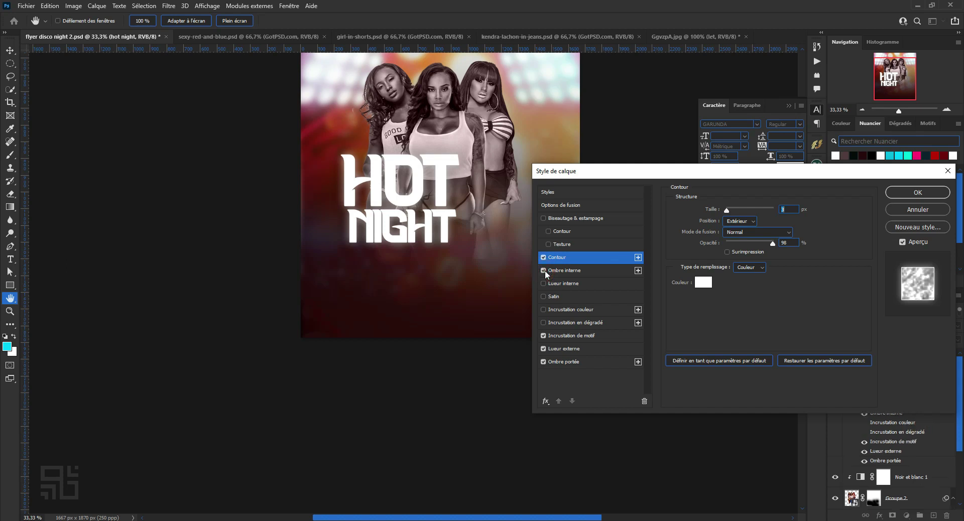
left_click(544, 270)
left_click(544, 336)
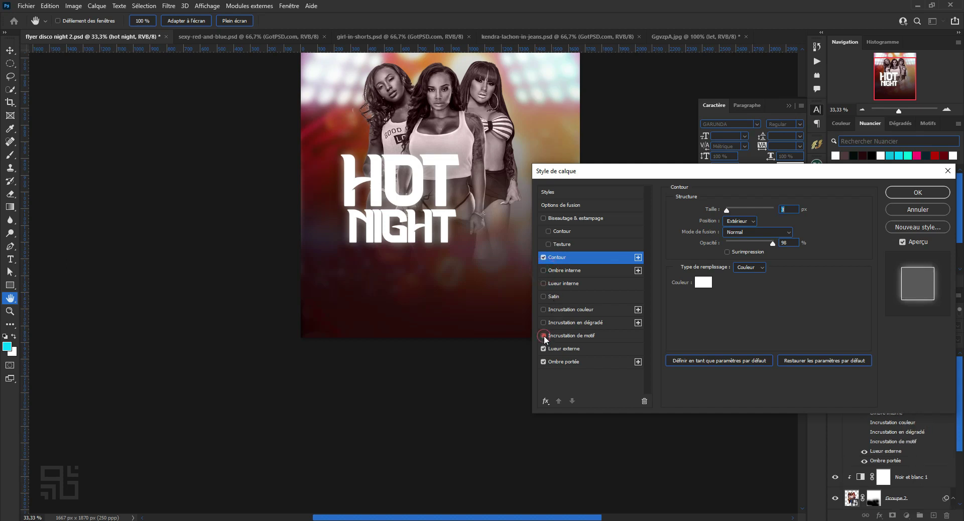
Re-enable the pattern overlay and outer glow, with the pattern blend mode set to Lumière linéaire.
left_click(544, 336)
left_click(543, 348)
left_click(543, 348)
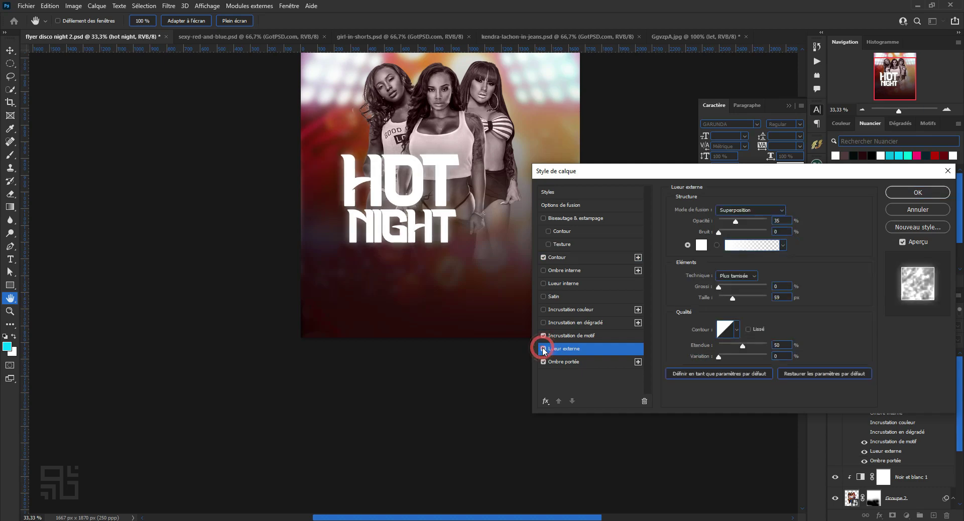
left_click(574, 336)
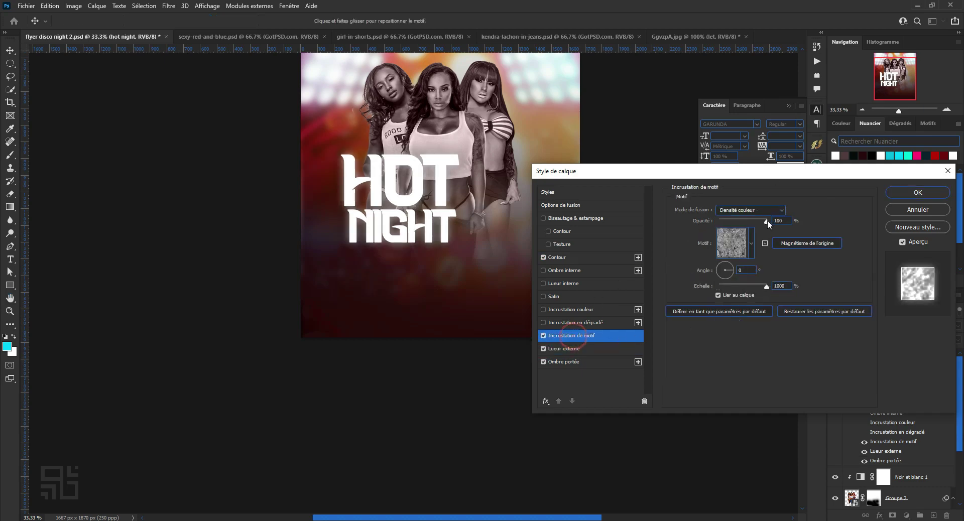
left_click(759, 210)
left_click(758, 211)
key("Down")
key("Down")
key("Down")
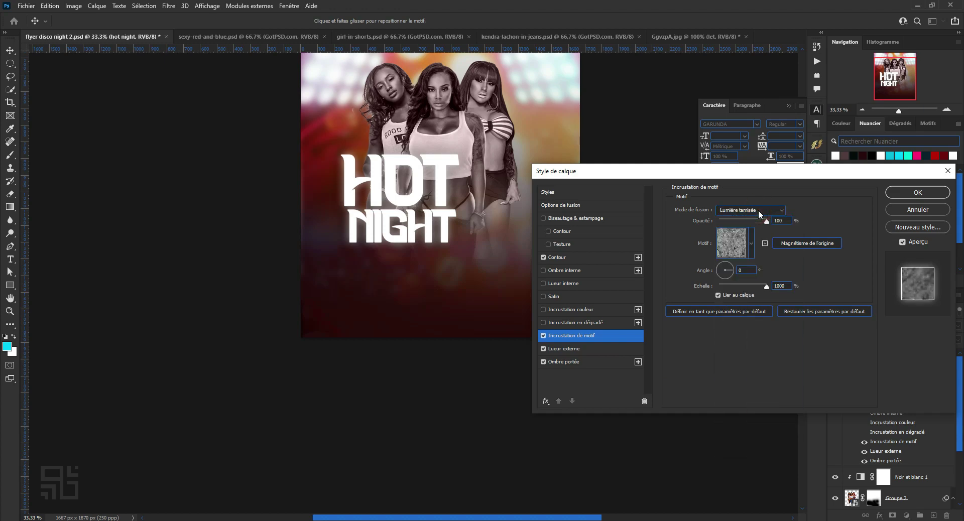
key("Down")
key("Down")
key("Down")
key("Down")
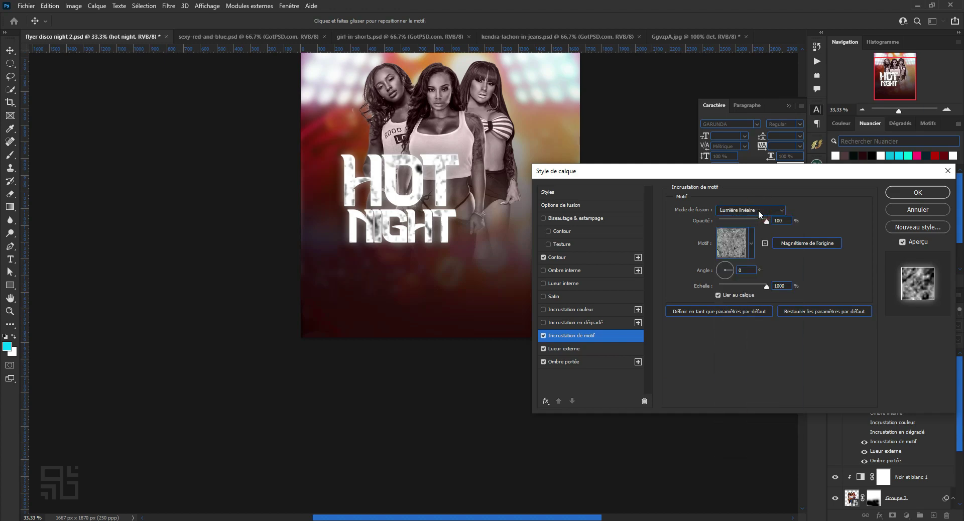
left_click(758, 210)
Fill the title with the dotted Motifs du Web pattern and lower its Échelle.
left_click(752, 246)
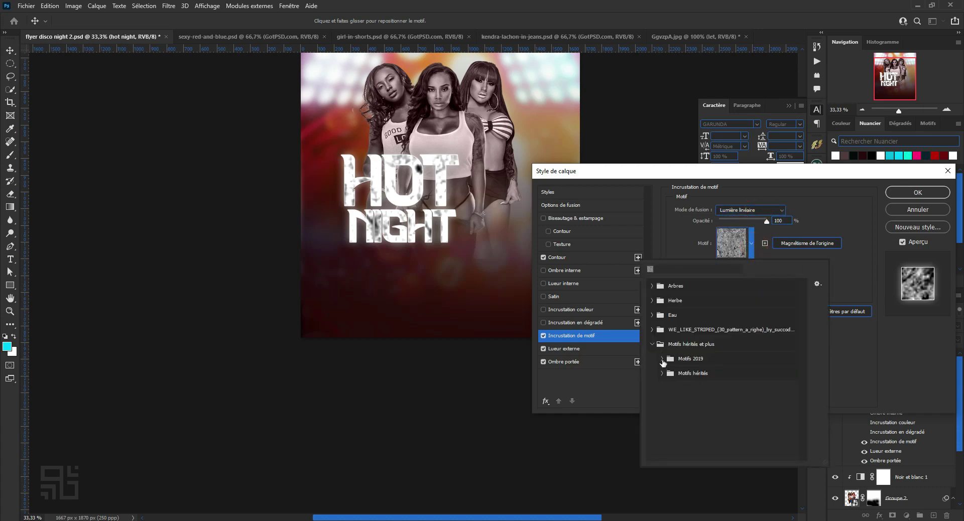
left_click(663, 373)
scroll(714, 405, "down", 1)
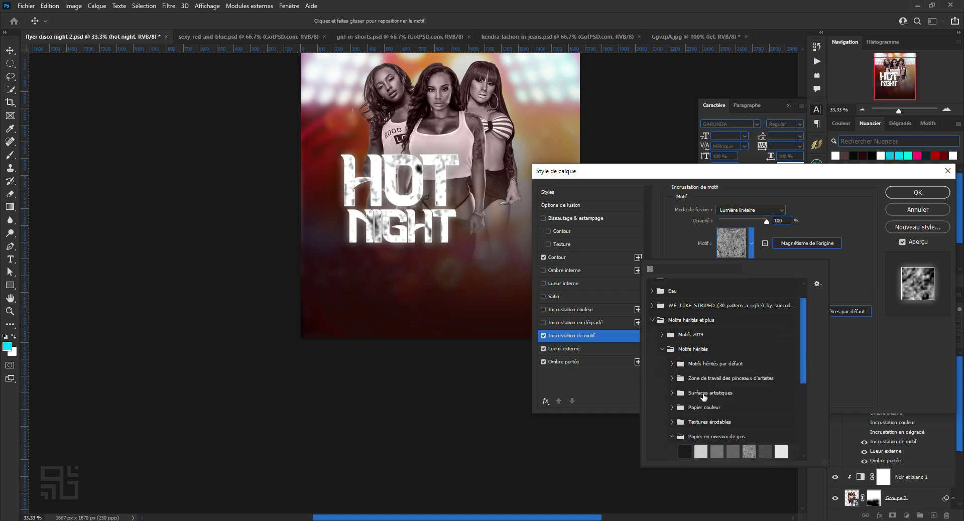
scroll(703, 397, "down", 1)
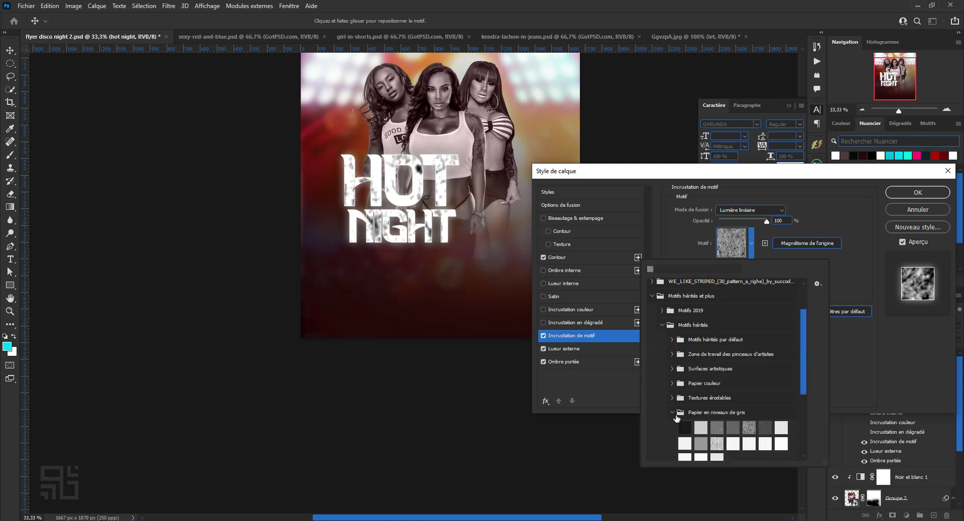
left_click(674, 413)
scroll(703, 409, "down", 3)
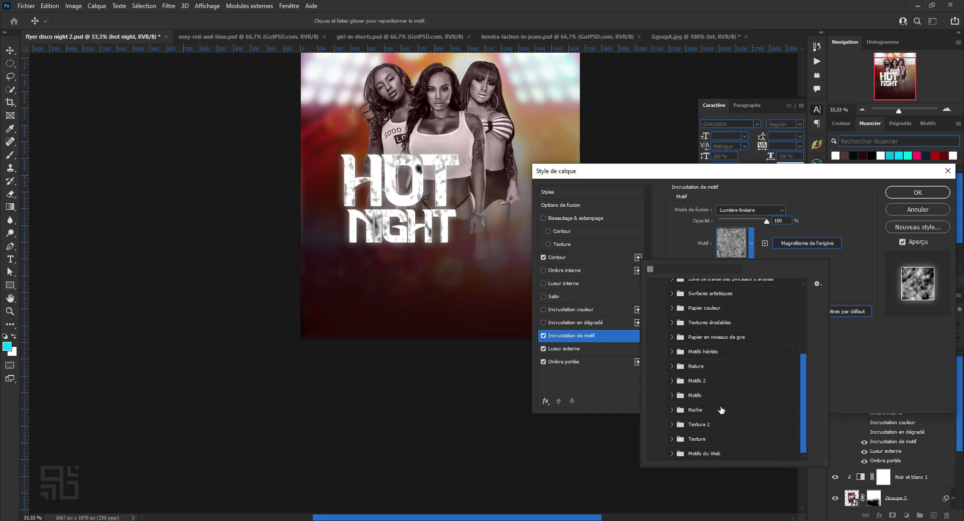
left_click(672, 439)
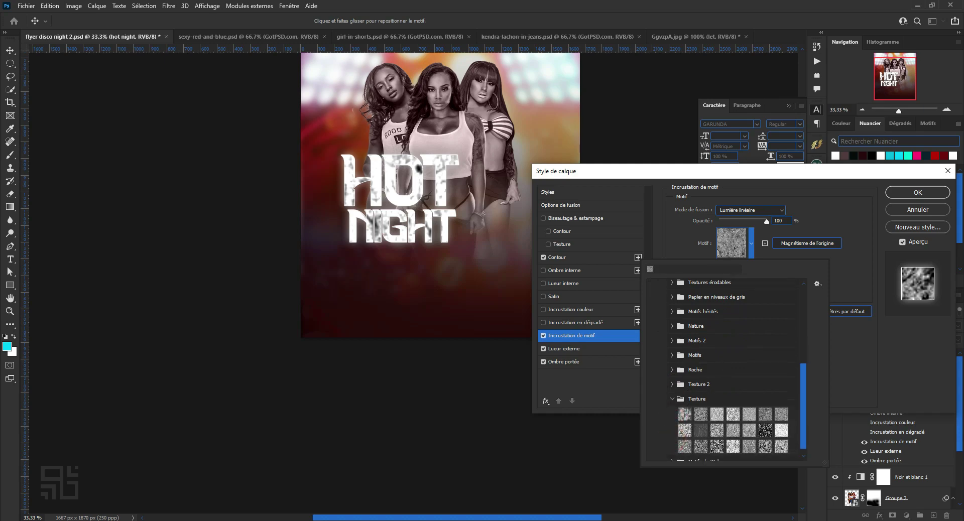
left_click(765, 432)
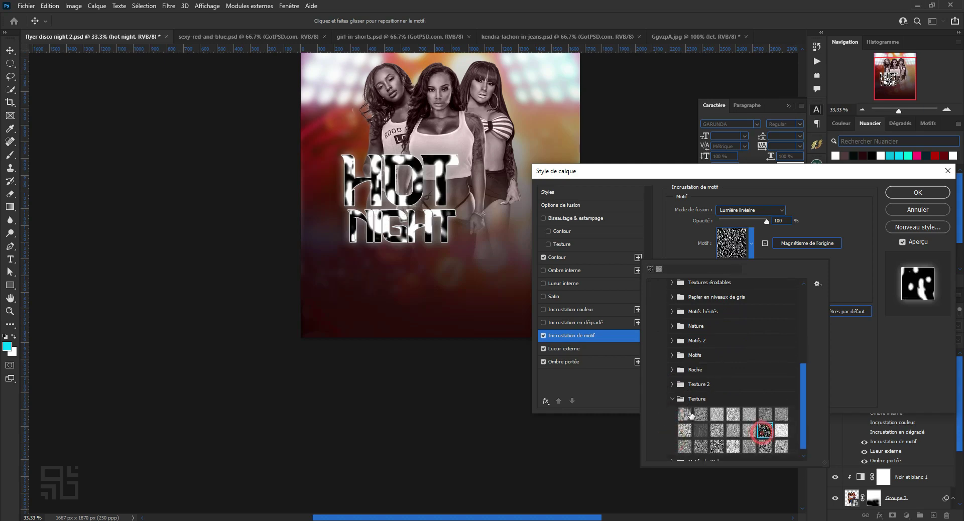
left_click(674, 399)
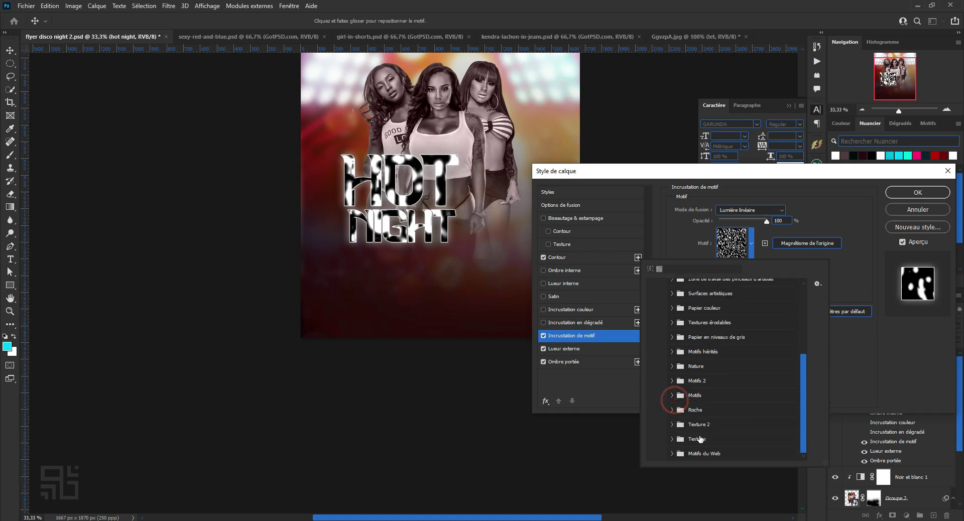
left_click(674, 453)
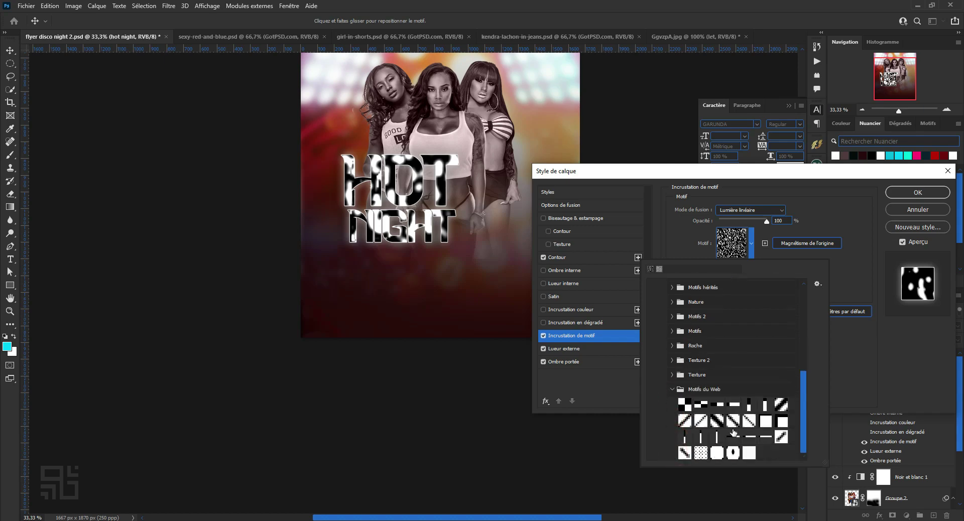
left_click(701, 453)
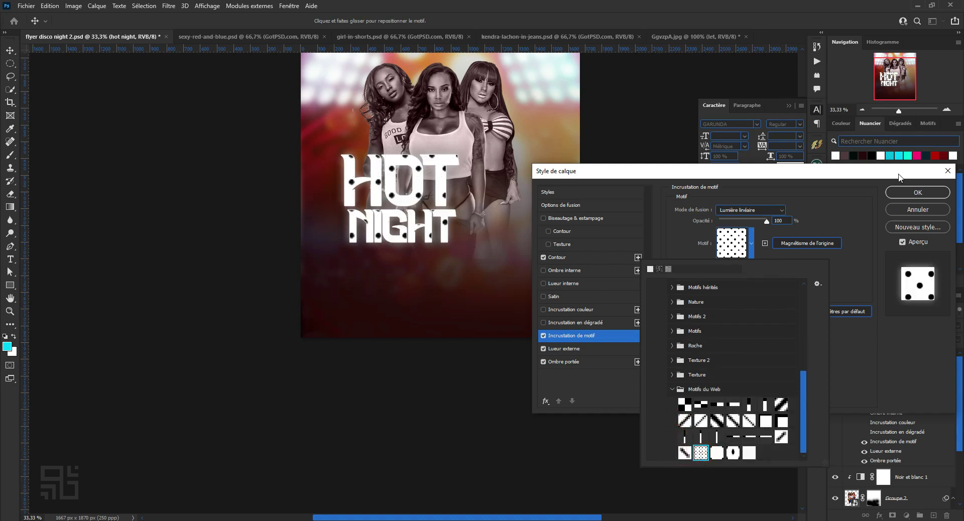
left_click(808, 195)
left_click_drag(764, 286, 740, 288)
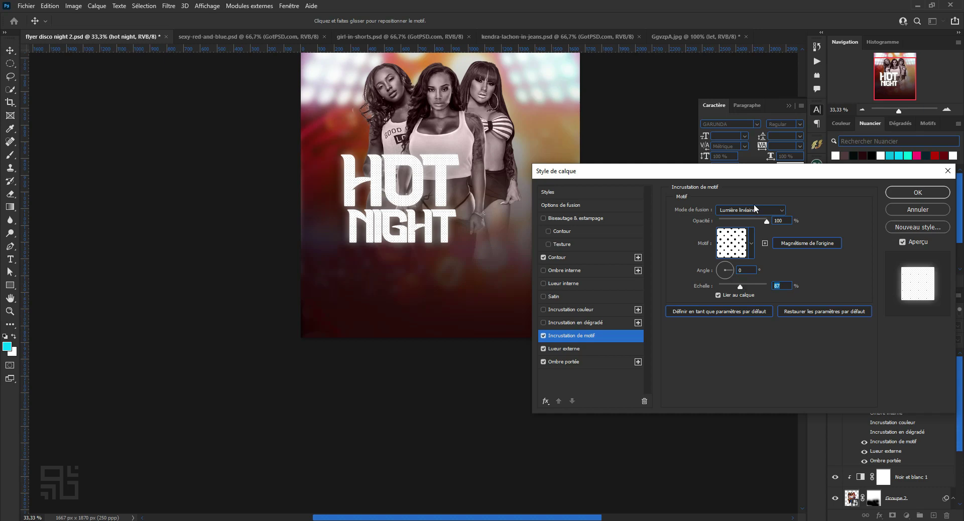
Turn off the dotted pattern overlay, briefly preview a colour overlay, and change the pattern blend mode.
left_click(544, 336)
left_click(827, 213)
left_click(544, 311)
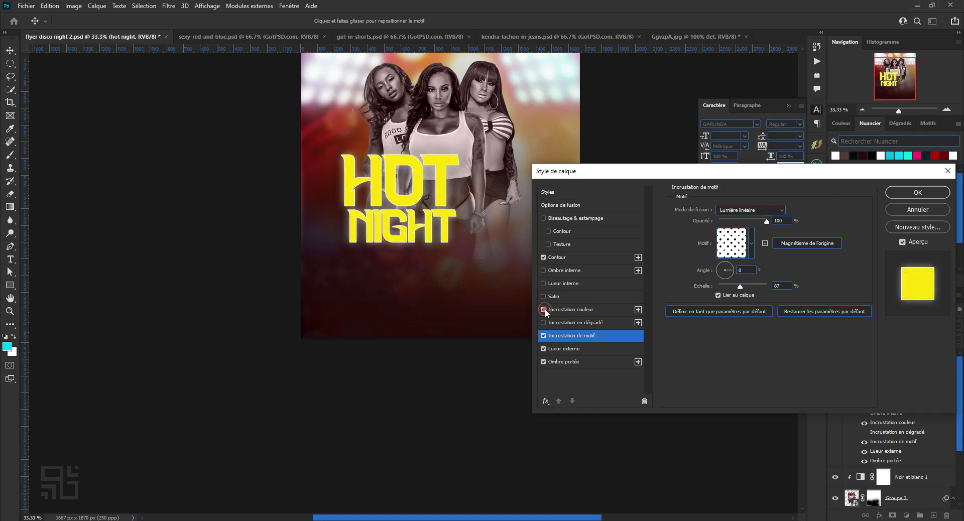
left_click(544, 310)
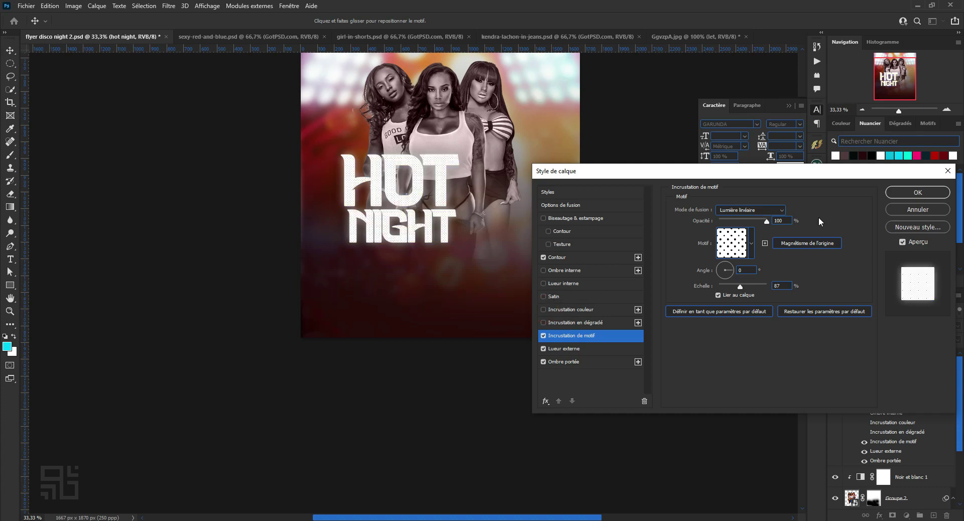
left_click(771, 210)
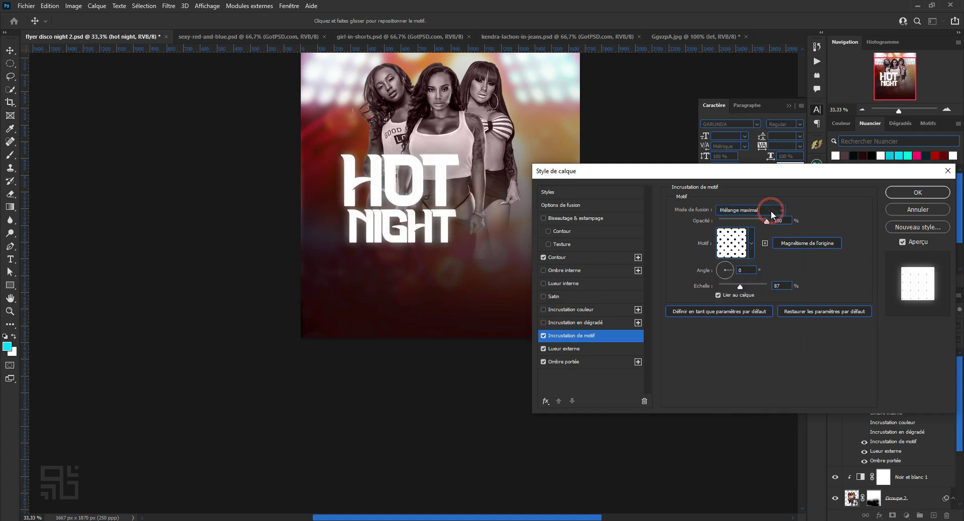
scroll(771, 210, "down", 2)
scroll(770, 210, "down", 3)
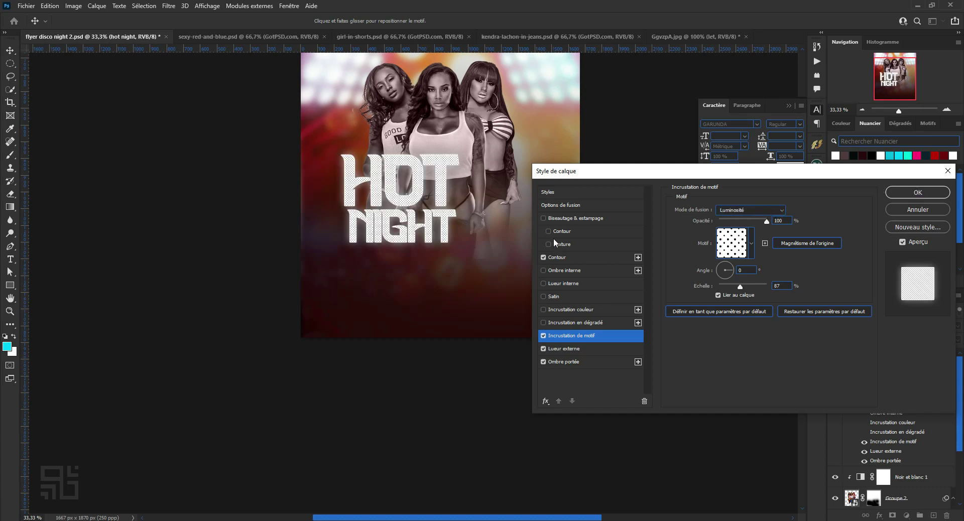
Add a Bevel & Emboss with 4 px size and 386% depth, and apply the style.
left_click(544, 219)
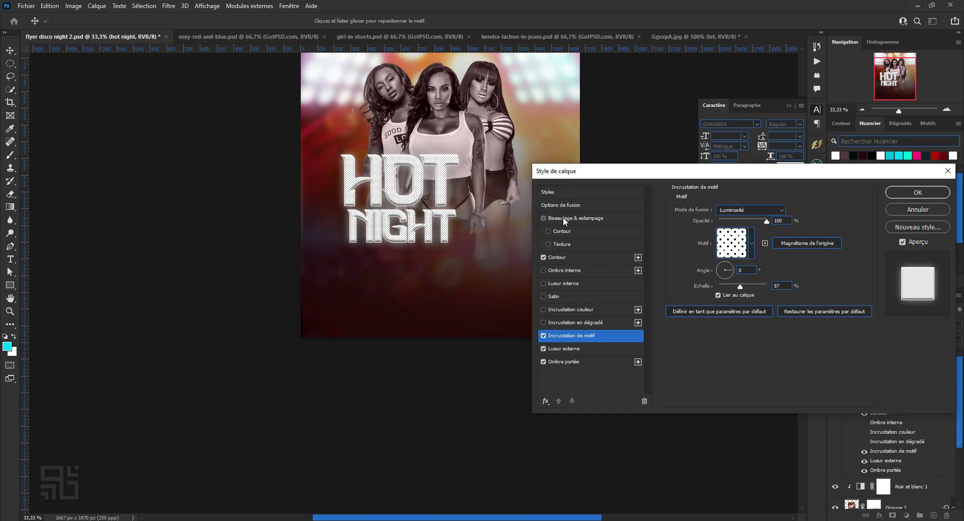
left_click(565, 219)
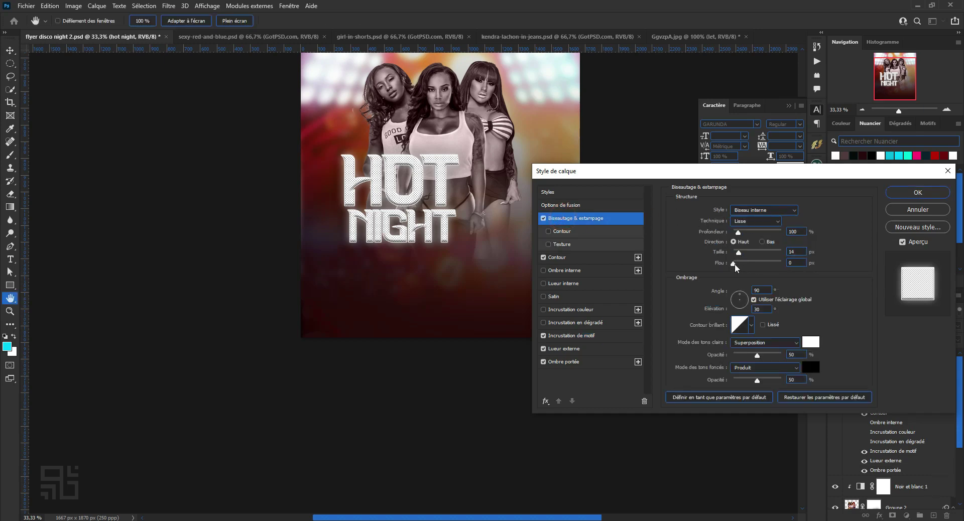
left_click_drag(738, 253, 735, 258)
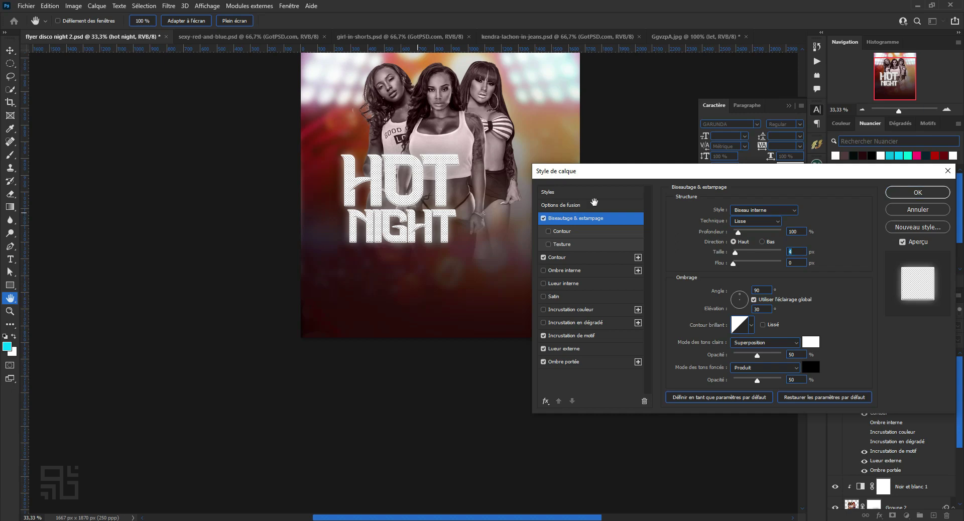
left_click_drag(743, 232, 753, 233)
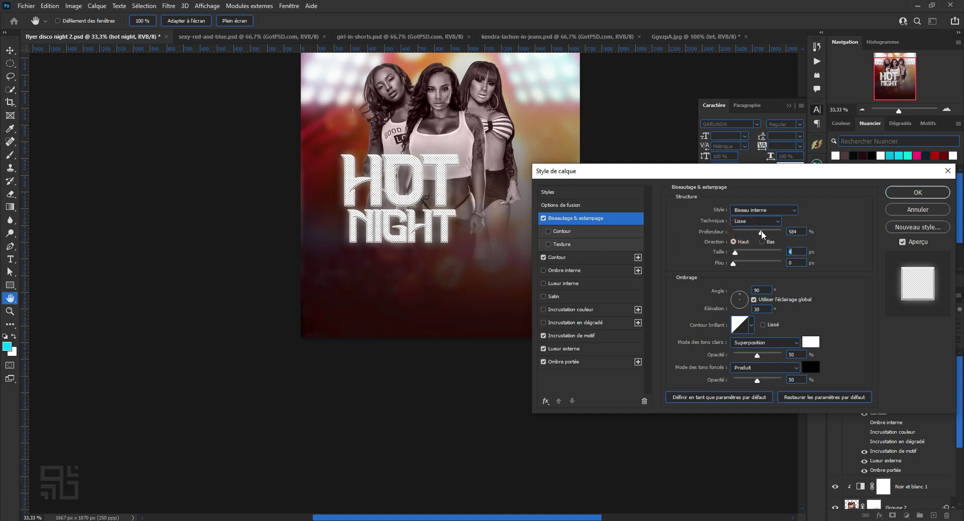
left_click(909, 194)
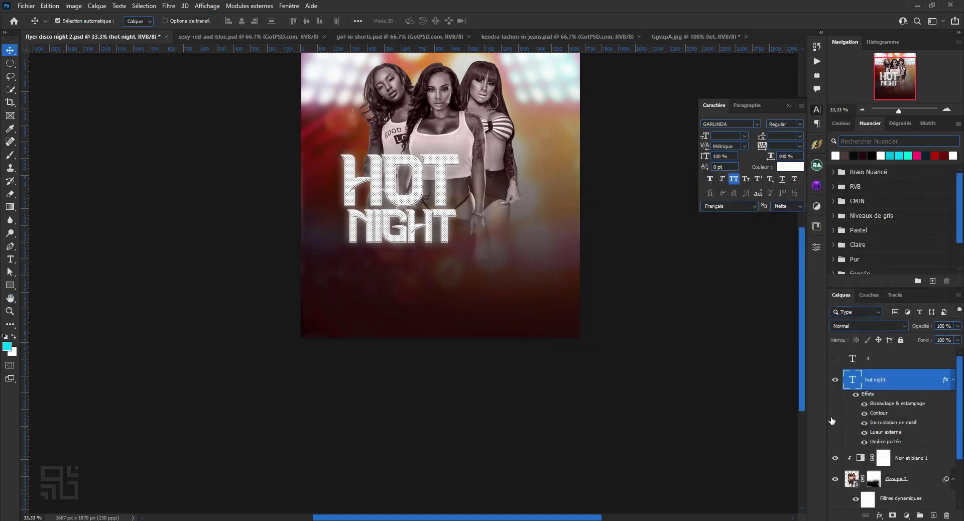
Show the 4 layer and fill its text bright red, leaving the 4 layer selected.
left_click(873, 359)
left_click(835, 359)
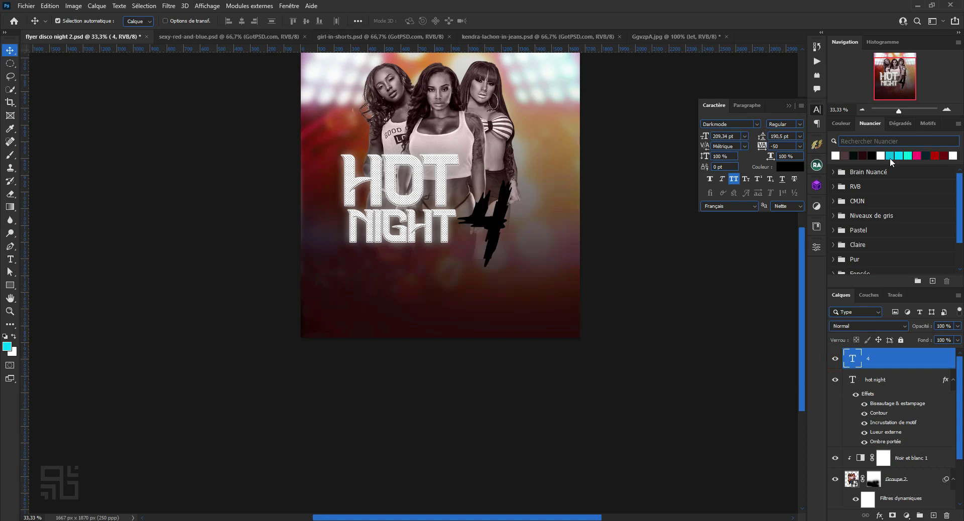
left_click(946, 156)
key("alt+BackSpace")
left_click(944, 156)
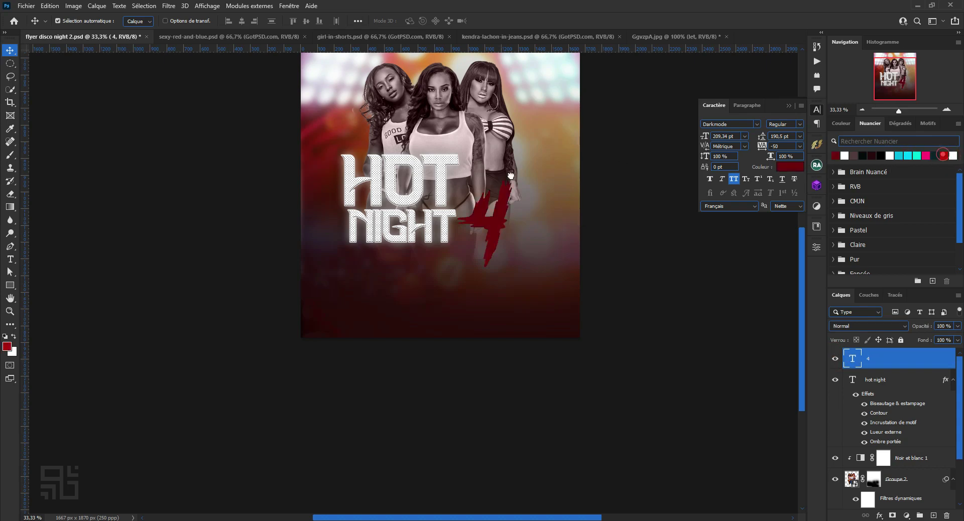
key("alt+BackSpace")
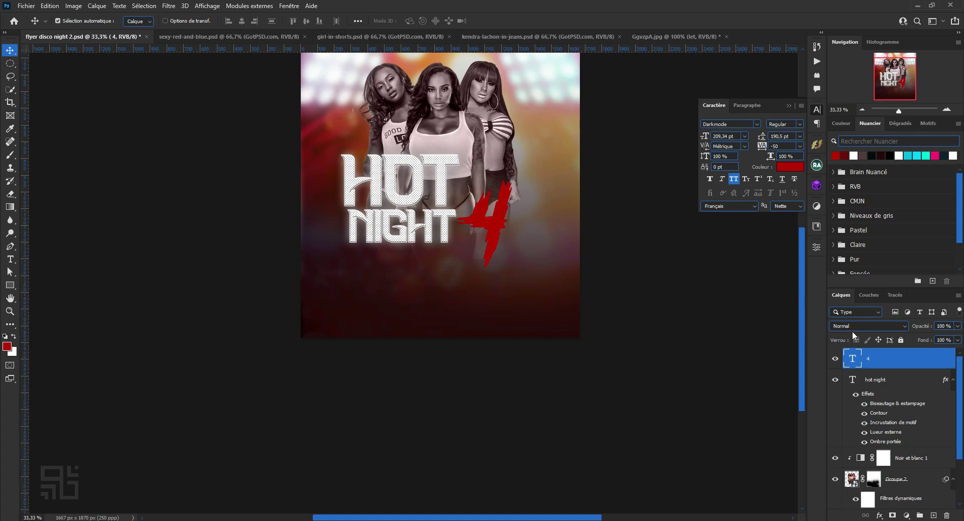
left_click(894, 396)
left_click(901, 359)
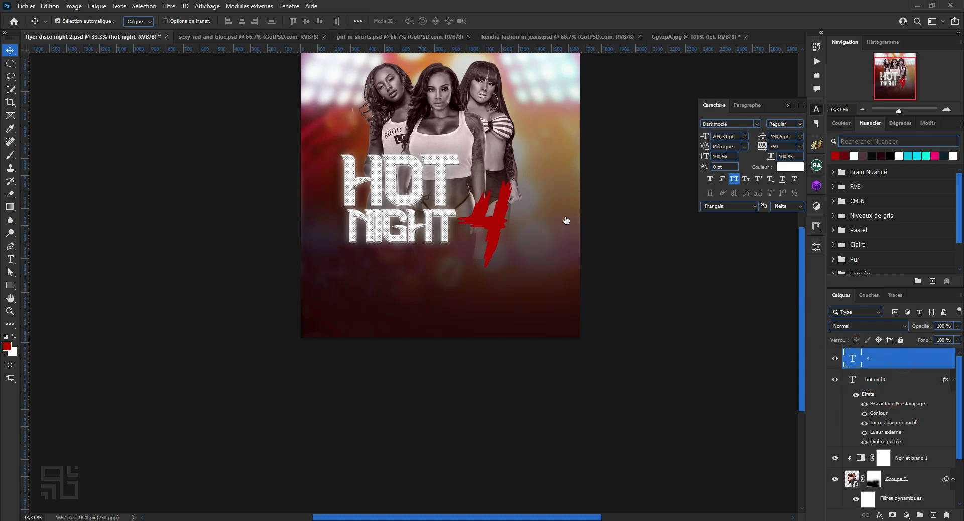
Give the 4 a yellow colour overlay, a drop shadow and a contoured bevel.
key("h")
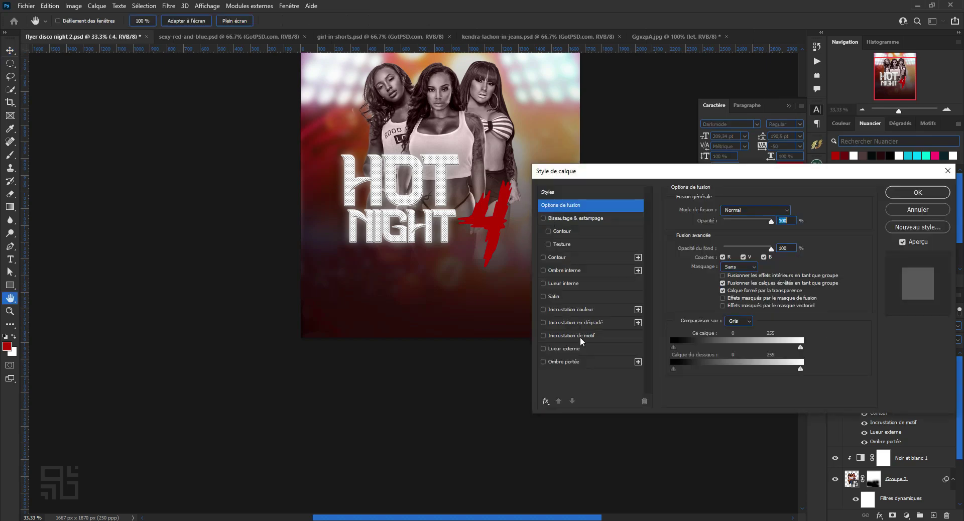
left_click(543, 309)
left_click(543, 310)
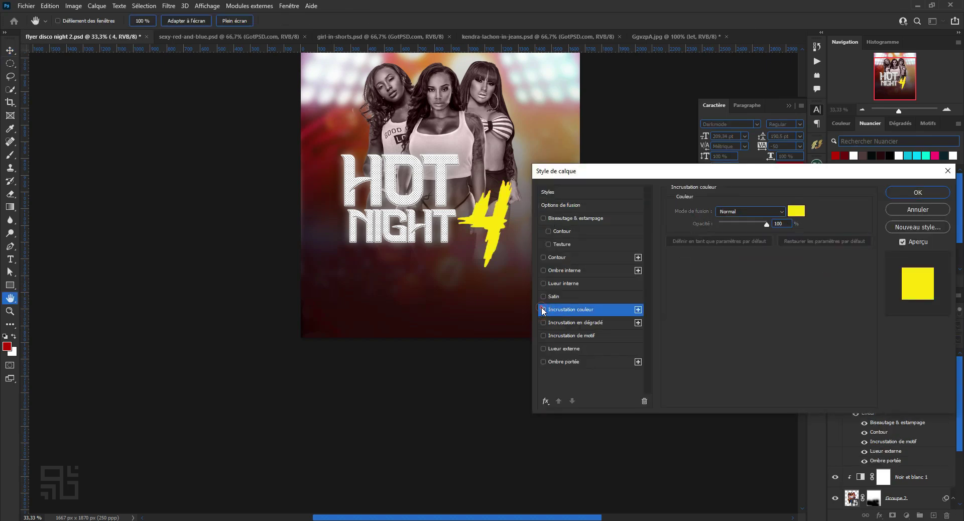
left_click(543, 310)
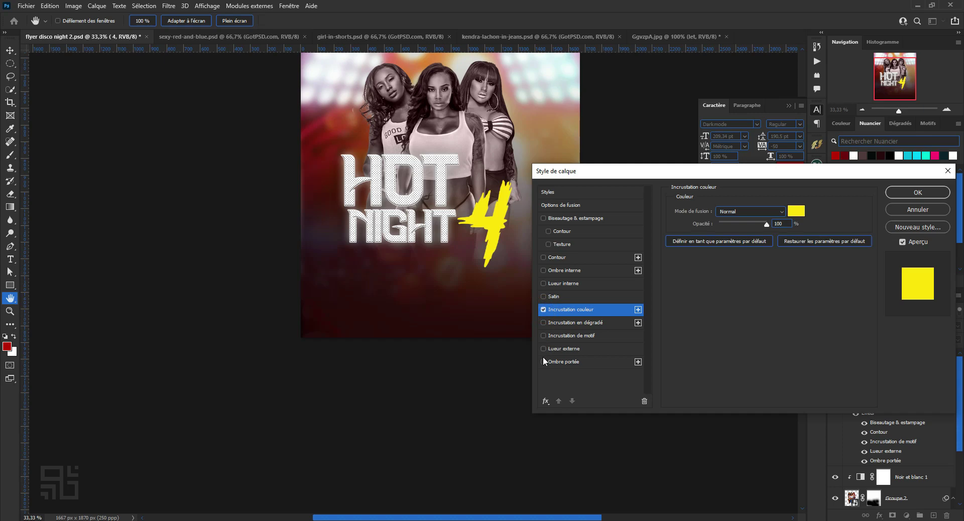
left_click(543, 361)
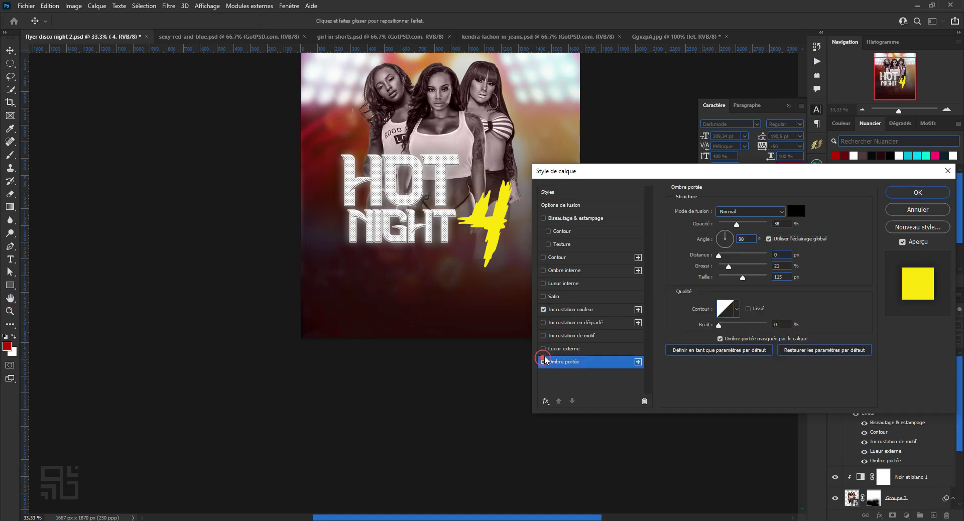
left_click(549, 231)
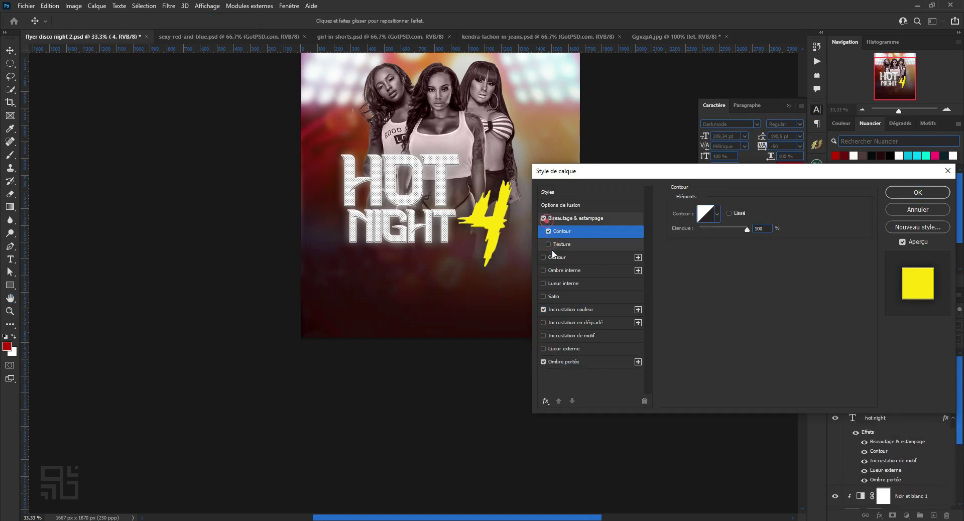
Add an outline stroke to the 4, coloured deep red c70000.
left_click(548, 256)
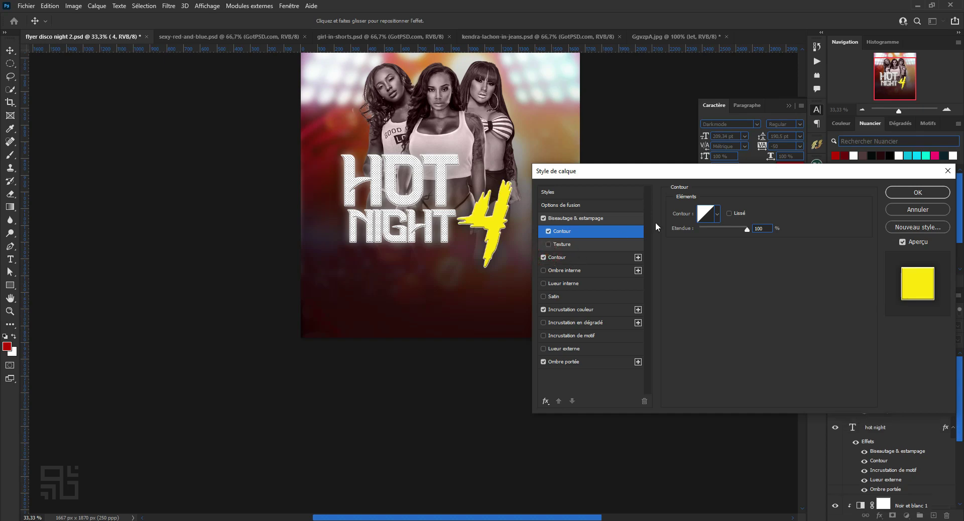
left_click(601, 257)
left_click(705, 283)
left_click(417, 475)
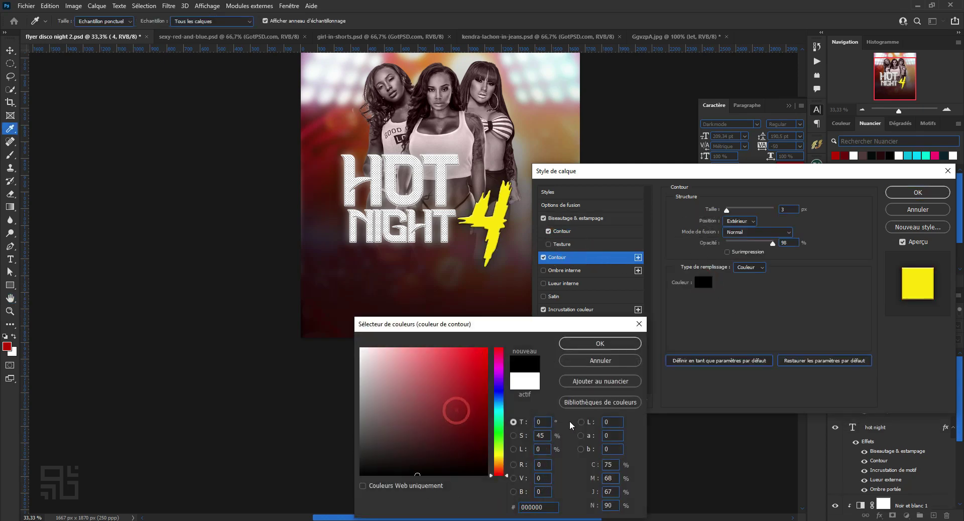
left_click(504, 465)
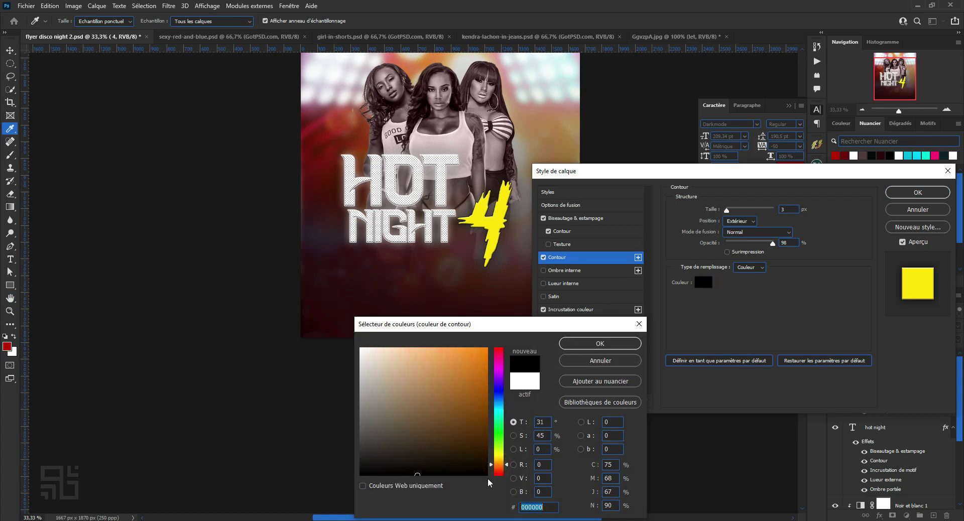
left_click(497, 475)
left_click(483, 439)
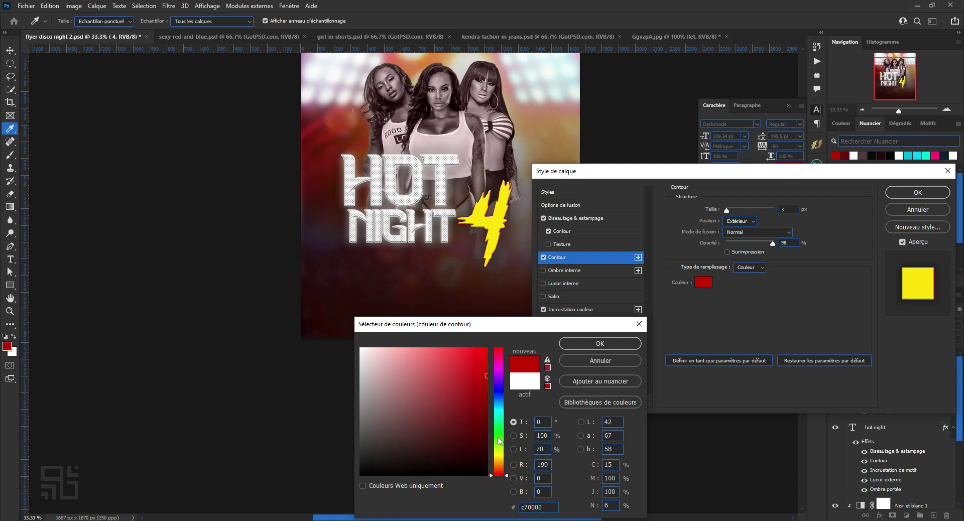
left_click(600, 343)
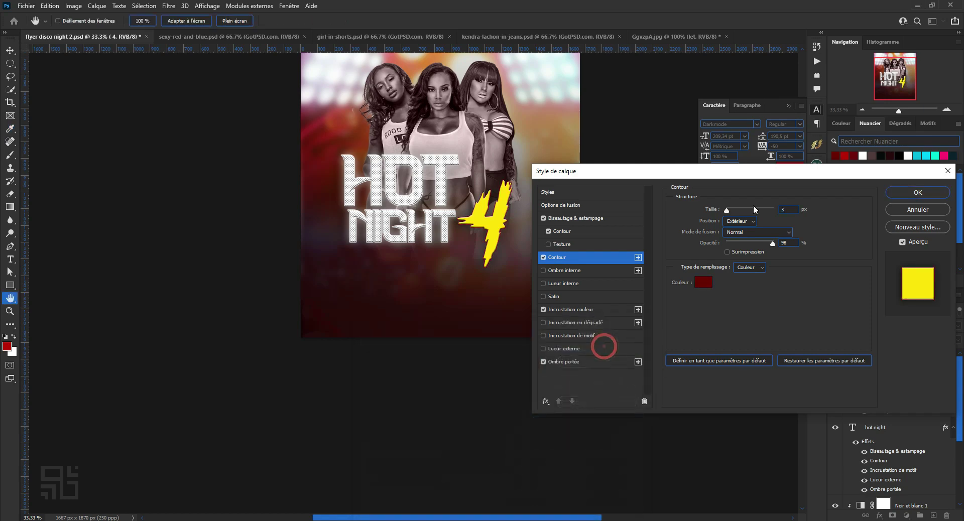
Thicken the outline to 7 px, change its colour to dark olive 2f2a04, and apply.
left_click_drag(729, 209, 731, 209)
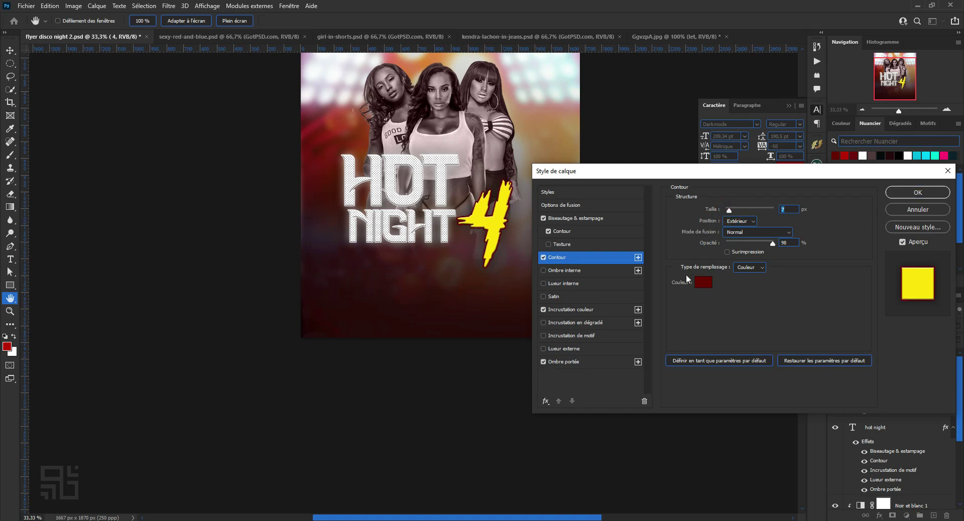
left_click(708, 284)
left_click(477, 451)
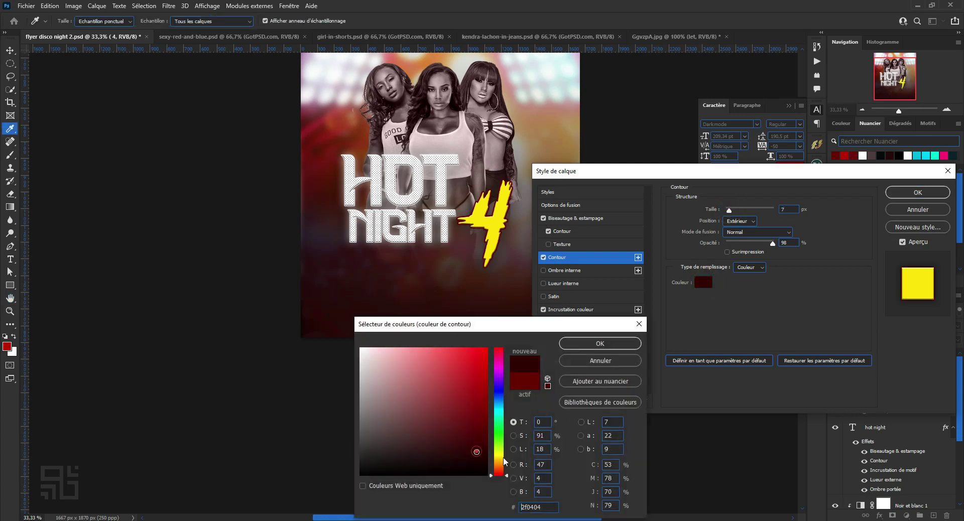
left_click(500, 456)
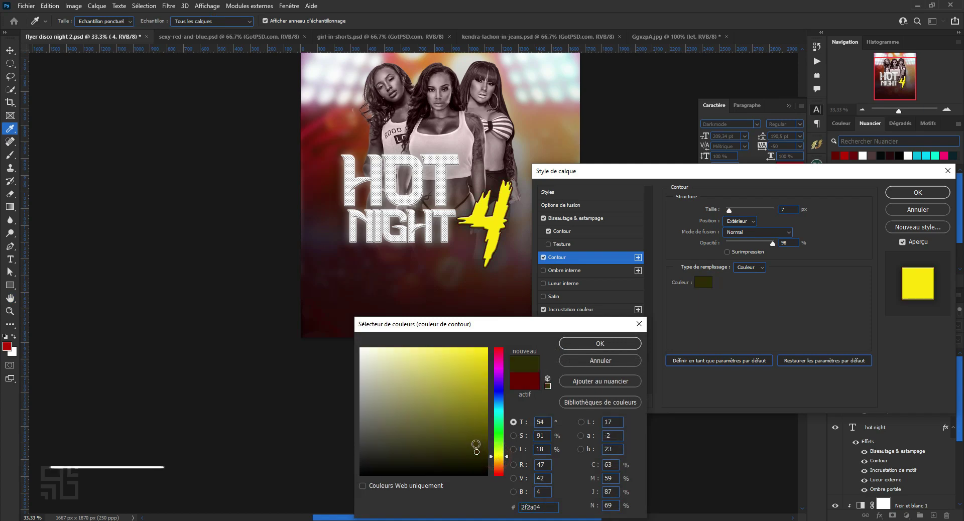
left_click(609, 345)
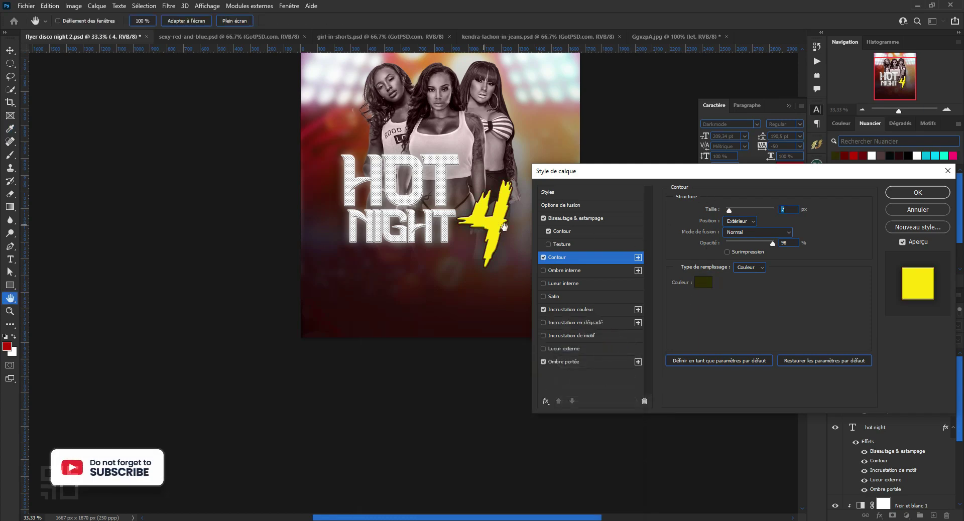
left_click(904, 192)
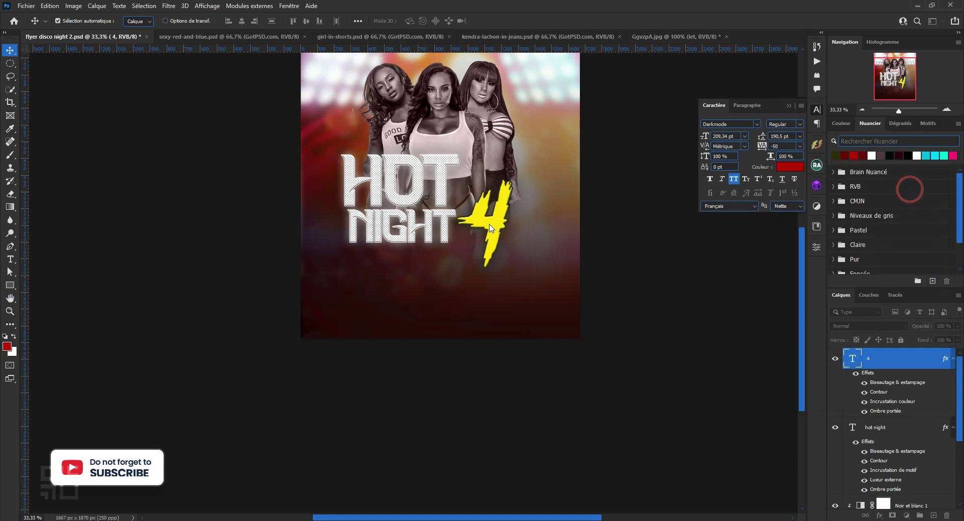
Drag the yellow 4 up-left onto the title's right side and collapse both layers' effect lists.
left_click_drag(496, 230, 466, 205)
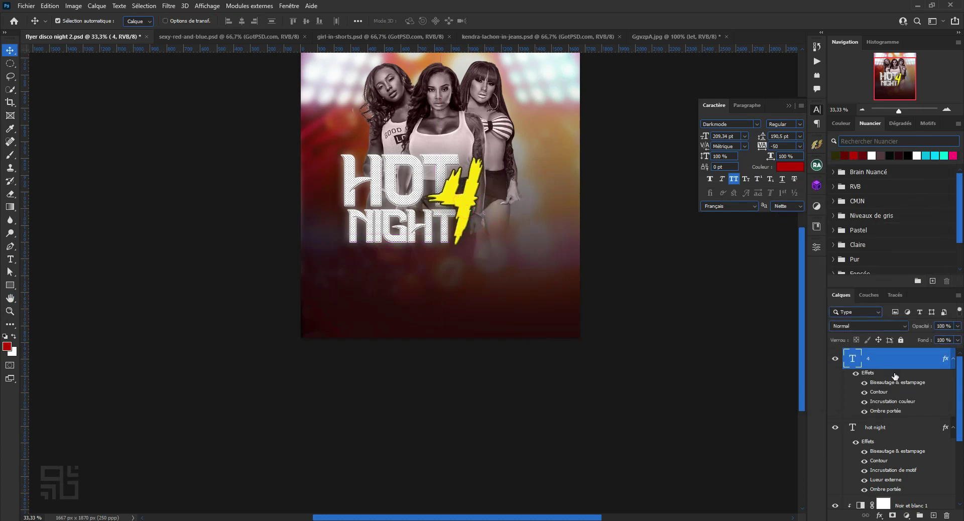
left_click(953, 358)
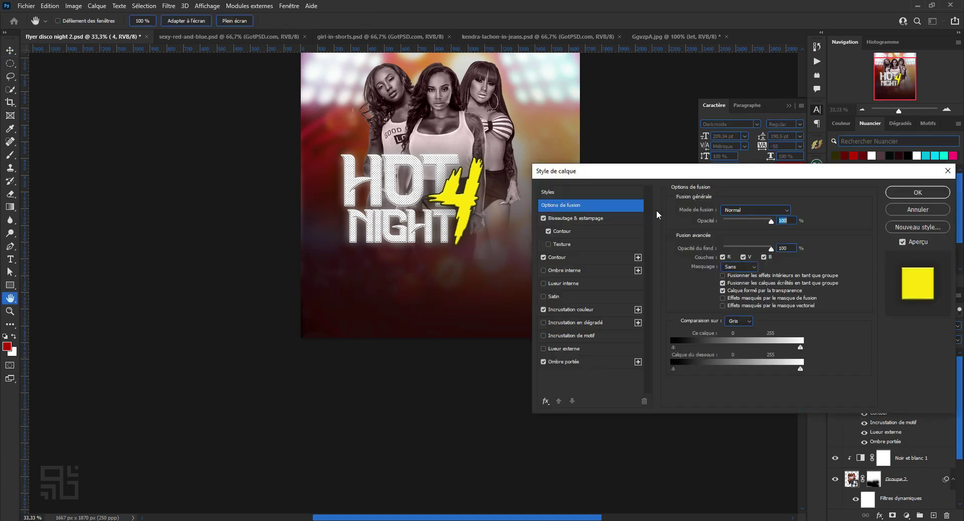
left_click(930, 210)
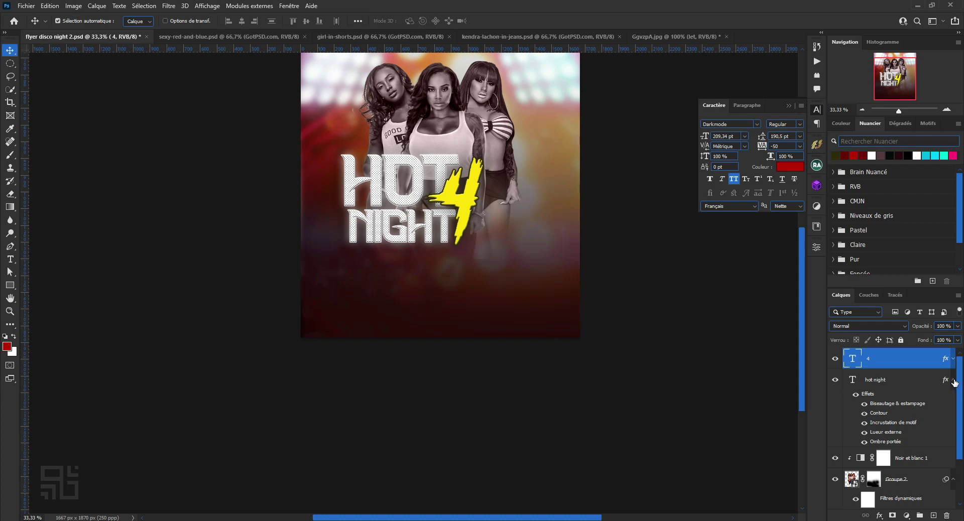
left_click(953, 380)
left_click(916, 381)
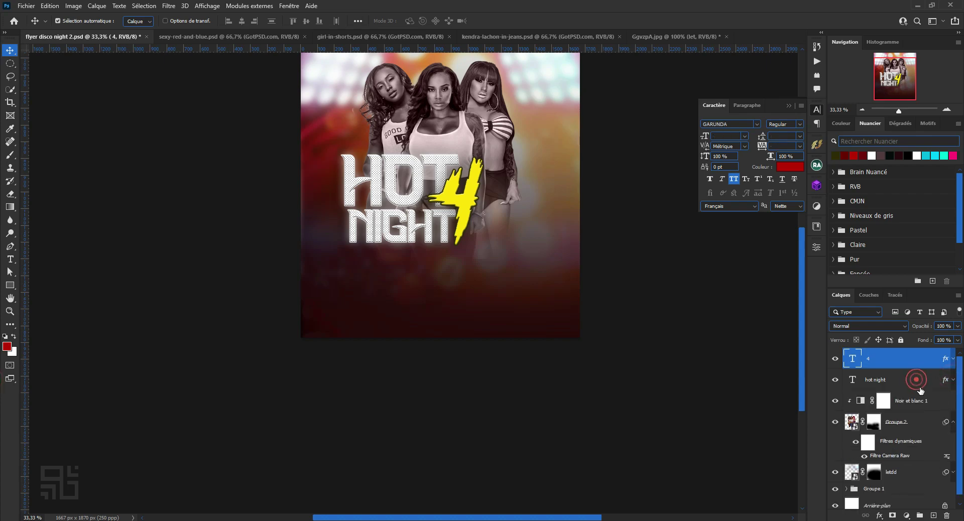
Duplicate the hot night layer and convert hot night copie into an objet dynamique.
left_click_drag(948, 391, 933, 516)
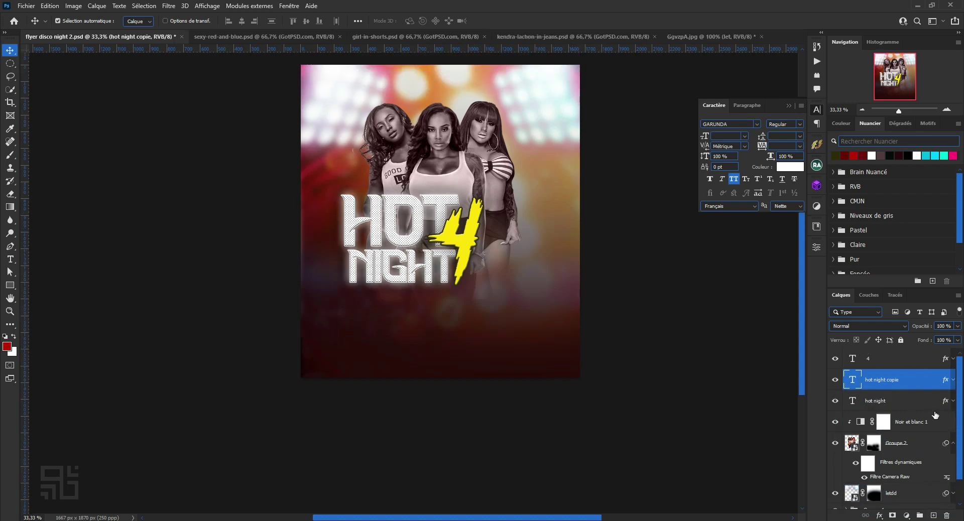
left_click(906, 361, "ctrl")
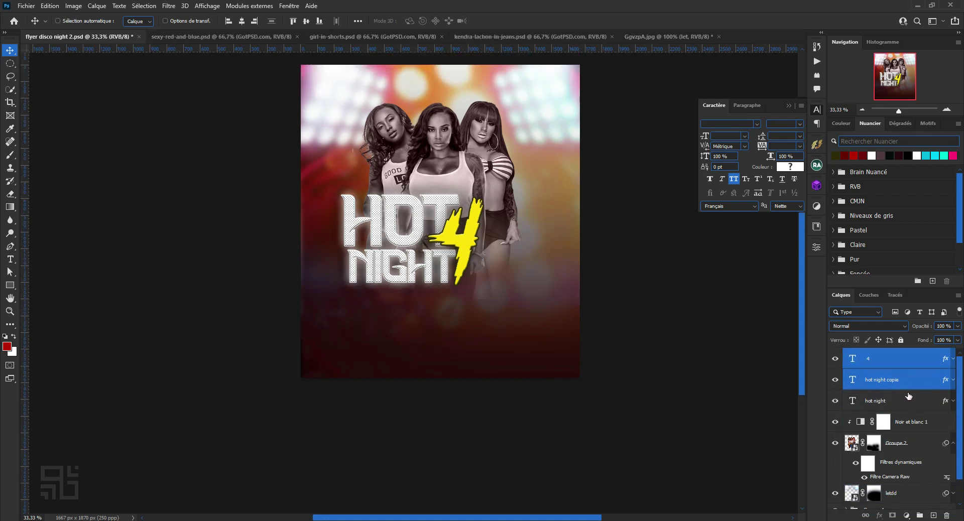
left_click(908, 389)
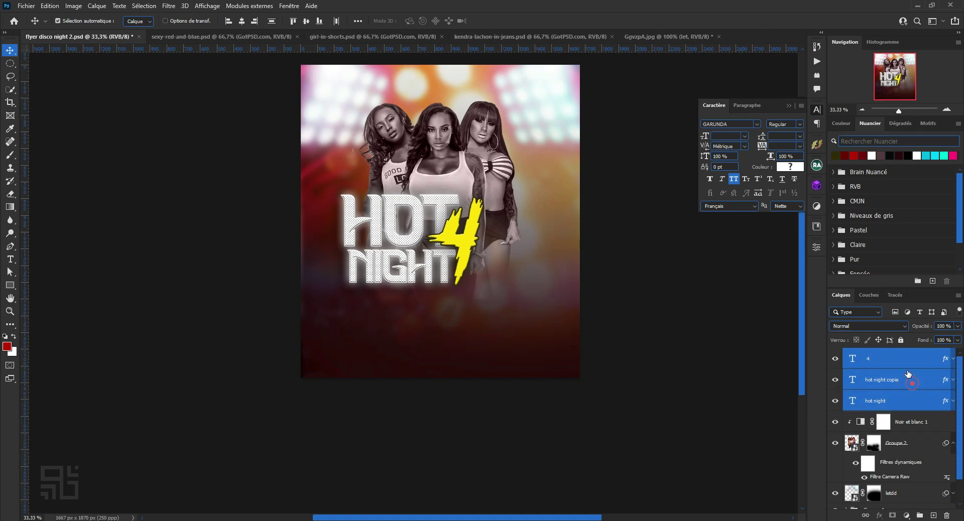
left_click(954, 380)
right_click(929, 390)
left_click(957, 386)
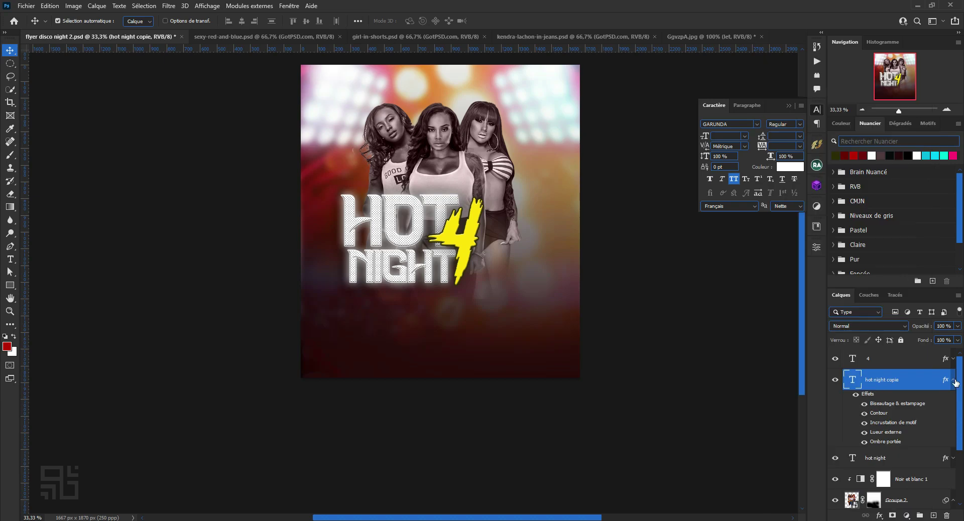
right_click(927, 385)
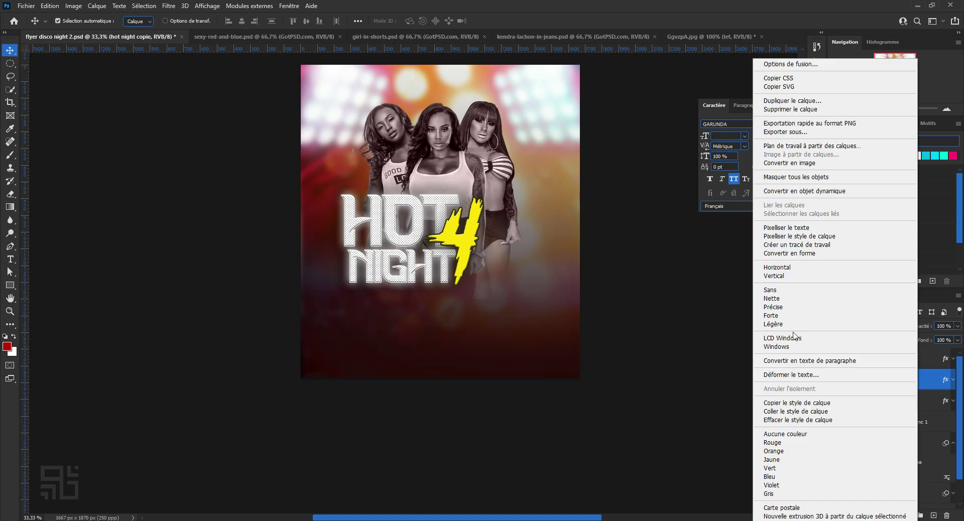
left_click(801, 191)
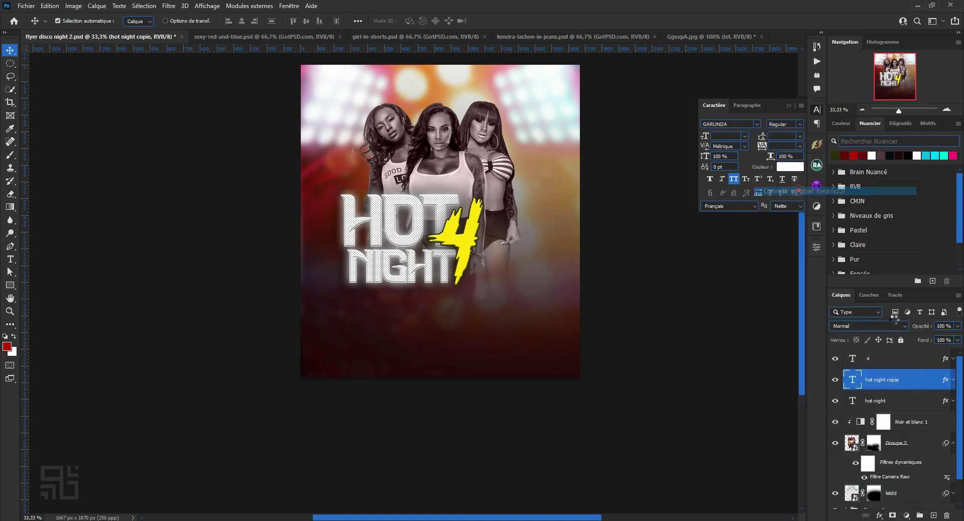
left_click(866, 328)
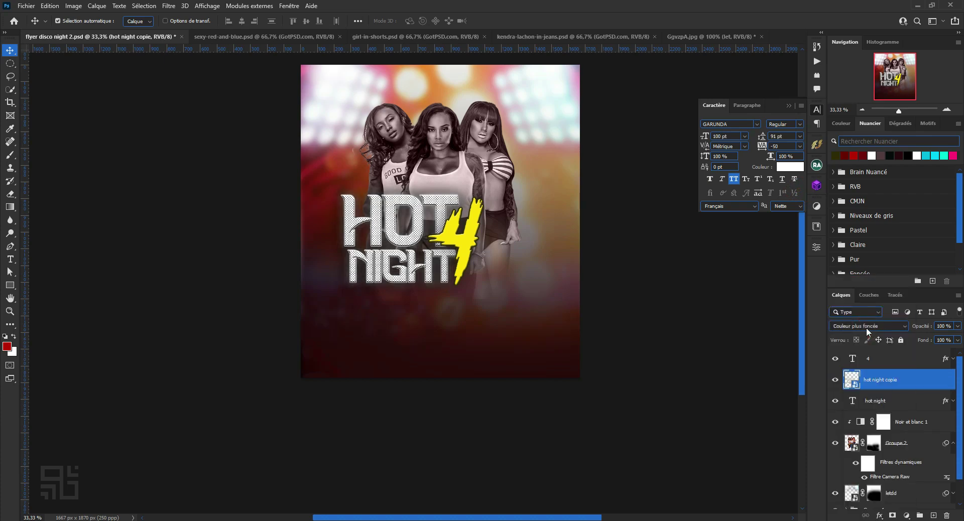
scroll(866, 328, "down", 6)
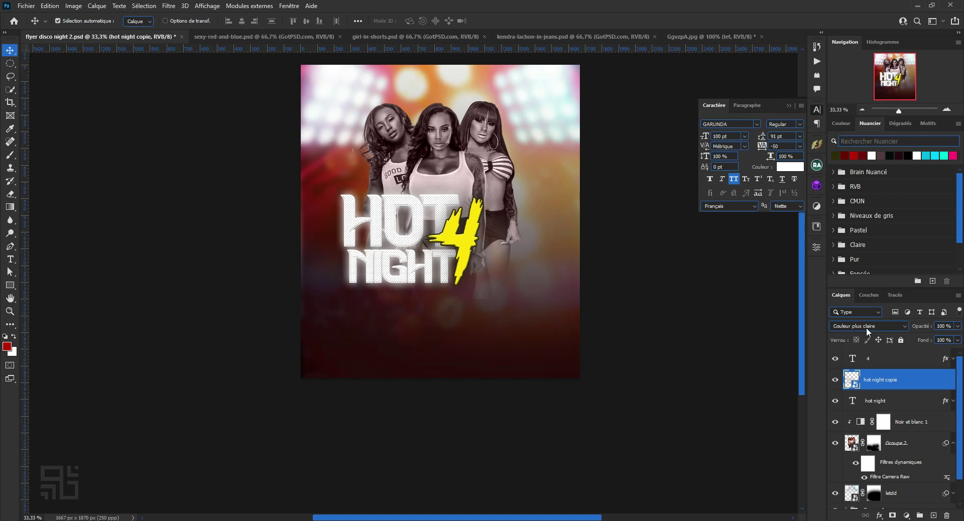
left_click(866, 327)
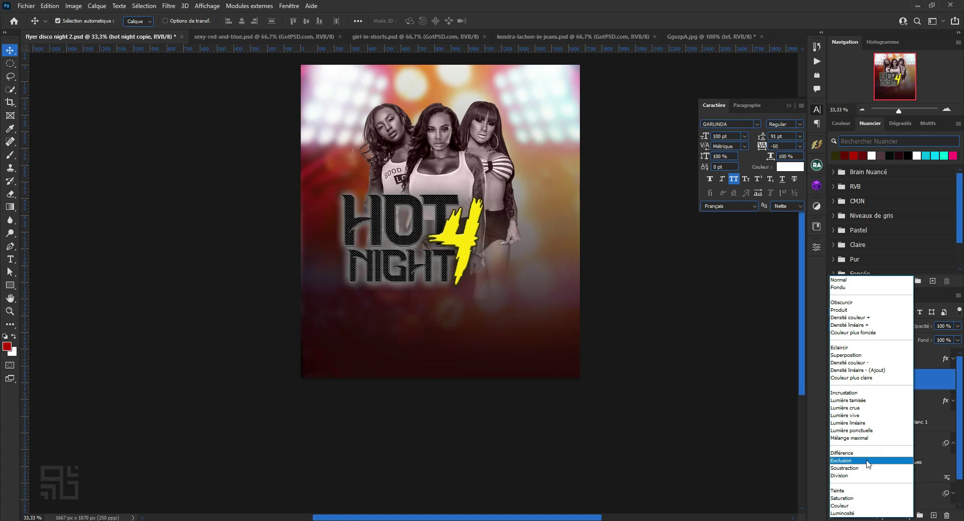
left_click(783, 276)
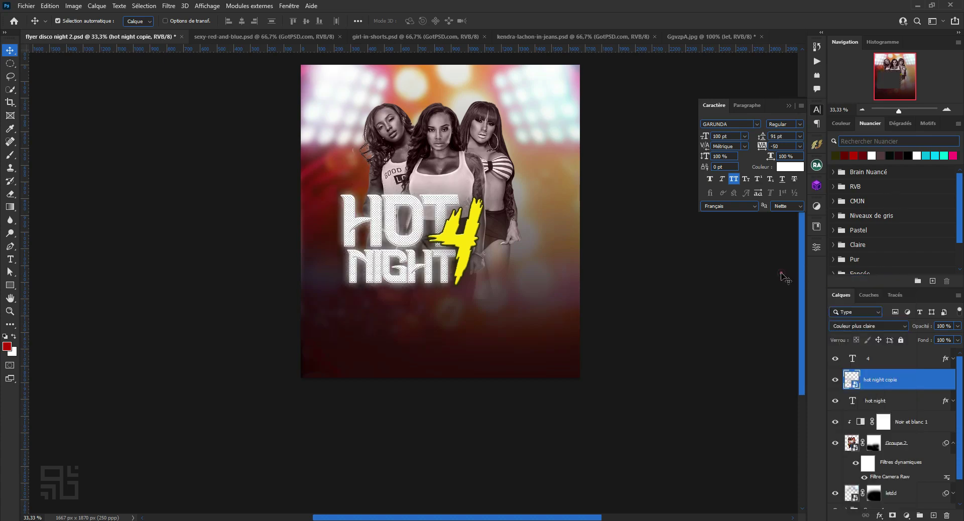
left_click(873, 325)
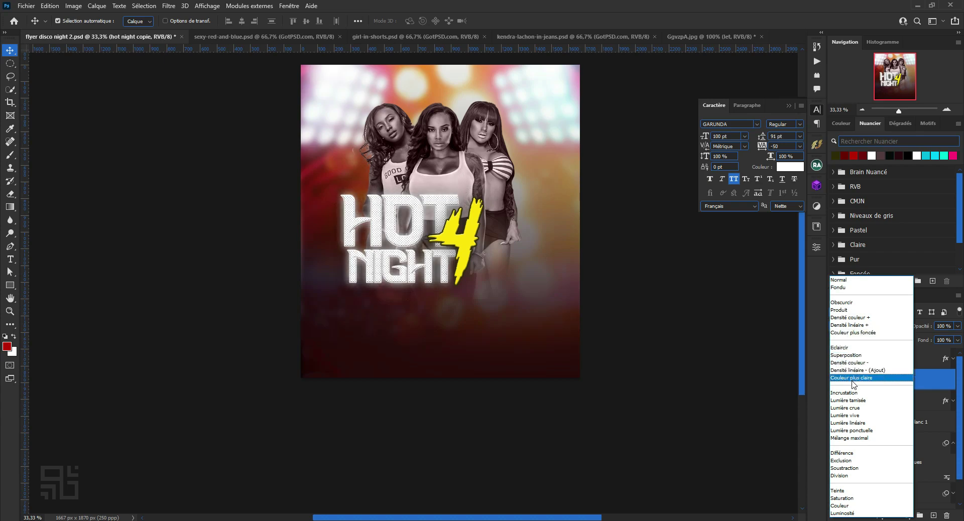
left_click(855, 416)
left_click(866, 325)
left_click(858, 282)
left_click(696, 288)
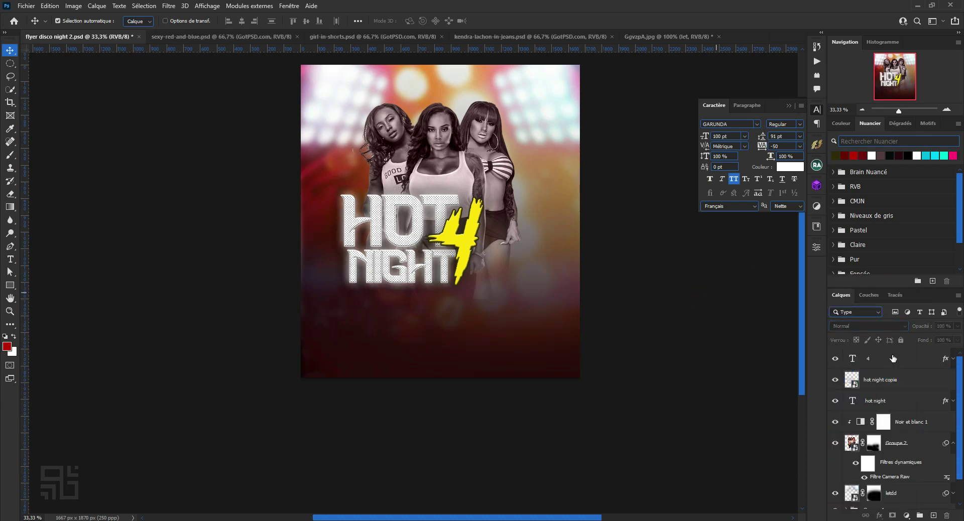
Group hot night and hot night copie into Groupe 3 and convert it to a smart object.
left_click(947, 363)
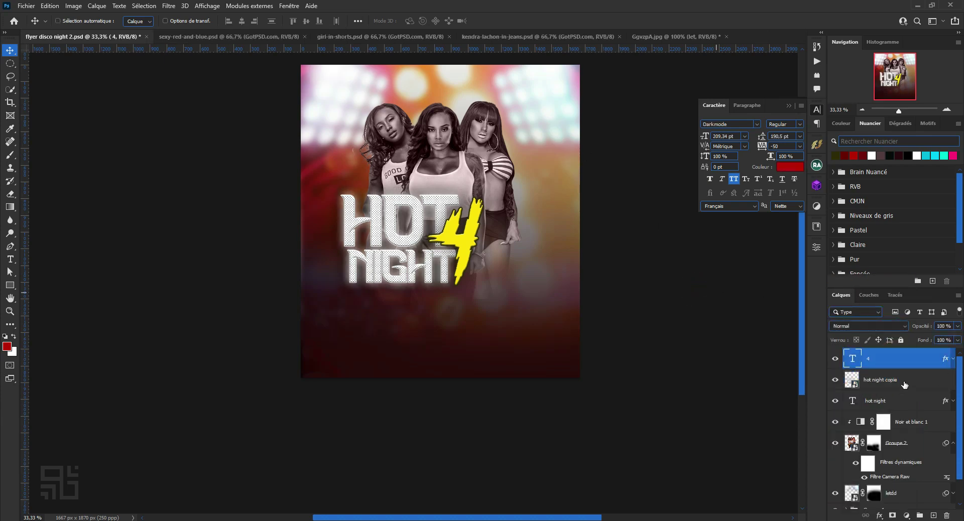
left_click(909, 405, "shift")
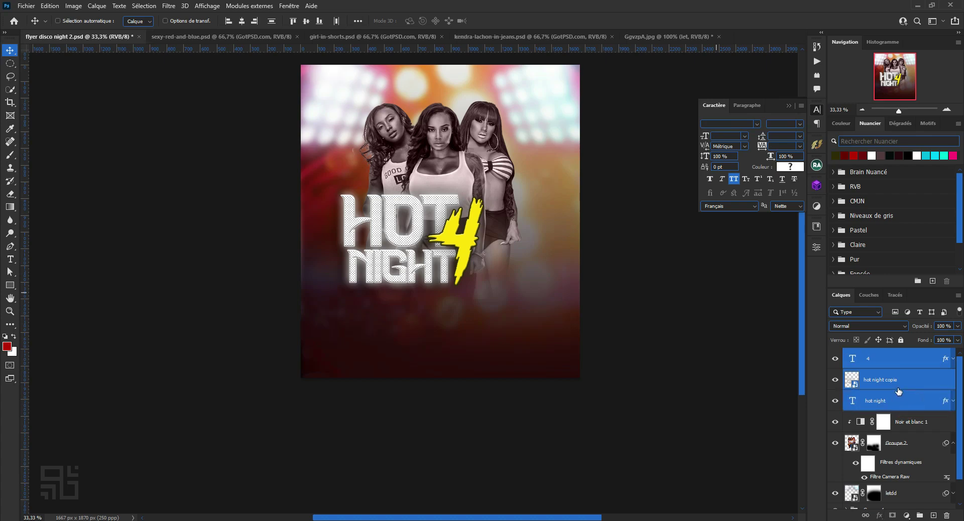
left_click(914, 381)
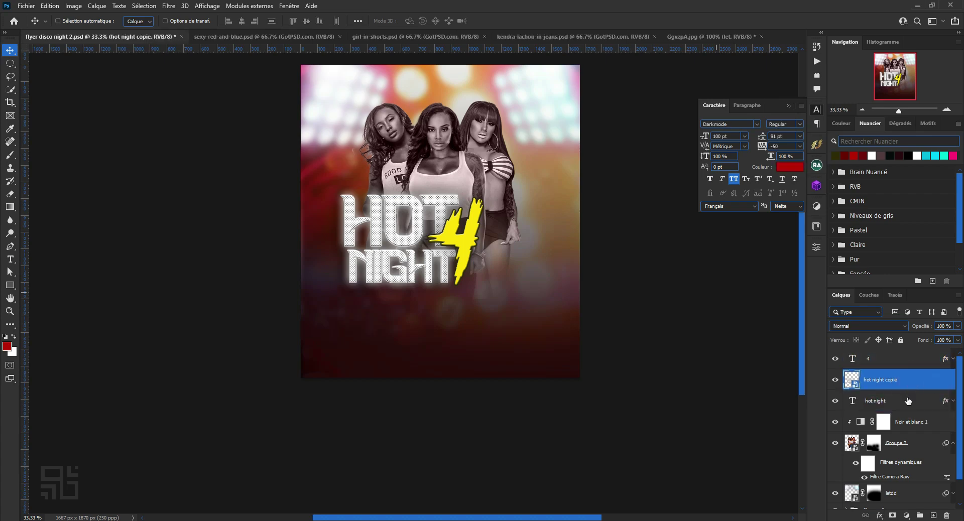
left_click(906, 402, "shift")
key("ctrl+g")
right_click(905, 375)
left_click(814, 244)
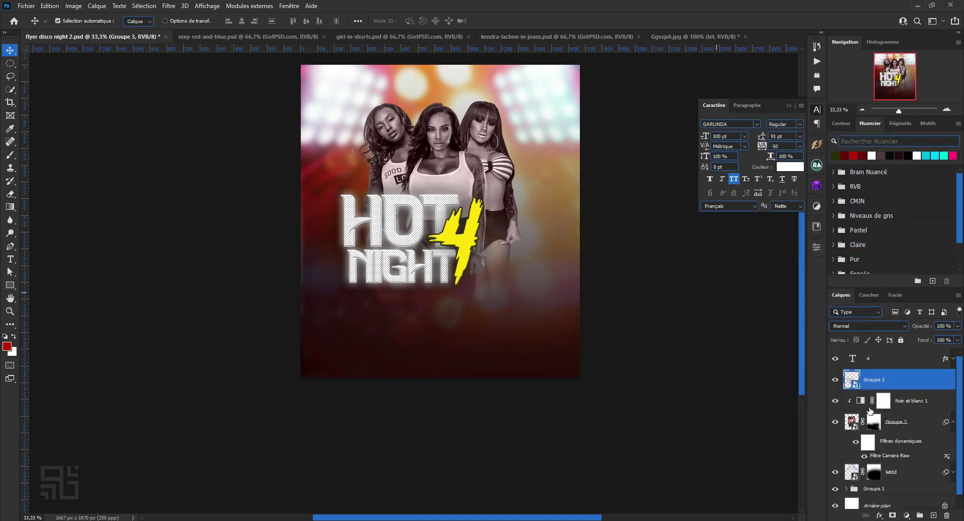
Group the 4 layer together with Groupe 3 using Ctrl+G.
left_click(879, 360)
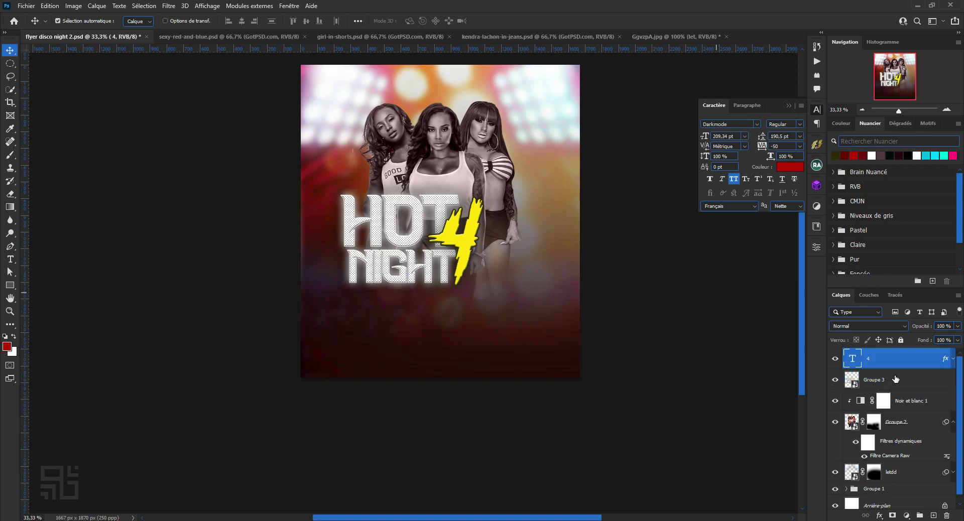
left_click(889, 377)
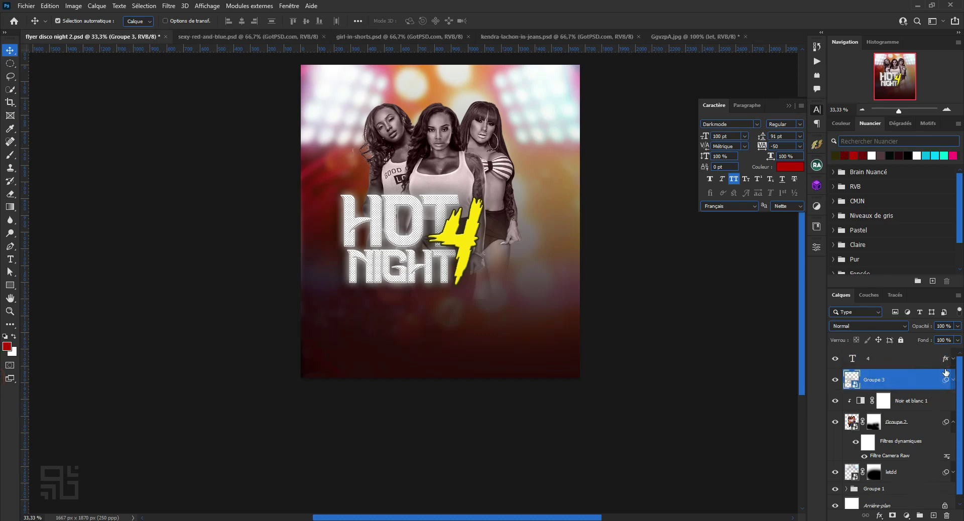
left_click(952, 359)
left_click(952, 359)
left_click(923, 363, "ctrl")
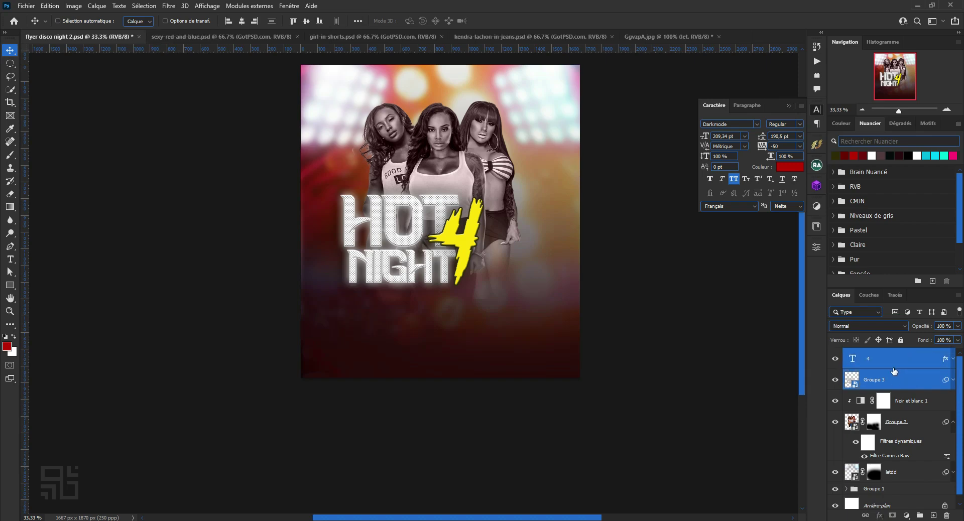
key("ctrl+g")
Try converting Groupe 4 to a smart object, then undo the conversion.
left_click(835, 359)
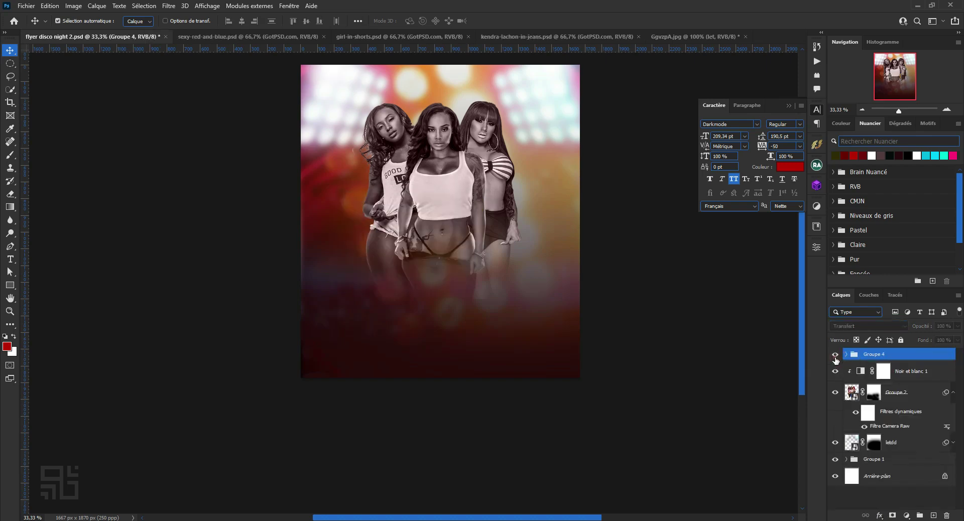
key("ctrl")
key("ctrl+alt+shift+s")
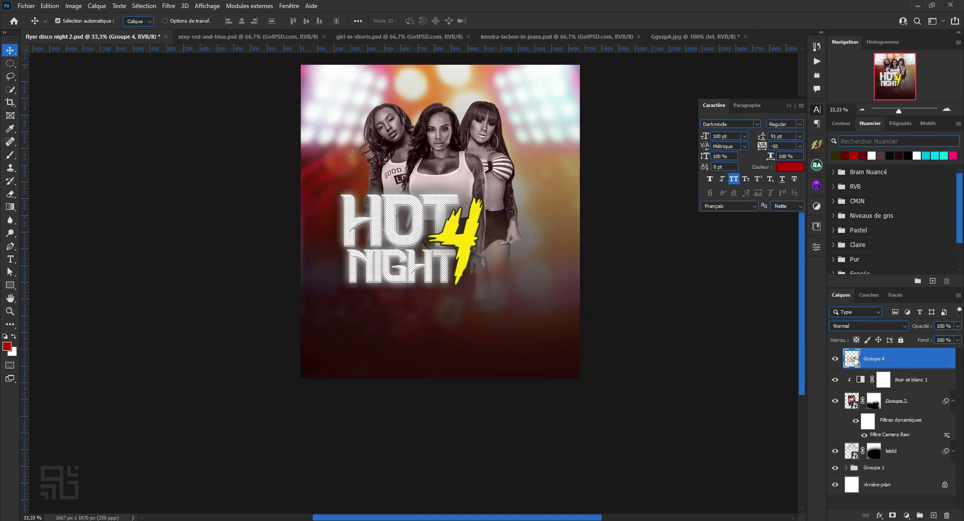
key("ctrl+z")
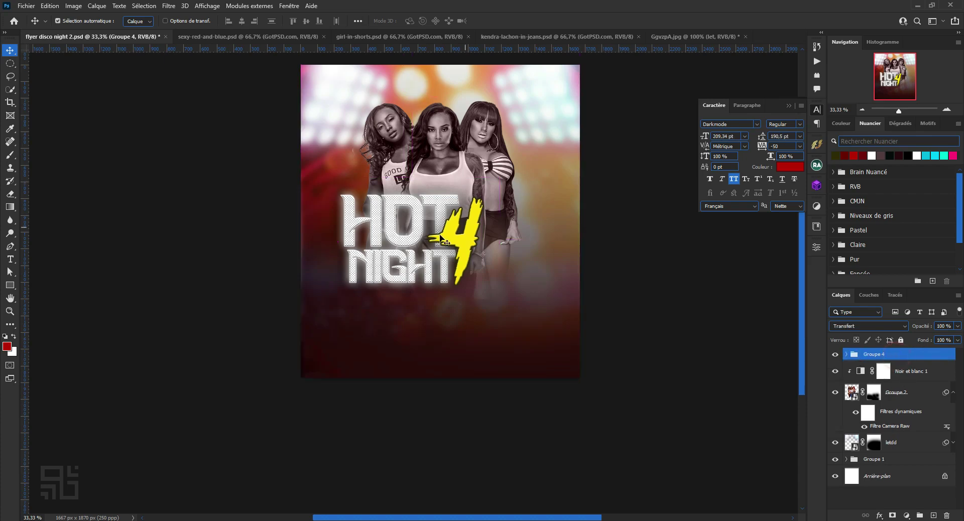
left_click(846, 354)
left_click(847, 354)
Free-transform Groupe 4 to shift the HOT NIGHT 4 title lower and right.
key("ctrl+t")
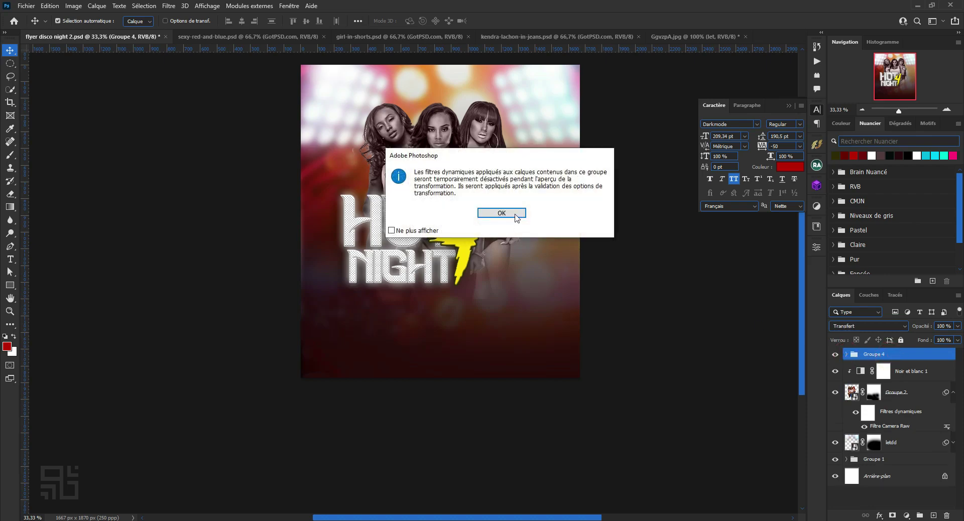
left_click(516, 216)
left_click_drag(414, 245, 443, 263)
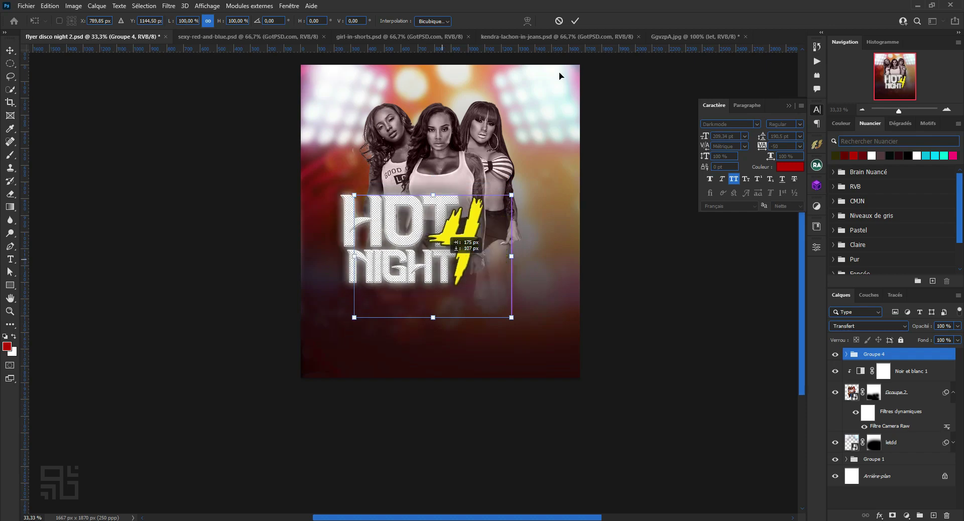
left_click(575, 21)
left_click(613, 271)
left_click(522, 274)
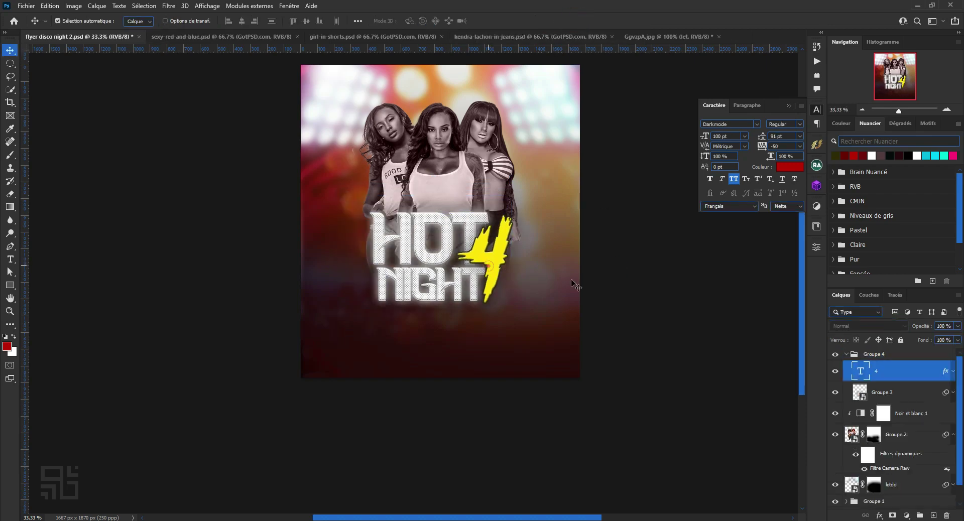
Copy the 4 layer's style and paste it onto Groupe 3.
right_click(909, 372)
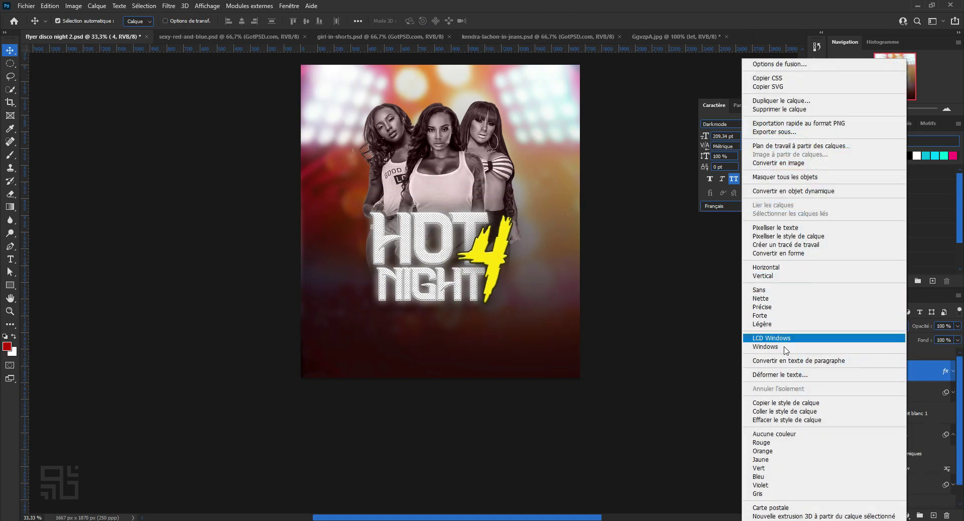
left_click(785, 405)
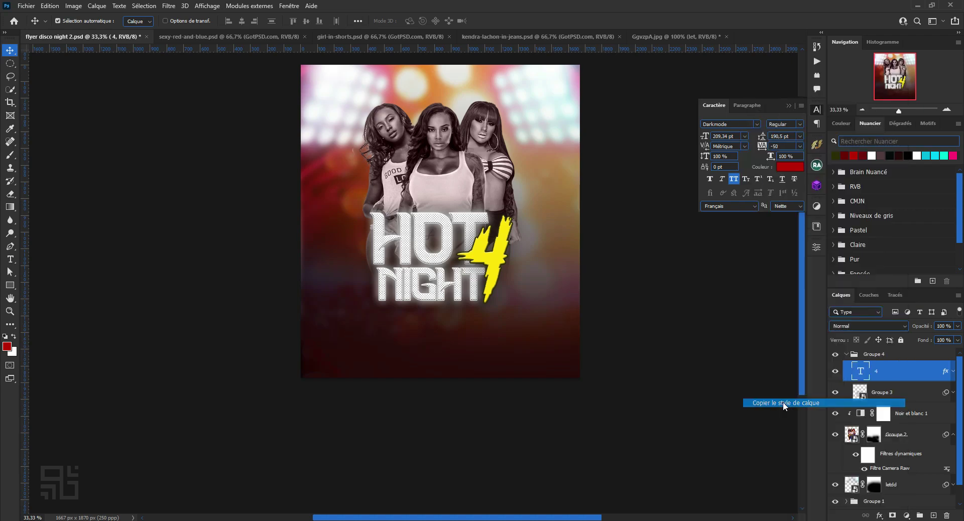
right_click(891, 392)
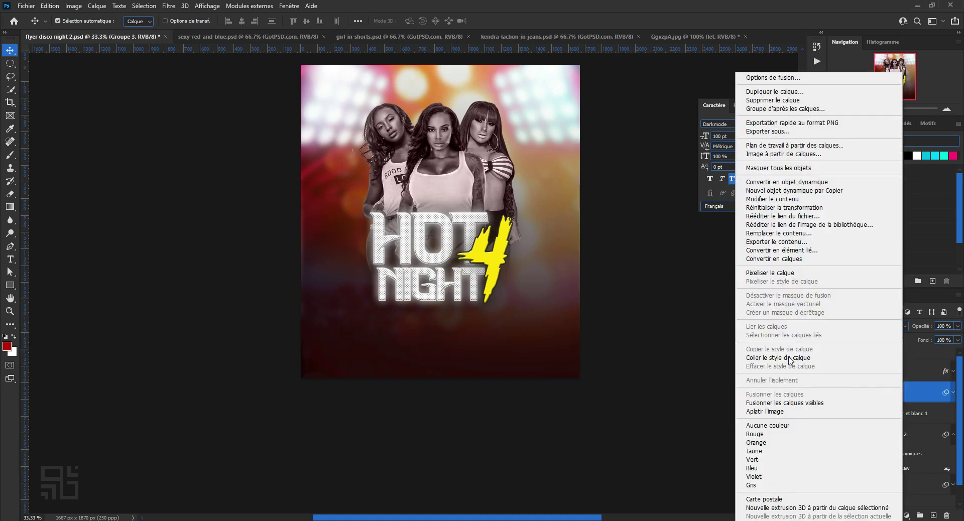
left_click(793, 358)
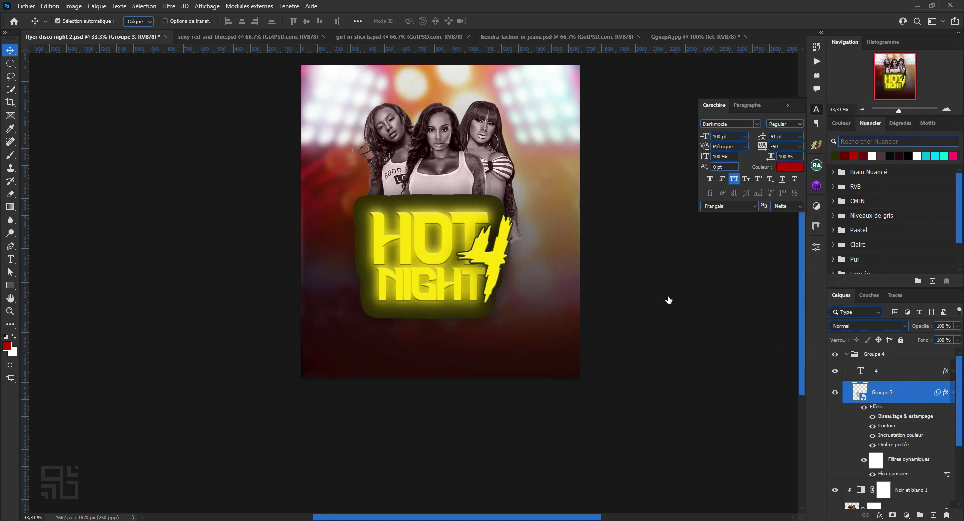
Discard the Groupe 3 style edits and apply Effacer le style de calque to it.
left_click(544, 311)
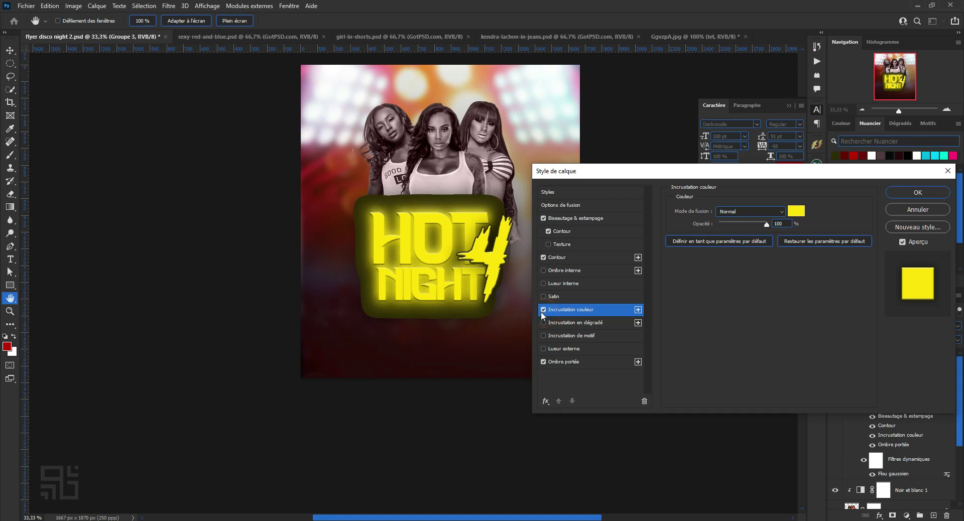
left_click(543, 310)
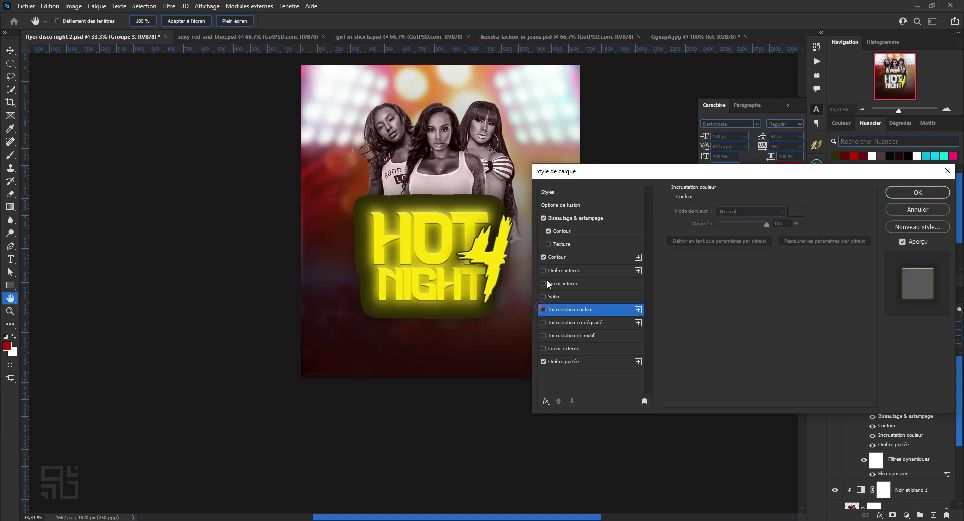
left_click(550, 231)
left_click(544, 218)
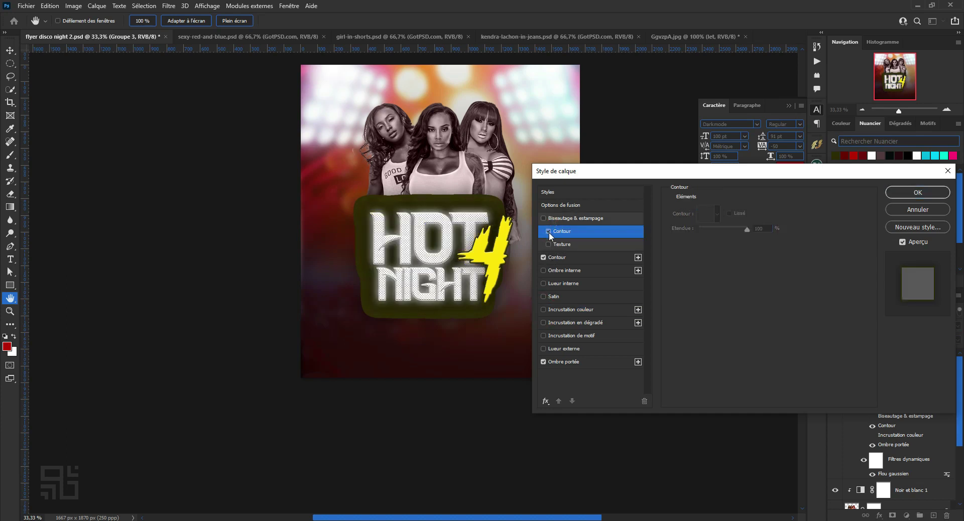
left_click(543, 257)
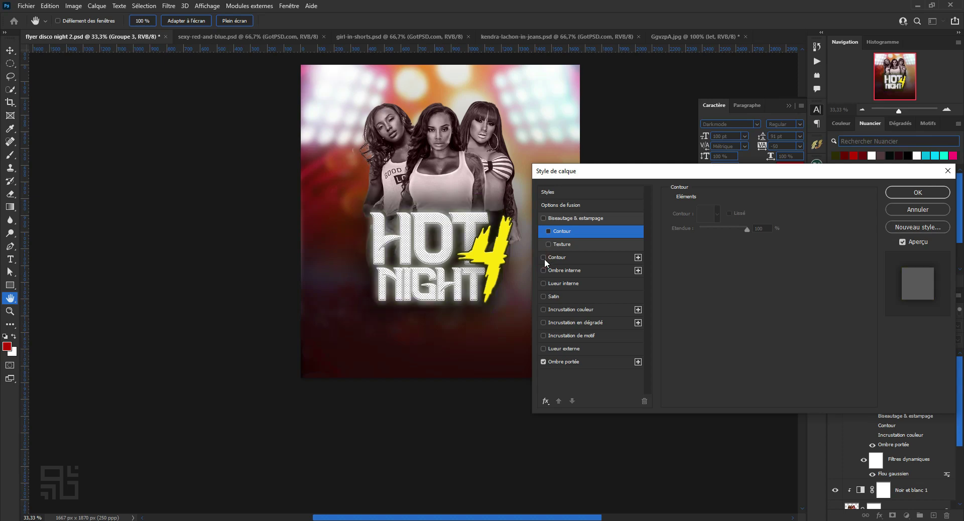
left_click(543, 362)
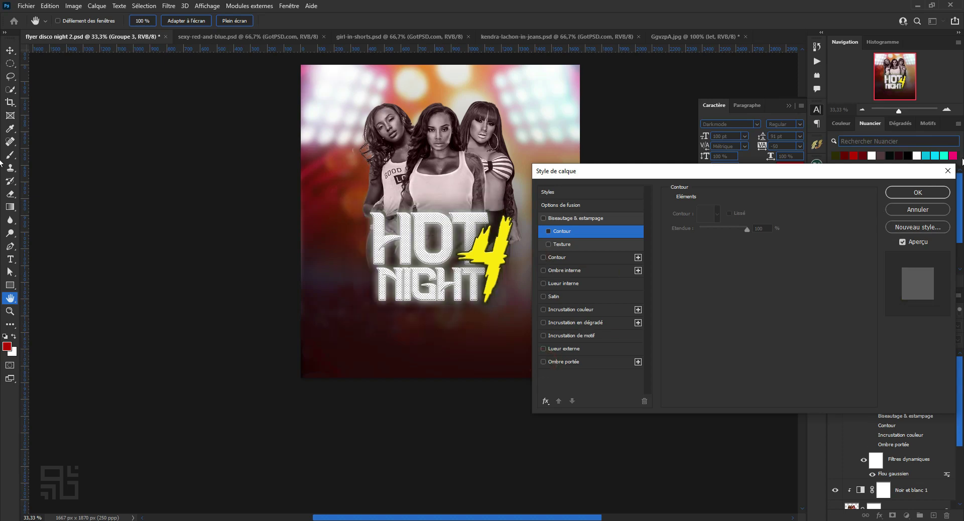
left_click(918, 209)
right_click(915, 400)
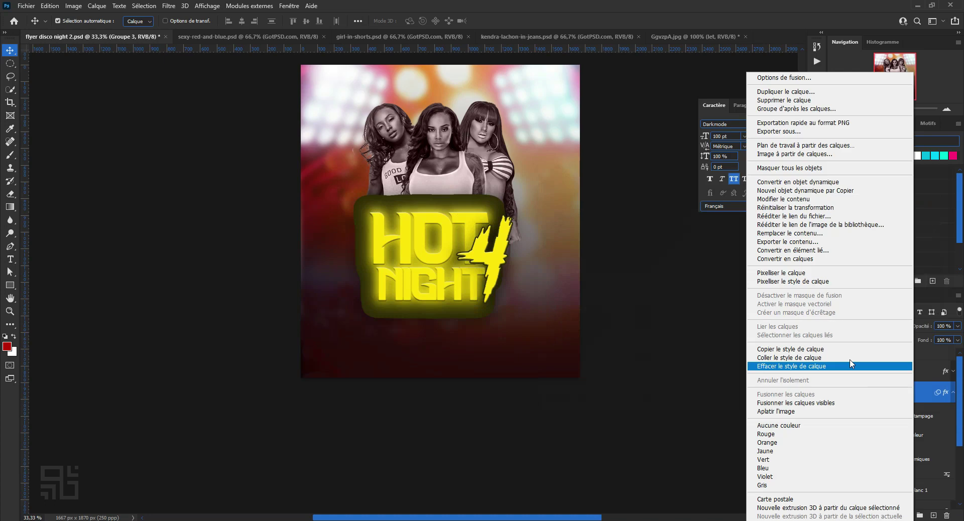
left_click(813, 363)
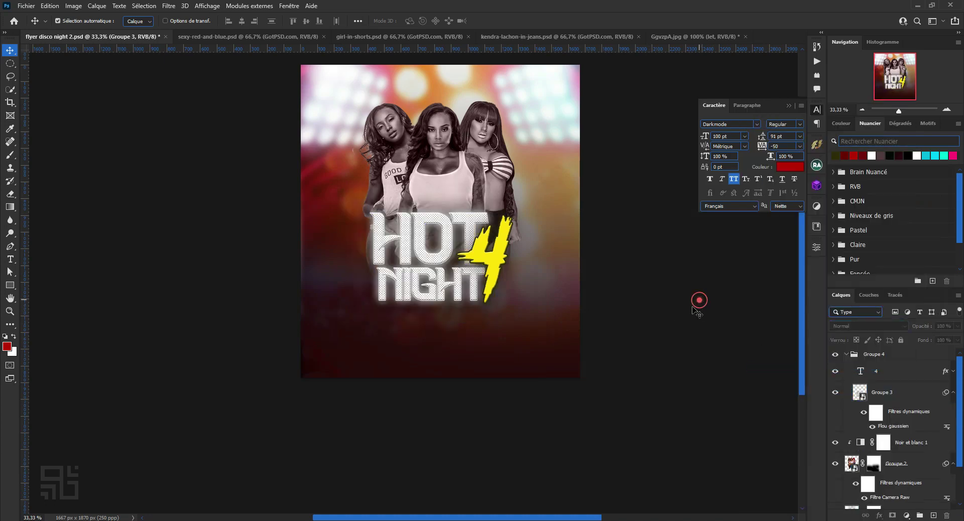
Collapse Groupe 4 and toggle the letdd layer's visibility to check it.
left_click(892, 356)
left_click(848, 355)
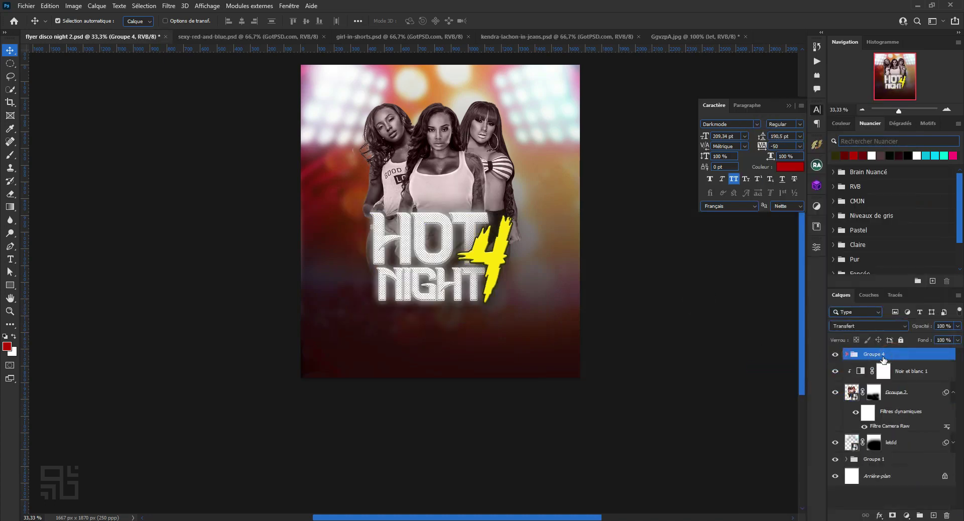
left_click(909, 393)
scroll(897, 468, "down", 1)
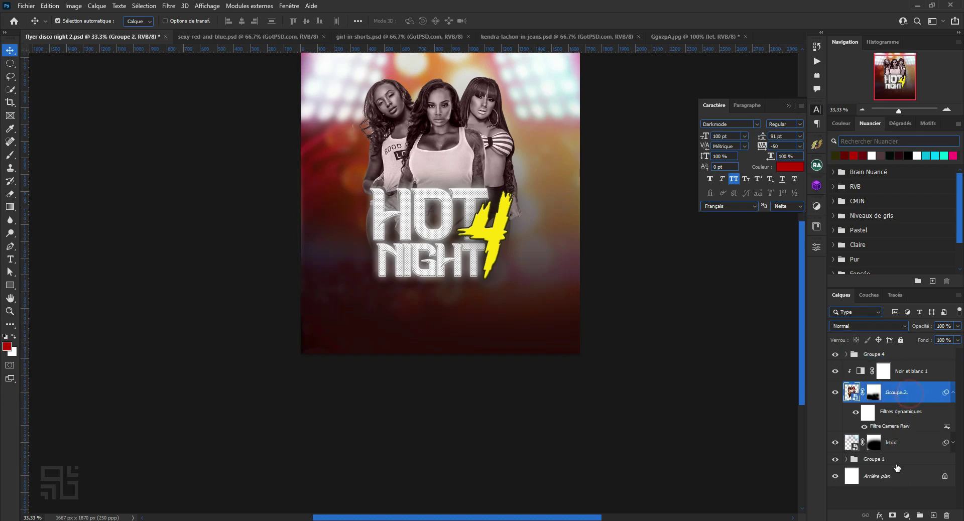
left_click(922, 442)
left_click(836, 443)
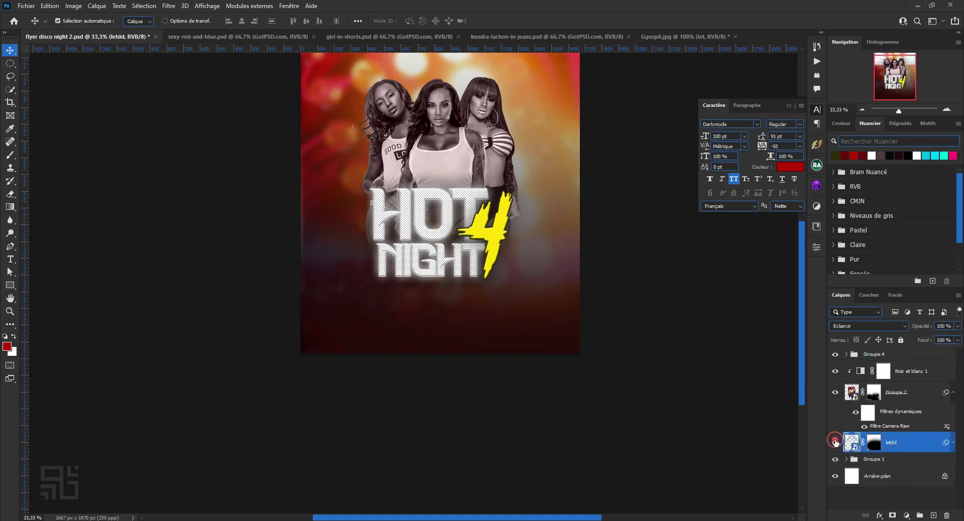
left_click(835, 442)
Duplicate and merge Groupe 1, move the copy to the top, and try Éclaircir blending.
left_click(920, 461)
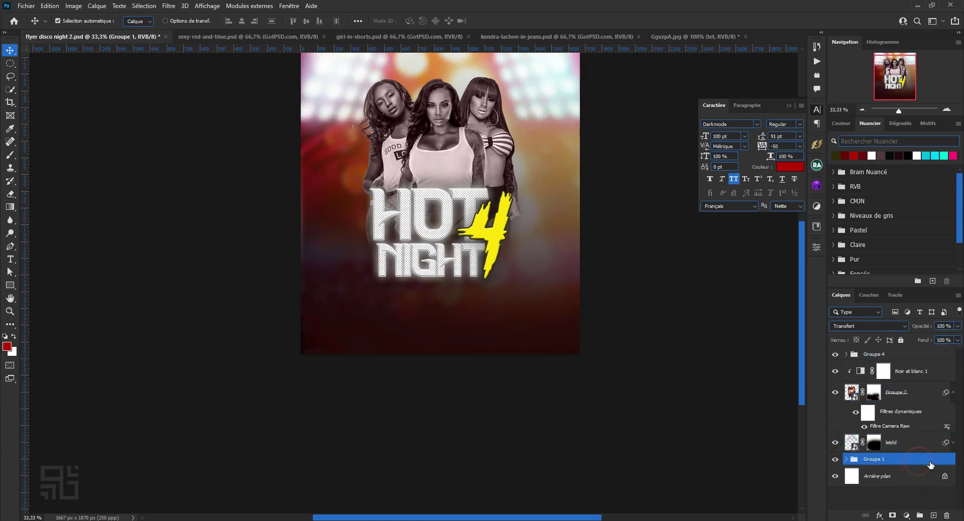
key("ctrl+j")
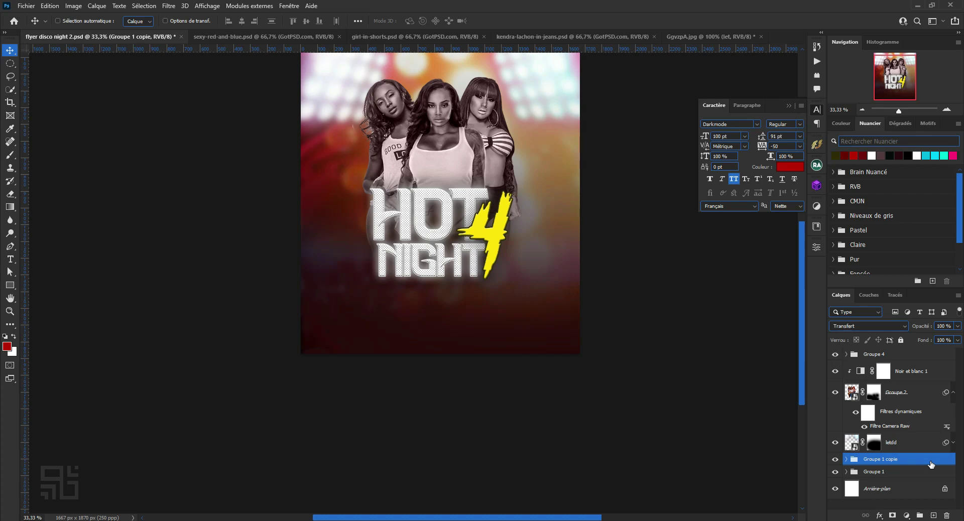
key("ctrl+e")
left_click_drag(921, 468, 915, 351)
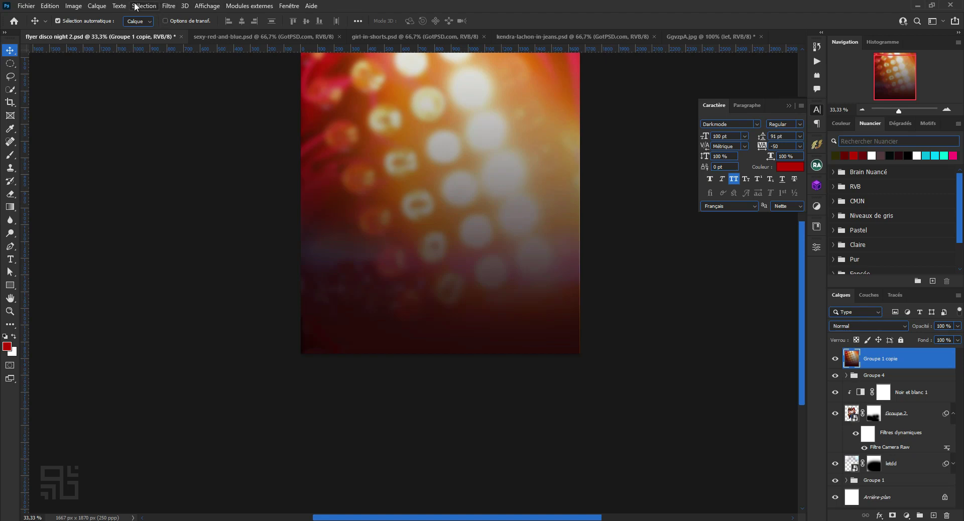
left_click(882, 324)
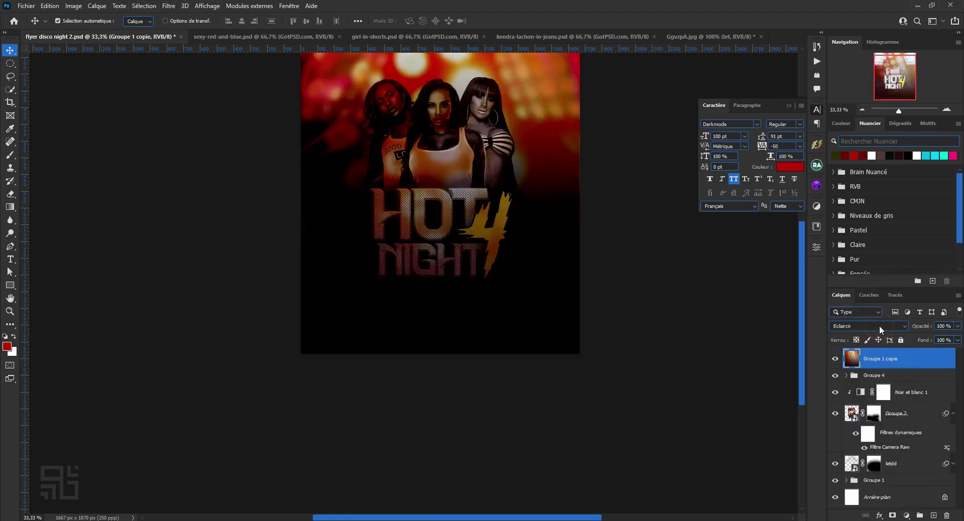
Switch Groupe 1 copie's blend mode to Incrustation, keeping that layer selected.
scroll(878, 326, "down", 1)
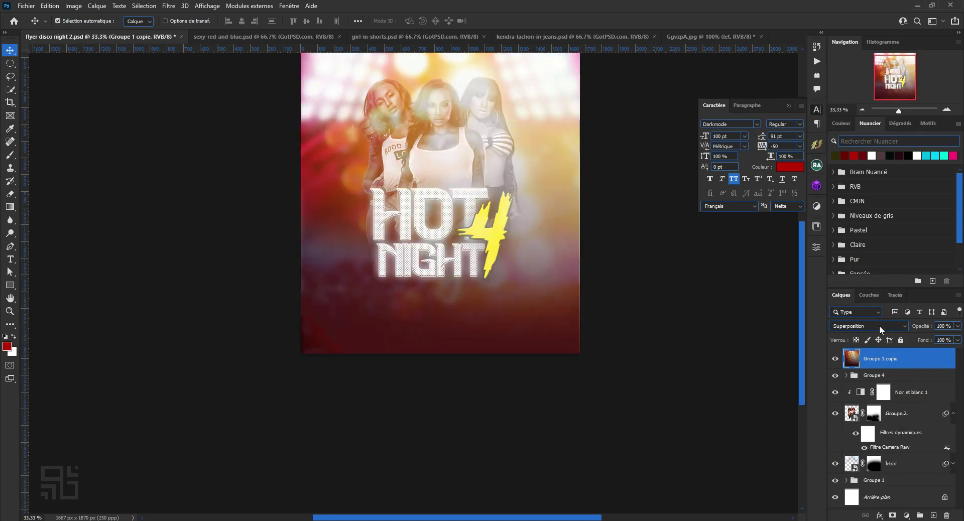
scroll(879, 325, "up", 1)
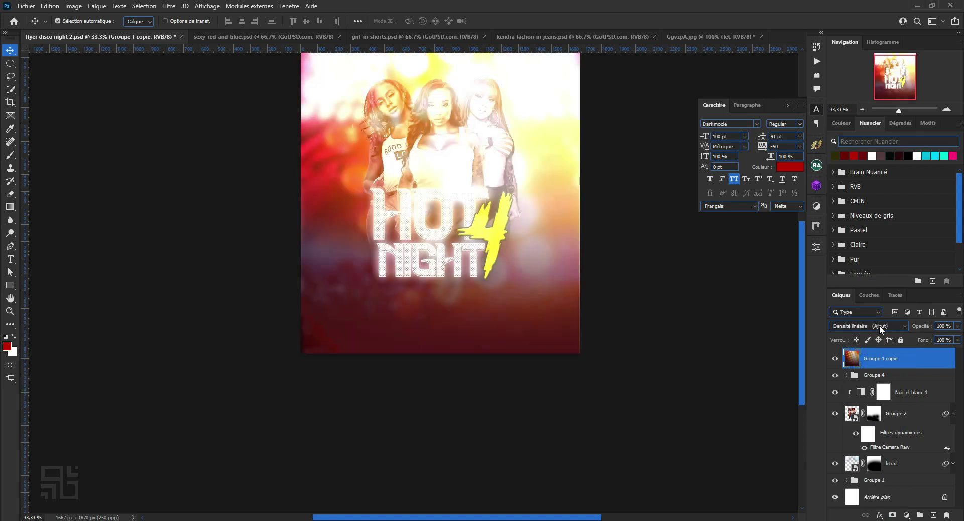
scroll(879, 326, "down", 1)
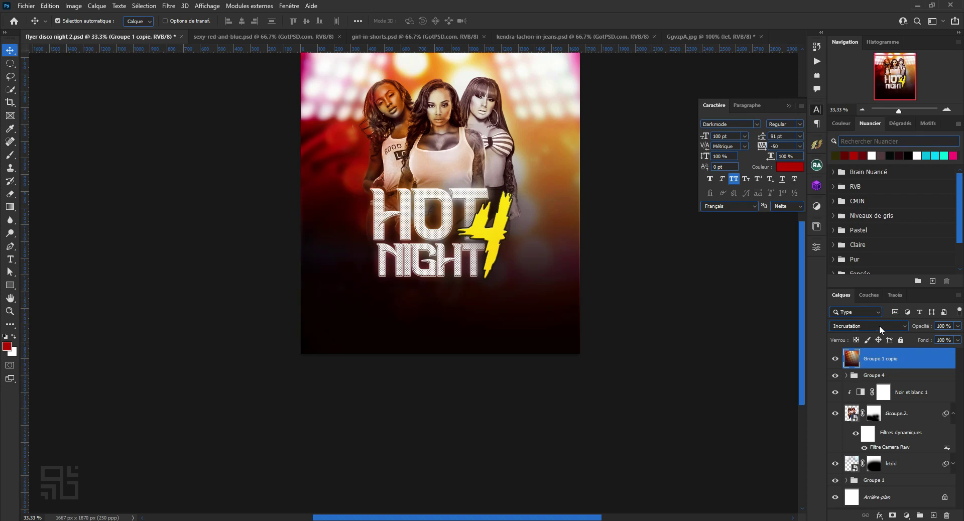
left_click(625, 243)
scroll(653, 246, "up", 1)
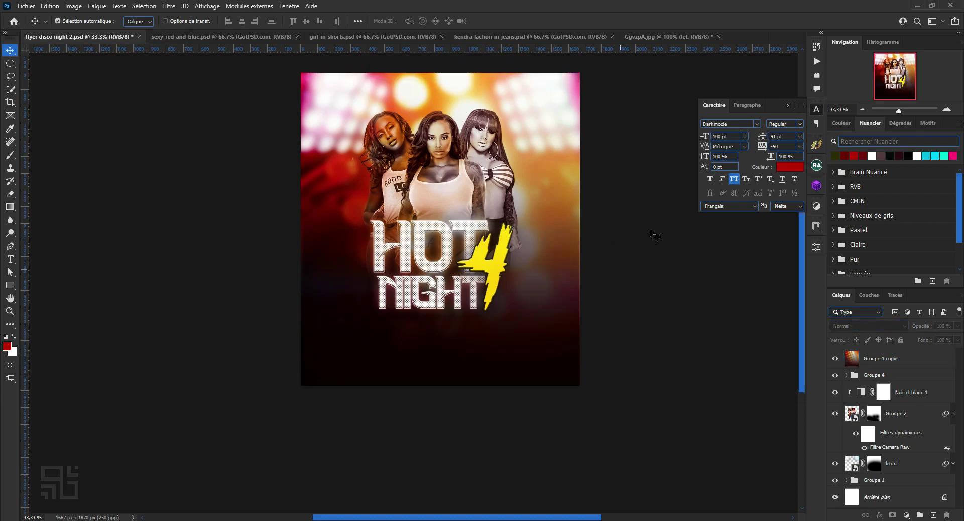
left_click(892, 362)
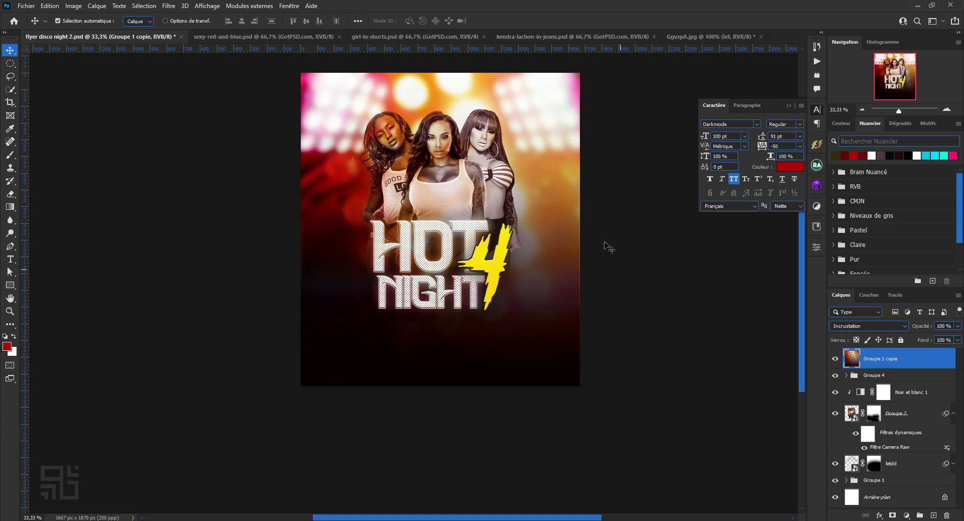
Apply a 2,3-pixel Gaussian blur to the Groupe 1 copie layer.
left_click(169, 5)
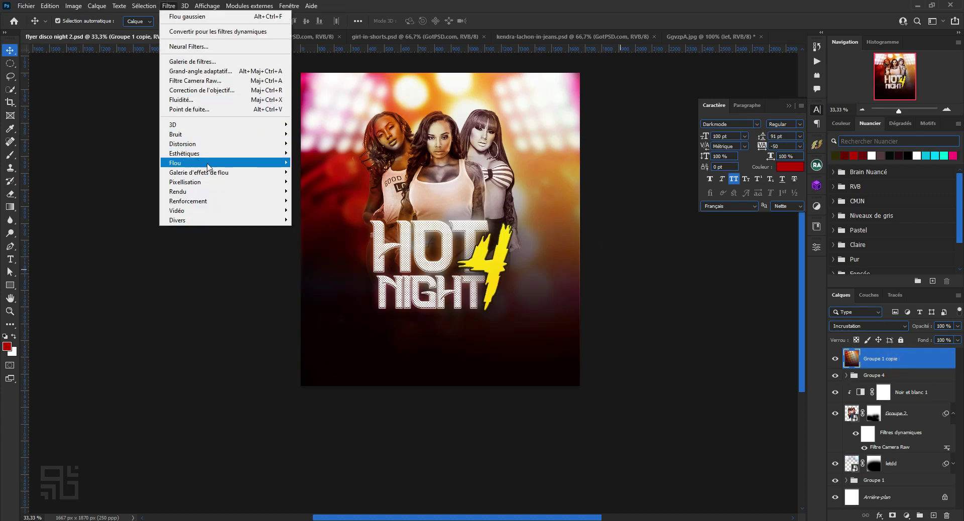
mouse_move(175, 163)
left_click(335, 211)
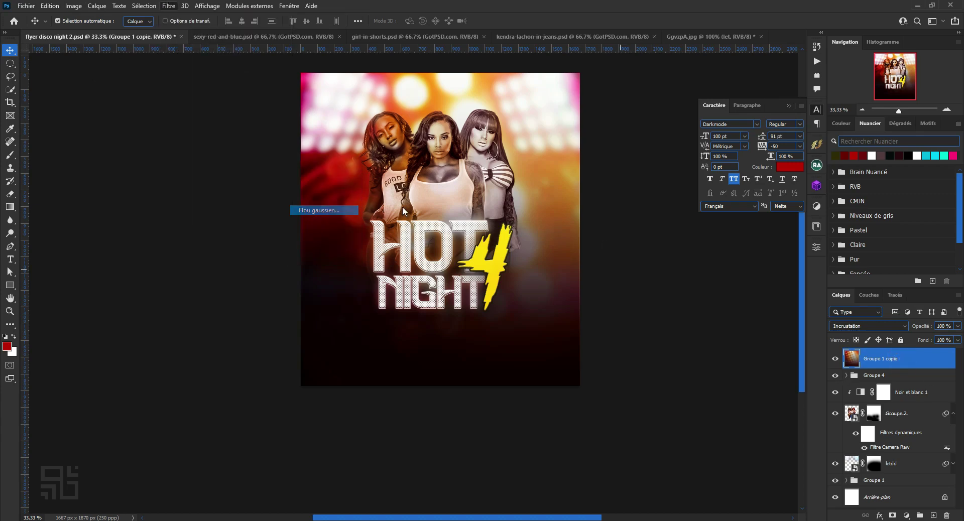
left_click_drag(665, 271, 705, 211)
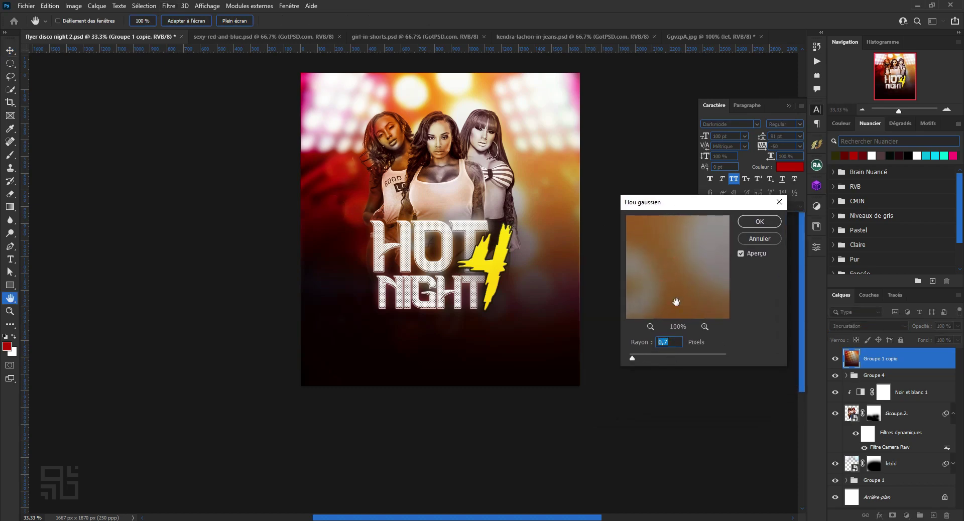
left_click_drag(632, 358, 650, 358)
left_click(760, 222)
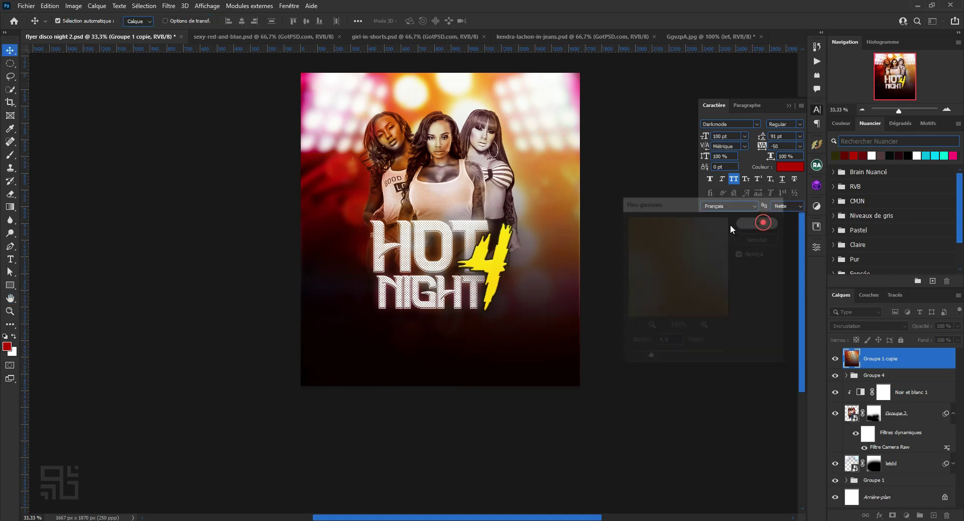
left_click(646, 242)
left_click(678, 300)
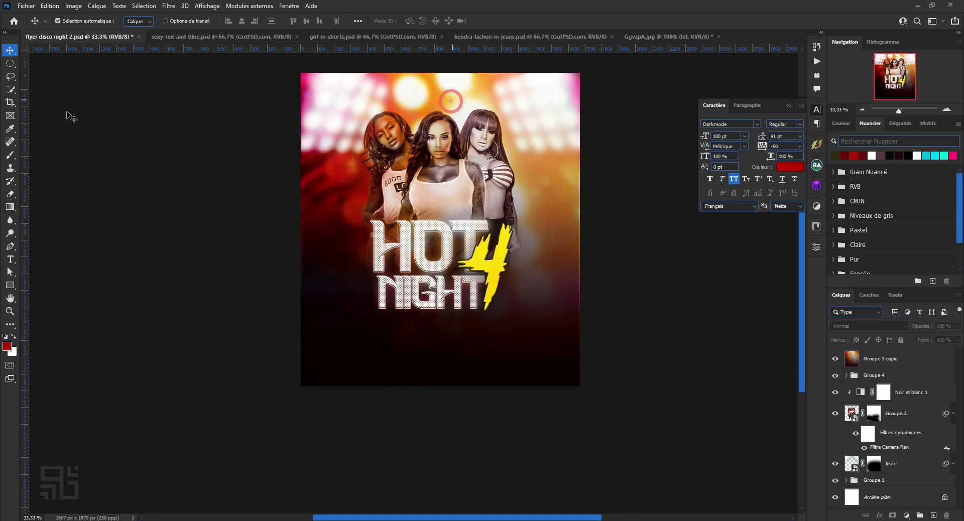
Add a text layer at the flyer's top with the pasted presenting line in Montserrat Bold.
left_click(11, 260)
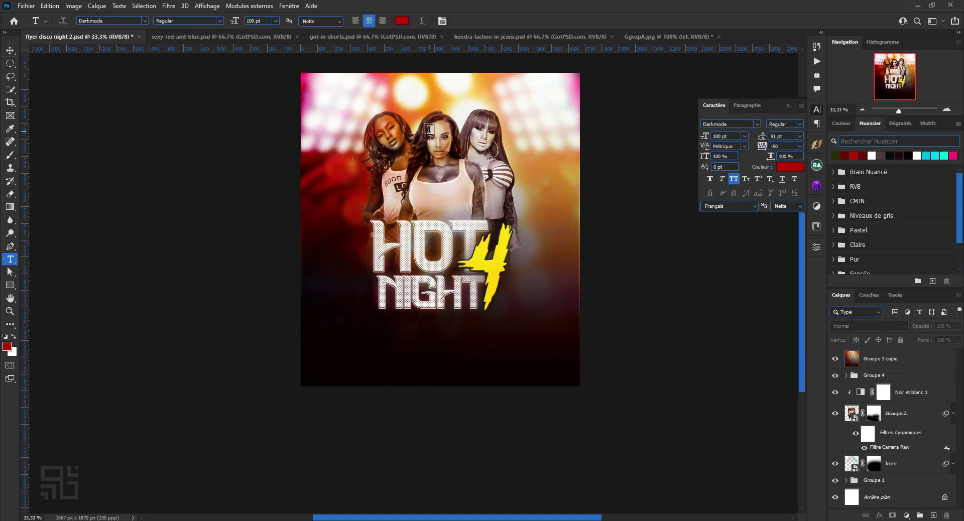
left_click(361, 92)
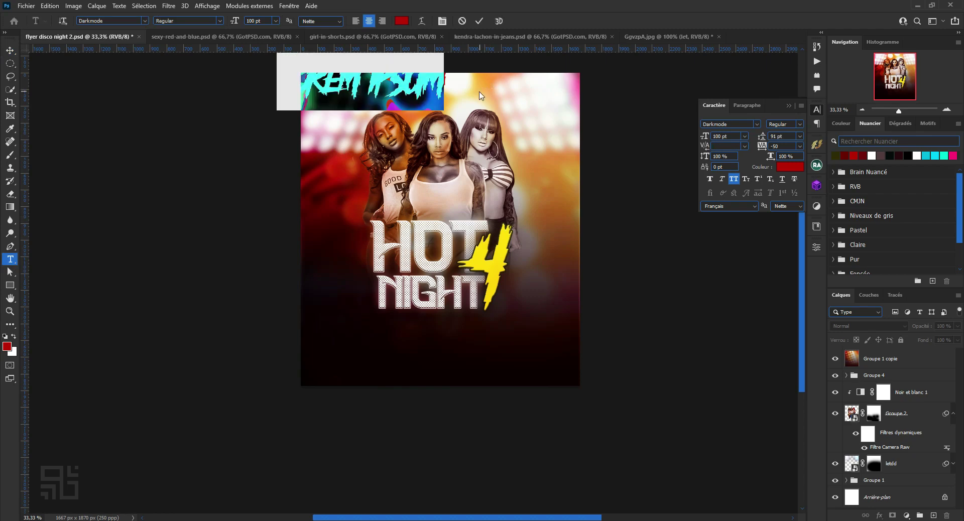
key("ctrl+v")
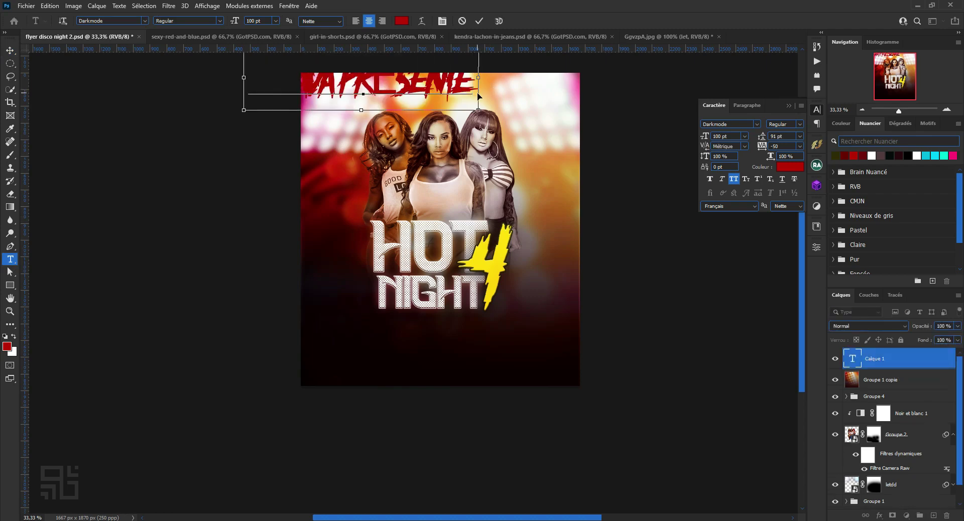
key("ctrl+a")
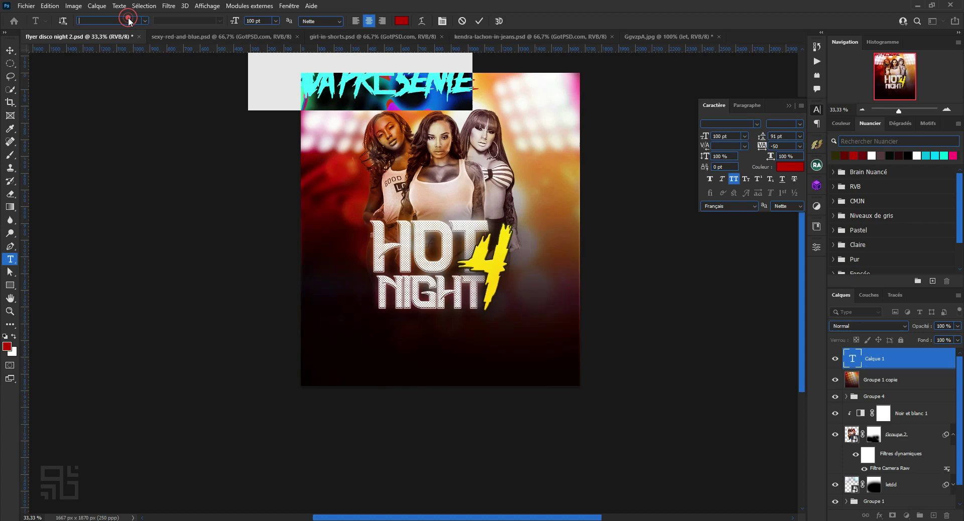
left_click(129, 21)
type("mont")
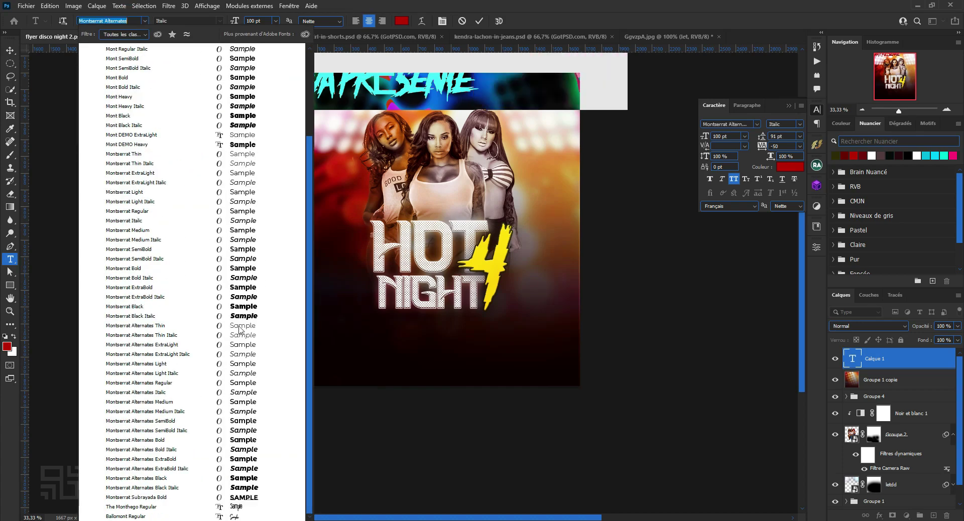
left_click(238, 270)
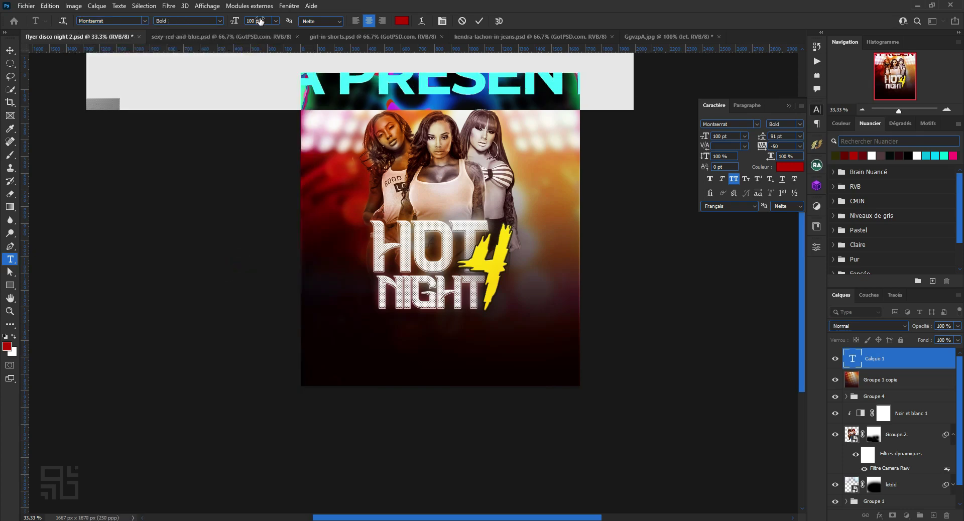
Set the label to 16 pt, commit it, and colour it black.
type("14")
key("Return")
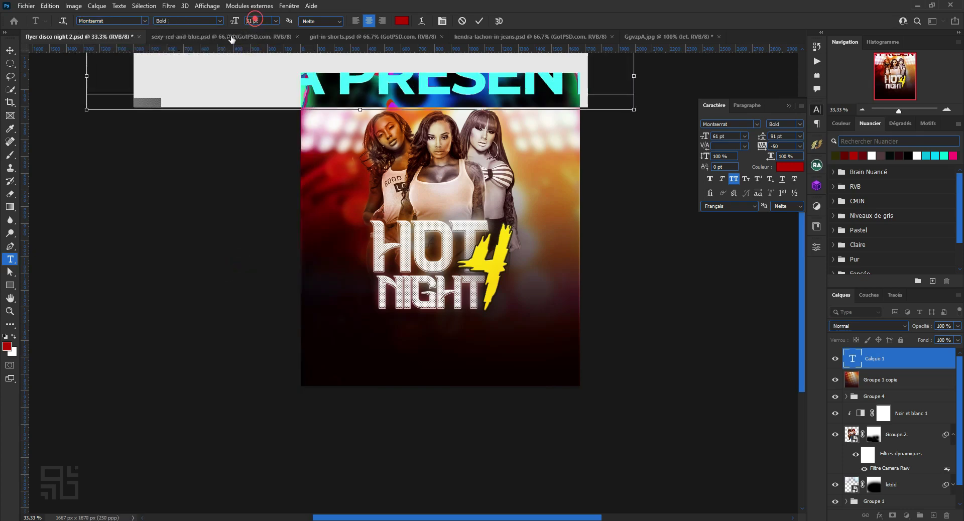
type("16")
key("Return")
left_click(478, 20)
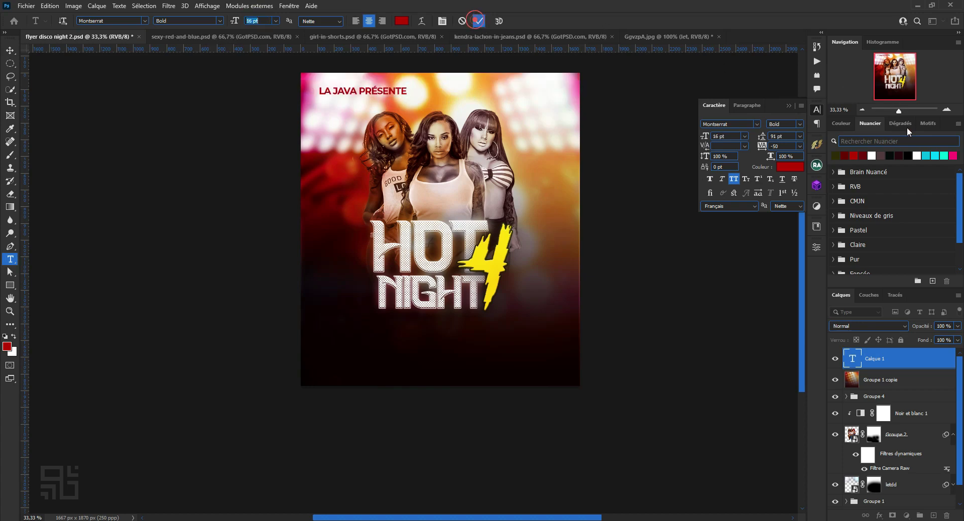
left_click(872, 155)
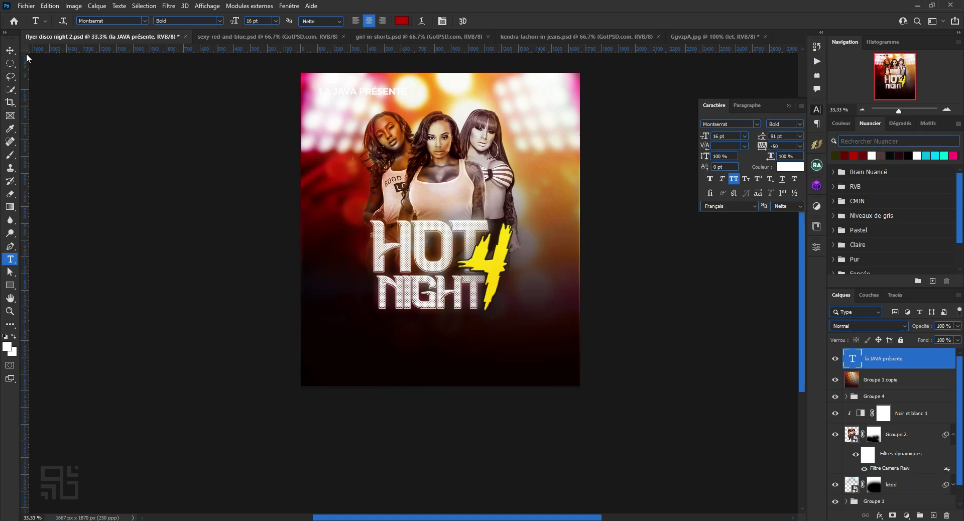
left_click(9, 50)
left_click(891, 155)
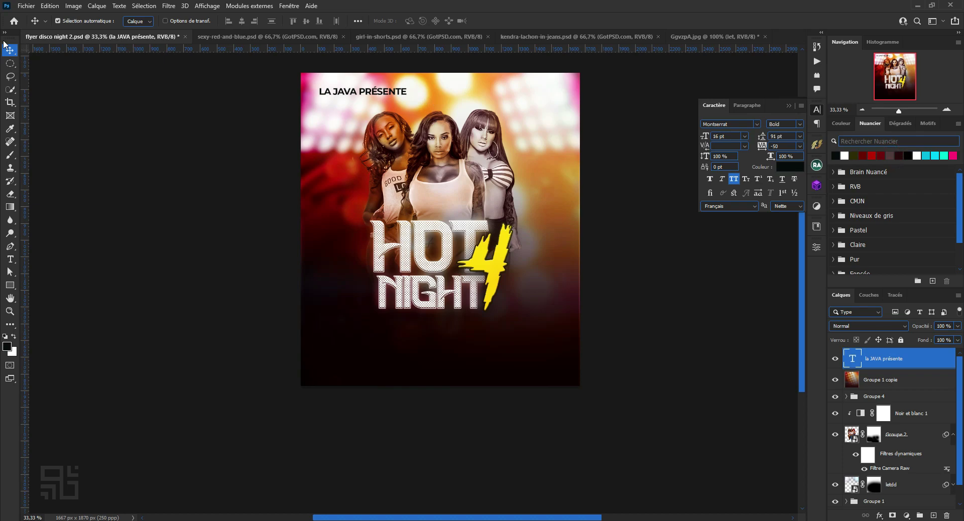
Zoom in, split the label onto two lines before présente, and set it in all caps.
left_click(765, 377)
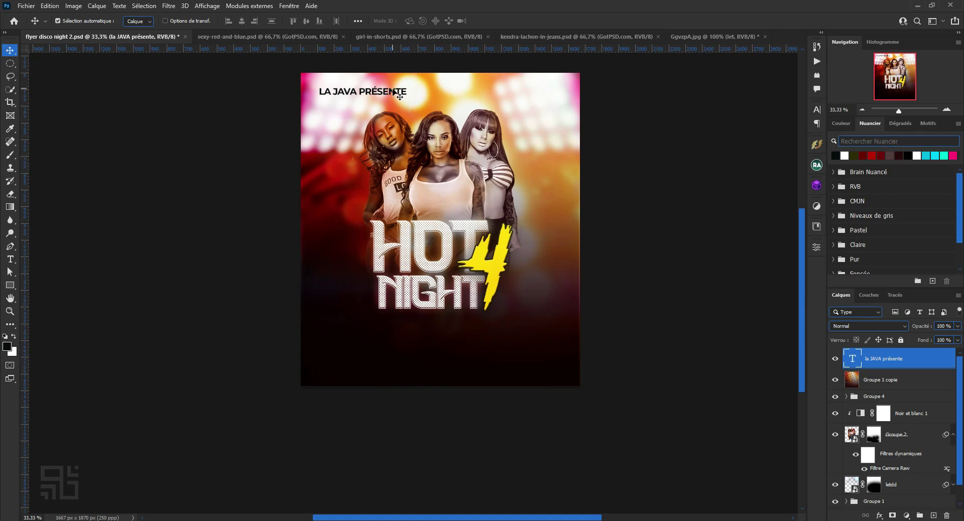
key("ctrl+plus")
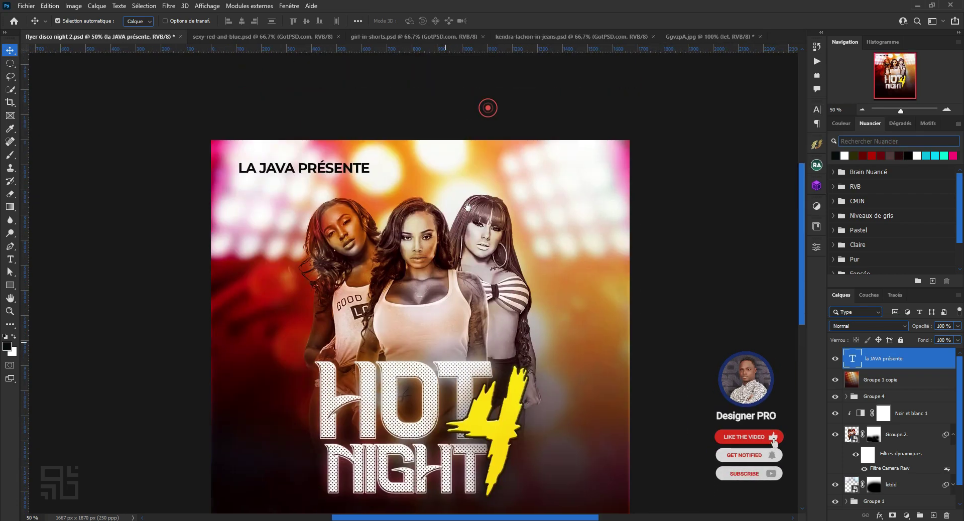
left_click_drag(481, 123, 469, 202)
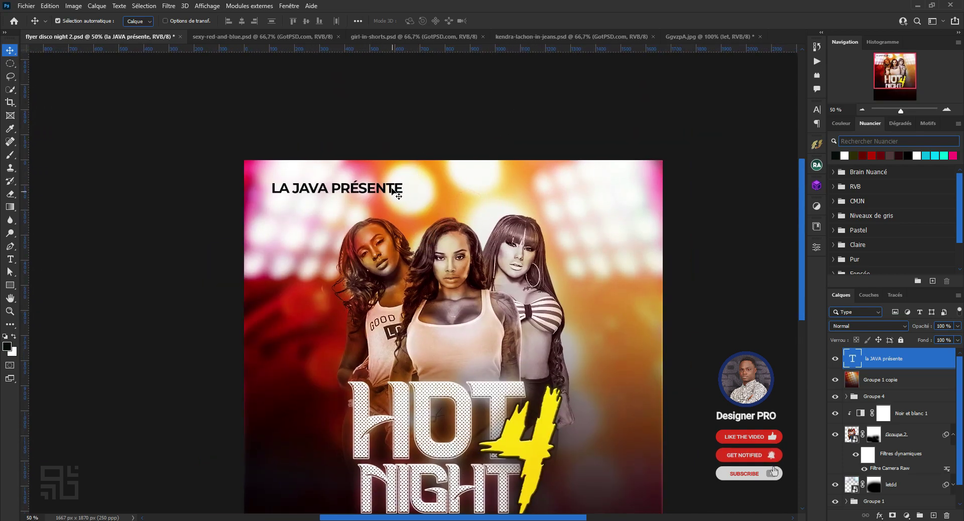
double_click(393, 189)
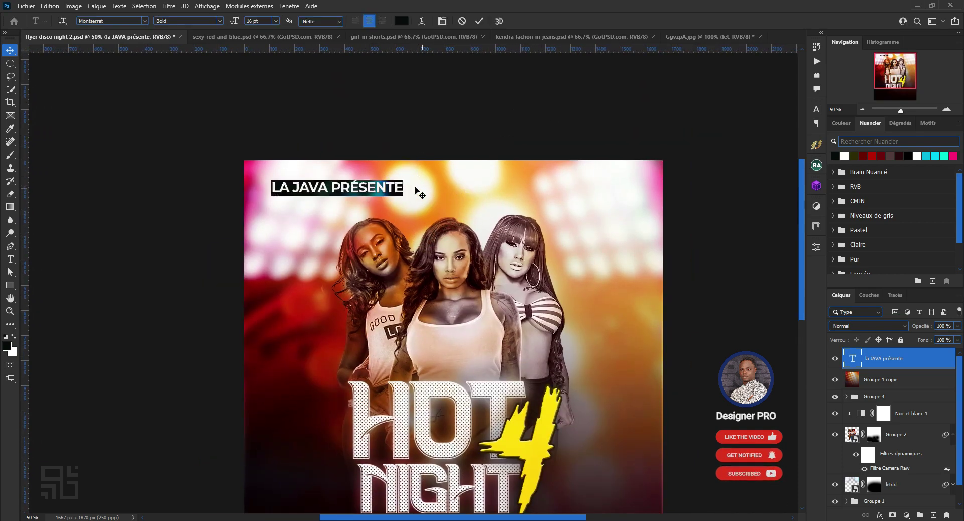
left_click(812, 112)
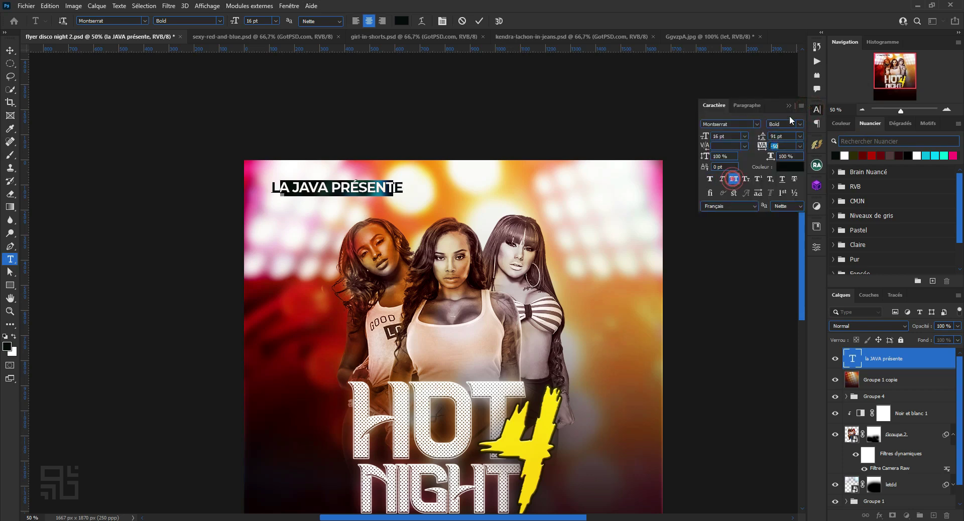
left_click(333, 188)
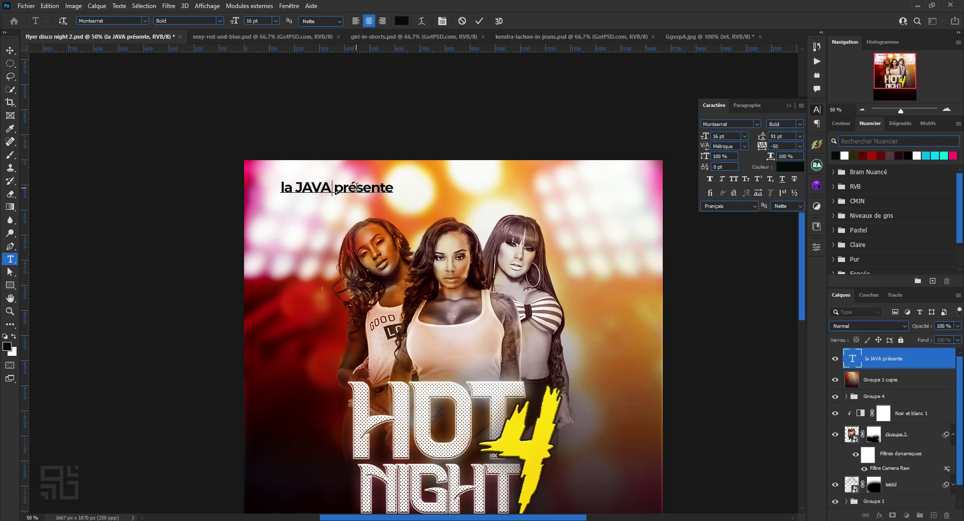
key("Return")
key("ctrl+a")
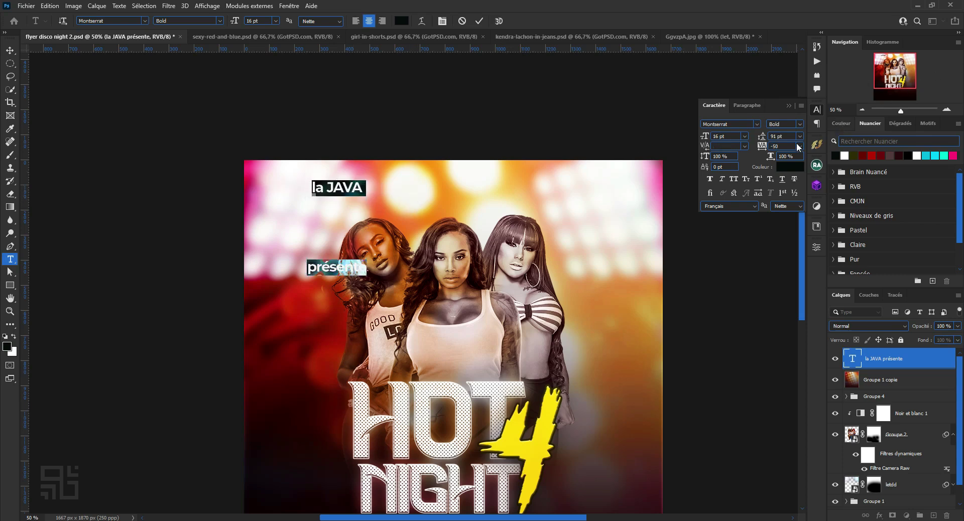
left_click(733, 181)
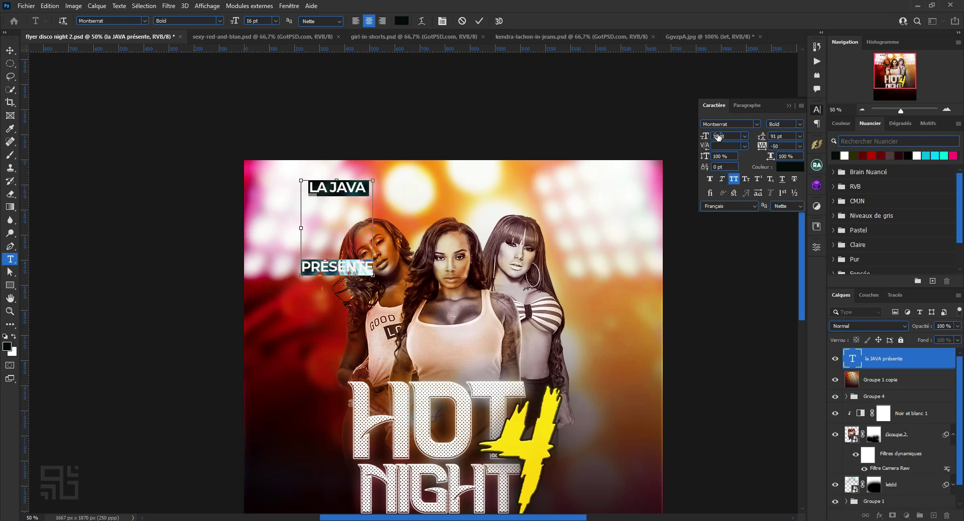
Make LA JAVA 34 pt and PRÉSENTE 12 pt with 13 pt leading.
scroll(722, 139, "up", 6)
scroll(722, 139, "up", 6)
scroll(721, 139, "up", 6)
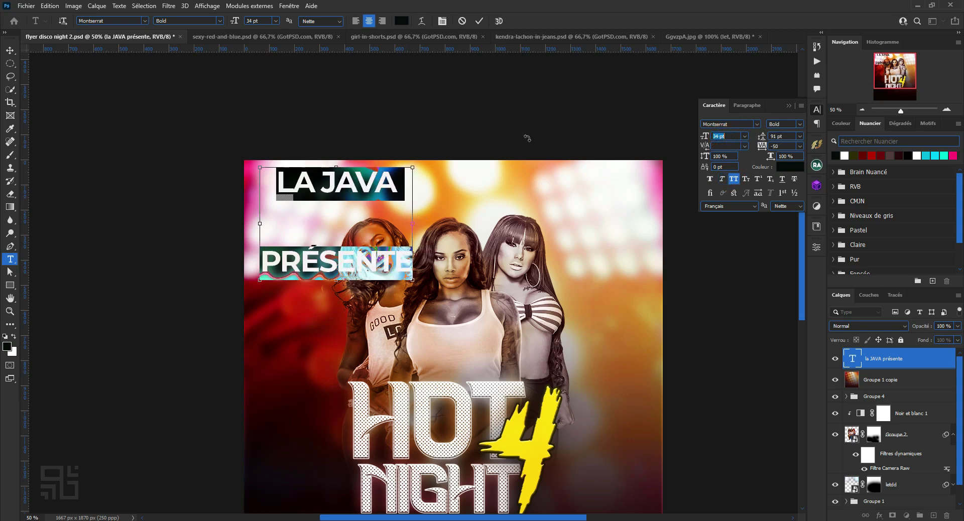
left_click(334, 262)
key("shift+End")
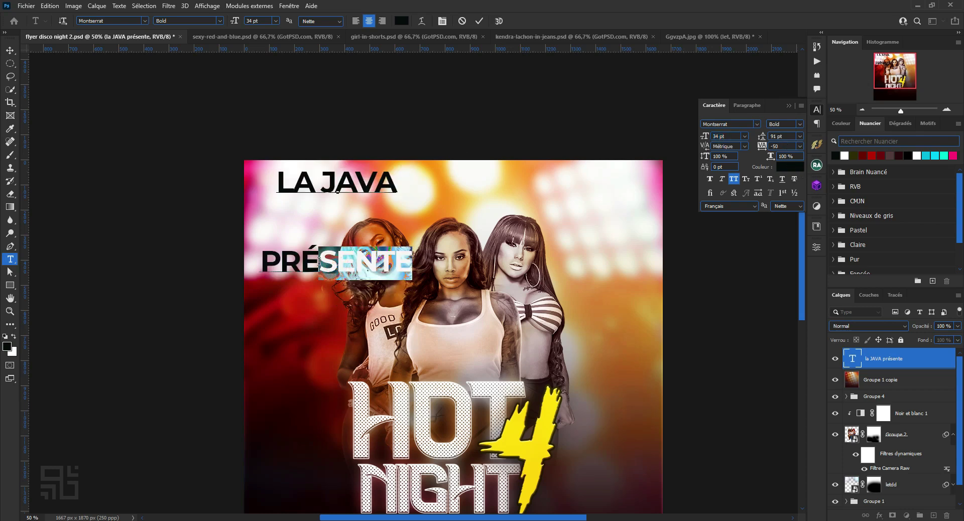
left_click(259, 261)
left_click(429, 278, "shift")
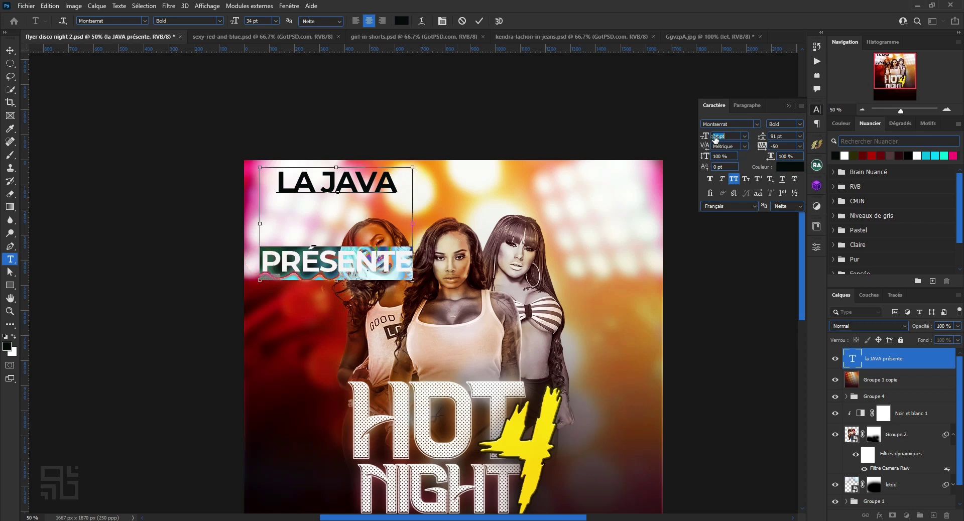
scroll(718, 138, "down", 10)
scroll(718, 139, "down", 12)
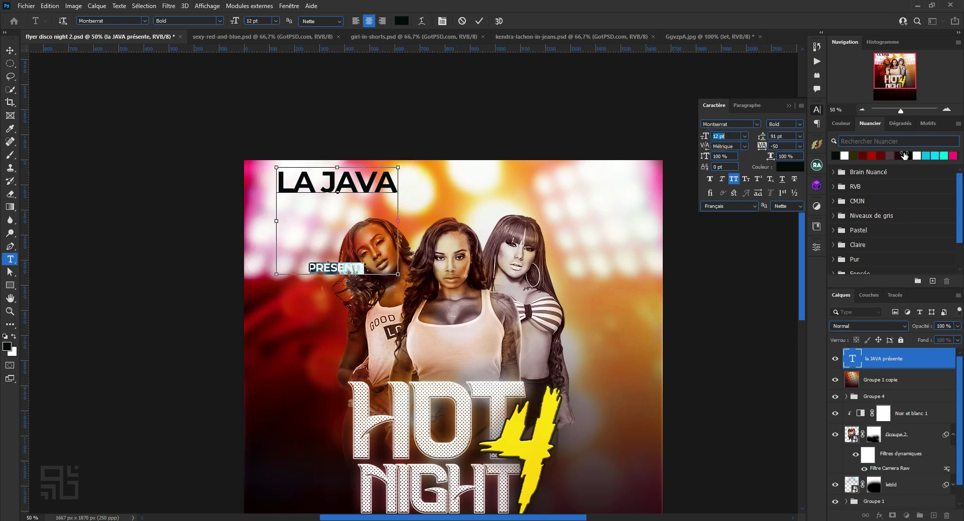
left_click(779, 136)
type("17")
key("Return")
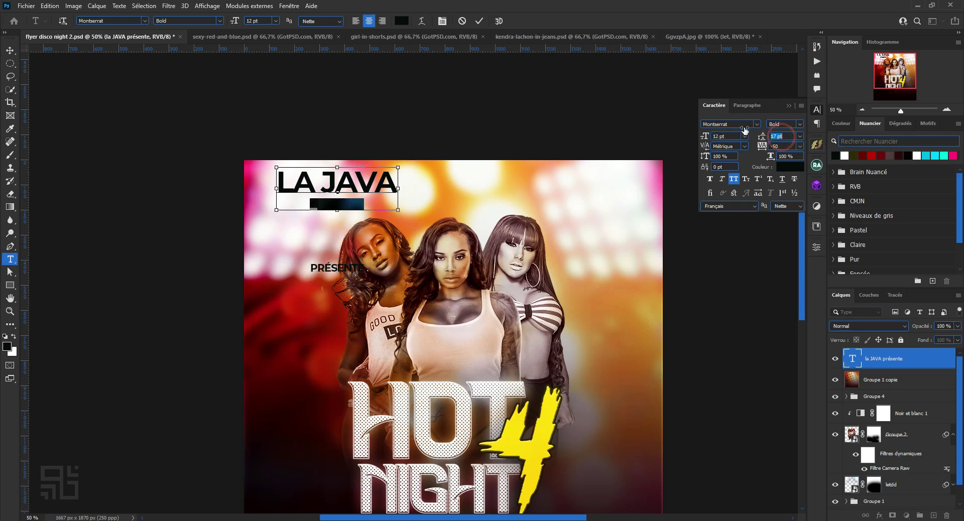
key("Down")
key("Down")
key("Down")
key("Down")
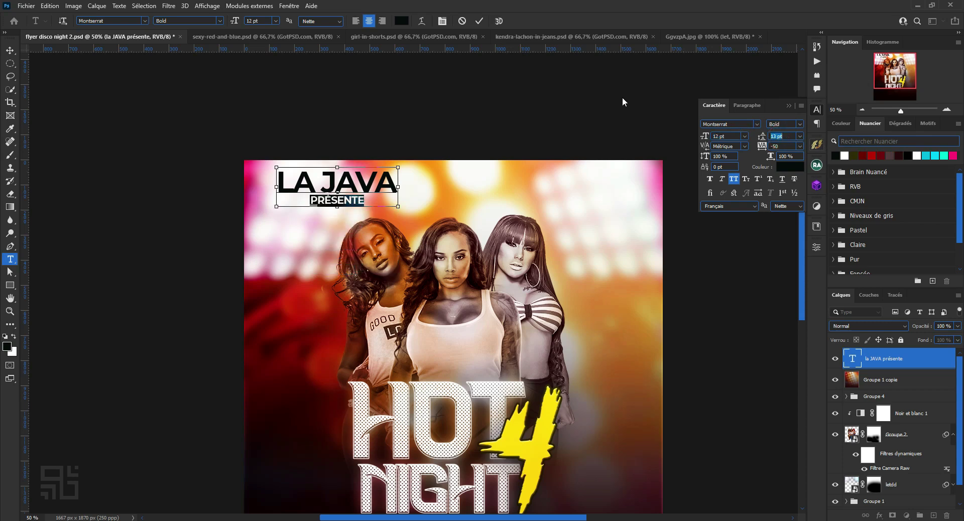
left_click(477, 22)
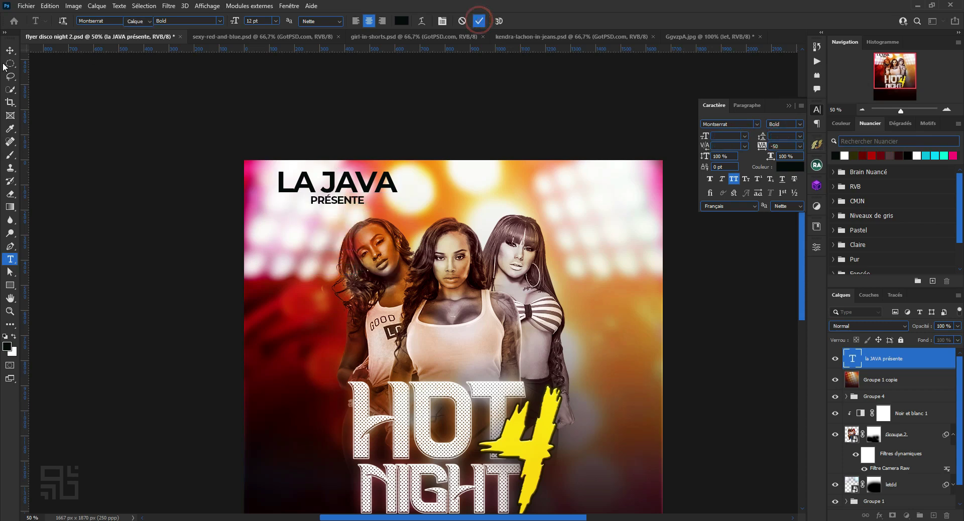
Centre the label at the flyer's top and scale it to about 55%.
key("v")
left_click_drag(374, 187, 485, 204)
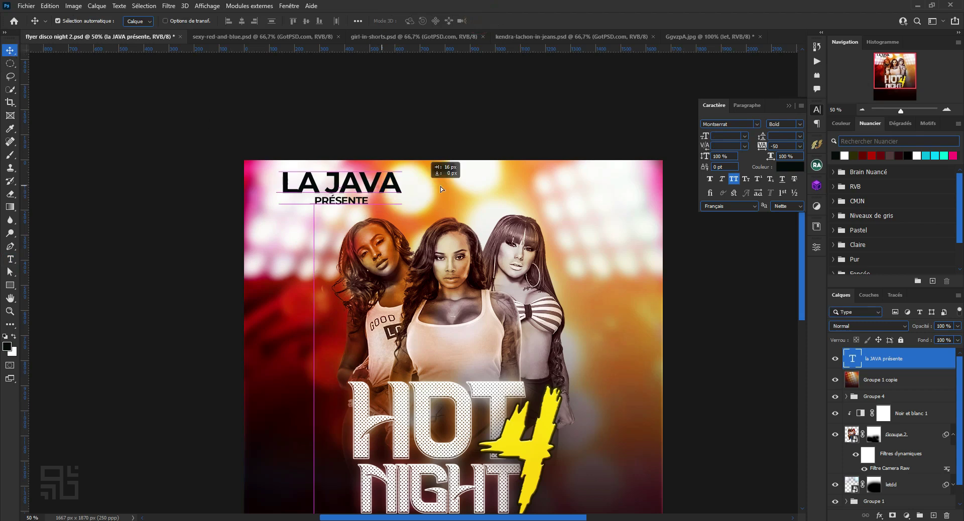
key("ctrl+t")
left_click_drag(504, 186, 471, 184)
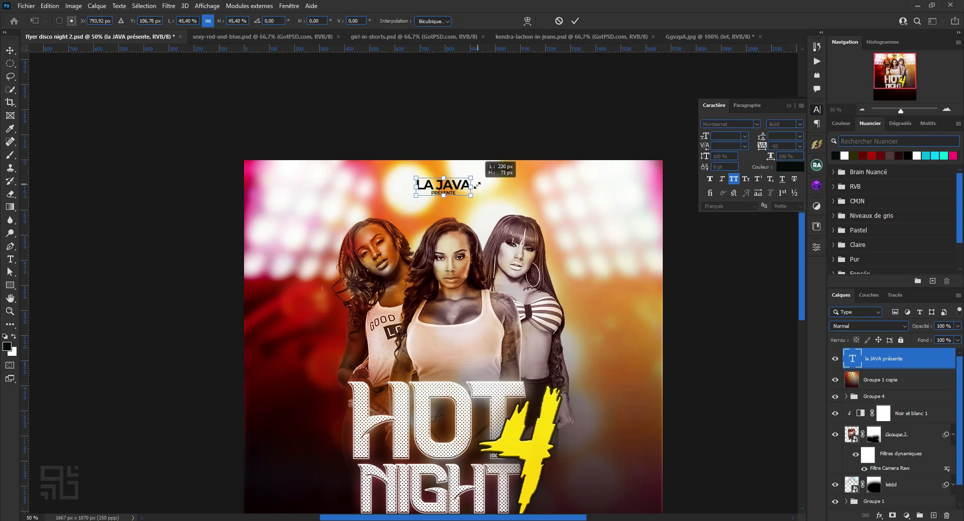
left_click(576, 22)
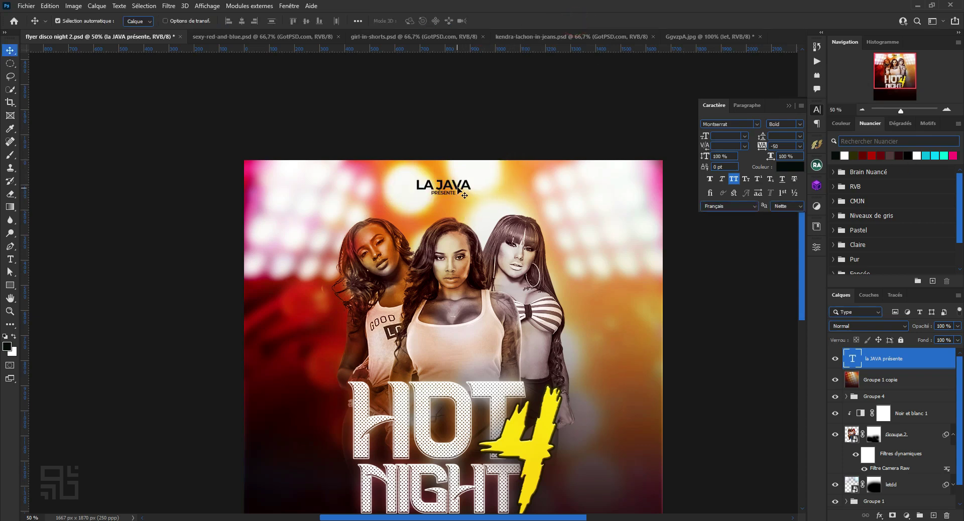
Tighten LA JAVA's letter spacing to -70 and settle the label near the top.
double_click(458, 190)
double_click(465, 185)
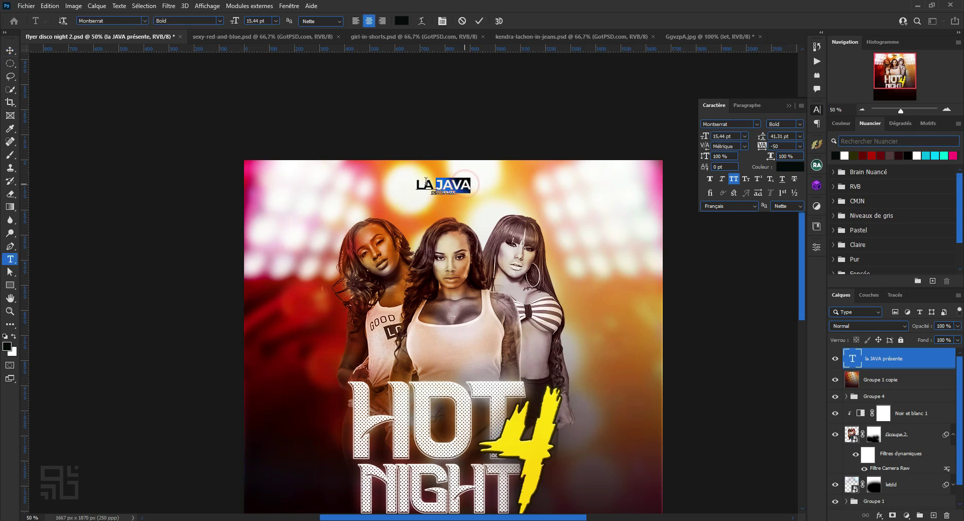
triple_click(426, 183)
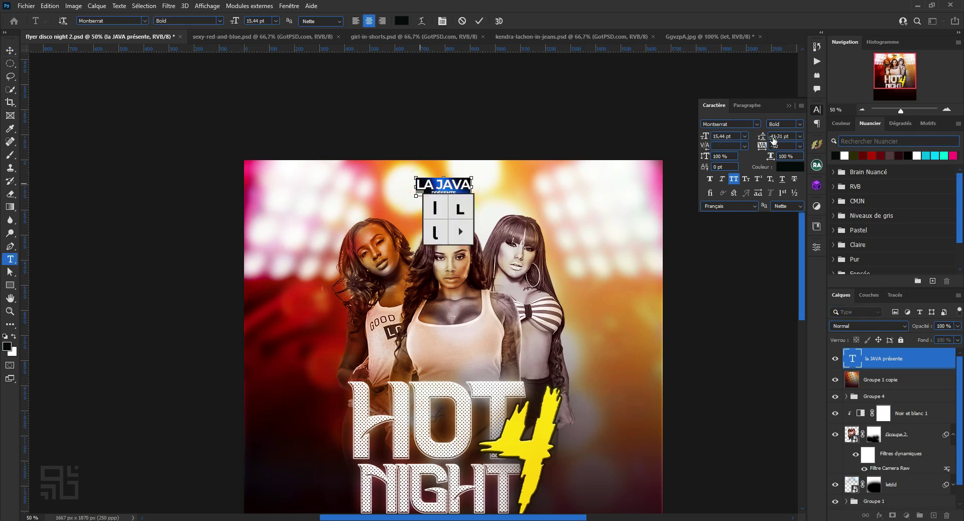
left_click_drag(780, 150, 799, 149)
type("690")
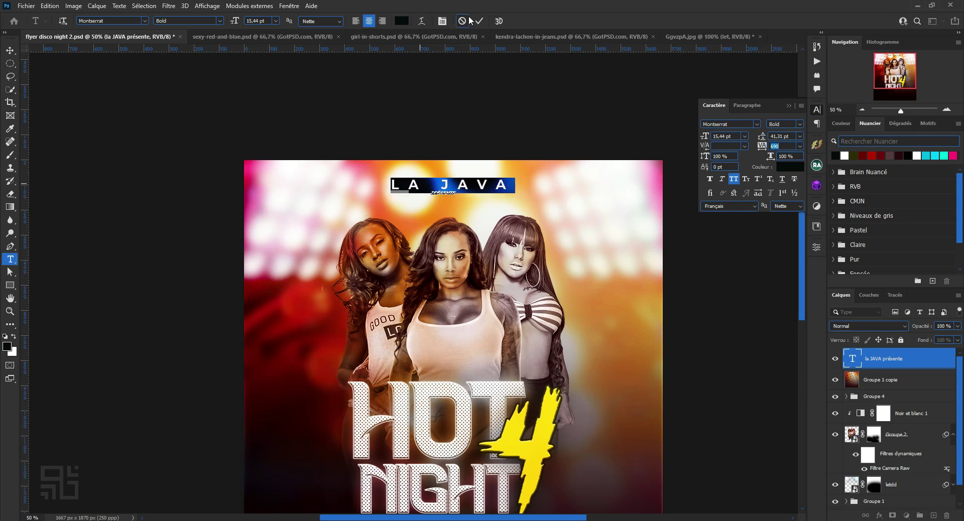
left_click(481, 22)
key("v")
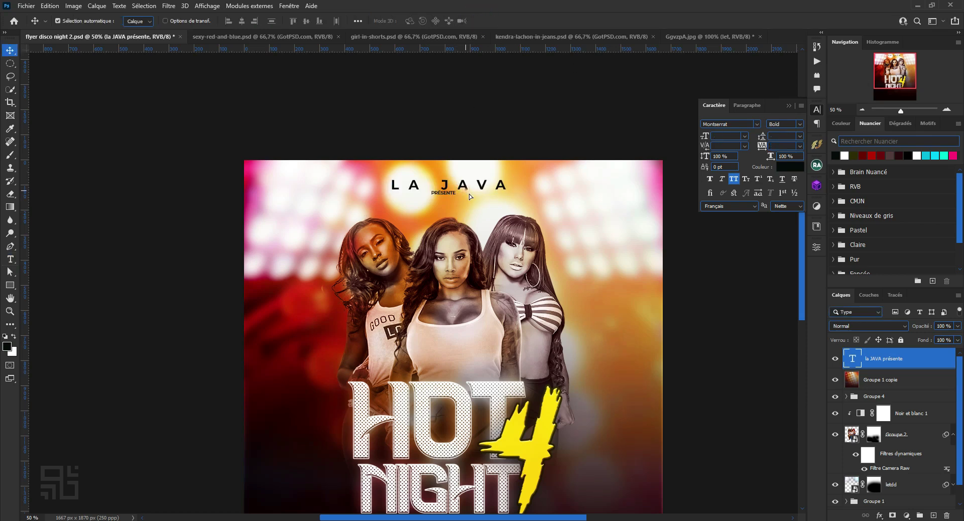
left_click_drag(465, 192, 470, 197)
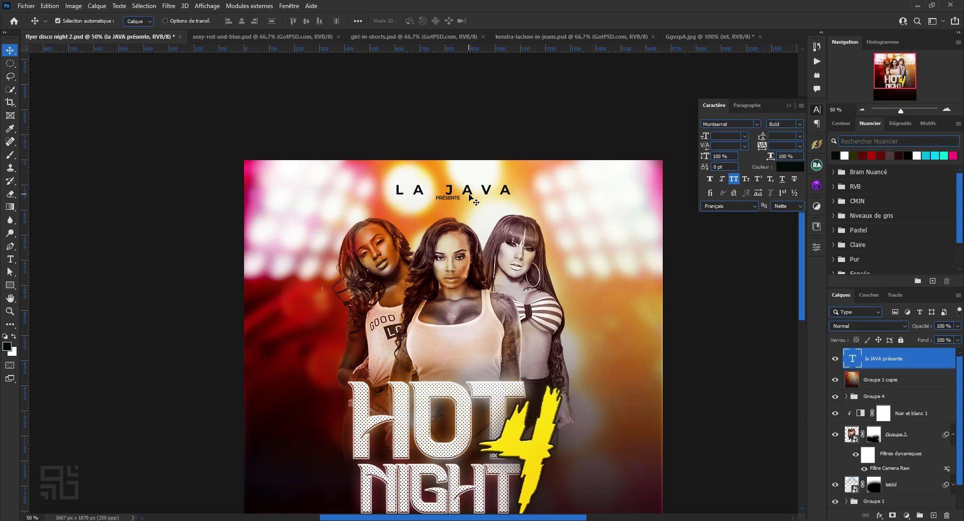
double_click(472, 196)
left_click_drag(472, 191, 398, 191)
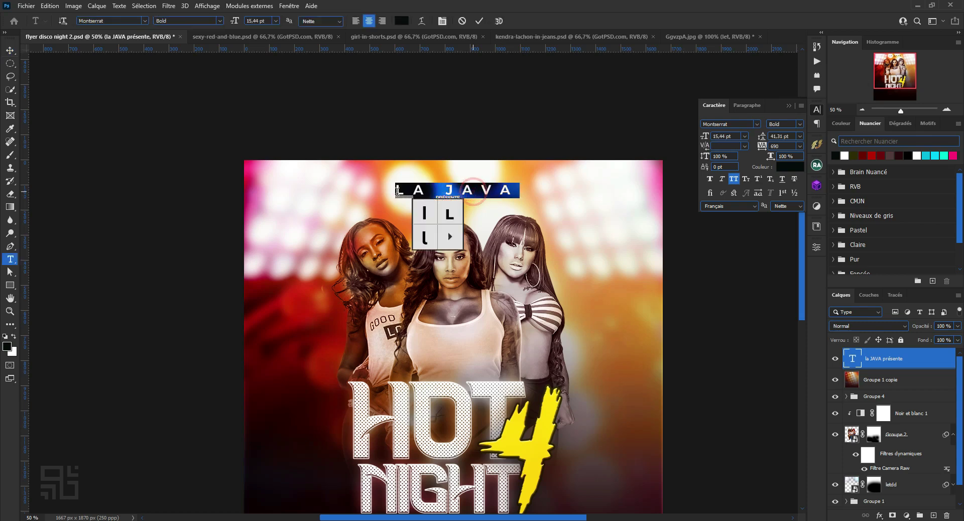
left_click_drag(778, 149, 760, 149)
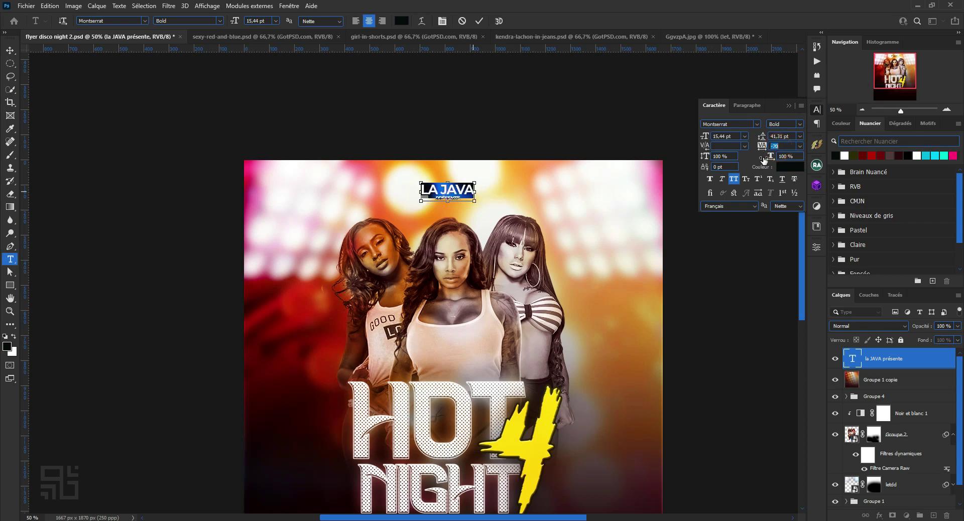
left_click(478, 21)
key("v")
left_click_drag(449, 207, 453, 191)
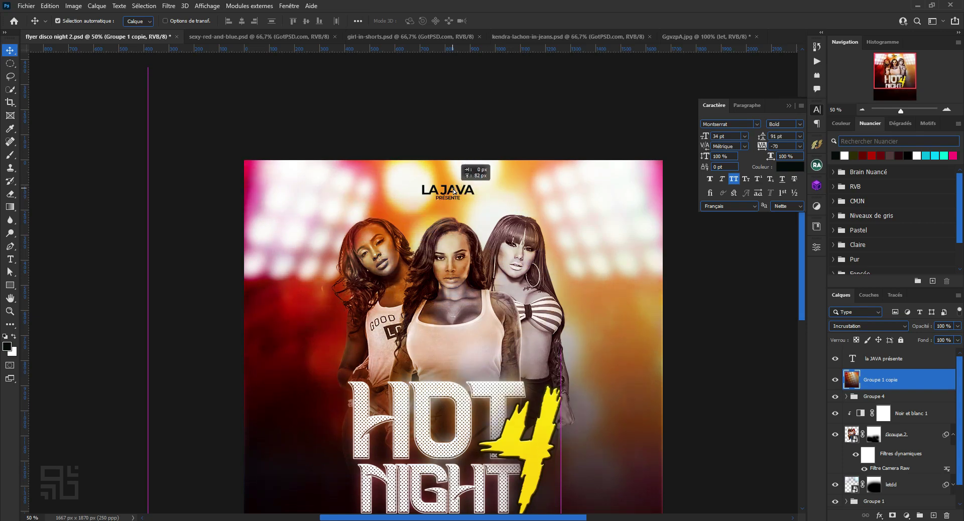
Move the la JAVA présente text to the flyer's upper left.
left_click_drag(453, 191, 458, 203)
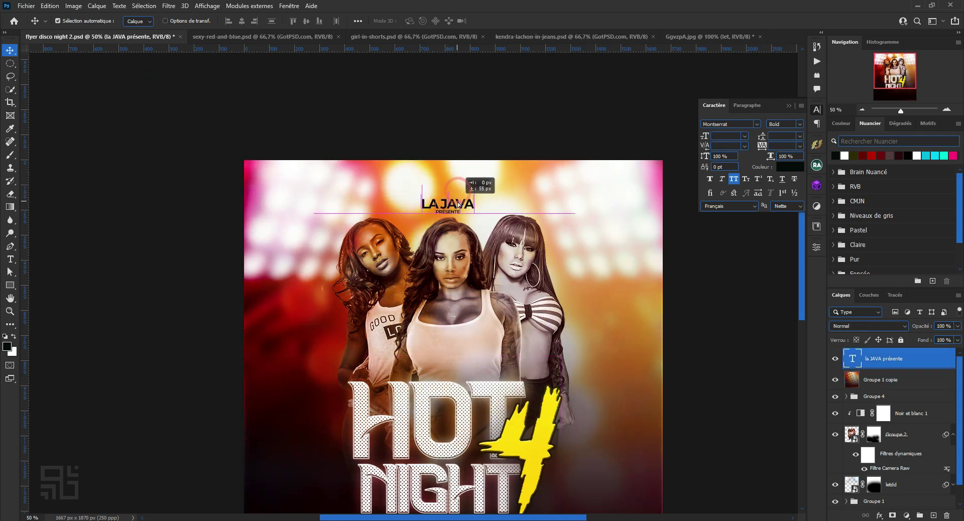
left_click_drag(458, 203, 317, 192)
scroll(464, 191, "down", 1)
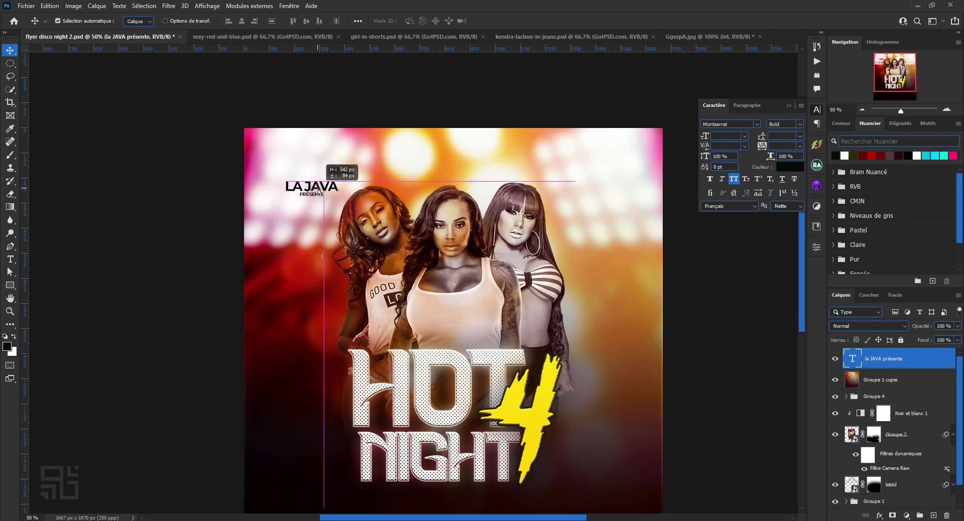
scroll(435, 201, "down", 3)
left_click(707, 283)
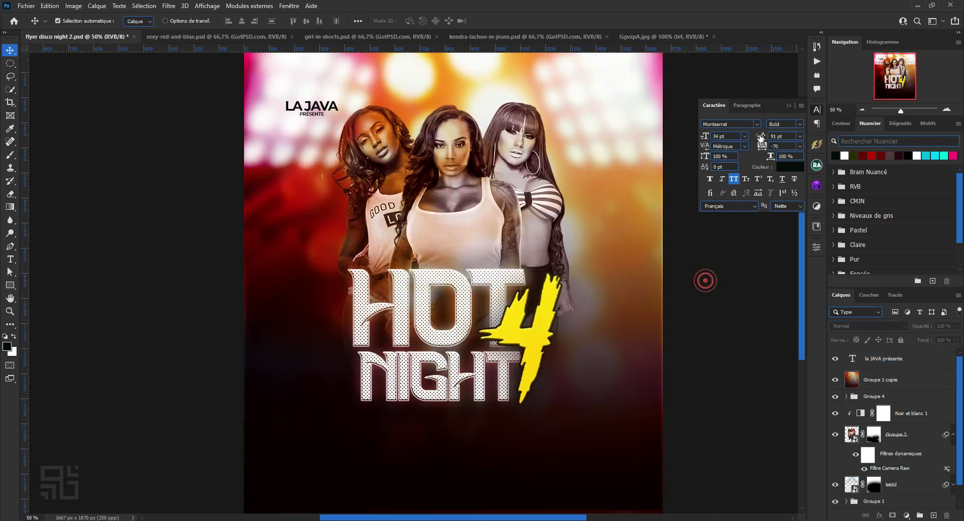
left_click(789, 105)
left_click(703, 231)
scroll(520, 228, "up", 1)
scroll(520, 228, "down", 3)
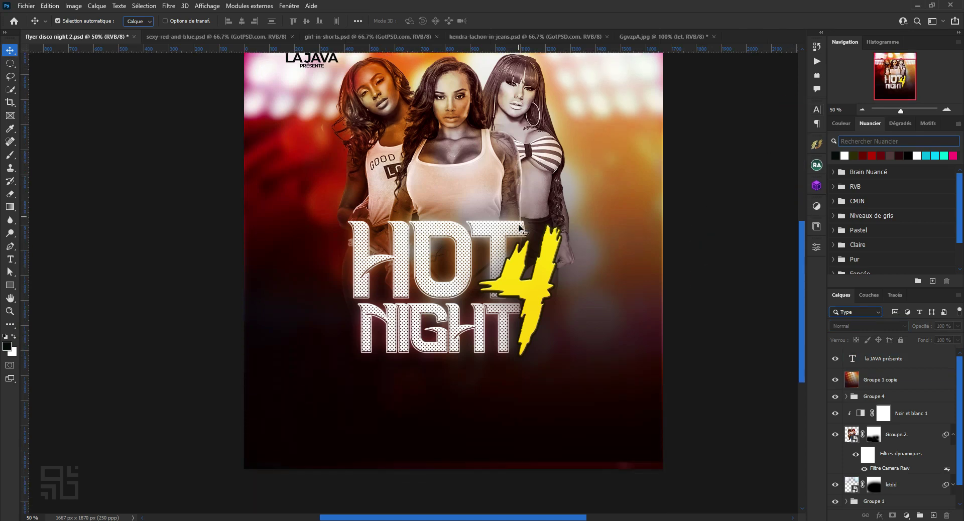
Scale the Groupe 1 copie overlay to about 107.75% and nudge it into place.
left_click(584, 356)
left_click_drag(586, 367, 590, 370)
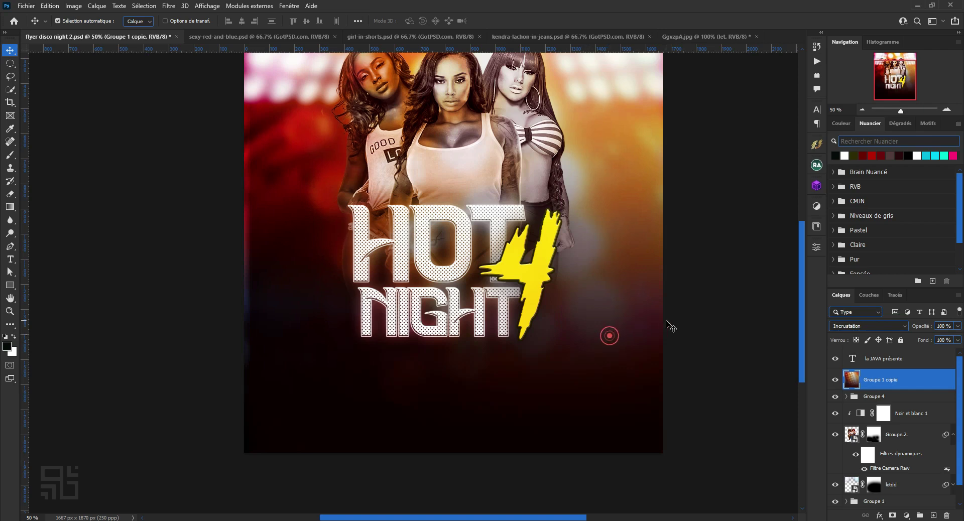
left_click(646, 323, "ctrl")
key("ctrl+minus")
key("ctrl+minus")
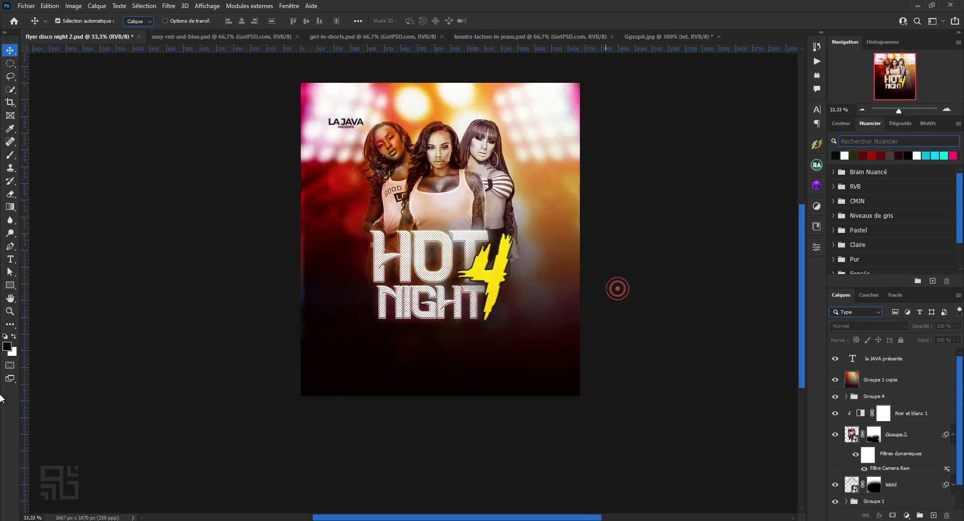
left_click(919, 382)
key("ctrl+t")
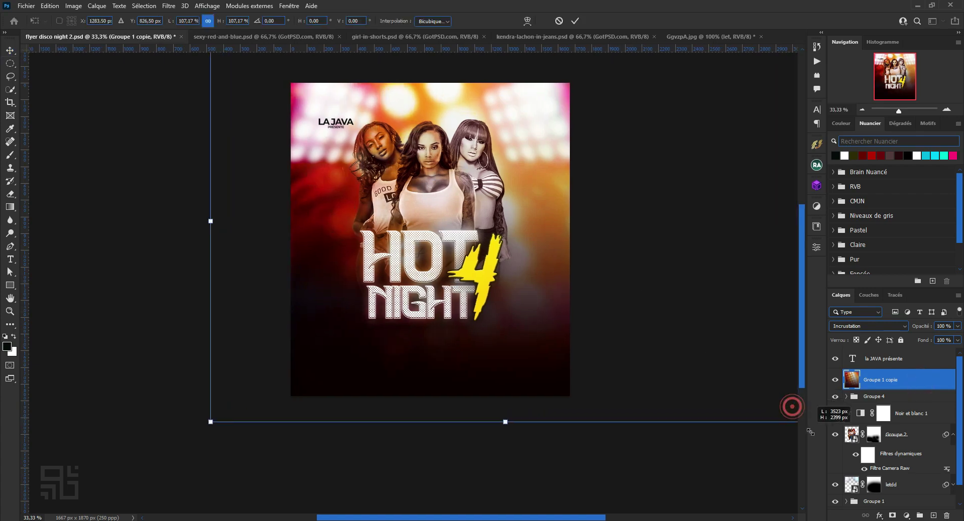
left_click_drag(791, 407, 810, 423)
mouse_move(646, 315)
left_mouse_down()
mouse_move(453, 316)
mouse_move(608, 327)
mouse_move(652, 312)
mouse_move(636, 326)
mouse_move(642, 322)
left_mouse_up()
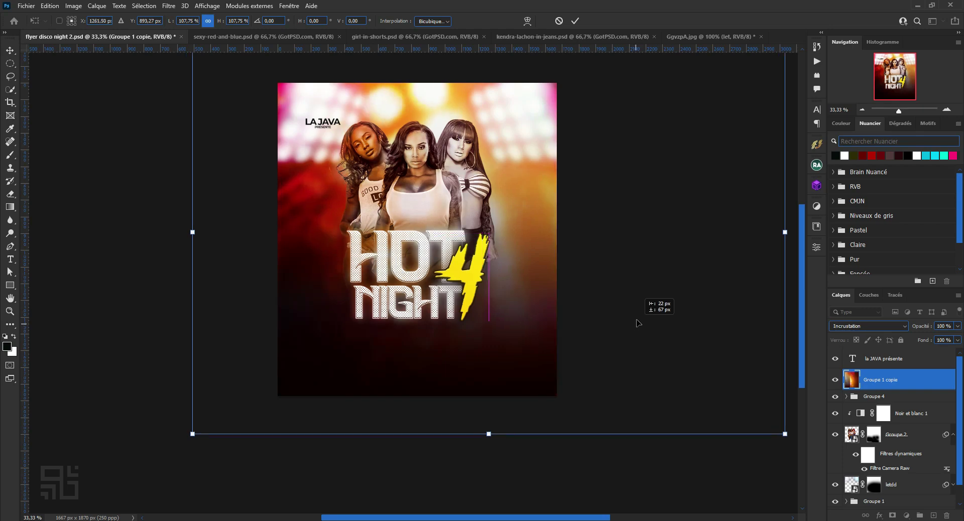
left_click(576, 21)
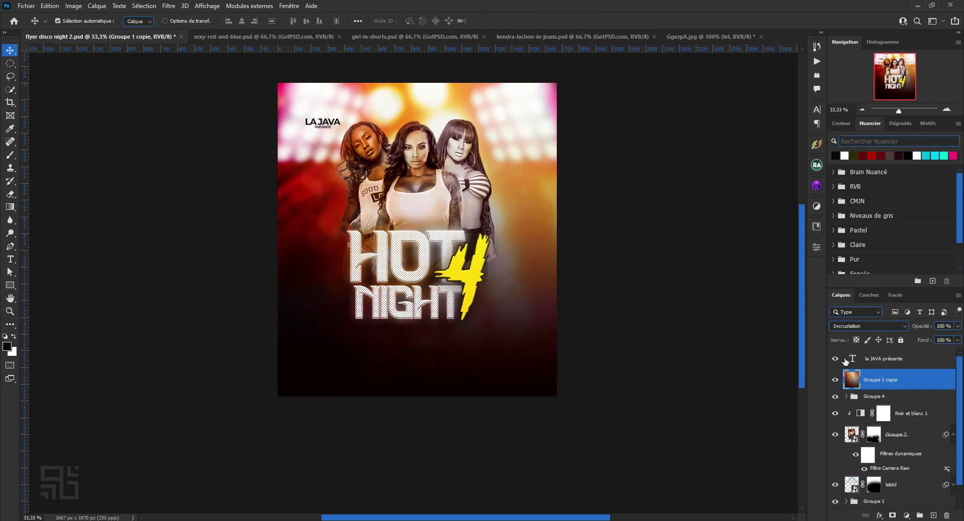
Crop the flyer to its canvas bounds, deleting the pixels outside it.
key("c")
left_click(597, 270)
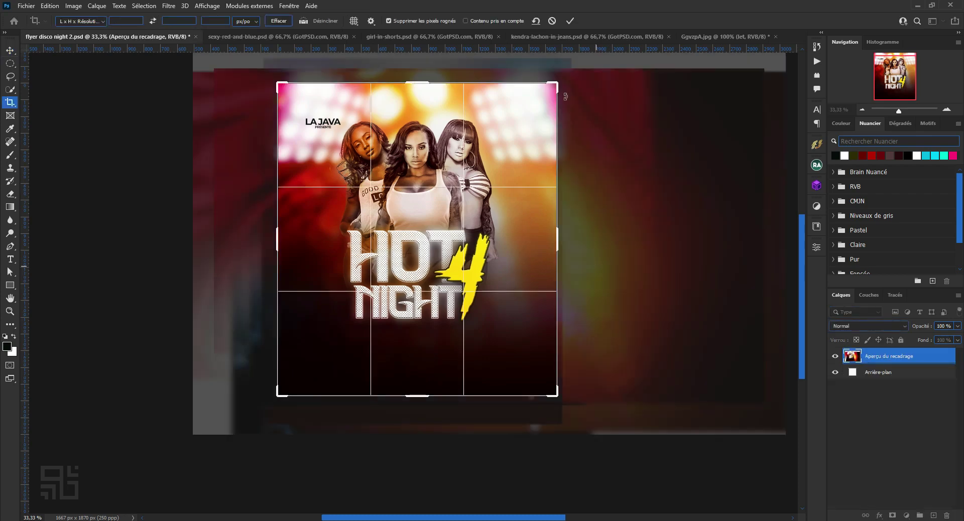
left_click(570, 21)
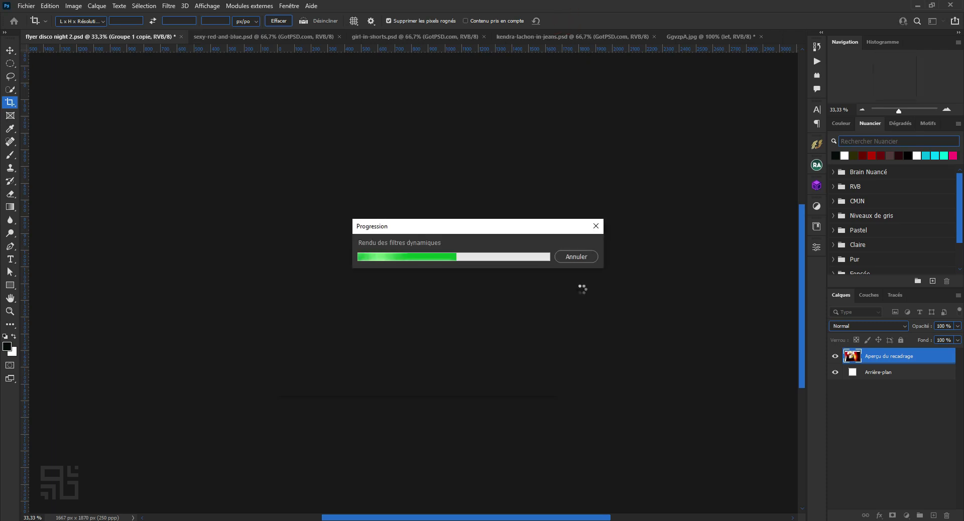
left_click(618, 256)
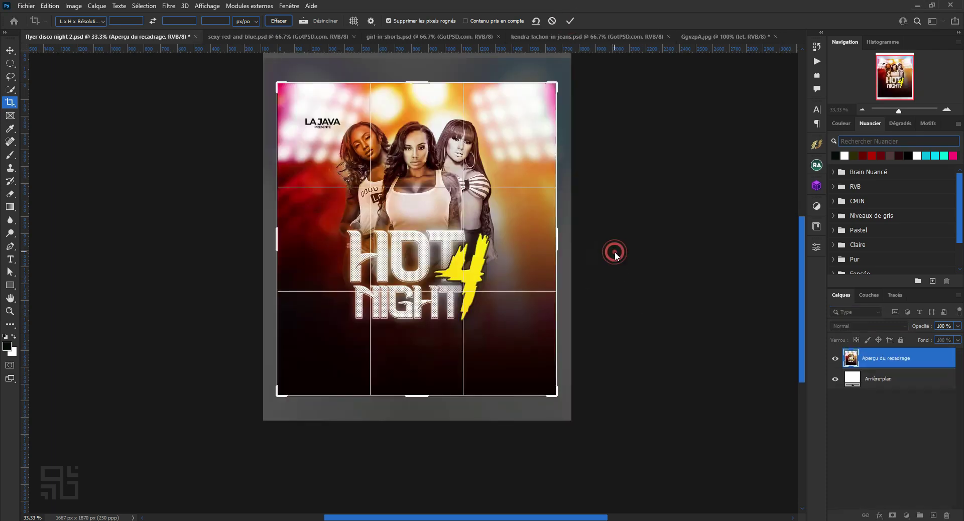
left_click(570, 21)
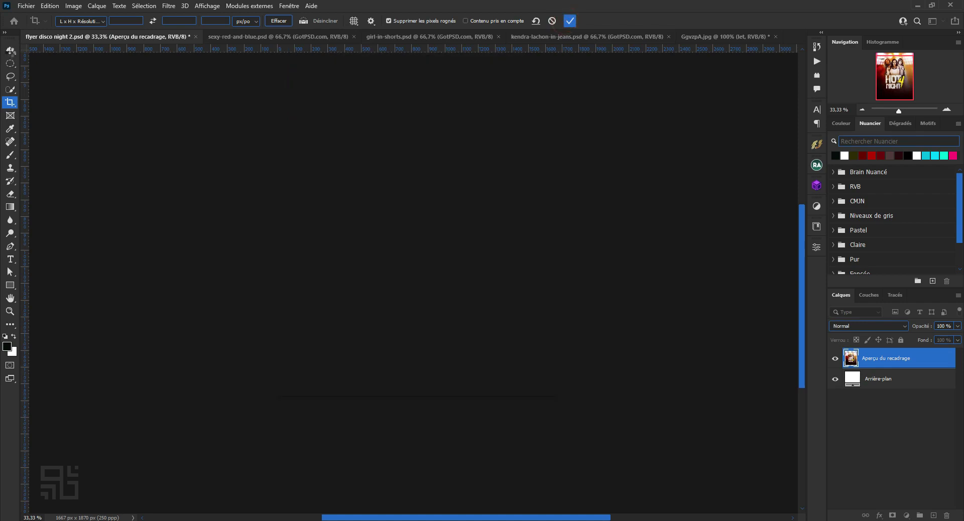
Apply an unchanged free transform to the overlay layer and zoom in.
left_click(11, 52)
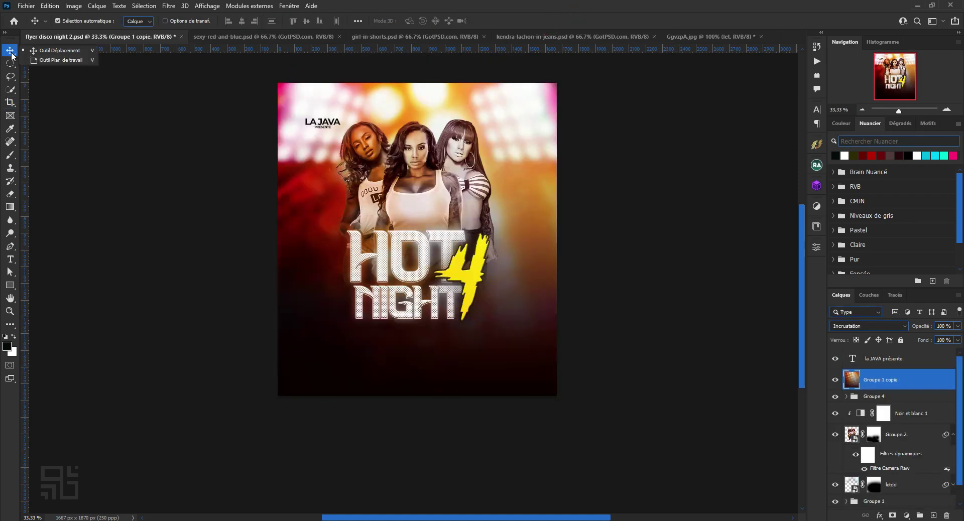
left_click(12, 55)
key("ctrl+t")
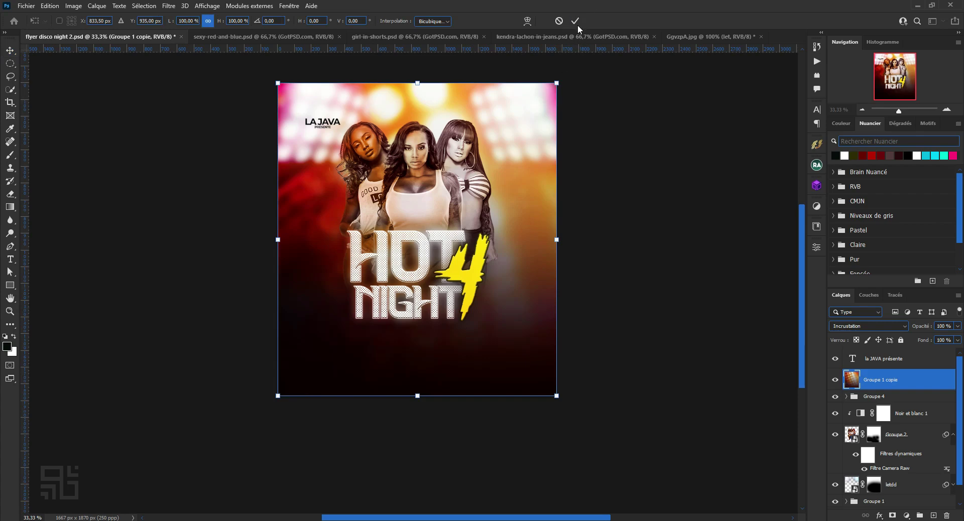
left_click(648, 222)
key("ctrl+plus")
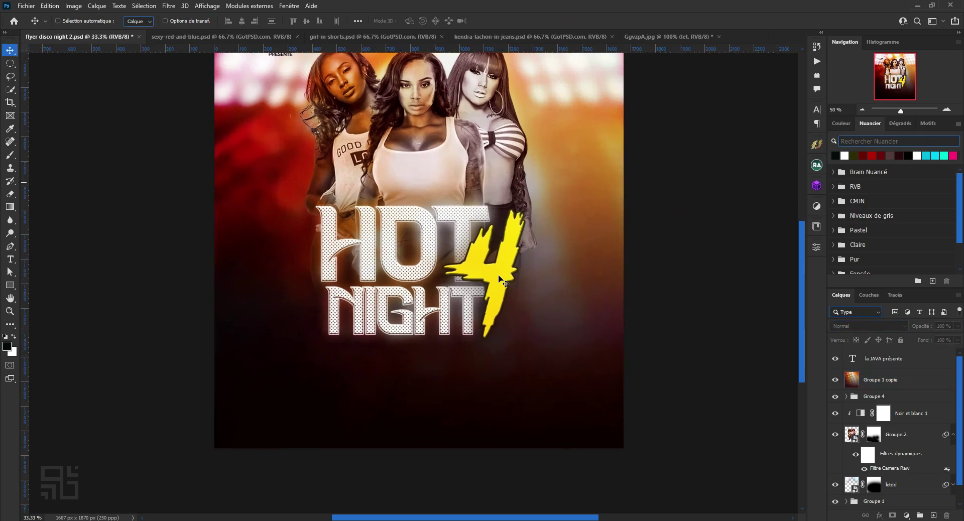
scroll(428, 279, "down", 1)
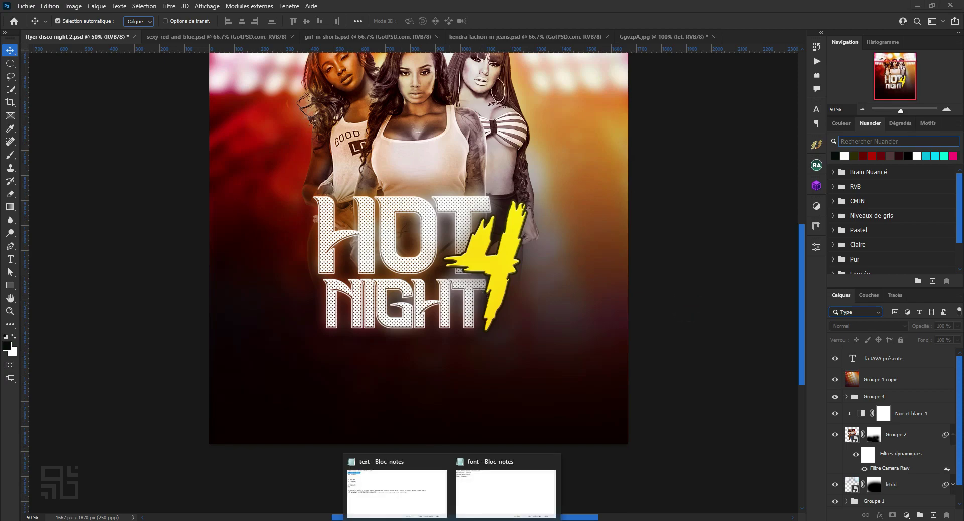
mouse_move(450, 512)
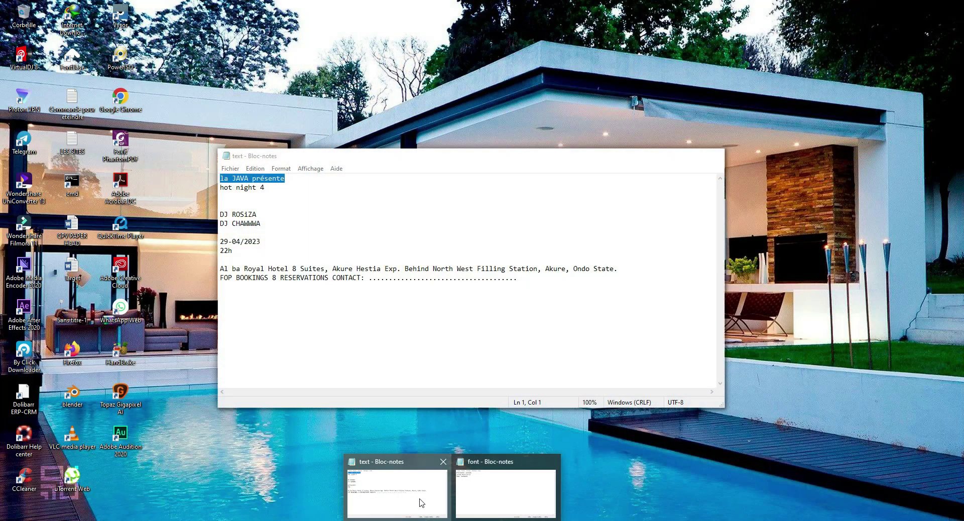
Select the two DJ name lines in the Notepad flyer notes, then return to Photoshop.
left_click(421, 503)
left_click(275, 195)
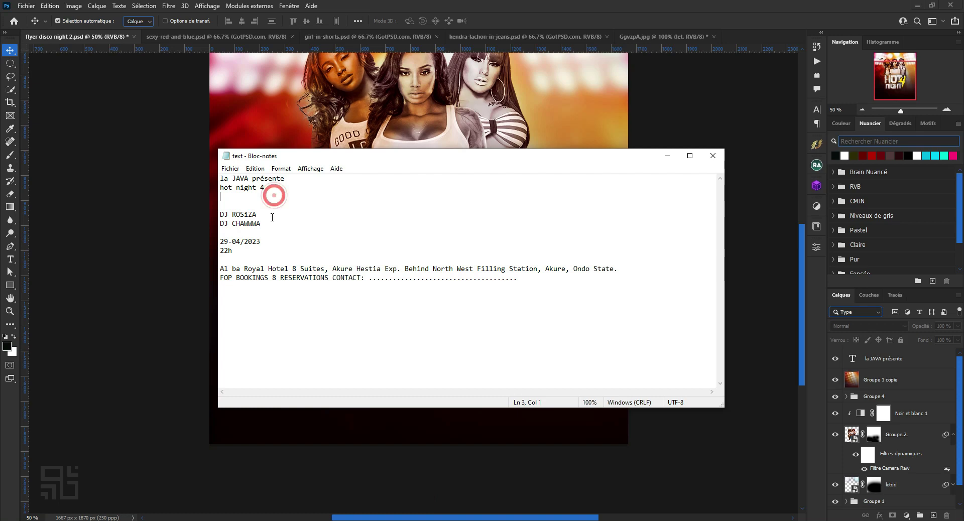
left_click_drag(232, 217, 220, 215)
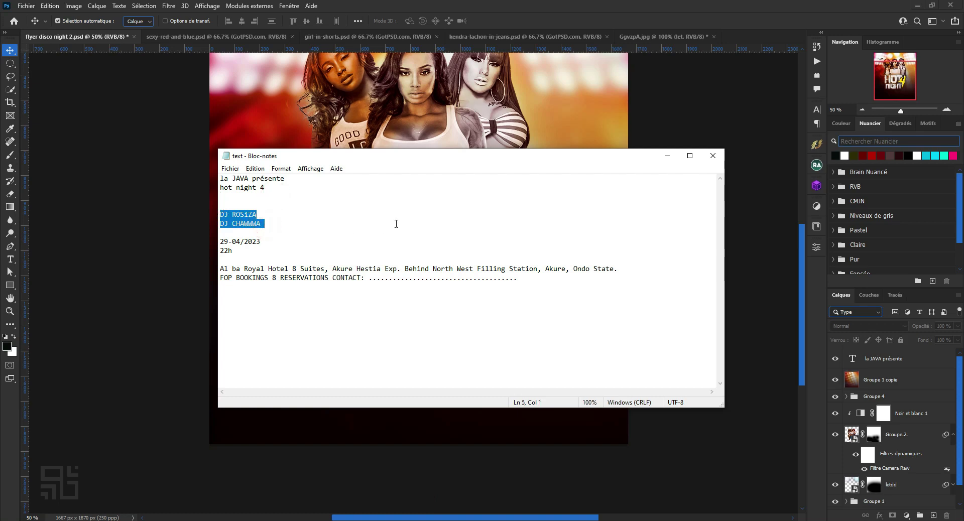
left_click(665, 110)
scroll(465, 324, "down", 2)
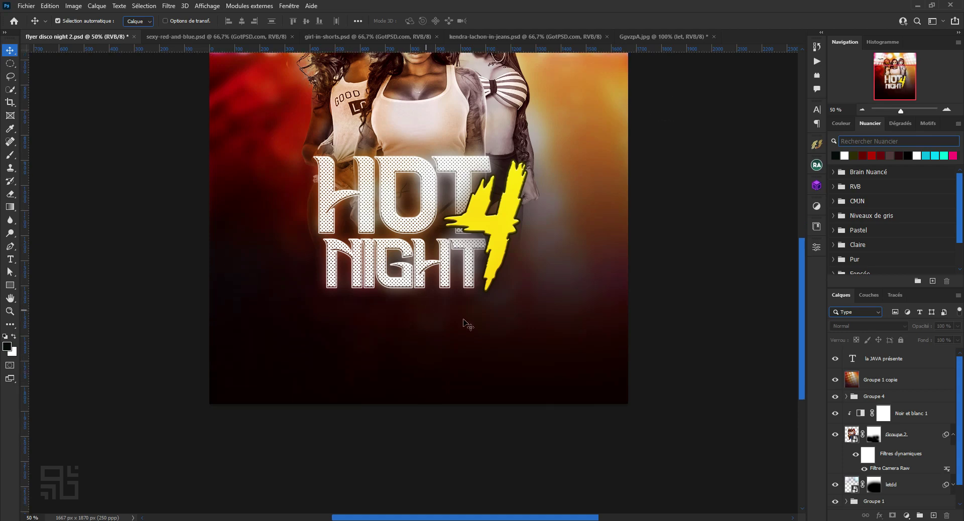
left_click(11, 261)
Type the DJ ROSIZA and CHAWWWA names on two lines and colour them white (ffffff).
left_click(263, 318)
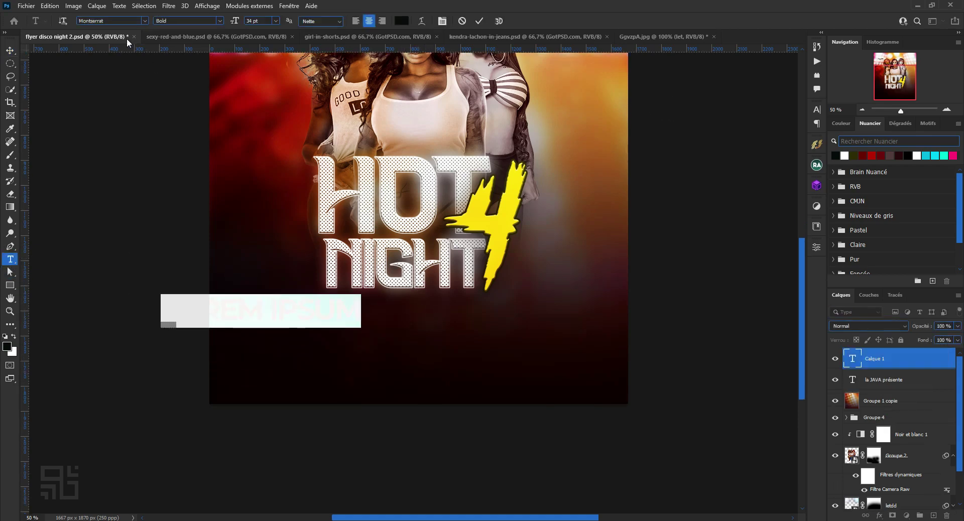
type("DJ ROSIZA")
key("Return")
key("Return")
type("HAWWWA")
key("ctrl+a")
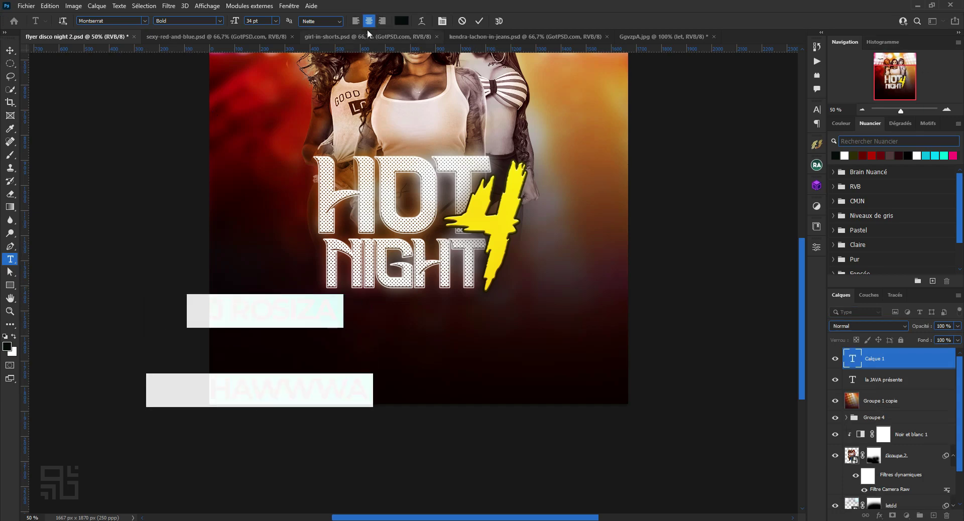
left_click(401, 21)
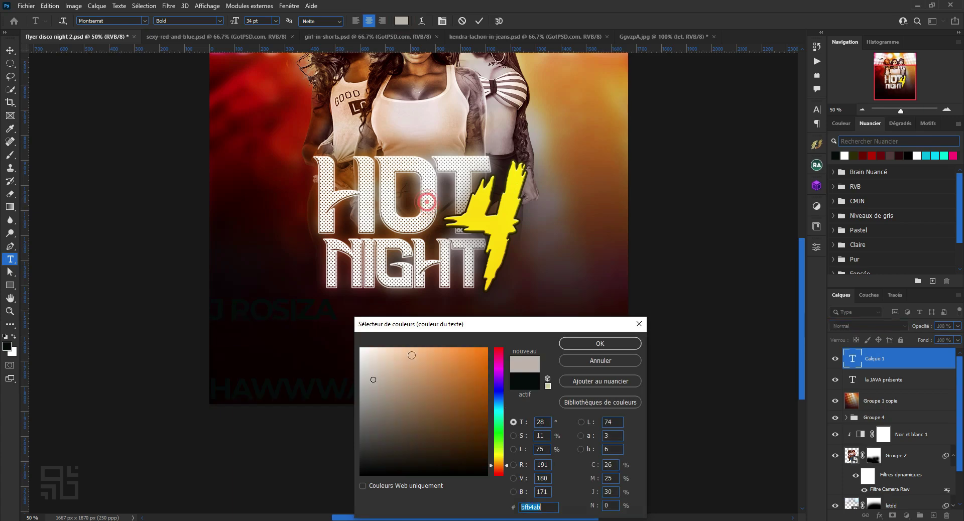
type("ffffff")
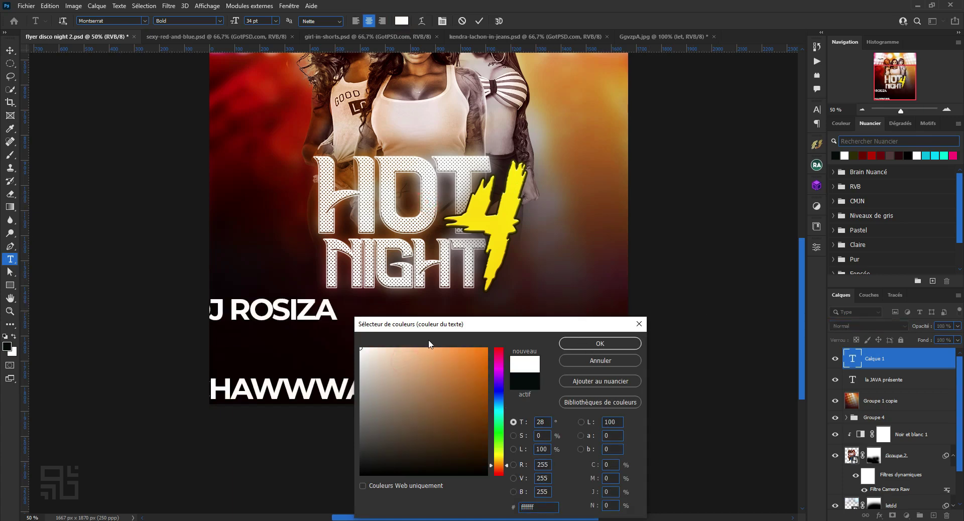
left_click(626, 342)
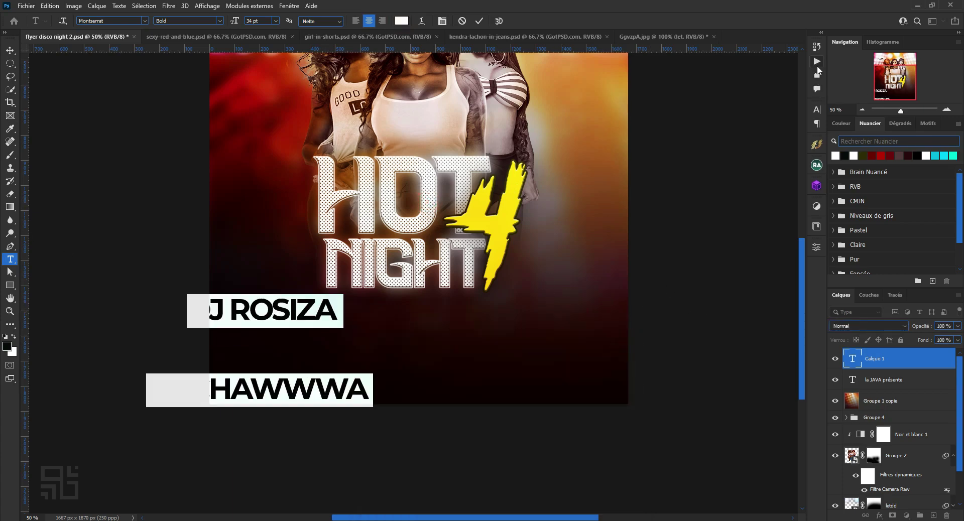
Set the DJ names text to 21 pt and centre it on the flyer.
left_click(818, 111)
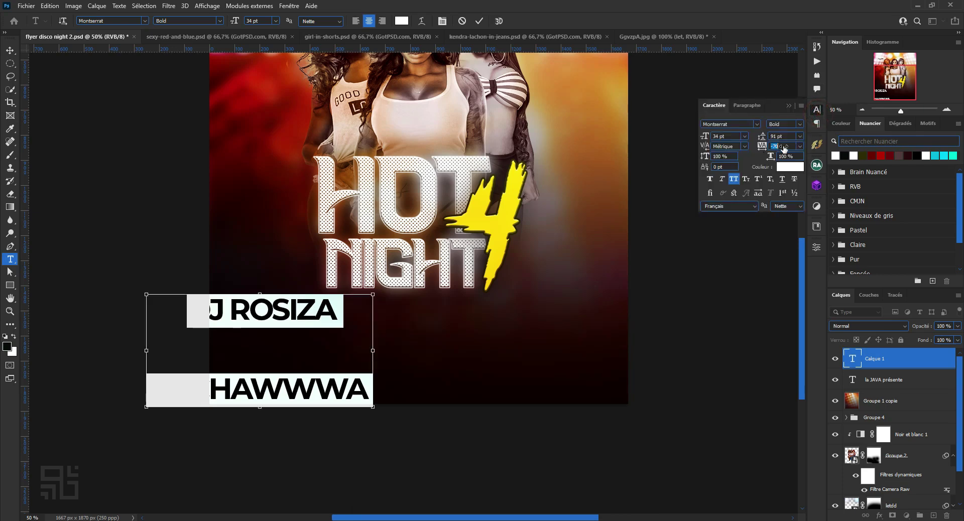
left_click(719, 136)
type("54")
key("Return")
left_click(724, 138)
left_click_drag(706, 136, 697, 151)
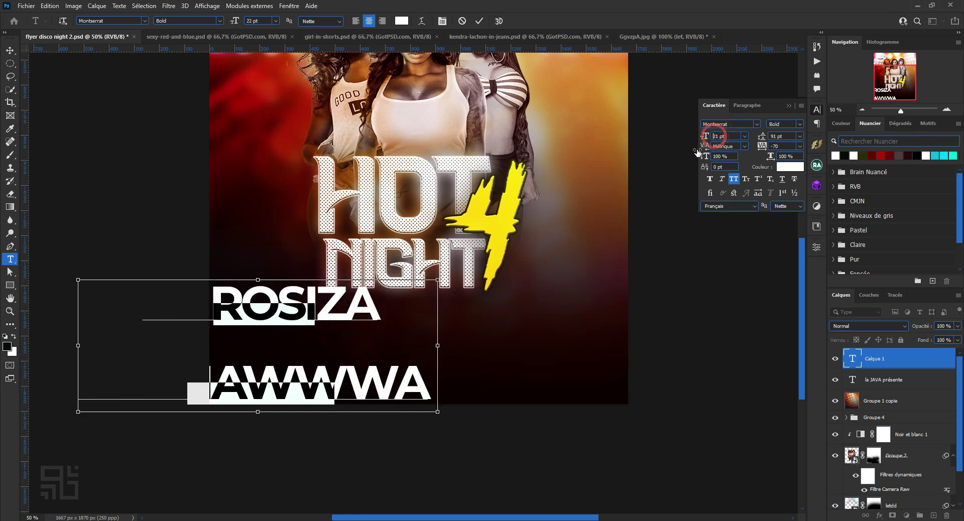
left_click(480, 21)
key("v")
left_click_drag(277, 313, 449, 318)
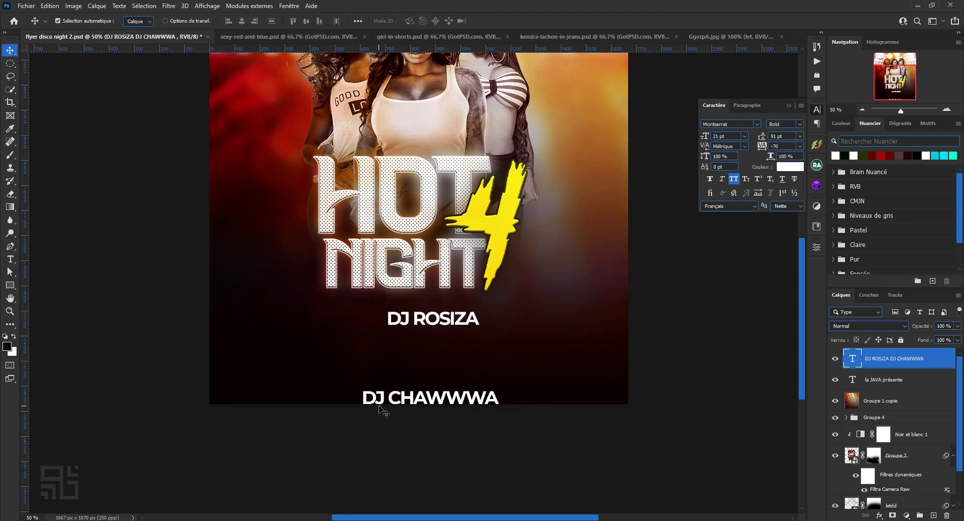
Join both DJ names onto one line and hide the text layer.
left_click(366, 398)
double_click(366, 398)
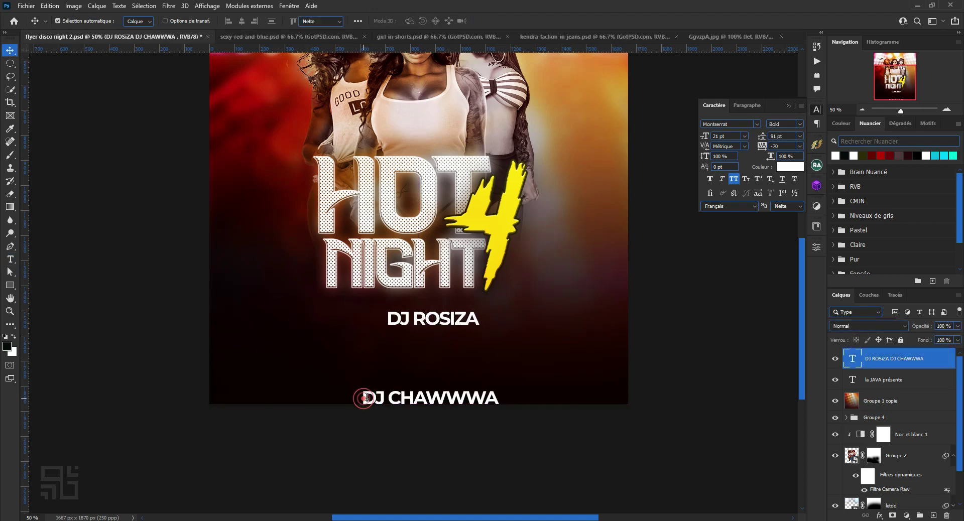
left_click(363, 398)
key("BackSpace")
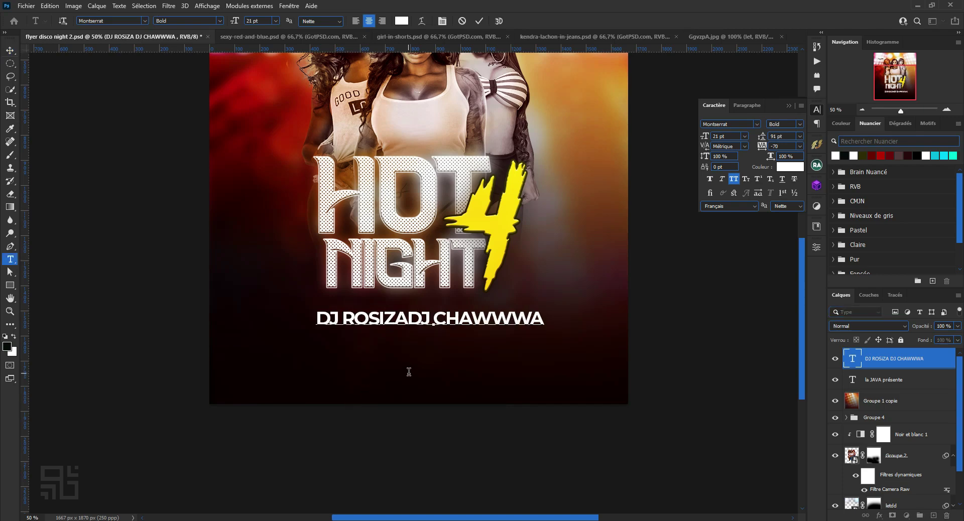
left_click(475, 25)
key("v")
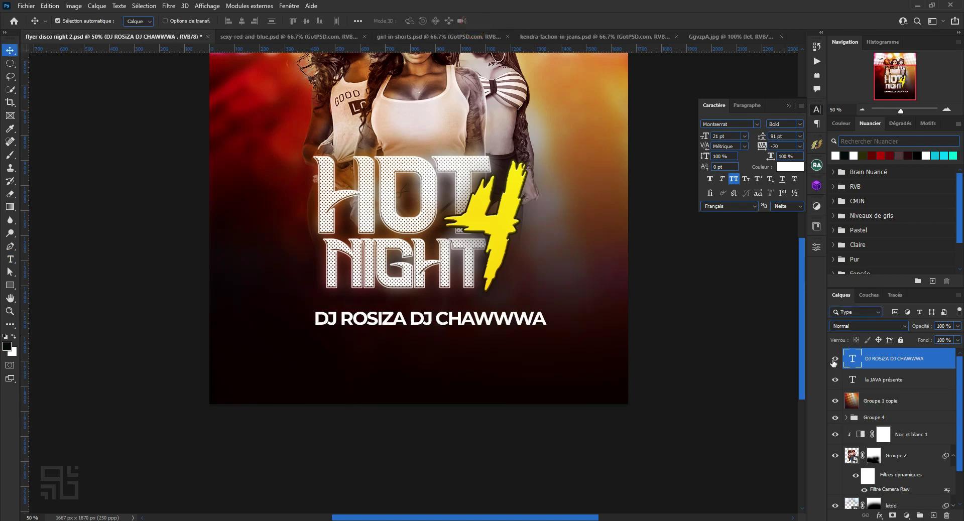
left_click(836, 358)
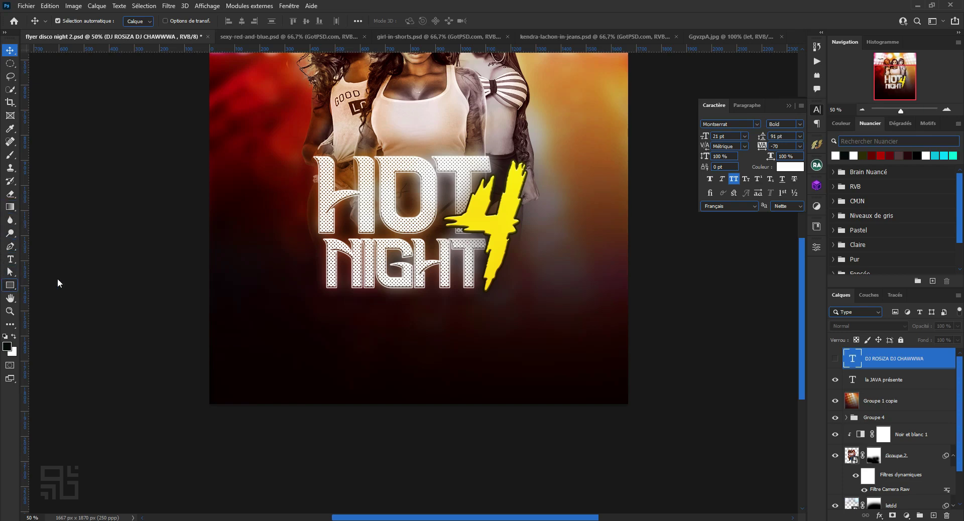
Draw a small red rectangle and skew it into a slanted bar.
key("u")
left_click_drag(258, 191, 329, 214)
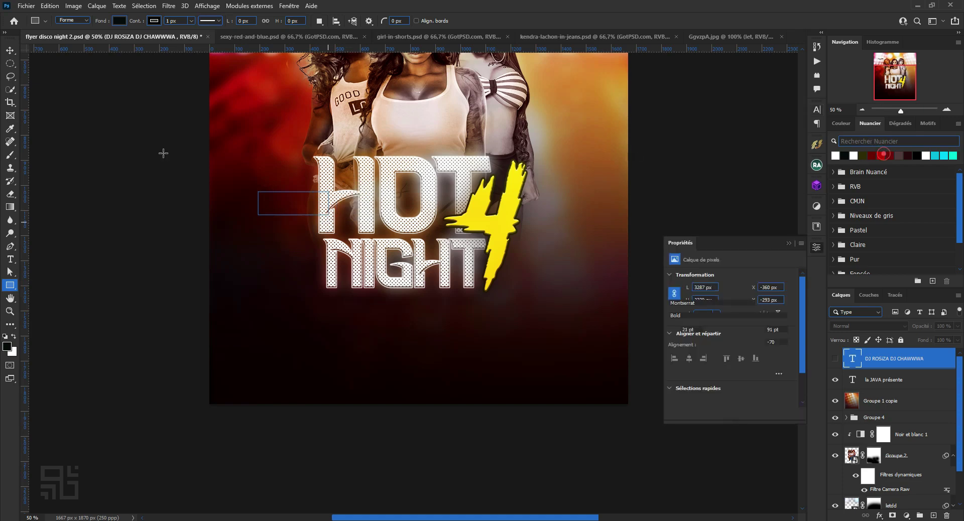
left_click(155, 22)
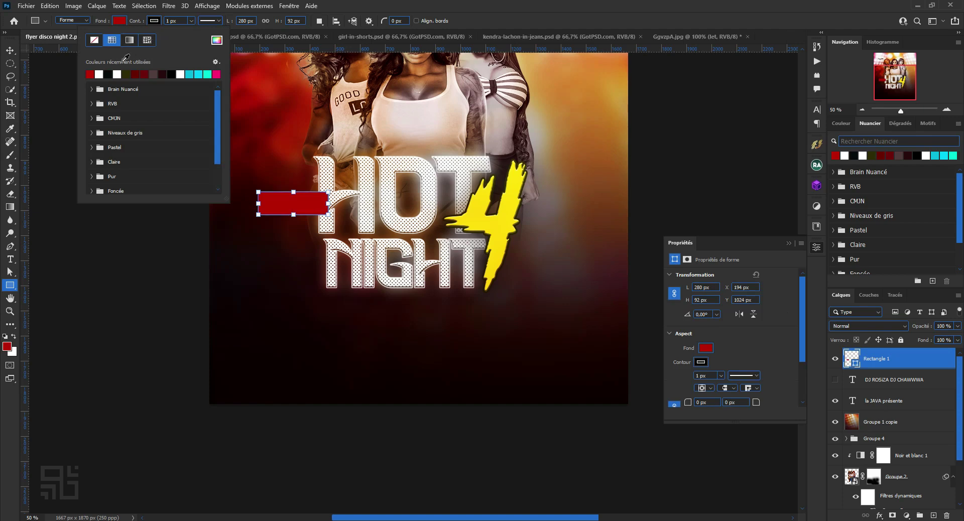
left_click(688, 14)
key("v")
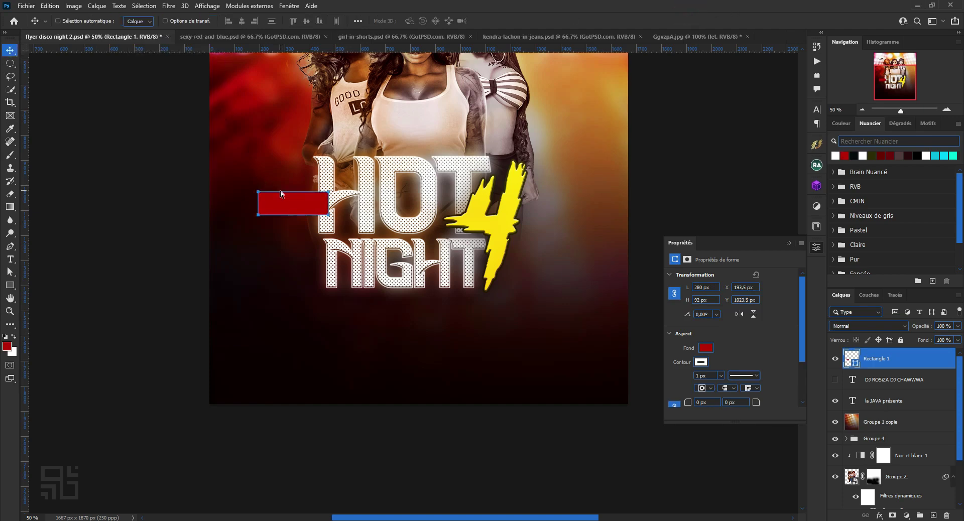
key("ctrl+t")
left_click_drag(294, 215, 300, 216)
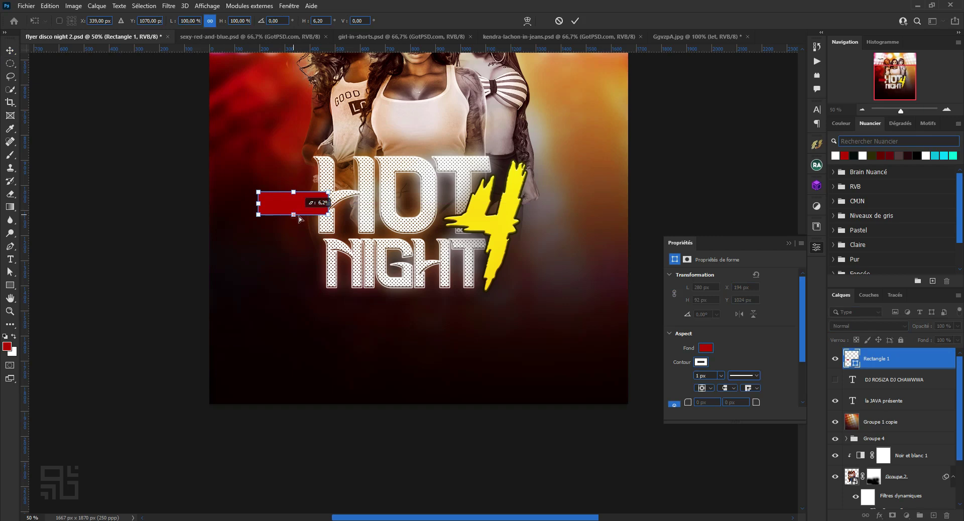
left_click(581, 22)
left_click(440, 204)
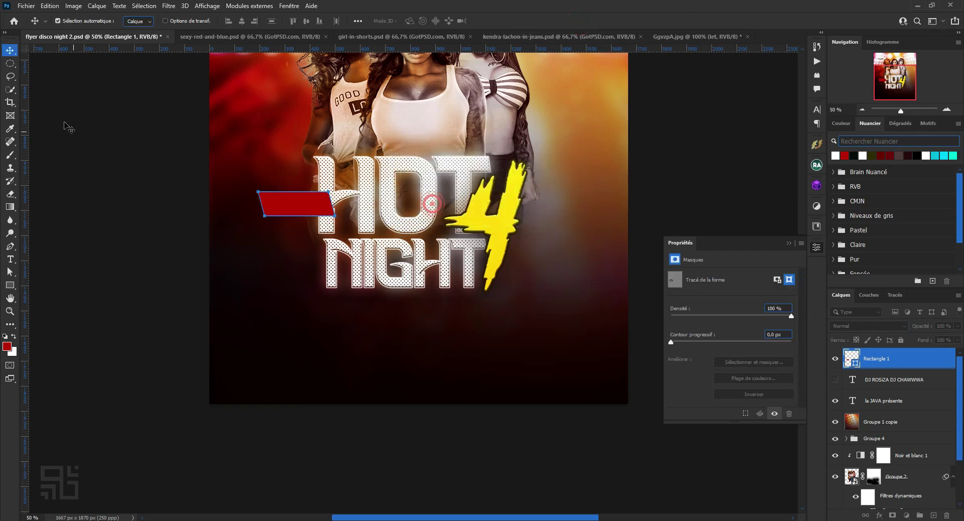
Move the red bar below NIGHT and place a duplicate beside it.
left_click(682, 171)
mouse_move(298, 197)
left_mouse_down()
mouse_move(289, 253)
mouse_move(279, 235)
mouse_move(395, 318)
left_mouse_up()
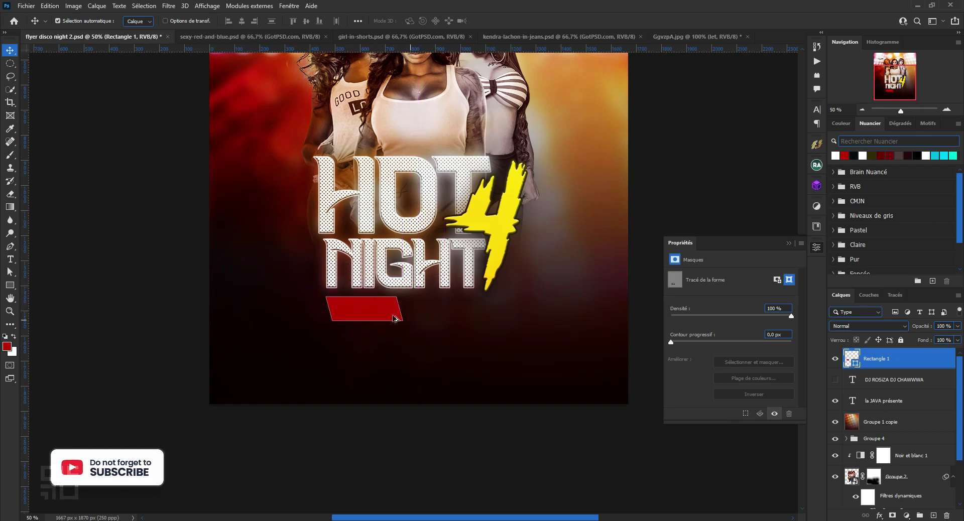
left_click_drag(382, 314, 454, 310, "alt")
left_click_drag(455, 310, 454, 310)
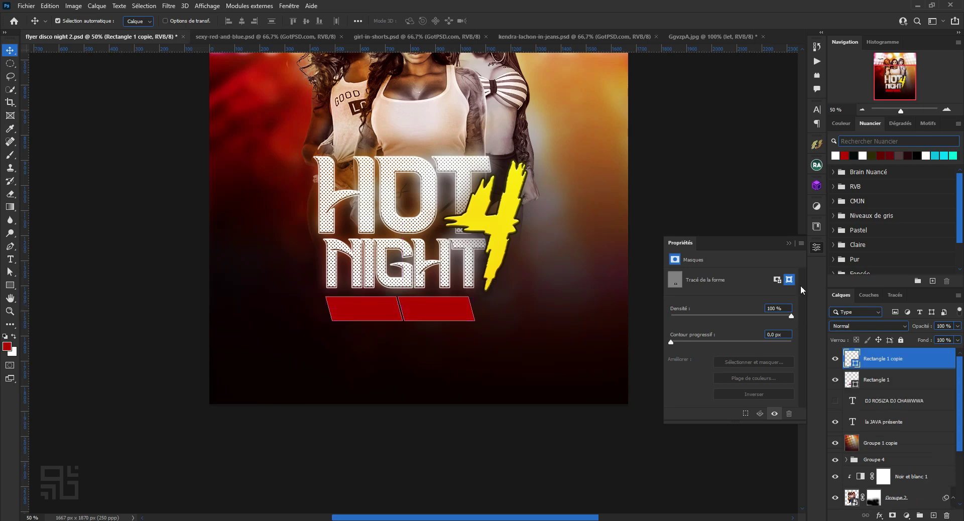
left_click(788, 243)
Make both red bars thinner and stretch them wider to left and right.
left_click(884, 380, "shift")
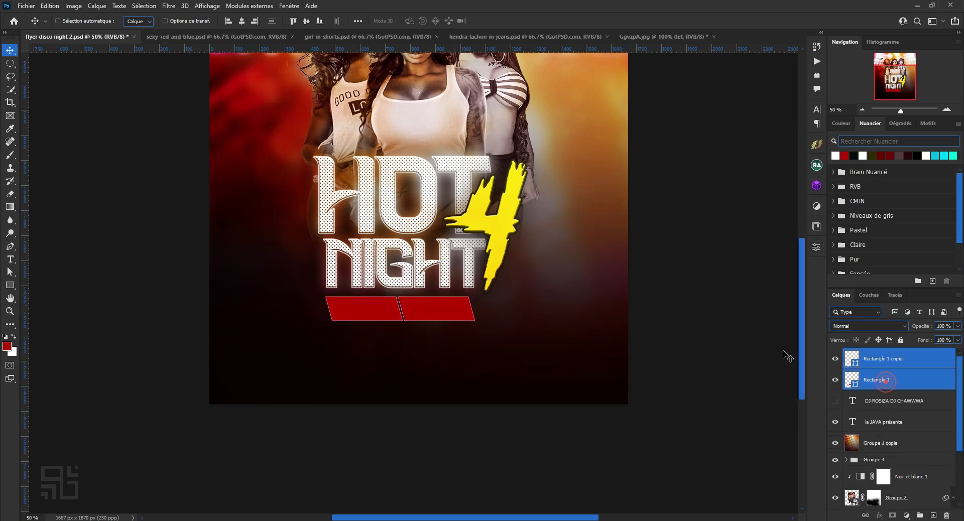
key("ctrl+t")
left_click_drag(399, 321, 399, 314)
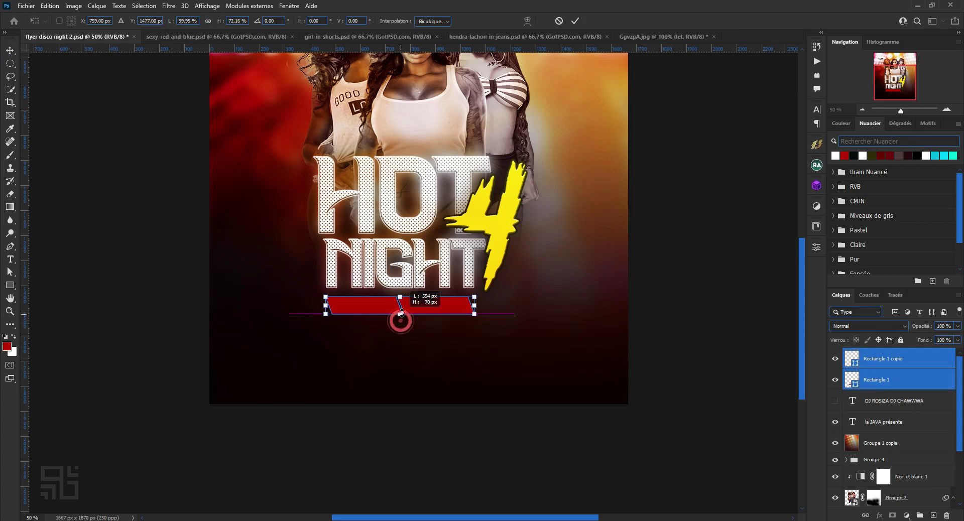
left_click_drag(480, 307, 513, 307)
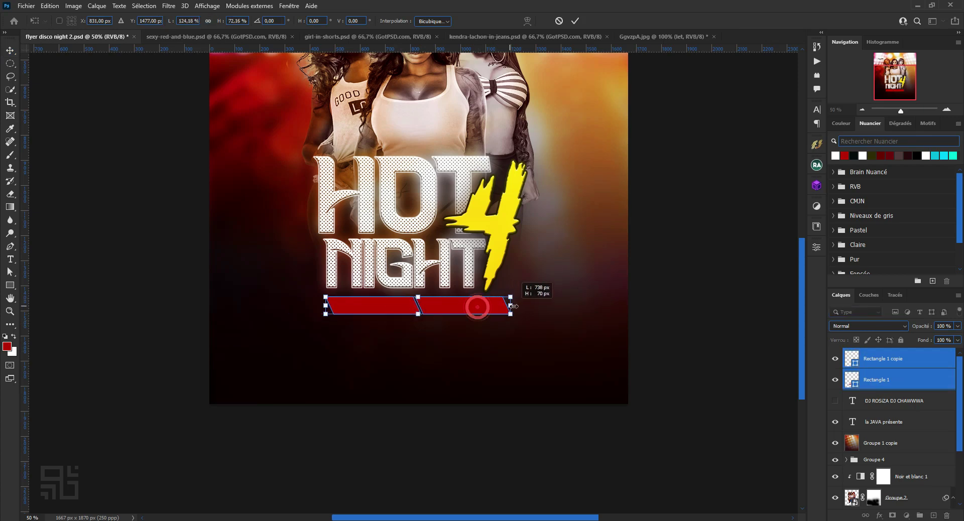
left_click_drag(324, 306, 310, 306)
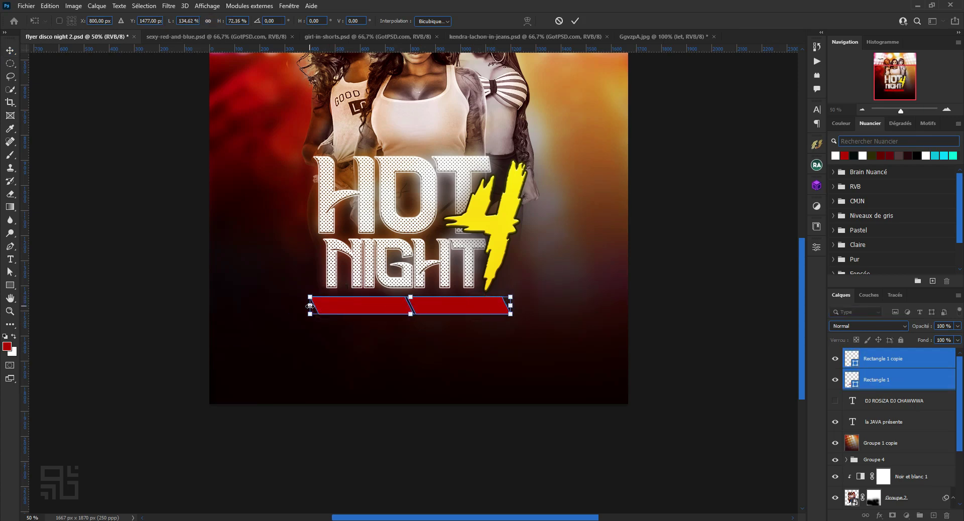
left_click(575, 21)
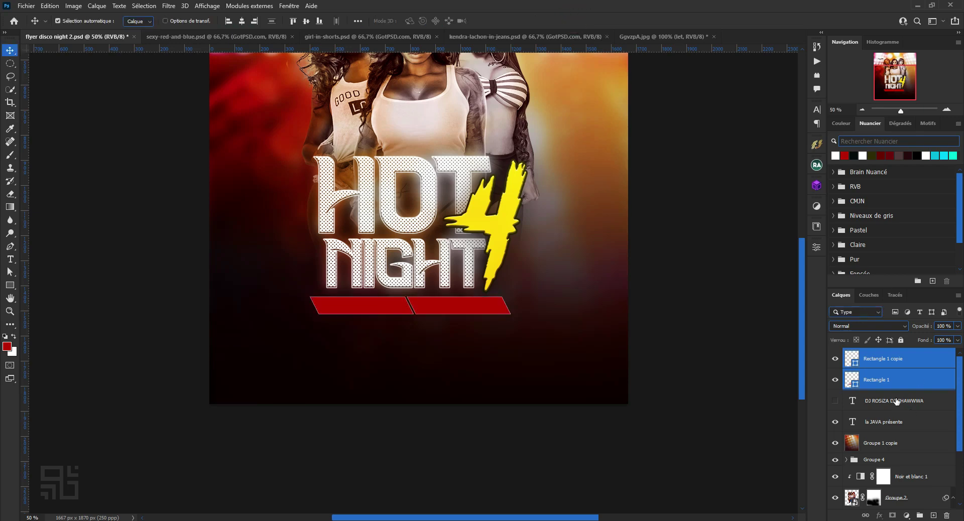
left_click(922, 406)
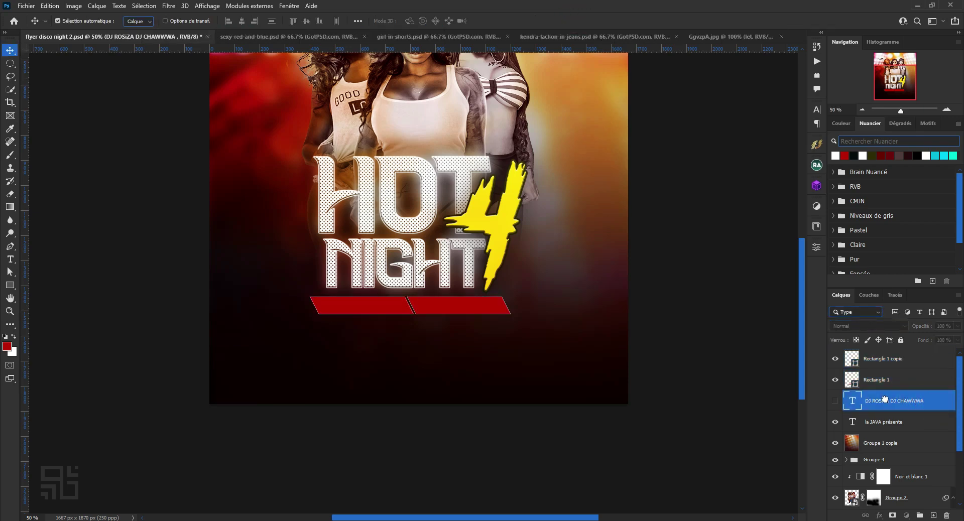
Bring the DJ names above the red bars, make them white, and move them onto the bars.
key("ctrl+shift+bracketright")
left_click(835, 401)
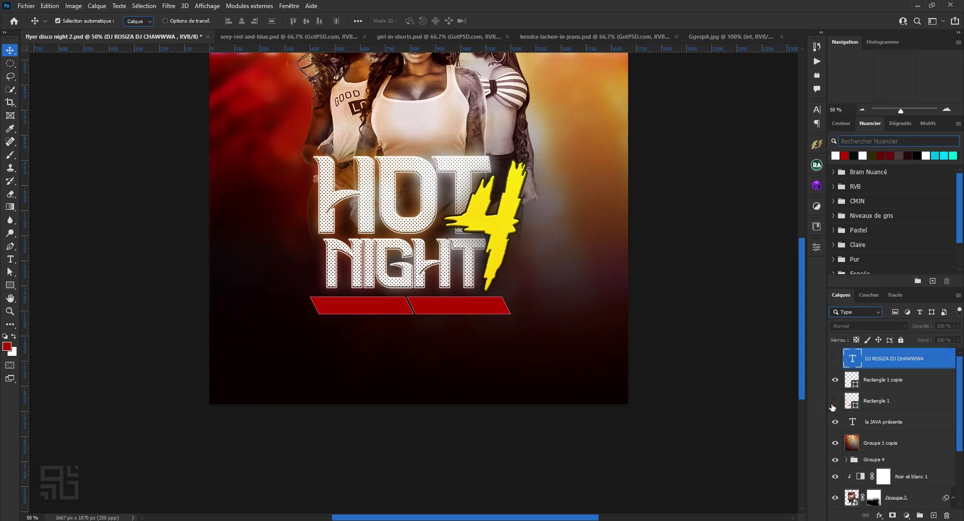
left_click(835, 401)
left_click(835, 358)
left_click(836, 156)
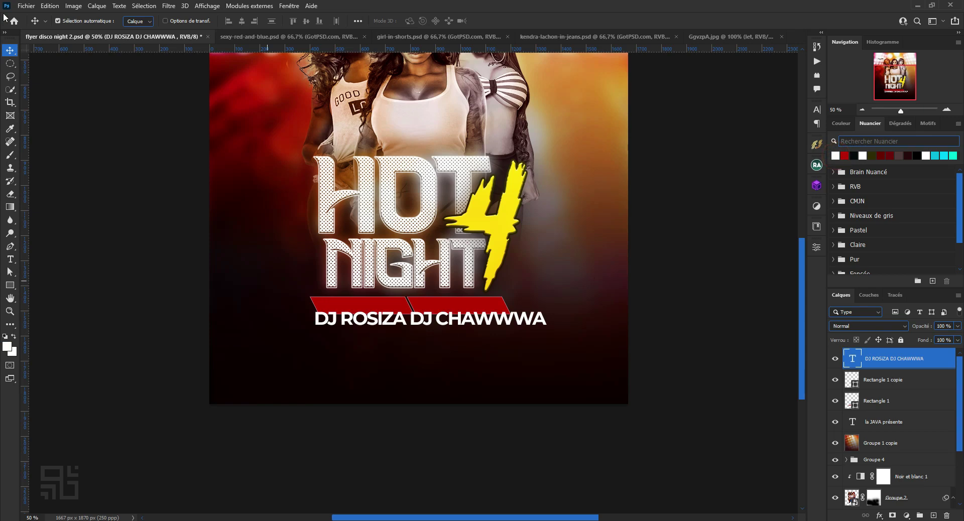
left_click_drag(458, 323, 459, 312)
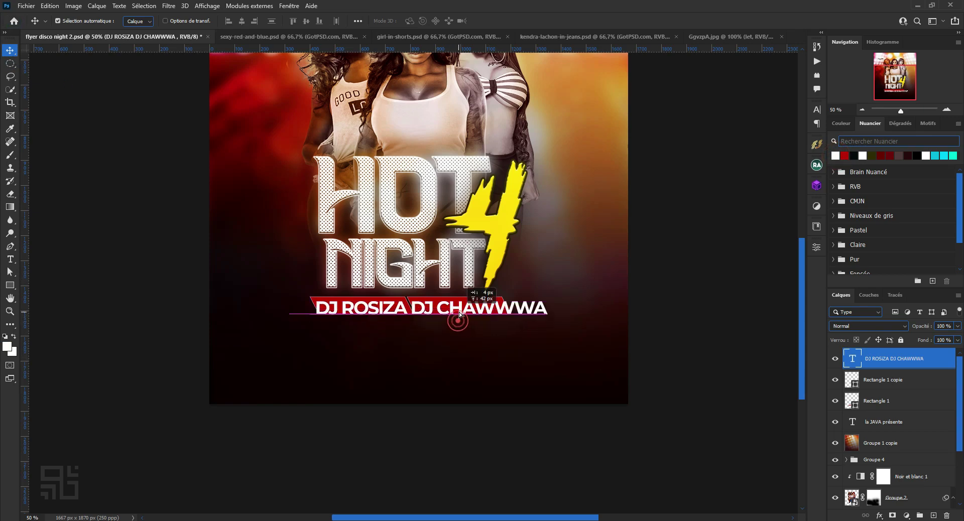
Shrink the DJ names to about half size and tighten the gap between them.
key("ctrl+t")
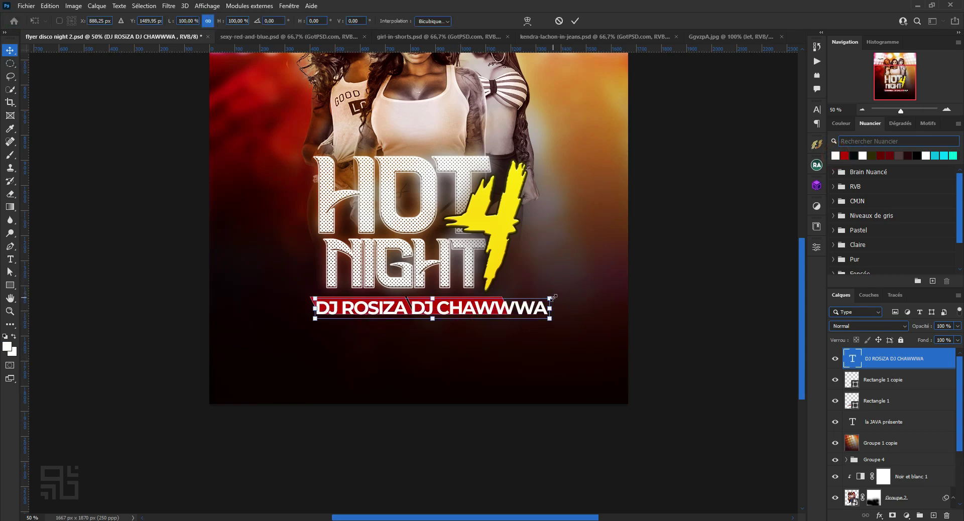
mouse_move(553, 297)
left_mouse_down()
mouse_move(509, 282)
mouse_move(433, 309)
left_mouse_up()
left_click(576, 21)
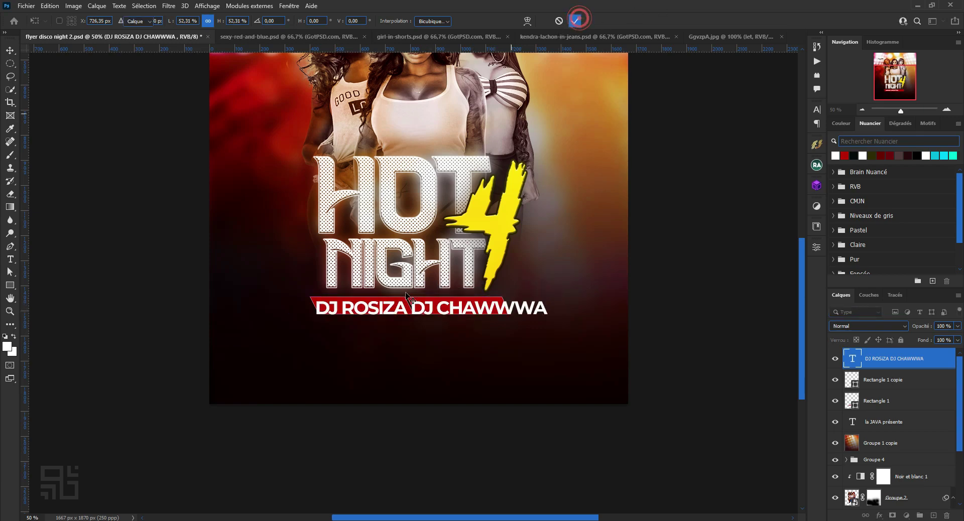
double_click(380, 305)
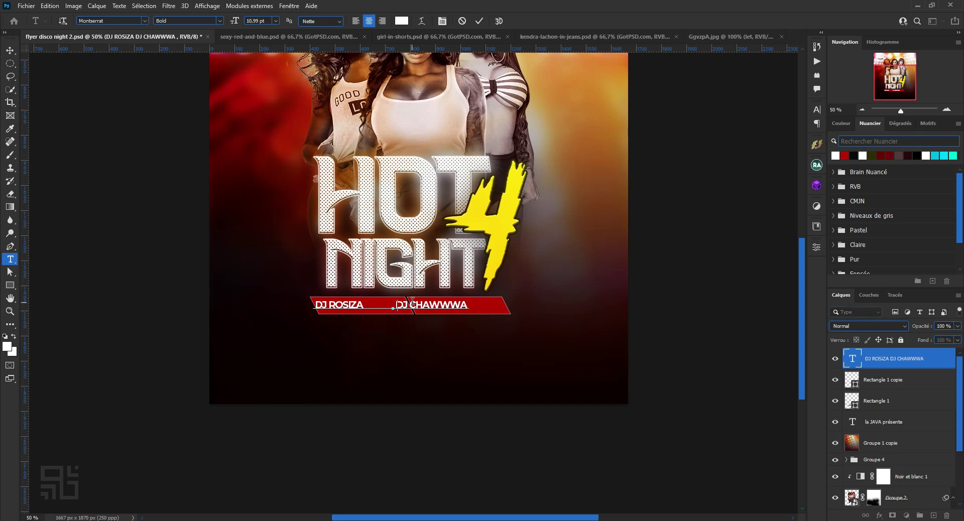
left_click_drag(444, 327, 467, 328)
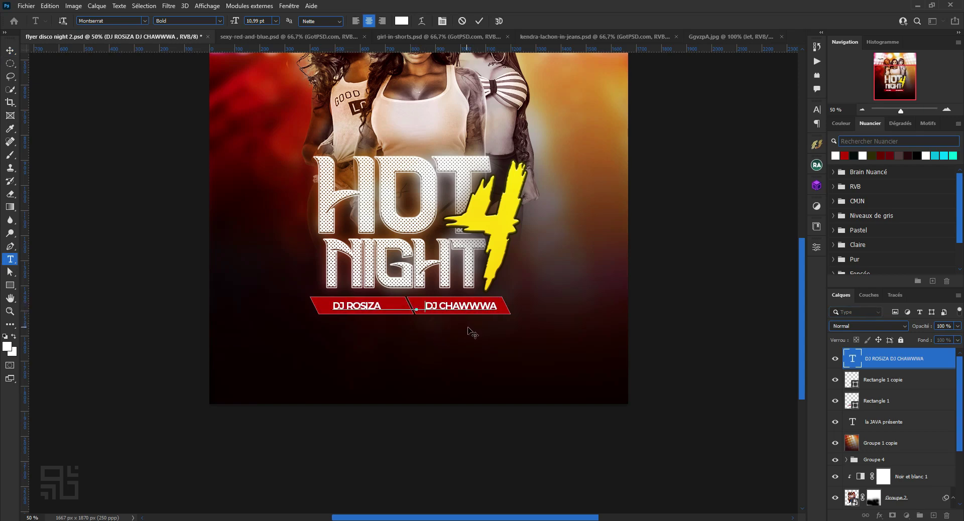
key("BackSpace")
key("BackSpace")
left_click_drag(457, 328, 458, 330)
left_click(479, 21)
Remove the outline from both red banners and open the notes listing the flyer's fonts.
key("v")
scroll(437, 291, "down", 1)
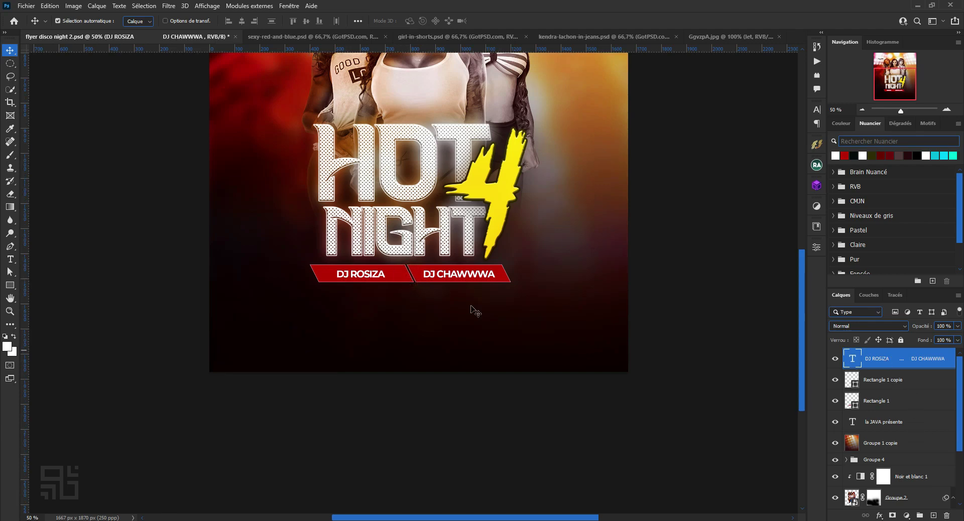
scroll(408, 295, "up", 1)
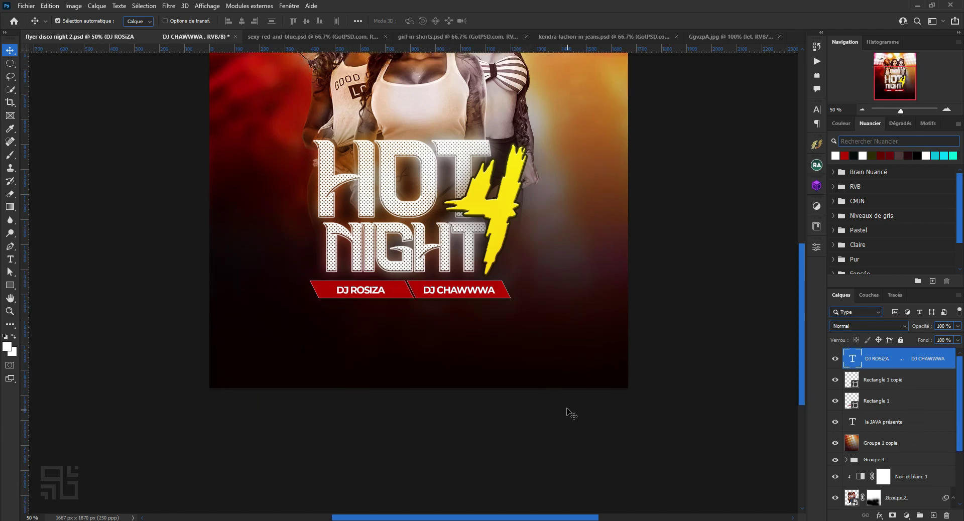
left_click(890, 388)
left_click(918, 402, "shift")
key("i")
key("u")
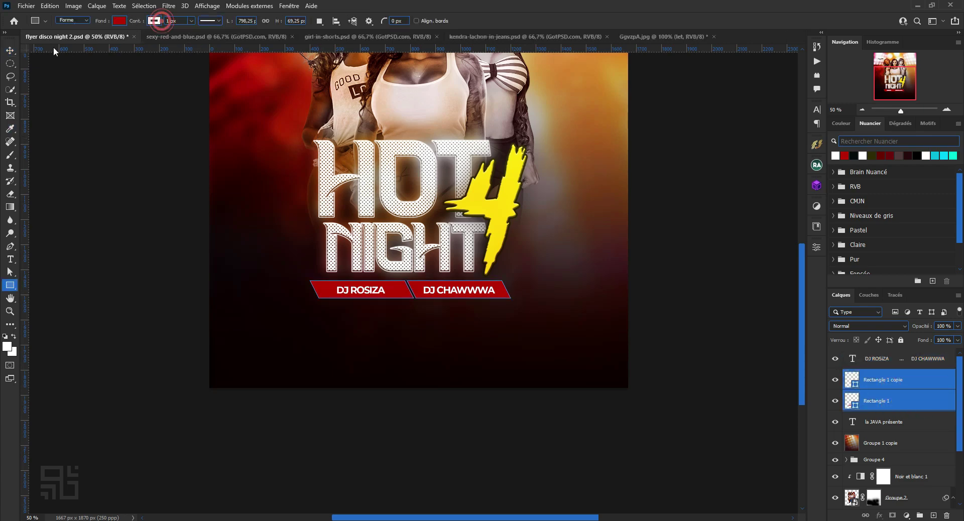
left_click(154, 20)
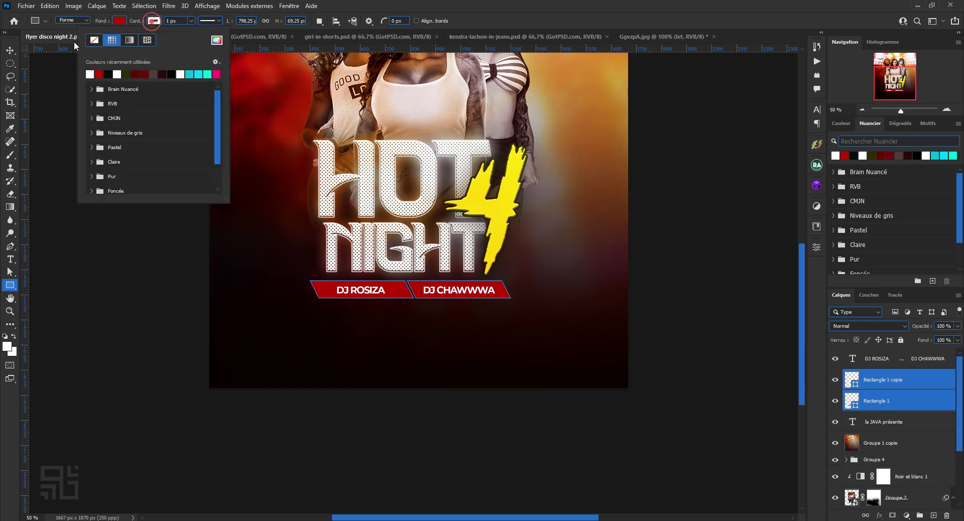
left_click(86, 42)
left_click(10, 50)
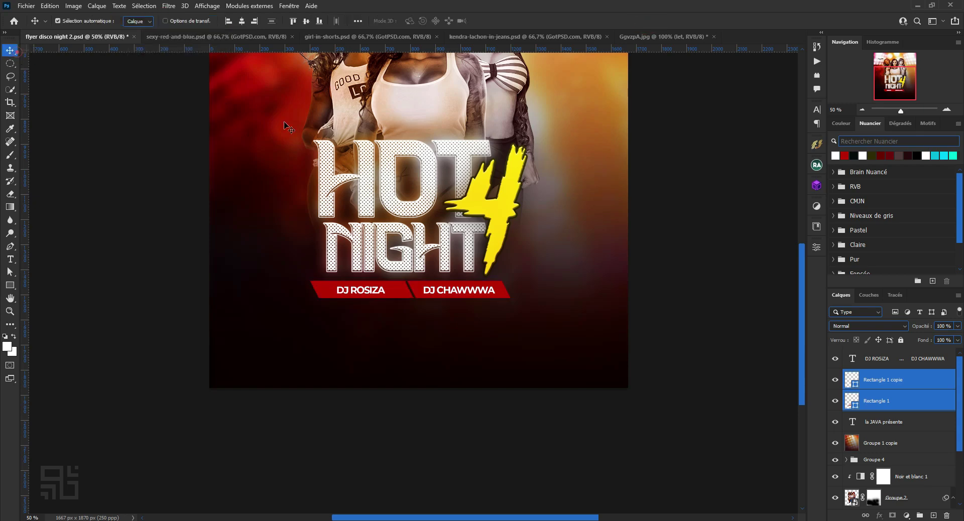
left_click(699, 364)
scroll(482, 502, "down", 1)
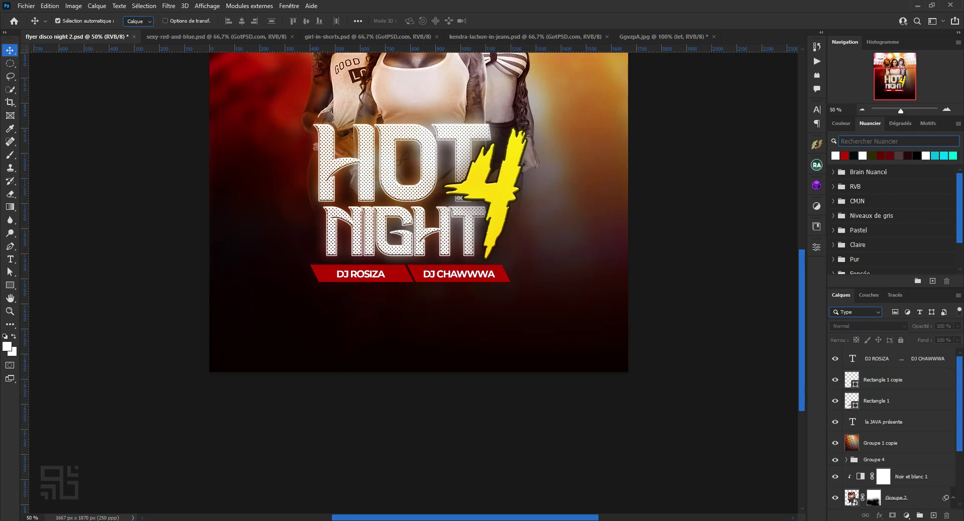
left_click(474, 482)
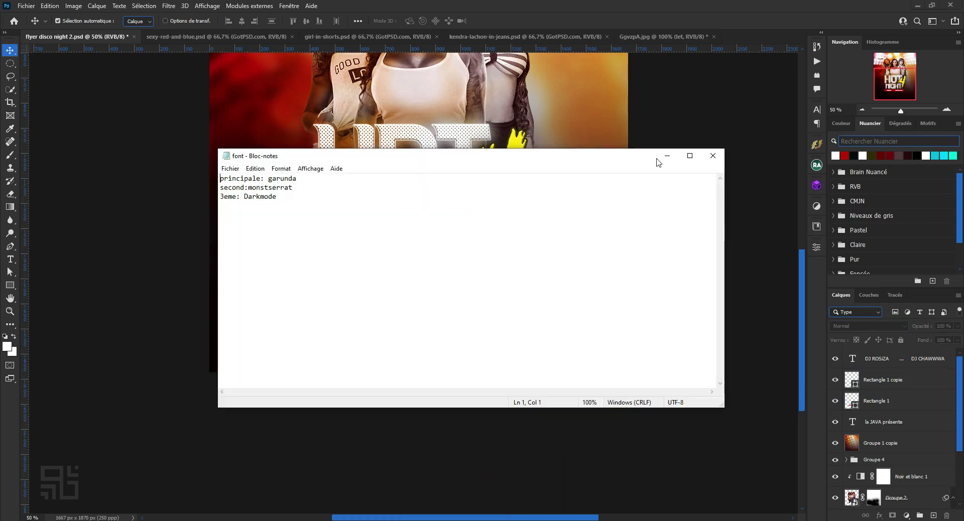
left_click(676, 155)
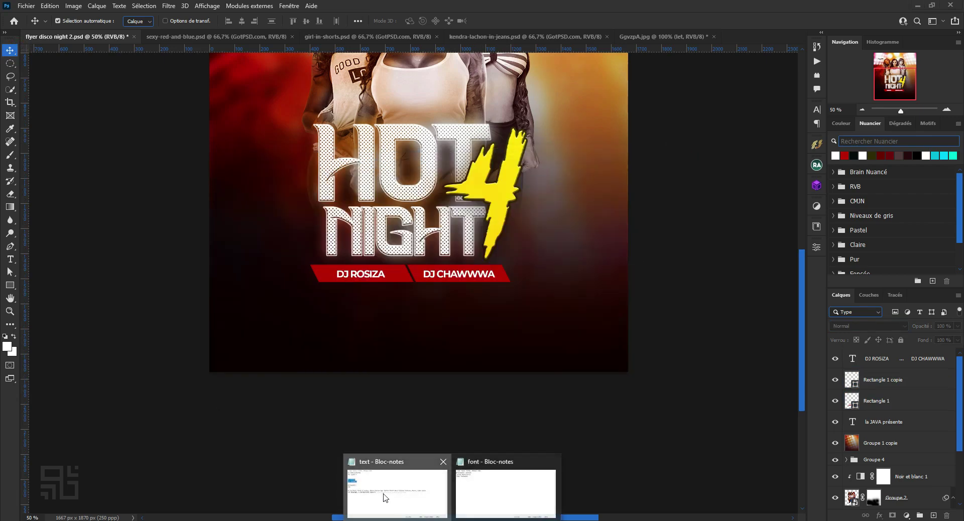
left_click(383, 492)
left_click(268, 244)
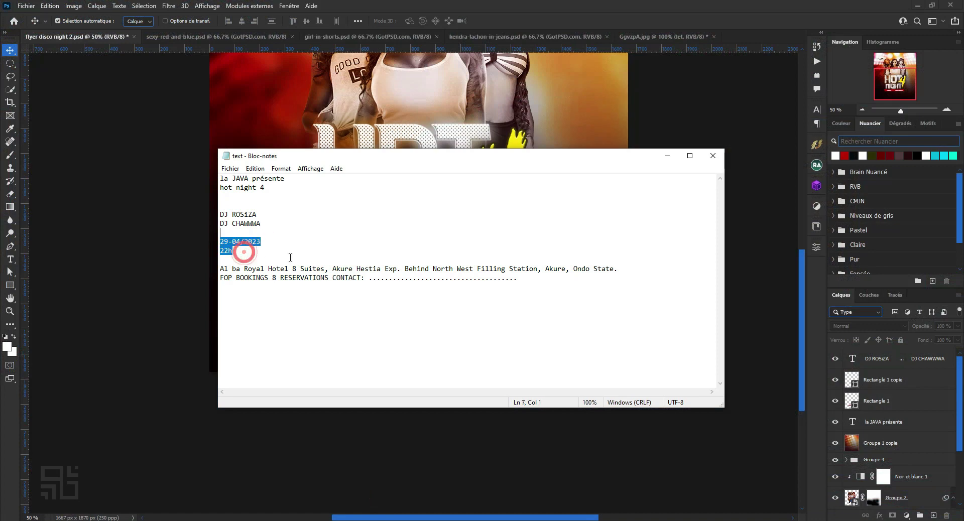
mouse_move(264, 241)
left_mouse_down()
mouse_move(220, 233)
mouse_move(220, 251)
left_mouse_up()
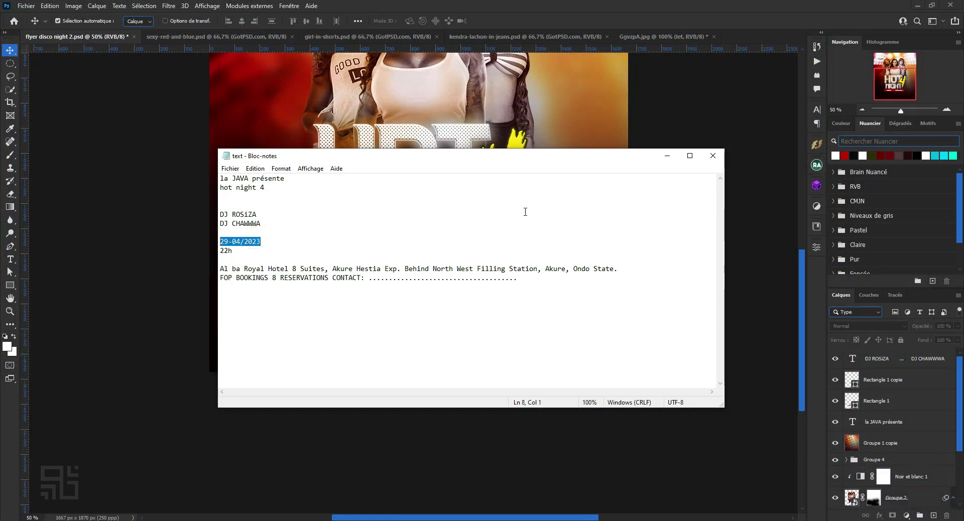
left_click(667, 157)
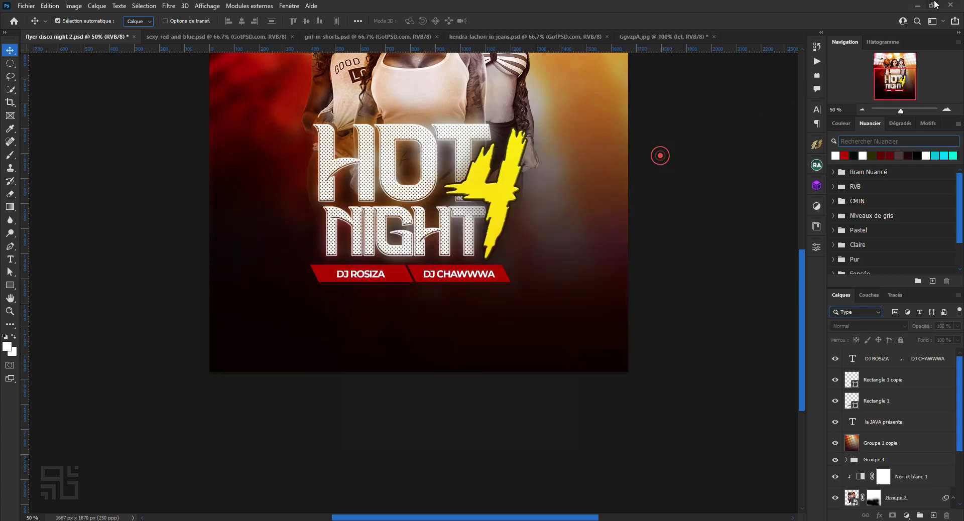
left_click(663, 194)
Draw a four-cornered shape left of the HOT title with the Pen in Shape mode.
scroll(479, 238, "down", 1)
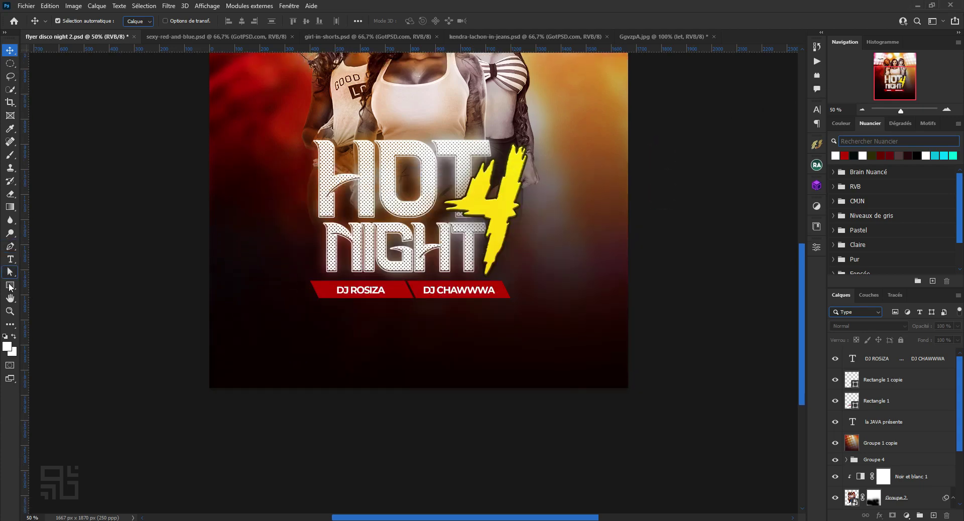
left_click(10, 285)
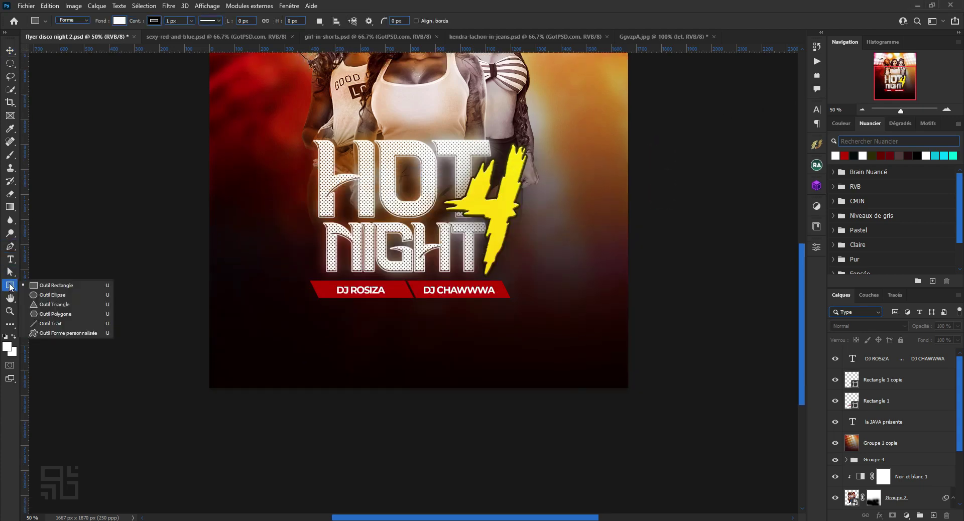
left_click(64, 287)
scroll(236, 213, "up", 2)
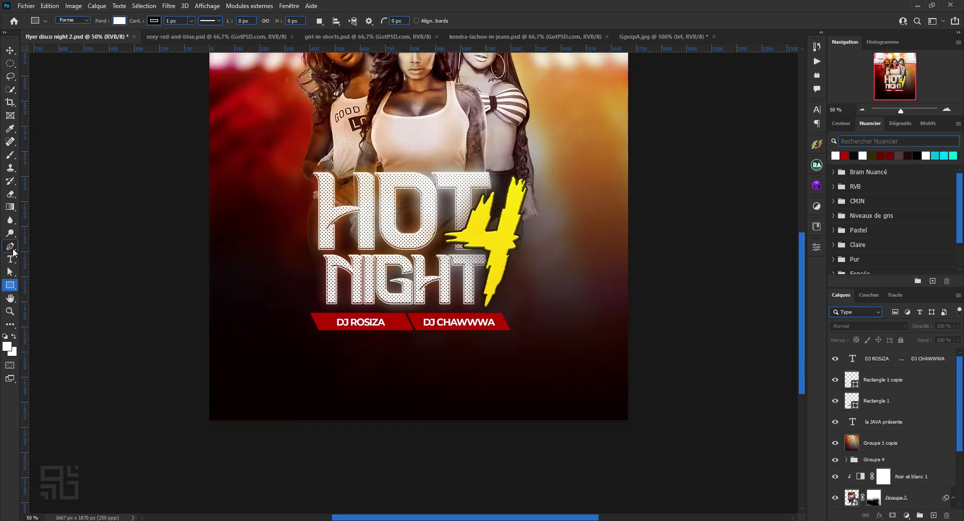
left_click(10, 246)
left_click(48, 245)
left_click(73, 20)
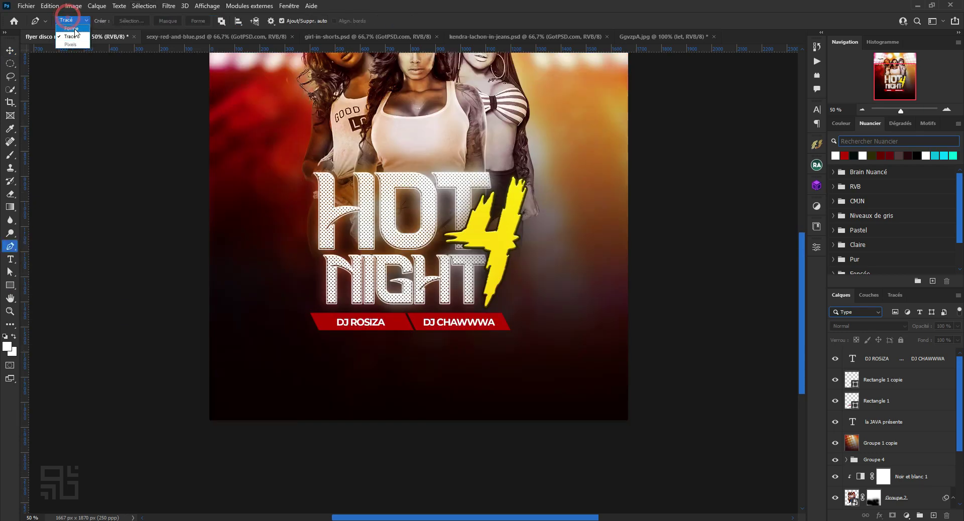
left_click(251, 175)
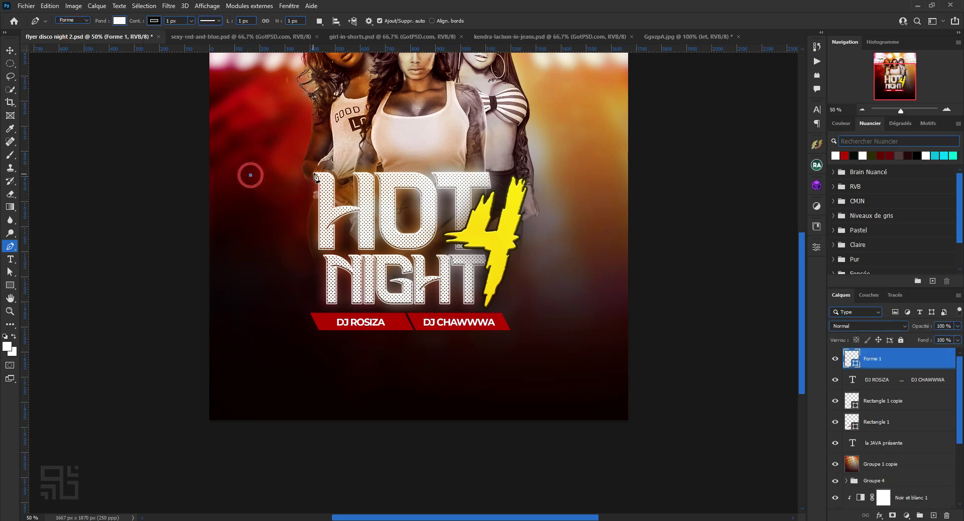
left_click(315, 169)
left_click(320, 208)
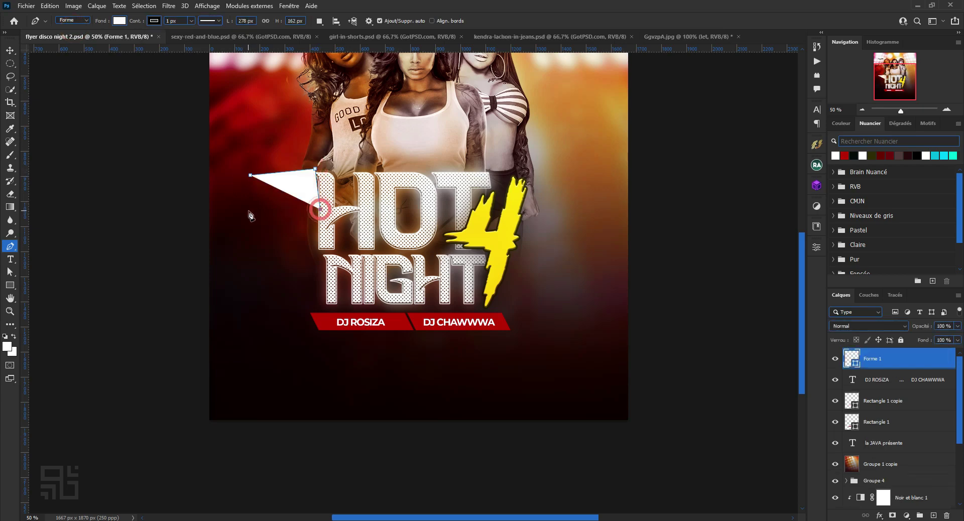
left_click(249, 199)
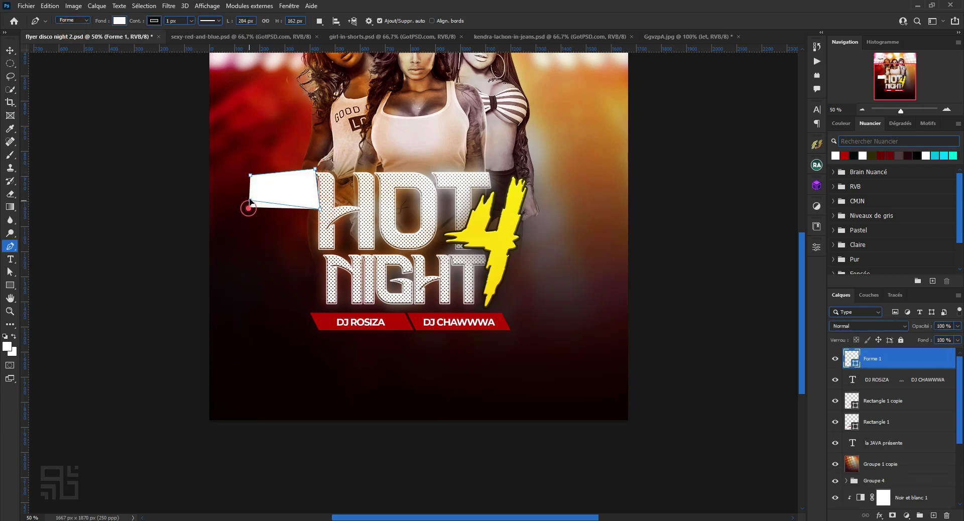
left_click(251, 176)
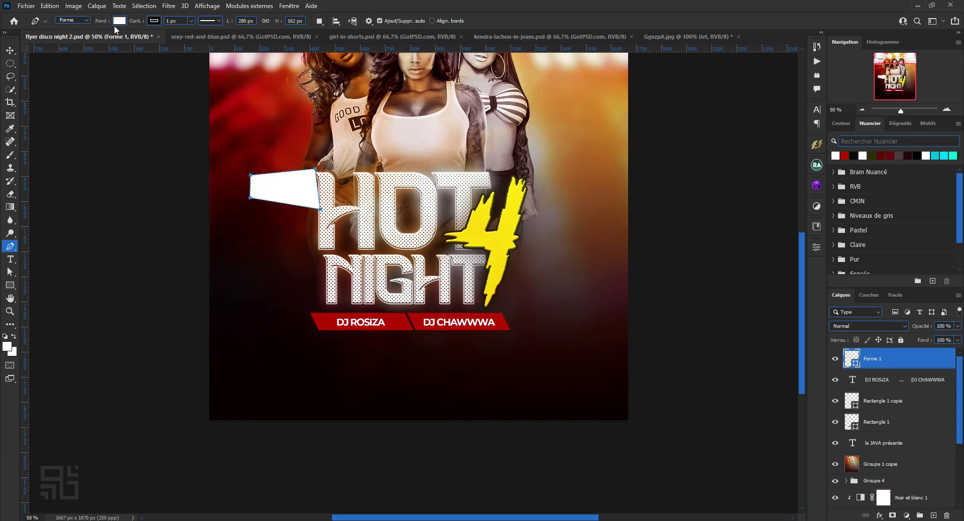
Fill the shape with yellow sampled from the 4.
left_click(119, 21)
left_click(55, 74)
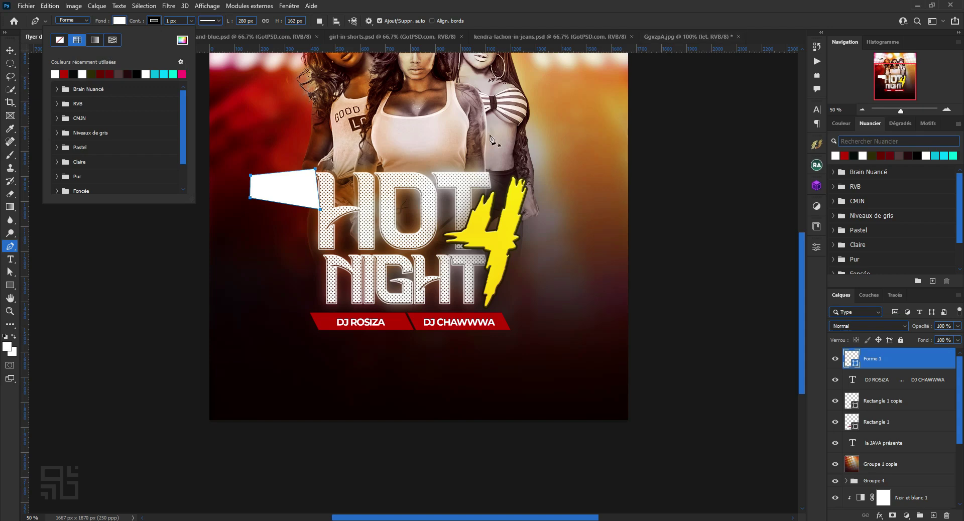
key("Return")
left_click(518, 213)
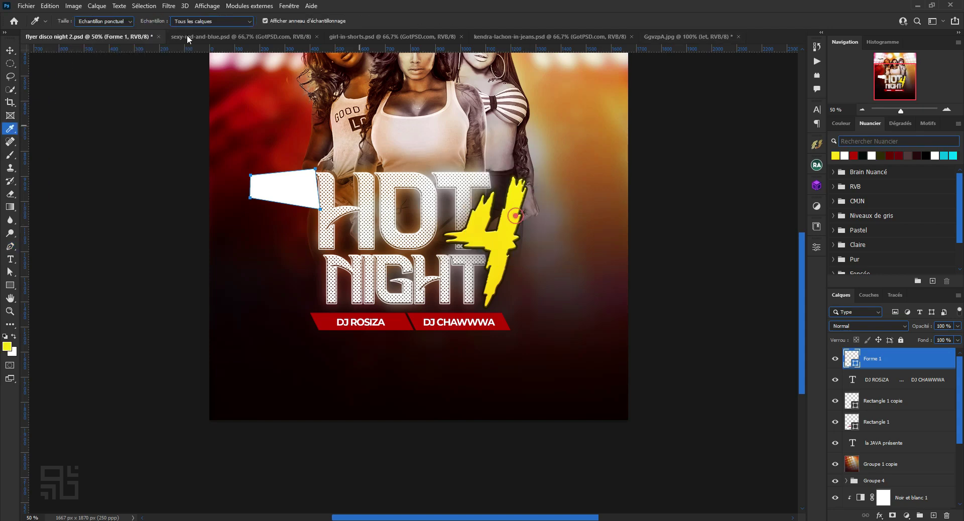
key("u")
left_click(121, 21)
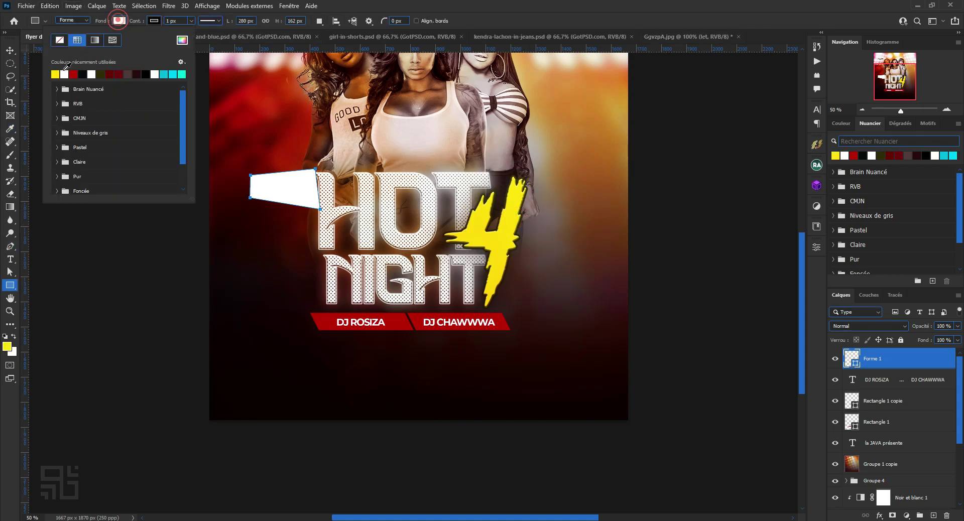
left_click(57, 69)
key("Return")
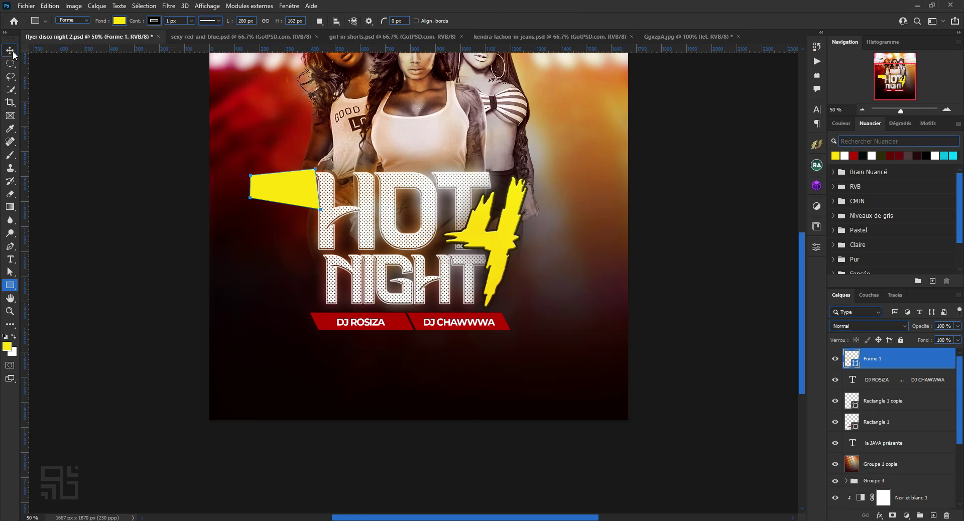
left_click(13, 52)
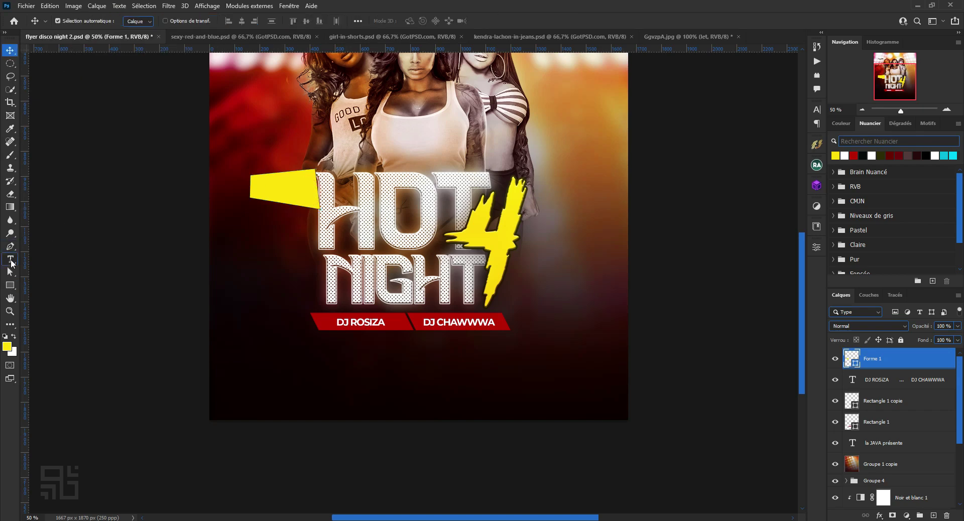
left_click(10, 260)
Add the date 29-04/2023 in a text box beneath the DJ banners, widened to fit one line.
left_click_drag(328, 358, 387, 385)
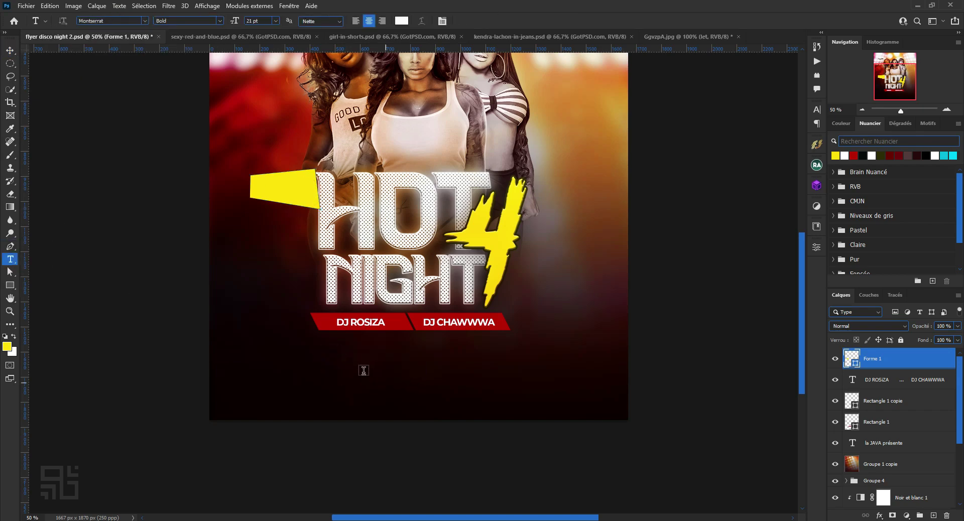
type("29-04/")
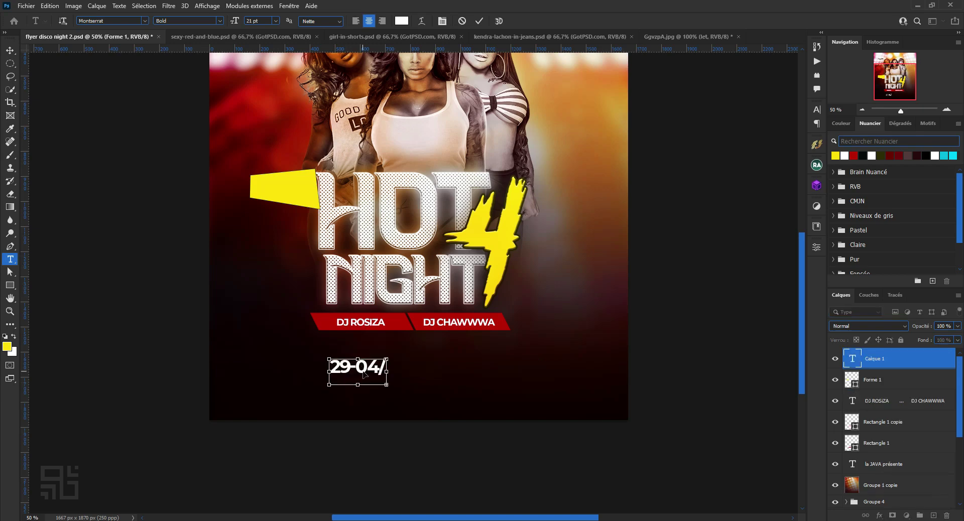
key("ctrl+a")
left_click_drag(363, 384, 388, 408)
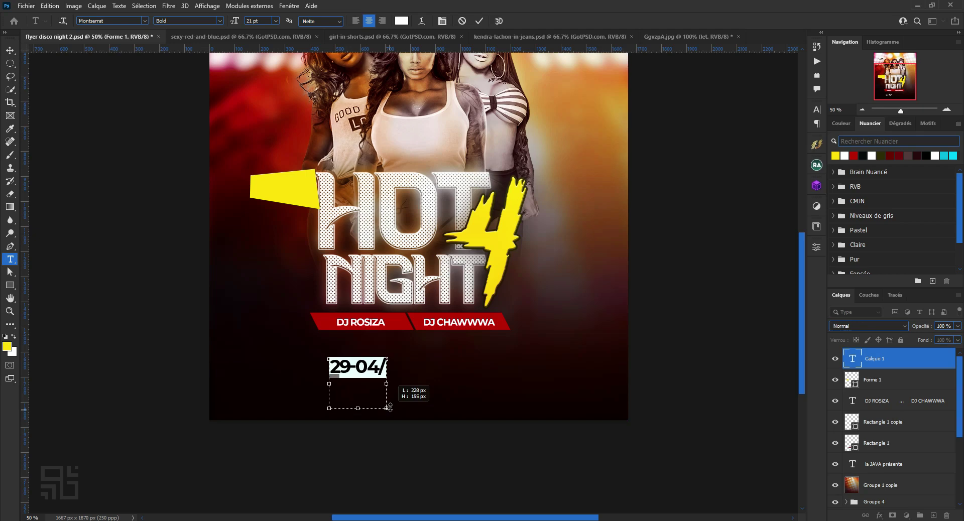
left_click_drag(387, 387, 430, 387)
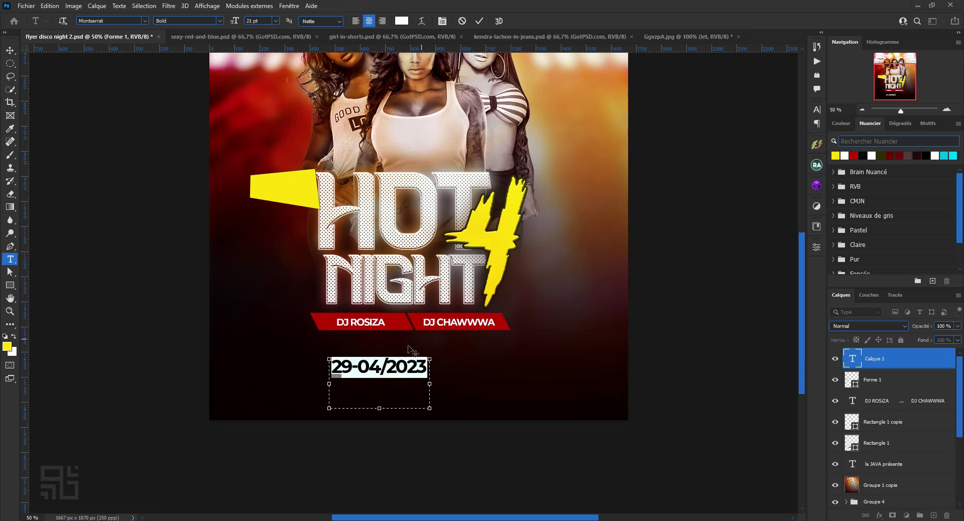
left_click(403, 376)
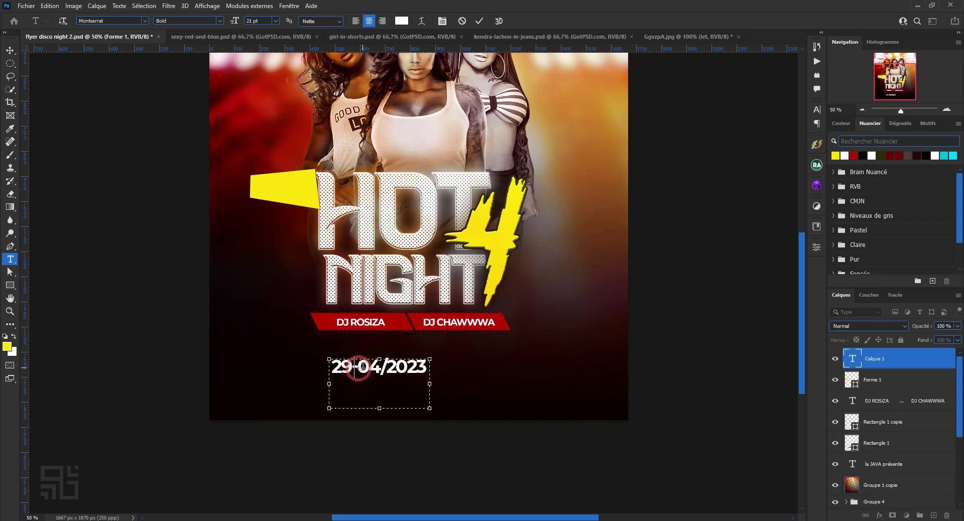
Break the date after 29 so 04/2023 sits on its own line, with Auto leading.
key("Delete")
key("Delete")
key("Delete")
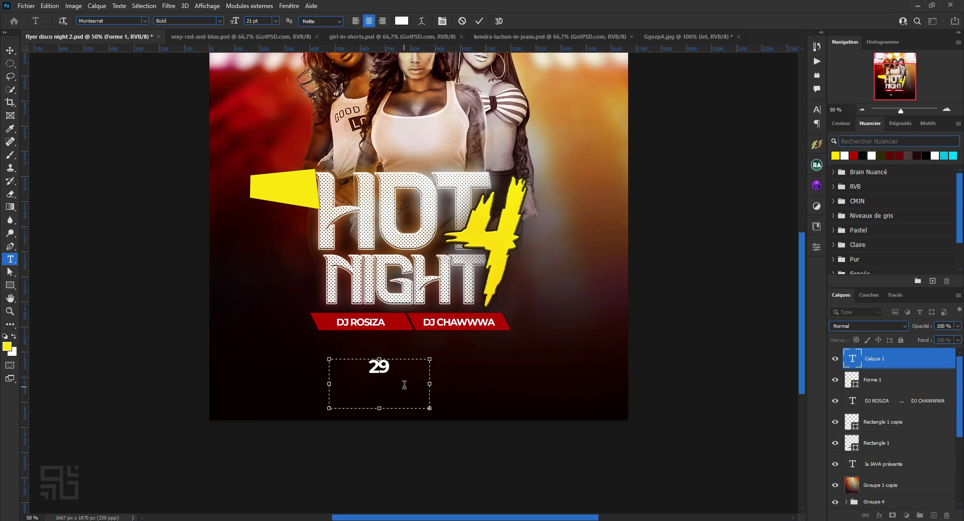
key("ctrl+a")
left_click(818, 111)
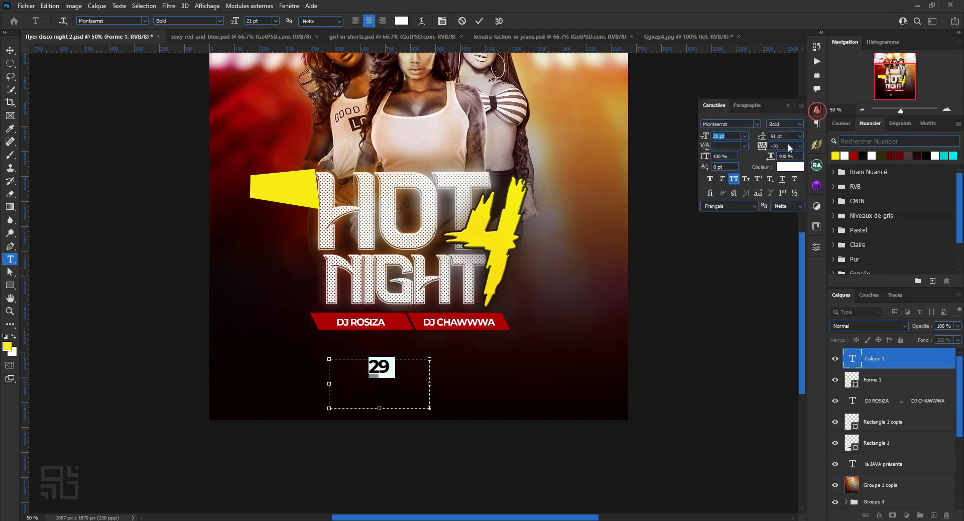
left_click(799, 137)
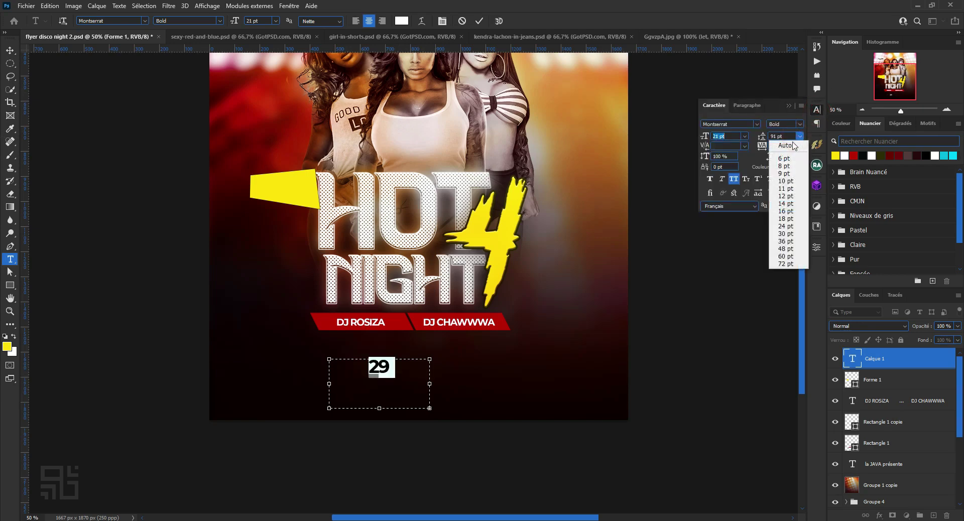
left_click(785, 146)
left_click_drag(368, 369, 394, 367)
left_click(390, 372)
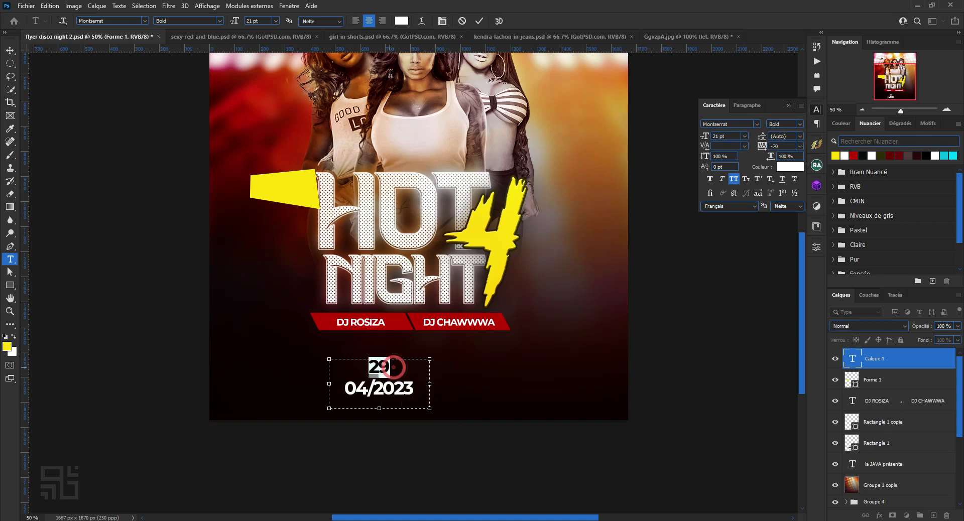
left_click(480, 21)
Select the Forme 1 yellow banner layer.
key("v")
left_click(301, 192)
left_click(907, 391)
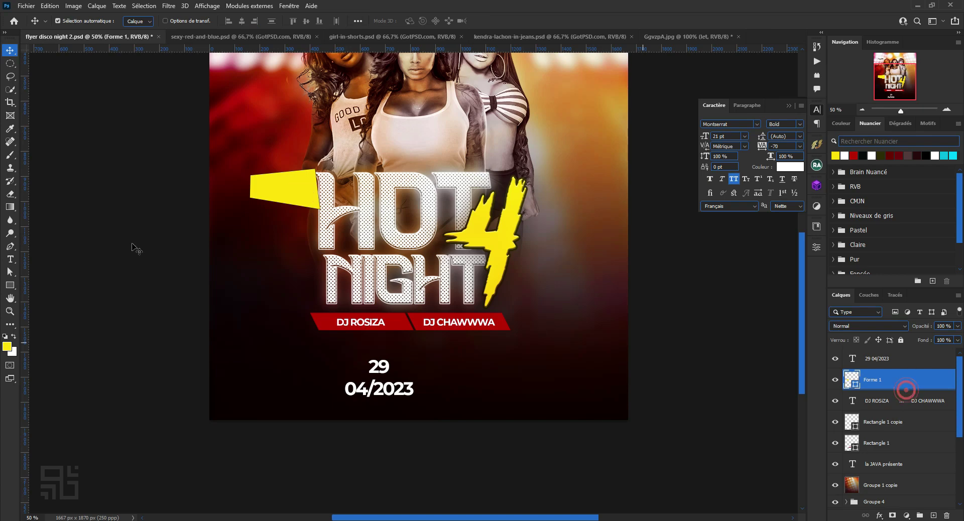
left_click(11, 285)
Draw a Pen shape over the banner's left end, clip it to Forme 1, and fill it dark red.
key("p")
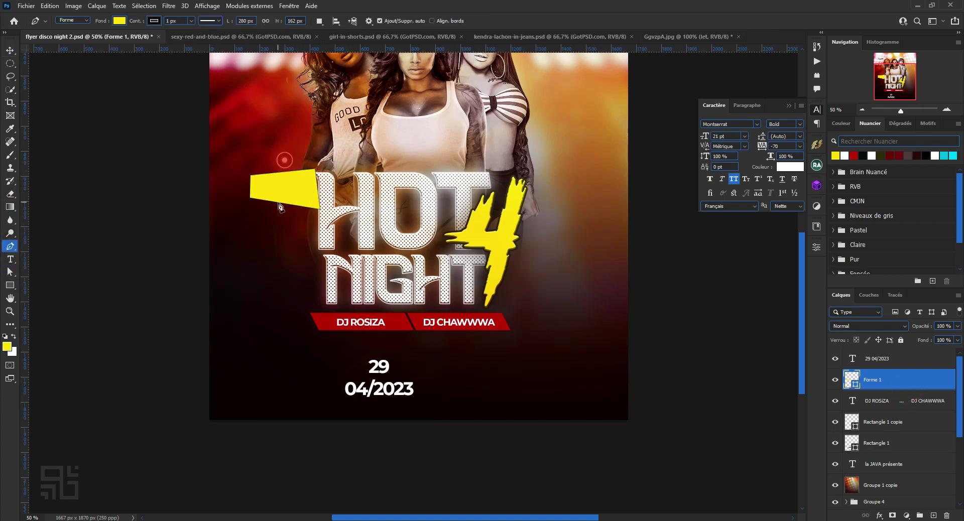
left_click(278, 202)
left_click(236, 206)
left_click(243, 167)
left_click(284, 161)
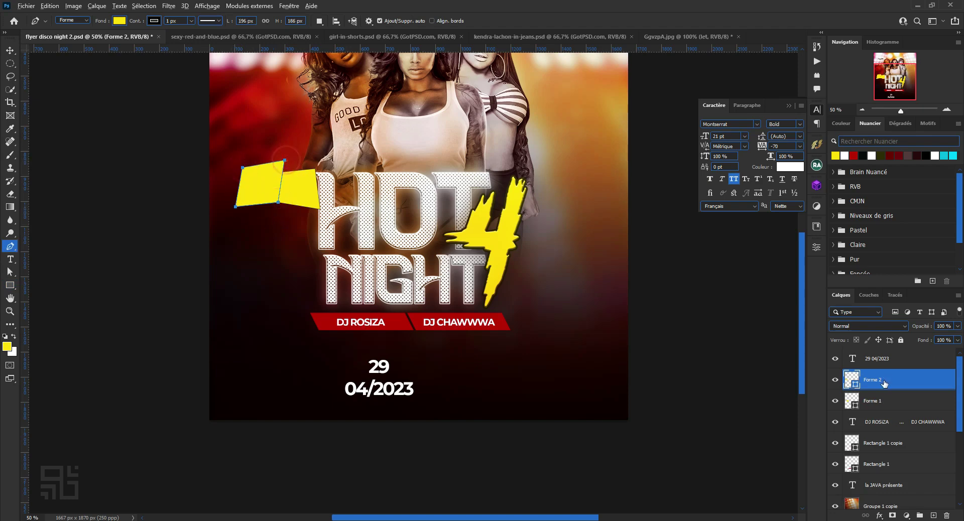
left_click(882, 389, "alt")
left_click(118, 21)
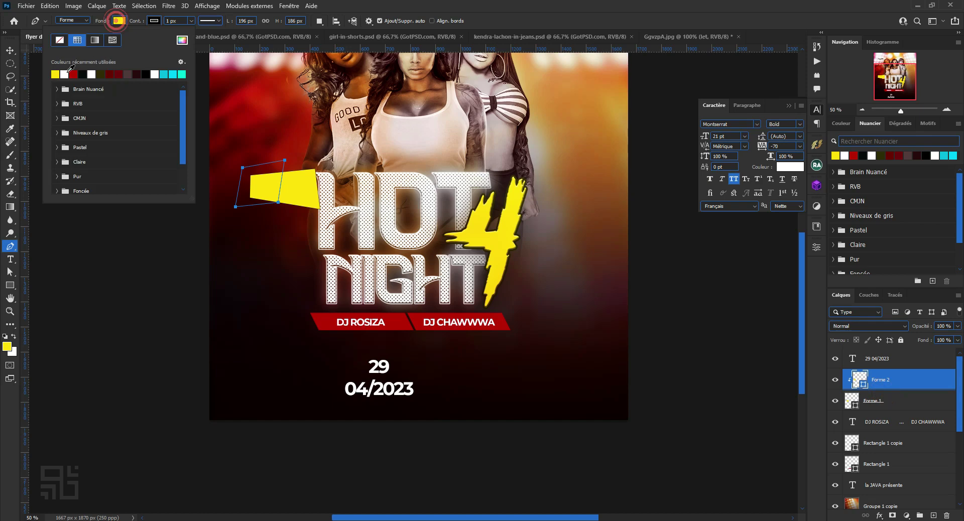
left_click(74, 74)
key("Return")
Remove the outline from both the red shape and the Forme 1 banner.
left_click(10, 51)
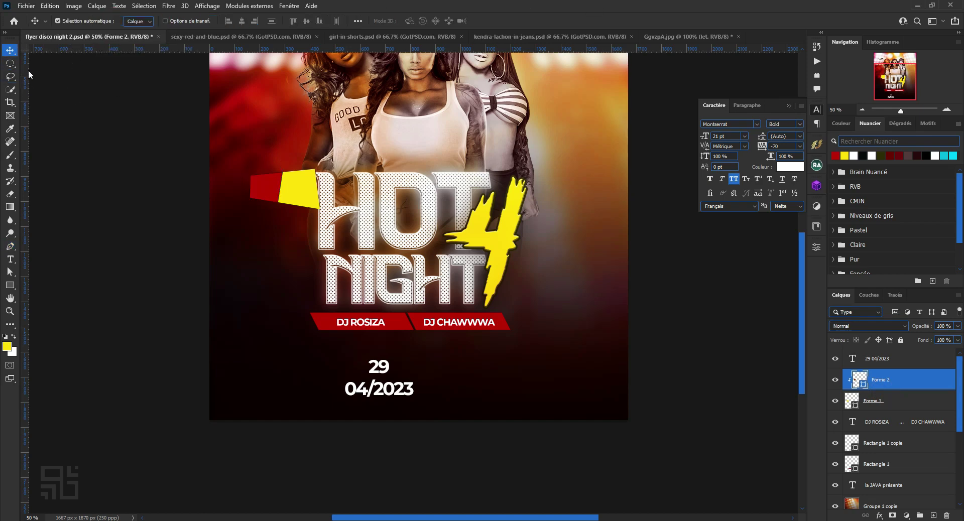
left_click(883, 409, "shift")
key("u")
left_click(155, 23)
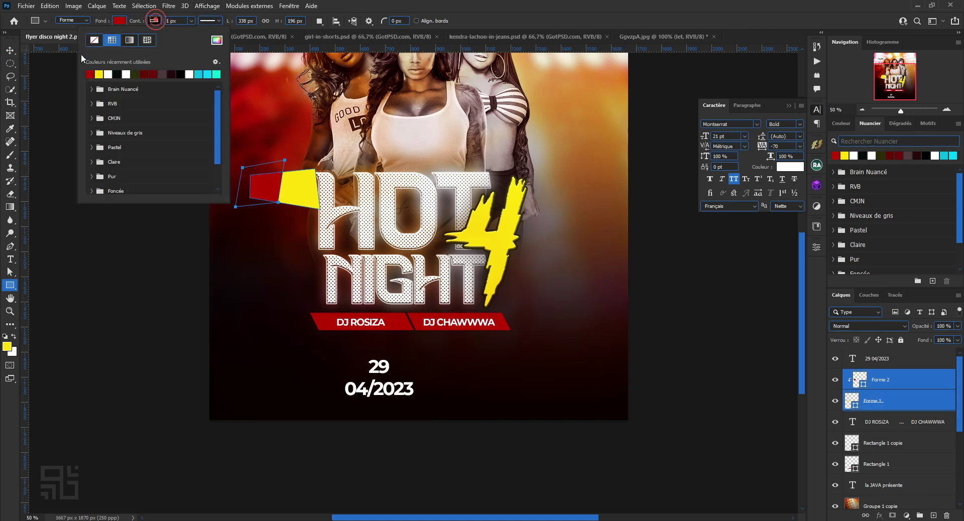
left_click(88, 31)
left_click(10, 51)
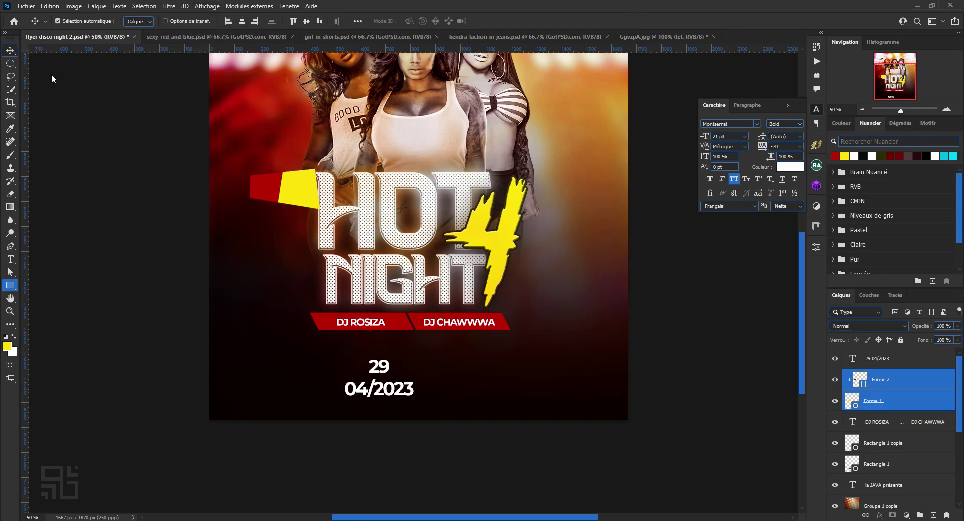
double_click(383, 364)
Delete 29 from the date layer, leaving only 04/2023.
double_click(383, 363)
key("BackSpace")
left_click(10, 51)
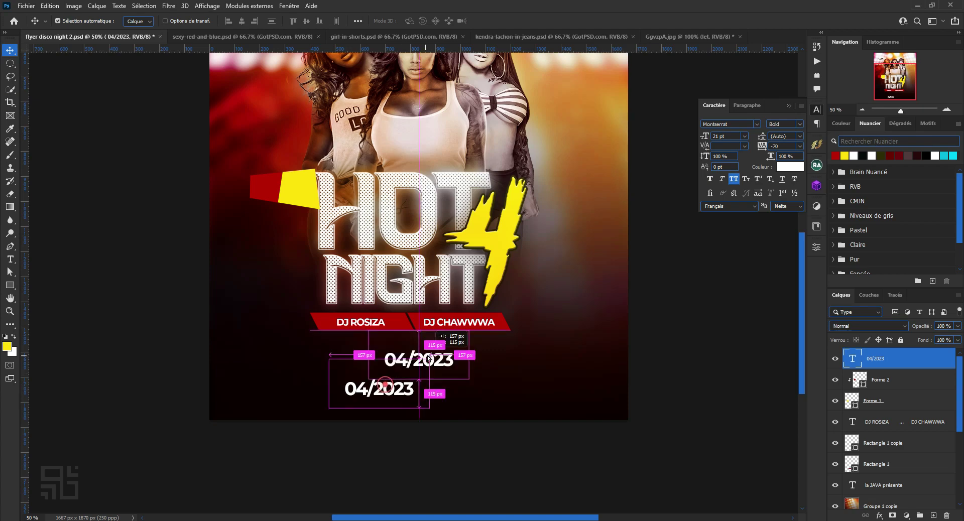
Duplicate the date text and change the copy to read 29 in a fitted text box.
left_click_drag(387, 390, 432, 359)
double_click(435, 354)
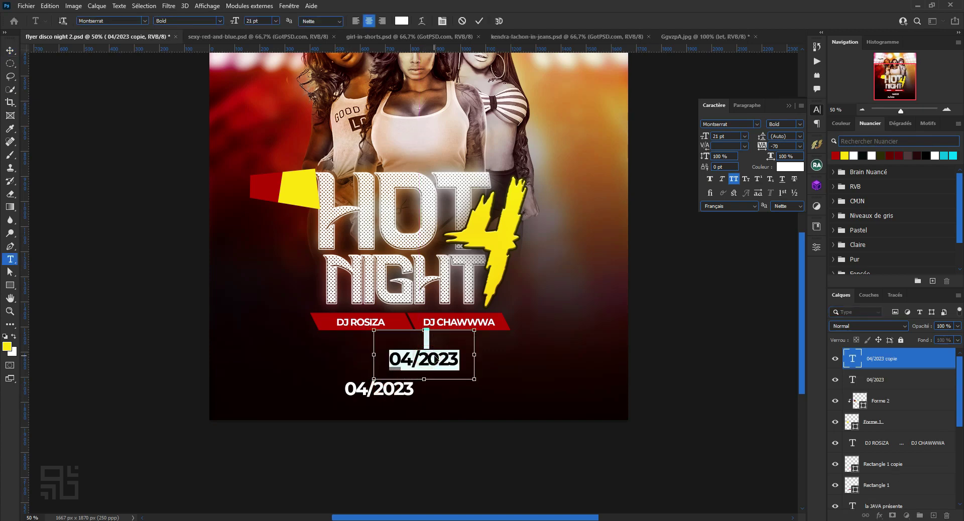
type("29")
key("ctrl+a")
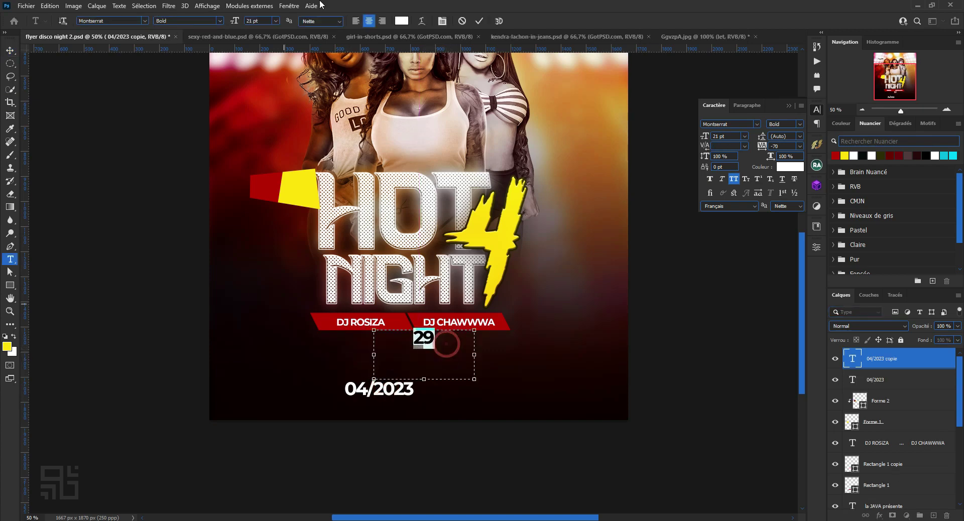
scroll(262, 21, "up", 3)
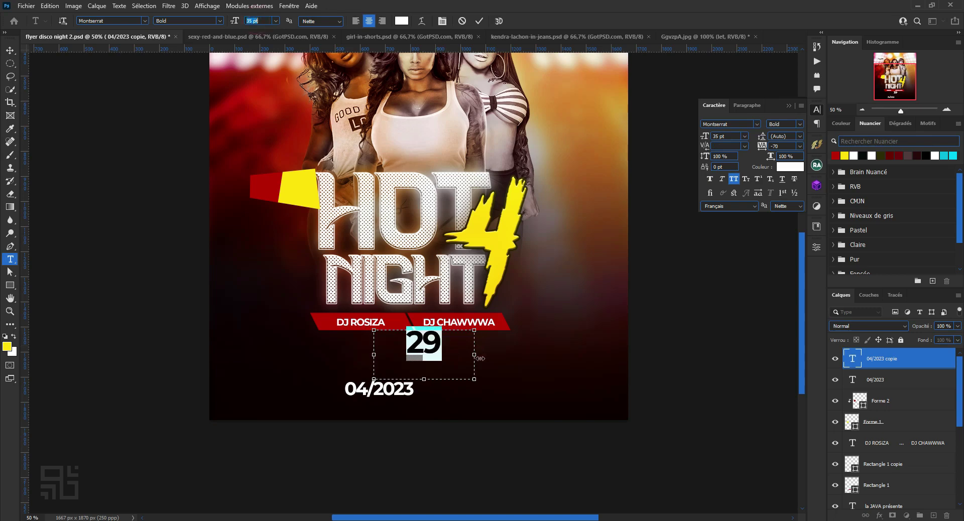
left_click_drag(474, 379, 424, 353)
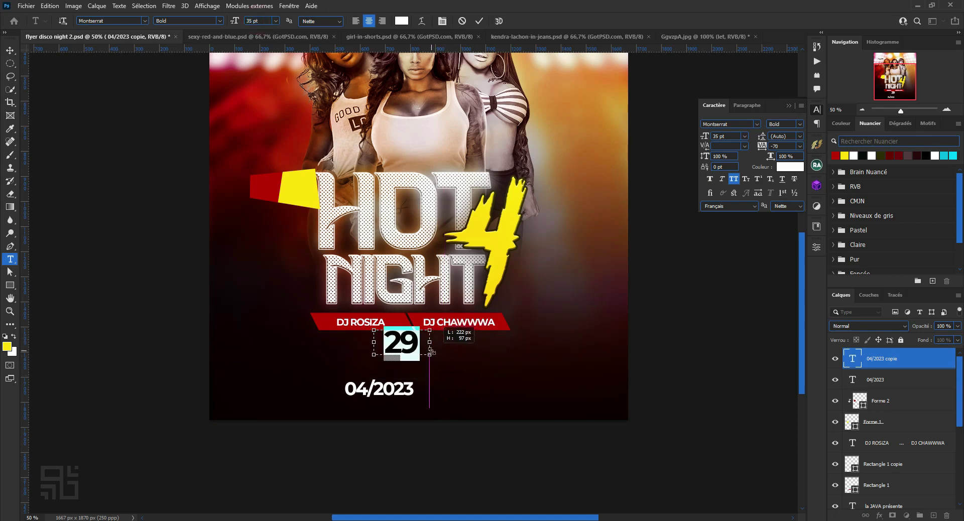
left_click(479, 21)
Move the 29 text onto the red end of the banner and resize it with Free Transform.
key("v")
mouse_move(396, 343)
left_mouse_down()
mouse_move(276, 188)
mouse_move(277, 175)
left_mouse_up()
key("ctrl+t")
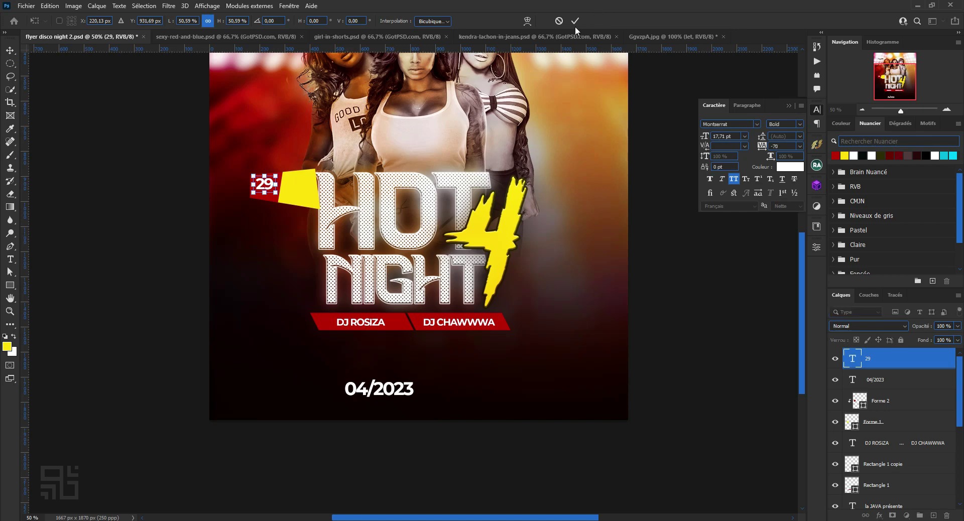
left_click(575, 21)
double_click(372, 389)
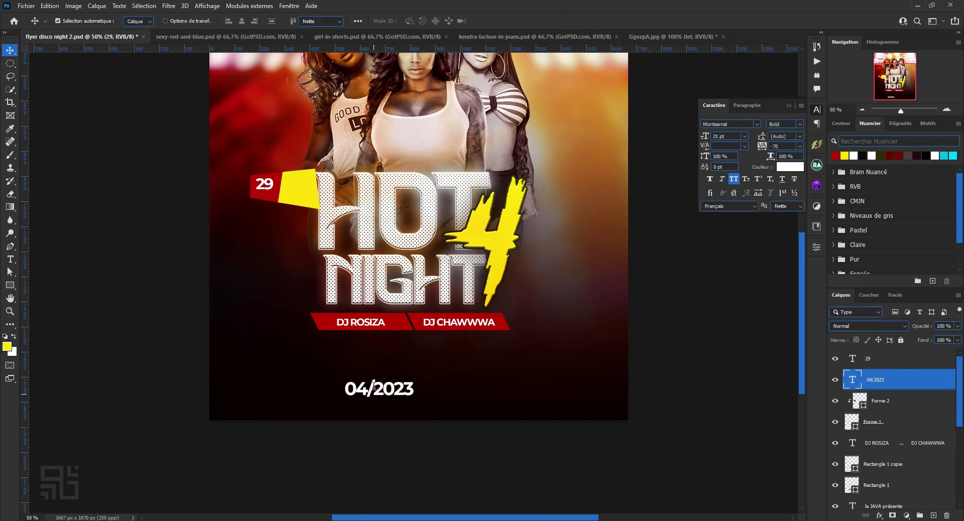
left_click(372, 389)
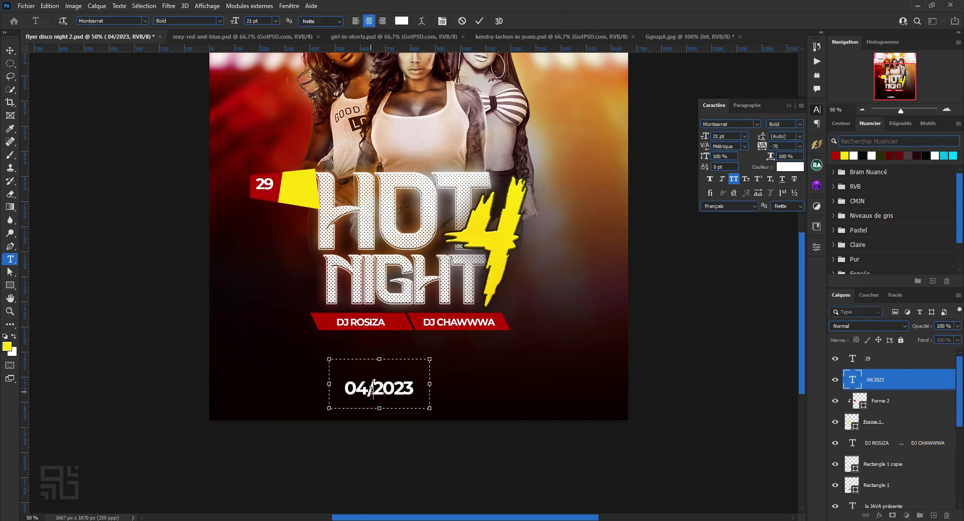
Rewrite the lower date as MAI with 2023 on the line beneath.
left_click_drag(368, 389, 359, 392)
key("BackSpace")
type("5")
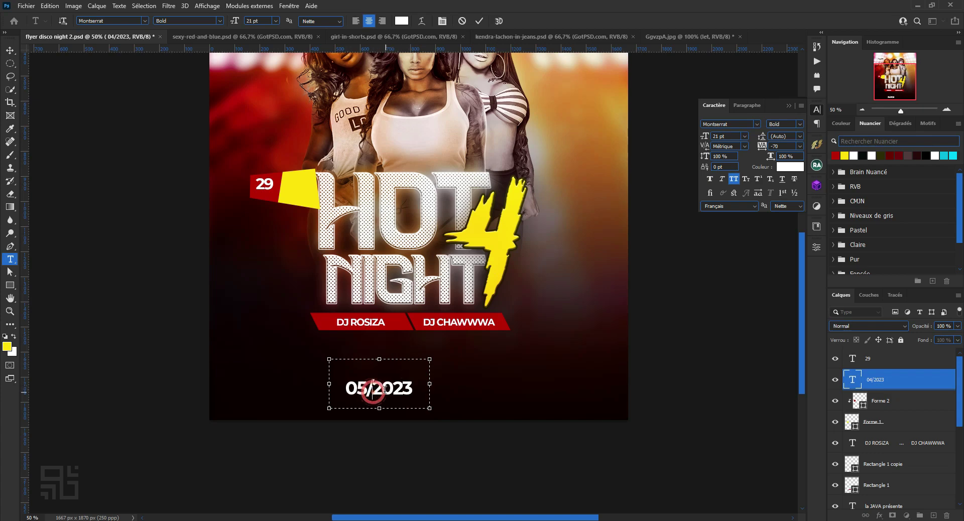
left_click_drag(372, 389, 342, 374)
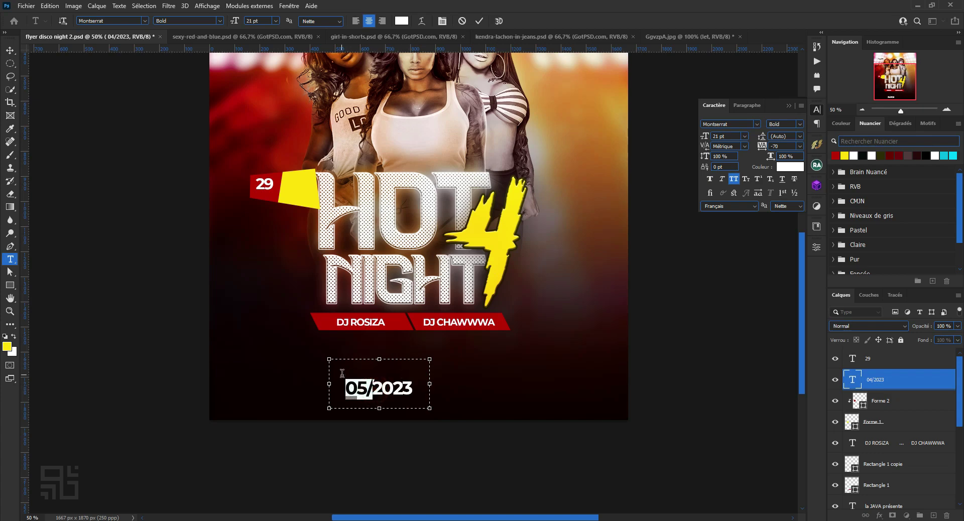
key("Right")
key("BackSpace")
key("BackSpace")
key("BackSpace")
type("MAIS")
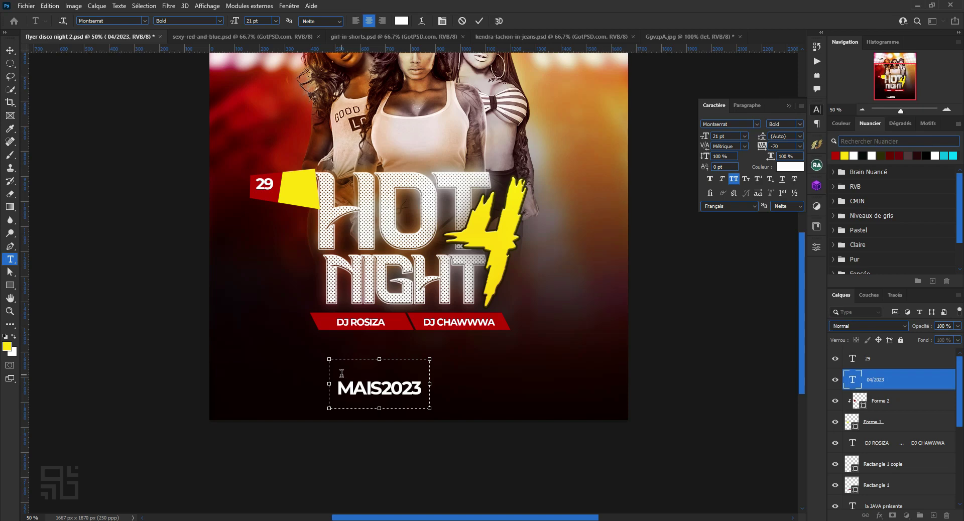
key("BackSpace")
key("Delete")
key("Delete")
key("Delete")
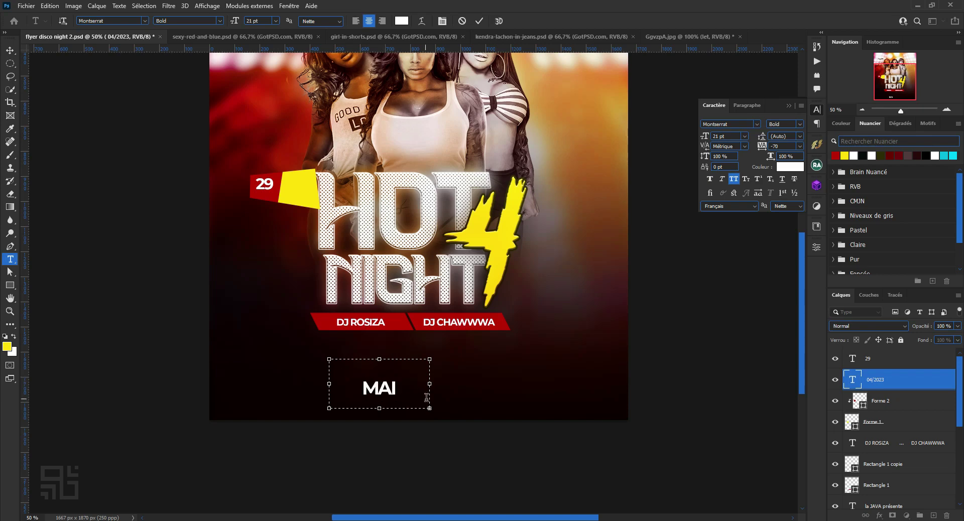
left_click_drag(380, 407, 381, 433)
Left-align MAI 2023, fit its text box, and tighten the line spacing to 16 pt.
key("ctrl+Return")
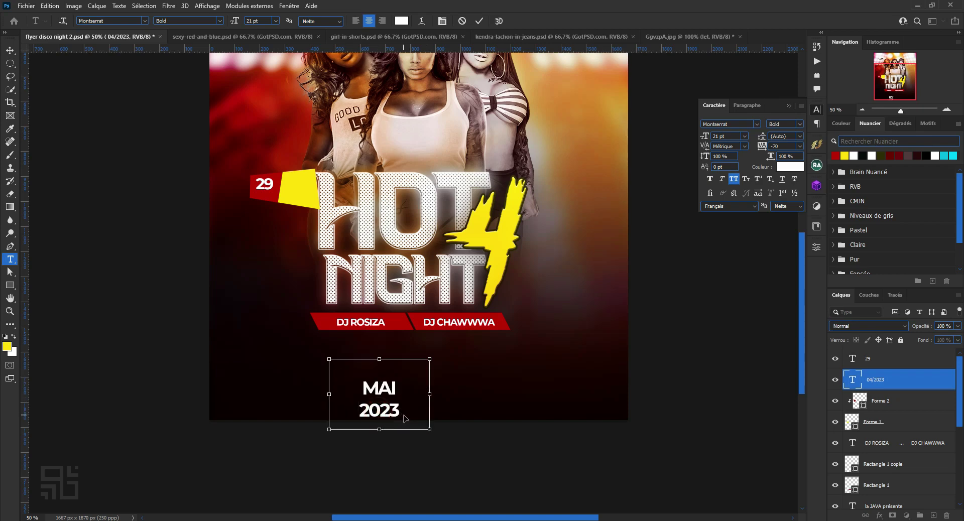
key("Return")
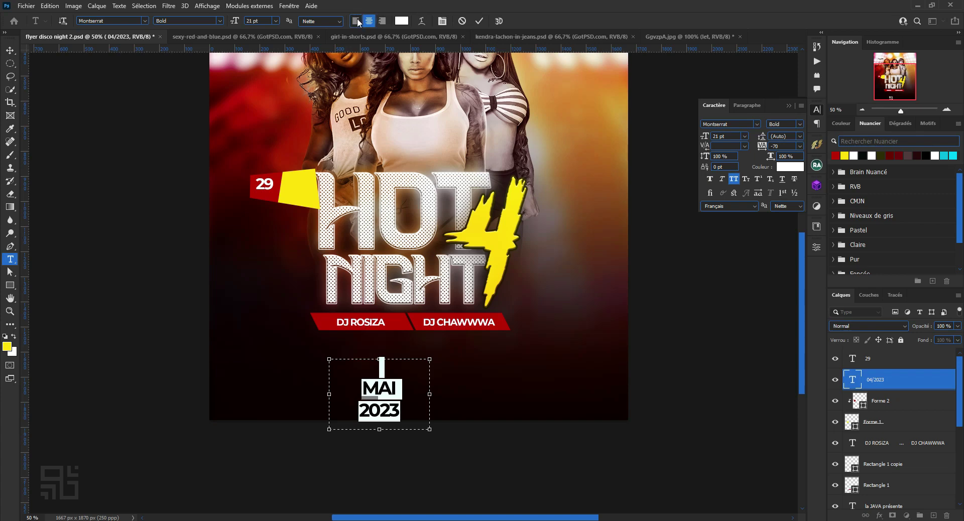
left_click(356, 21)
left_click(346, 391)
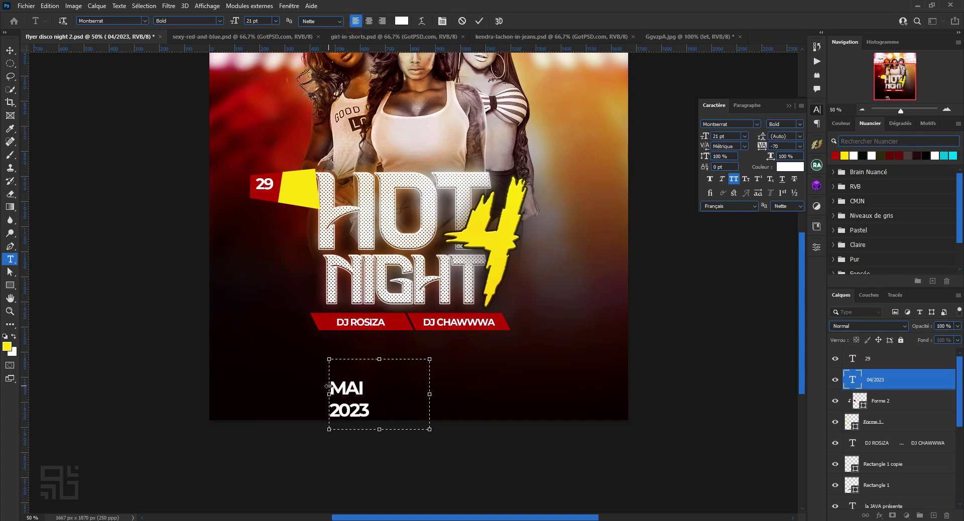
key("BackSpace")
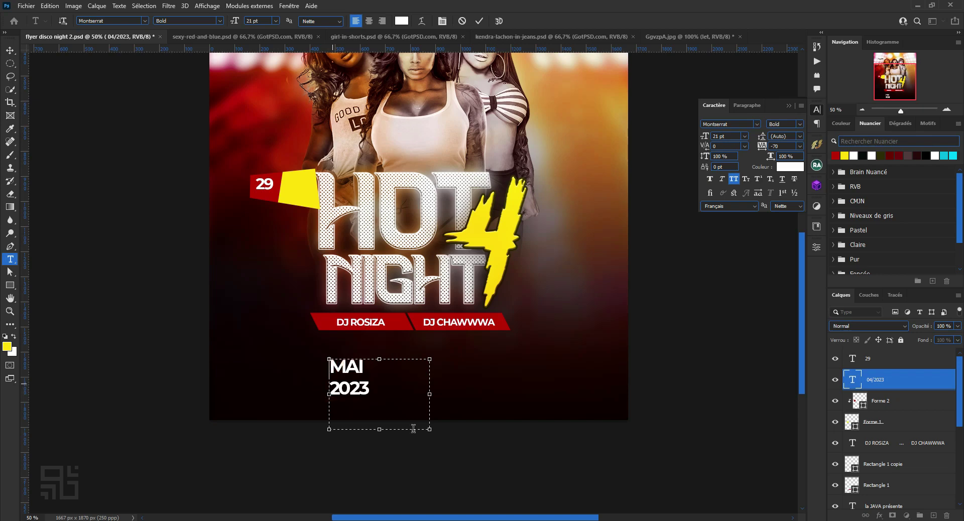
left_click_drag(372, 429, 372, 400)
left_click_drag(429, 377, 378, 377)
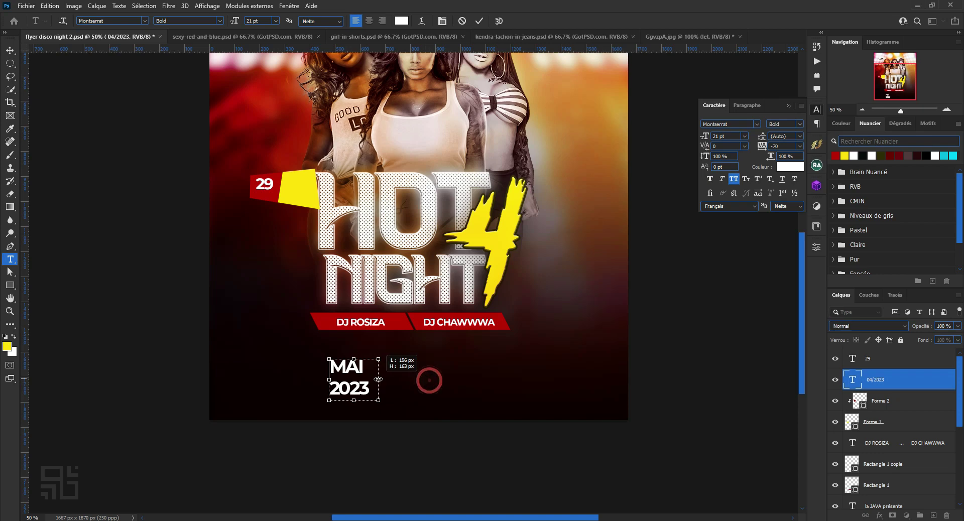
left_click(477, 21)
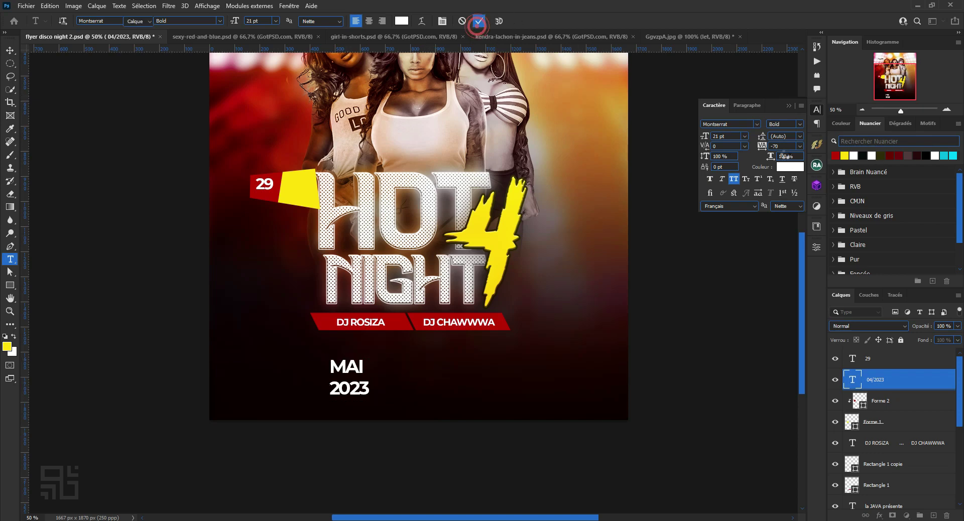
type("v")
type("20")
key("Return")
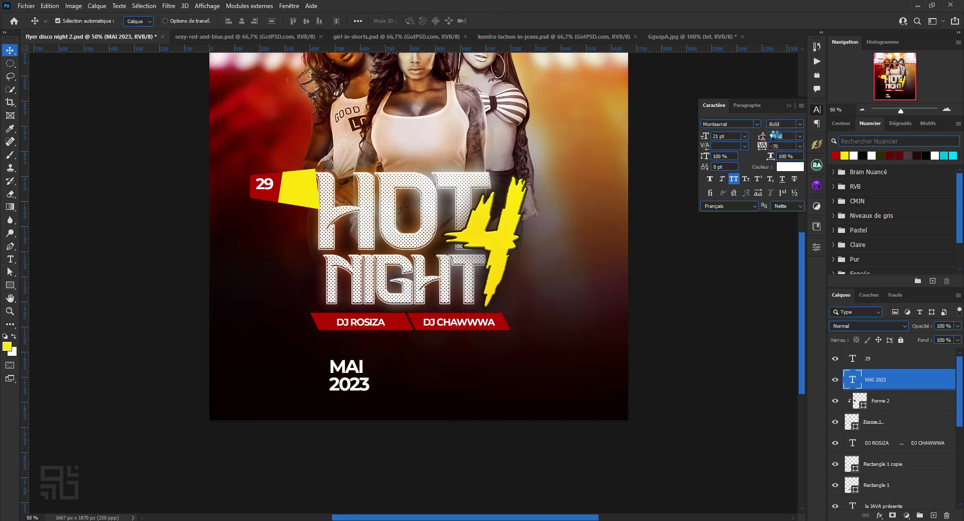
type("16")
key("ctrl")
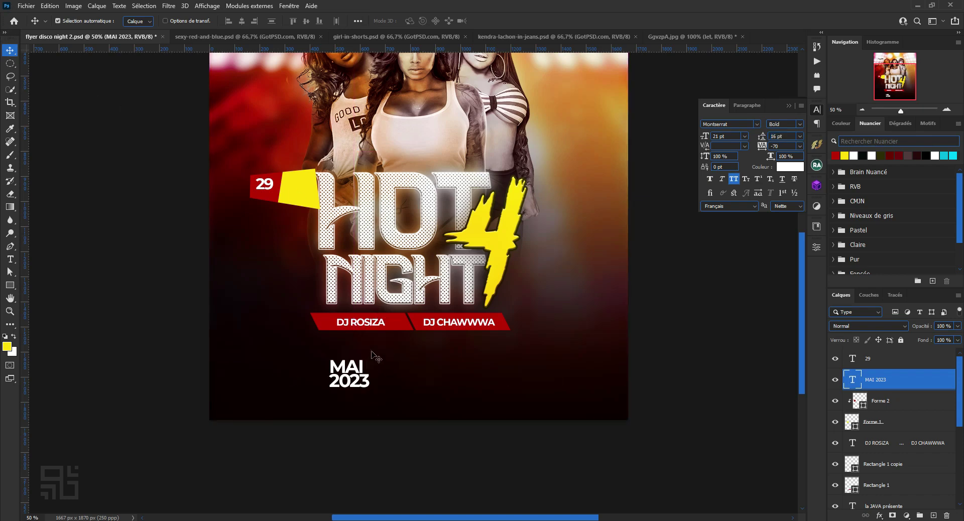
Shrink MAI 2023 to about 80%, move it onto the yellow tag, and make it black.
key("ctrl+t")
left_click_drag(383, 352, 370, 364)
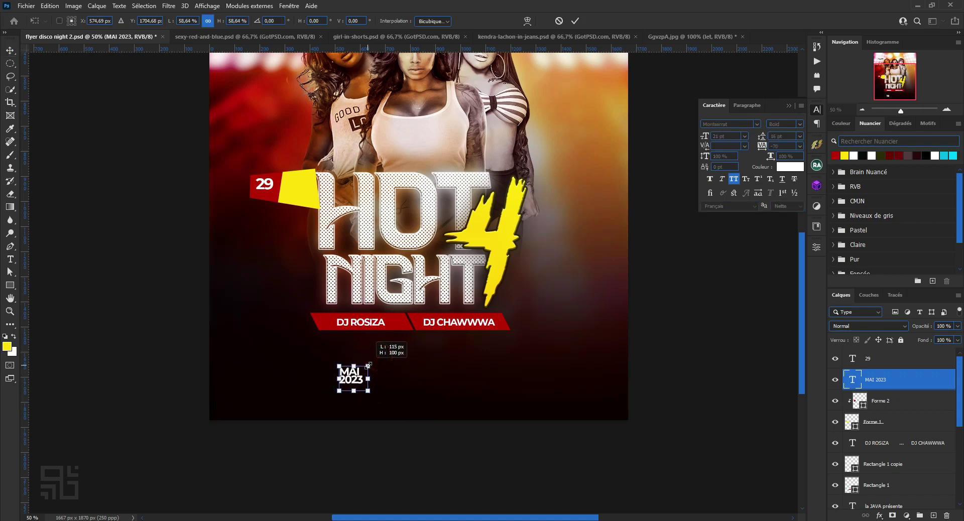
left_click(576, 20)
left_click_drag(359, 374, 306, 189)
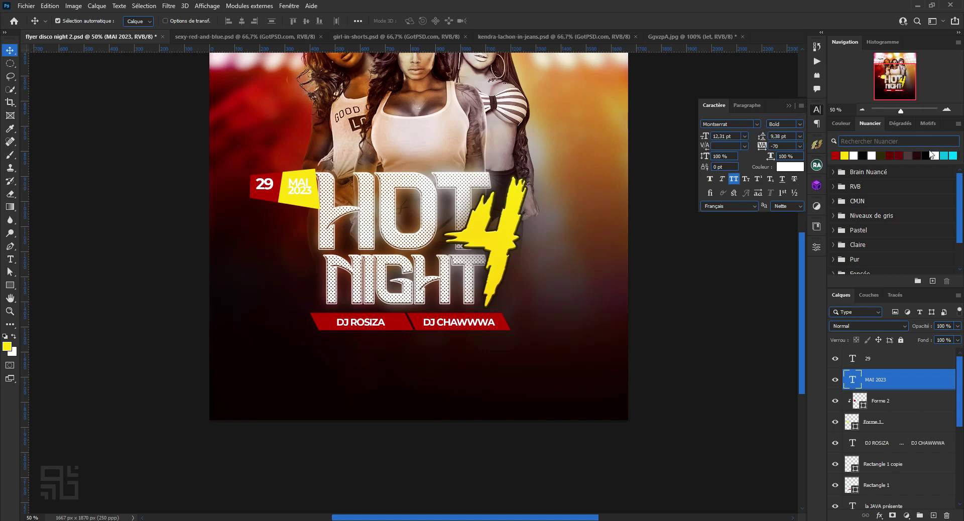
key("d")
key("alt+BackSpace")
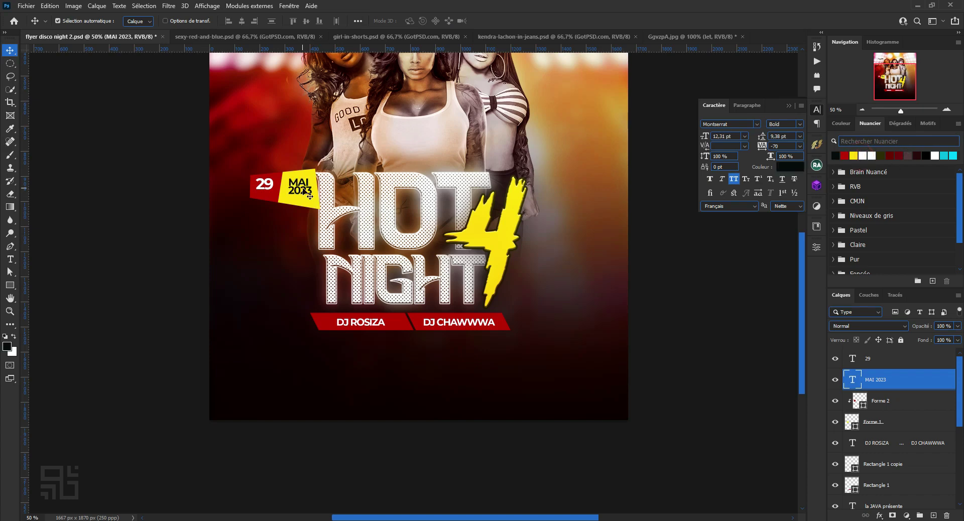
Nudge the 29 text and enlarge it to about 154% on the red banner end.
left_click_drag(264, 190, 276, 193)
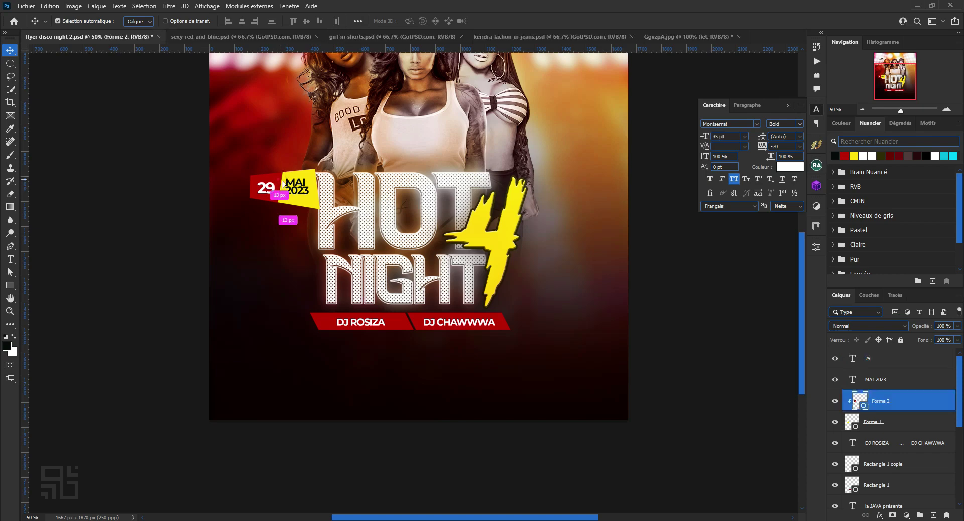
left_click(273, 191)
key("ctrl+t")
left_click_drag(279, 175, 284, 173)
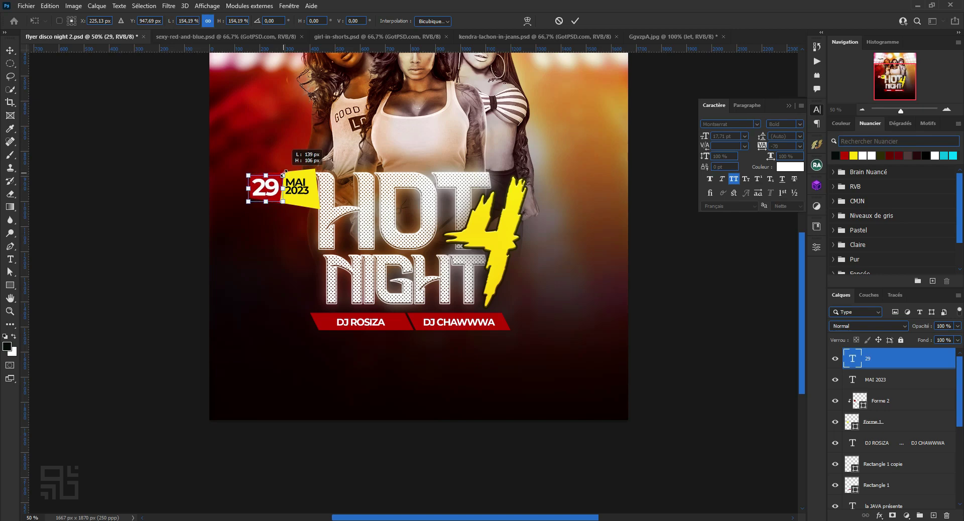
left_click(576, 20)
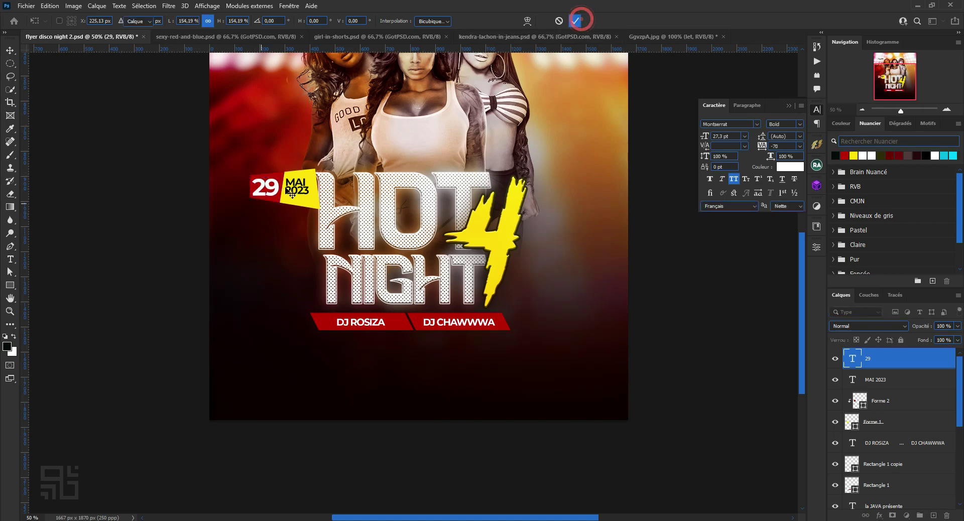
left_click(296, 194)
scroll(397, 284, "up", 1)
scroll(397, 283, "down", 1)
scroll(389, 308, "up", 3)
scroll(387, 304, "down", 1)
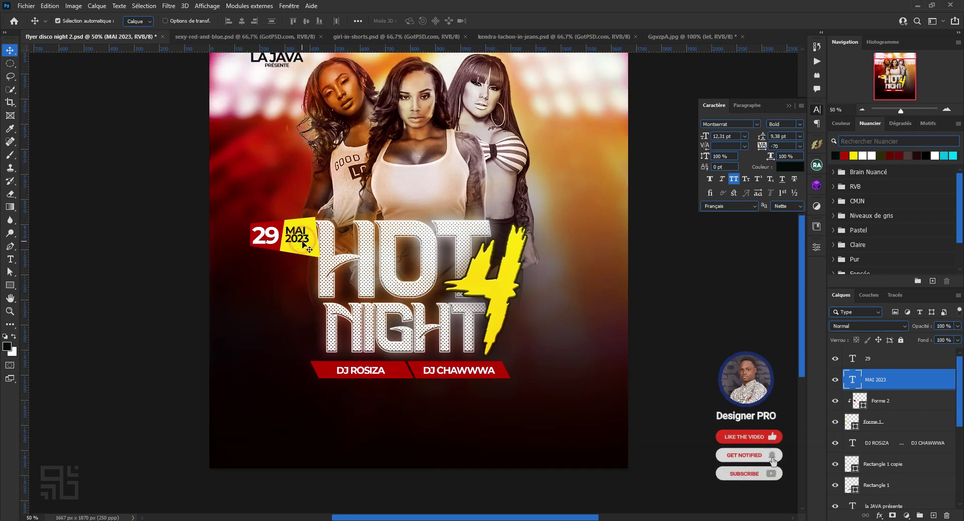
Scale MAI 2023 up to about 128% and nudge it slightly right and down.
key("ctrl")
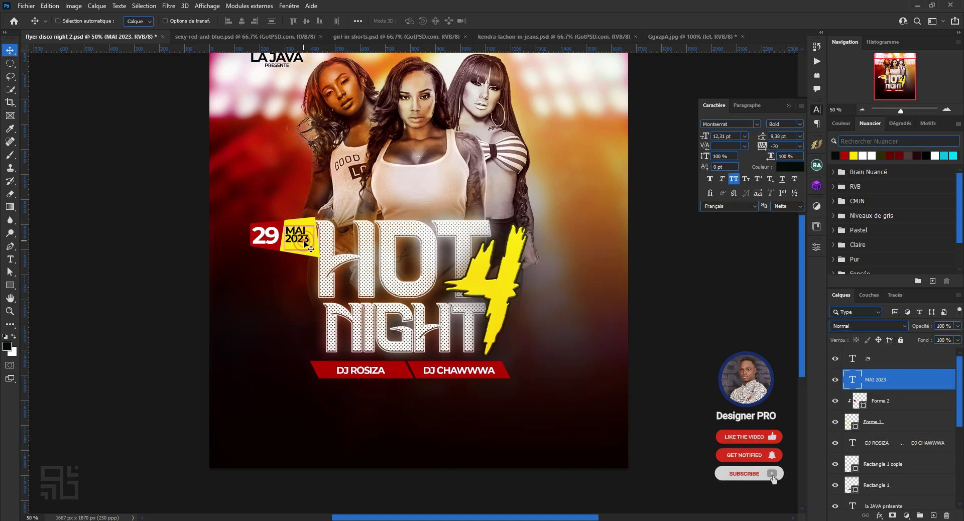
key("ctrl+t")
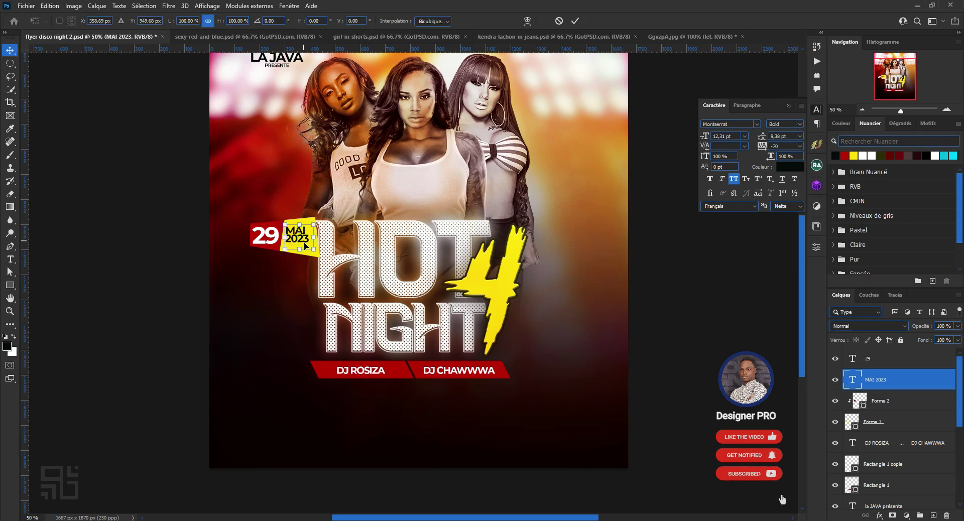
left_click_drag(314, 250, 304, 245)
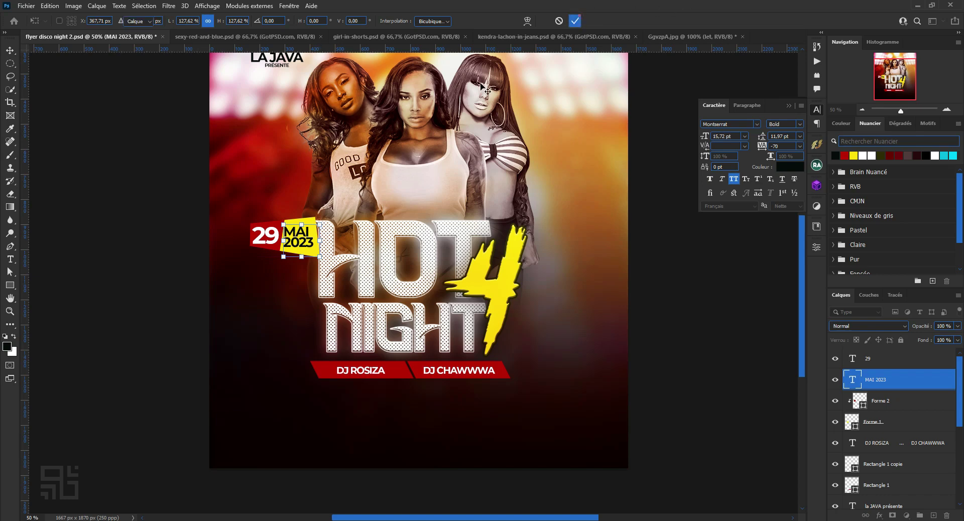
left_click(575, 20)
left_click_drag(311, 243, 314, 244)
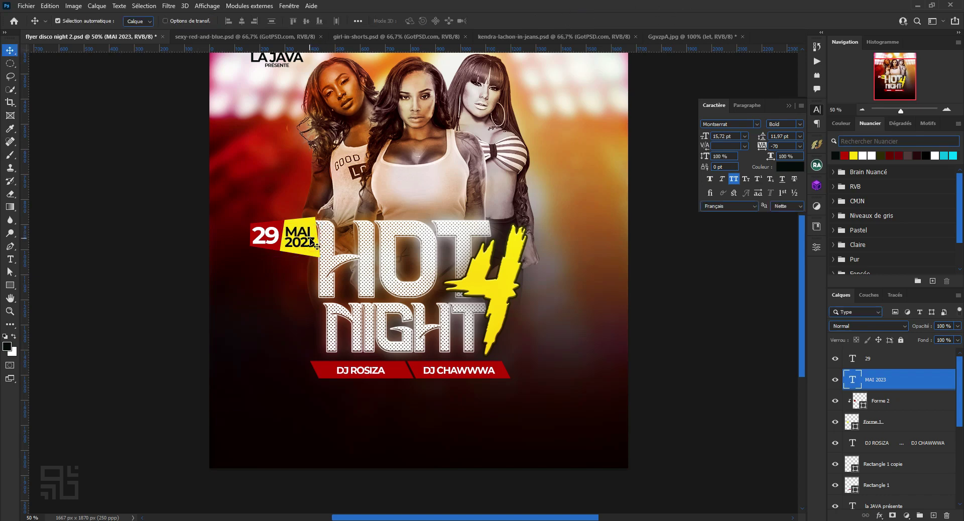
Select the 29, MAI 2023 and Forme 2 layers together.
left_click(677, 342)
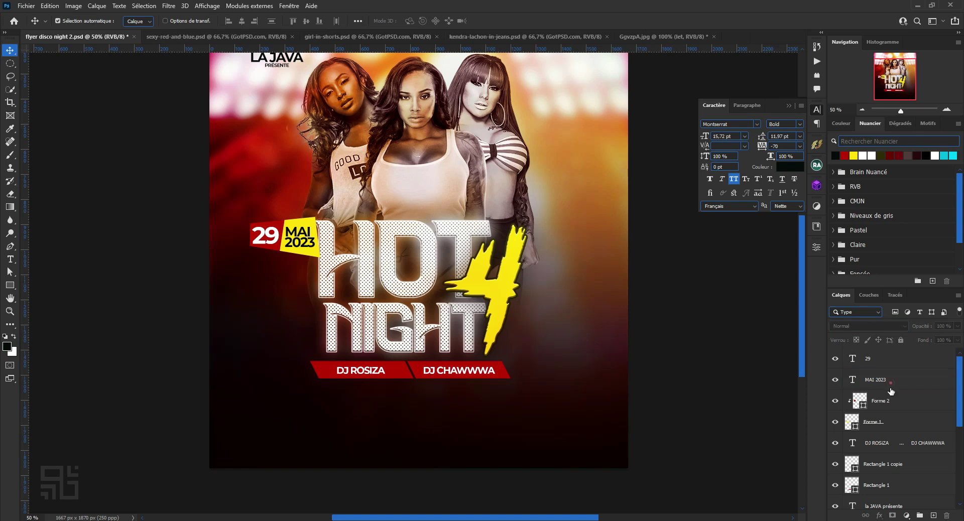
left_click(896, 362)
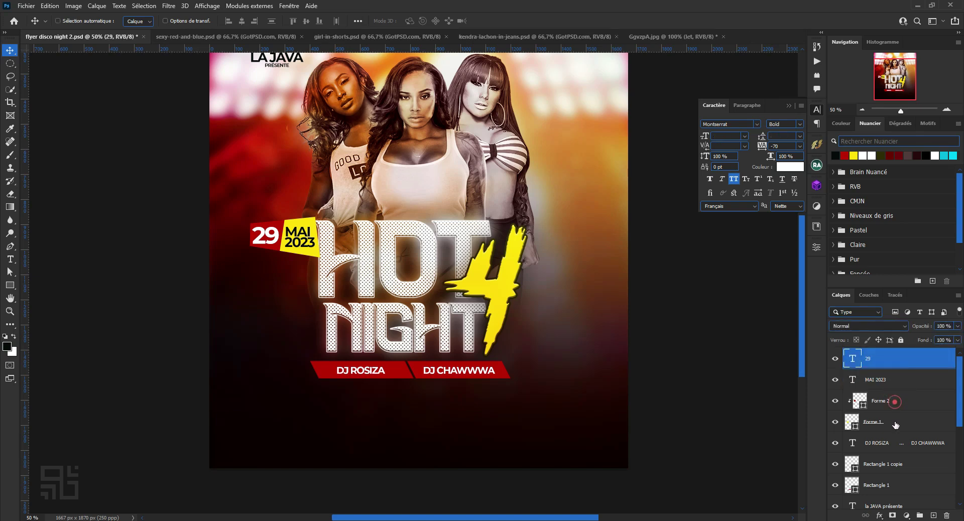
left_click(892, 380, "shift")
left_click(933, 397, "shift")
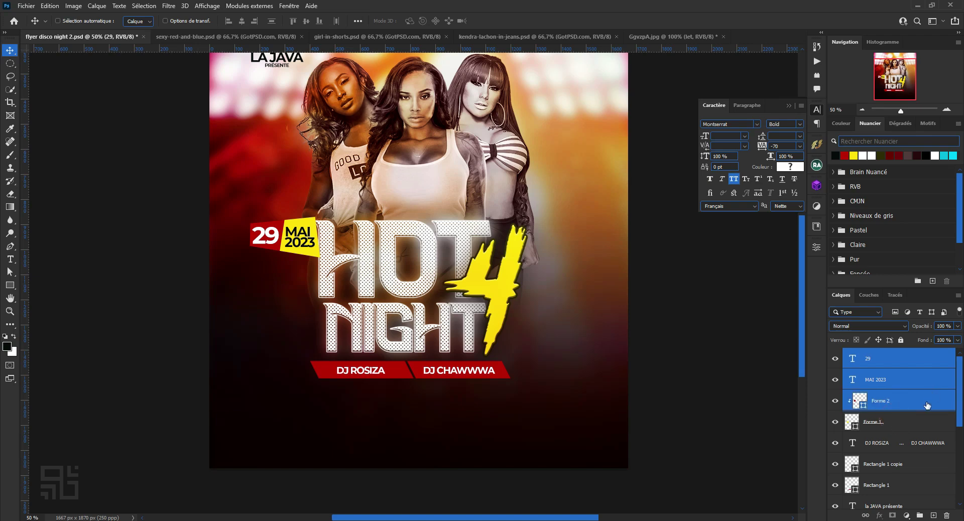
Group the four date tag layers, duplicate the group, and move the copy to the upper right.
left_click(926, 414, "shift")
key("ctrl+g")
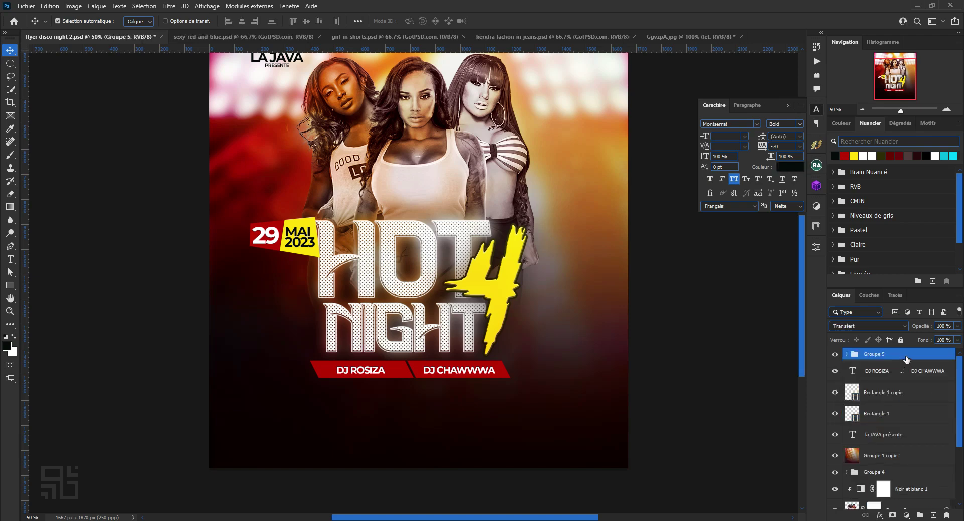
key("ctrl+j")
key("ctrl+t")
left_click_drag(308, 246, 589, 151)
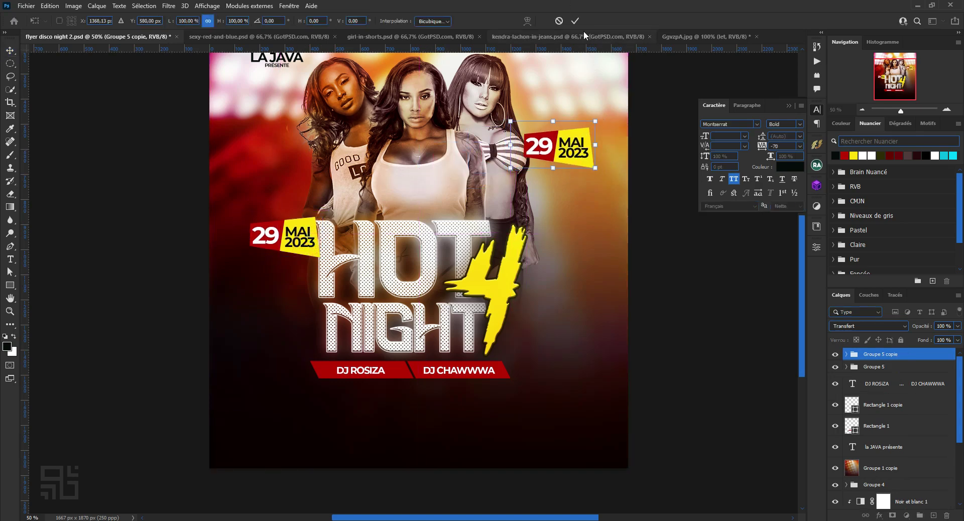
left_click(575, 21)
Change the copied tag's number from 29 to 22.
left_click(674, 256)
left_click(546, 145)
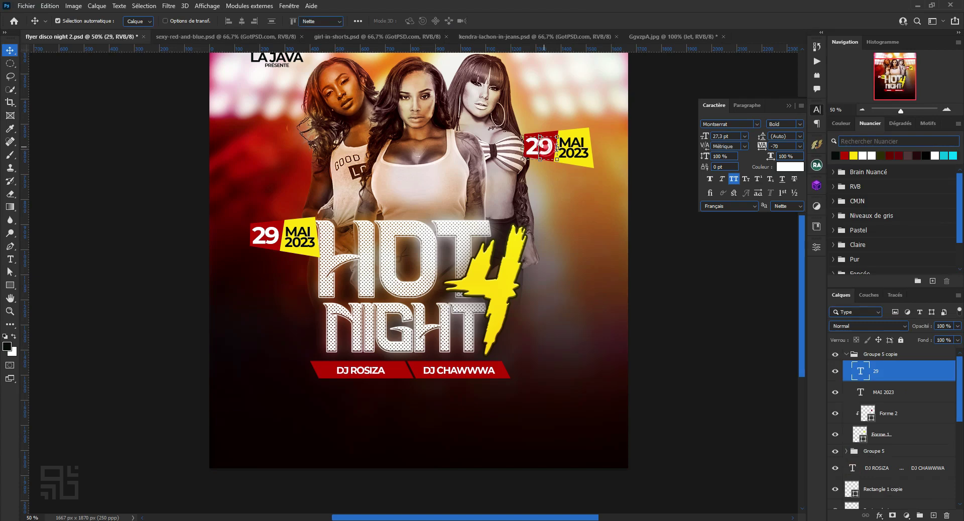
double_click(546, 146)
key("ctrl+a")
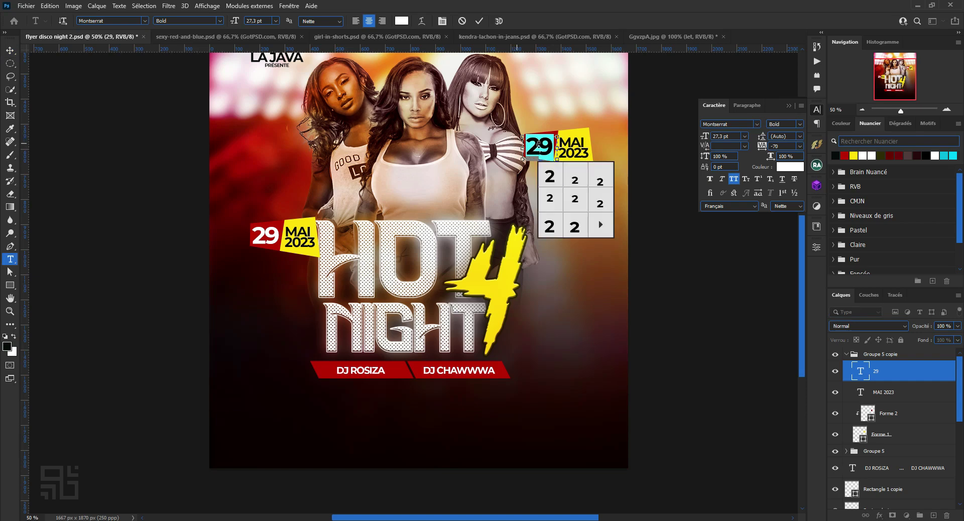
key("Right")
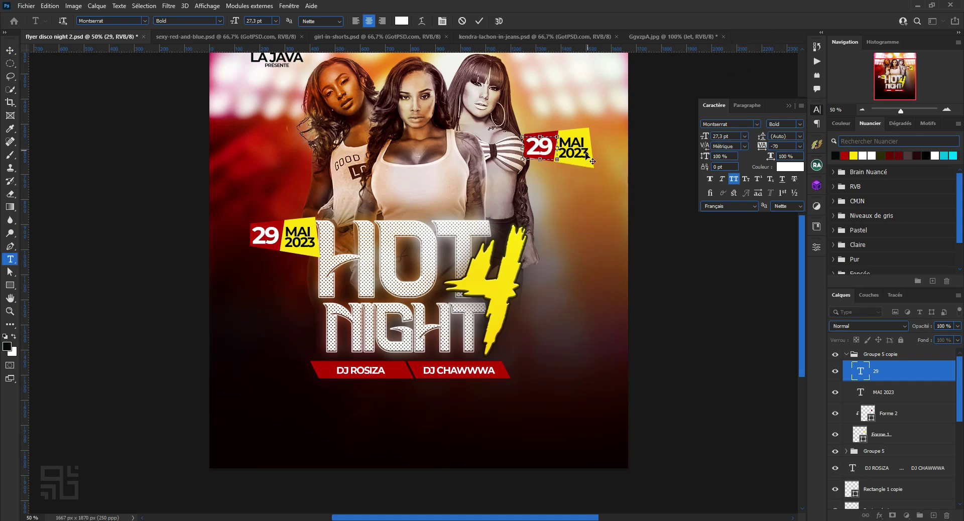
key("BackSpace")
type("2")
left_click(479, 21)
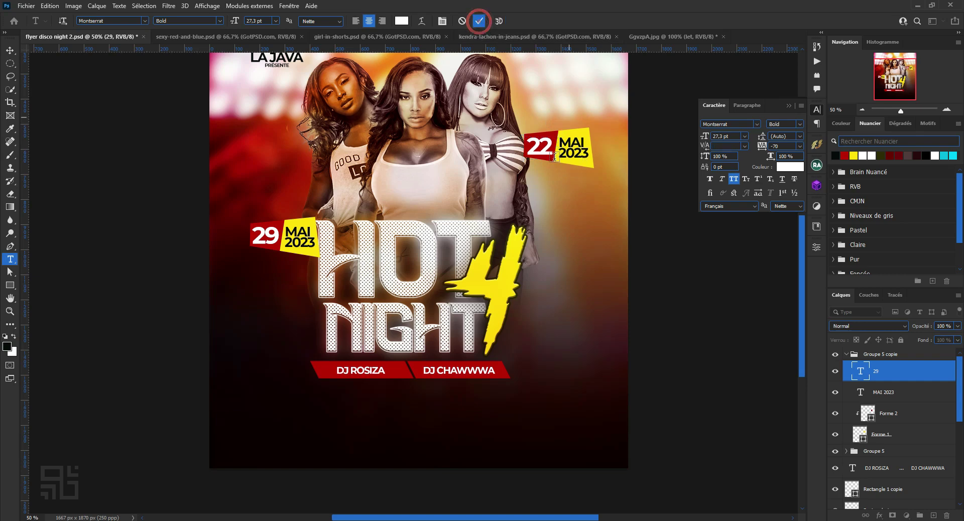
Replace the copied tag's MAI 2023 text with H 00 and nudge the 22.
key("v")
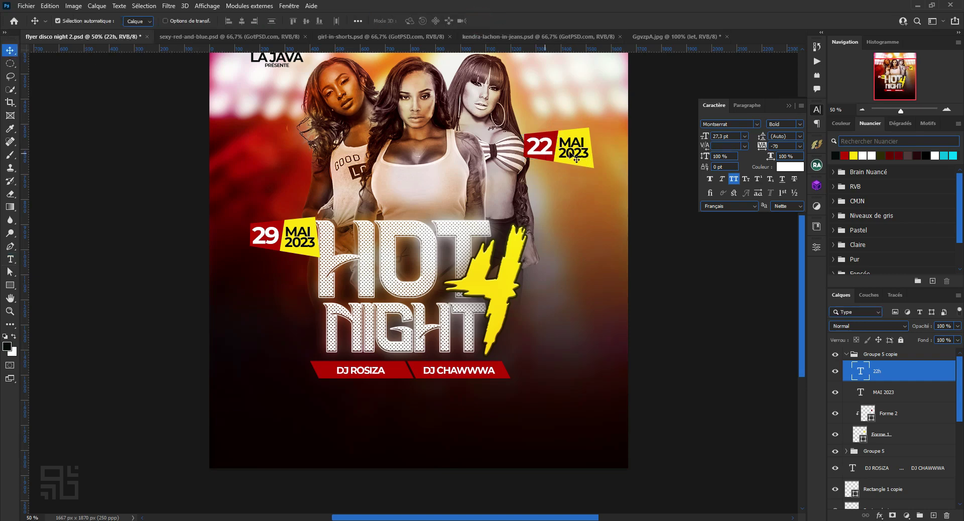
left_click(580, 157)
double_click(581, 157)
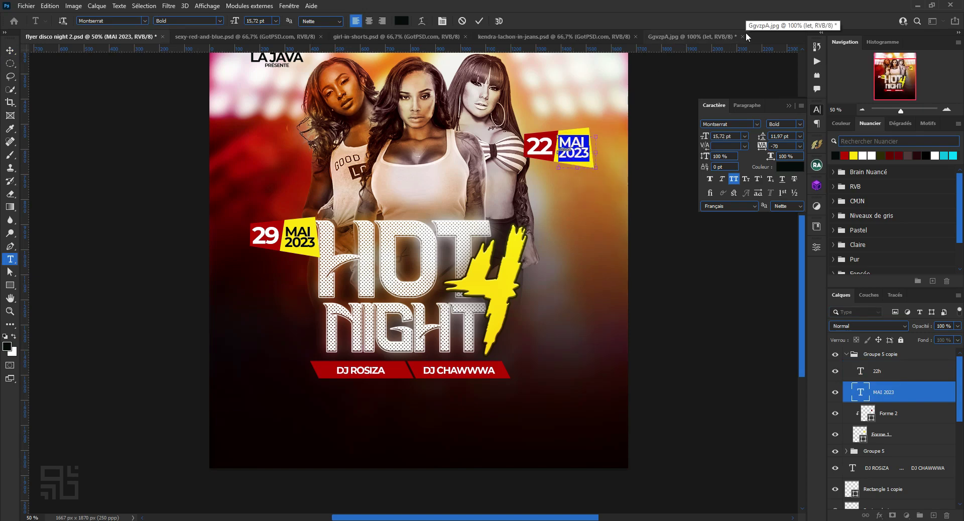
type("H")
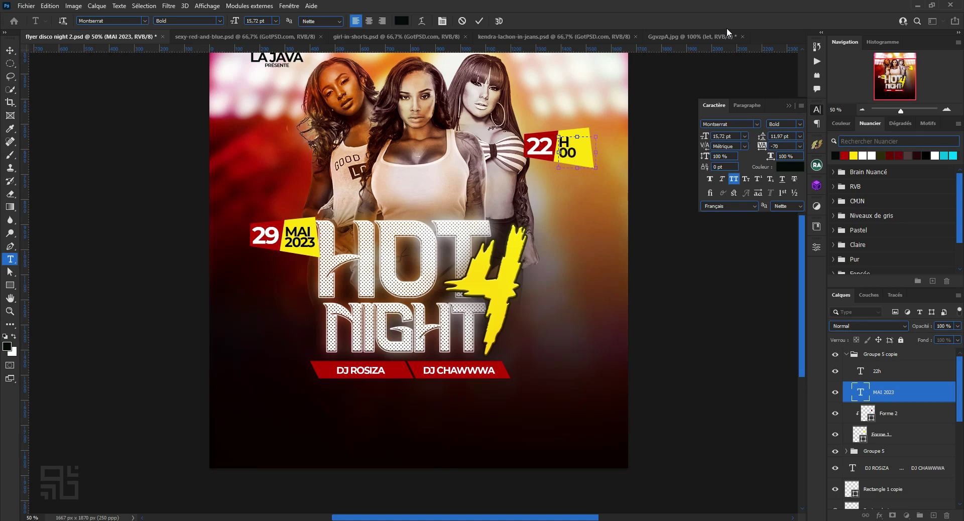
left_click(10, 50)
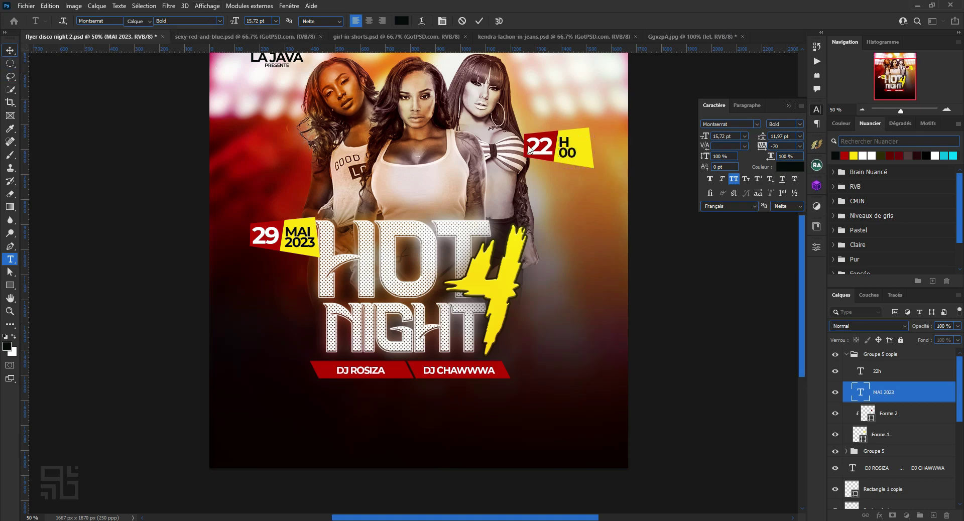
left_click_drag(550, 151, 551, 149)
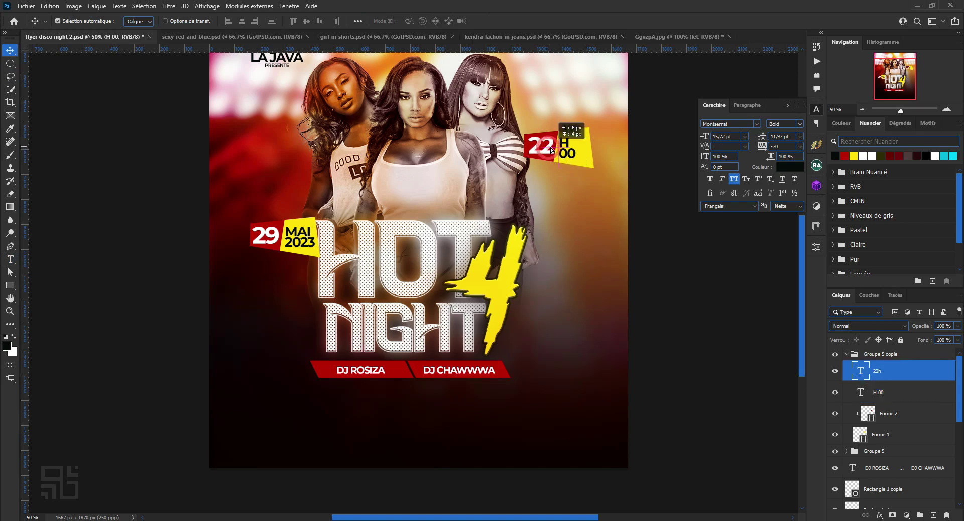
left_click(566, 151)
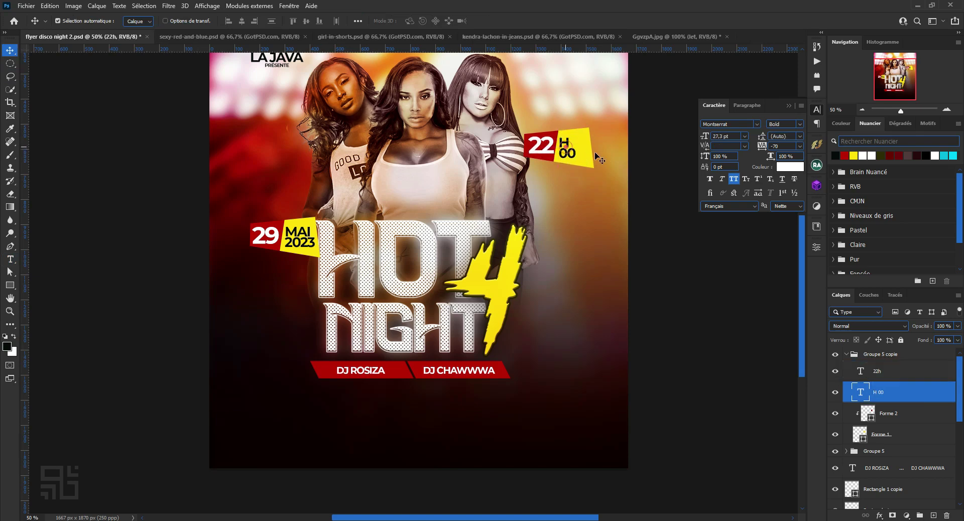
Name the copied tag group HEURE and the original tag group DATE.
left_click(682, 236)
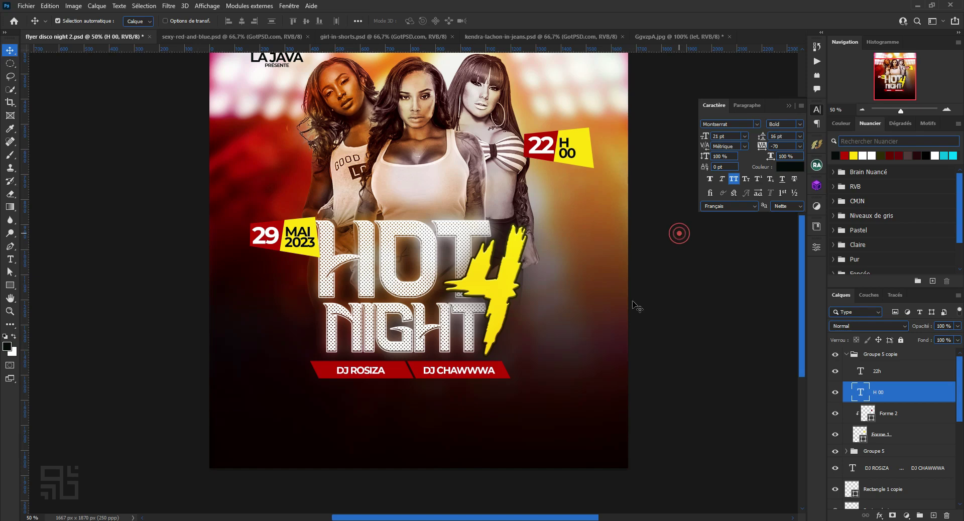
left_click(846, 355)
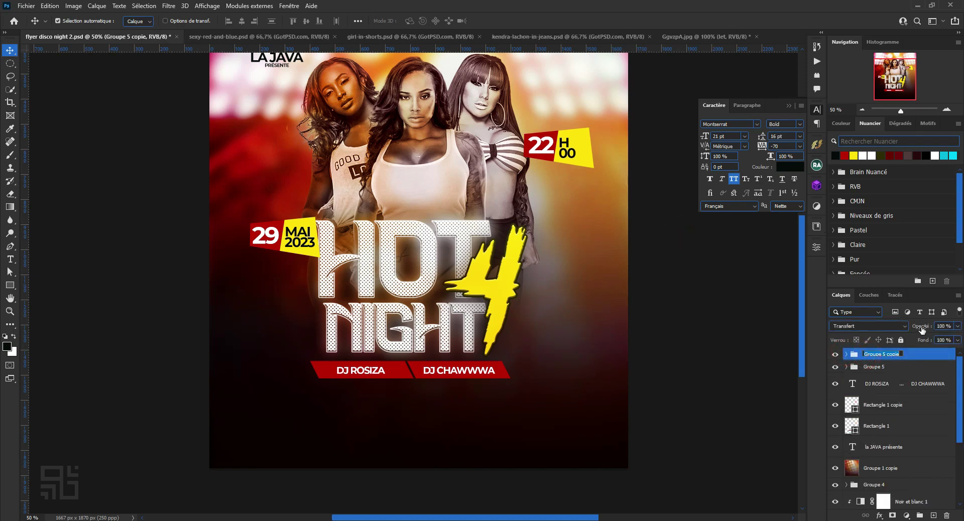
type("HE")
key("Return")
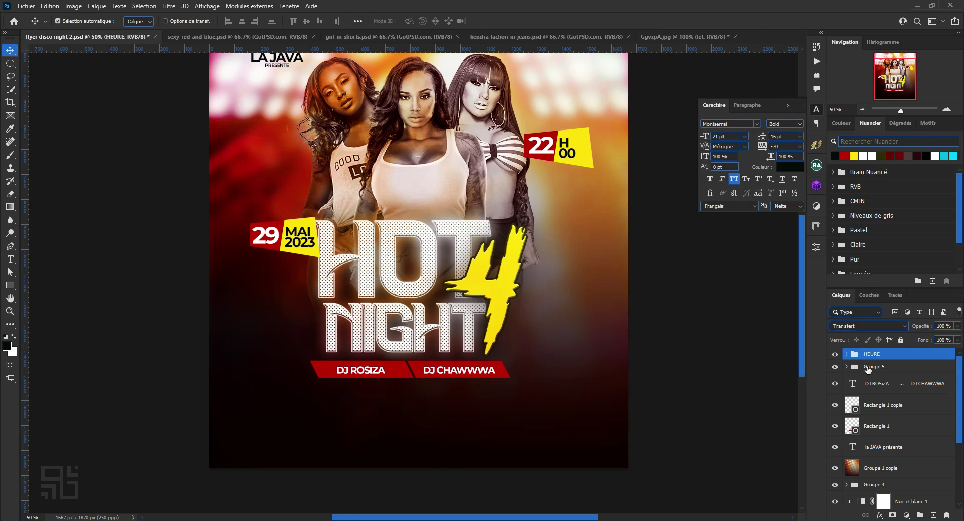
left_click(871, 367)
left_click(872, 365)
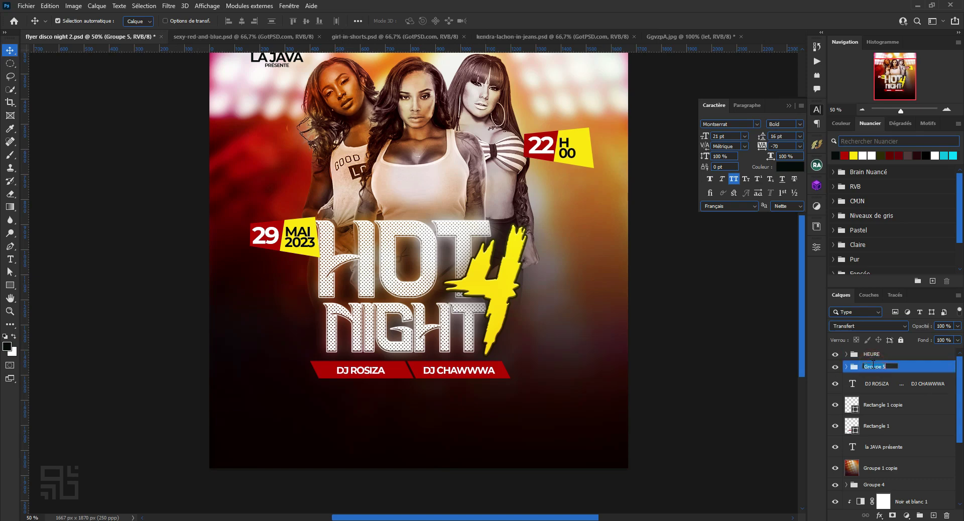
type("DATE")
key("Return")
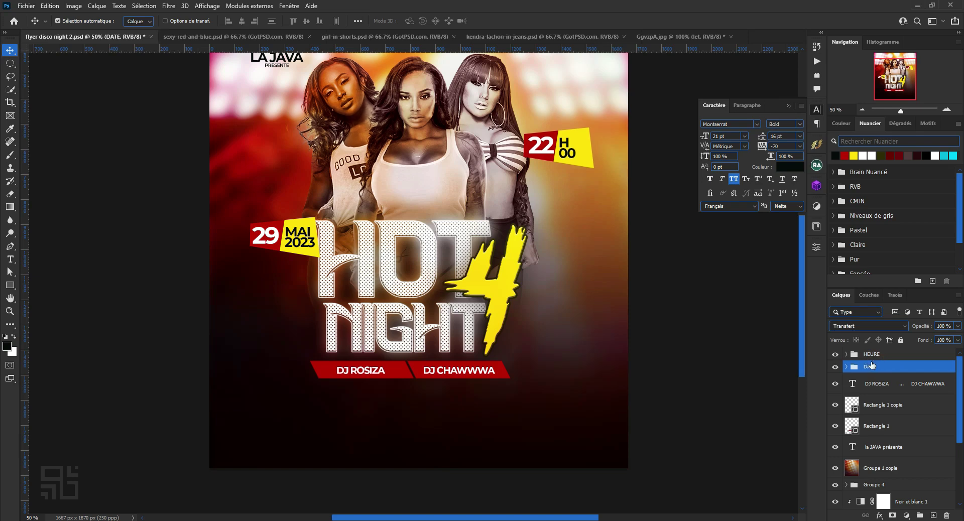
scroll(511, 347, "down", 1)
left_click(390, 495)
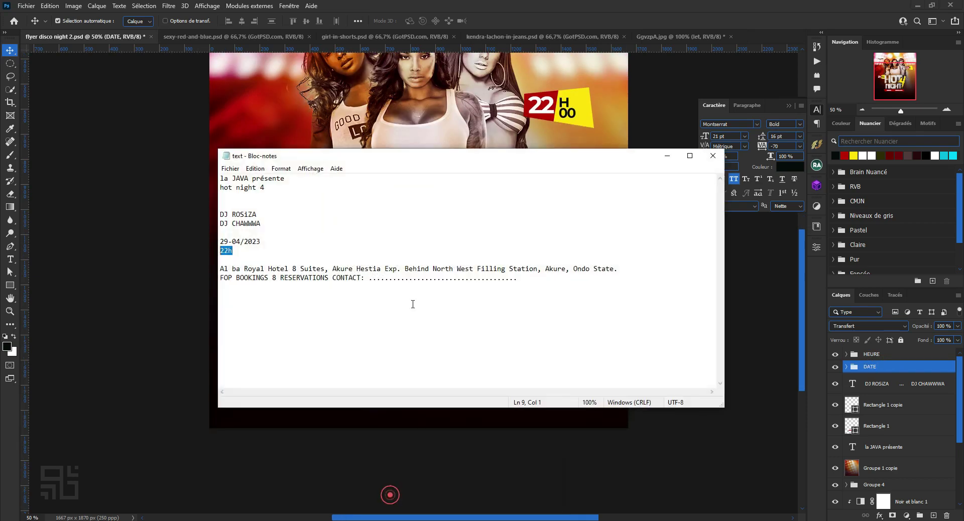
Select the venue address line in the Notepad flyer notes, then minimize Notepad.
left_click(348, 268)
left_click_drag(220, 269, 622, 268)
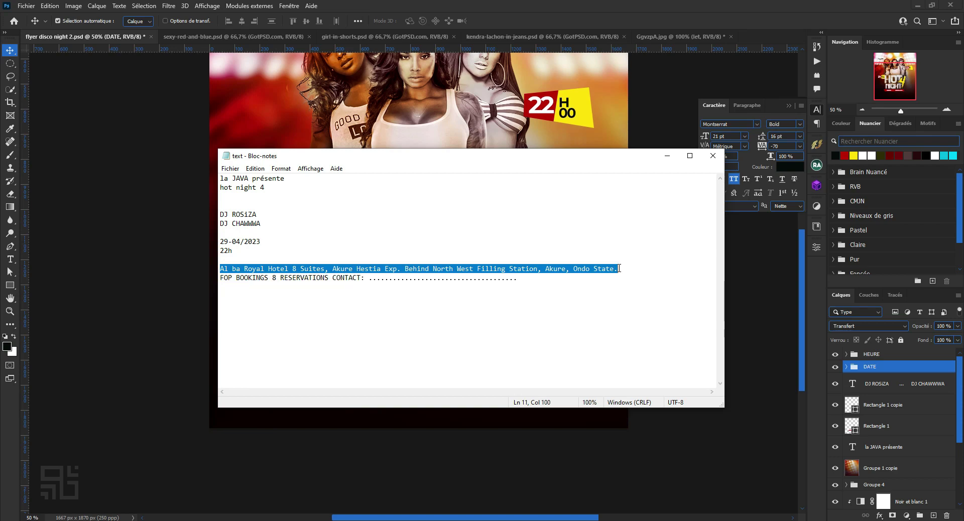
left_click(667, 156)
left_click(10, 259)
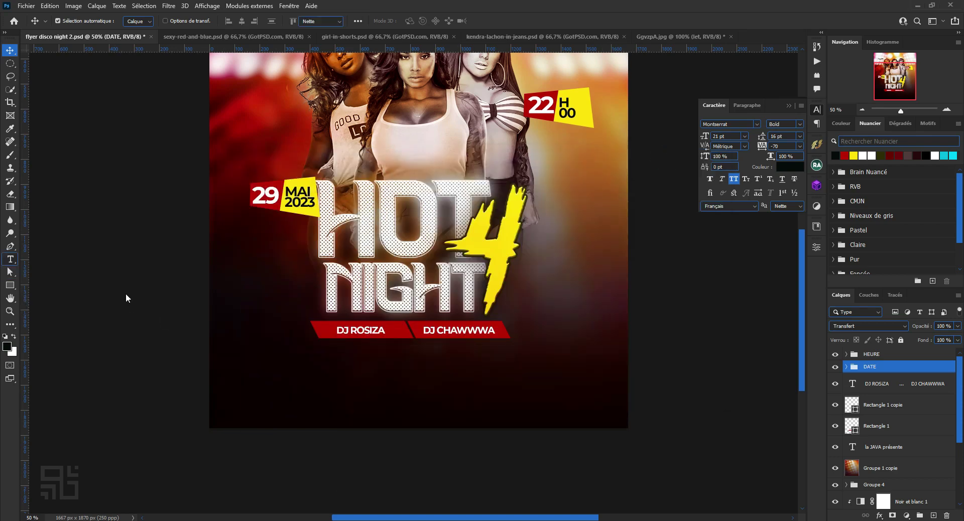
Draw a text box below the DJ names and set its text colour to white.
left_click_drag(266, 338, 586, 391)
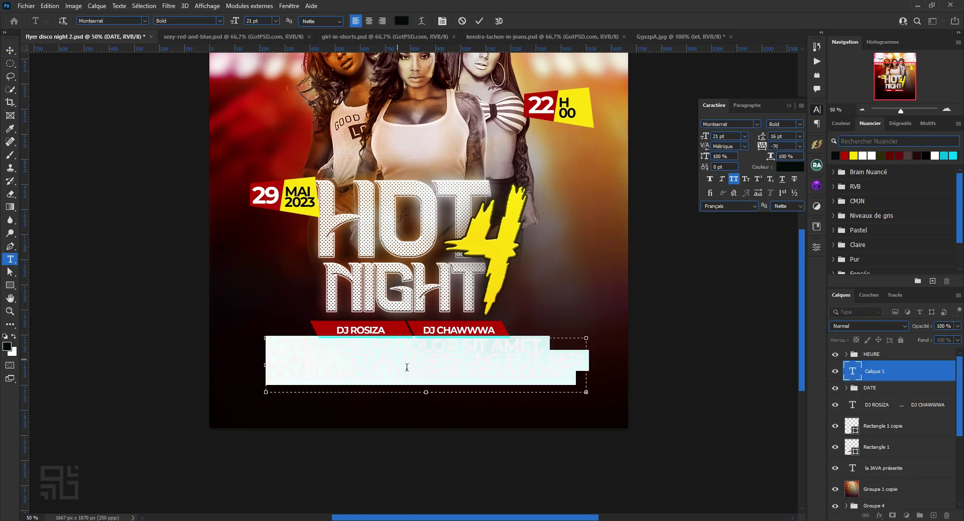
left_click(408, 23)
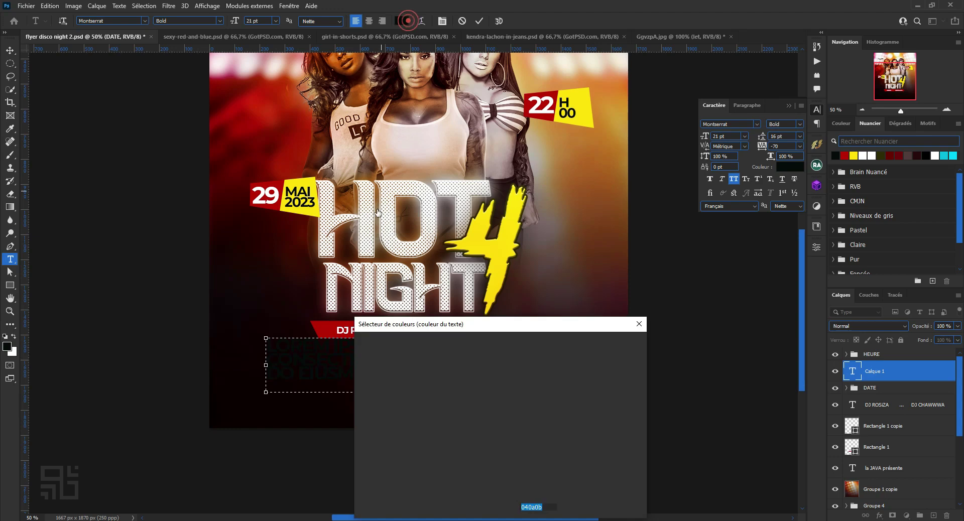
left_click(361, 348)
left_click(591, 345)
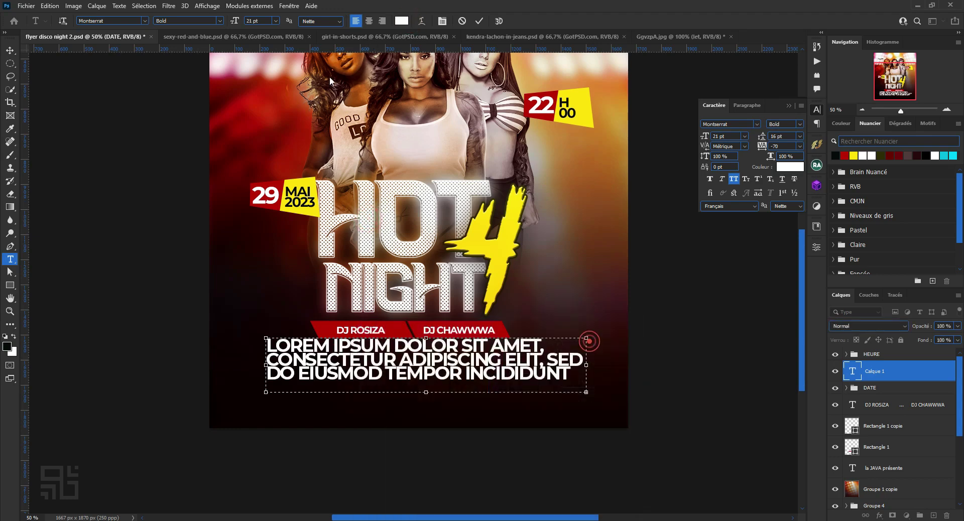
Turn off all caps and adjust character settings: 8 pt size, tighter leading, -30 letter spacing.
left_click(733, 179)
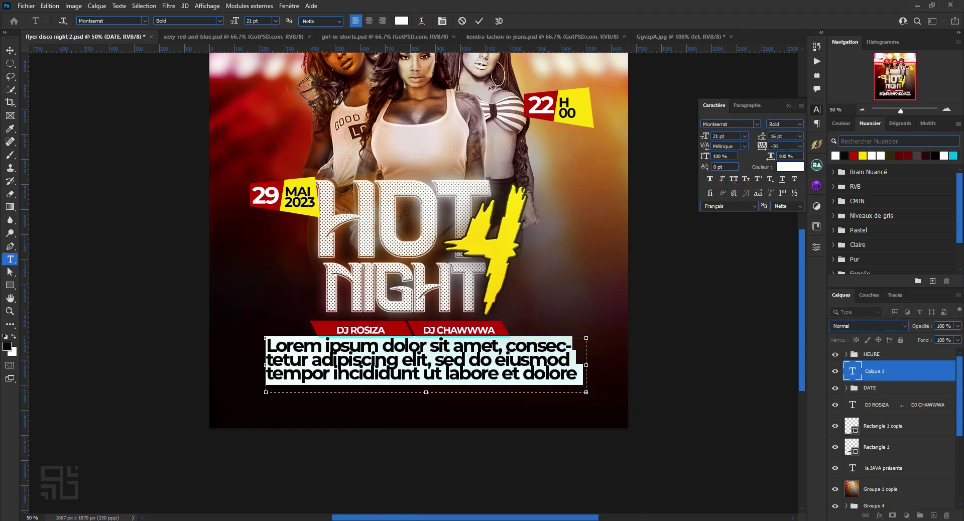
key("Down")
key("Down")
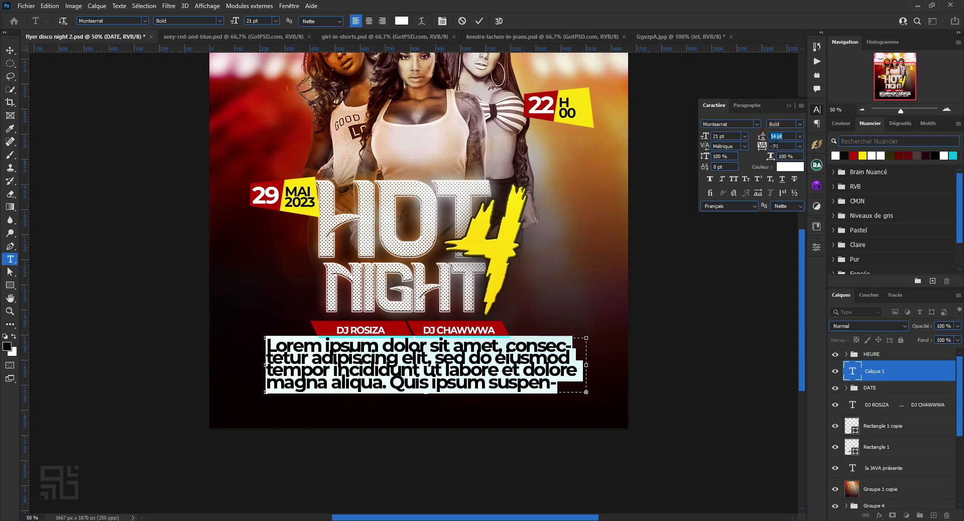
left_click(774, 145)
type("-150")
key("Return")
left_click(717, 136)
key("Down")
key("Down")
key("Down")
key("Down")
key("Down")
key("Down")
key("Down")
key("Down")
key("Down")
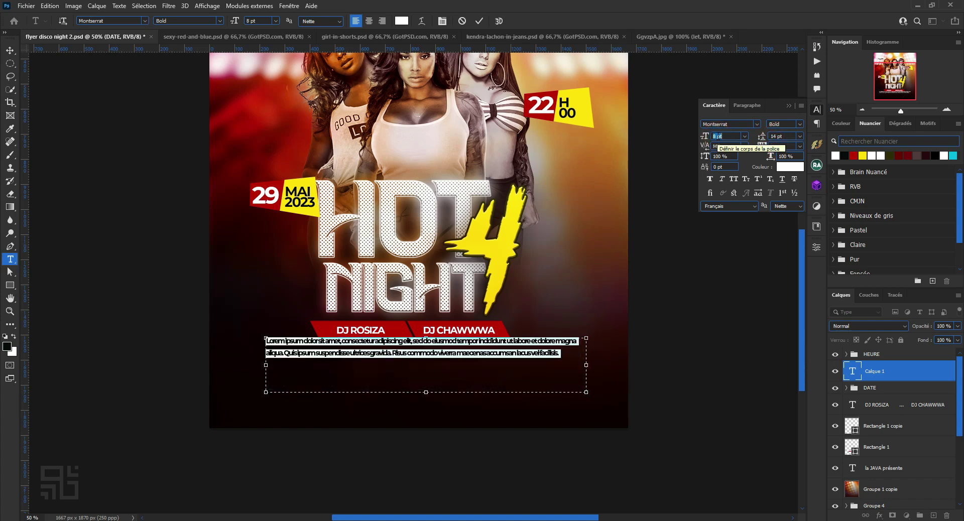
left_click(775, 136)
key("Up")
key("Up")
key("Up")
key("Up")
key("Up")
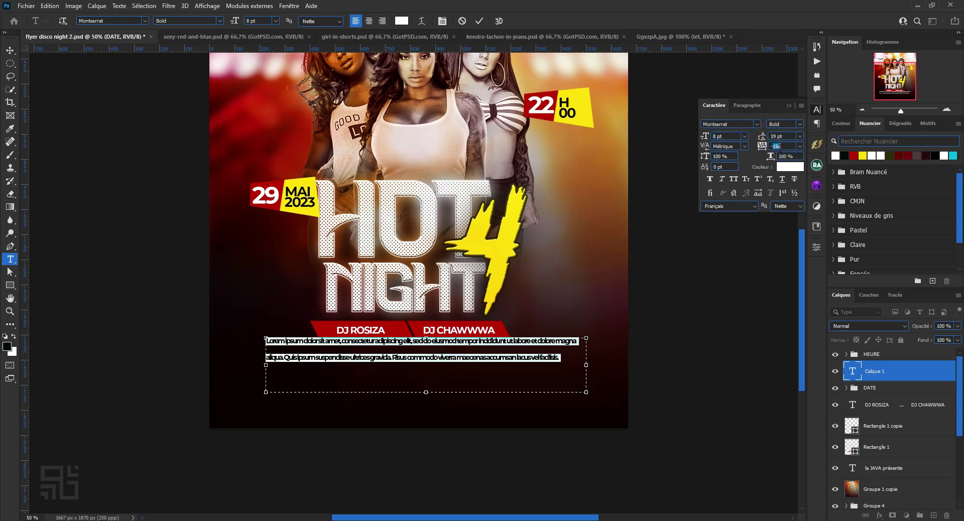
key("Up")
key("Up")
key("Up")
key("Up")
key("Up")
key("Up")
key("Up")
key("Up")
key("Up")
key("Up")
key("Up")
key("Up")
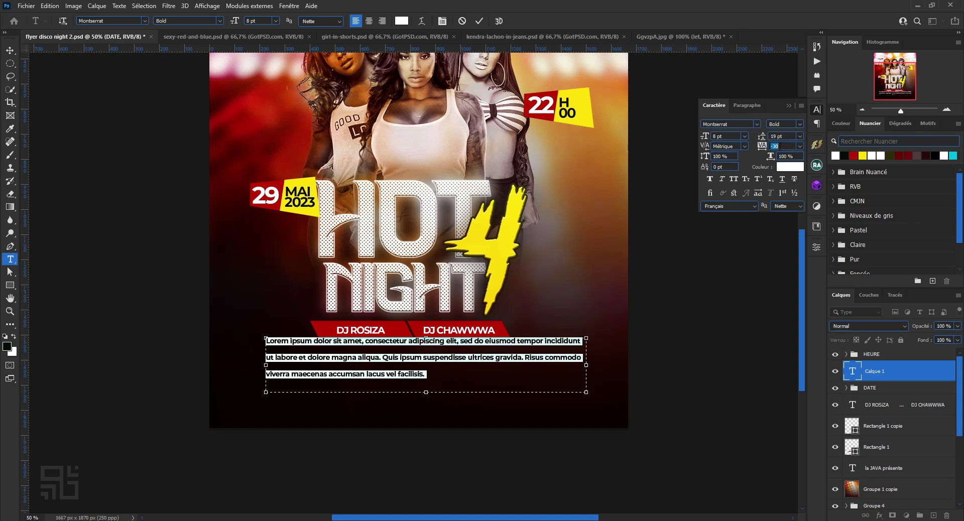
left_click(789, 106)
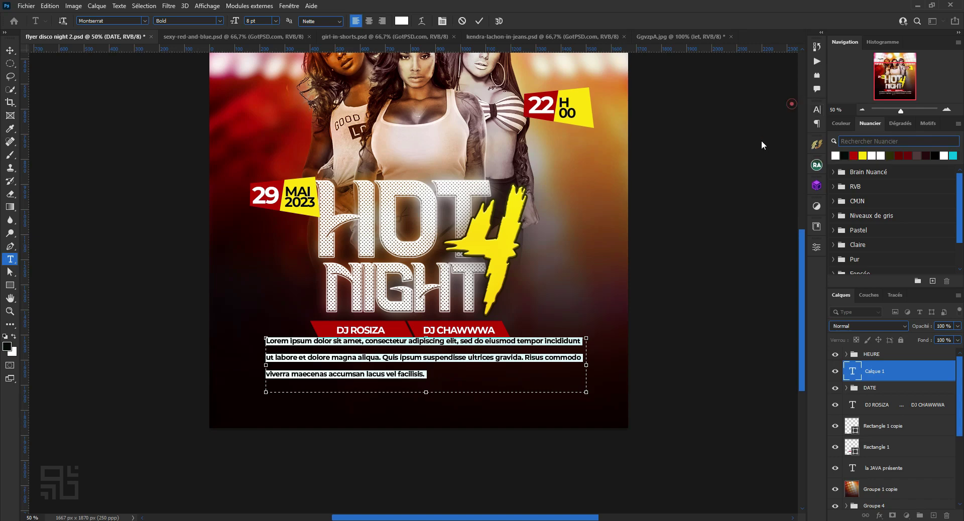
Paste the venue address over the placeholder and set it to 13 pt with automatic leading.
left_click(286, 358)
key("ctrl+a")
type("Al ba Royal Hotel 8 Suites, Akure Hestia Exp. Behind North West Filling Station, Akure, Ondo State.")
key("ctrl+a")
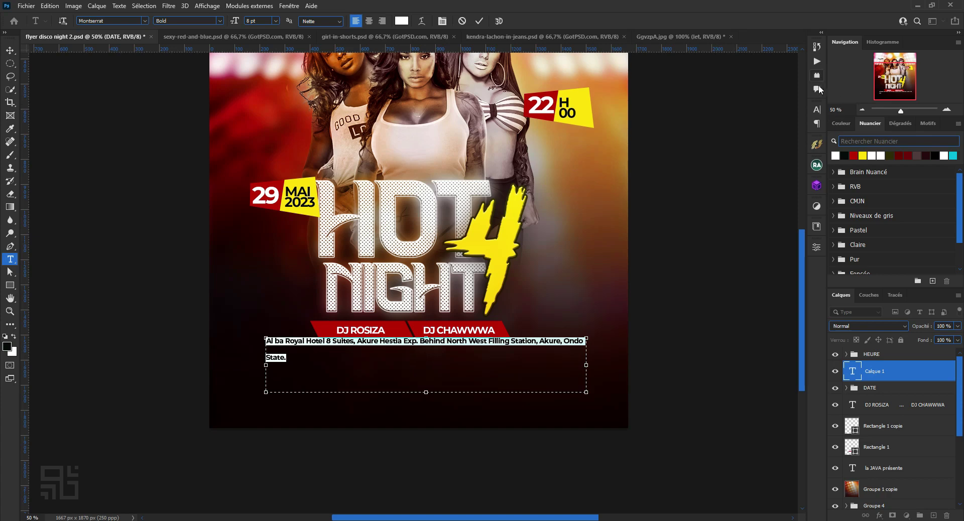
left_click(817, 109)
left_click(774, 136)
key("Up")
key("Up")
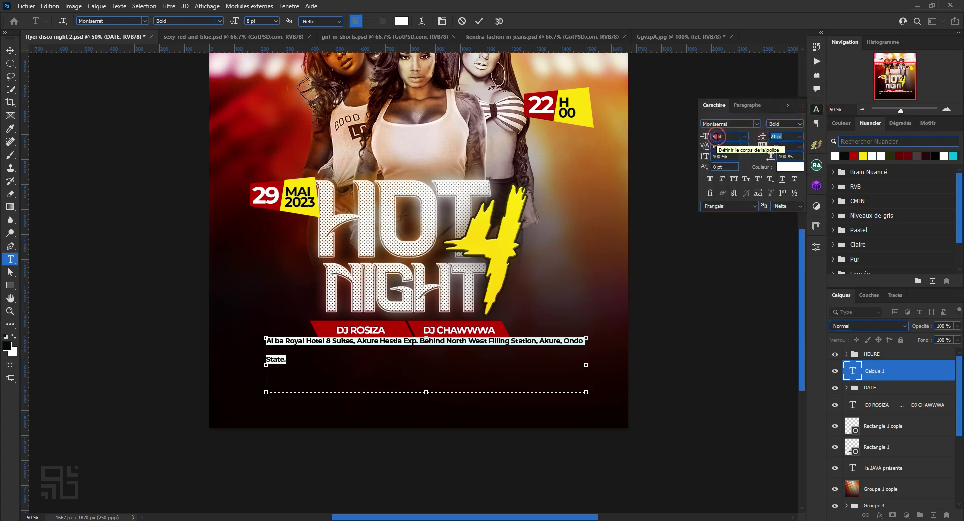
left_click(717, 136)
key("Up")
key("Up")
key("Up")
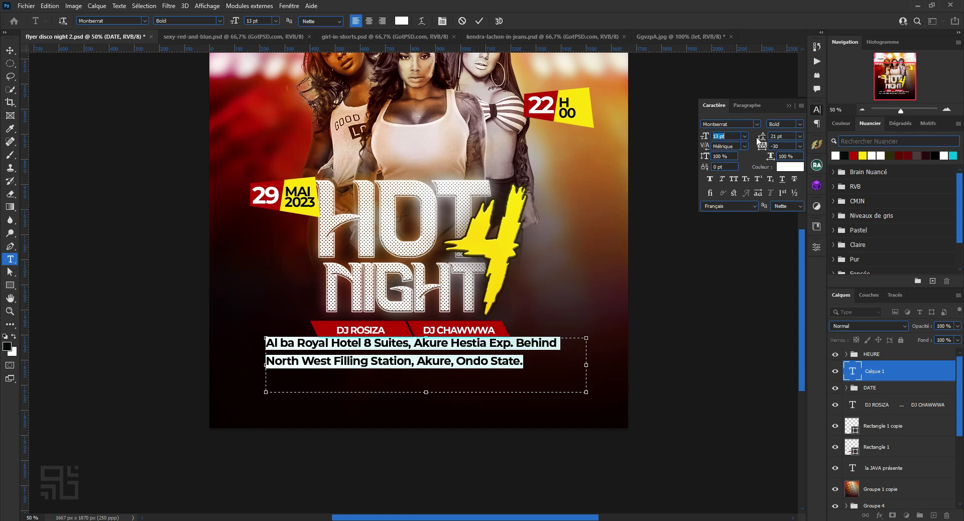
left_click(800, 136)
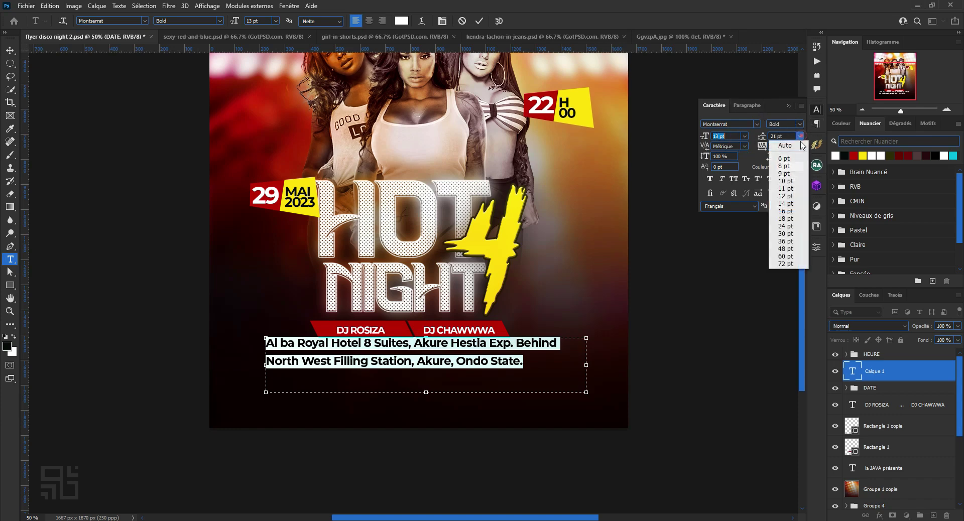
Centre-align the address lines and commit the text.
left_click(748, 105)
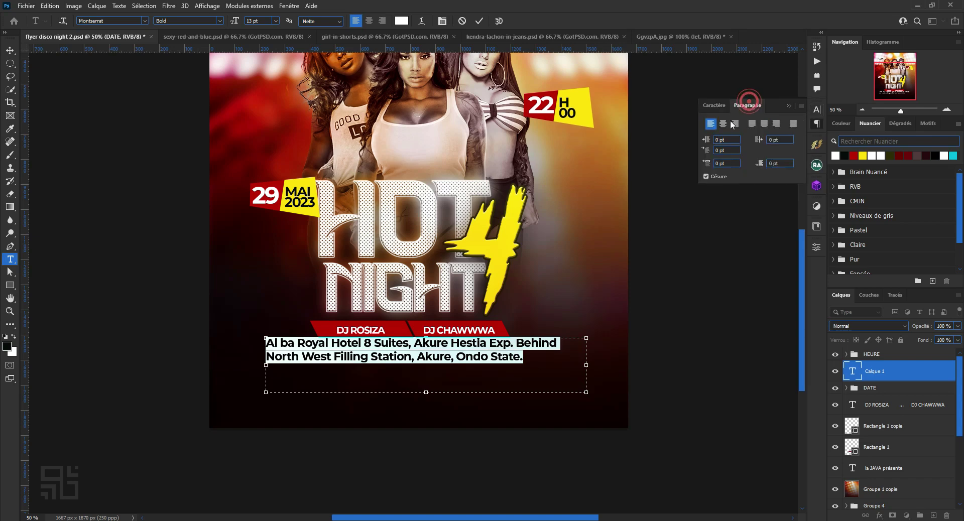
left_click(724, 124)
left_click(787, 106)
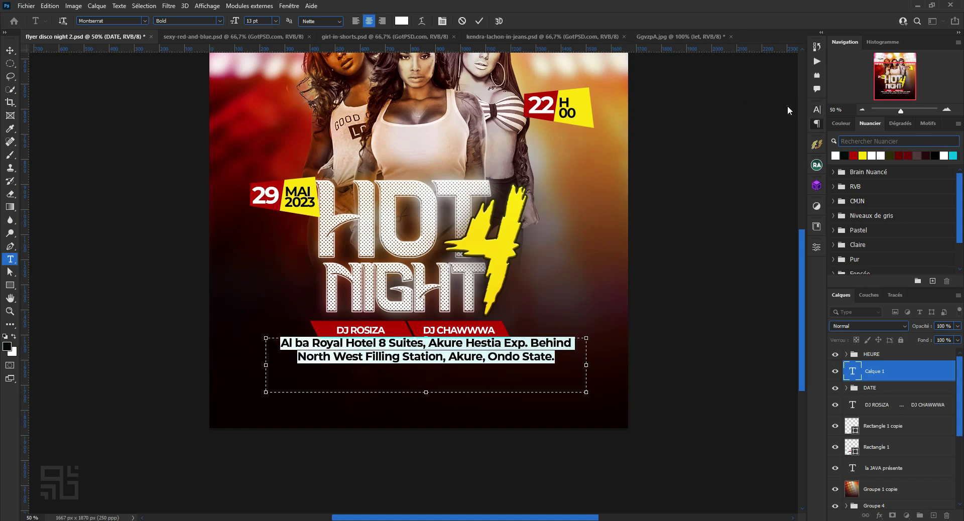
left_click(480, 21)
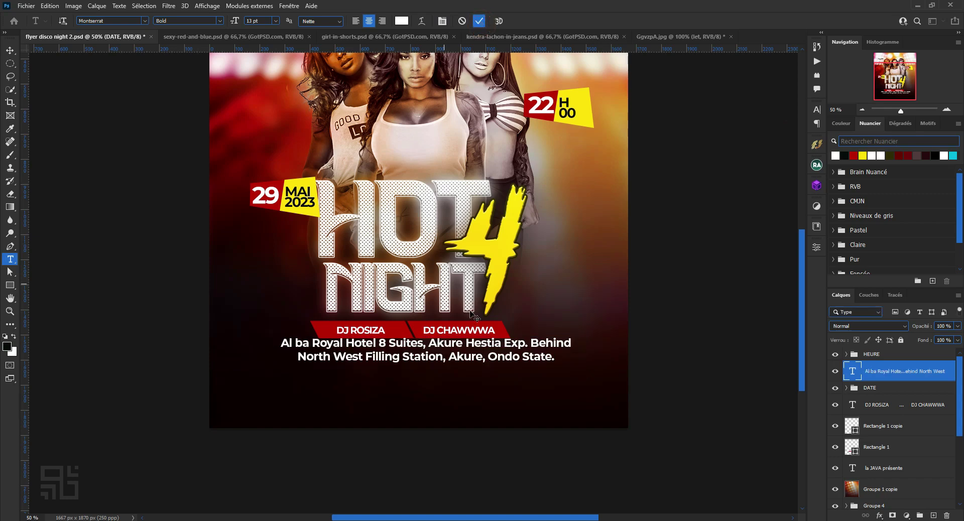
Shrink the address to about 60% and centre it horizontally on the canvas under the DJ names.
key("ctrl+t")
left_click_drag(585, 336, 525, 359)
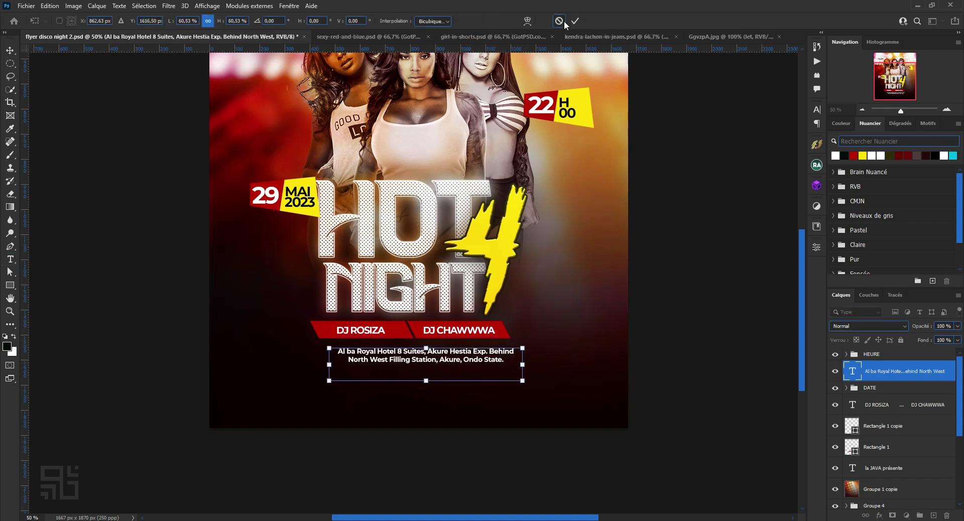
left_click(577, 22)
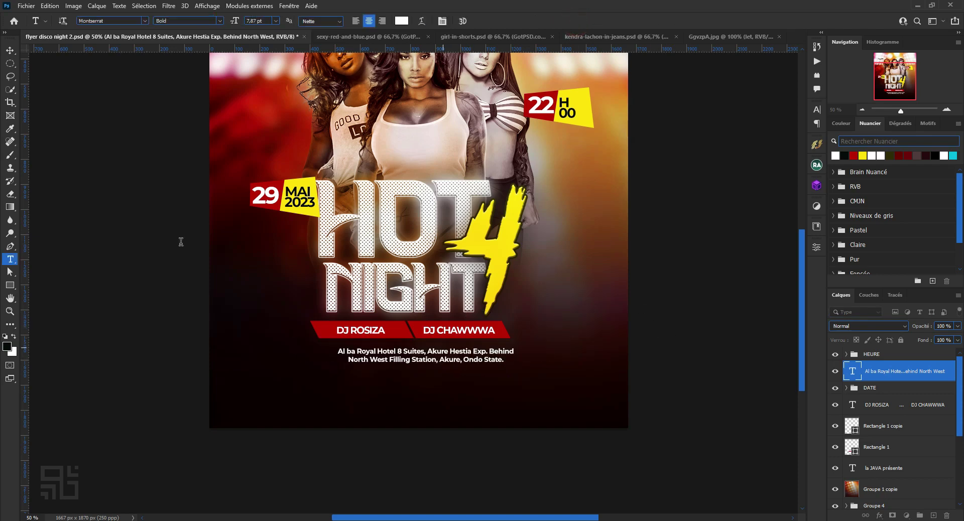
left_click(10, 50)
left_click_drag(460, 359, 449, 360)
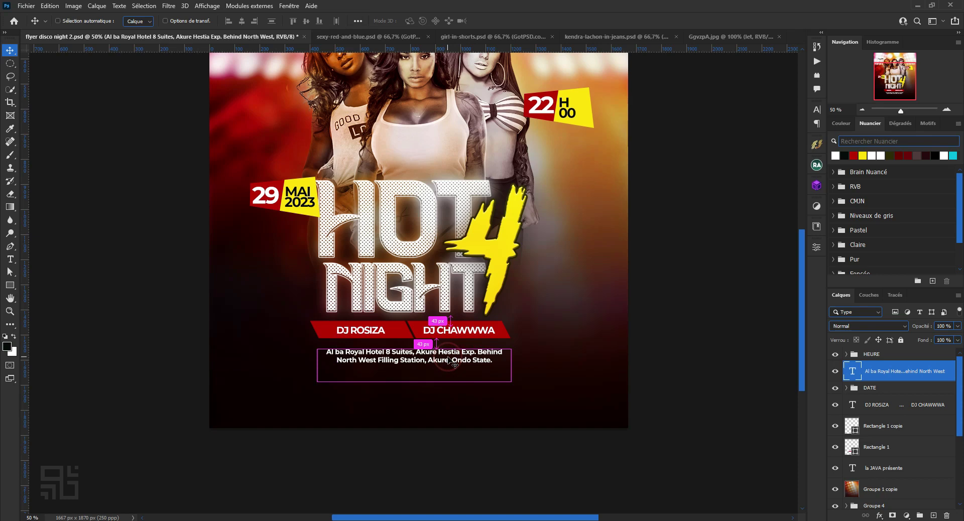
key("ctrl+a")
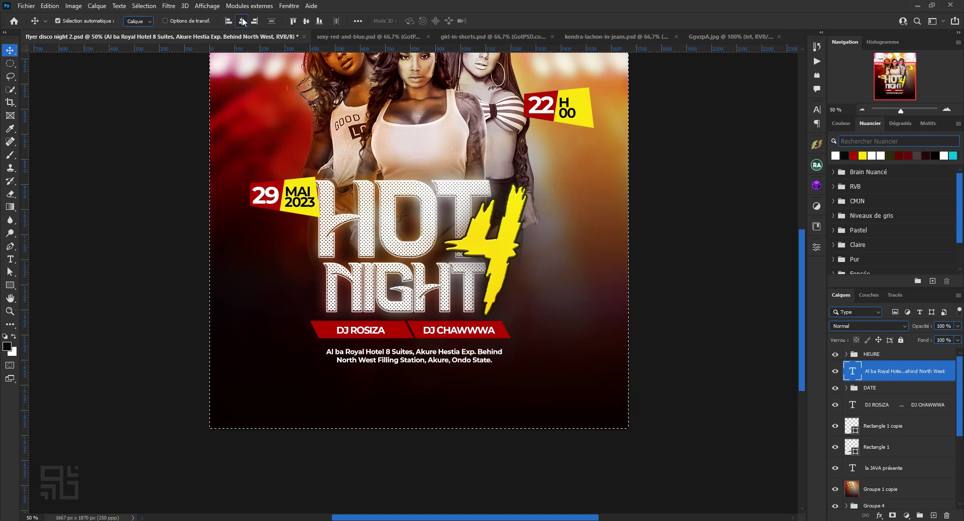
left_click(243, 21)
key("ctrl+d")
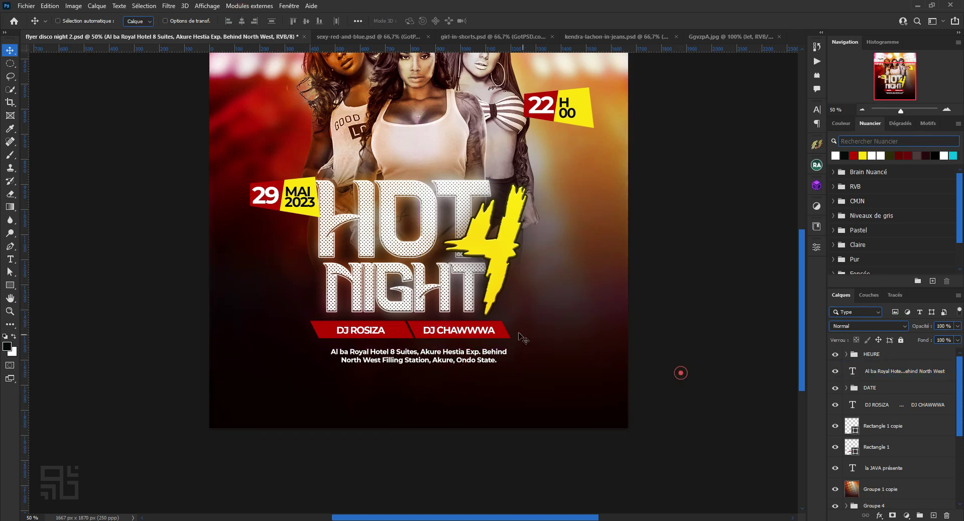
Zoom and scroll to review the flyer and bring its bottom area into view.
scroll(522, 335, "up", 2)
scroll(523, 335, "up", 1)
scroll(522, 335, "up", 2)
scroll(522, 336, "up", 1)
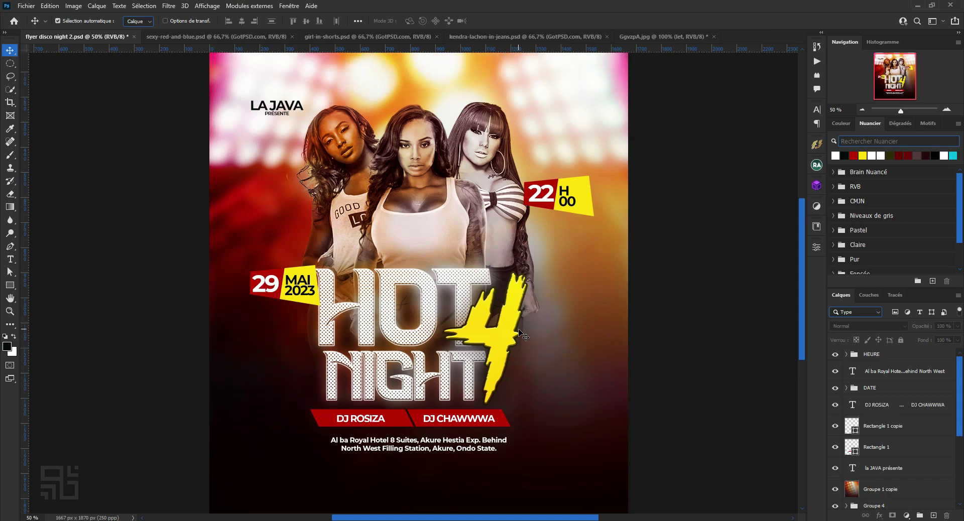
scroll(523, 336, "down", 2)
scroll(522, 336, "down", 1)
key("ctrl+minus")
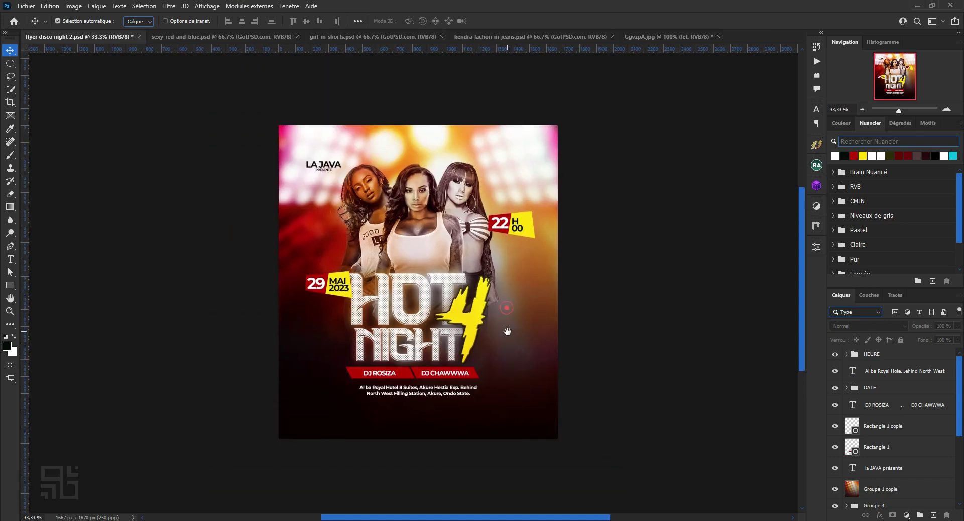
key("ctrl+plus")
left_click_drag(517, 238, 517, 115)
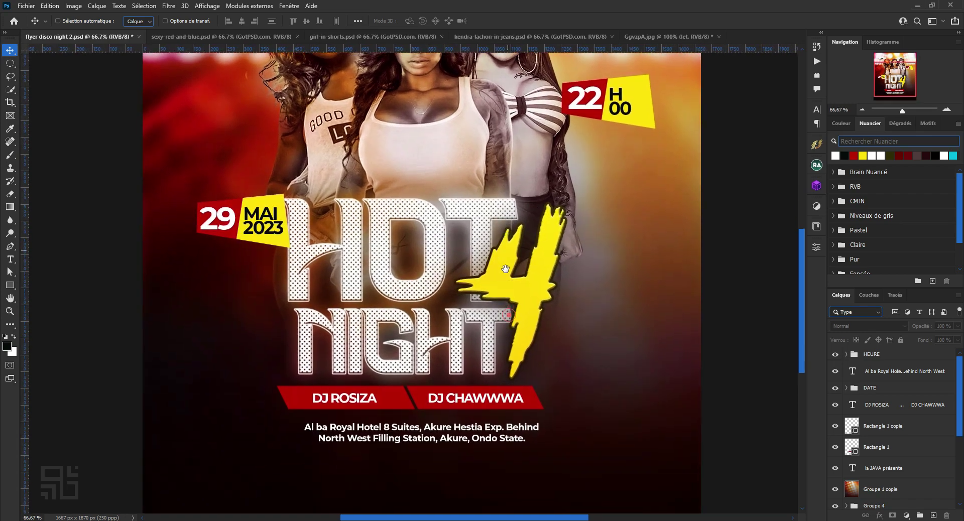
Draw a horizontal line shape beneath the venue address.
left_click(10, 287)
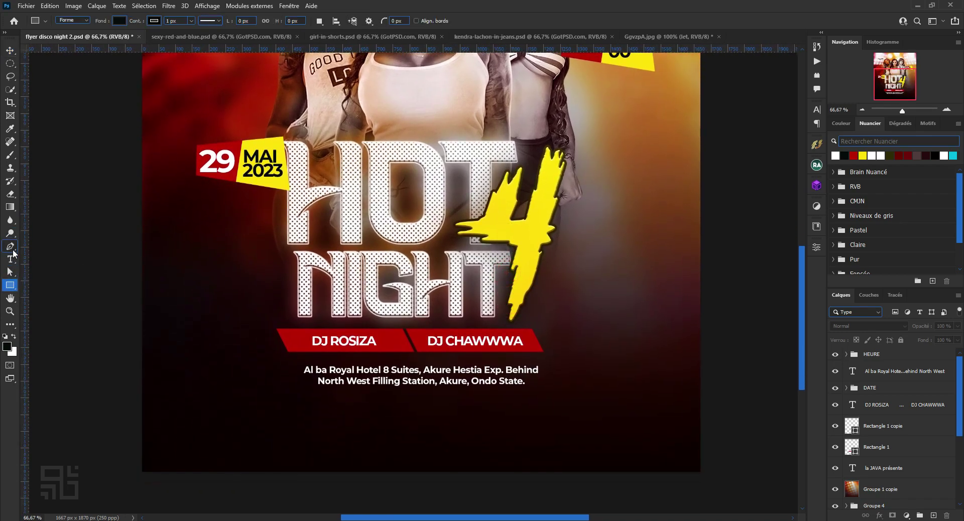
left_click(10, 246)
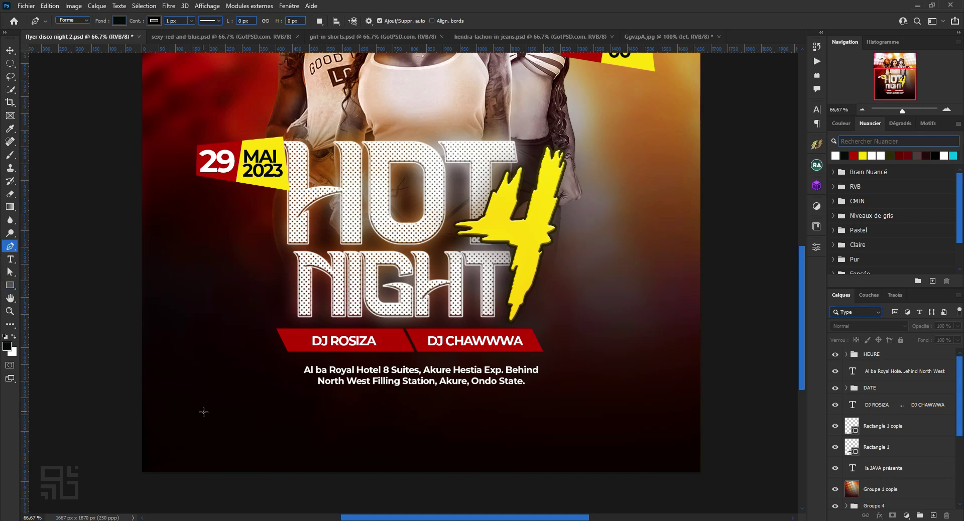
left_click(270, 417)
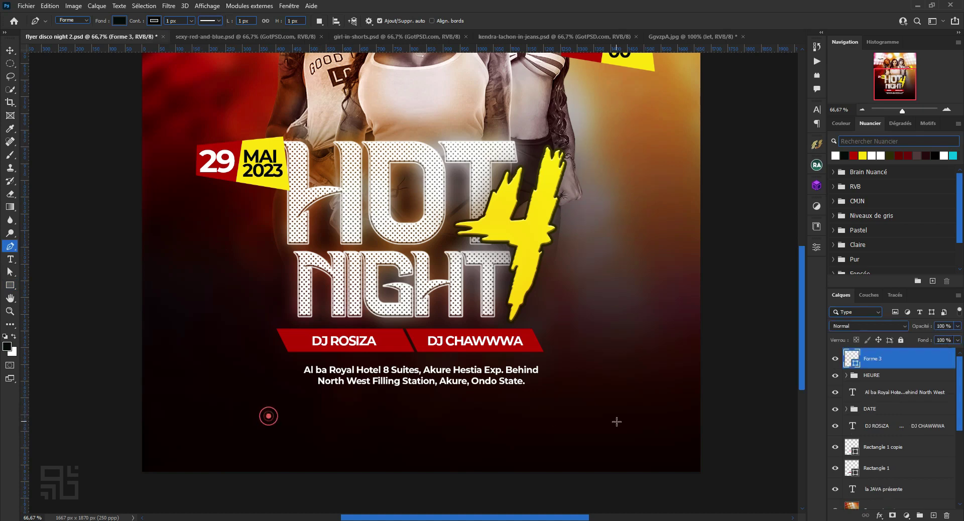
left_click(588, 416)
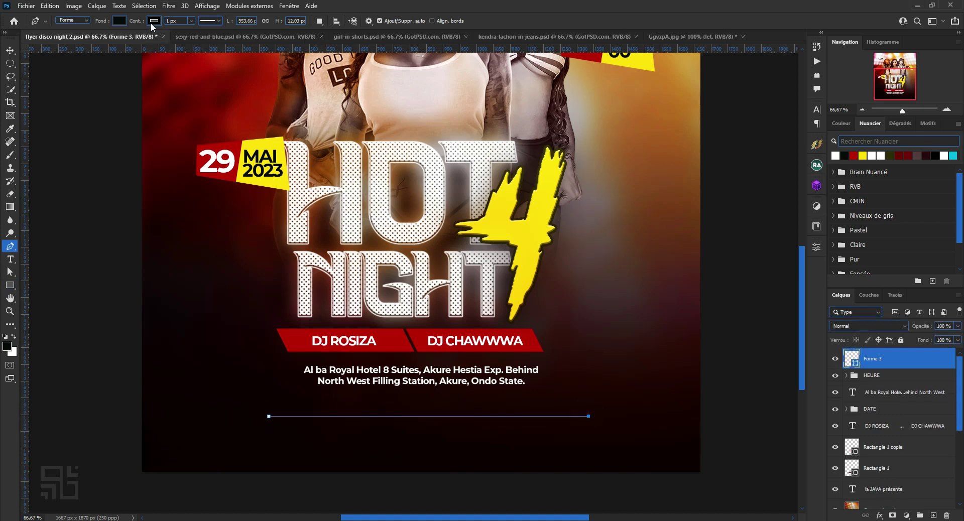
left_click(153, 21)
left_click(118, 21)
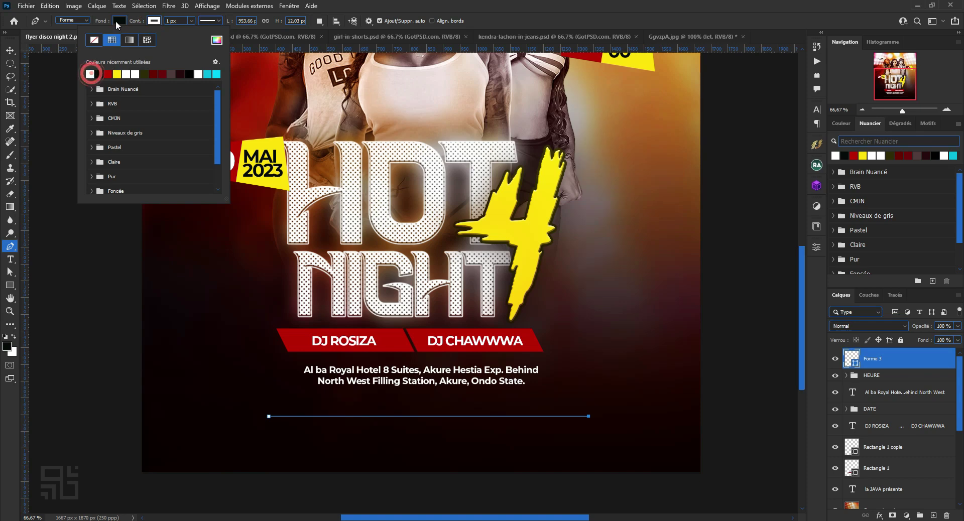
Set the line's stroke width to 3 px and change its end caps.
left_click(166, 21)
type("2")
key("Up")
key("Return")
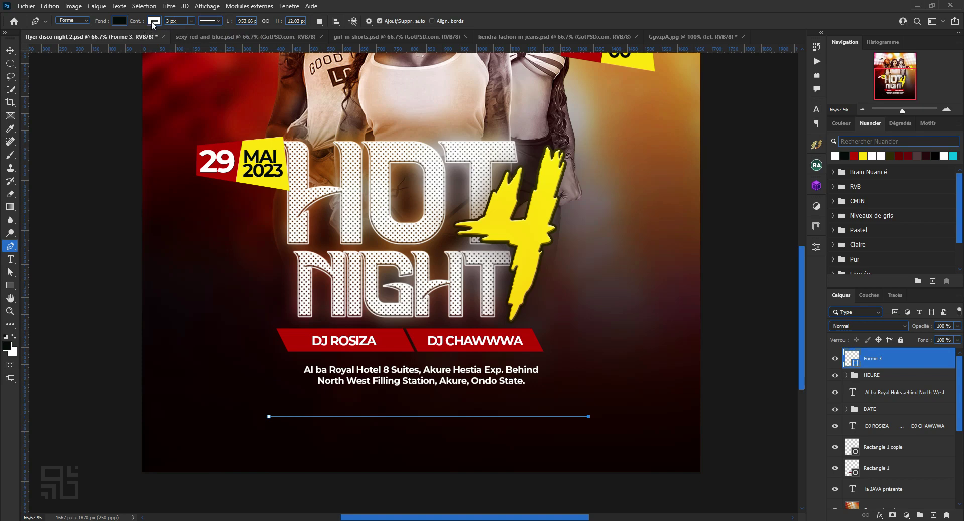
left_click(210, 21)
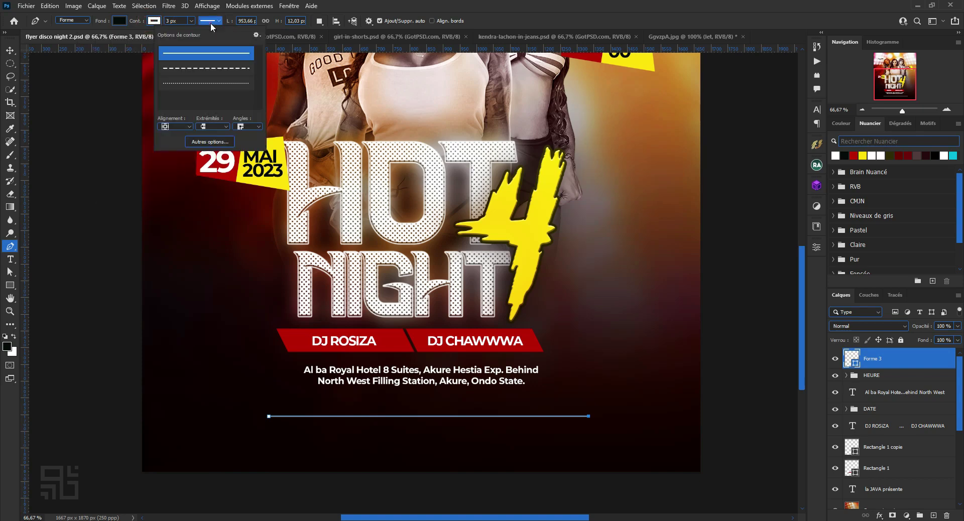
left_click(189, 126)
left_click(214, 127)
left_click(213, 151)
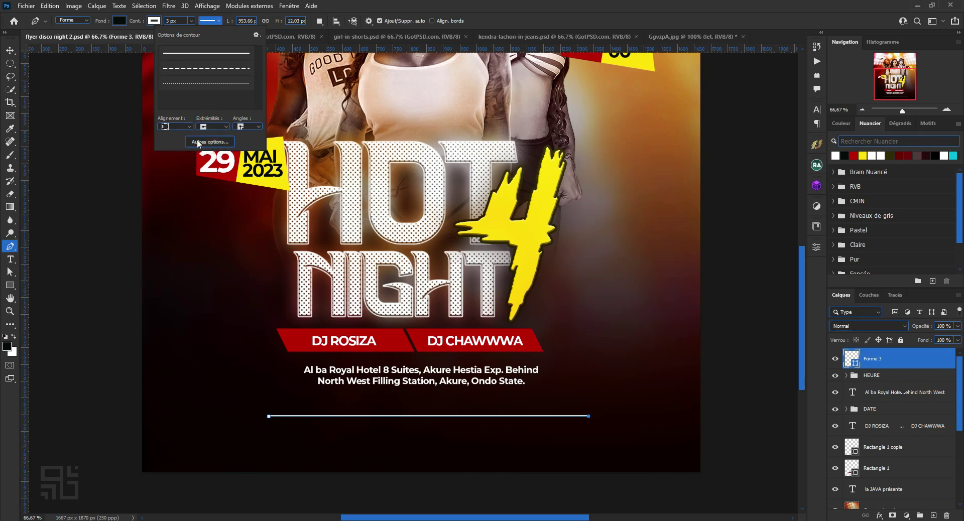
Apply the dotted stroke preset with adjusted dot spacing in the full stroke options.
left_click(210, 142)
left_click(390, 188)
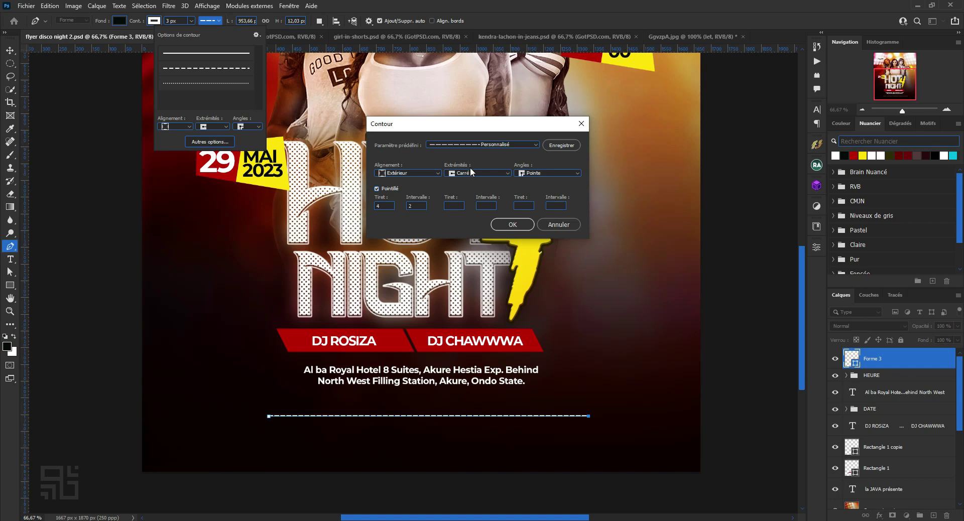
left_click(507, 145)
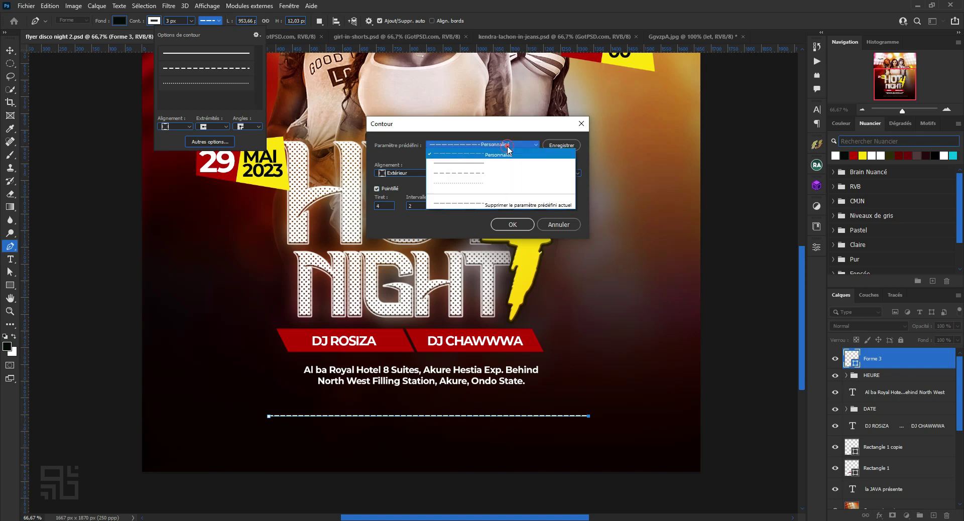
left_click(492, 185)
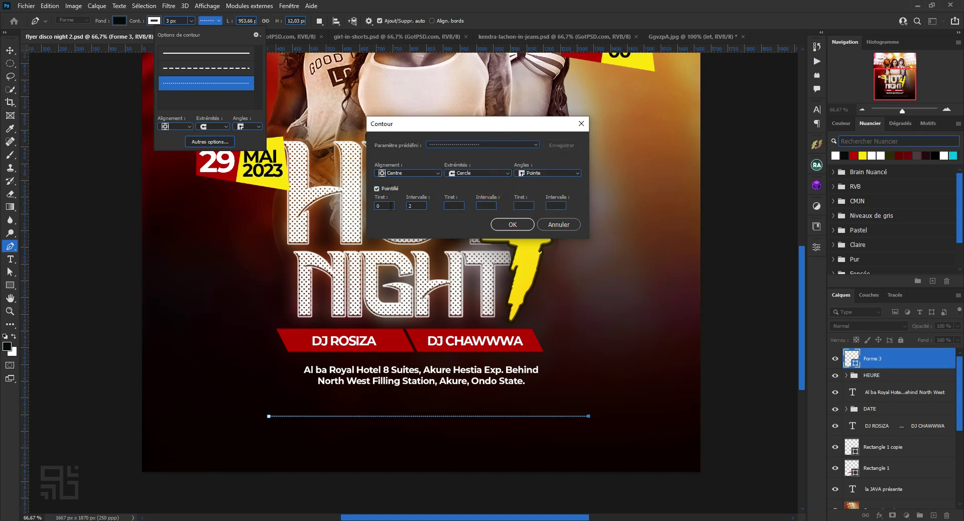
left_click(424, 205)
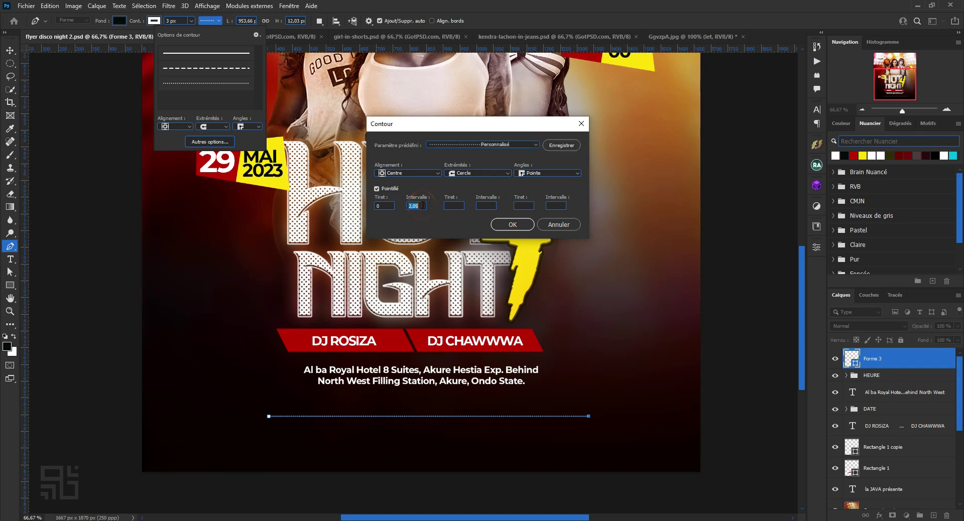
key("Return")
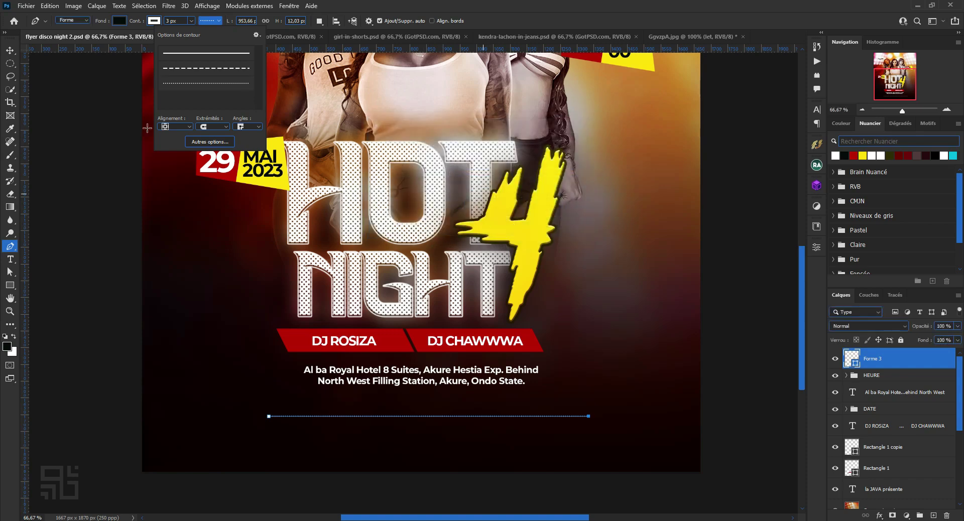
left_click(10, 50)
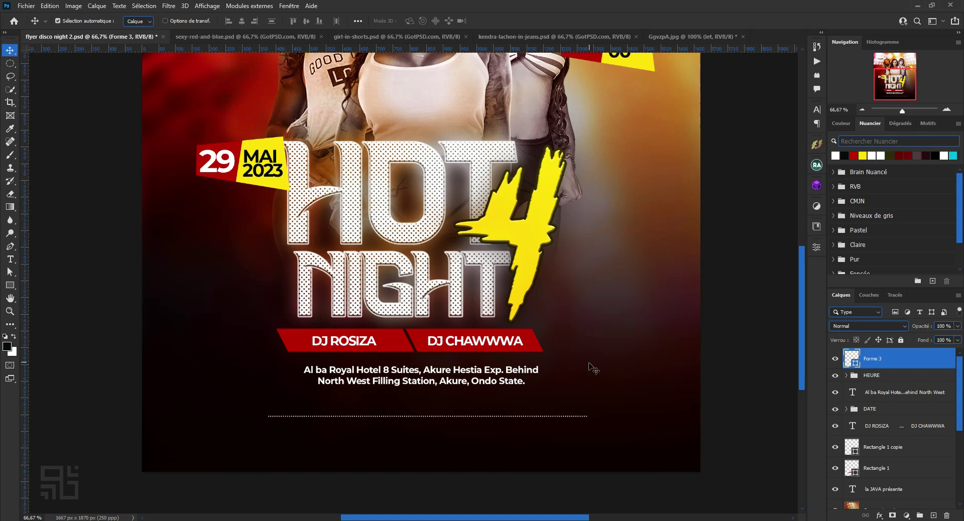
Move the Forme 3 dotted line up so it sits just under the address.
key("ctrl+t")
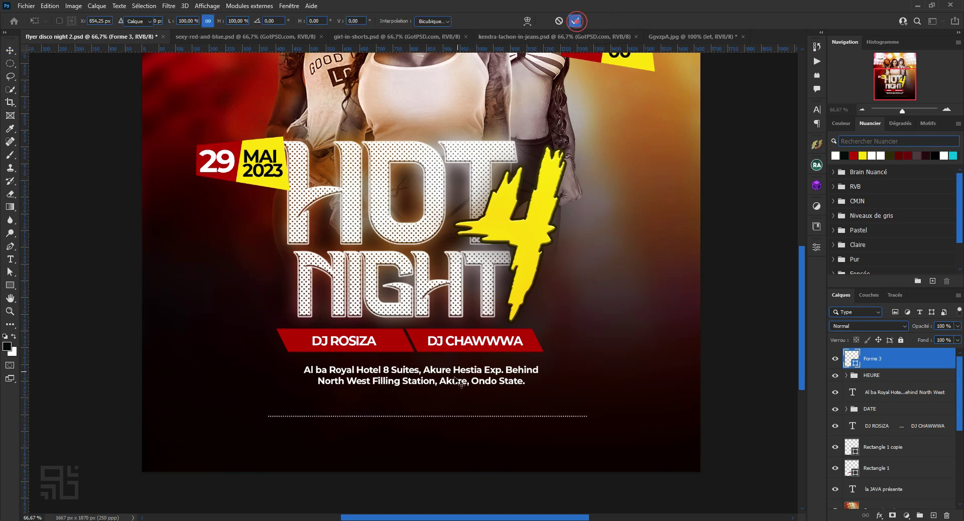
left_click(575, 21)
left_click_drag(449, 417, 450, 418)
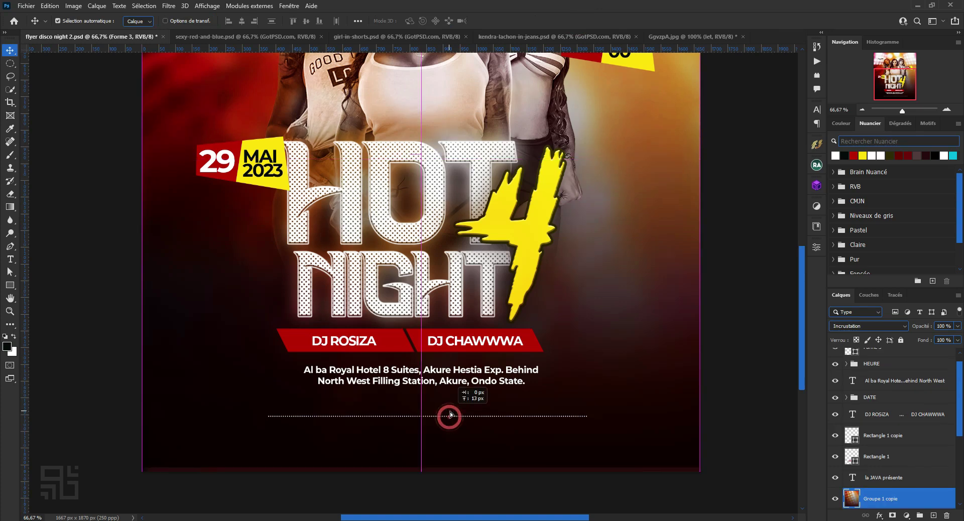
scroll(924, 426, "up", 1)
left_click(906, 362)
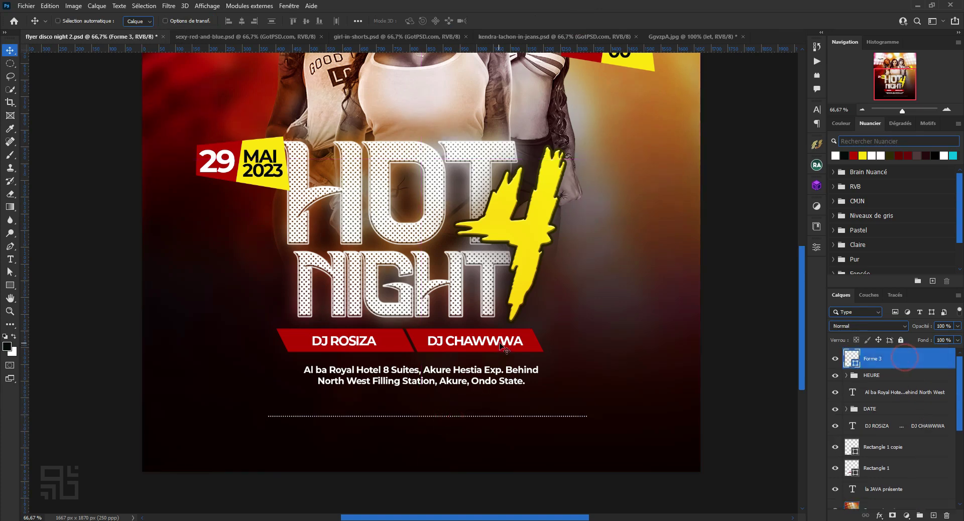
key("ctrl+t")
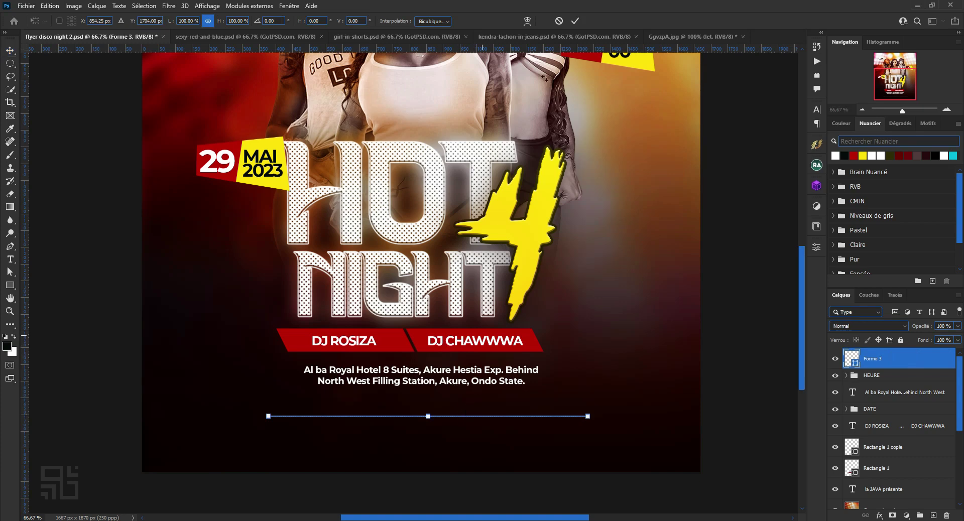
left_click(576, 21)
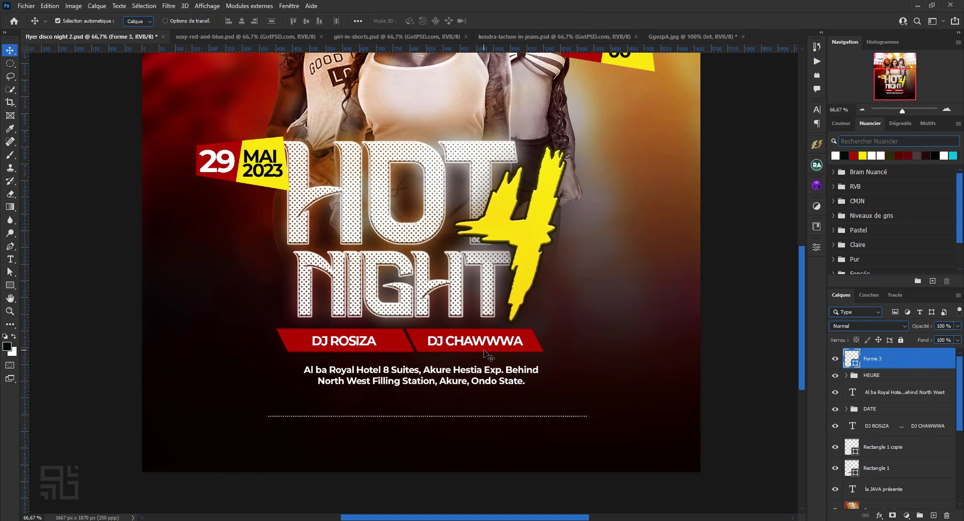
left_click_drag(525, 397, 553, 416)
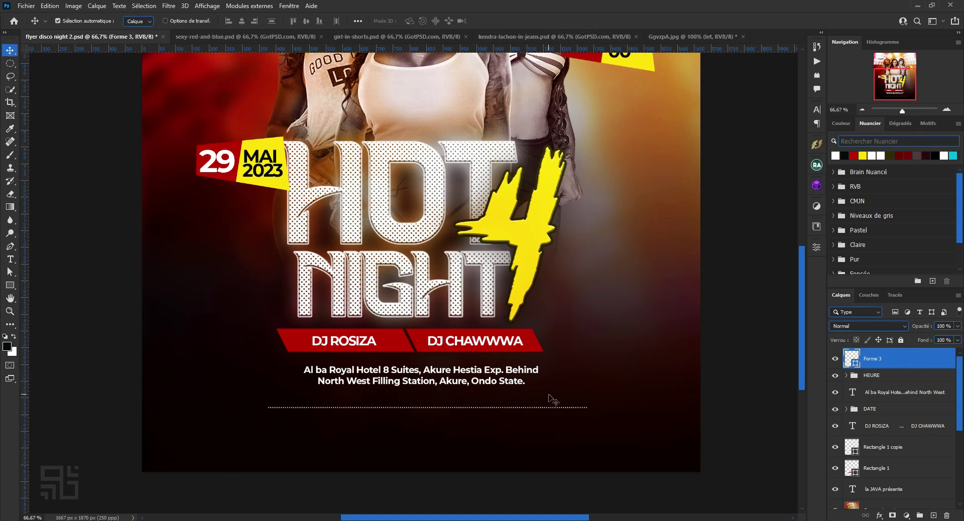
key("Up")
key("Up")
key("Up")
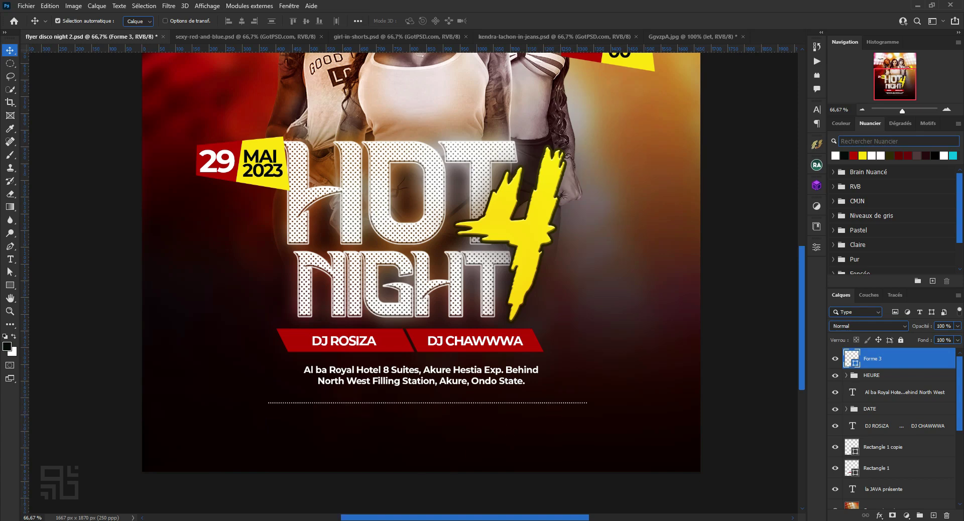
Select the FOP BOOKINGS contact line in the Notepad notes, then minimize Notepad.
left_click(384, 501)
left_click(300, 284)
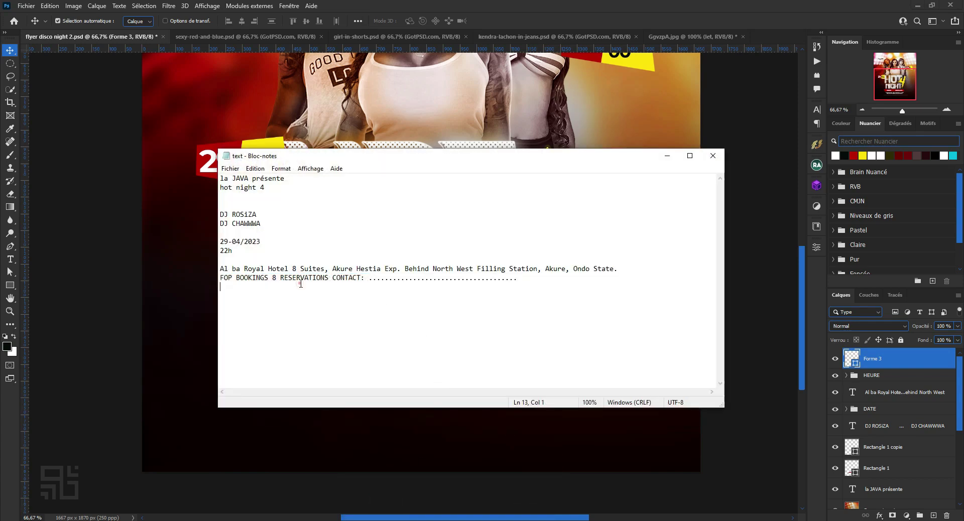
left_click(543, 282)
key("shift+Home")
key("ctrl+c")
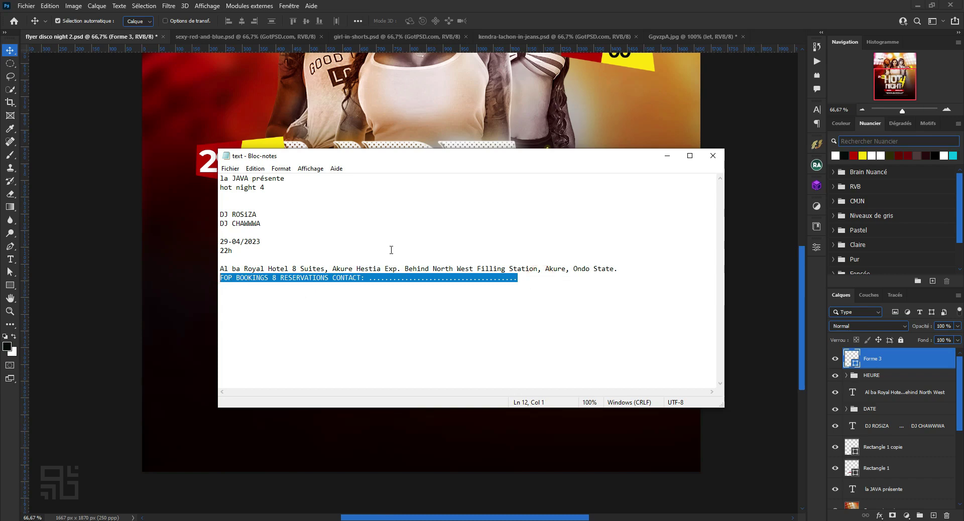
left_click(670, 155)
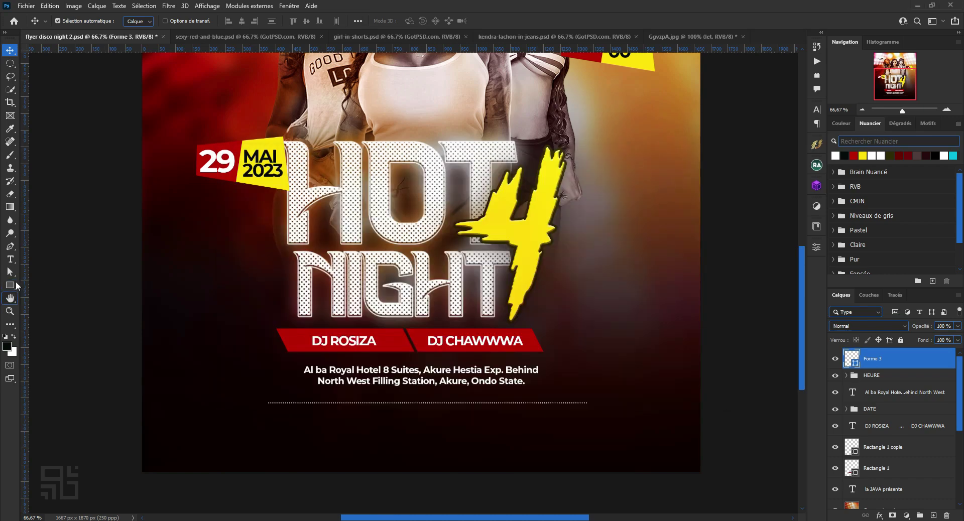
Draw a text box below the dotted line, then discard it.
left_click(10, 259)
left_click_drag(240, 416, 591, 436)
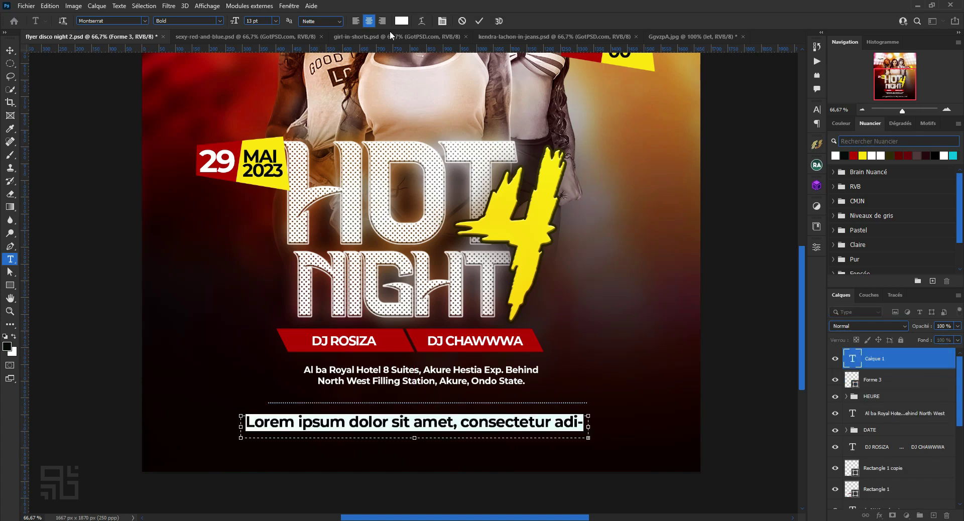
left_click(462, 21)
key("v")
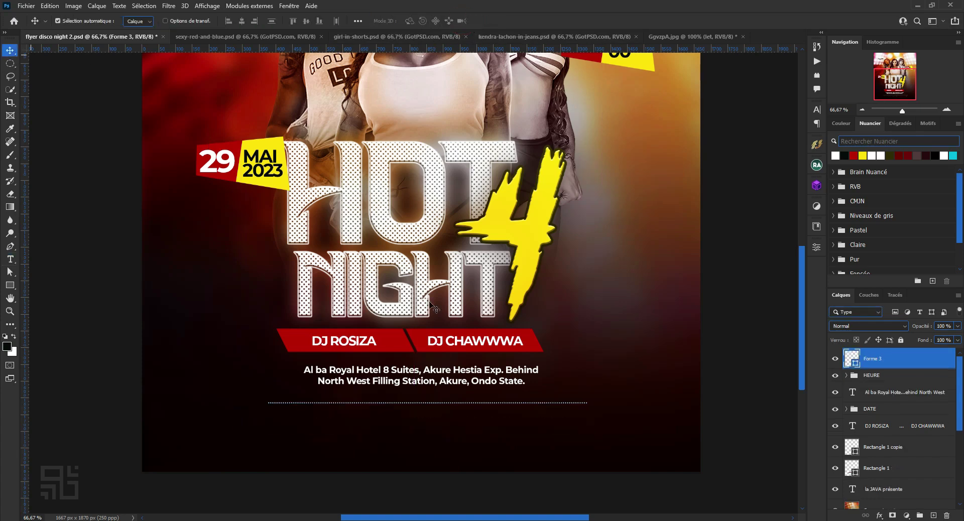
Duplicate the address text below the divider, replace it with the bookings line, and centre it.
left_click_drag(422, 380, 423, 442)
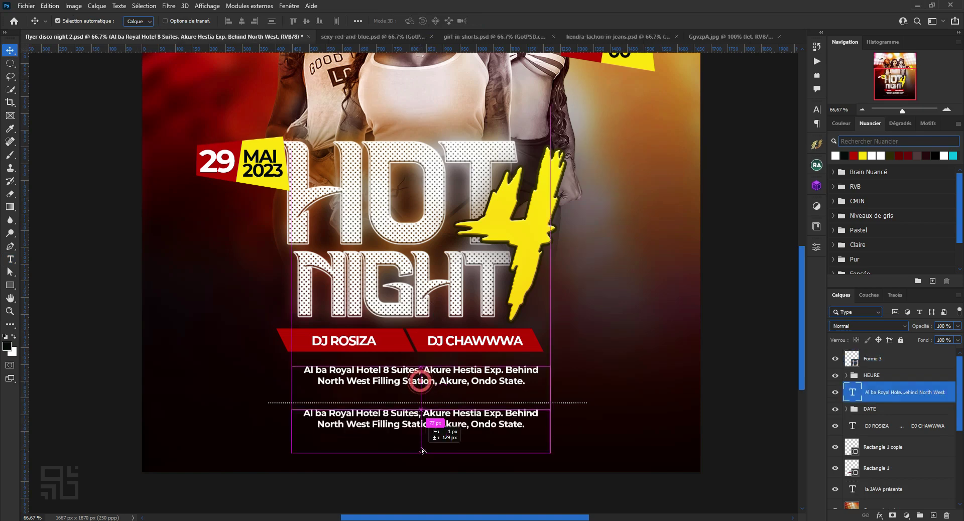
left_click_drag(424, 442, 427, 431)
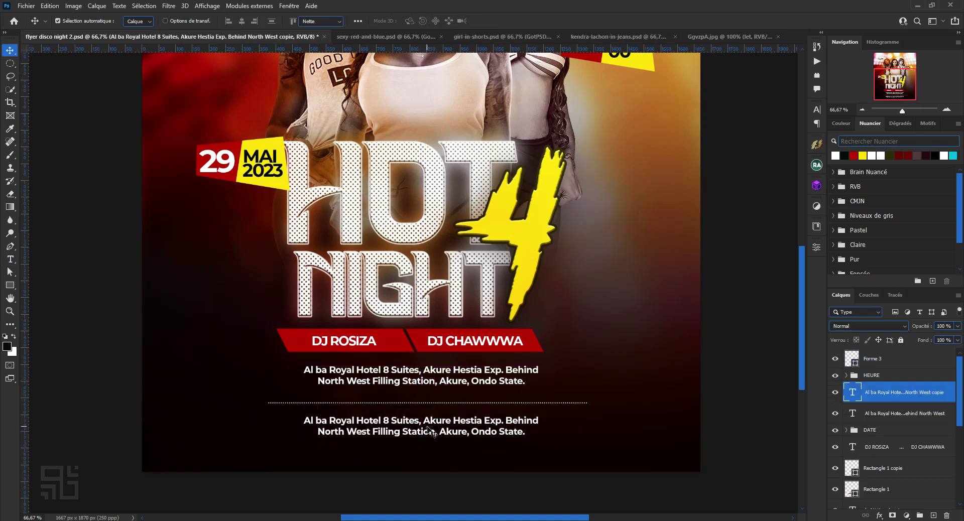
double_click(429, 426)
key("ctrl+a")
key("ctrl+v")
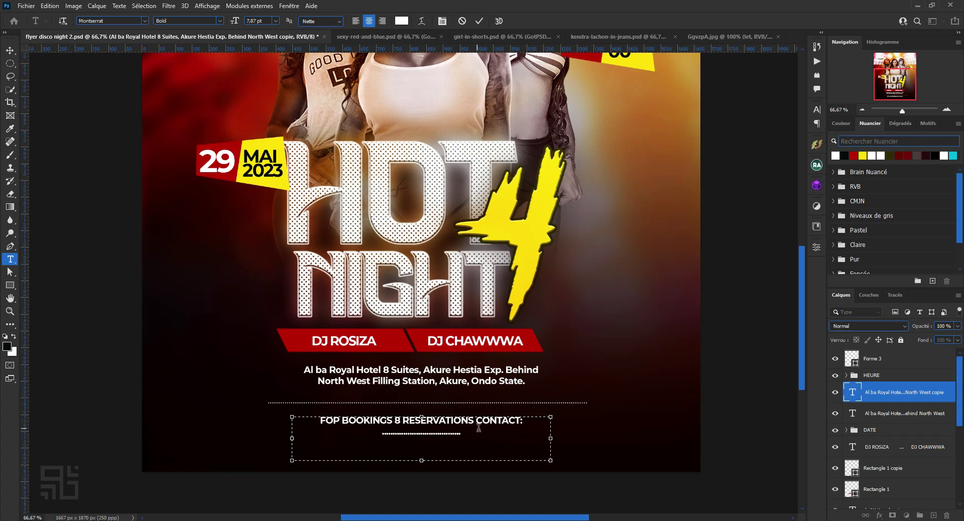
left_click(479, 21)
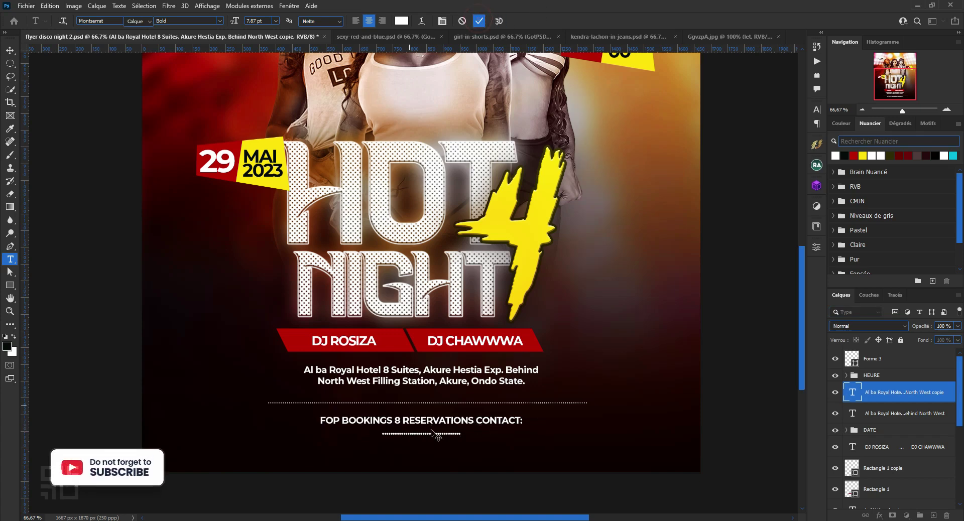
key("v")
left_click_drag(436, 422, 436, 421)
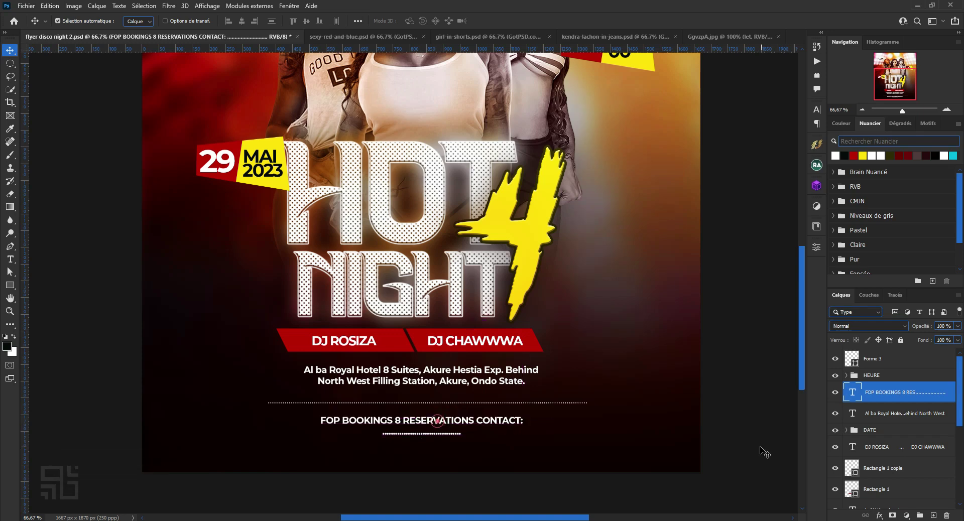
left_click(737, 446)
scroll(595, 370, "up", 1)
key("ctrl+minus")
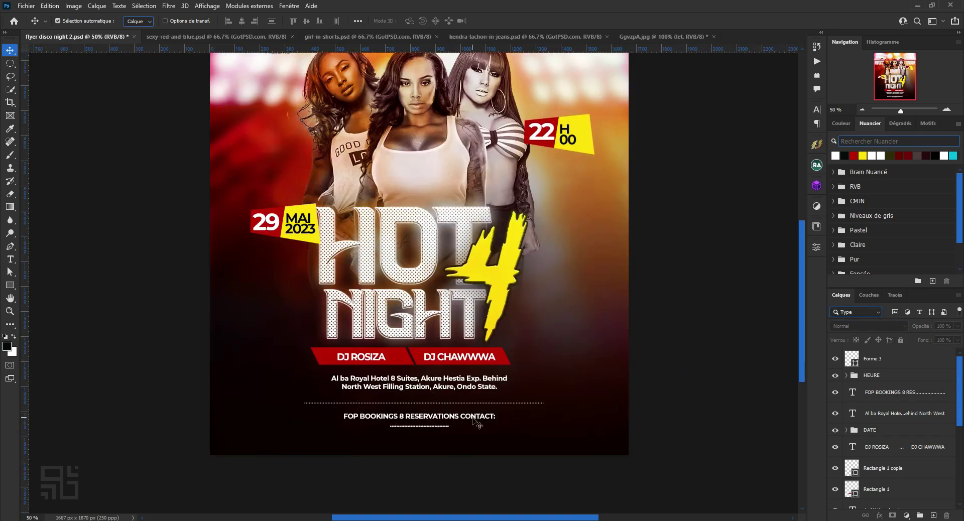
left_click(472, 420)
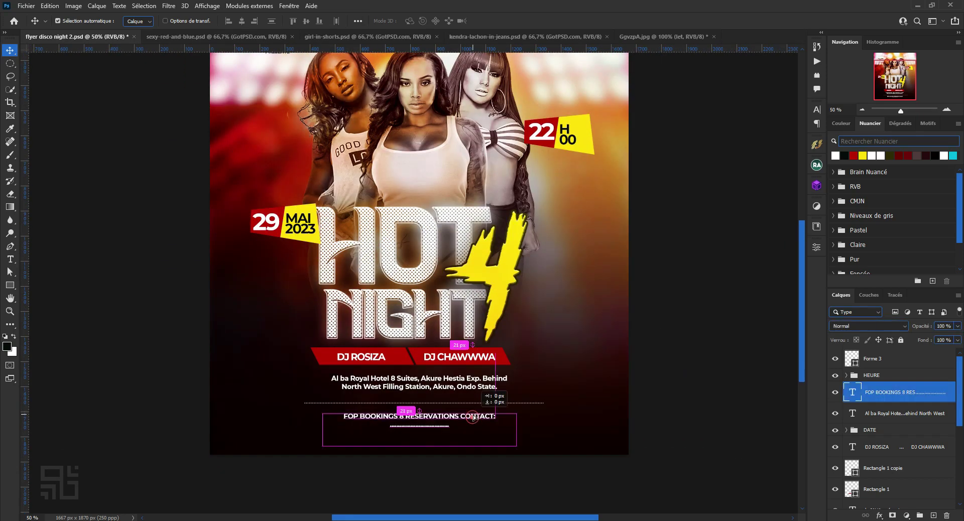
left_click(912, 361)
key("Up")
key("Up")
key("Up")
key("Up")
key("Up")
key("Up")
key("Up")
key("Up")
key("Up")
left_click(712, 385)
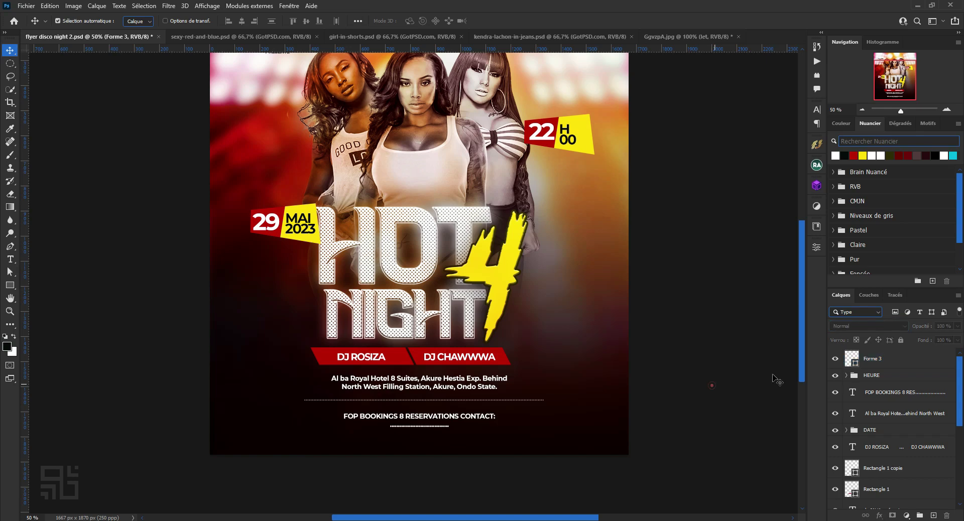
left_click(886, 386)
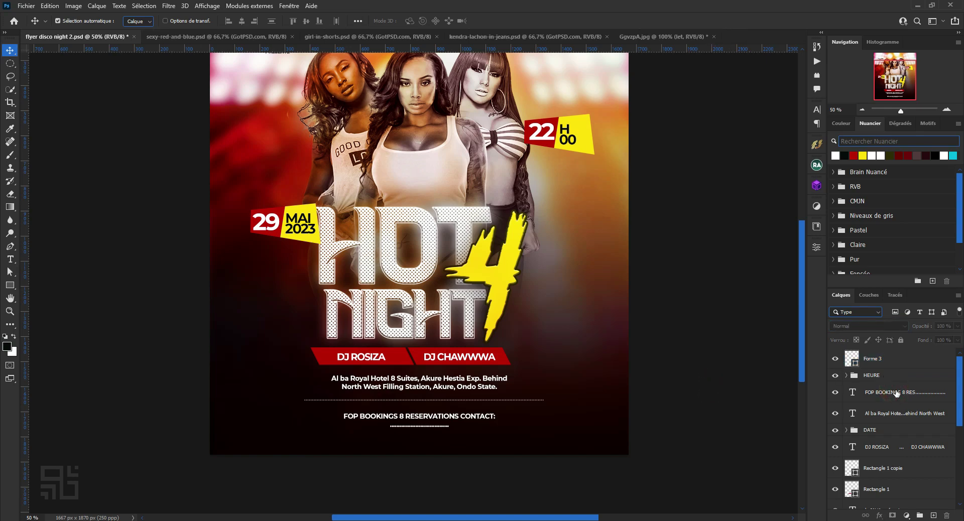
scroll(772, 376, "up", 3)
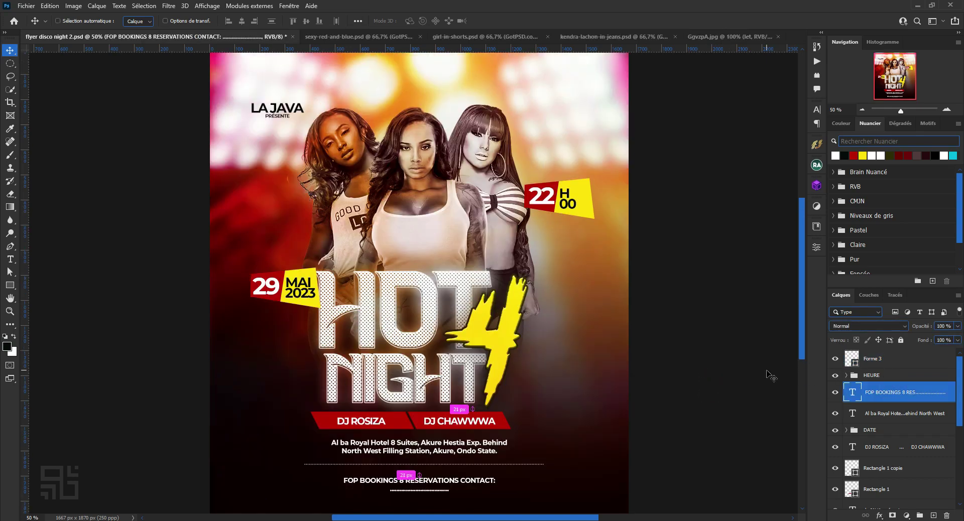
key("ctrl+minus")
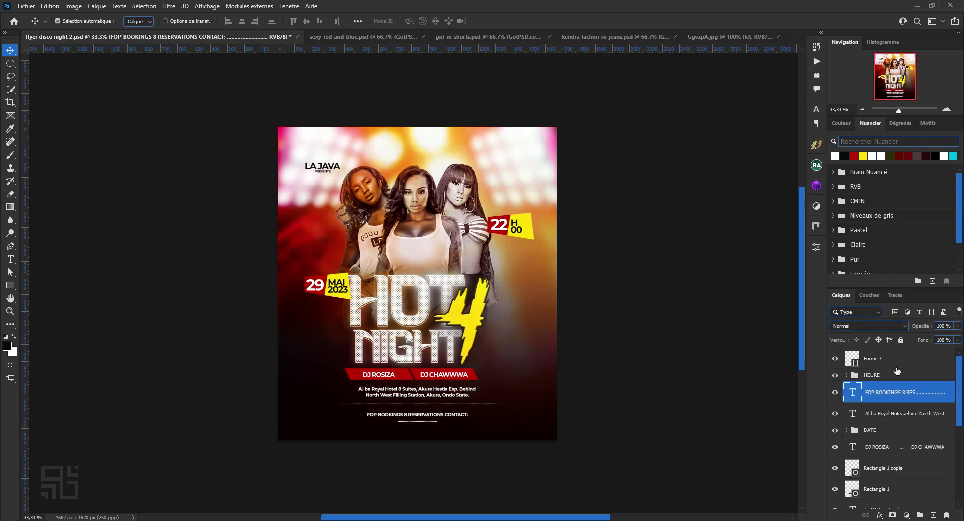
scroll(414, 302, "down", 1)
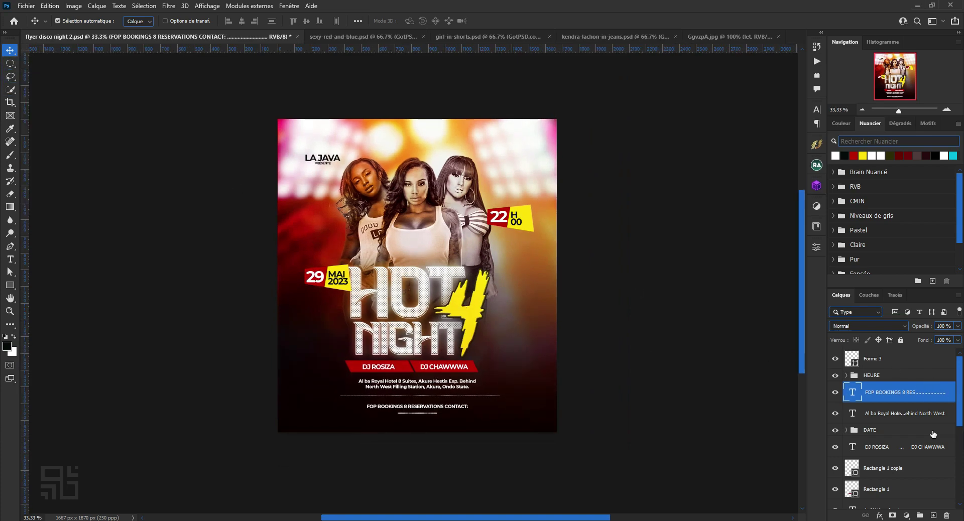
scroll(899, 442, "down", 3)
scroll(903, 461, "down", 3)
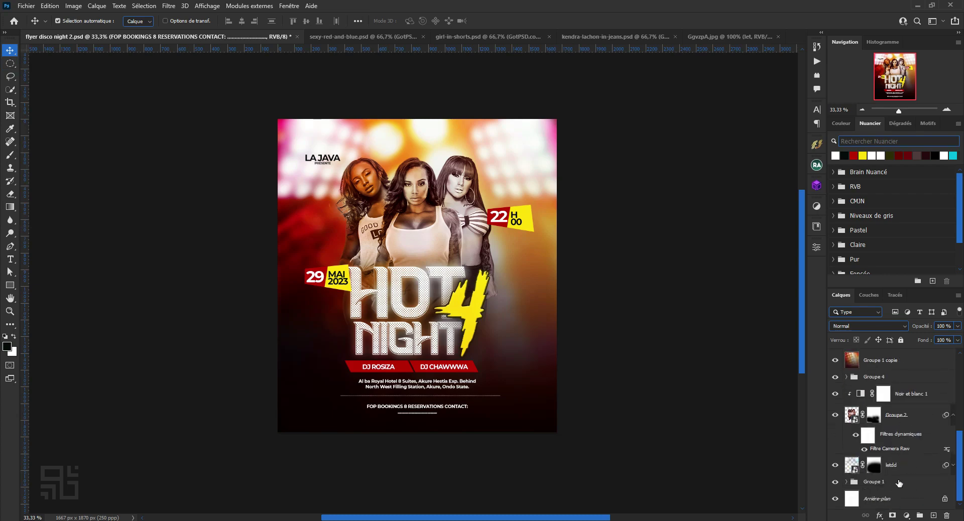
left_click(899, 482, "shift")
Select the text and shape layers including Forme 3 and move them up 78 px.
scroll(899, 459, "up", 3)
scroll(901, 452, "up", 3)
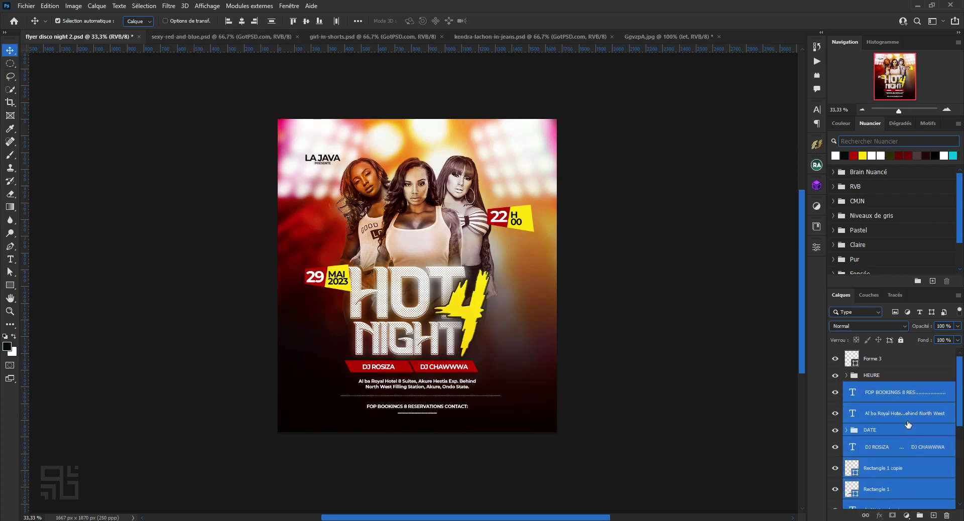
left_click(910, 379, "shift")
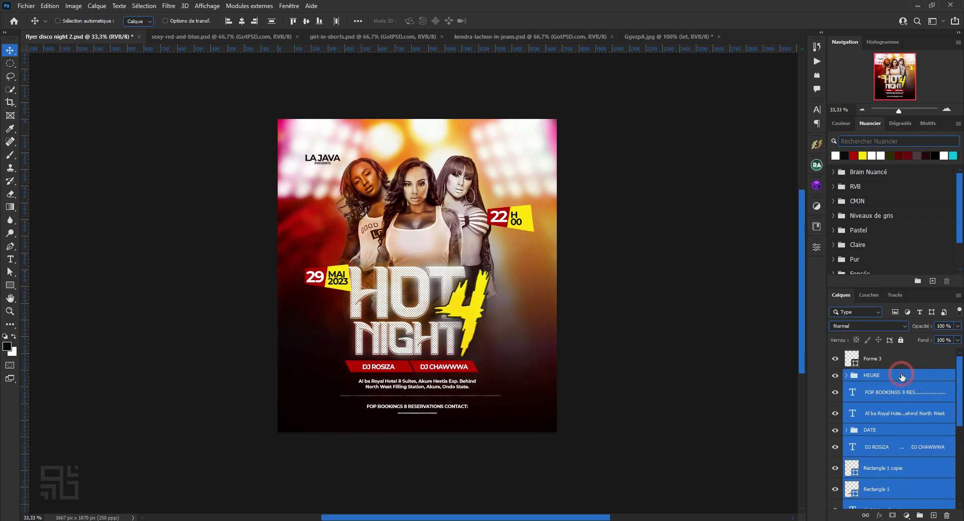
left_click(904, 372, "ctrl")
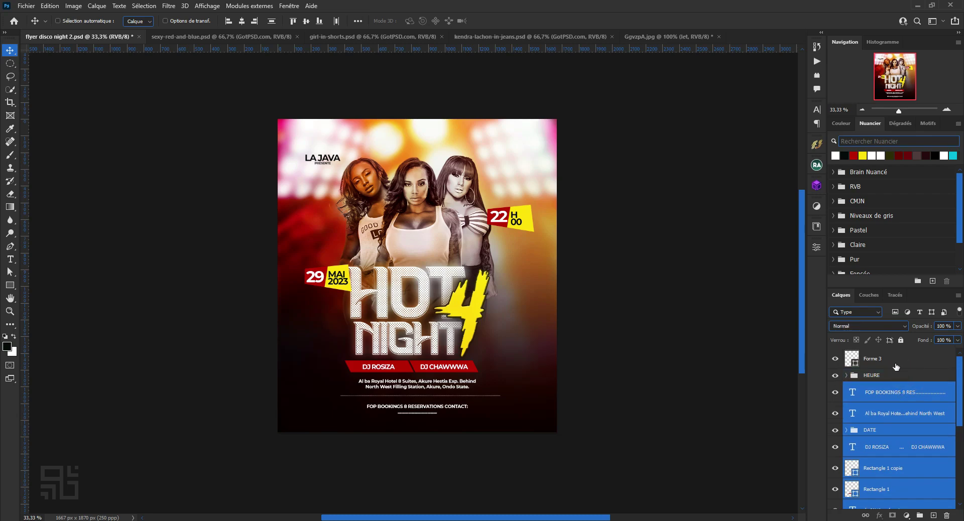
left_click(835, 361)
left_click(922, 365, "ctrl")
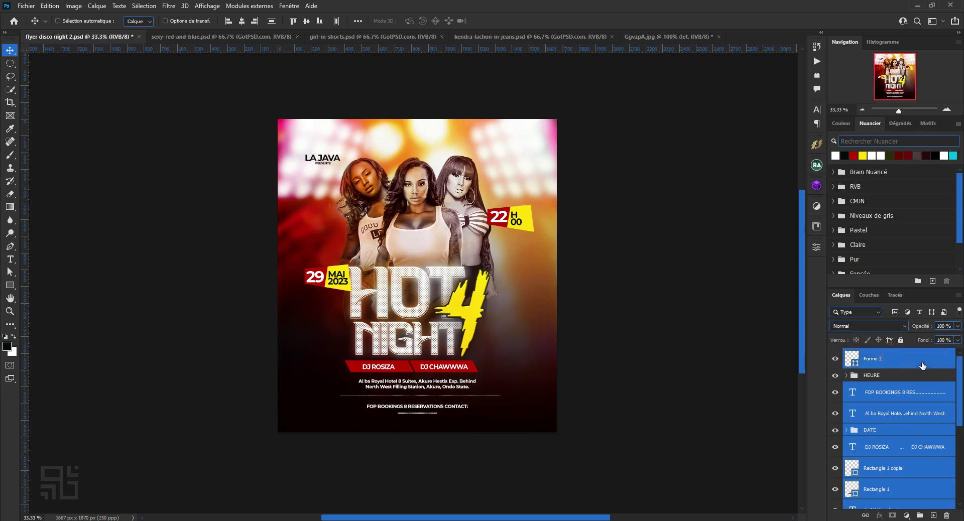
key("ctrl+t")
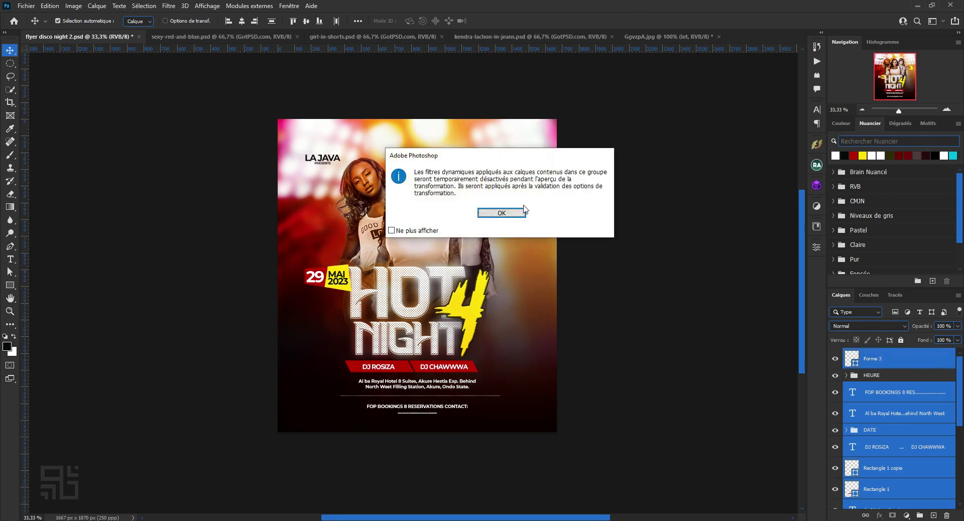
left_click(524, 211)
left_click_drag(473, 275, 474, 263)
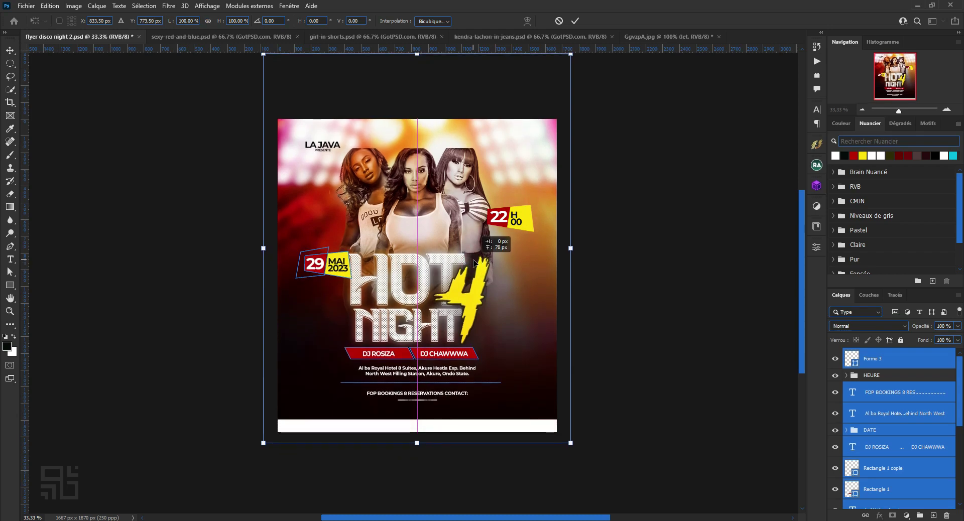
left_click_drag(474, 263, 475, 264)
key("Return")
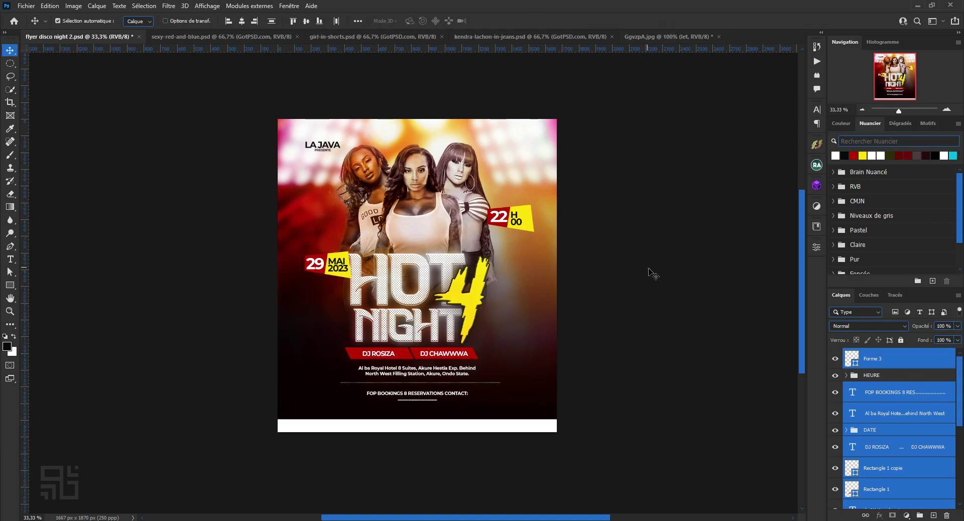
Move Groupe 1 and Groupe 1 copie down and scale them to about 104.37%.
left_click(646, 265)
scroll(645, 264, "down", 1)
left_click(539, 365)
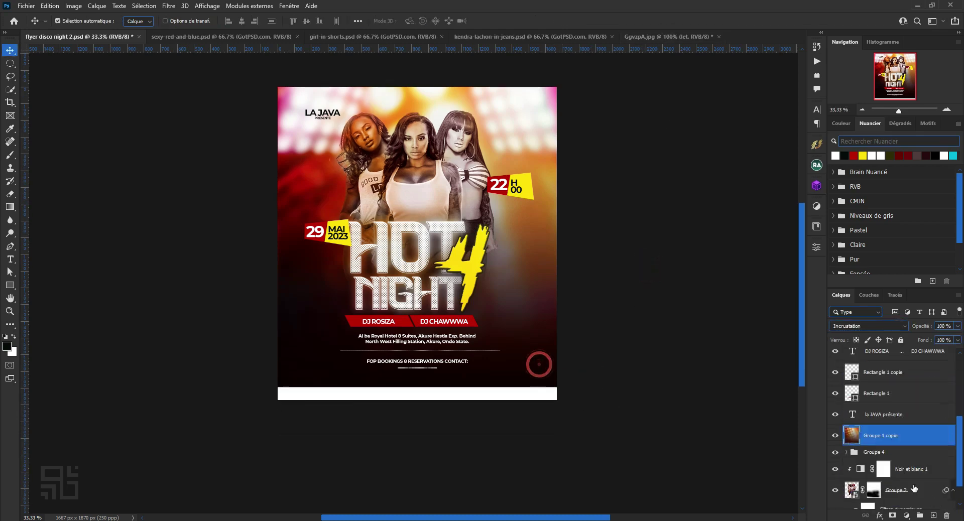
scroll(904, 488, "down", 3)
left_click(874, 482, "ctrl")
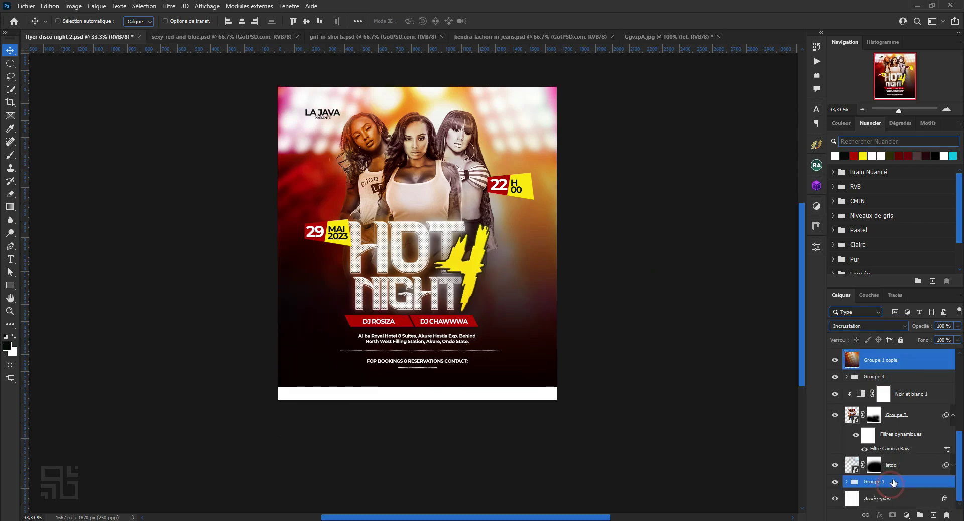
key("ctrl+t")
left_click_drag(471, 341, 471, 322)
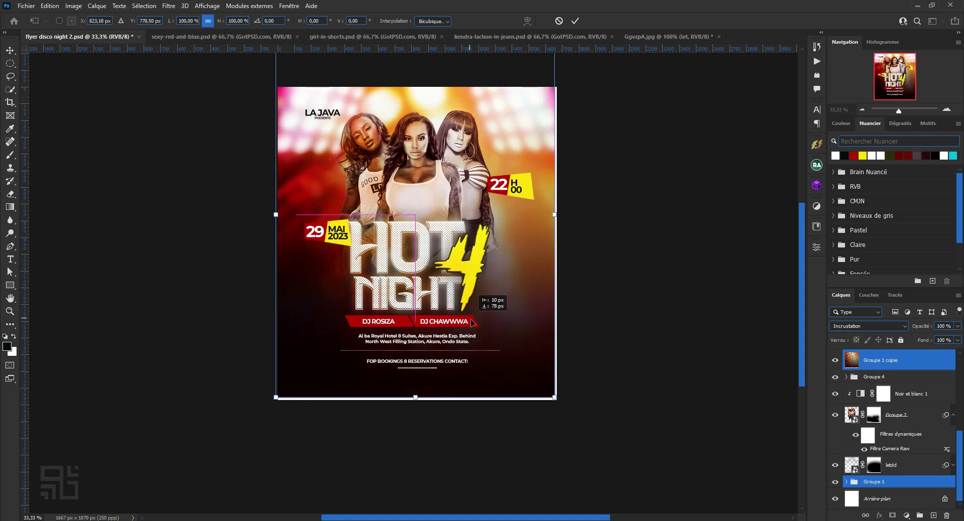
left_click_drag(471, 322, 473, 325)
left_click_drag(557, 401, 564, 409)
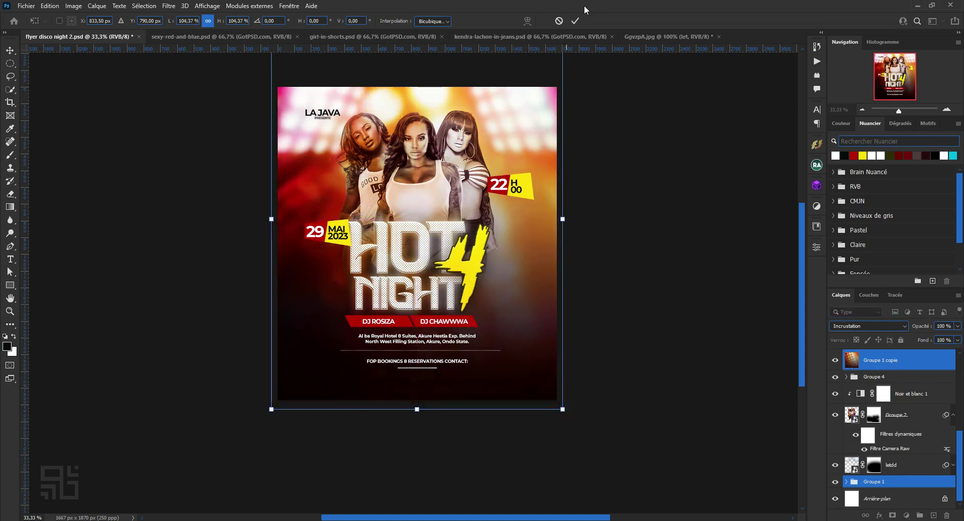
left_click(575, 20)
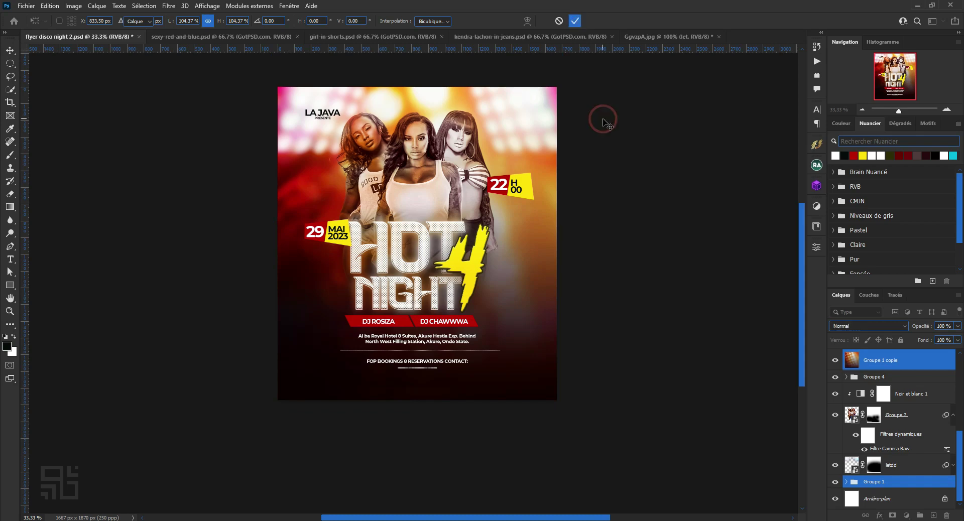
left_click(608, 124)
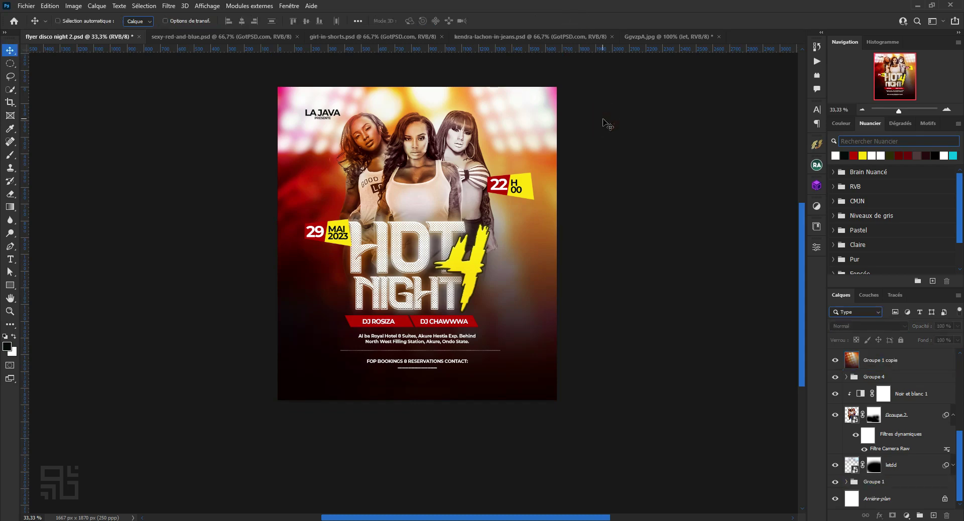
Select the HEURE time-tag group and open its layer style, trying then removing a pattern overlay.
key("ctrl+minus")
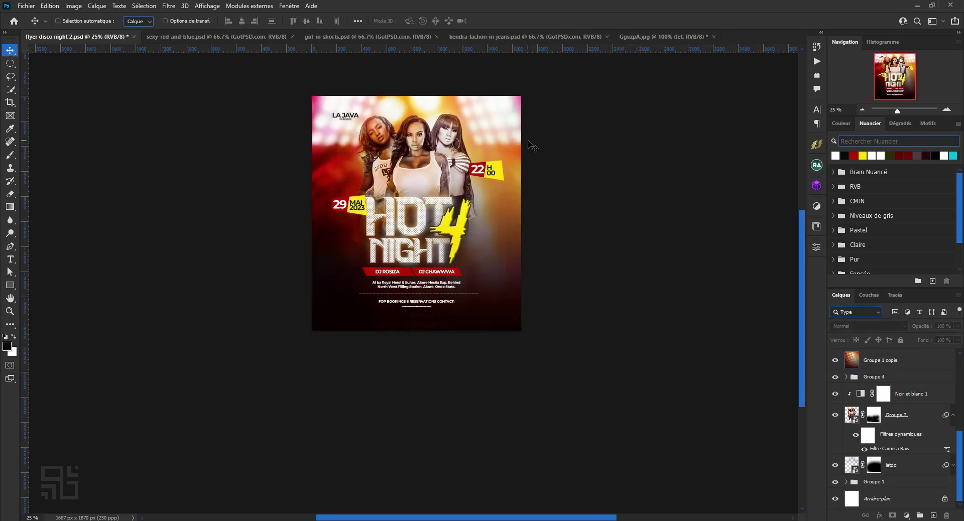
key("ctrl+plus")
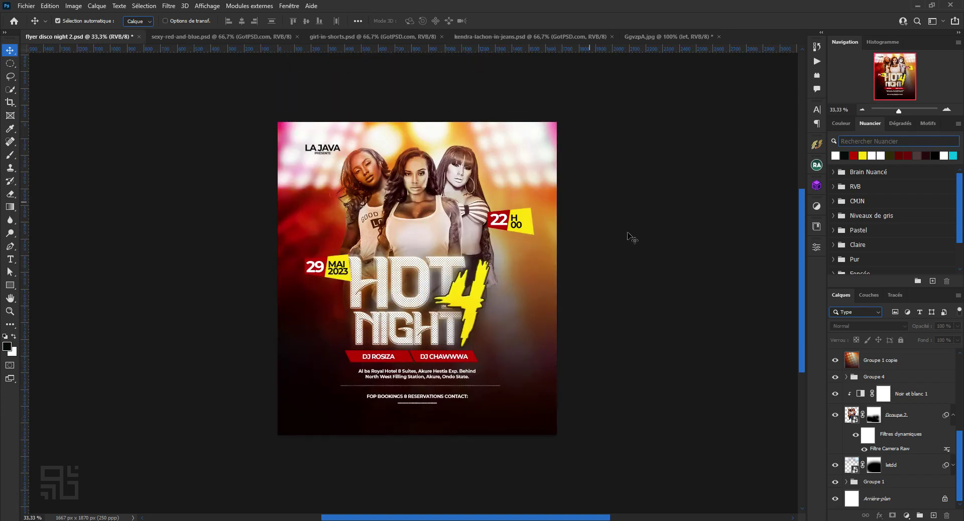
left_click(635, 240)
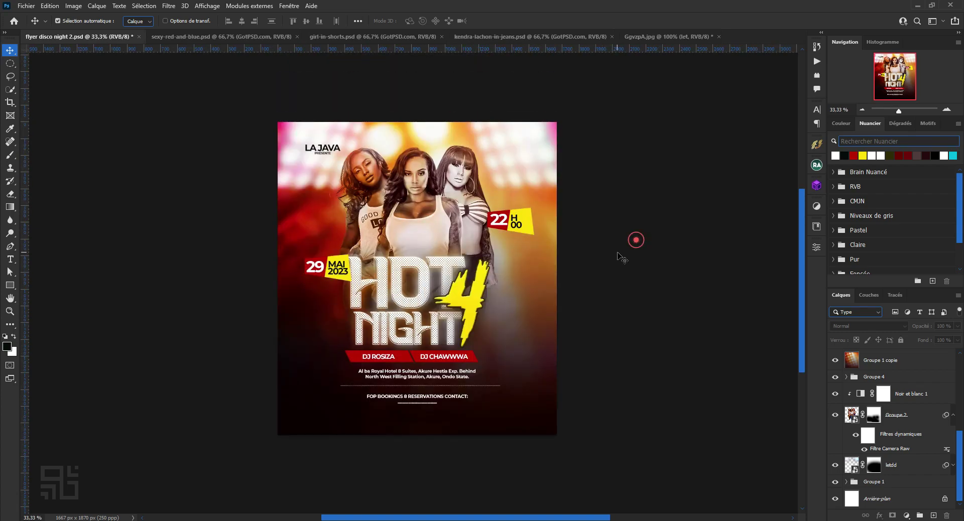
left_click(509, 228)
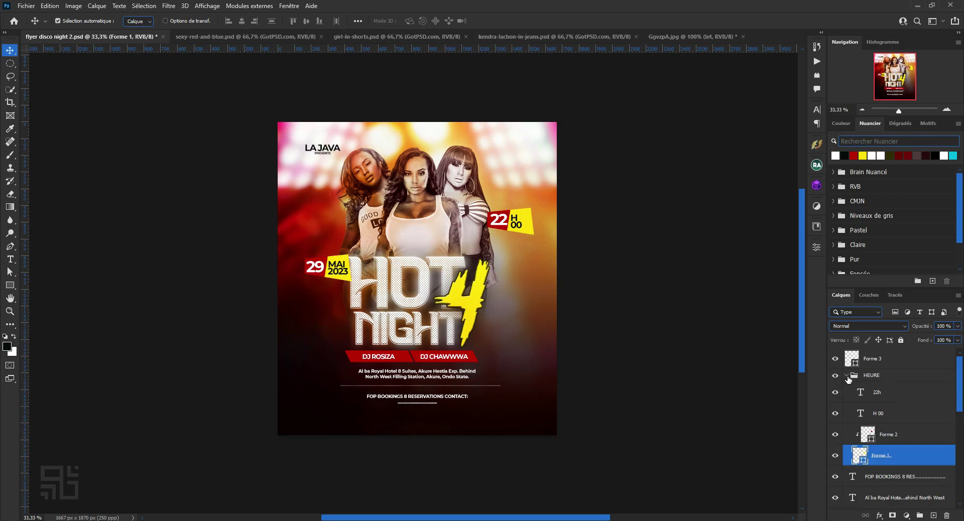
left_click(846, 375)
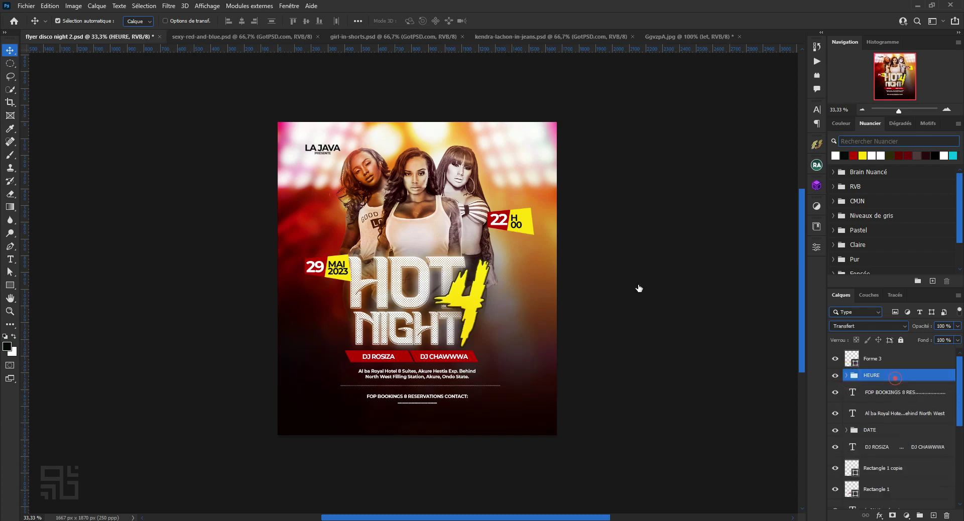
left_click(546, 336)
left_click(544, 337)
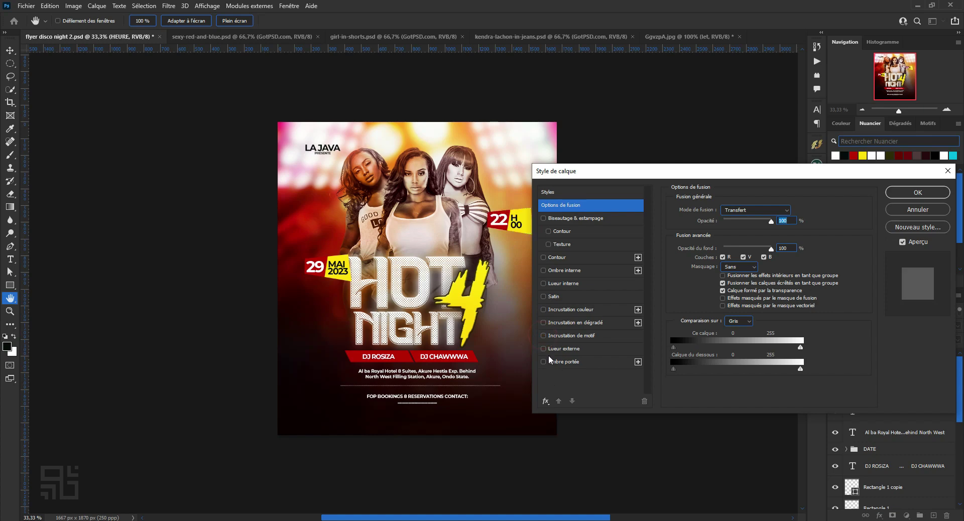
Add a black Normal-mode outer glow at 31% opacity and 13 px size.
left_click(548, 350)
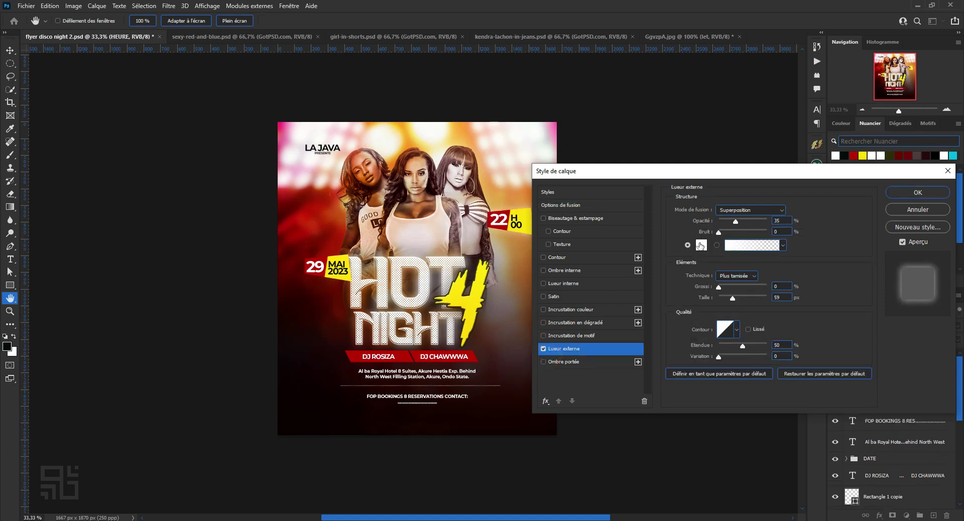
left_click(700, 246)
left_click(311, 353)
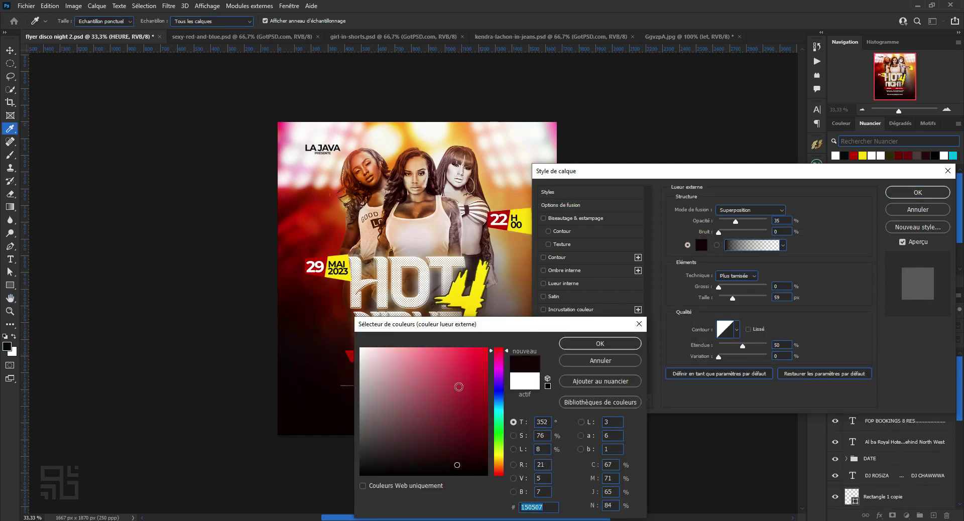
left_click(600, 344)
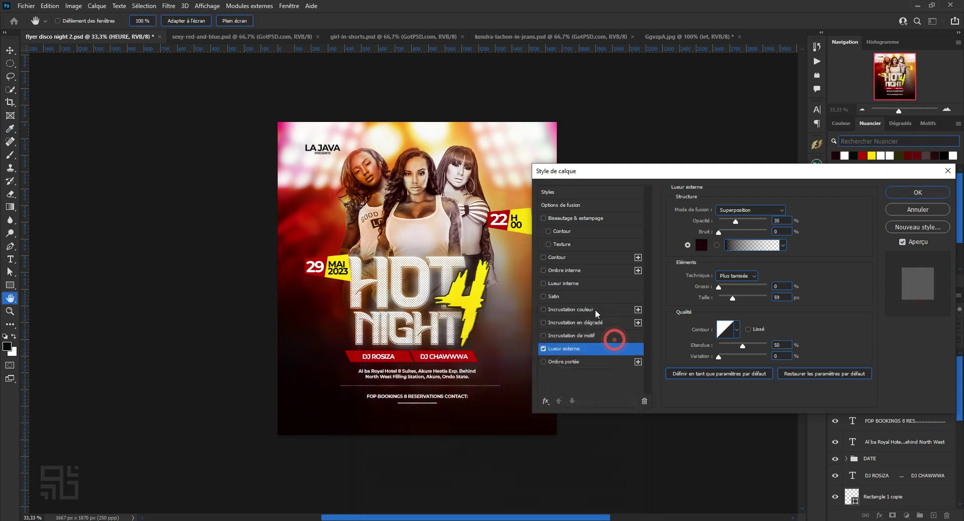
left_click_drag(741, 225, 736, 219)
left_click(751, 210)
left_click(736, 216)
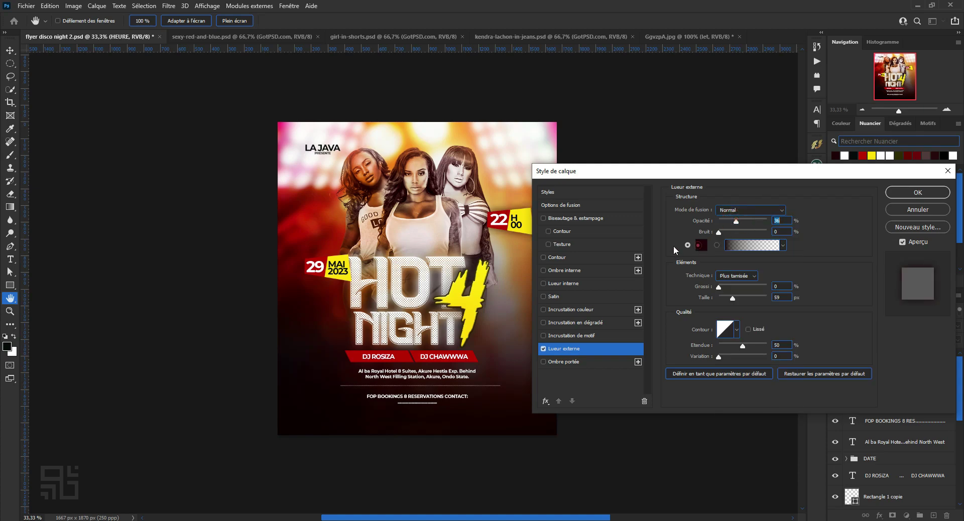
left_click(701, 246)
left_click_drag(375, 456, 360, 474)
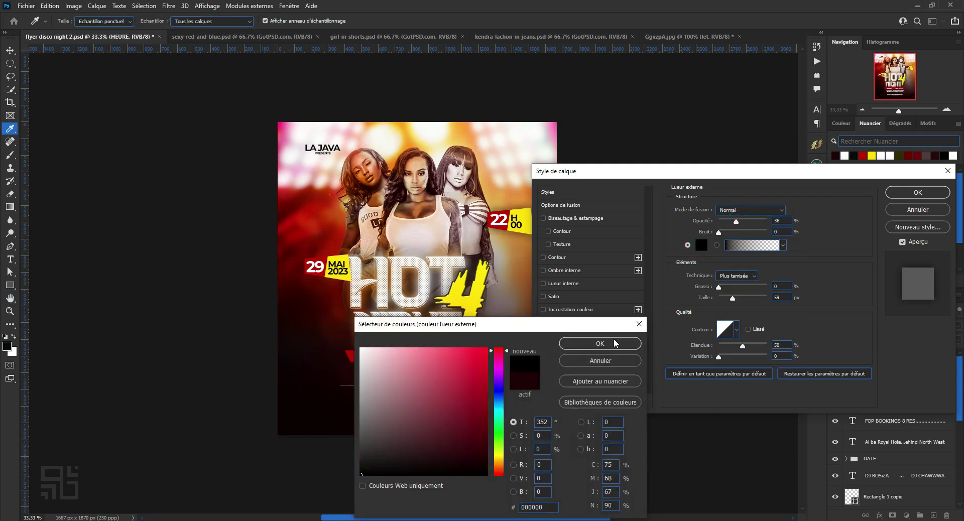
left_click(615, 343)
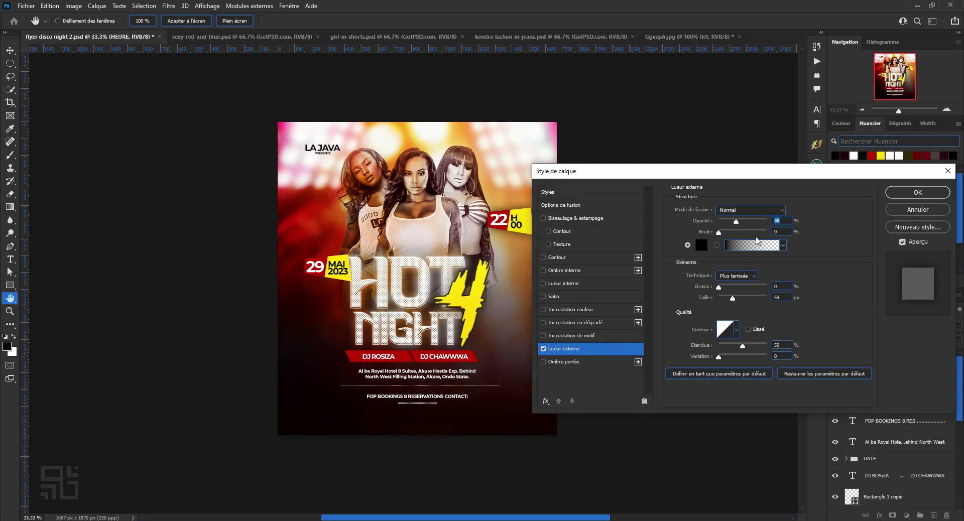
left_click_drag(736, 221, 734, 221)
left_click_drag(733, 299, 724, 298)
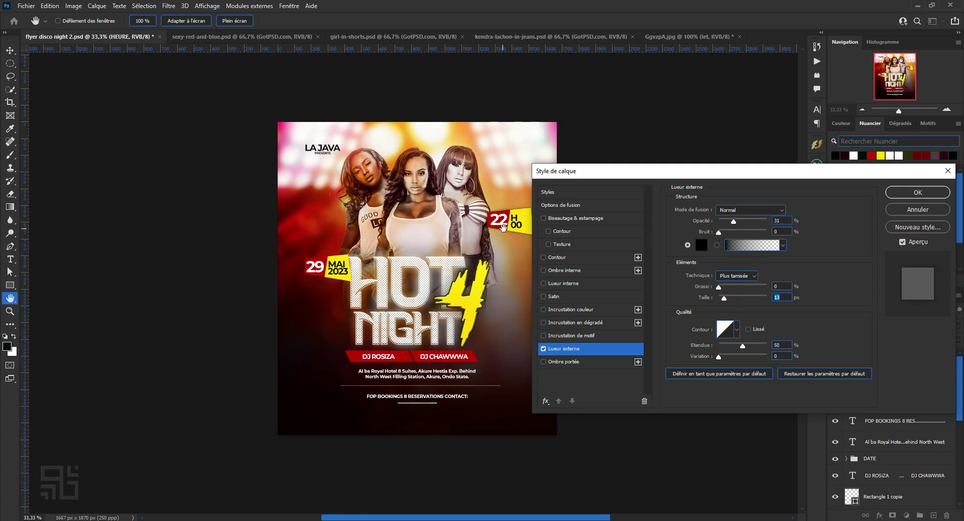
Add a drop shadow (38% opacity, 24 px distance, 7 px size) and apply the style.
left_click_drag(521, 234, 510, 244)
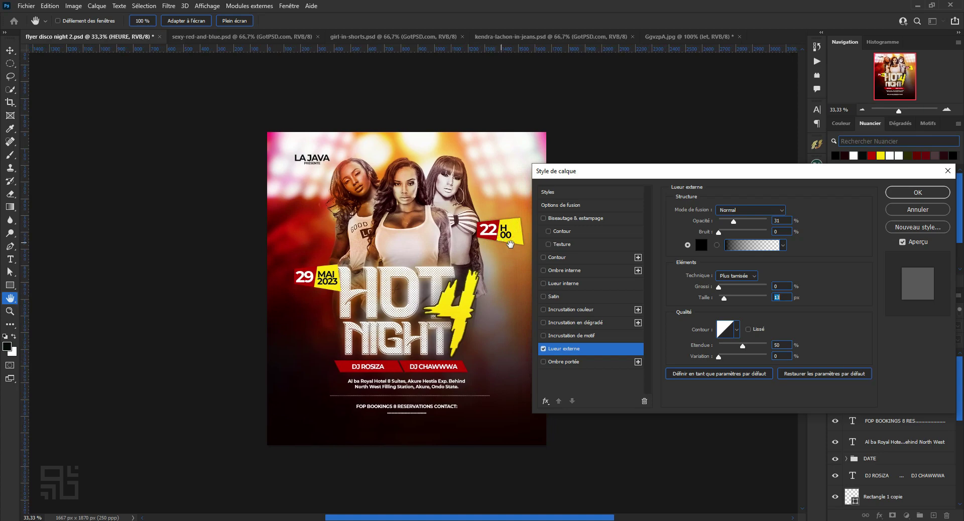
left_click(567, 362)
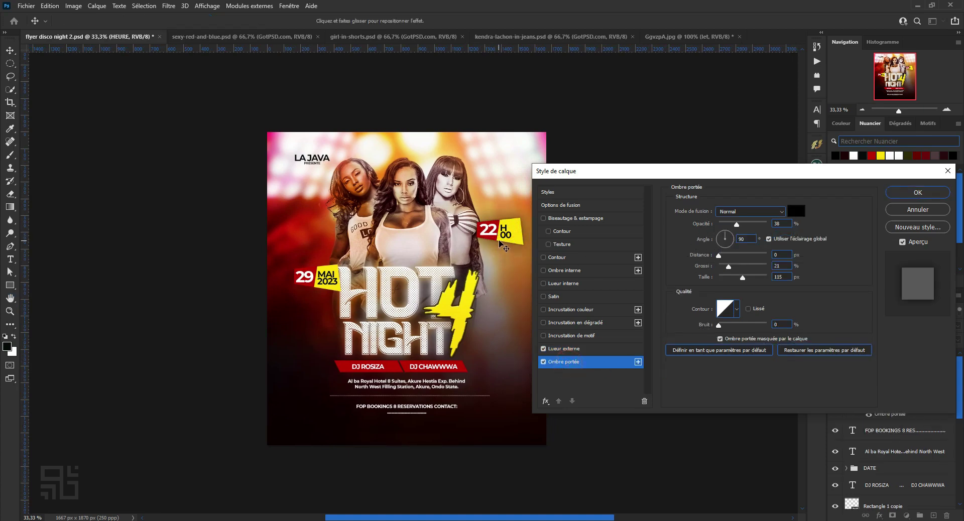
left_click_drag(500, 243, 502, 241)
left_click_drag(744, 278, 723, 279)
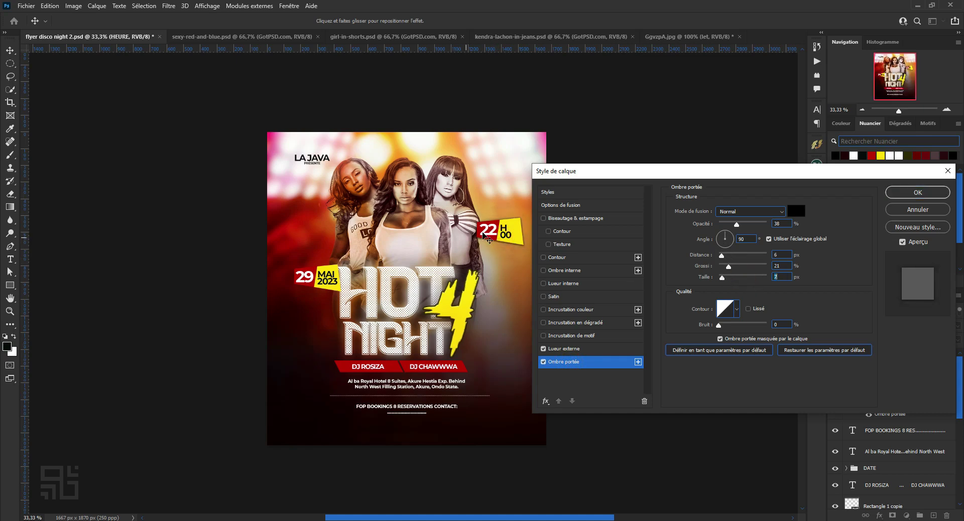
left_click_drag(486, 237, 490, 233)
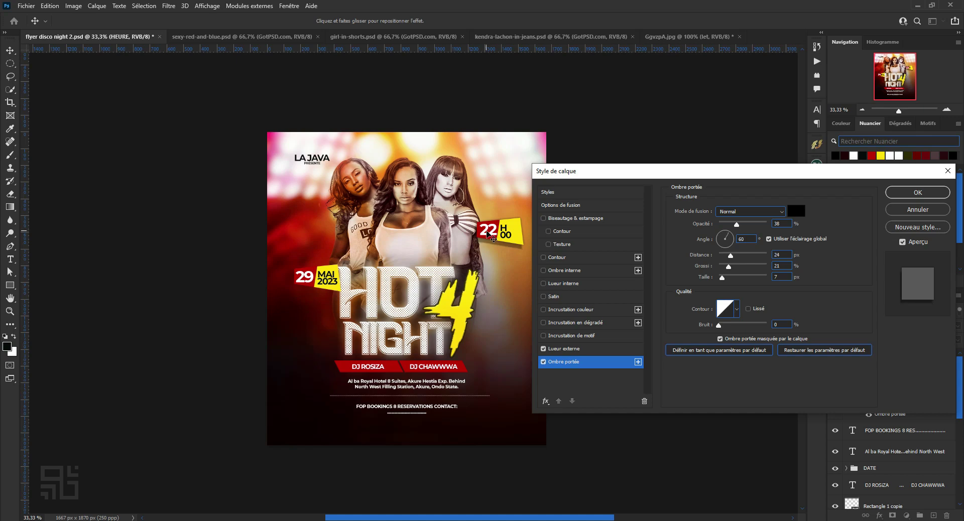
left_click(938, 191)
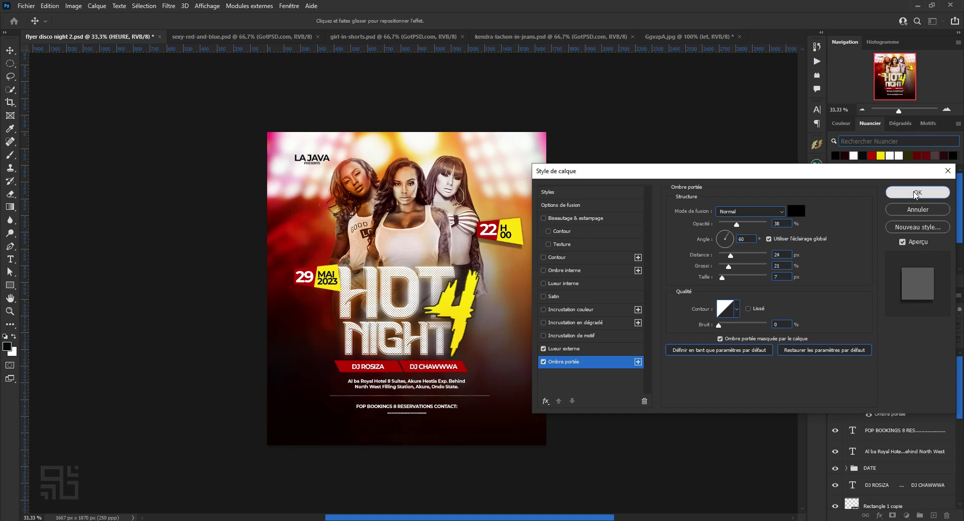
right_click(914, 380)
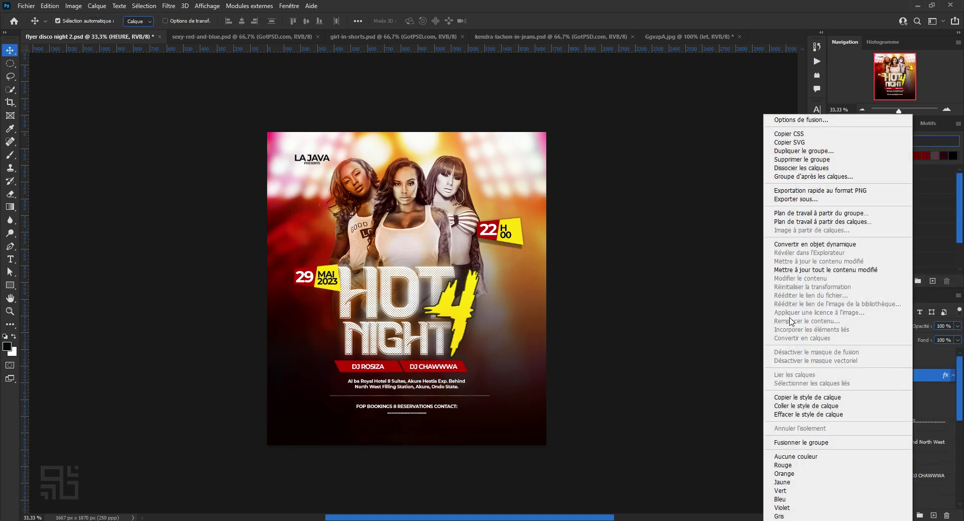
Copy the HEURE layer style and paste it onto the DATE group.
left_click(787, 397)
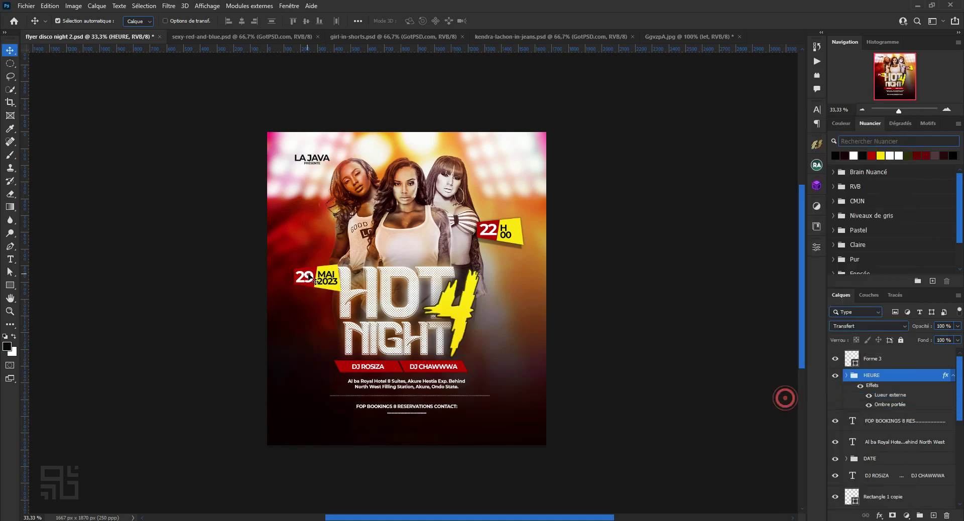
right_click(914, 459)
left_click(869, 336)
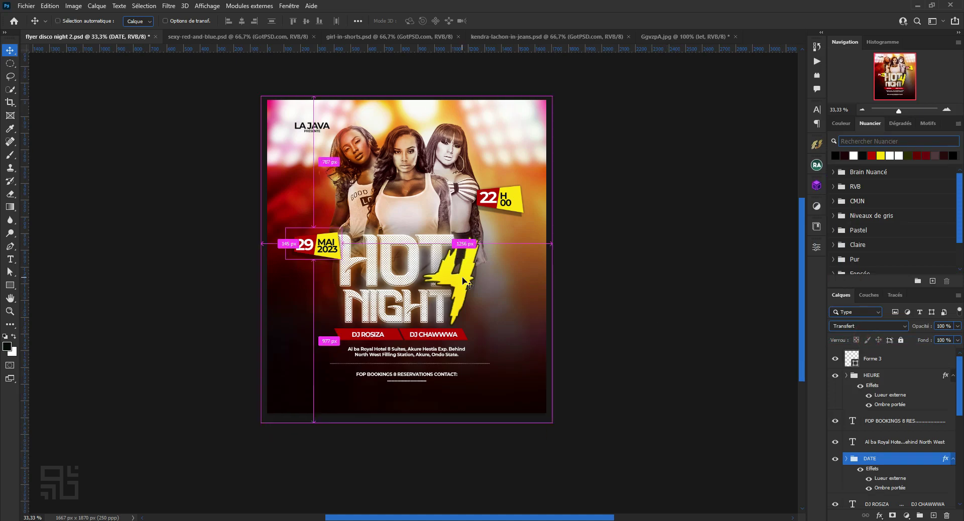
Nudge the LA JAVA présente heading slightly right and down with the Move tool.
key("ctrl+plus")
scroll(462, 279, "up", 3)
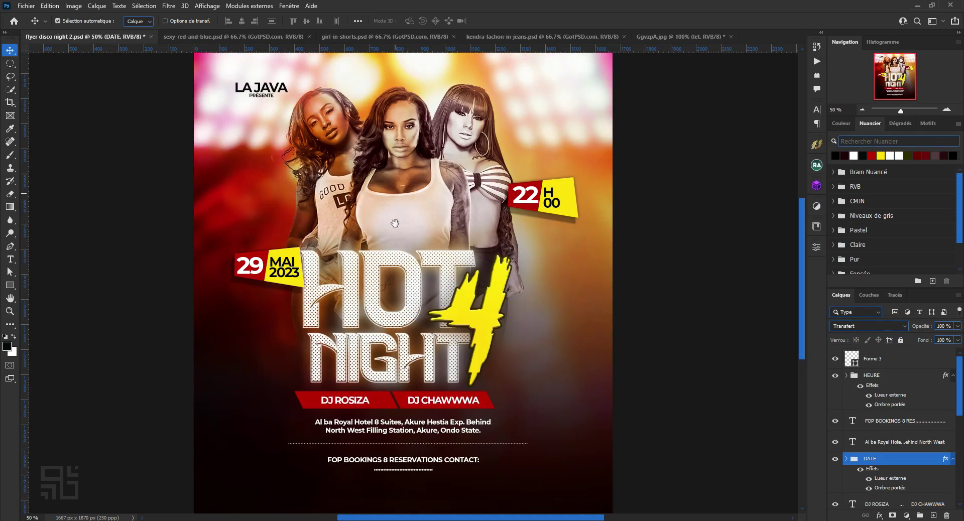
scroll(395, 223, "up", 5)
left_click(261, 152)
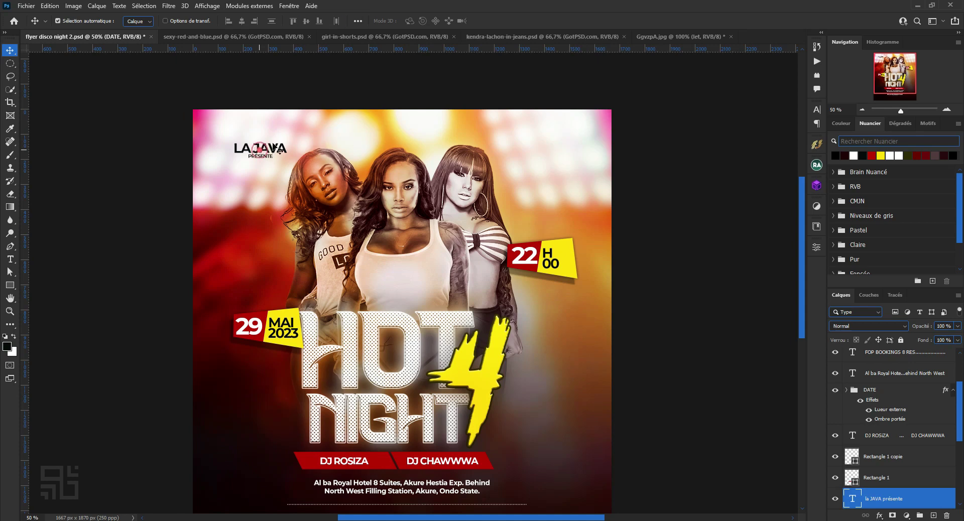
double_click(280, 150)
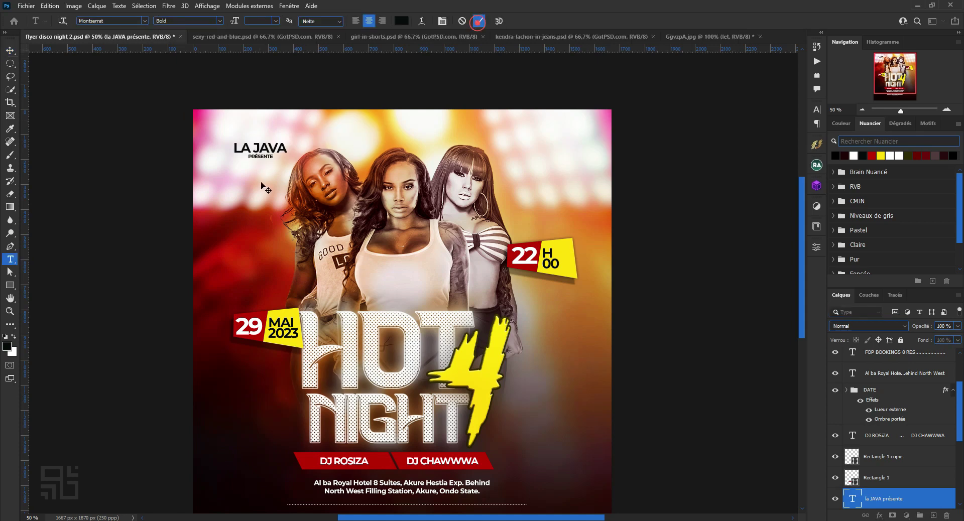
key("v")
left_click_drag(272, 151, 275, 152)
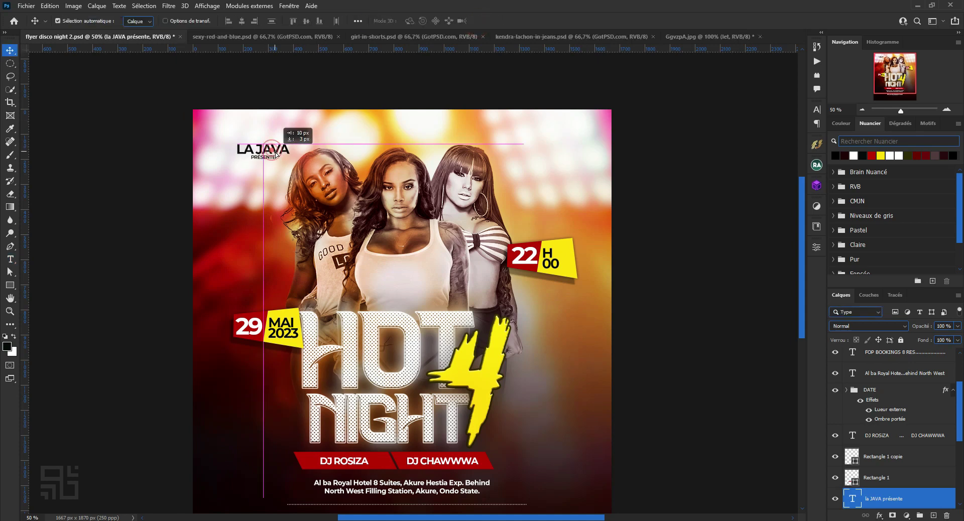
scroll(513, 326, "down", 2)
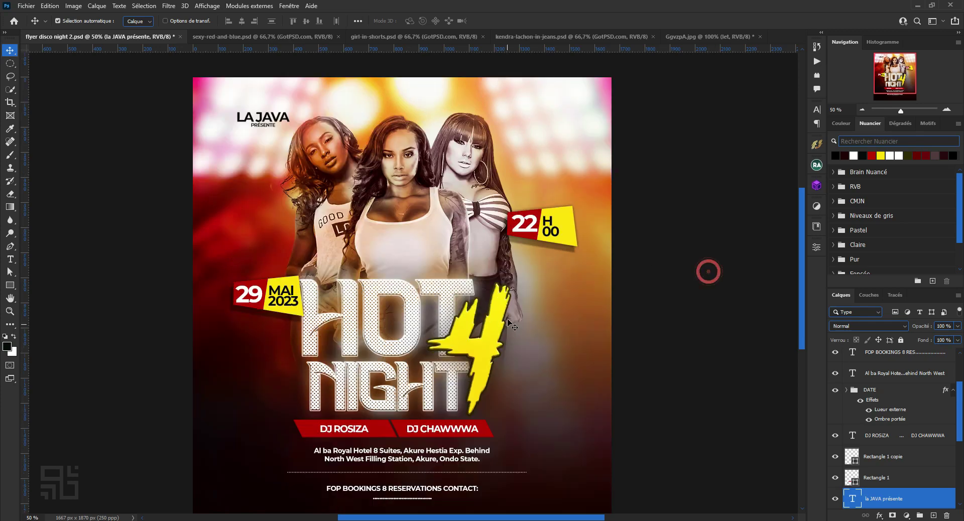
left_click(708, 272)
key("ctrl+minus")
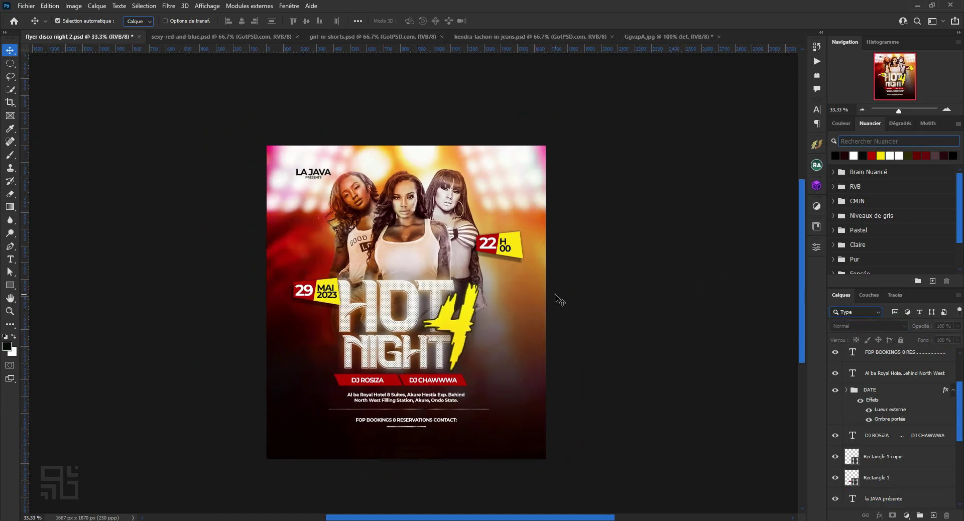
scroll(555, 296, "down", 1)
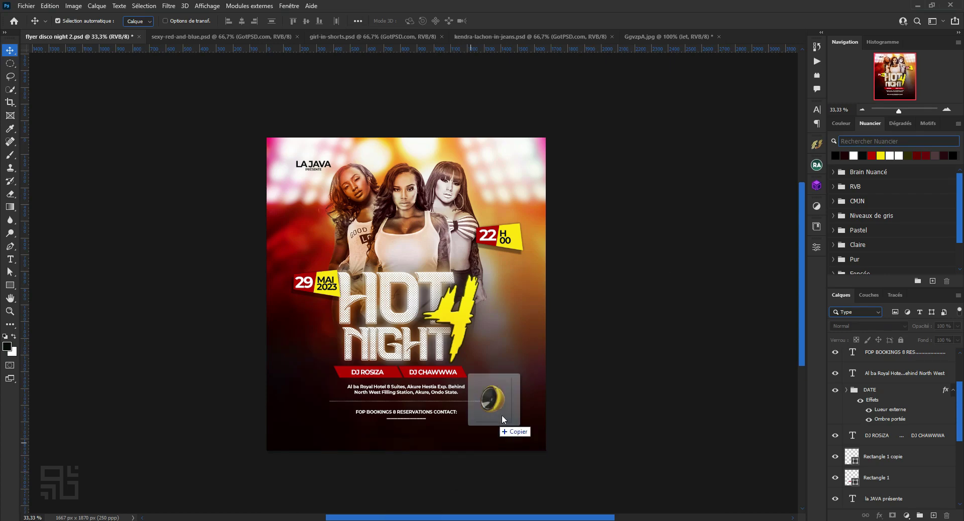
Place the loudspeaker image, scale it and position it in the bottom-right corner.
left_click_drag(412, 518, 517, 415)
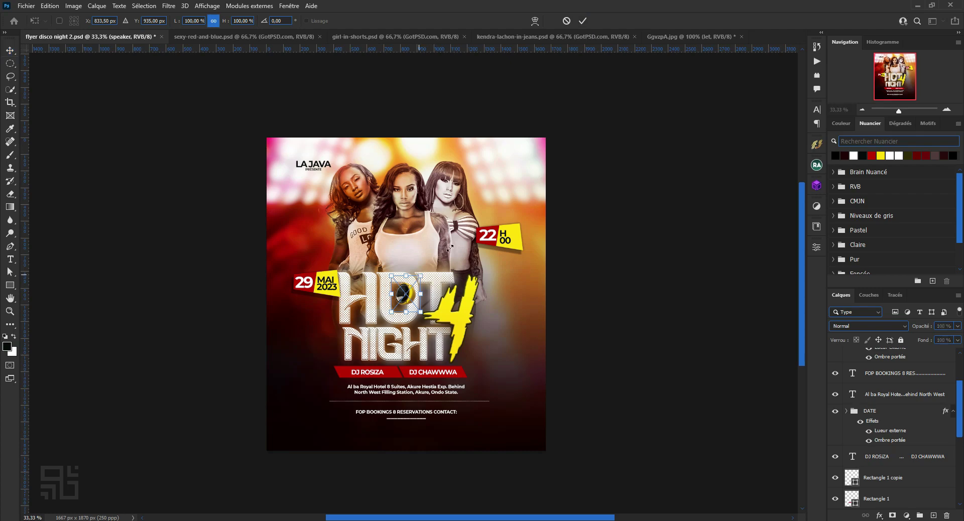
mouse_move(422, 278)
left_mouse_down()
mouse_move(561, 293)
mouse_move(540, 448)
left_mouse_up()
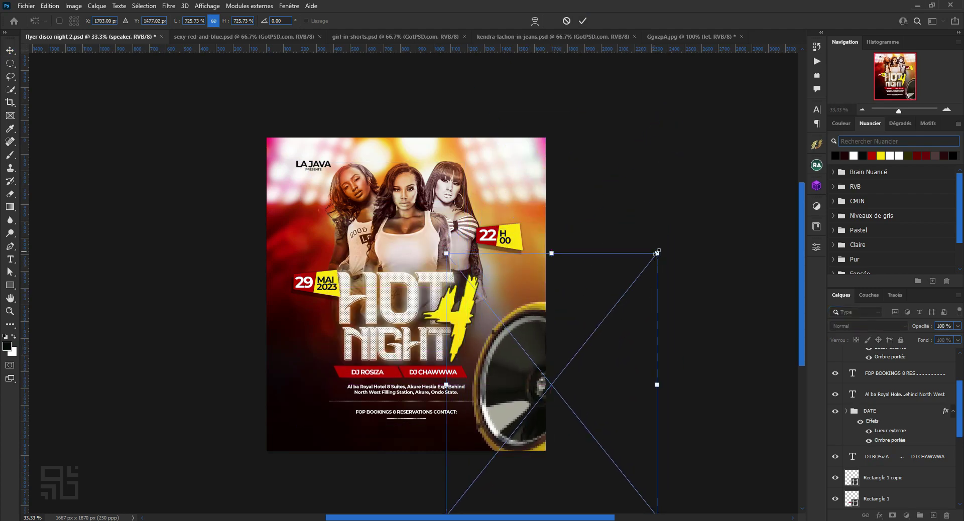
left_click_drag(656, 251, 625, 290)
left_click_drag(541, 391, 530, 423)
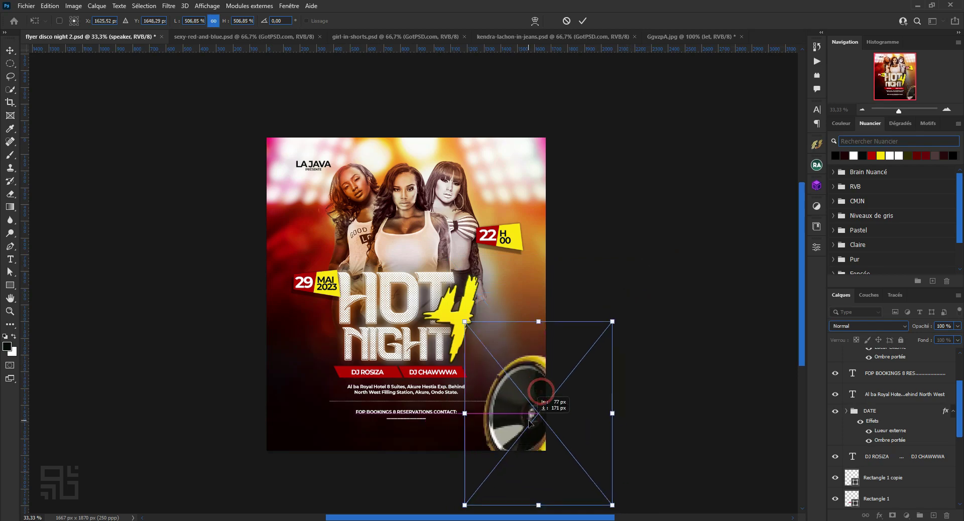
left_click(583, 20)
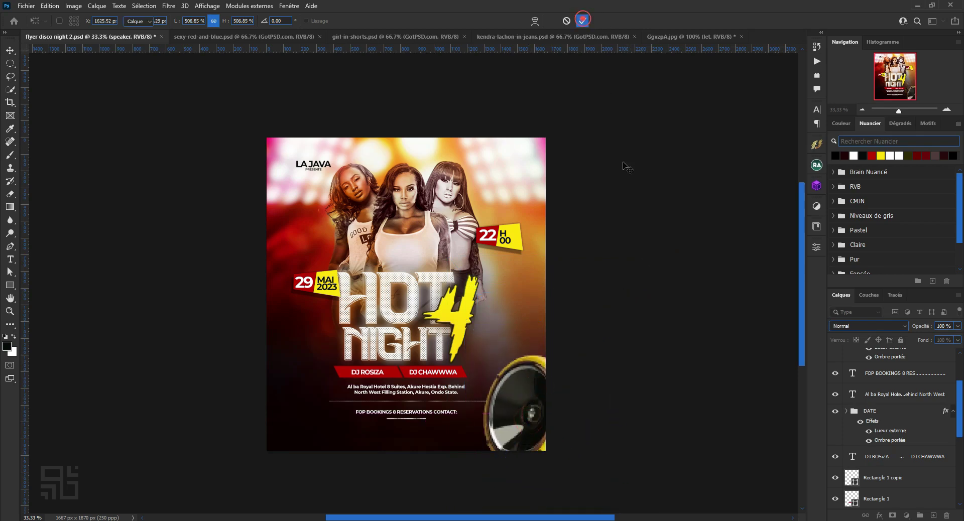
left_click(623, 163)
left_click(621, 296)
Duplicate the speaker to the bottom-left, mirror it horizontally, and select both speaker layers.
mouse_move(530, 405)
left_mouse_down()
mouse_move(255, 202)
mouse_move(278, 419)
left_mouse_up()
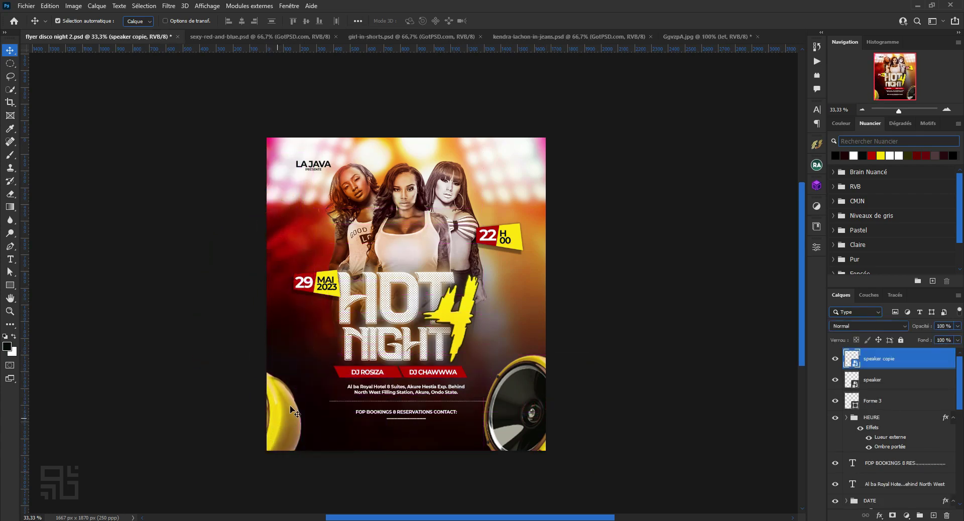
left_click(43, 6)
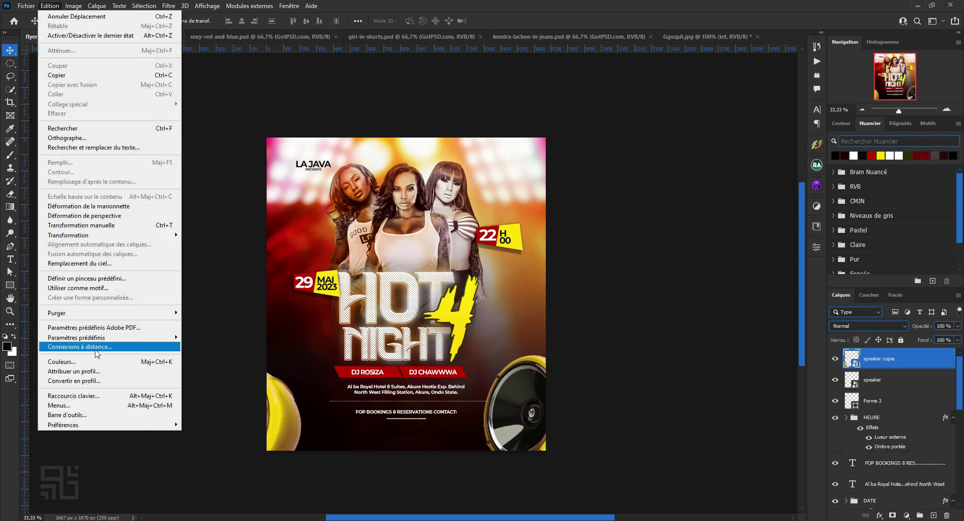
left_click(94, 235)
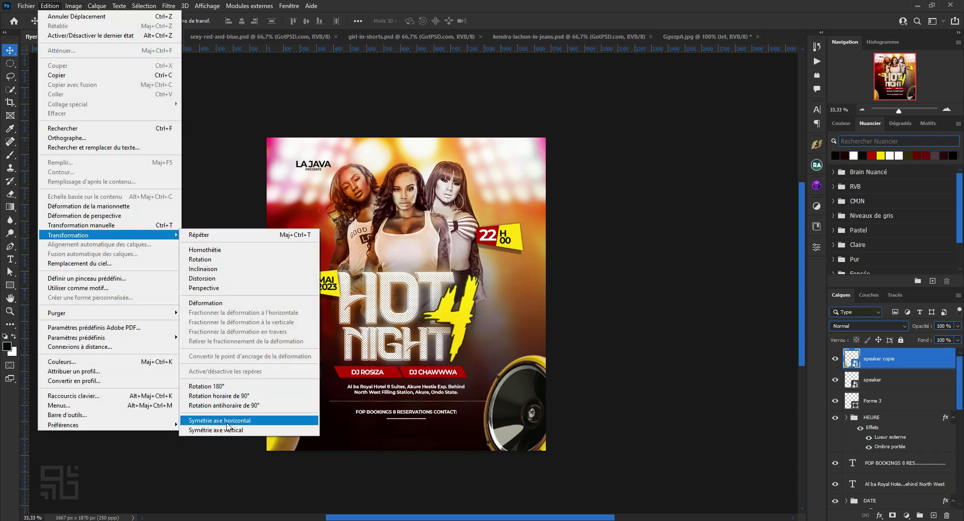
left_click(229, 419)
left_click_drag(285, 419, 307, 415)
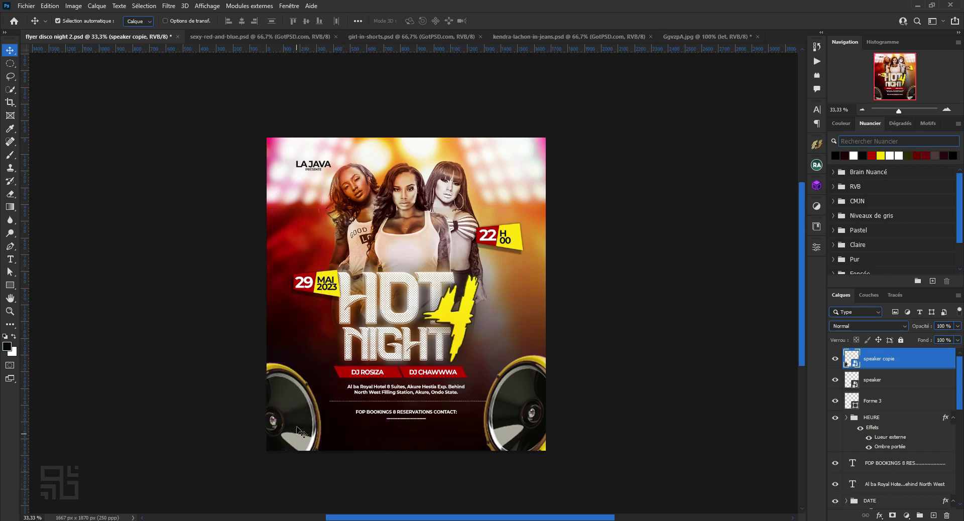
left_click(525, 426)
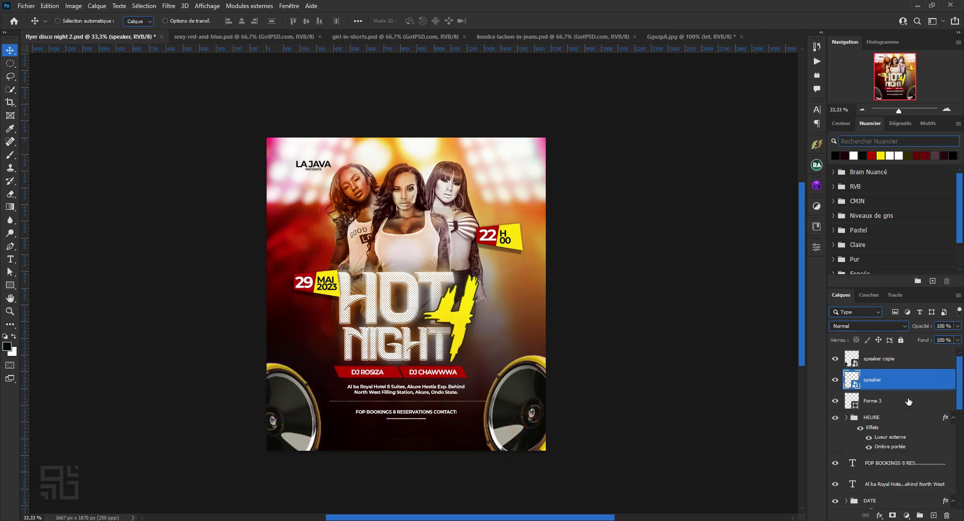
left_click(903, 358)
left_click(915, 380, "shift")
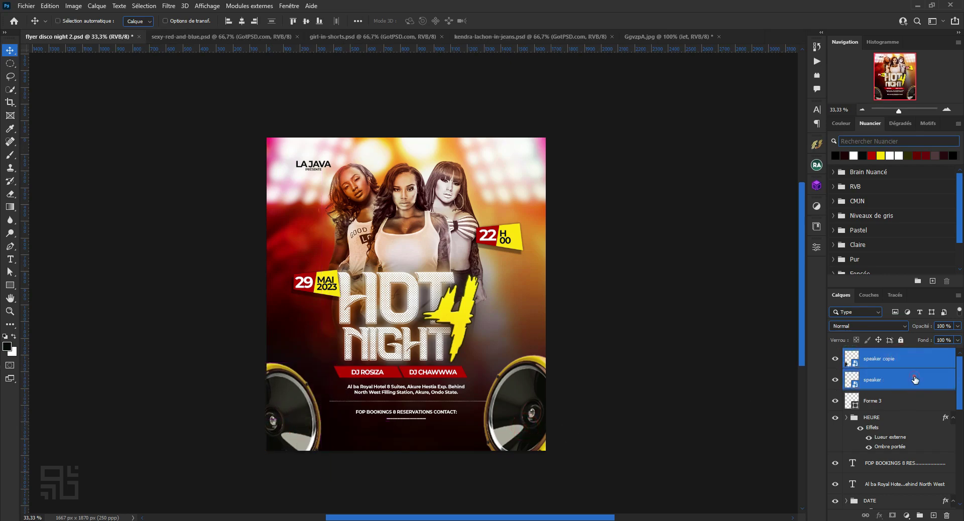
Merge both loudspeakers into one layer and apply a motion blur (distance 180, angle 11°).
key("ctrl+e")
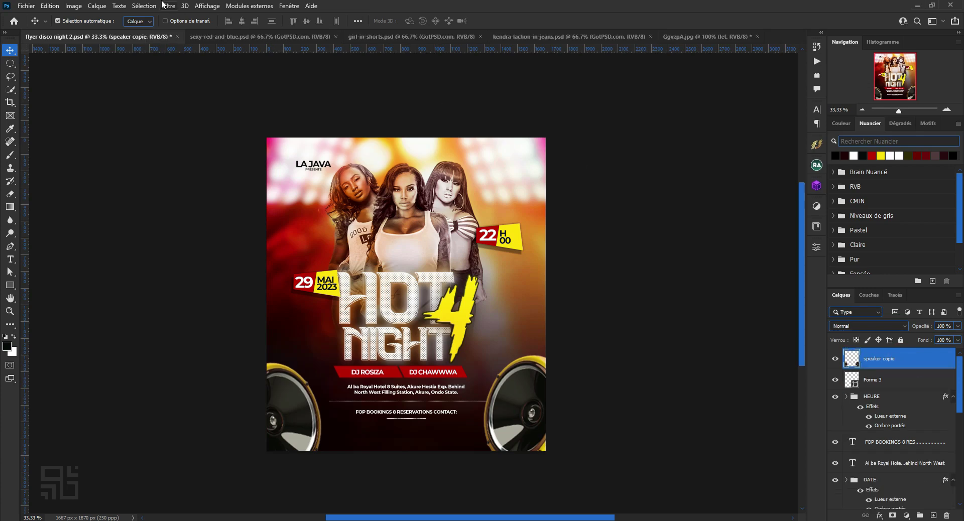
left_click(167, 5)
left_click(190, 161)
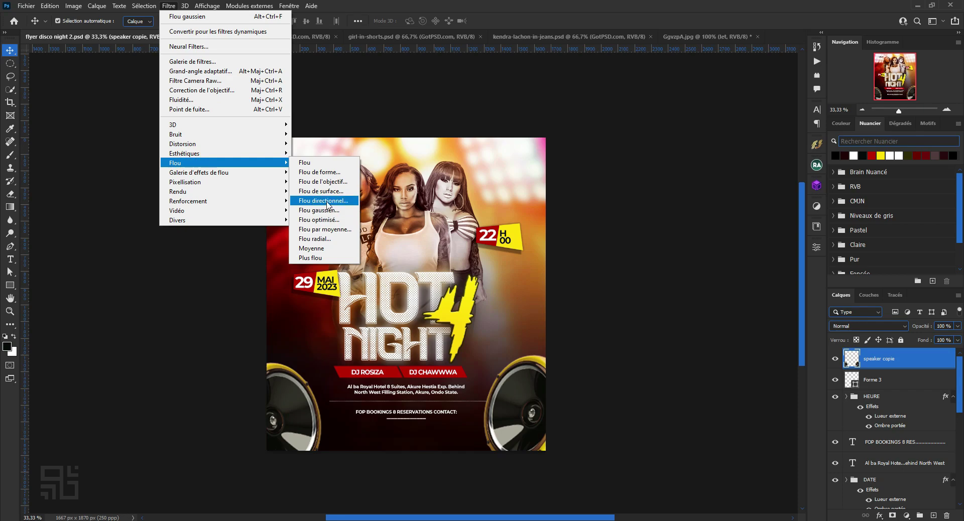
left_click(323, 200)
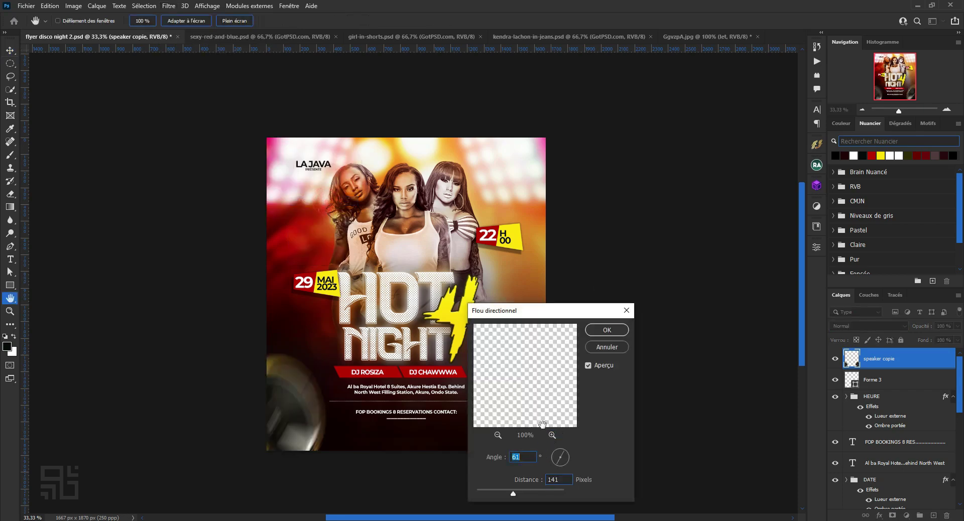
left_click(520, 495)
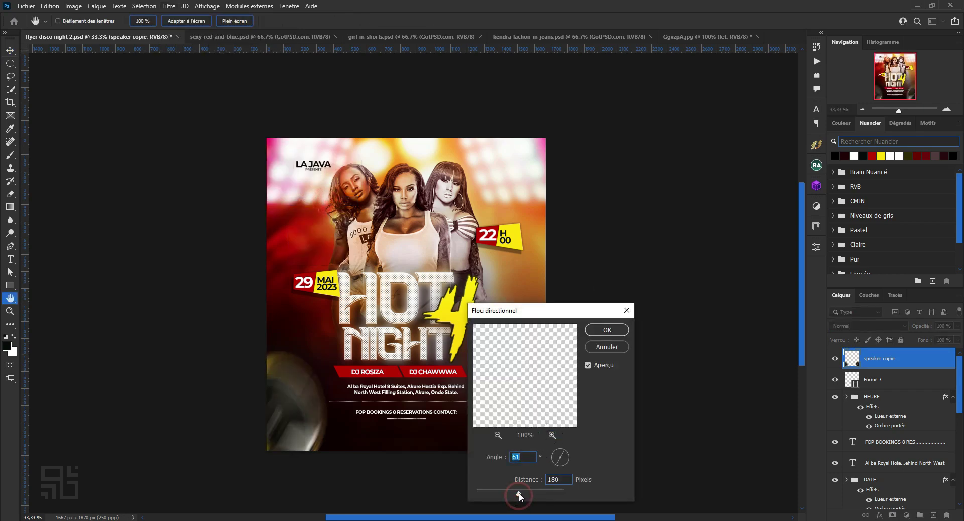
left_click(553, 459)
left_click(515, 495)
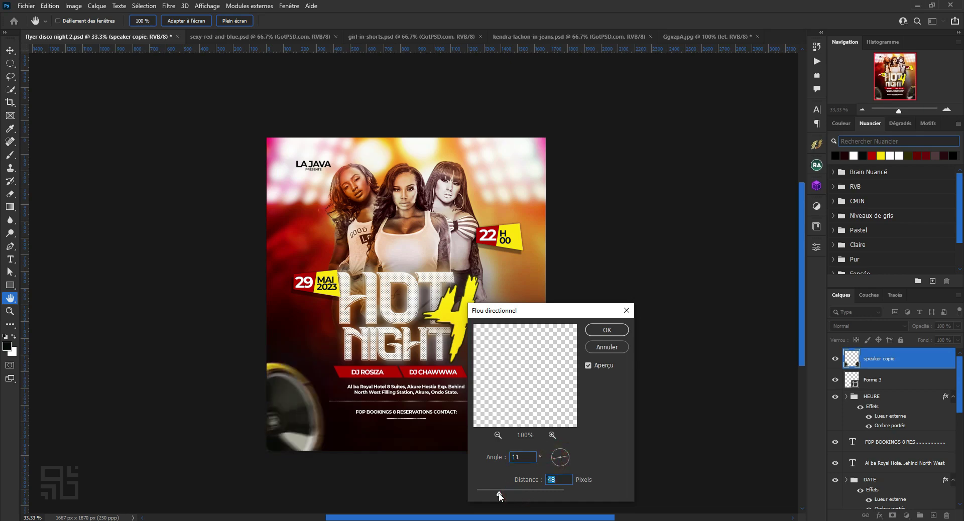
mouse_move(549, 313)
left_mouse_down()
mouse_move(703, 264)
mouse_move(654, 292)
left_mouse_up()
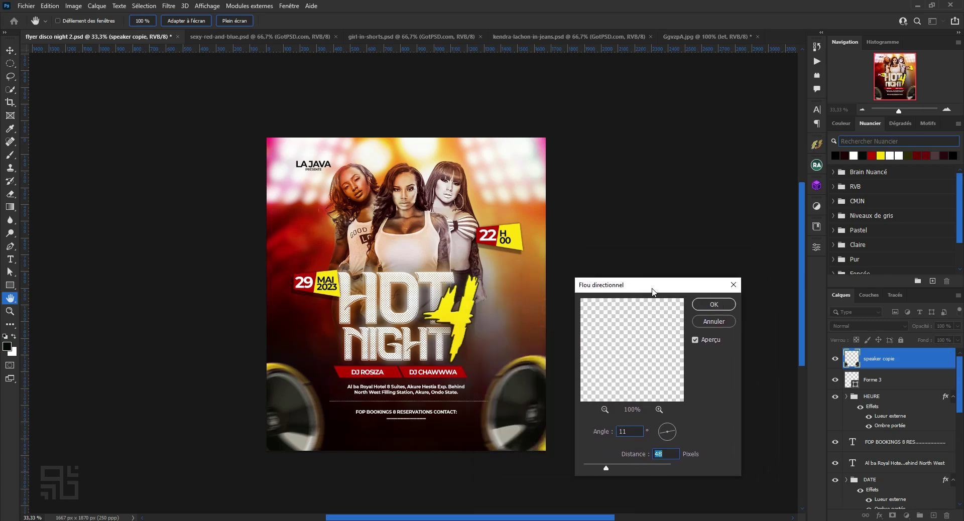
left_click(714, 304)
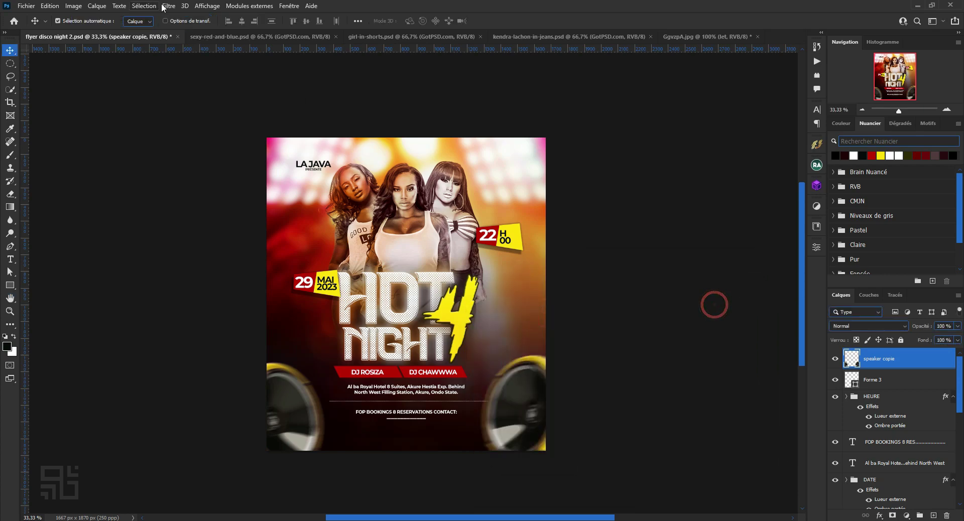
Apply a 20,8-pixel Gaussian blur to the speaker layer.
left_click(169, 5)
mouse_move(175, 163)
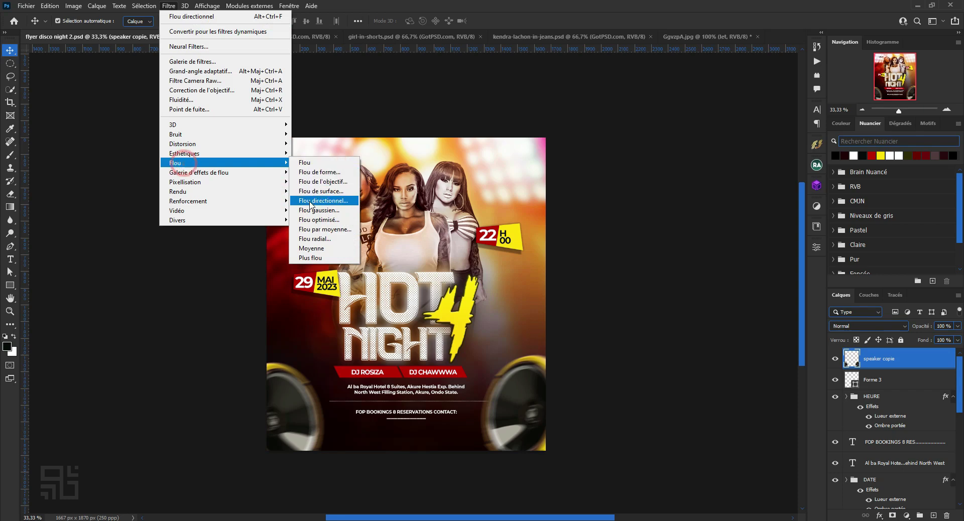
left_click(324, 210)
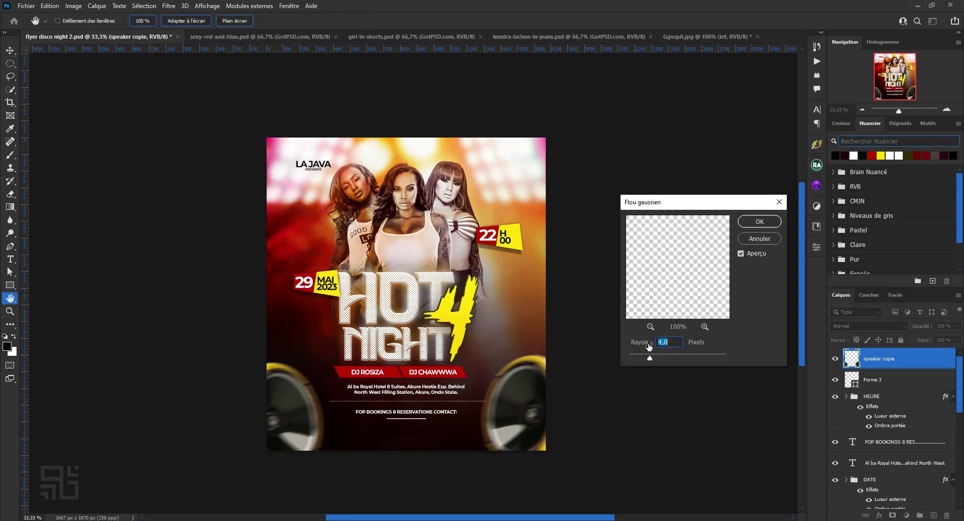
left_click(669, 359)
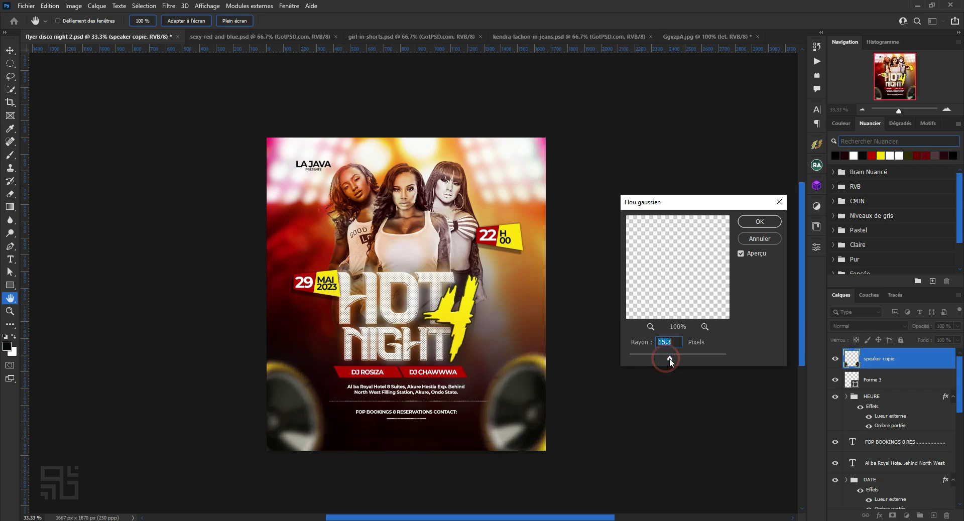
left_click_drag(671, 358, 672, 358)
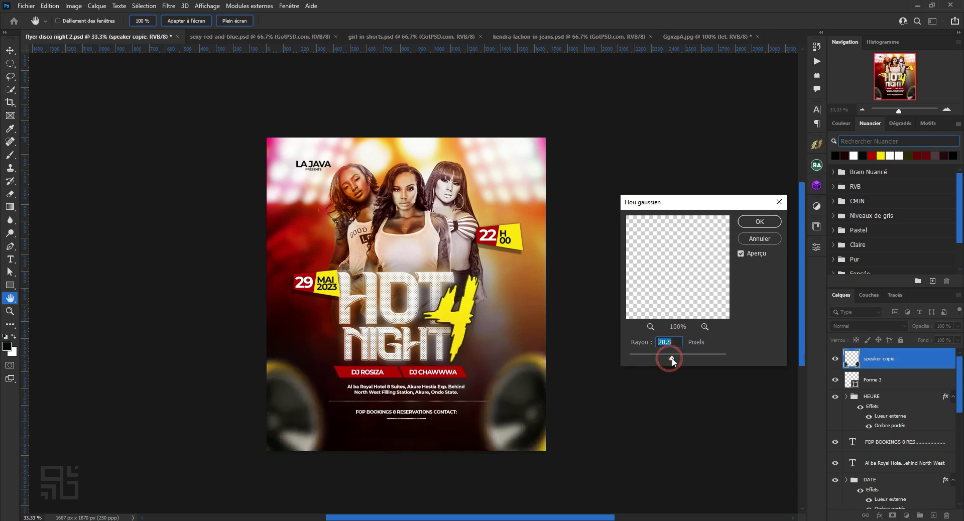
left_click(776, 222)
left_click(617, 222)
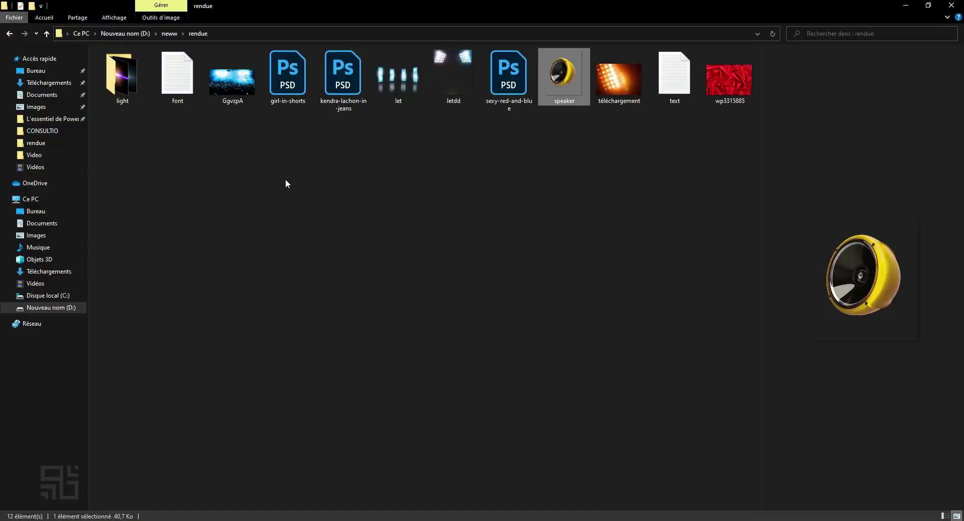
Open the light folder and drag EDITER RJ FLARE (34) toward the Photoshop flyer.
left_click(286, 183)
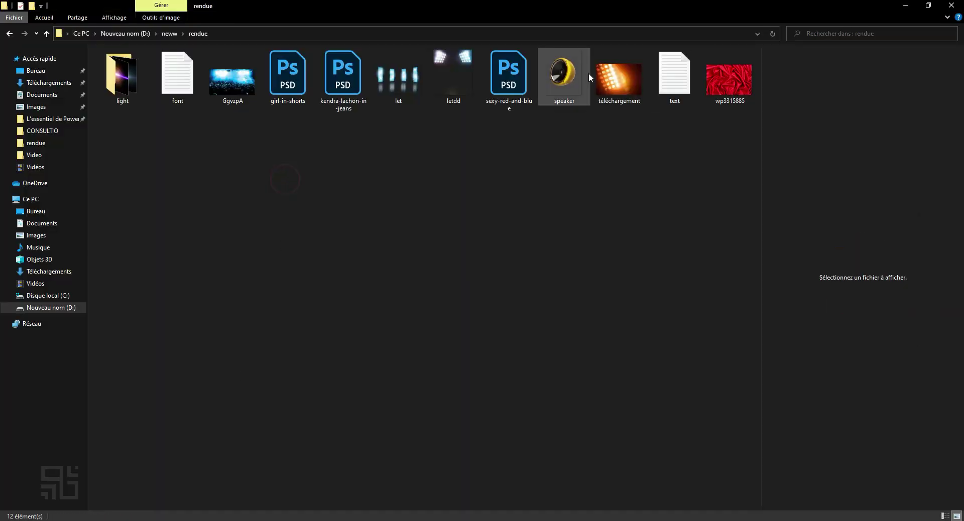
double_click(127, 93)
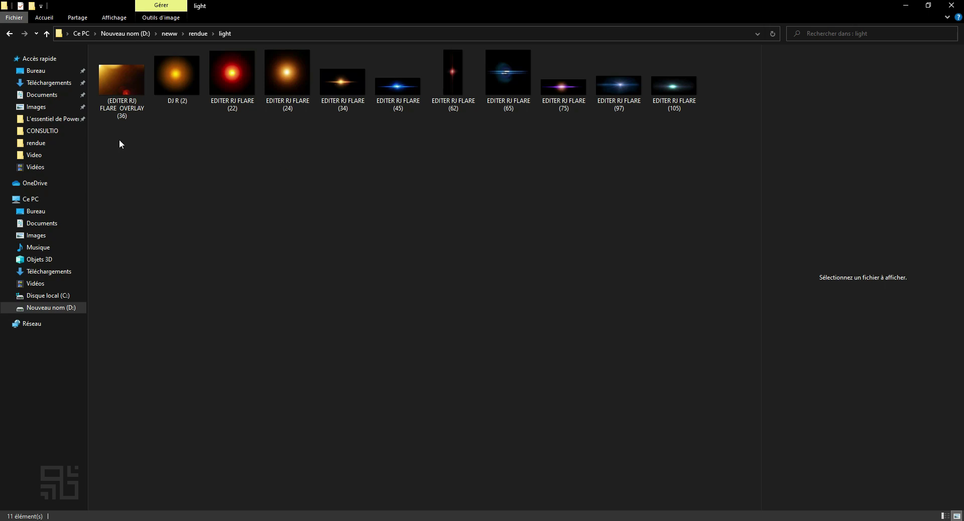
left_click_drag(343, 81, 408, 515)
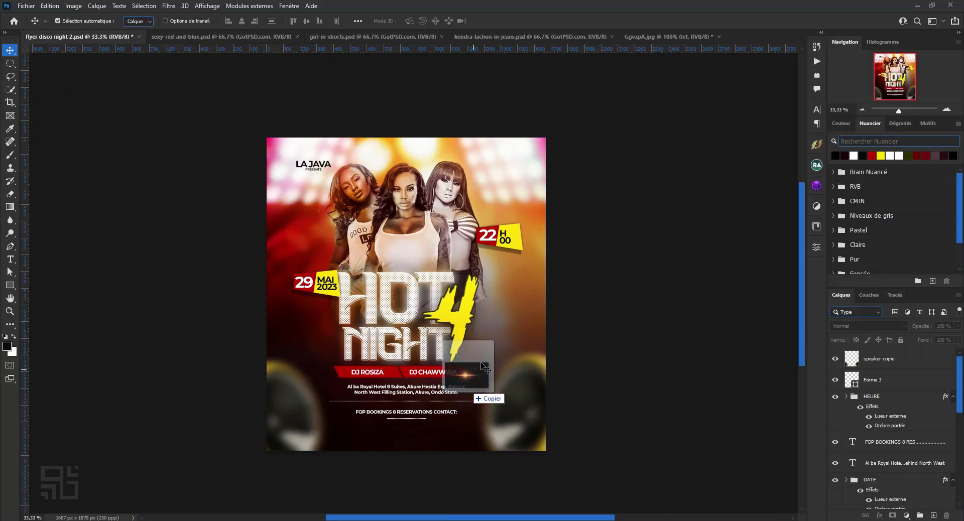
Place the EDITER RJ FLARE (34) image onto the flyer.
left_click_drag(408, 514, 442, 374)
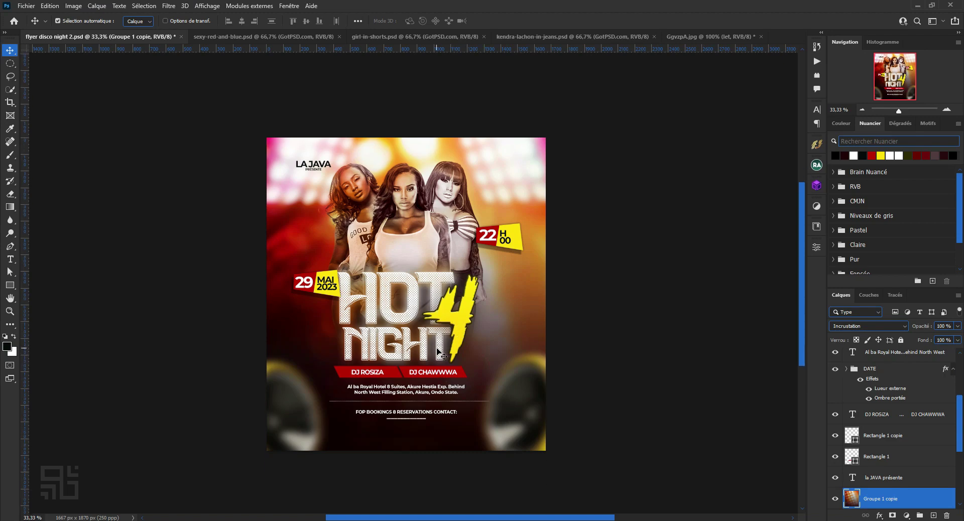
scroll(789, 389, "down", 2)
scroll(538, 372, "up", 2)
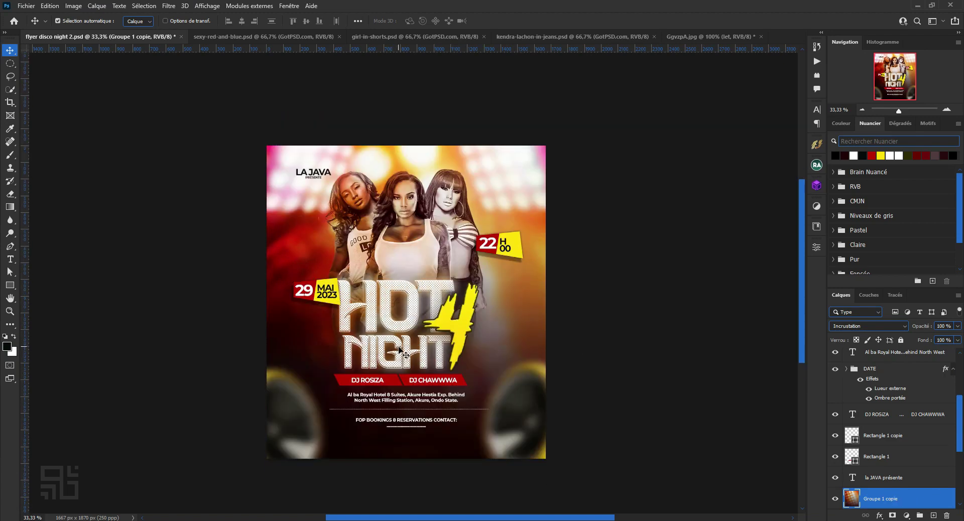
scroll(538, 372, "up", 3)
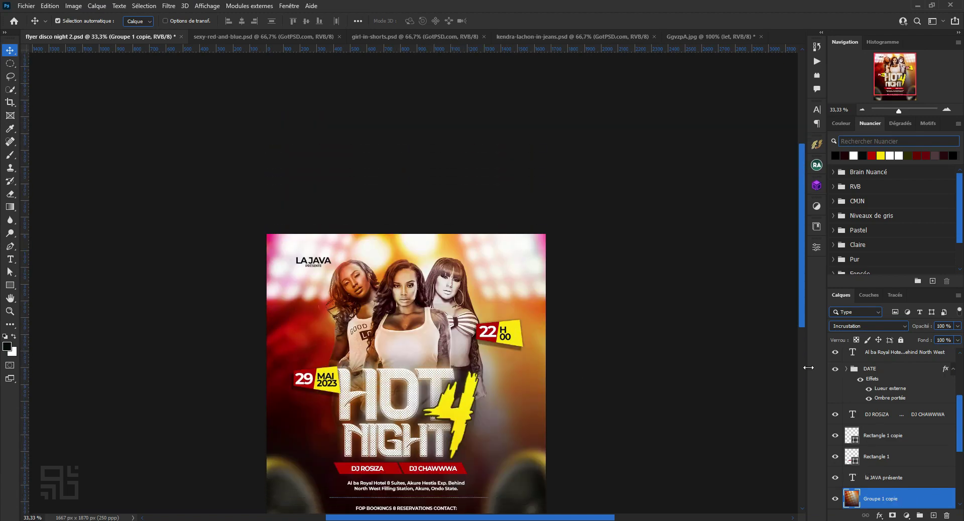
scroll(566, 282, "down", 1)
scroll(566, 281, "down", 3)
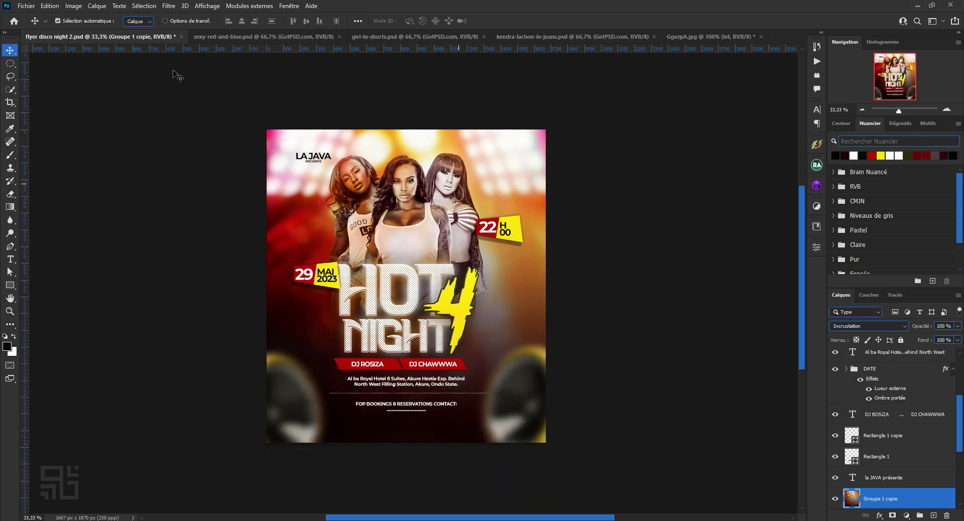
key("alt+Tab")
mouse_move(317, 74)
left_mouse_down()
mouse_move(410, 519)
mouse_move(418, 275)
left_mouse_up()
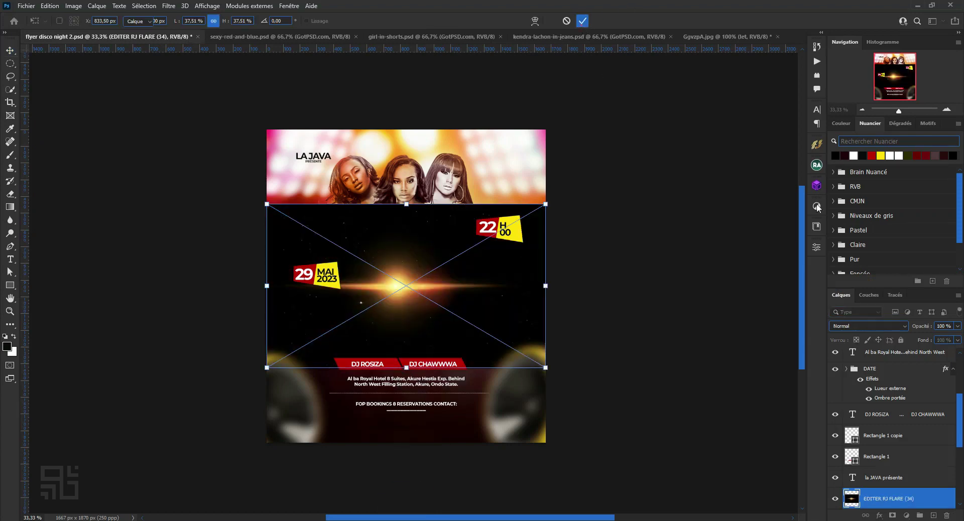
left_click(583, 21)
Move the flare layer to the top, set it to Superposition, and shrink it over HOT NIGHT.
left_click_drag(892, 497, 896, 305)
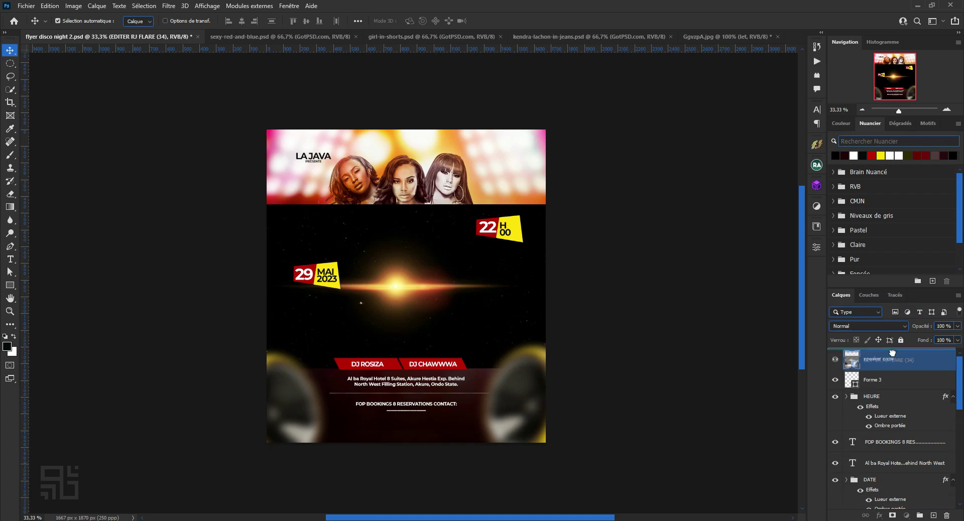
left_click_drag(892, 346, 892, 352)
left_click(847, 326)
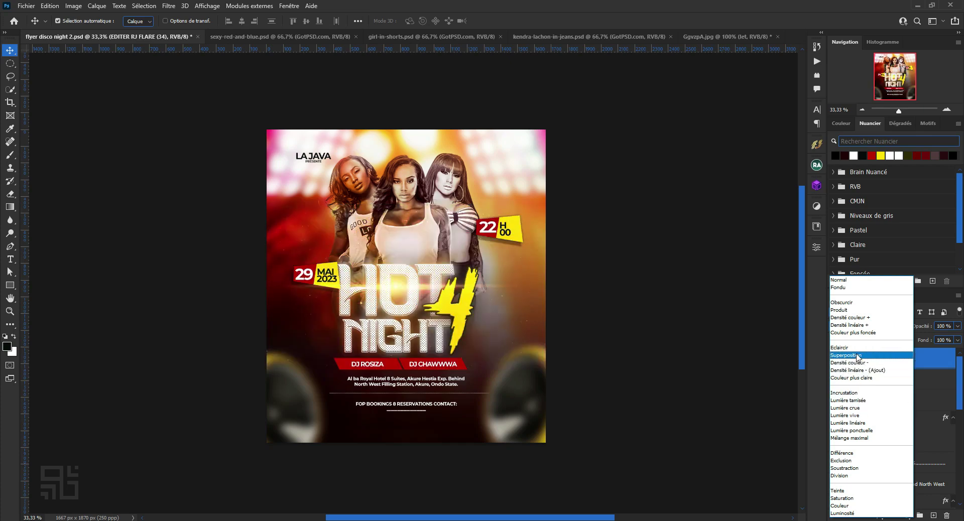
left_click(848, 355)
left_click_drag(392, 290, 400, 317)
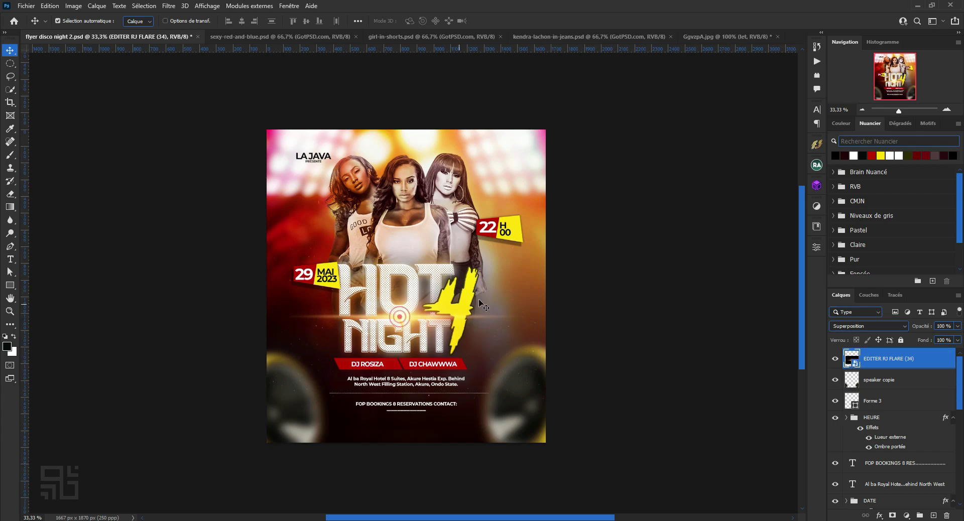
key("ctrl+t")
left_click_drag(553, 234, 512, 258)
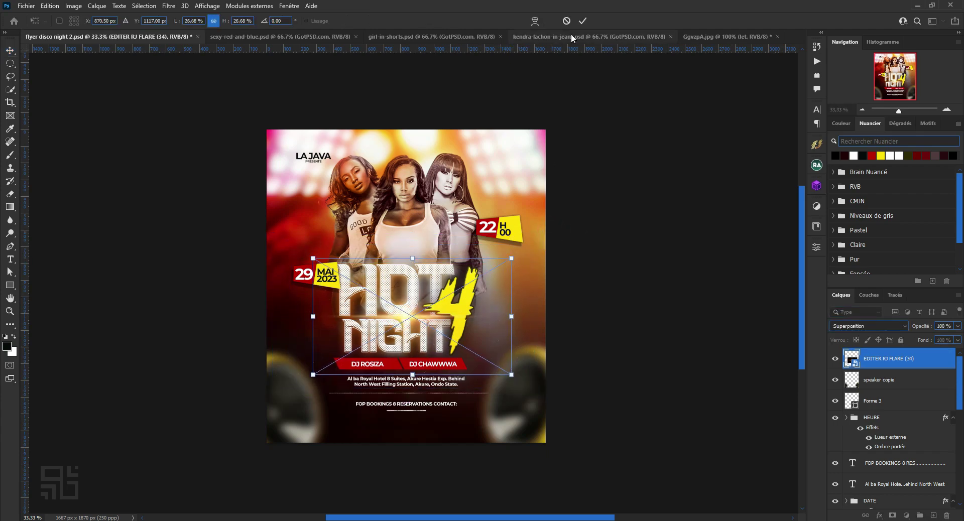
left_click(583, 21)
left_click(582, 205)
Soften the flare with a 3,7-pixel Gaussian blur.
scroll(459, 297, "down", 2)
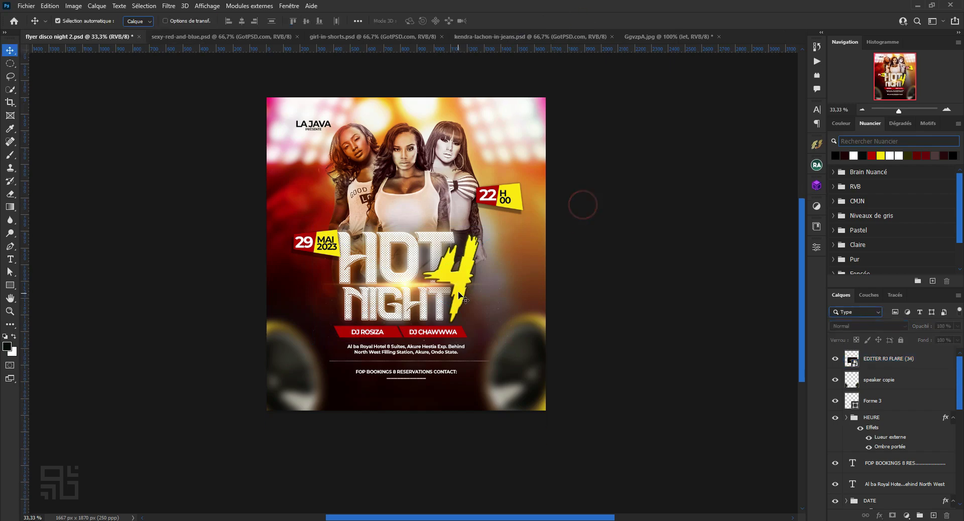
left_click(169, 6)
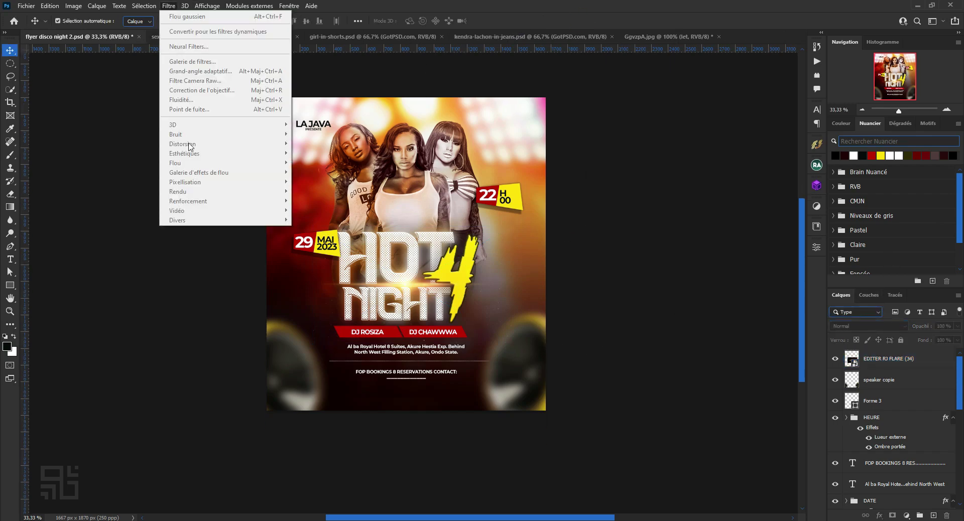
left_click(900, 364)
left_click(169, 6)
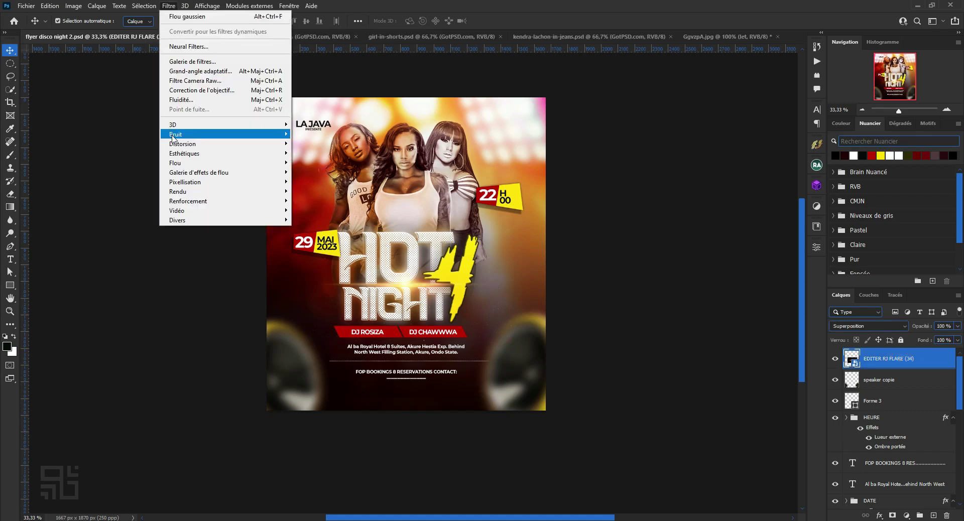
left_click(185, 160)
left_click(347, 210)
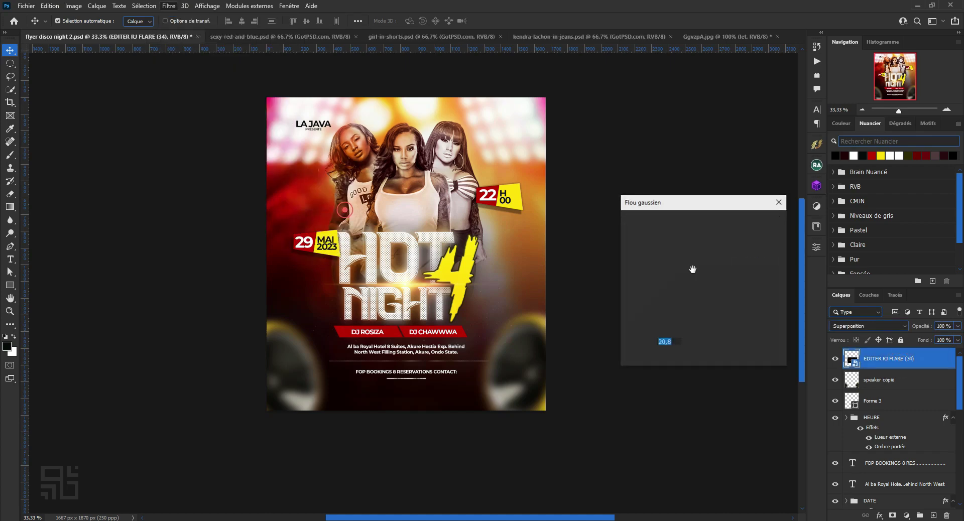
left_click_drag(657, 355, 649, 356)
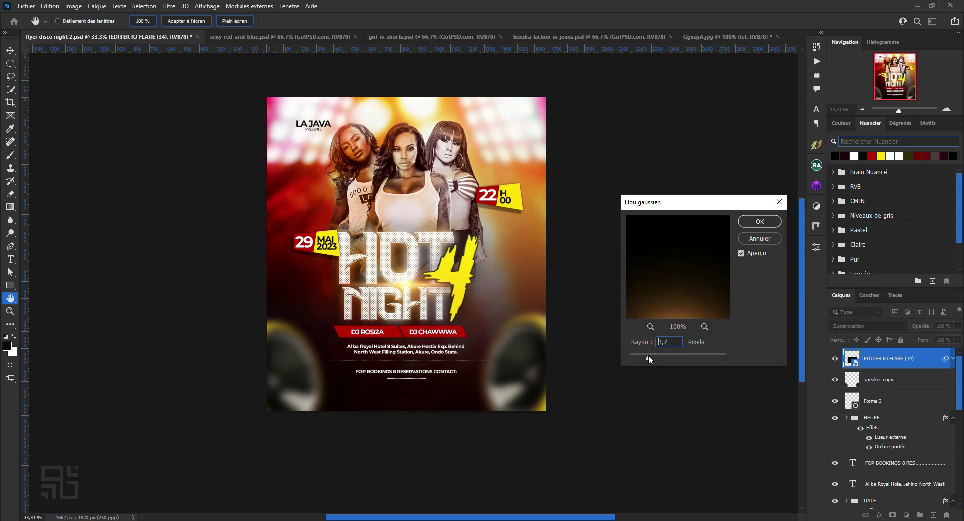
left_click(759, 221)
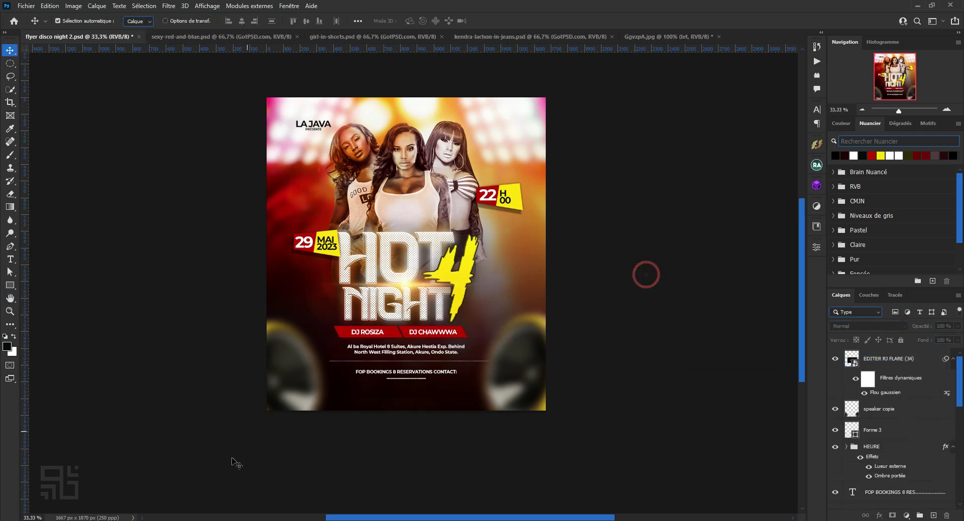
key("alt+Tab")
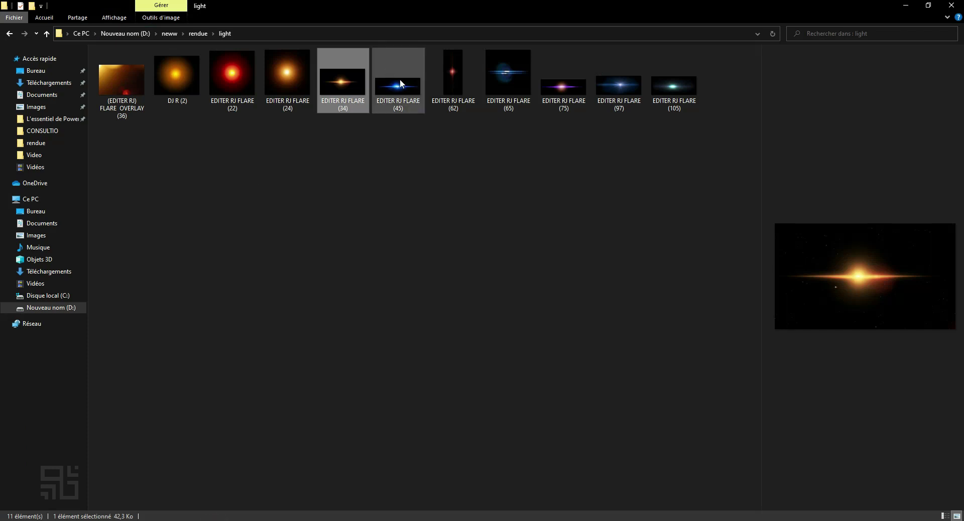
Place EDITER RJ FLARE (45), rotated near vertical, along the flyer's right edge.
left_click_drag(401, 83, 406, 520)
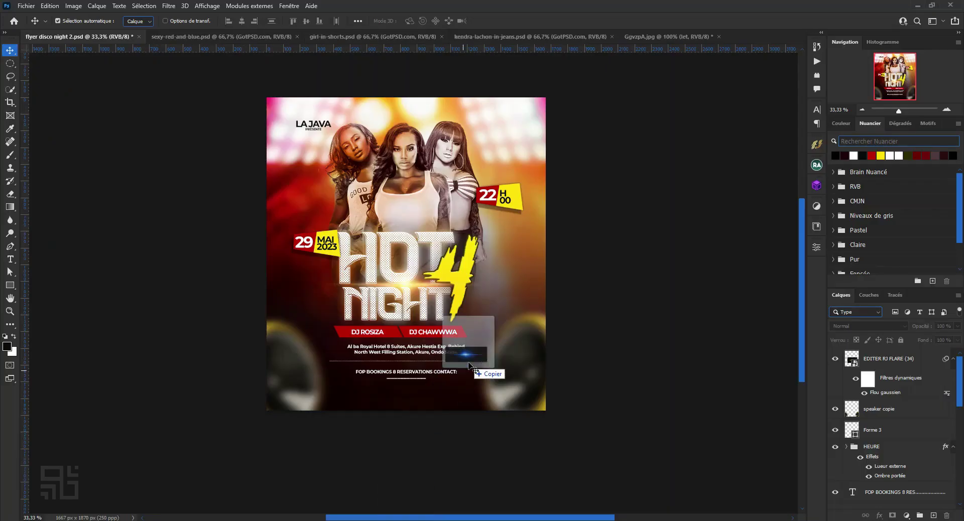
left_click_drag(407, 520, 472, 326)
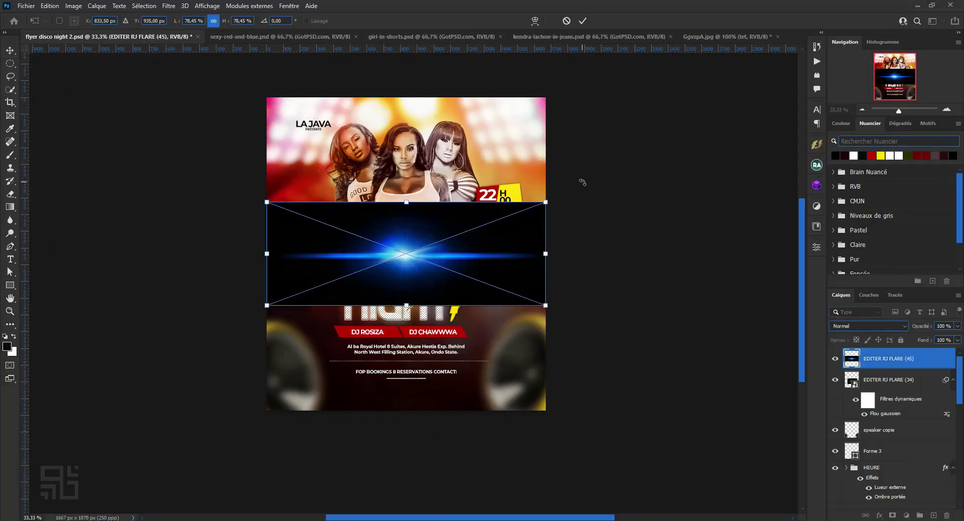
left_click_drag(583, 182, 394, 135)
left_click_drag(408, 228, 501, 213)
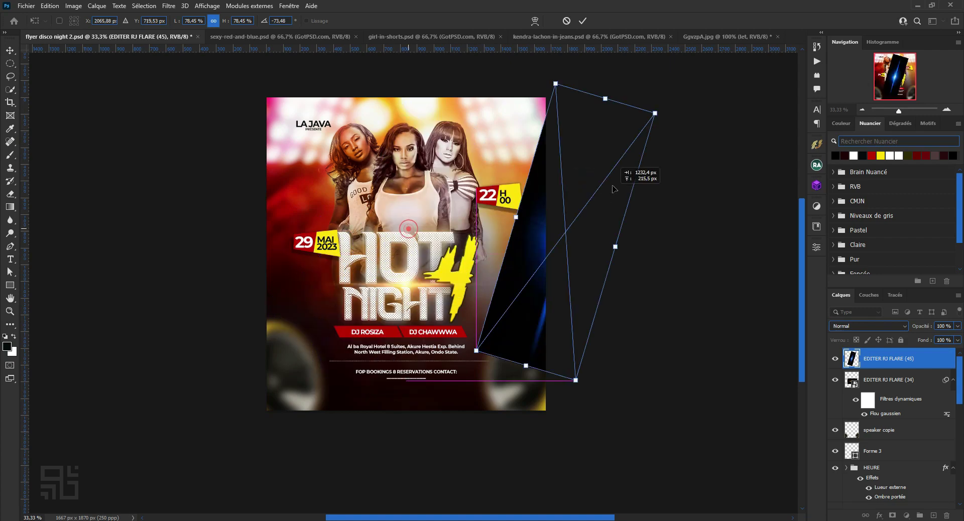
left_click_drag(627, 114, 623, 108)
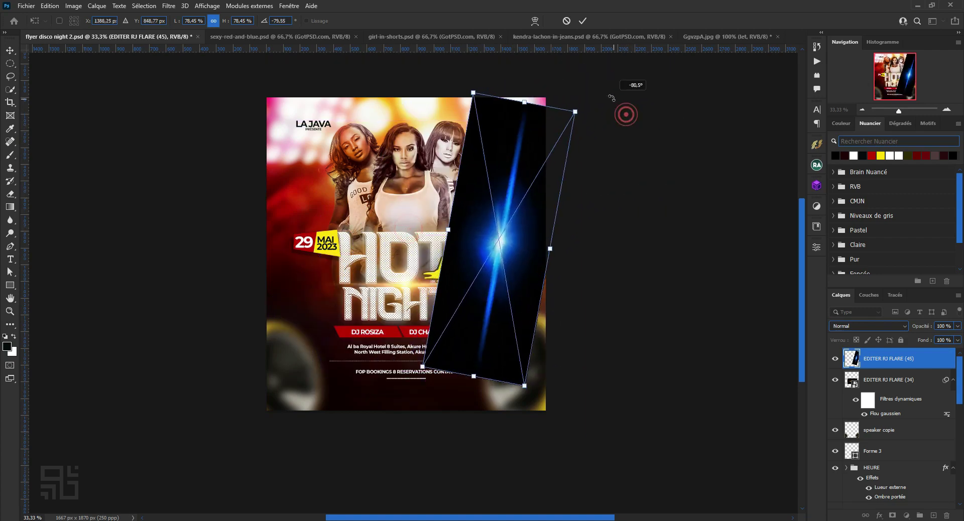
mouse_move(479, 226)
left_mouse_down()
mouse_move(636, 202)
mouse_move(547, 194)
left_mouse_up()
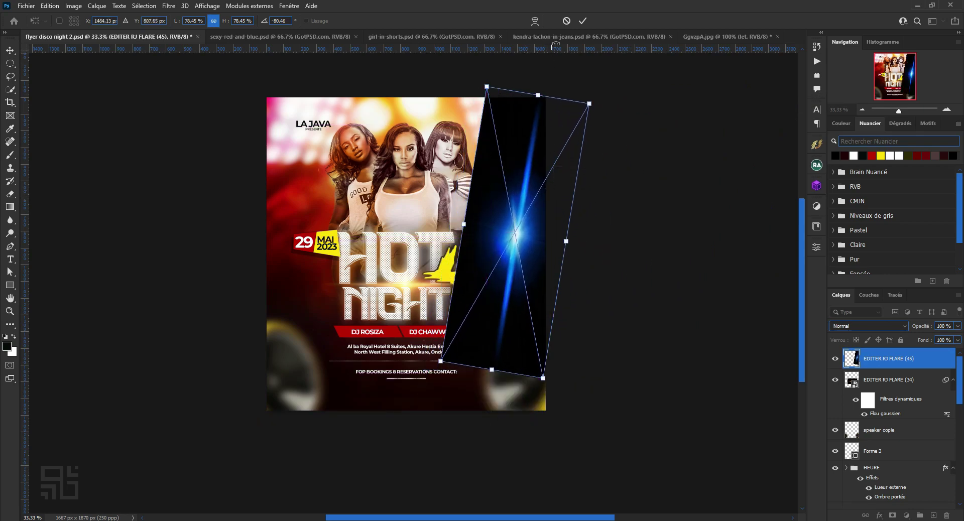
left_click(583, 22)
Set the blue flare layer's blend mode to Superposition.
left_click(169, 6)
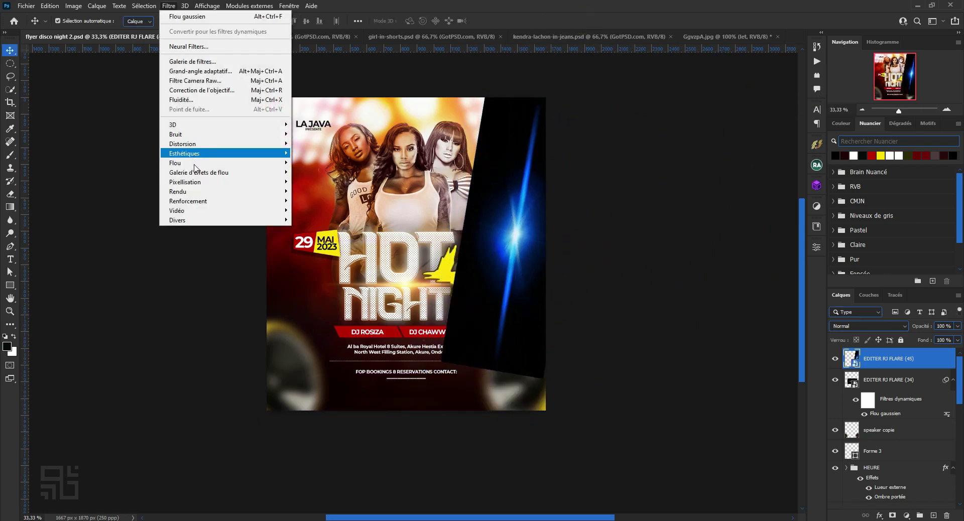
left_click(869, 327)
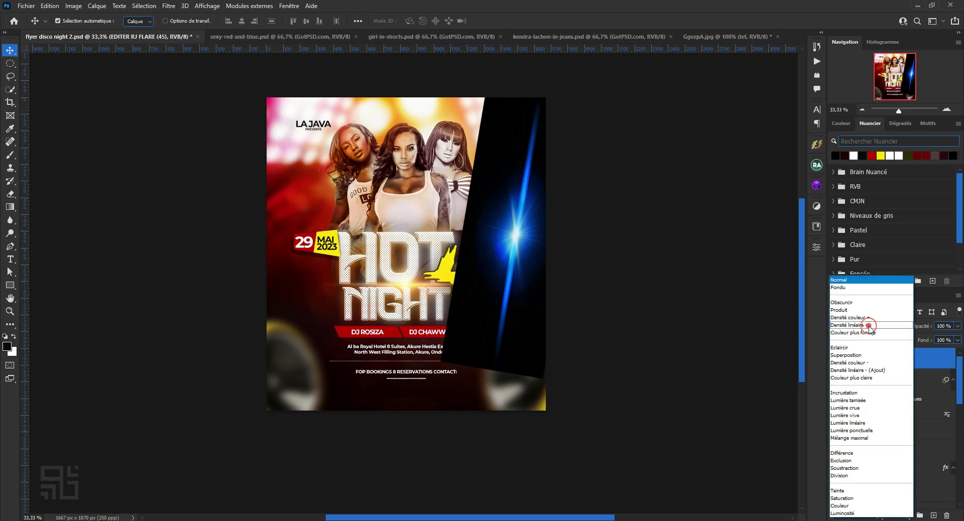
left_click(861, 355)
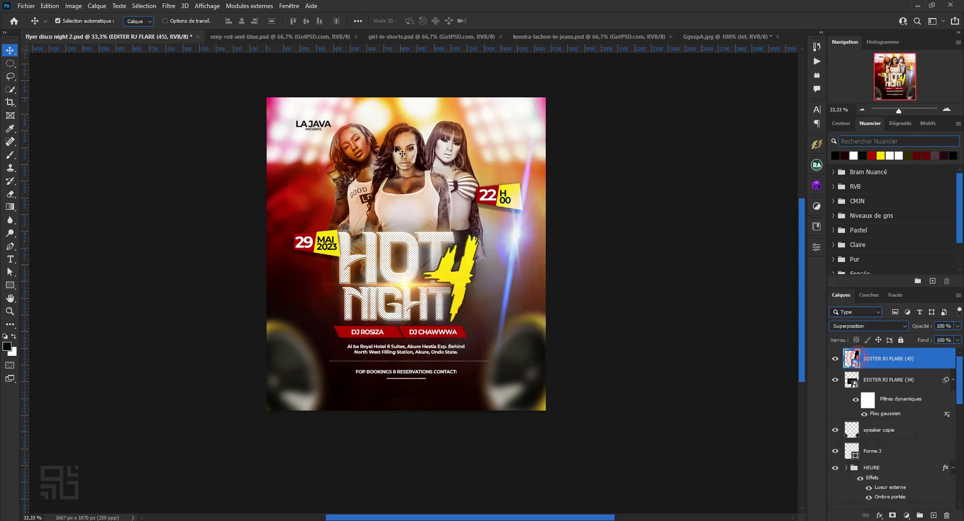
Apply a 64-pixel Gaussian blur to the EDITER RJ FLARE (45) flare and shift it down-left.
left_click(162, 7)
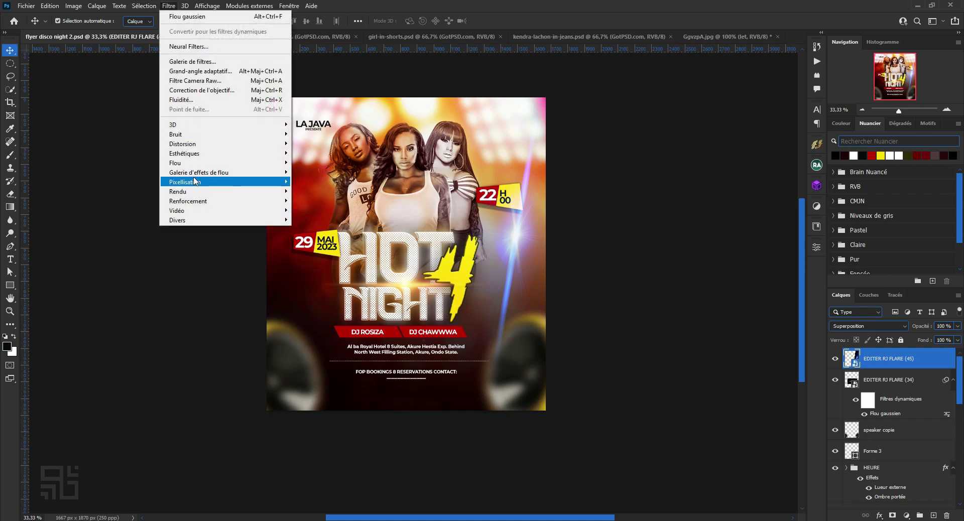
left_click(197, 162)
left_click(318, 210)
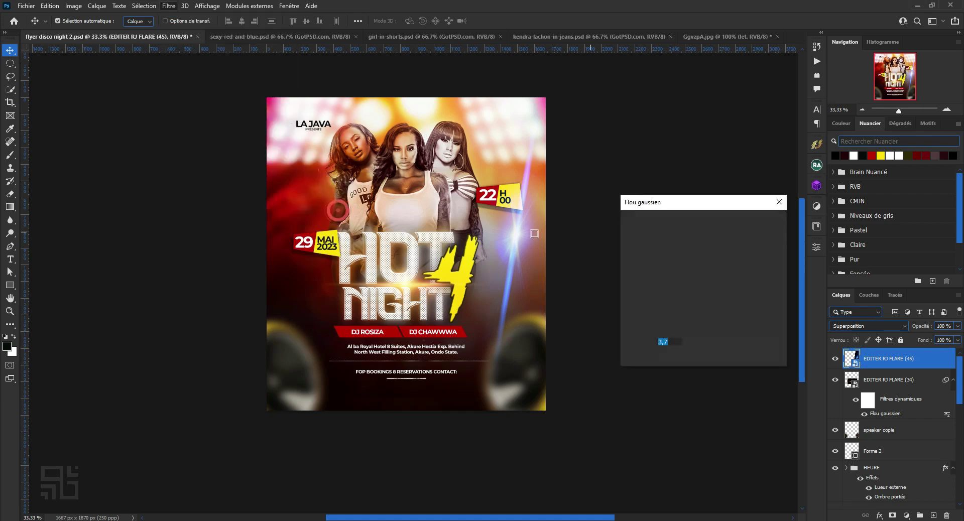
left_click_drag(643, 355, 643, 355)
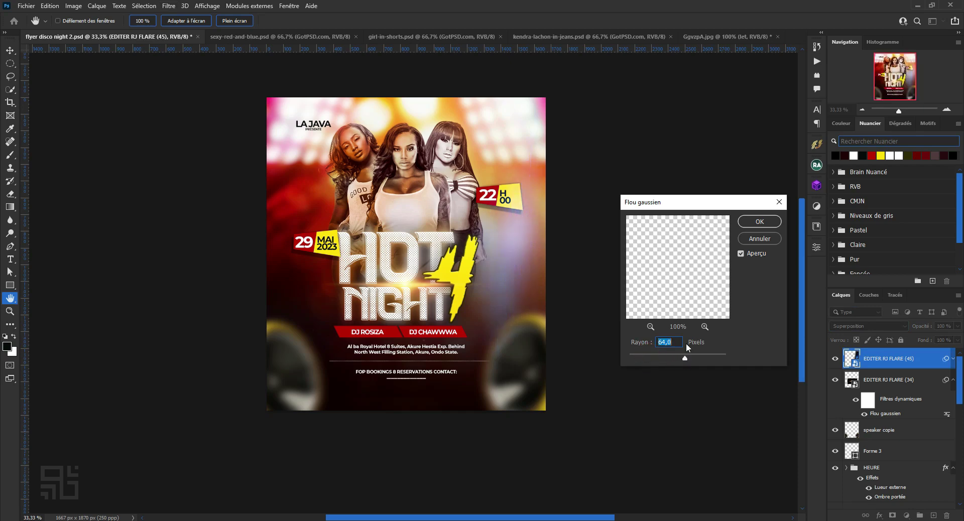
left_click(760, 222)
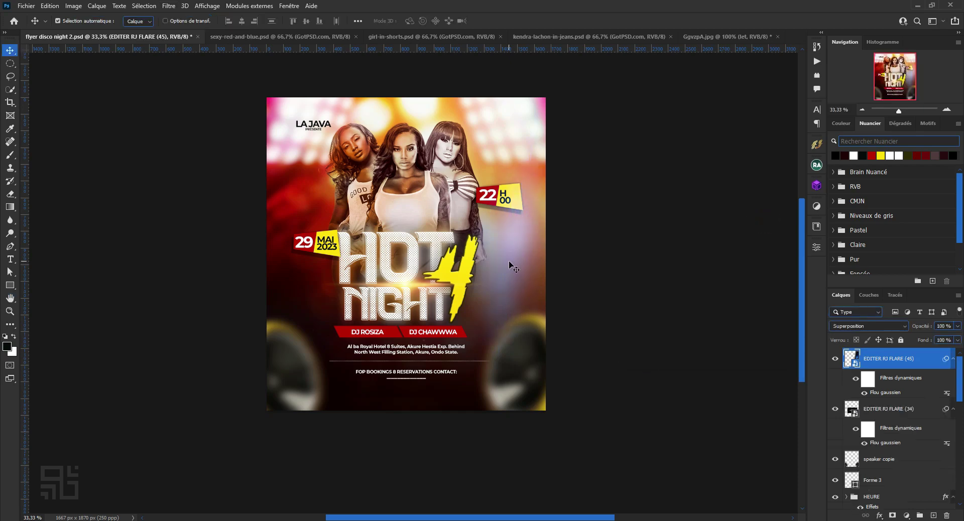
mouse_move(509, 264)
left_mouse_down()
mouse_move(486, 338)
mouse_move(481, 287)
left_mouse_up()
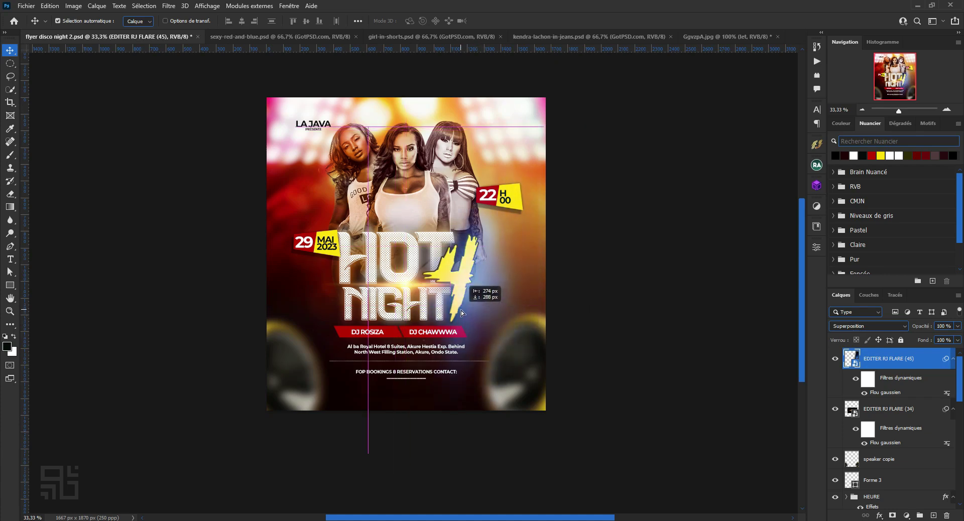
Alt-drag a copy of the flare up-left, move the original further right, and start reordering it.
left_click_drag(526, 315, 337, 218)
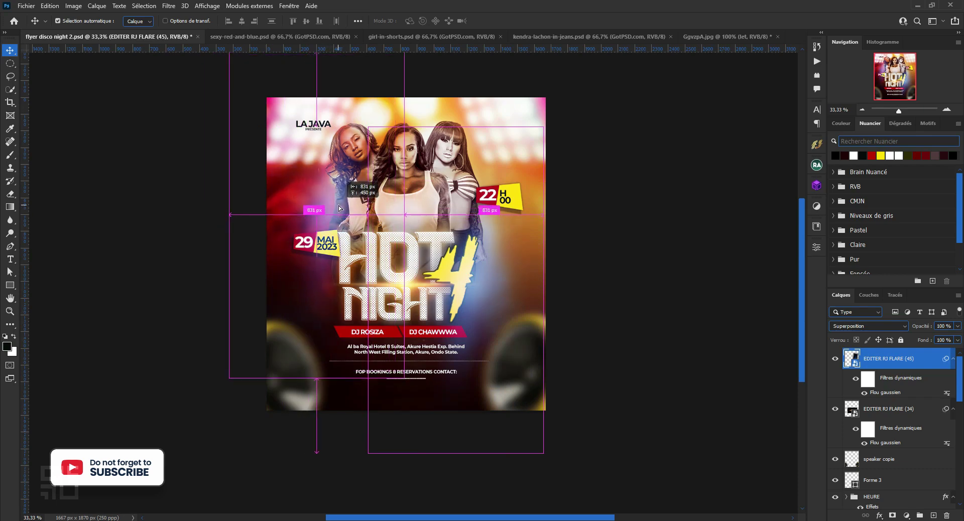
left_click_drag(337, 218, 339, 206)
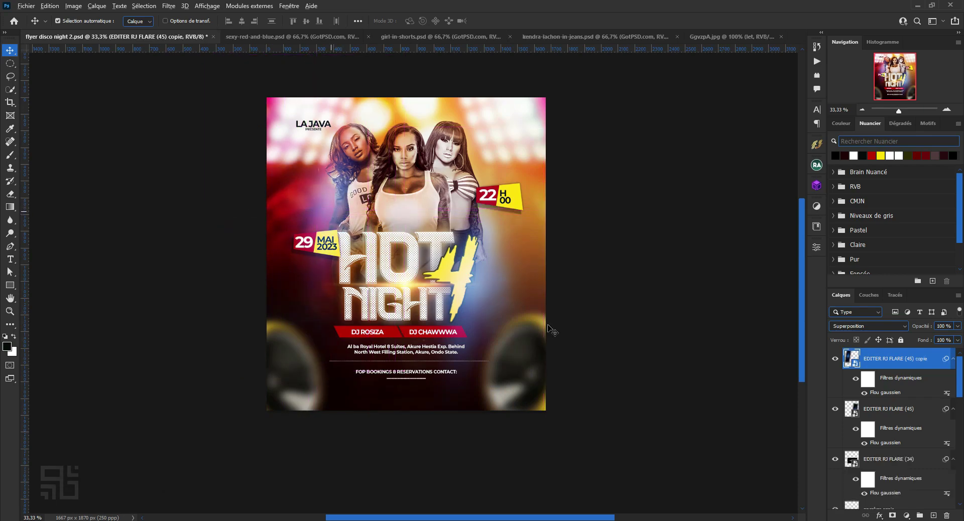
left_click(474, 288)
left_click_drag(514, 283, 601, 317)
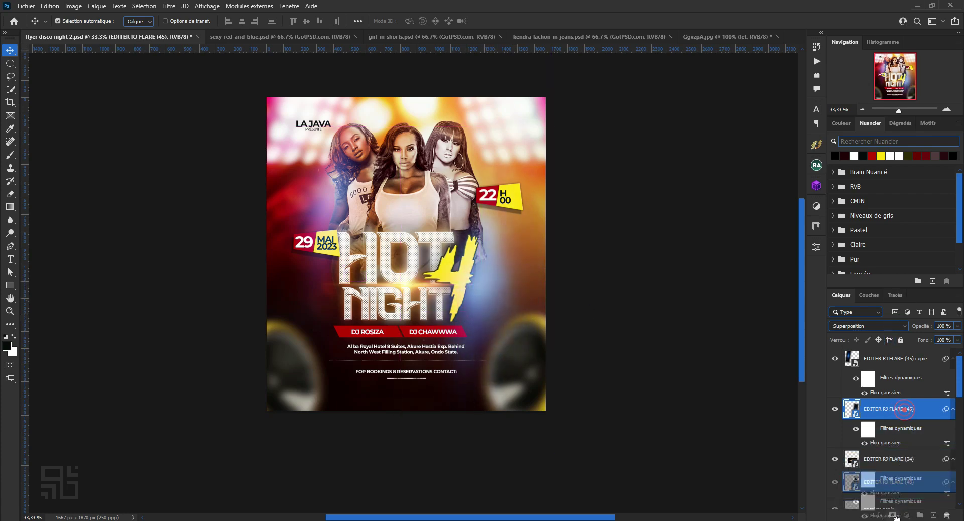
left_click_drag(905, 411, 906, 398)
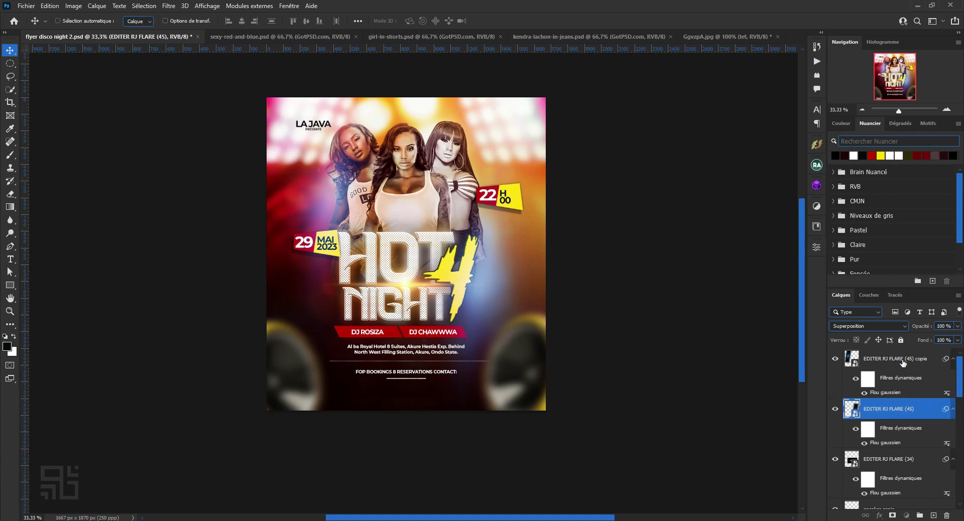
Drag both EDITER RJ FLARE (45) layers down the Layers panel to sit above Groupe 2.
left_click_drag(903, 363, 900, 481)
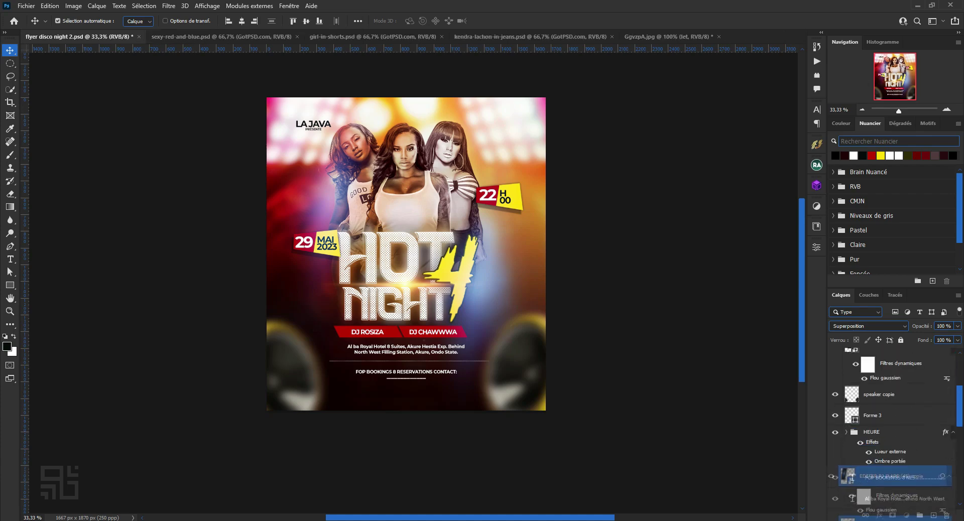
mouse_move(900, 480)
left_mouse_down()
mouse_move(901, 493)
mouse_move(923, 400)
left_mouse_up()
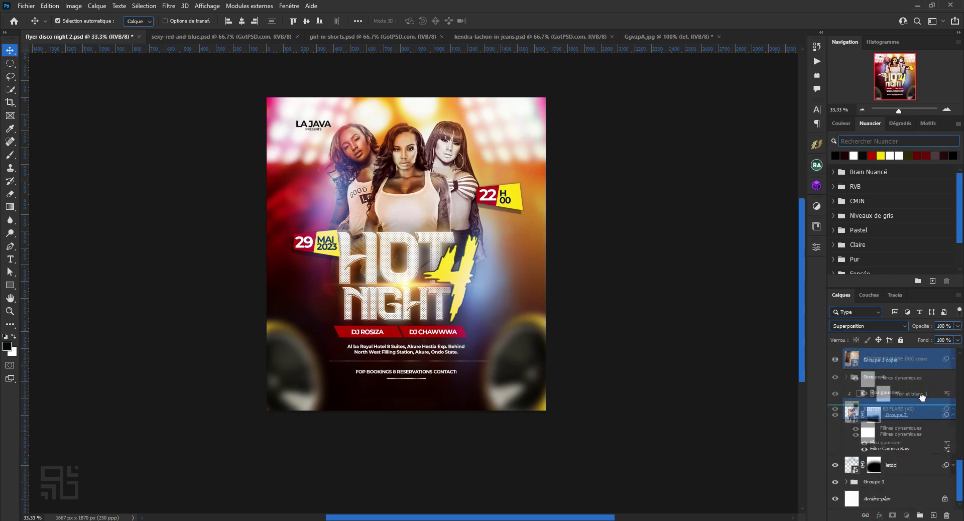
left_click_drag(922, 400, 922, 404)
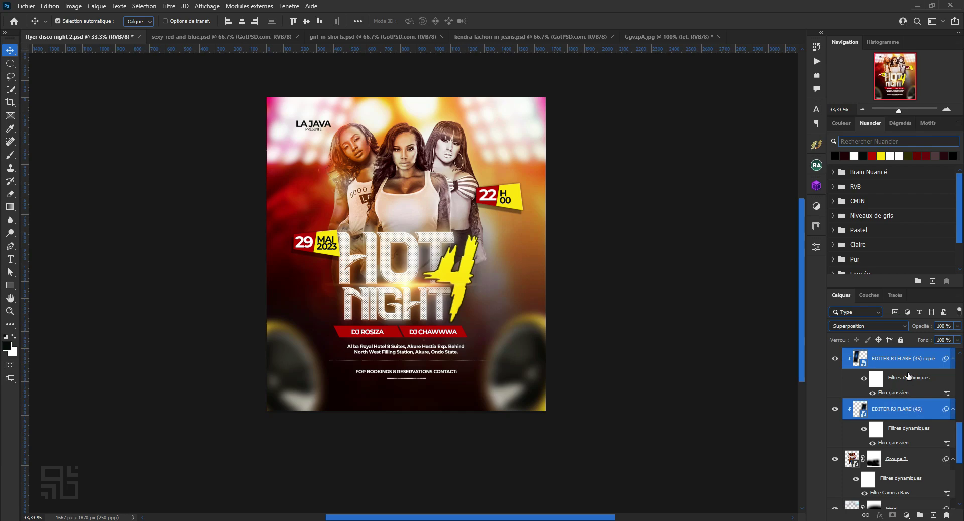
mouse_move(903, 408)
left_mouse_down()
mouse_move(904, 352)
mouse_move(904, 362)
left_mouse_up()
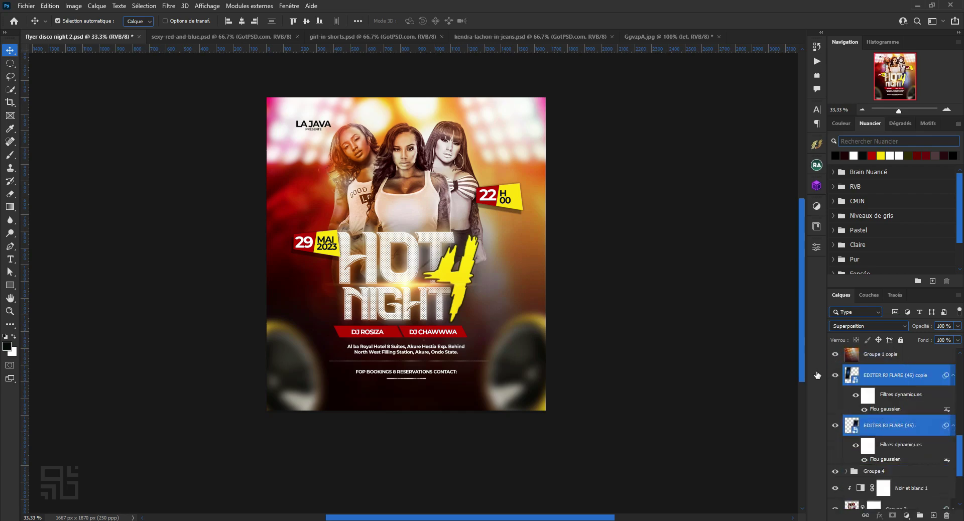
left_click(631, 320)
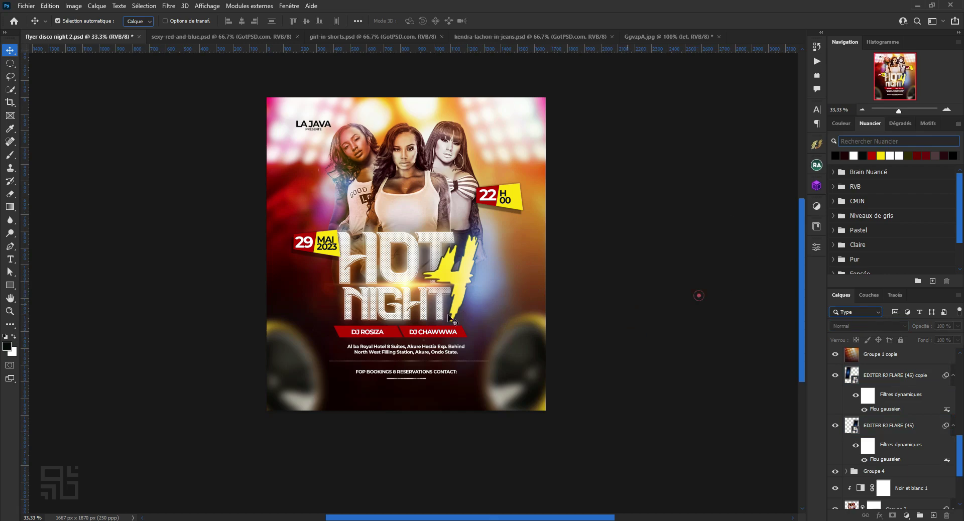
Nudge the EDITER RJ FLARE (34) flare into place and lock its layer.
mouse_move(483, 289)
left_mouse_down()
mouse_move(478, 302)
mouse_move(476, 288)
left_mouse_up()
left_click(901, 340)
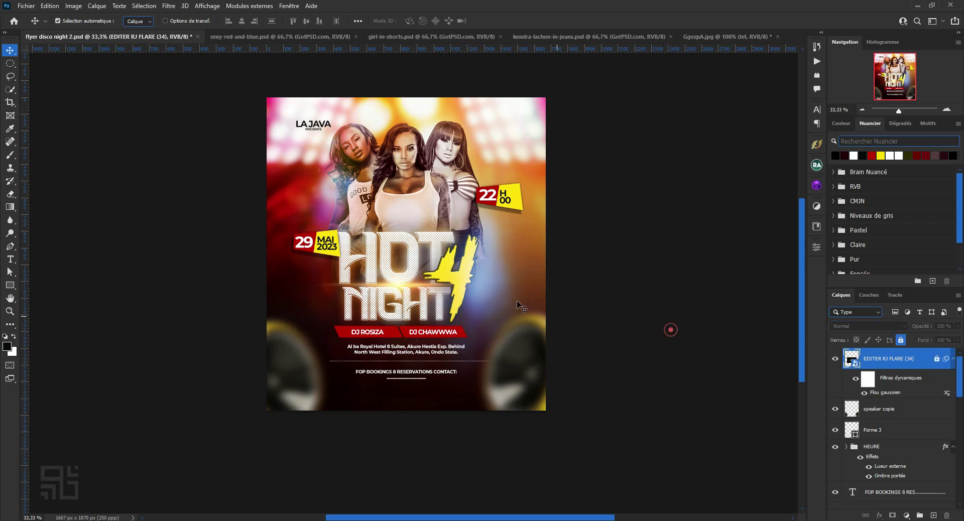
left_click(479, 276)
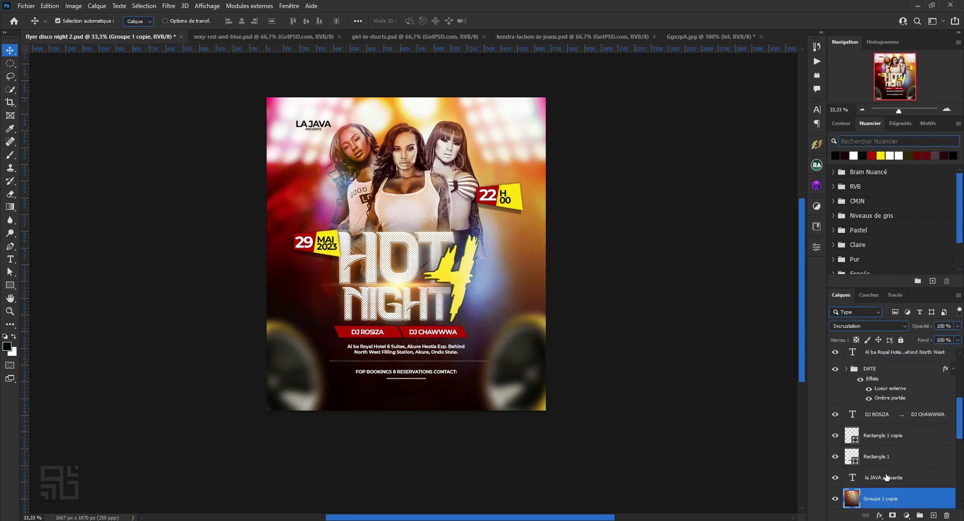
scroll(525, 422, "down", 1)
left_click(671, 316)
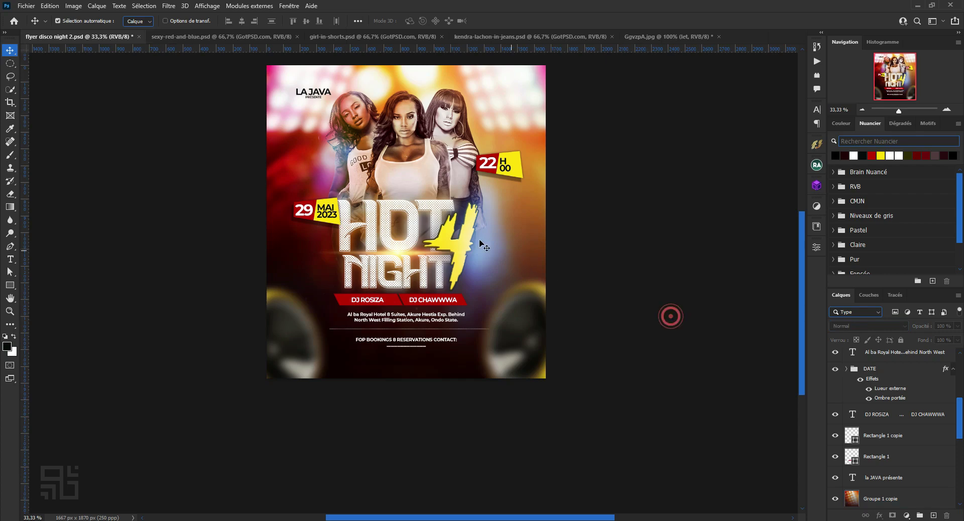
left_click(623, 289)
Zoom to 50% on the flyer and select the speaker copie layer.
key("ctrl+minus")
key("ctrl+plus")
left_click(671, 341)
key("ctrl+plus")
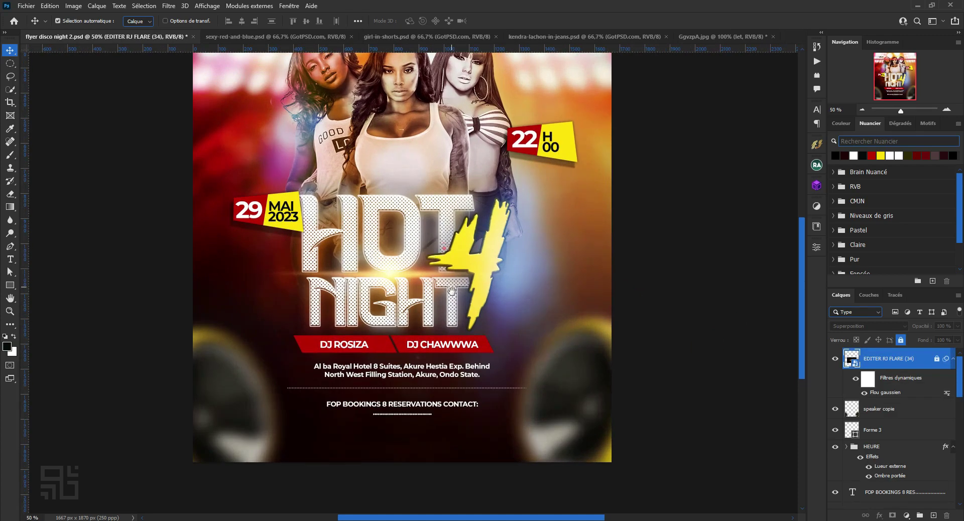
left_click_drag(452, 291, 452, 308)
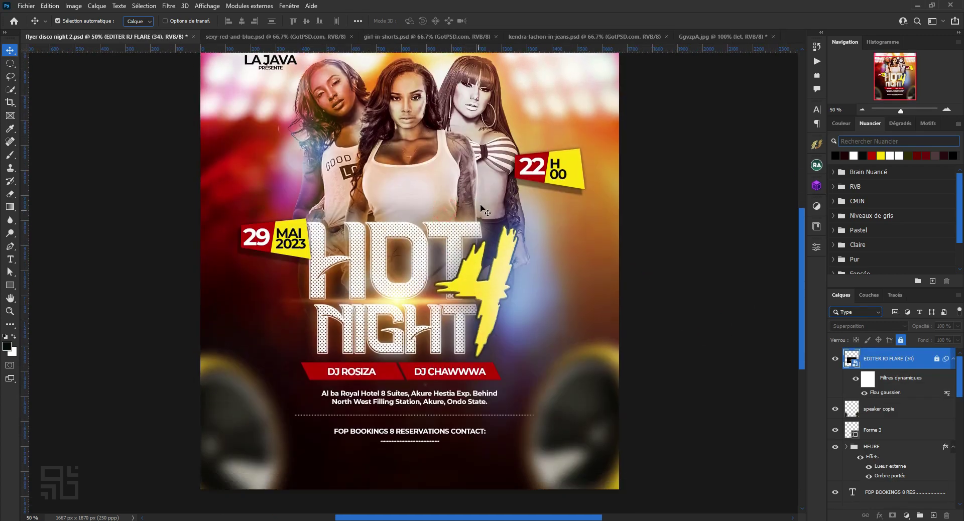
left_click_drag(473, 239, 481, 218)
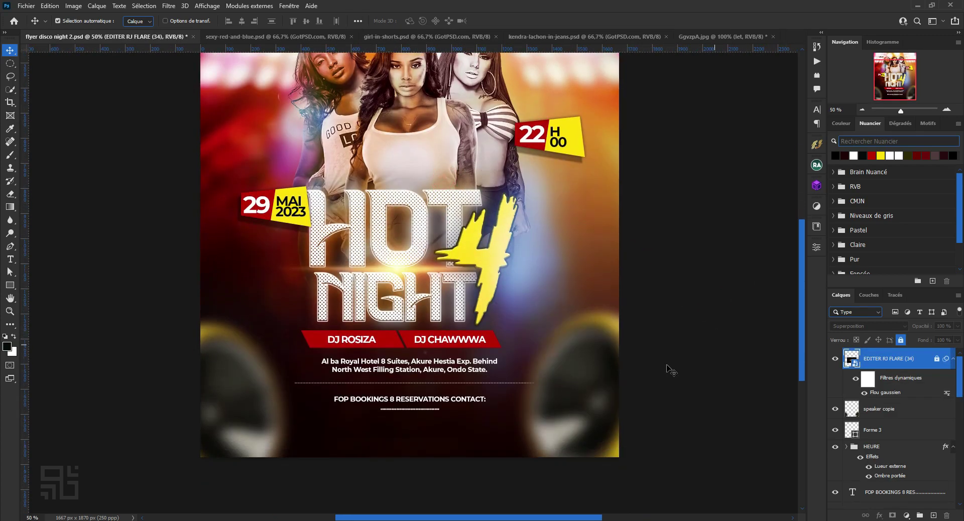
left_click(614, 400)
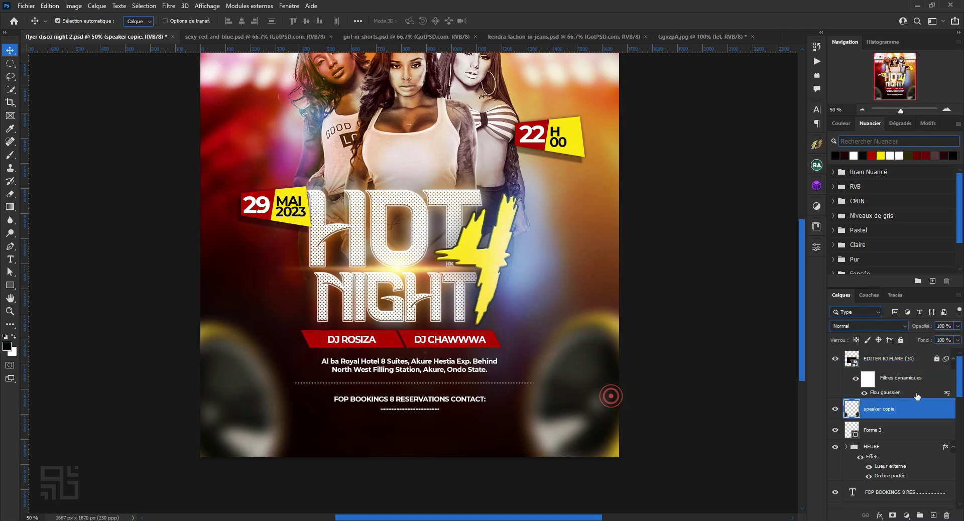
Apply an 18-pixel Gaussian blur to the speaker copie layer.
left_click(169, 6)
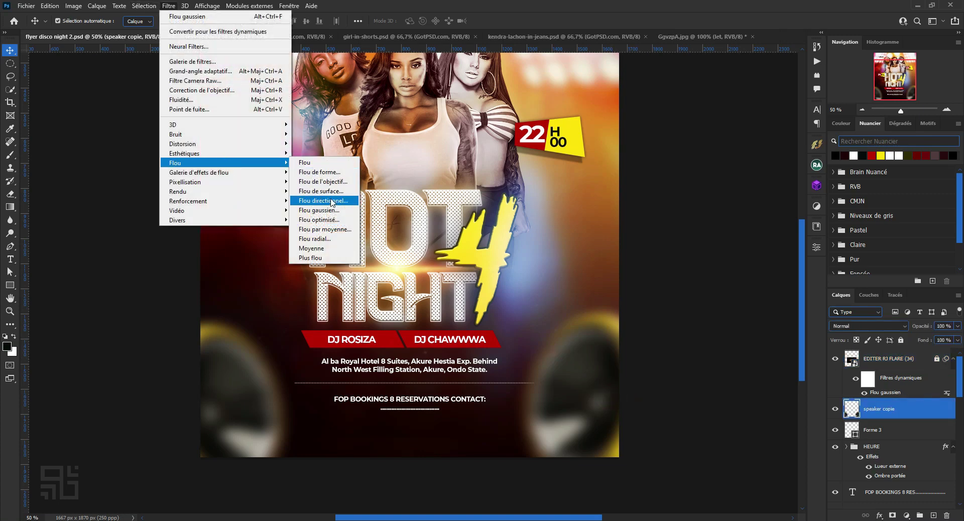
left_click(320, 210)
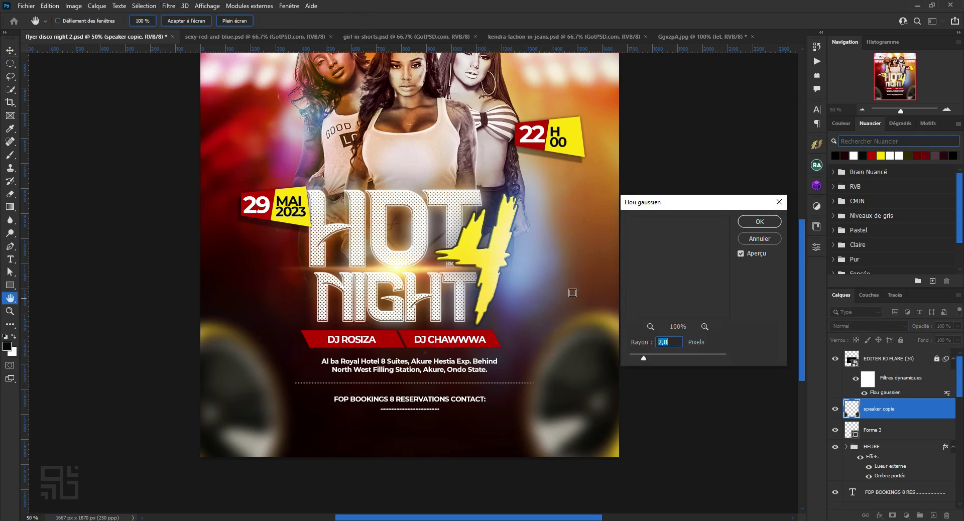
left_click_drag(672, 359, 671, 359)
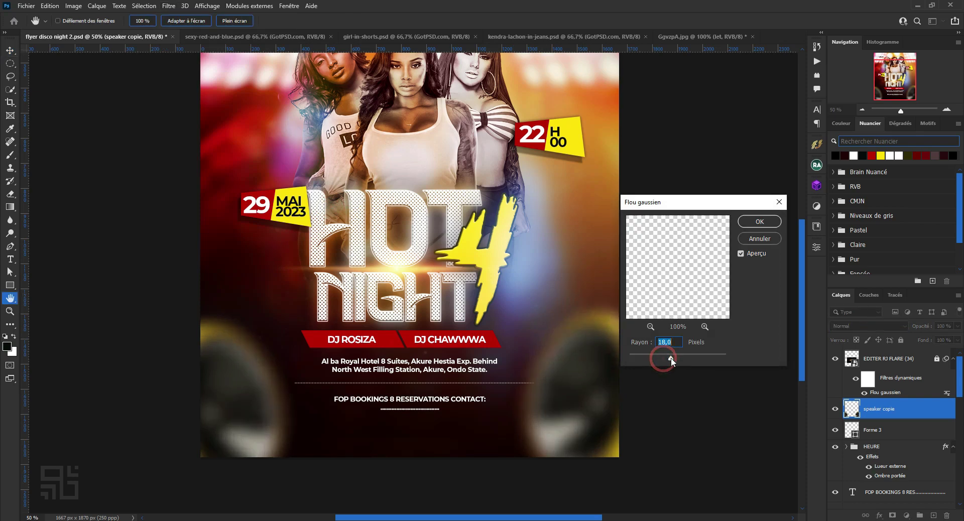
left_click(758, 222)
Drag the LIGHT_Plan de travail 1 image from the project folder onto the flyer.
scroll(648, 316, "up", 2)
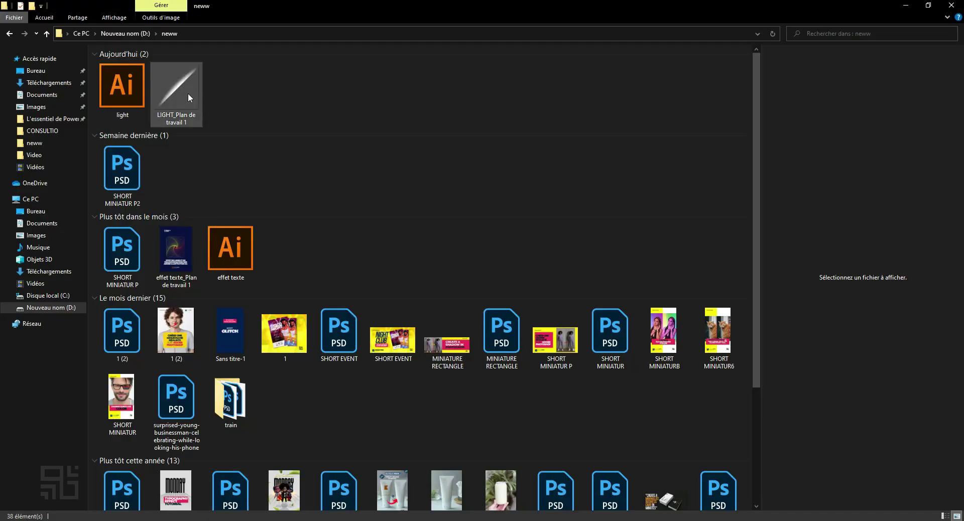
left_click_drag(186, 91, 505, 458)
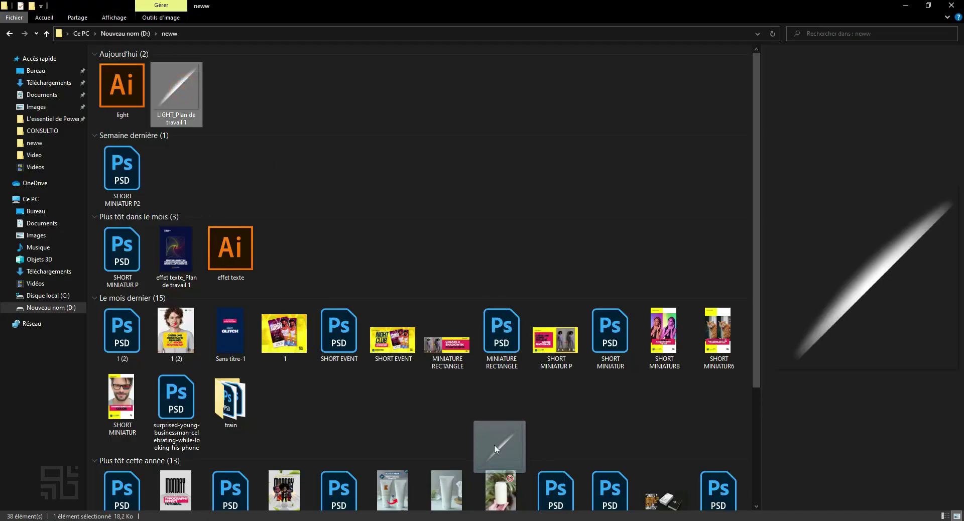
mouse_move(506, 458)
left_mouse_down()
mouse_move(402, 520)
mouse_move(414, 264)
left_mouse_up()
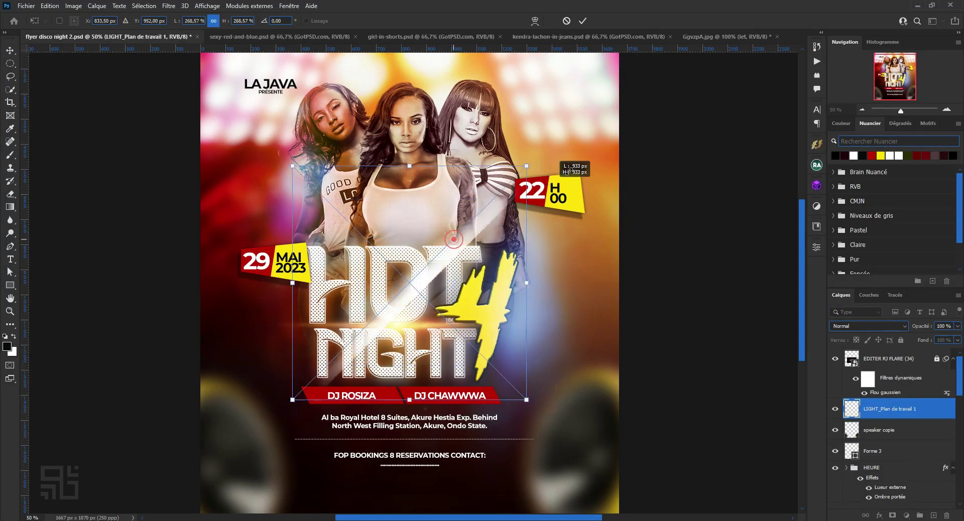
Shrink the light streak into the upper right, commit it, and set its blend mode to Incrustation.
left_click_drag(481, 253, 625, 95)
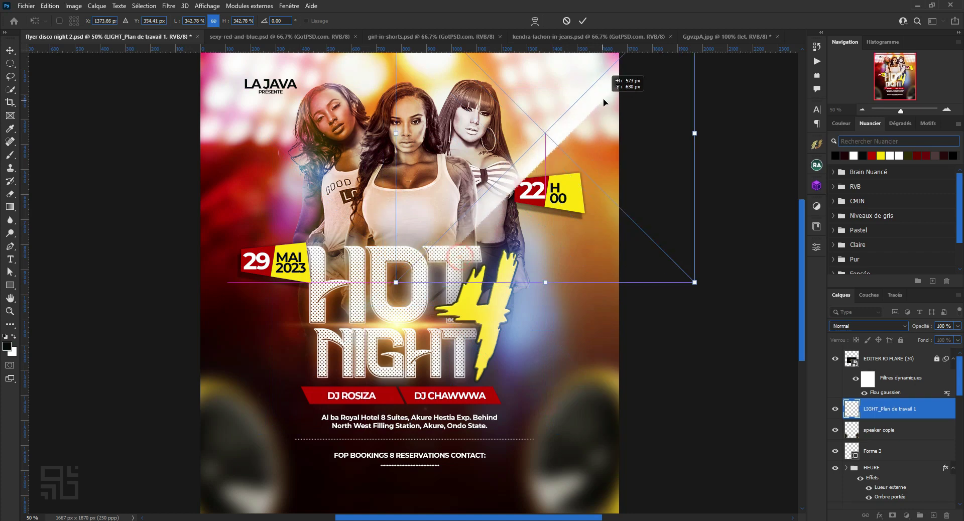
left_click_drag(703, 273, 674, 229)
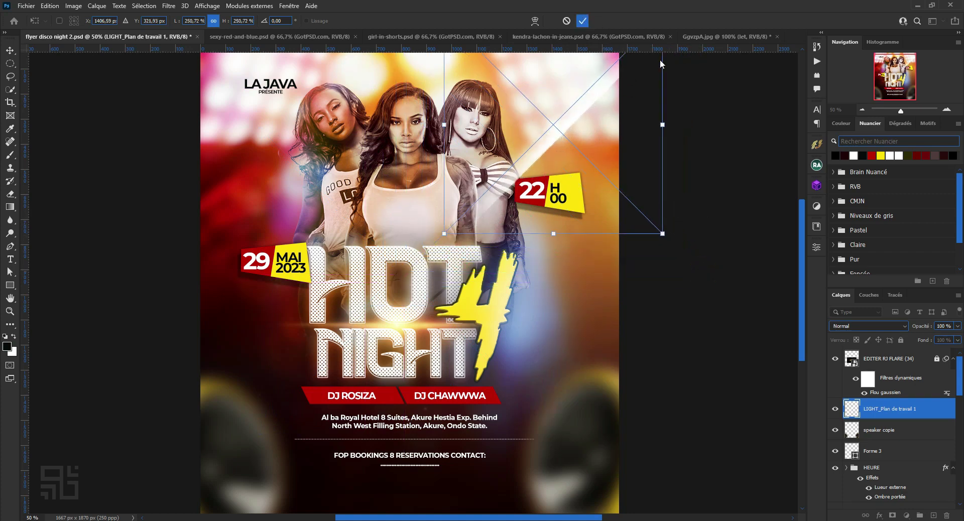
left_click(583, 20)
left_click(864, 327)
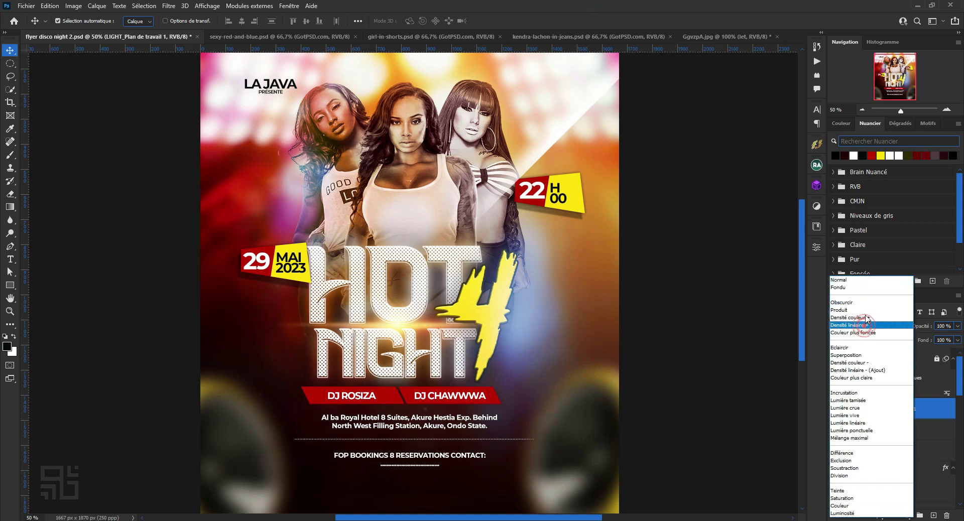
left_click(858, 394)
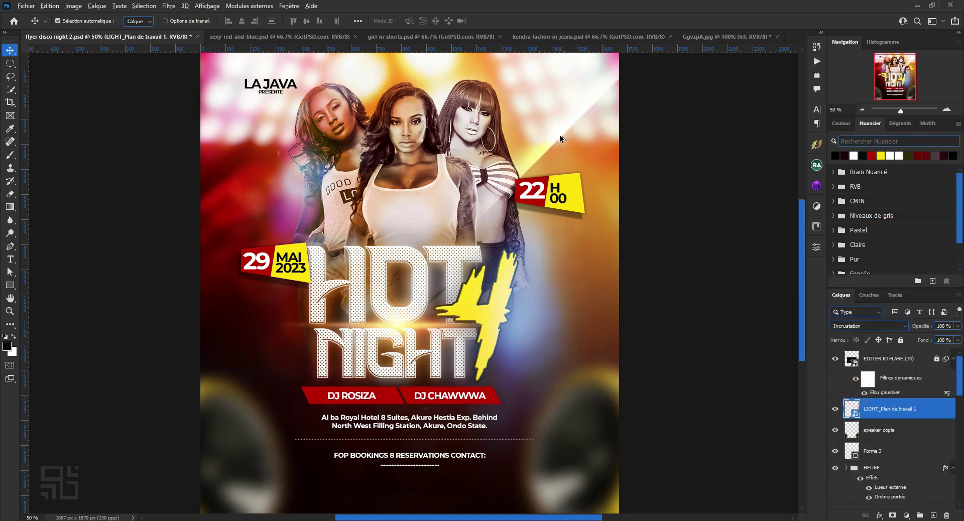
Duplicate the light streak, fade the copy to 17% opacity, and move it left.
left_click_drag(564, 262, 509, 360)
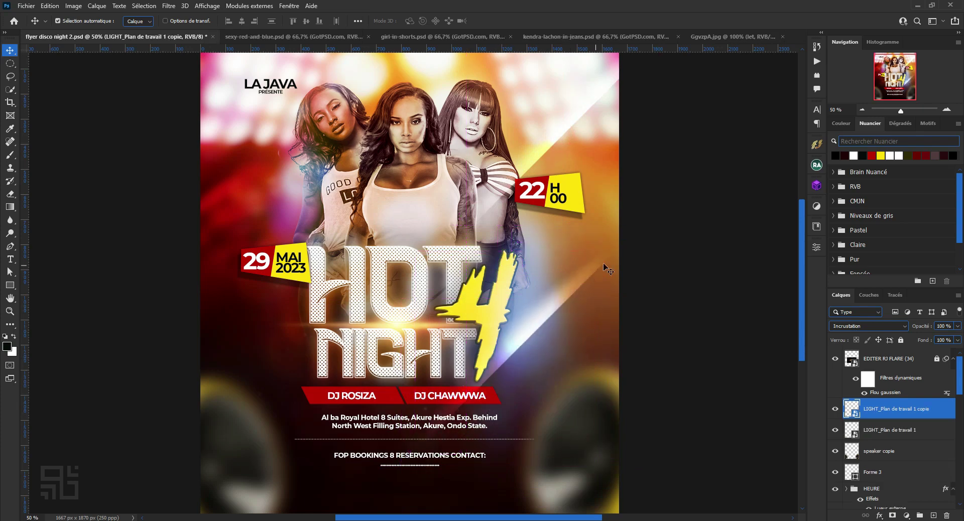
left_click(958, 326)
left_click_drag(951, 339, 915, 341)
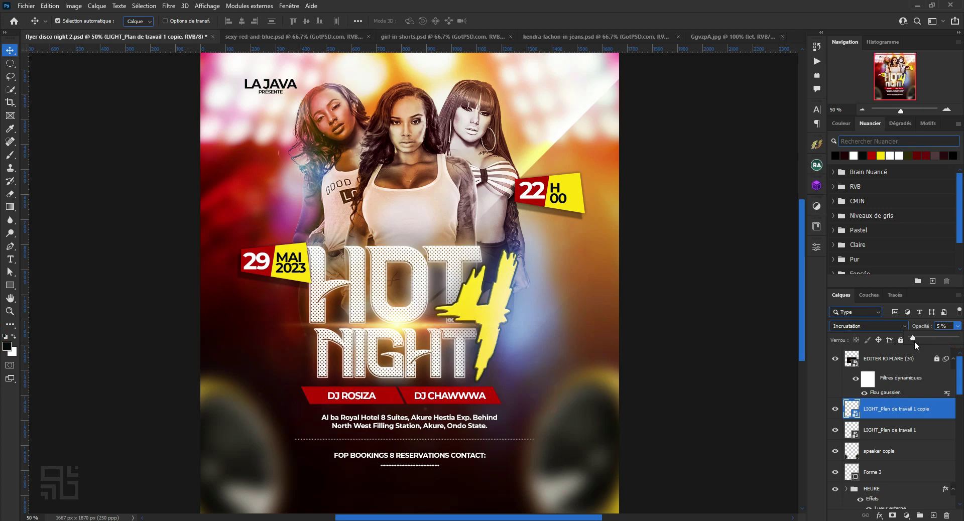
scroll(552, 316, "down", 2)
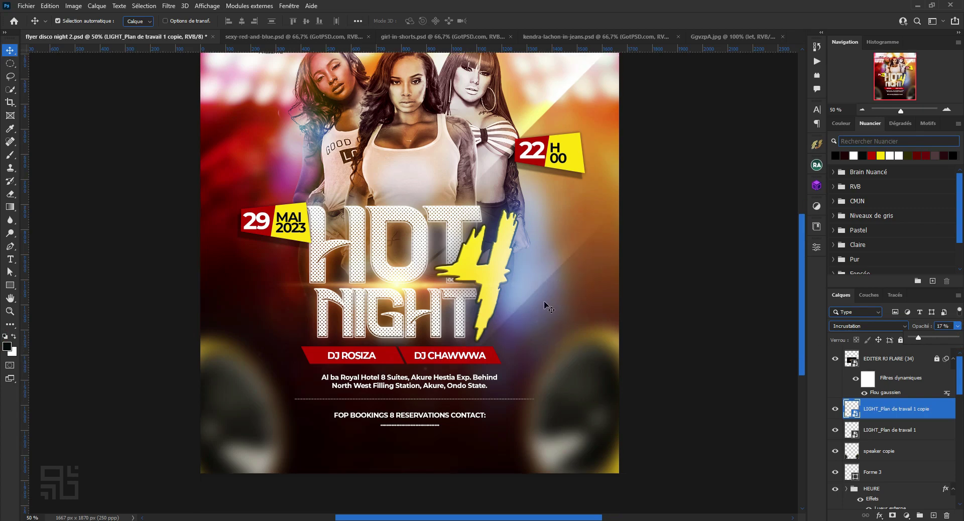
left_click_drag(552, 278, 361, 229)
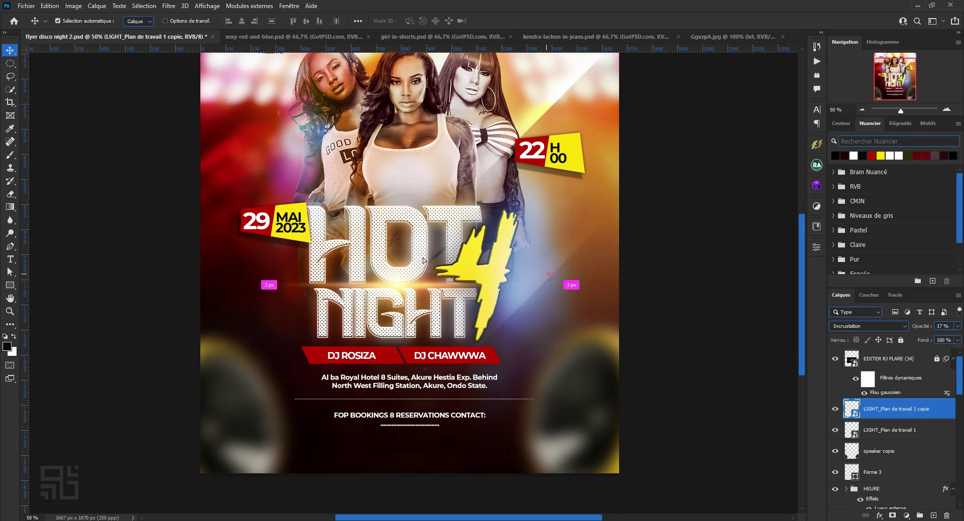
Unlock and delete an unwanted copy of the blurred flare layer.
left_click(360, 229, "alt")
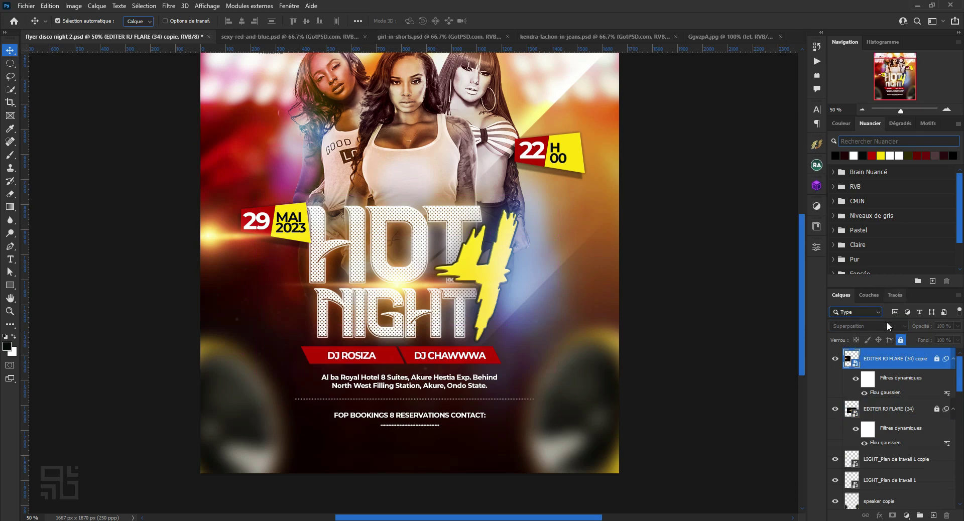
left_click(937, 359)
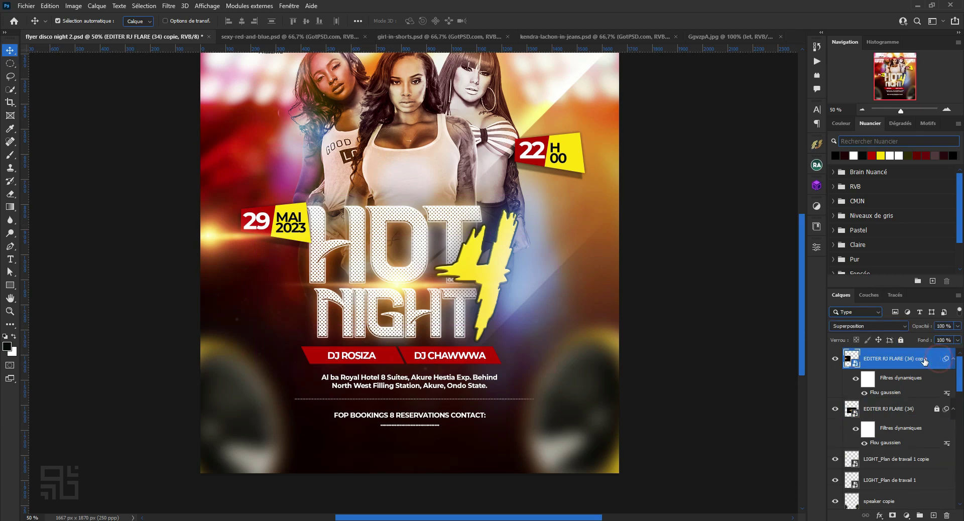
key("Delete")
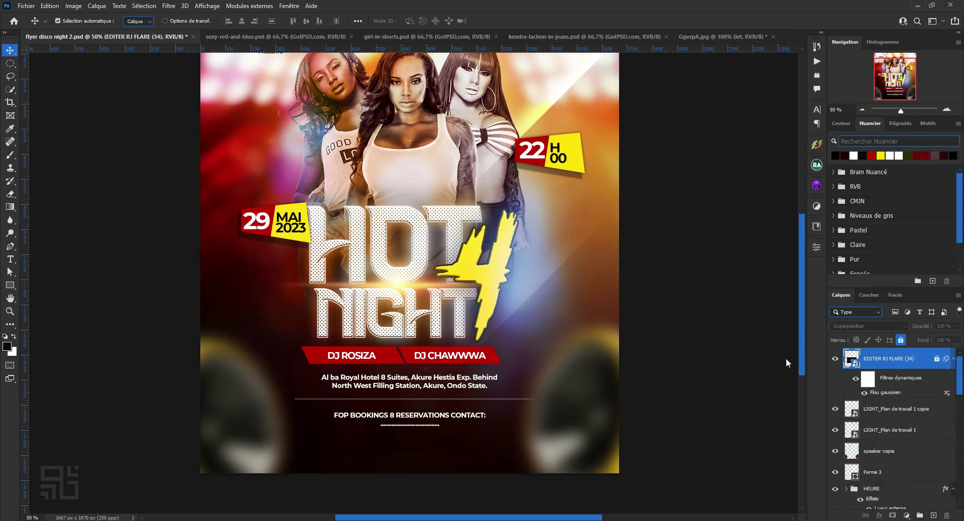
Move the flare layer below the faint streak, then duplicate the faint streak toward the left.
left_click(538, 320)
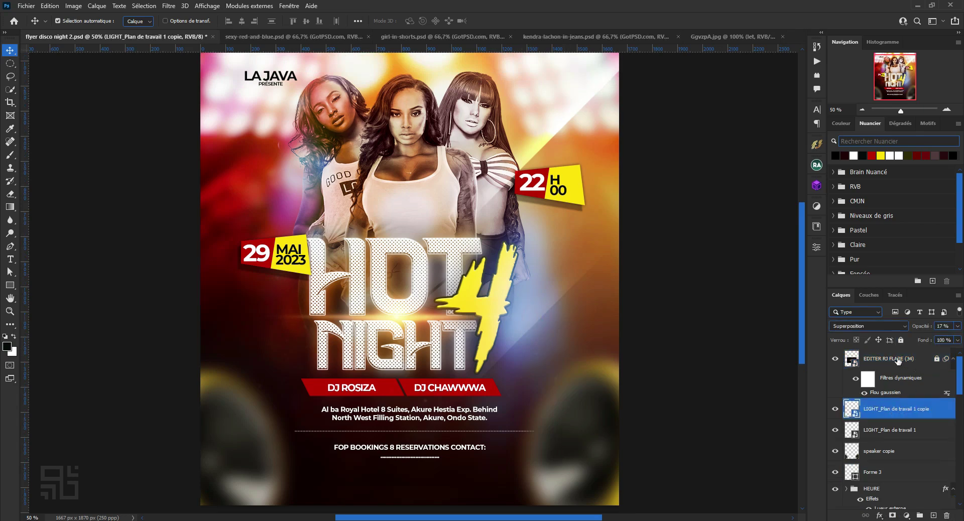
left_click_drag(898, 360, 901, 418)
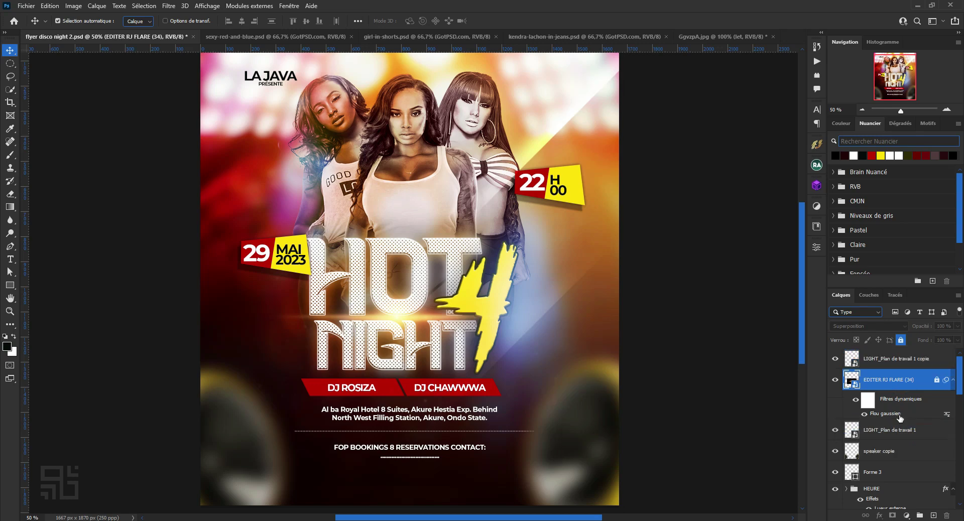
mouse_move(537, 320)
left_mouse_down()
mouse_move(330, 294)
mouse_move(430, 334)
mouse_move(488, 310)
left_mouse_up()
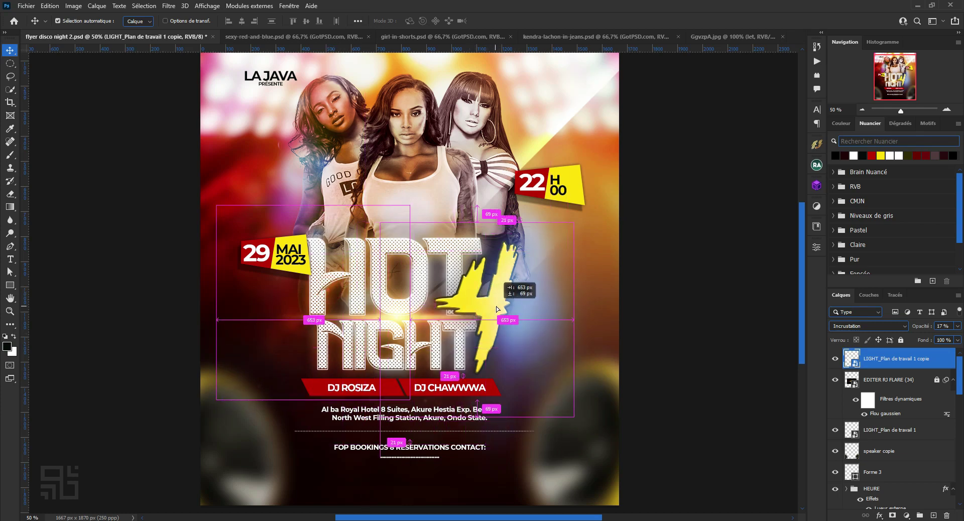
left_click_drag(488, 308, 496, 306)
left_click(560, 116)
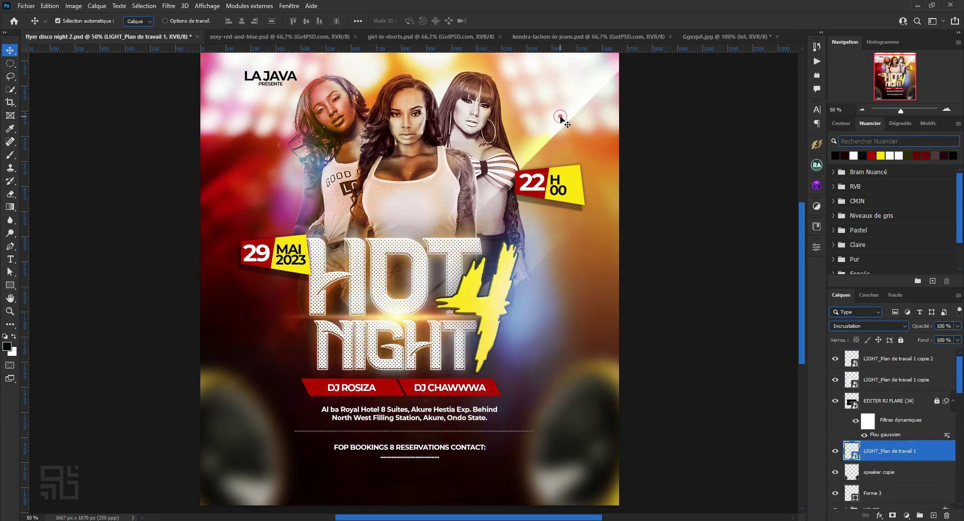
Move the original light streak above the flare layer and Alt-drag a copy to the left.
left_click_drag(890, 451, 889, 392)
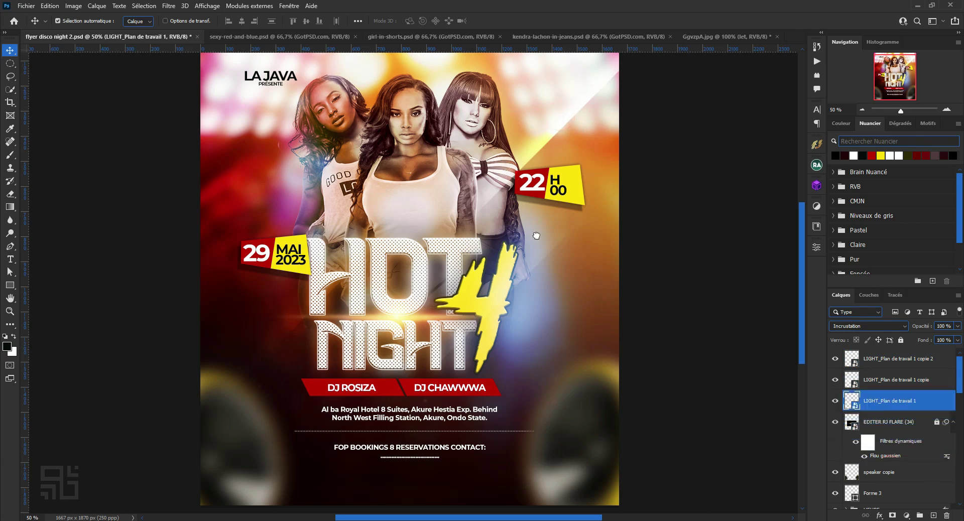
scroll(544, 144, "up", 2)
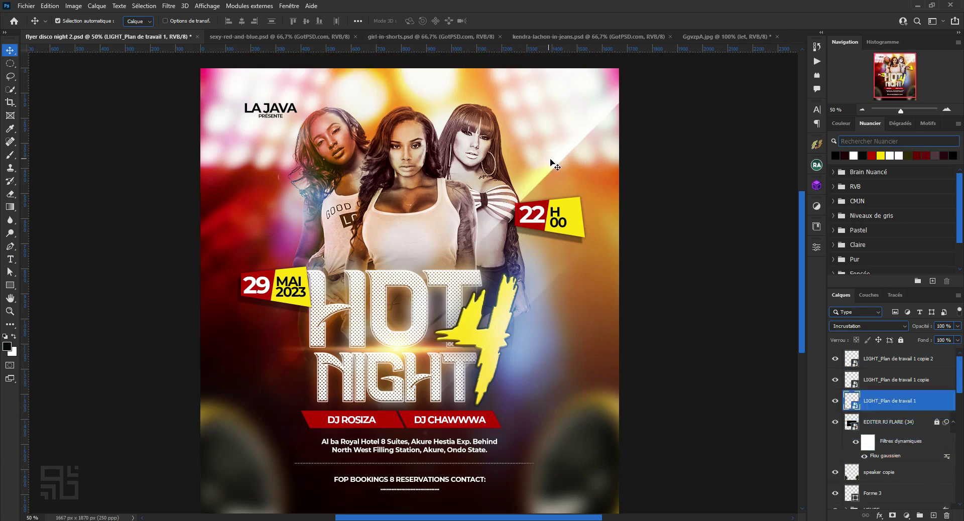
mouse_move(555, 168)
left_mouse_down()
mouse_move(301, 161)
mouse_move(327, 168)
mouse_move(302, 143)
mouse_move(308, 120)
mouse_move(260, 224)
mouse_move(261, 268)
left_mouse_up()
left_click(750, 298)
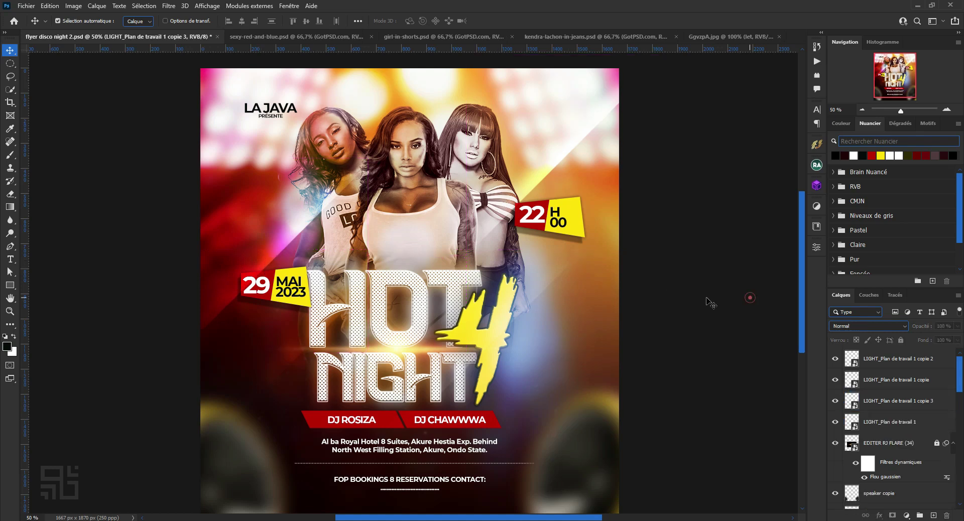
Reposition a faint streak copy and set the newest streak copy's opacity to 17%.
scroll(661, 285, "down", 3)
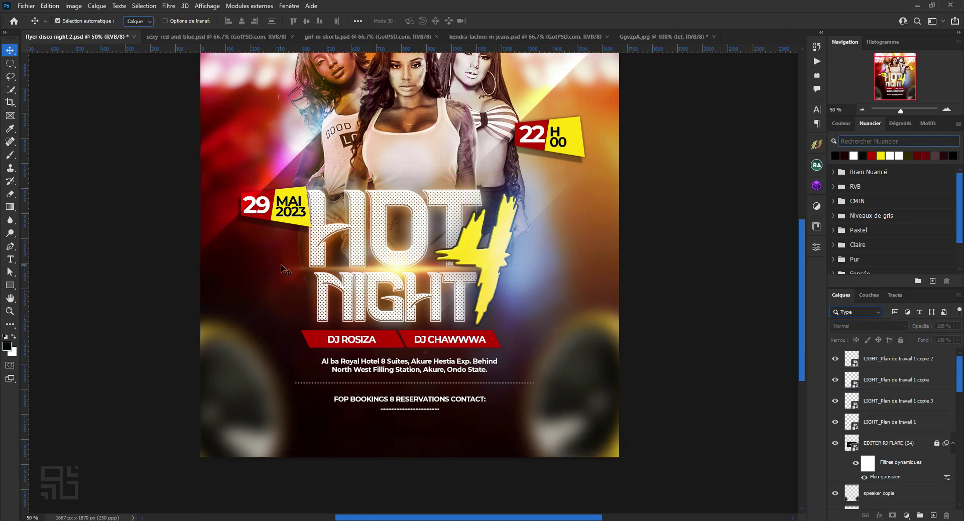
left_click_drag(286, 301, 282, 322)
left_click(899, 379)
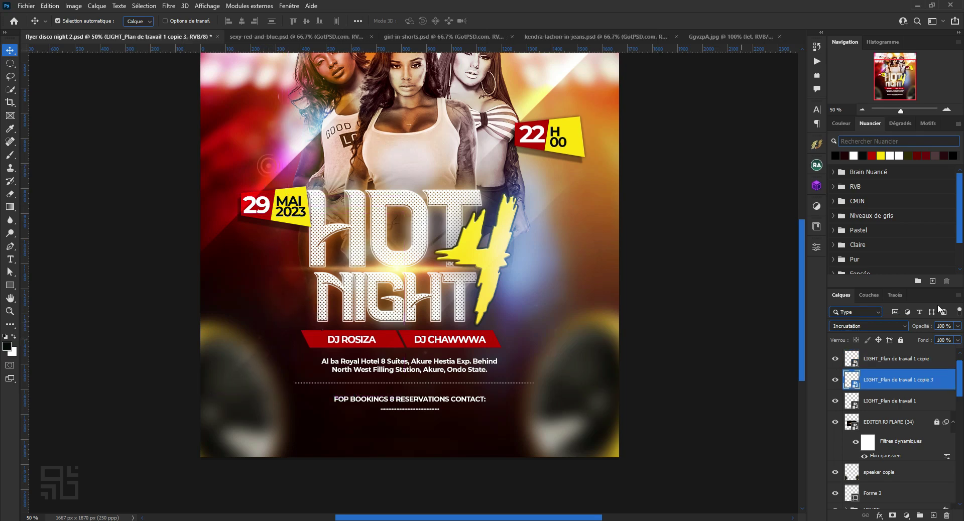
left_click(912, 366)
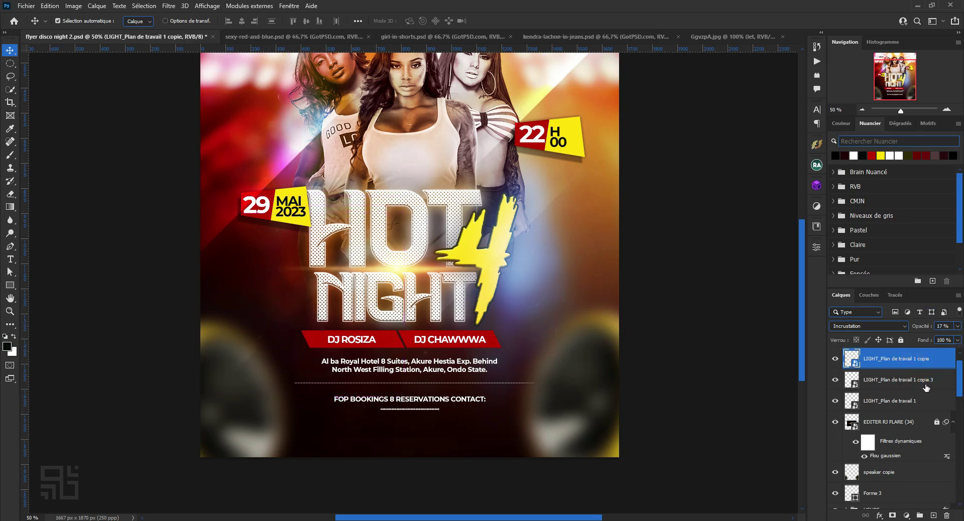
left_click(925, 384)
left_click(942, 326)
type("17")
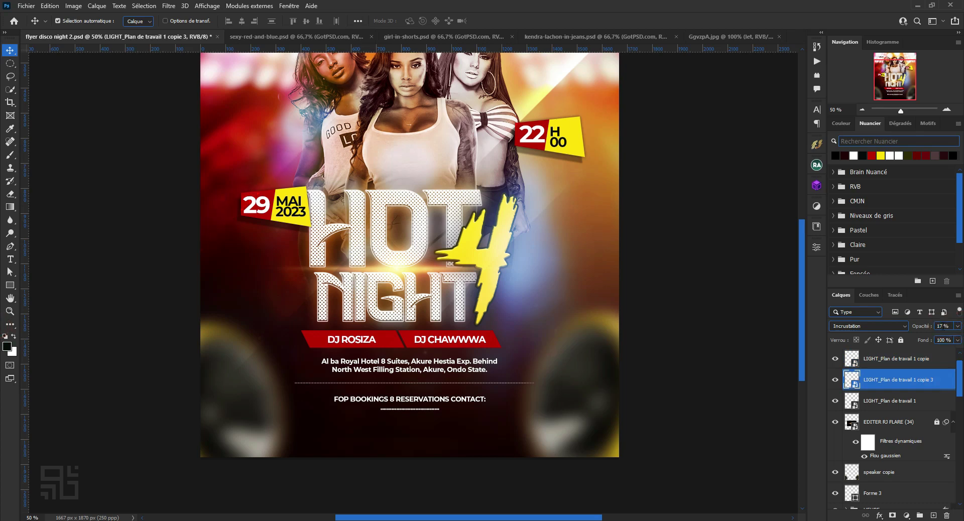
scroll(653, 276, "up", 2)
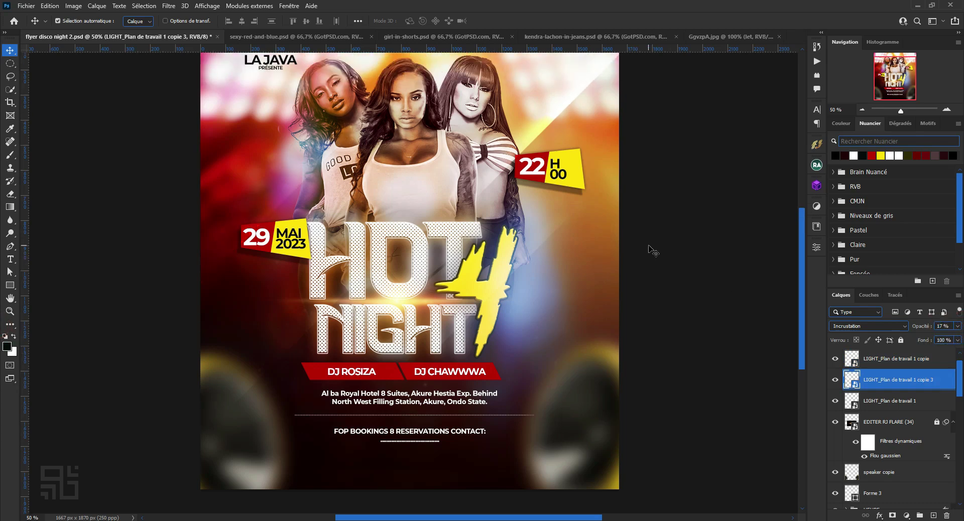
Move the LIGHT_Plan de travail 1 streak up about 129 px and place another copy lower down.
left_click(544, 121)
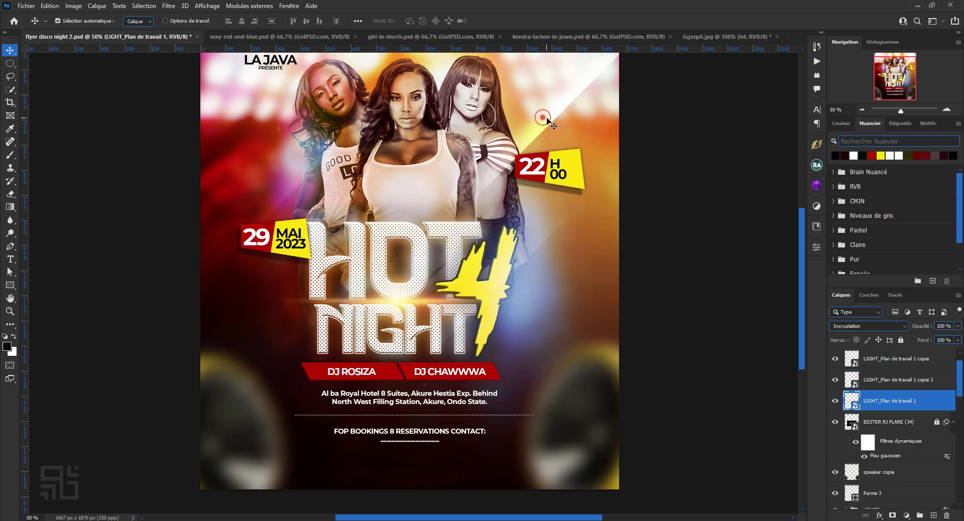
scroll(547, 122, "up", 2)
left_click_drag(558, 146, 556, 117)
scroll(543, 201, "down", 1)
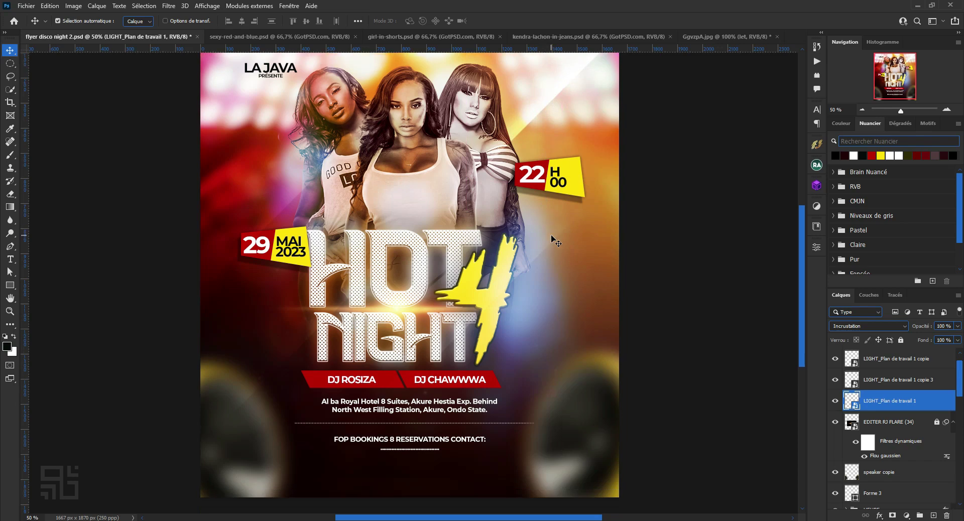
key("1")
key("7")
mouse_move(532, 253)
left_mouse_down()
mouse_move(554, 263)
mouse_move(546, 273)
mouse_move(571, 330)
mouse_move(535, 408)
mouse_move(477, 400)
mouse_move(491, 400)
left_mouse_up()
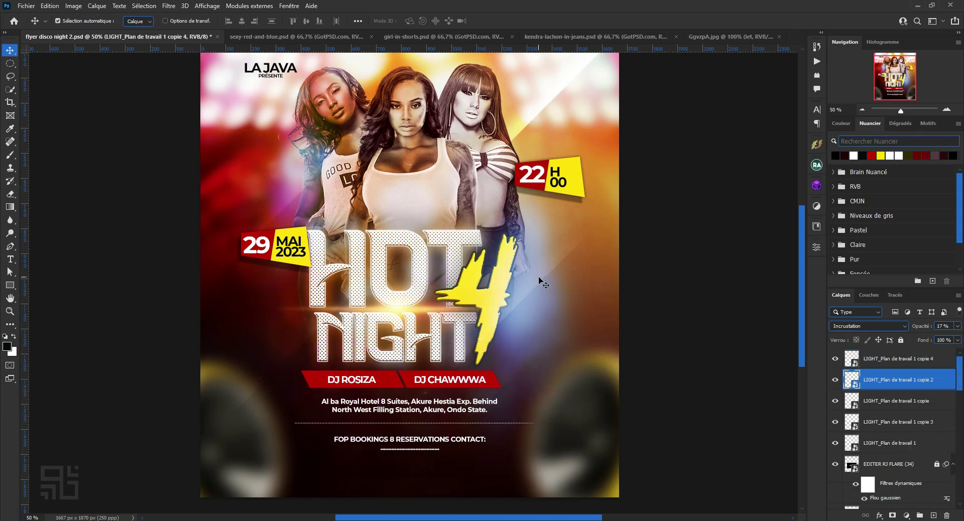
left_click(704, 290)
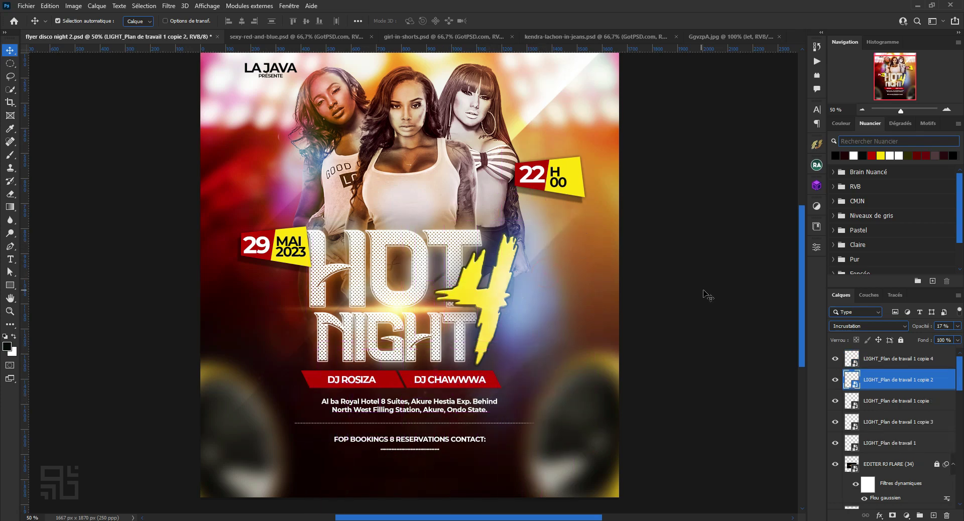
scroll(586, 327, "down", 1)
scroll(586, 327, "up", 1)
key("ctrl+minus")
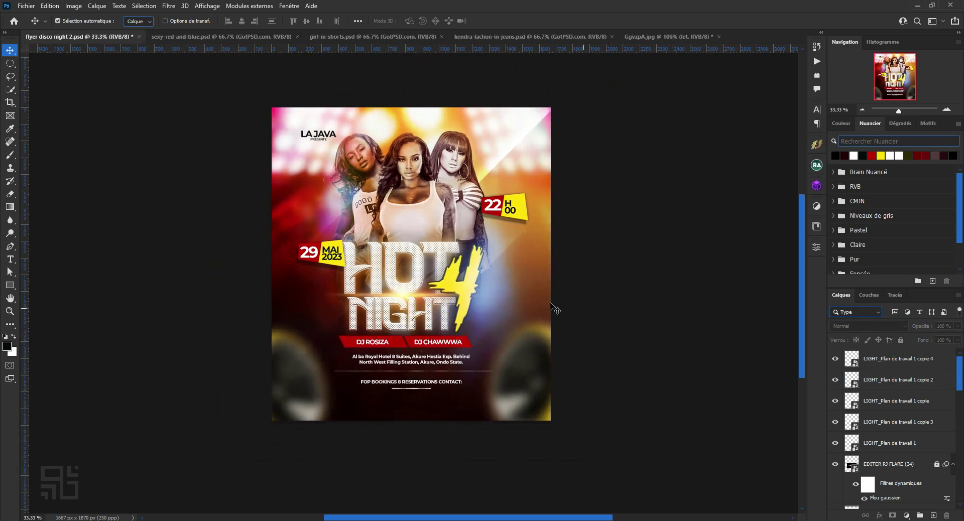
Shift-select all five LIGHT_Plan de travail 1 layers, group them with Ctrl+G, and toggle visibility to compare.
scroll(499, 397, "down", 2)
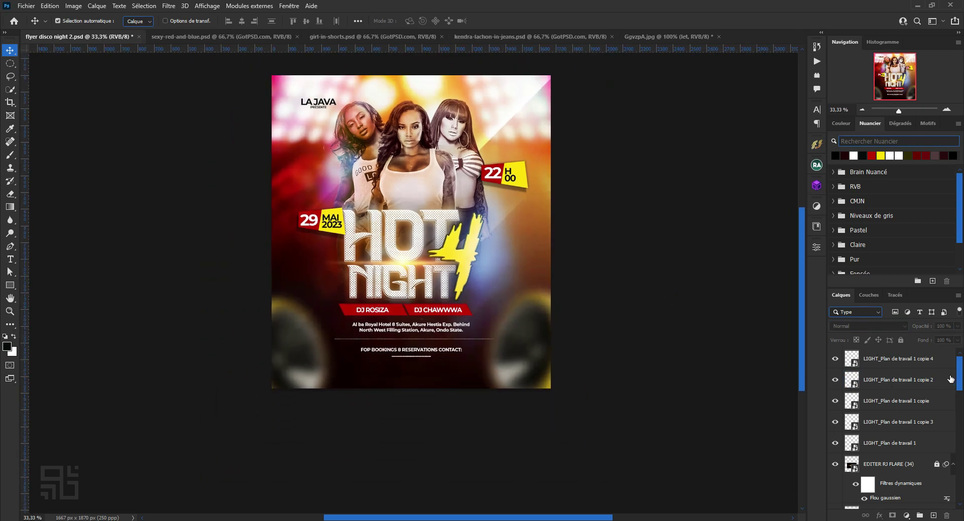
left_click(919, 358)
left_click(904, 444, "shift")
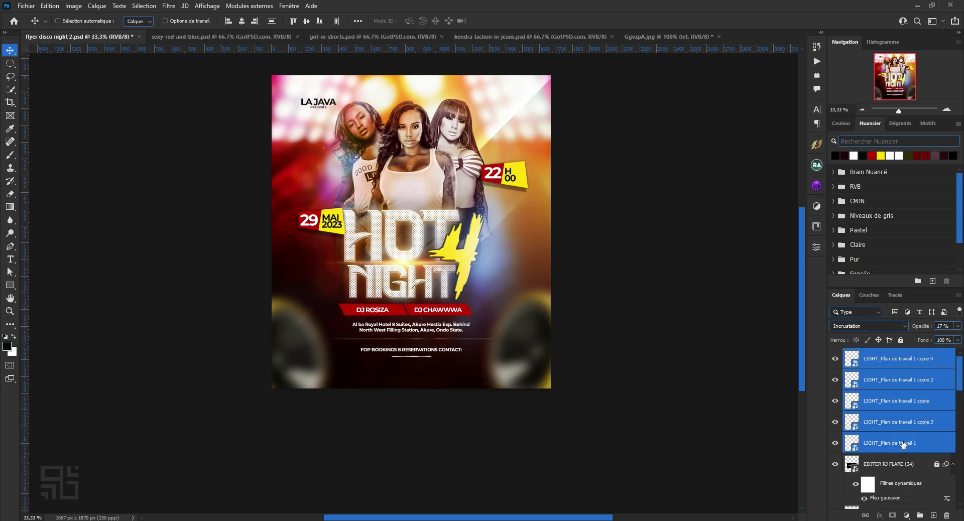
key("ctrl+g")
left_click(835, 355)
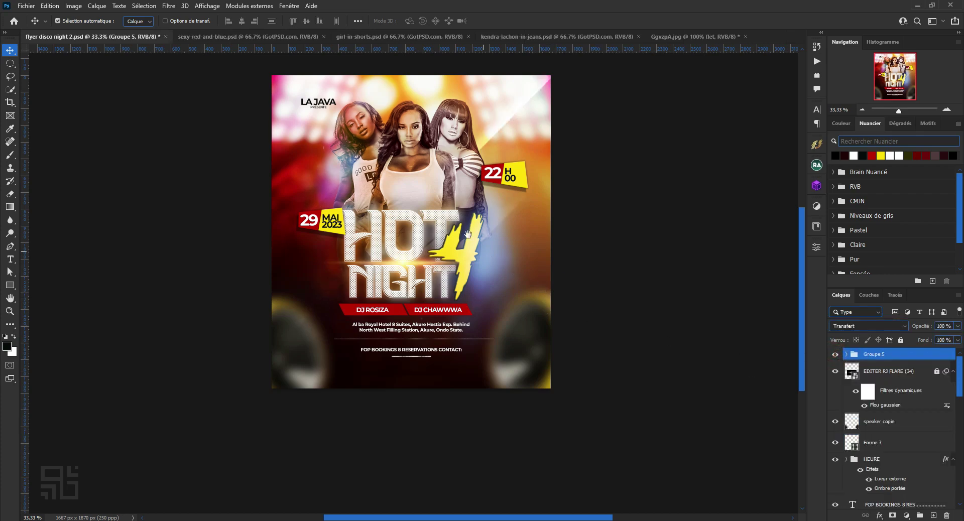
left_click_drag(468, 234, 480, 275)
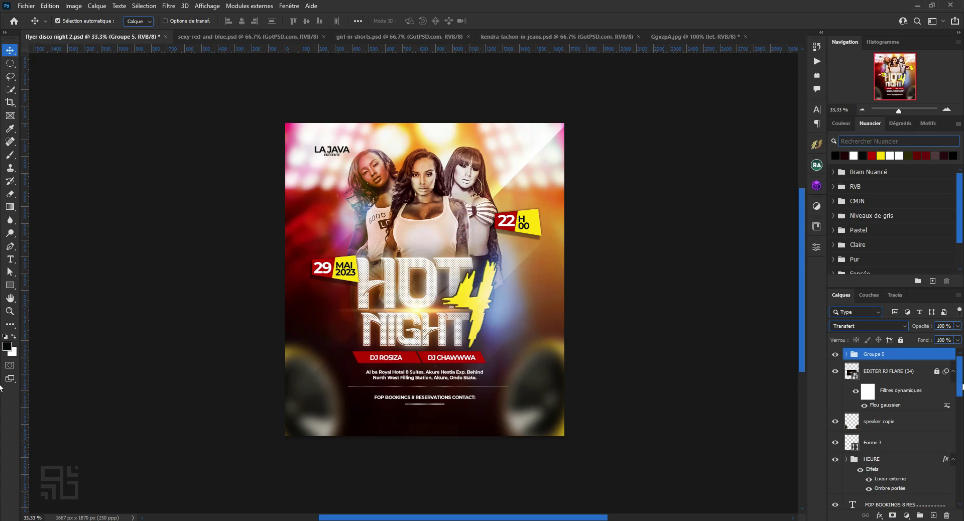
left_click(953, 371)
left_click(953, 372)
left_click(686, 362)
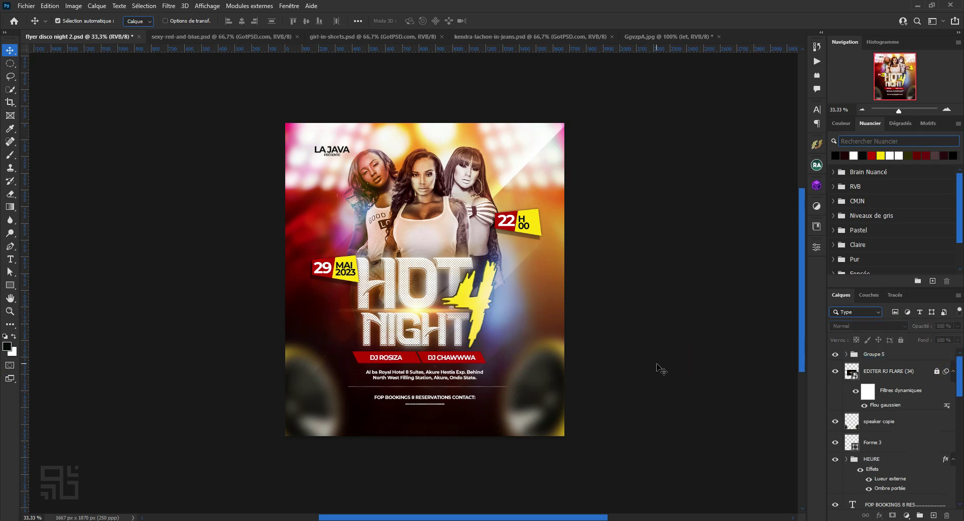
Paint black on the Groupe 1 copie mask with a 487 px brush over the models.
left_click(440, 213)
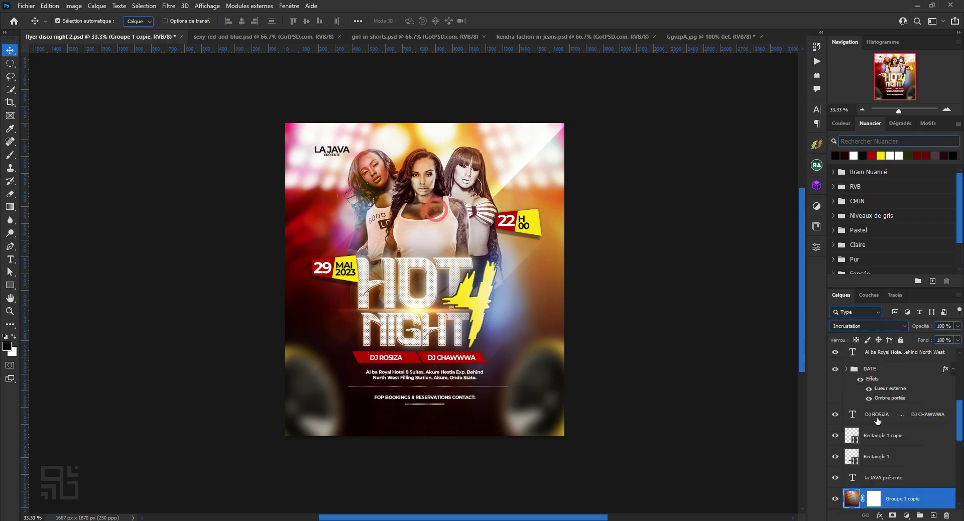
scroll(867, 451, "down", 2)
left_click(884, 457)
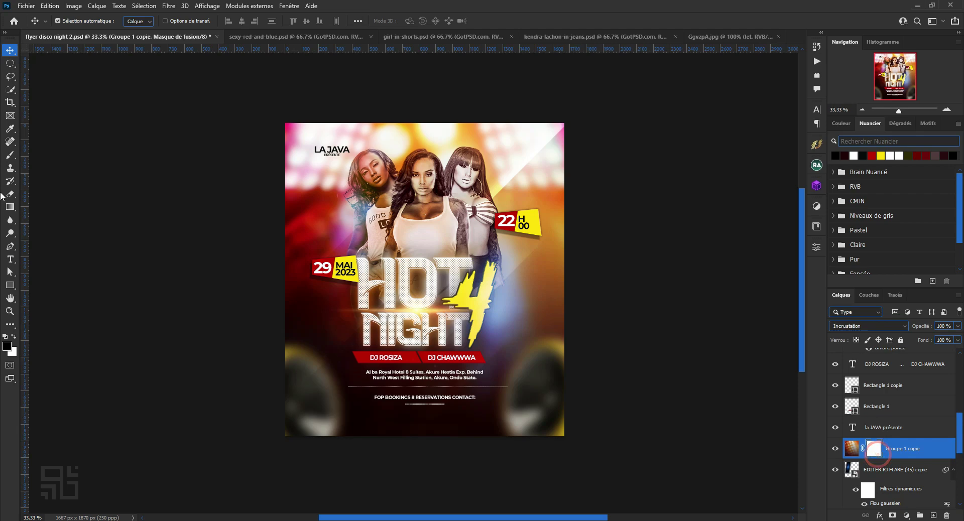
left_click(10, 154)
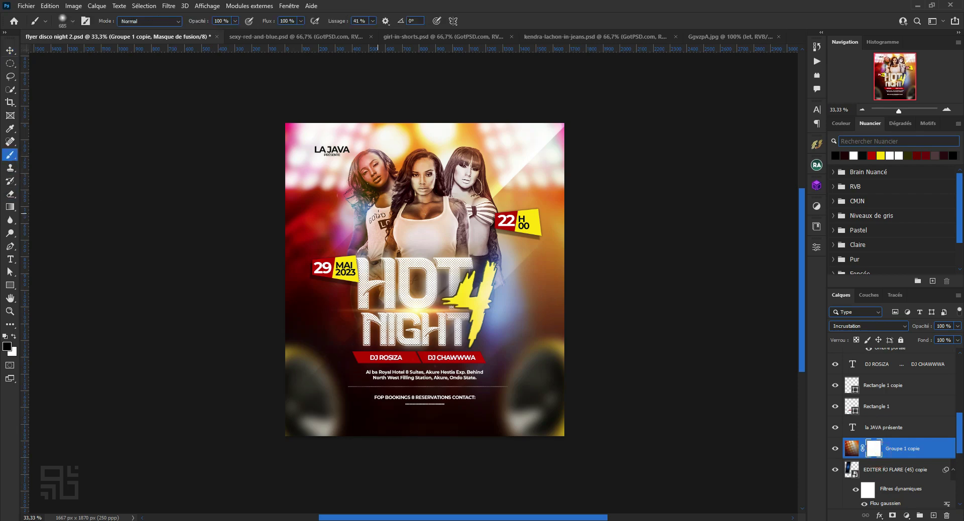
left_click_drag(421, 239, 362, 234)
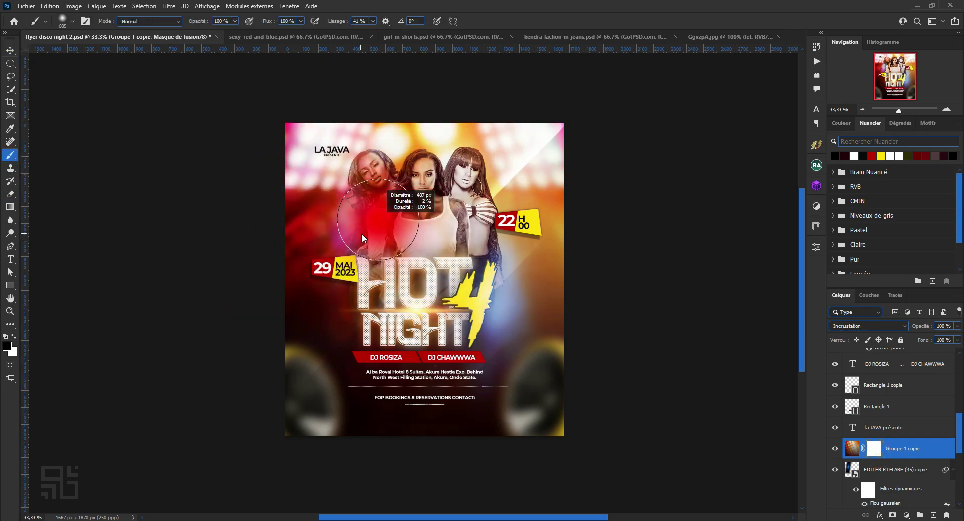
mouse_move(370, 202)
left_mouse_down()
mouse_move(435, 212)
mouse_move(380, 183)
mouse_move(378, 195)
left_mouse_up()
left_click_drag(455, 248, 478, 208)
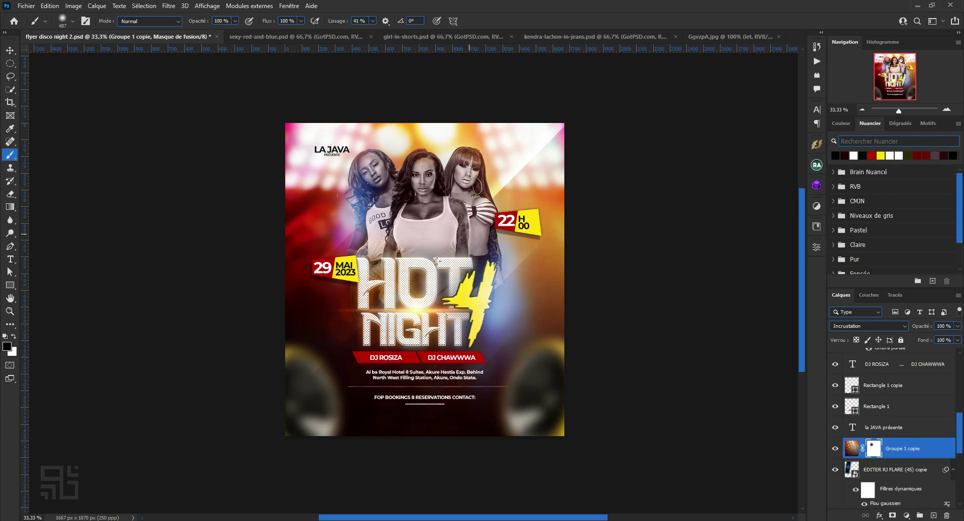
scroll(497, 297, "up", 1)
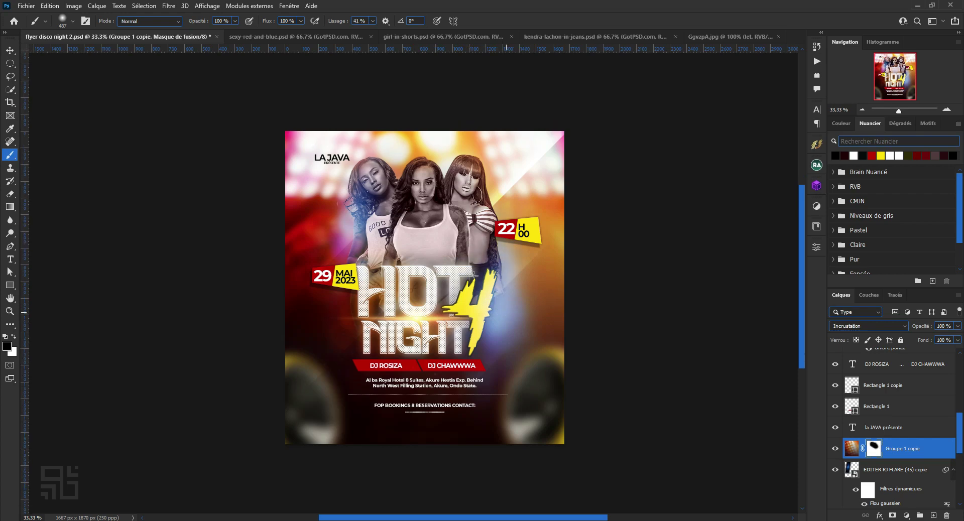
left_click(11, 51)
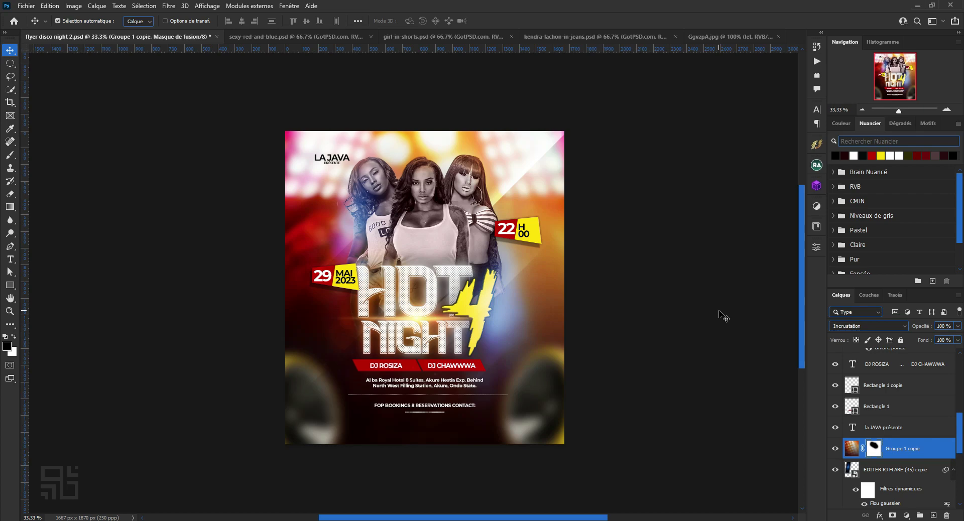
Delete the Groupe 1 copie layer mask using Supprimer le masque de fusion.
right_click(883, 446)
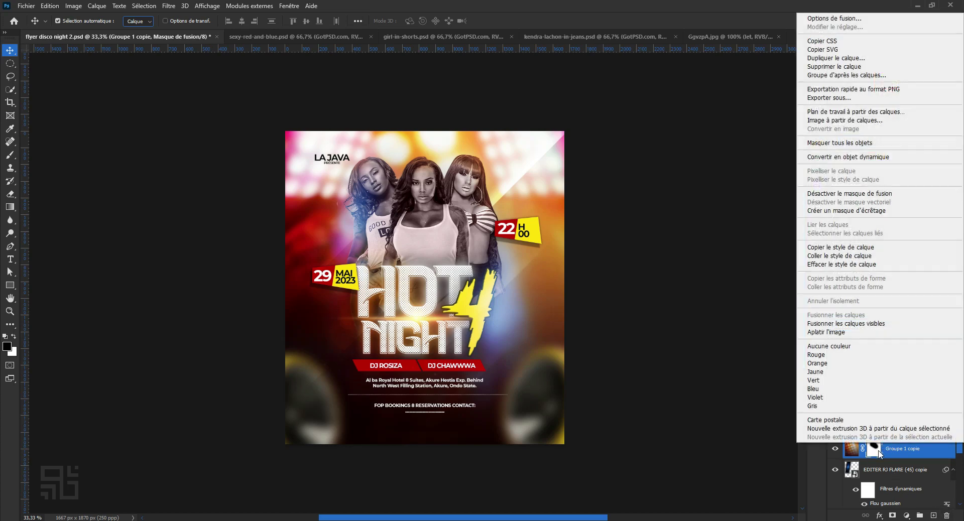
right_click(880, 455)
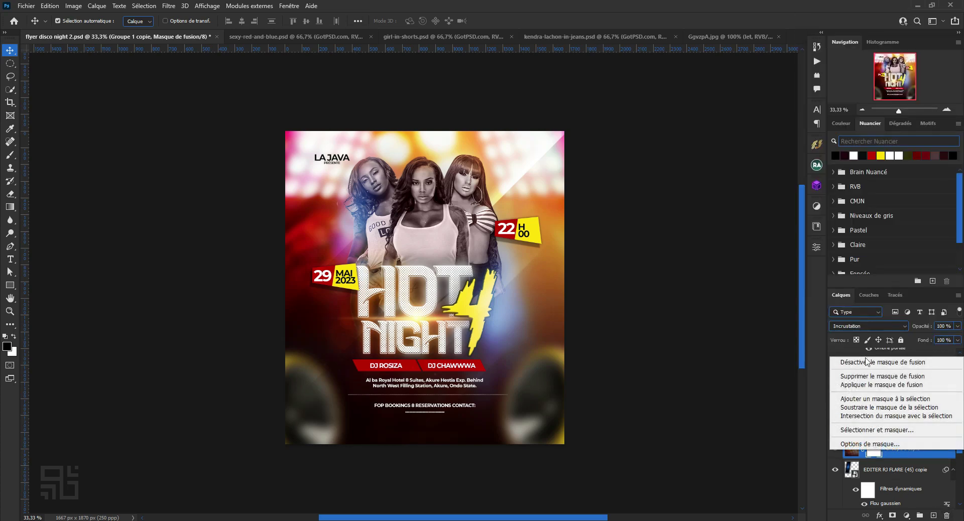
left_click(873, 377)
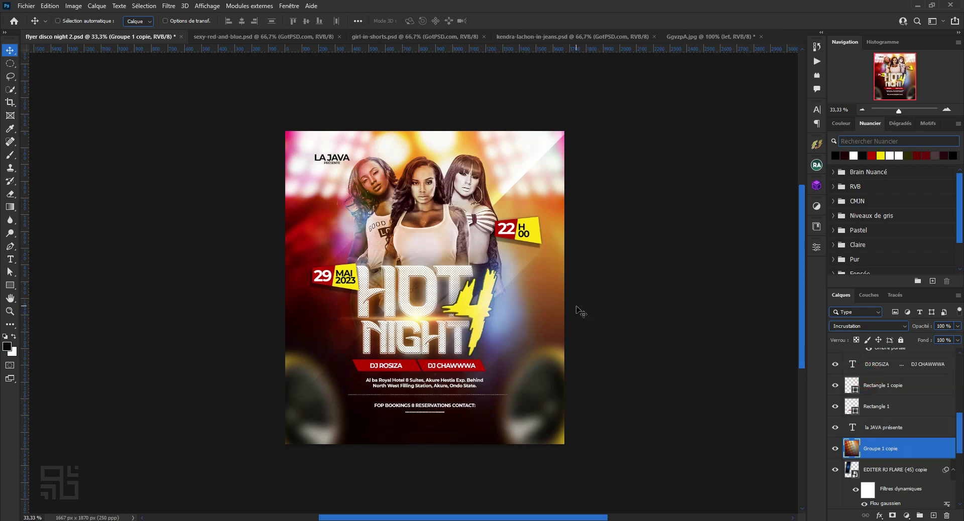
key("ctrl+plus")
key("ctrl+minus")
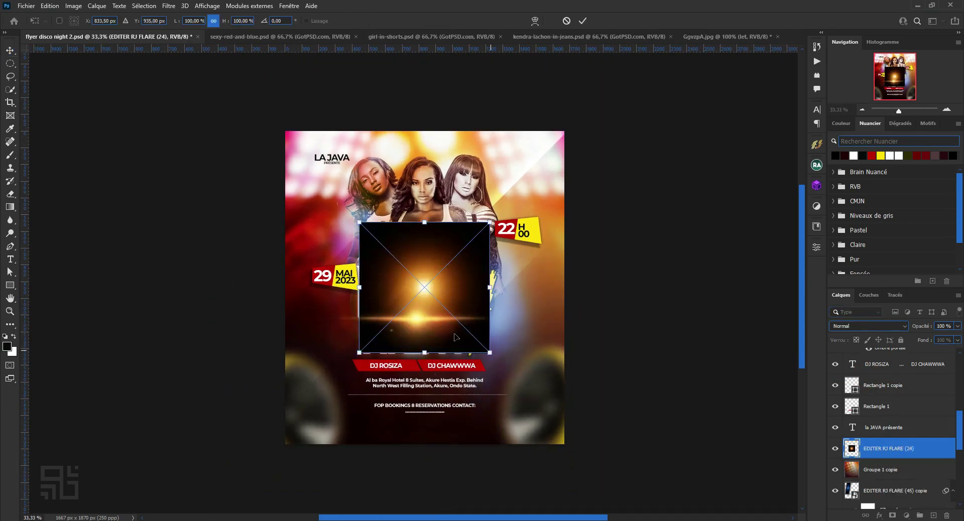
Place the EDITER RJ FLARE (24) flare at the flyer's lower left and commit it.
mouse_move(411, 302)
left_mouse_down()
mouse_move(309, 430)
mouse_move(281, 401)
mouse_move(320, 405)
left_mouse_up()
left_click_drag(321, 405, 321, 404)
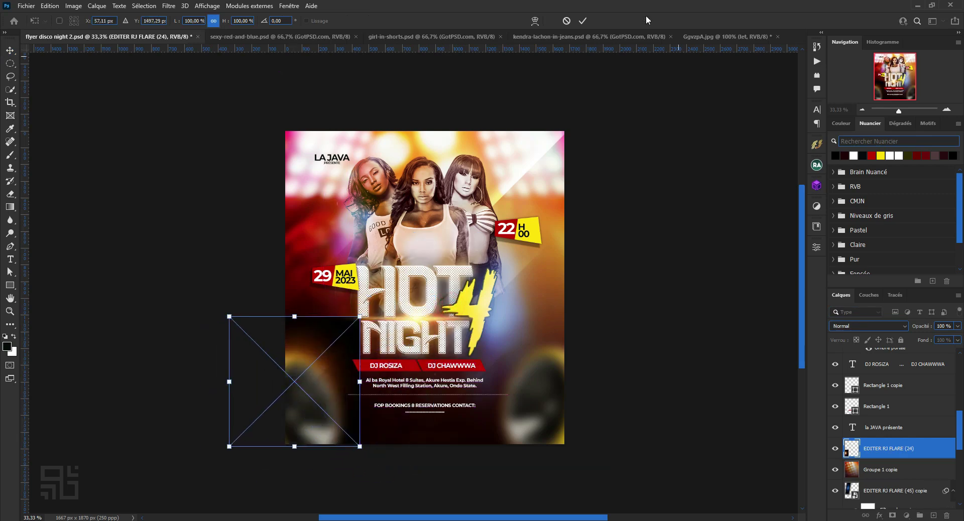
left_click(582, 20)
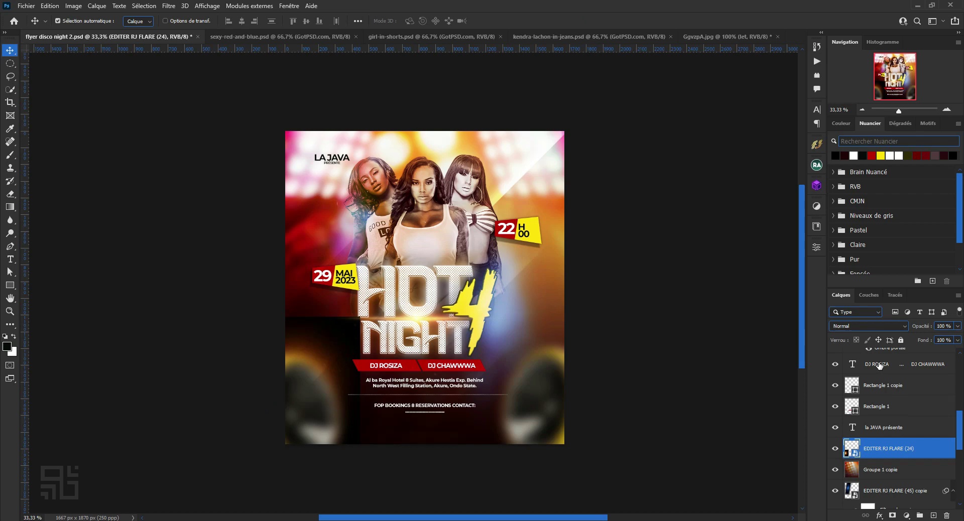
left_click(872, 327)
left_click(872, 326)
scroll(872, 326, "down", 5)
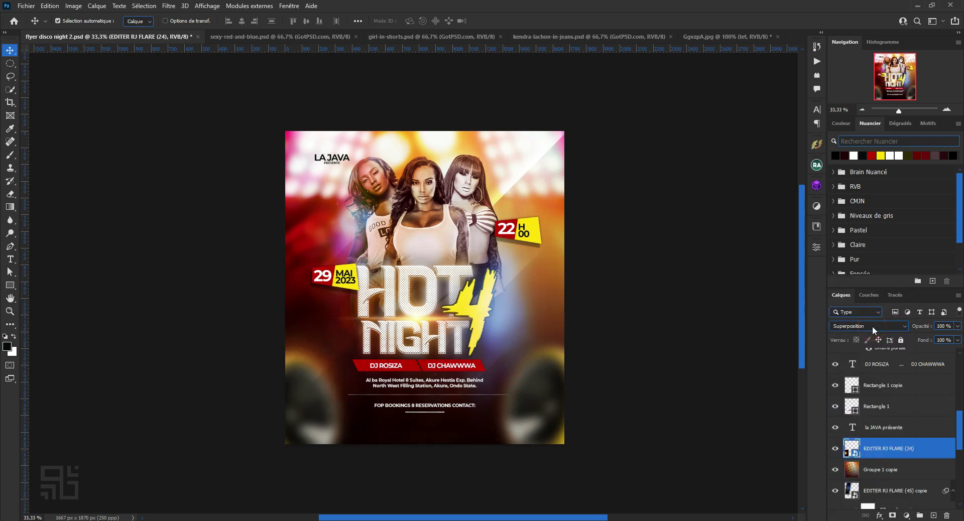
left_click(290, 363)
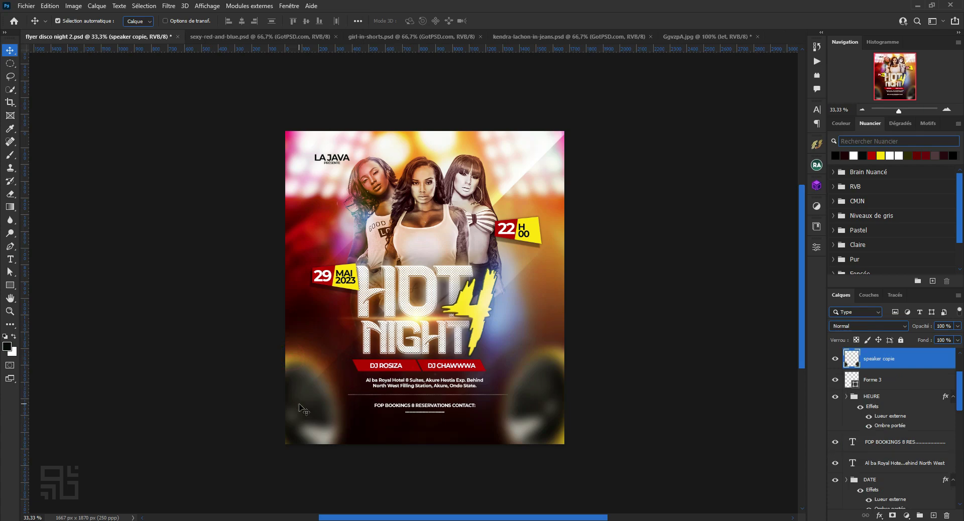
Duplicate EDITER RJ FLARE (24) with Ctrl+J and transform the copy to the flyer's lower right.
scroll(885, 412, "down", 2)
scroll(884, 449, "down", 3)
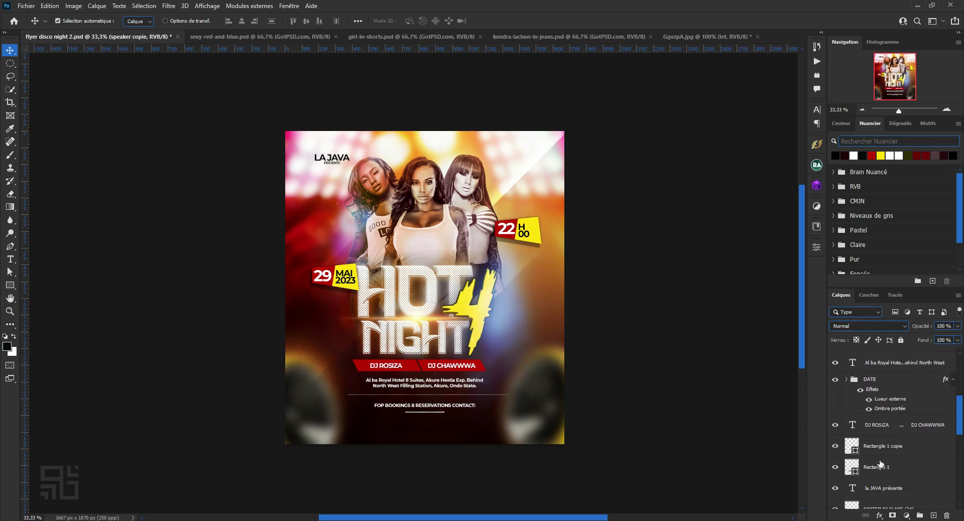
scroll(884, 449, "down", 2)
scroll(595, 429, "down", 2)
scroll(906, 434, "down", 3)
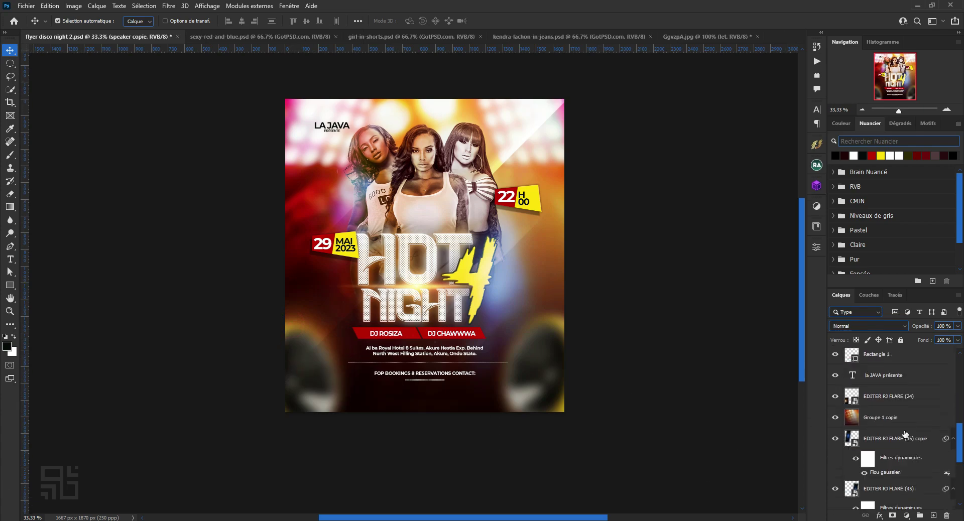
left_click(899, 402)
key("ctrl+j")
key("ctrl")
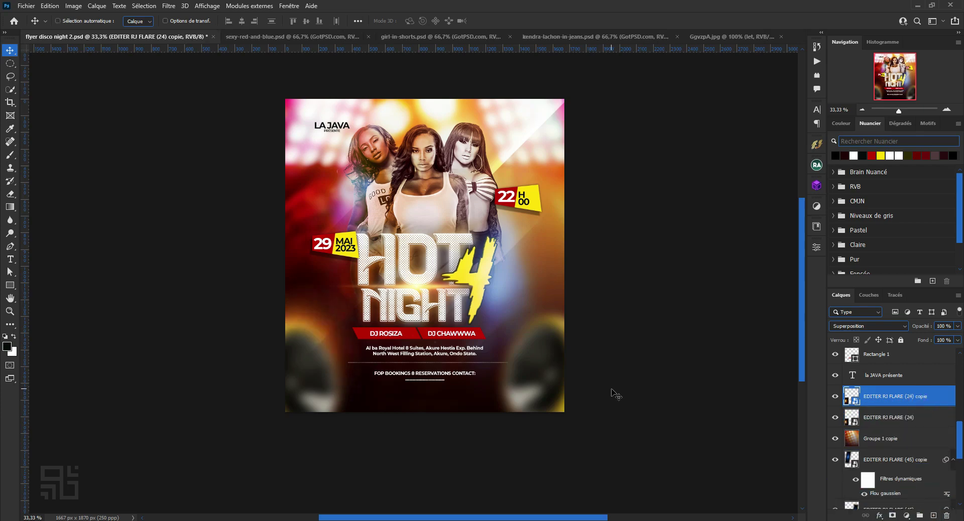
key("ctrl+t")
mouse_move(407, 405)
left_mouse_down()
mouse_move(517, 421)
mouse_move(586, 391)
left_mouse_up()
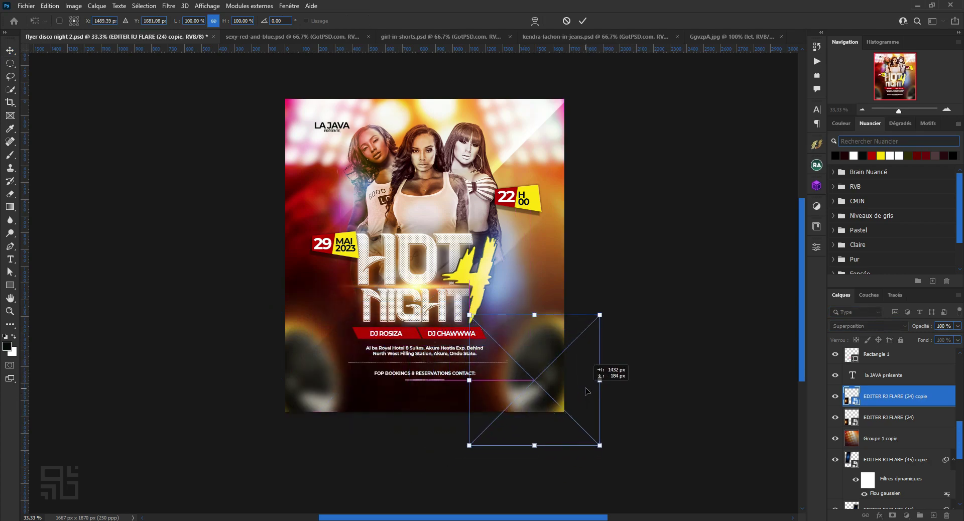
mouse_move(587, 391)
left_mouse_down()
mouse_move(573, 378)
mouse_move(590, 372)
left_mouse_up()
left_click(583, 21)
Scroll up the Layers panel and select Groupe 5 at the top of the stack.
scroll(921, 366, "up", 3)
scroll(922, 365, "up", 3)
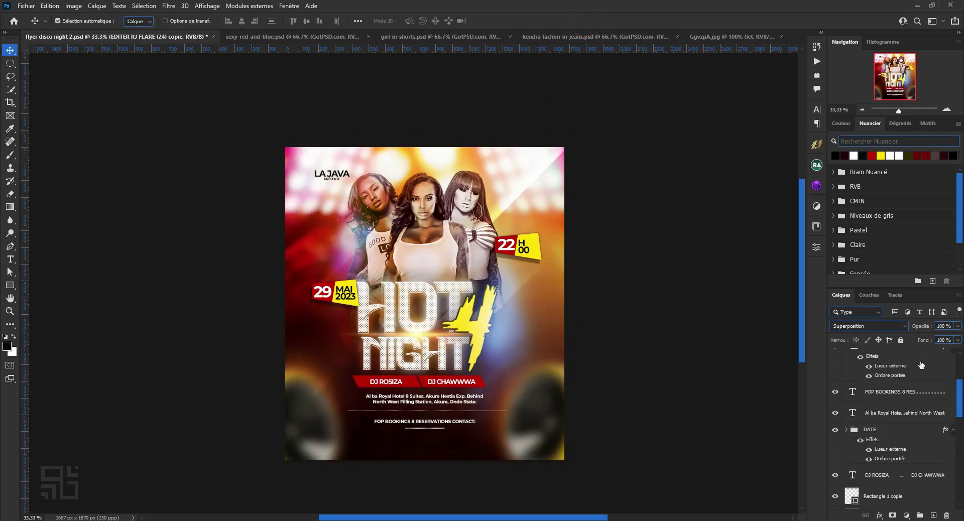
scroll(922, 365, "up", 3)
left_click(921, 356)
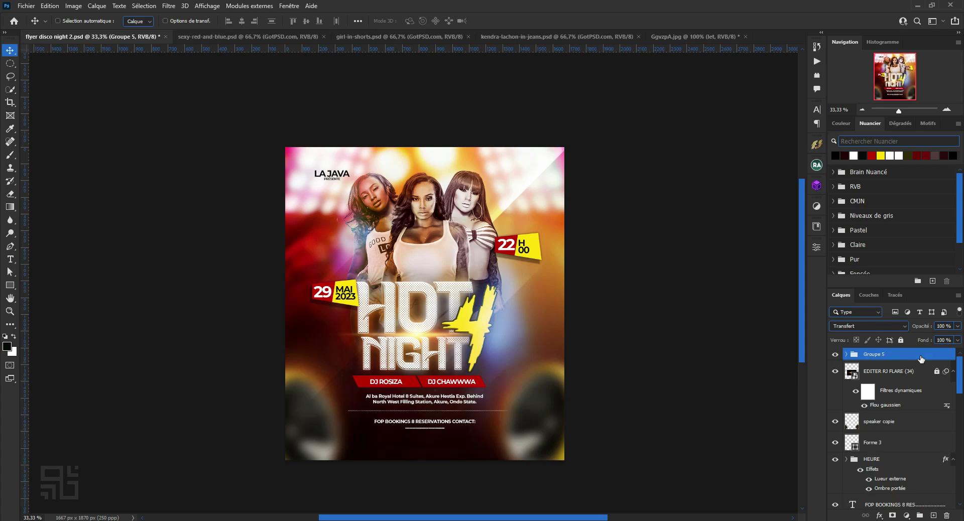
Stamp the visible flyer into Calque 1 and group Groupe 5 through Groupe 1 into Groupe 6.
key("ctrl+shift+alt+e")
key("Delete")
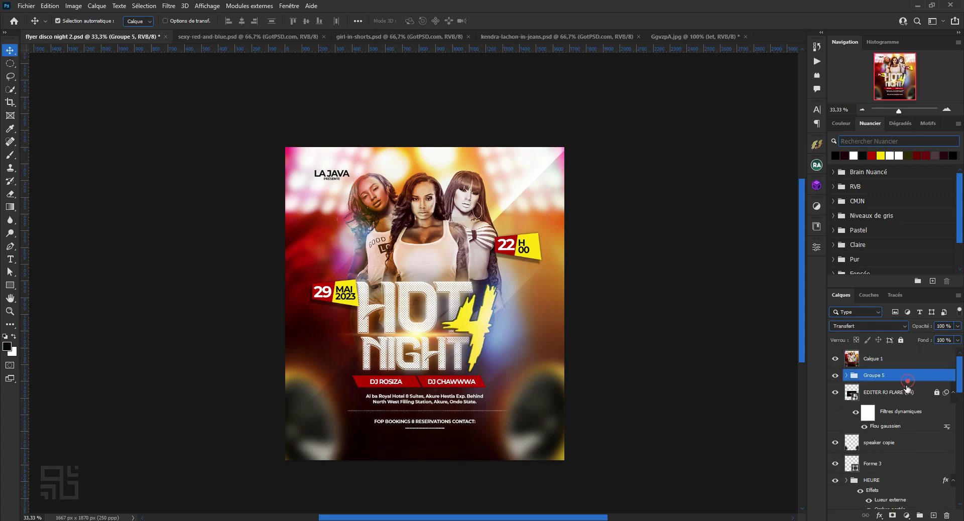
scroll(909, 387, "down", 2)
scroll(909, 422, "down", 2)
scroll(910, 452, "down", 2)
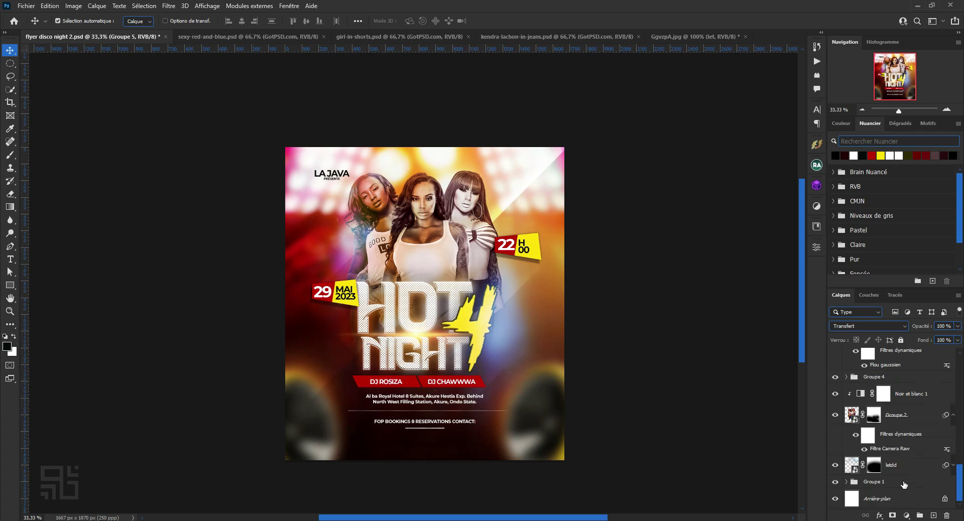
left_click(904, 483, "shift")
key("ctrl+g")
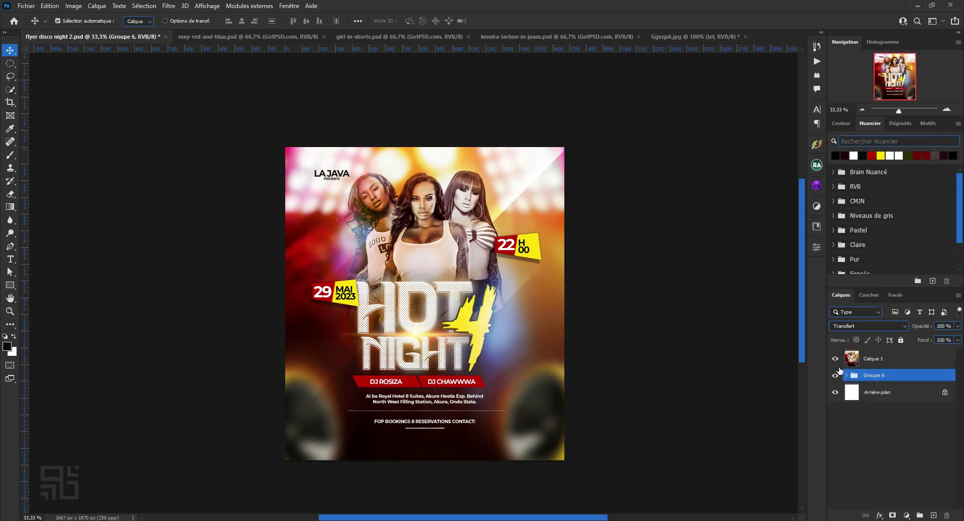
Open the Camera Raw filter on the merged Calque 1 layer.
left_click(895, 365)
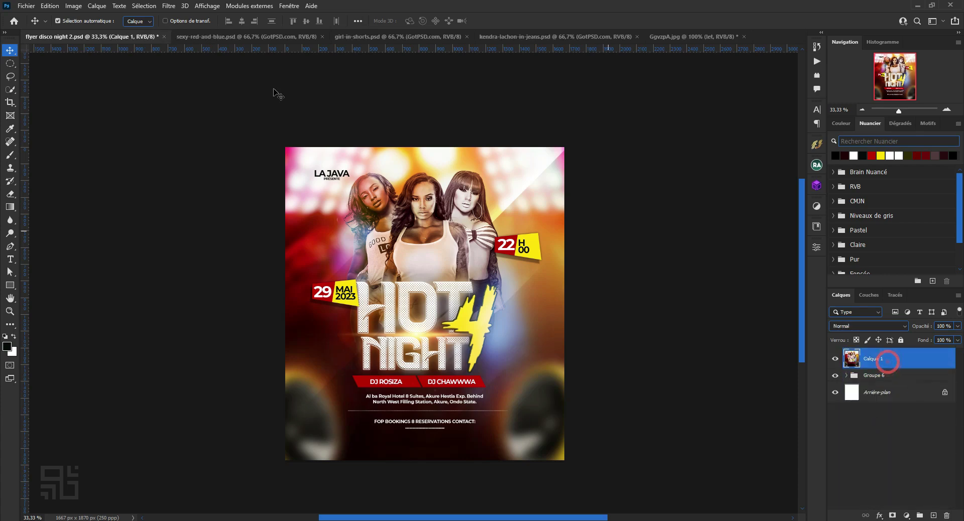
left_click(169, 6)
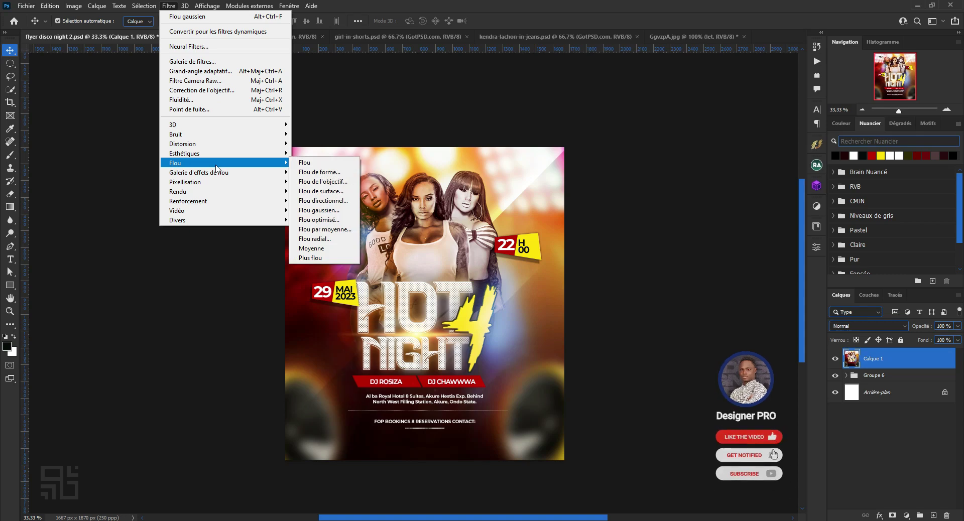
left_click(209, 83)
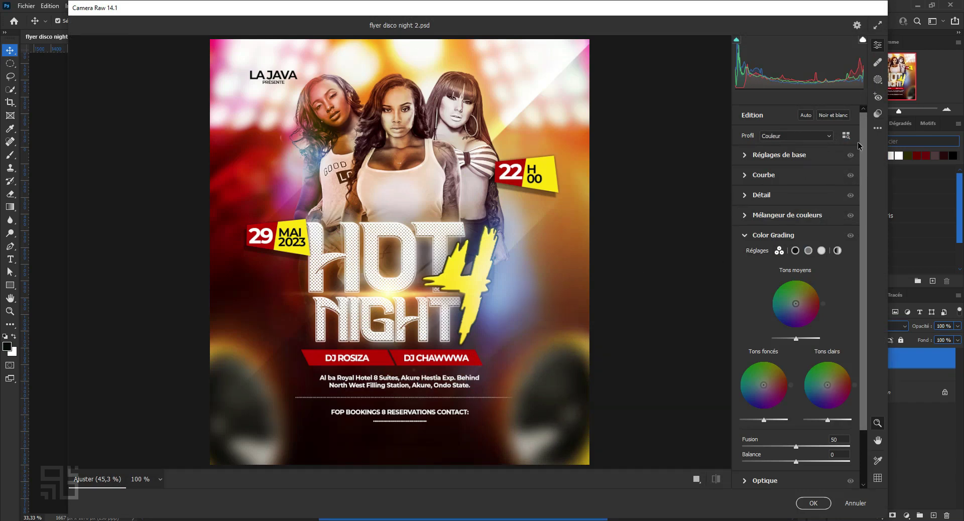
Apply Auto tone correction, compare before and after, and keep the Couleur profile.
left_click(745, 235)
left_click(805, 115)
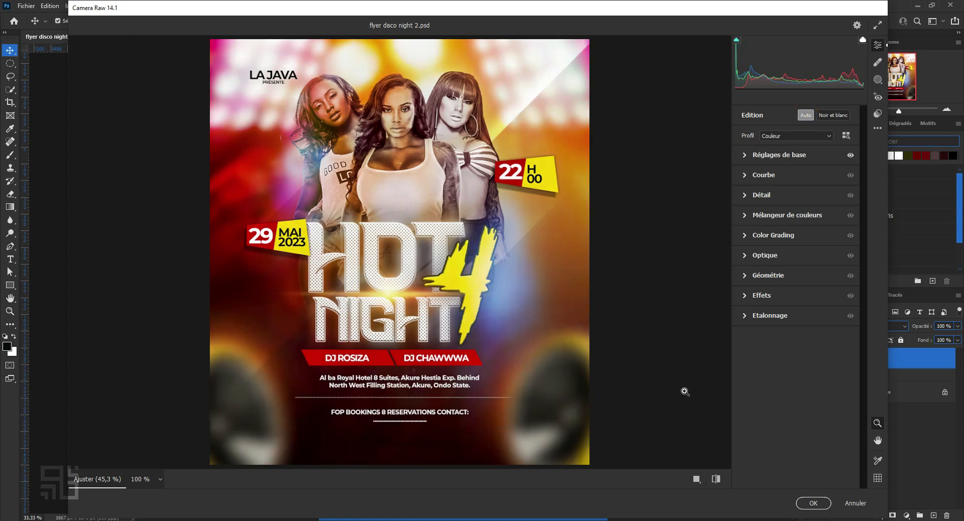
left_click(716, 479)
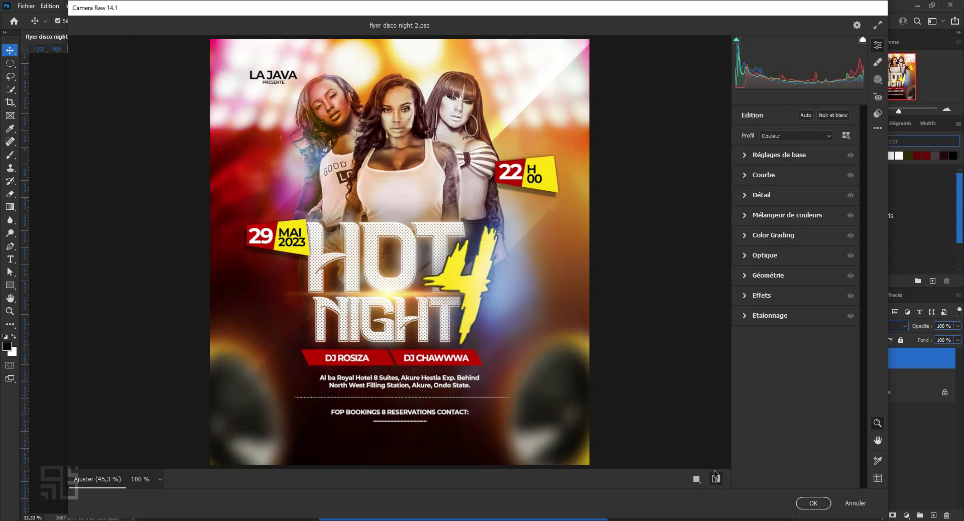
left_click(716, 479)
left_click(696, 478)
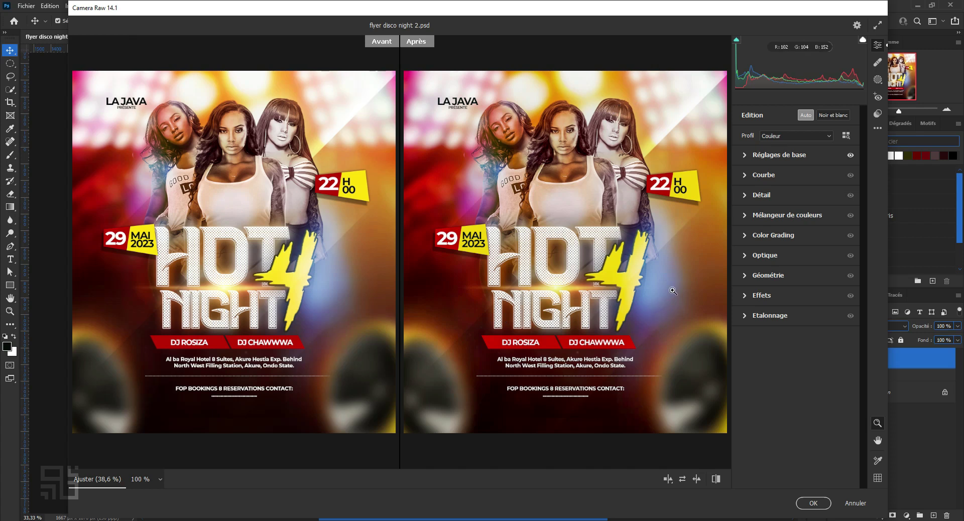
left_click(800, 136)
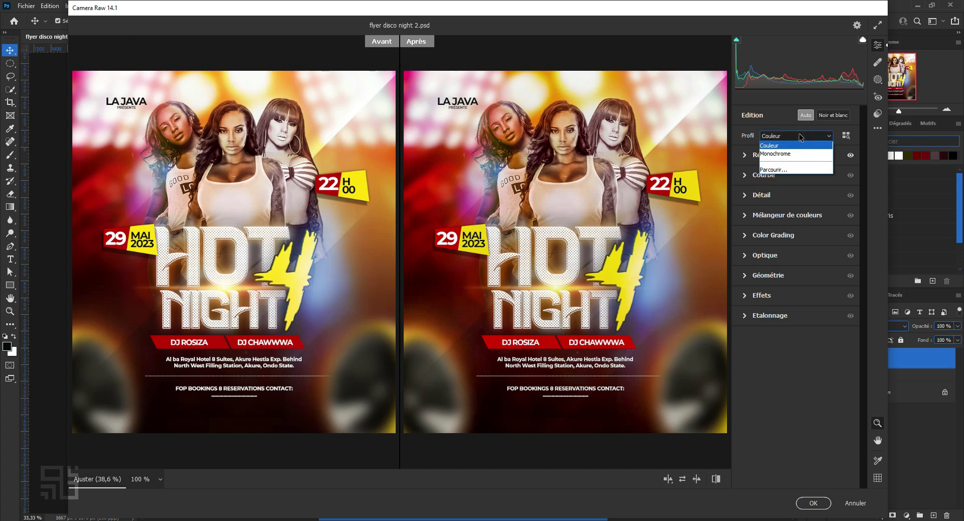
left_click(800, 136)
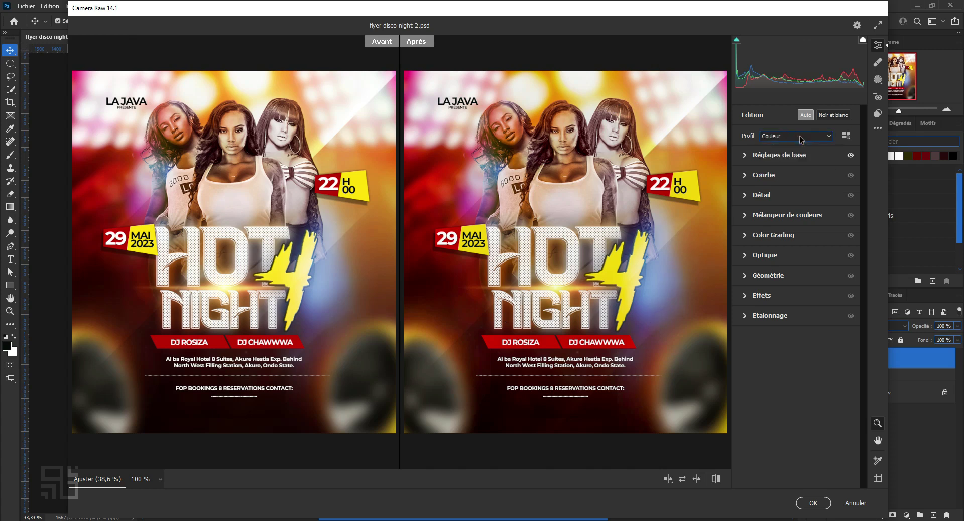
Set Exposition to -0.75 and Tons clairs to -31, apply, and zoom to 50%.
left_click(746, 156)
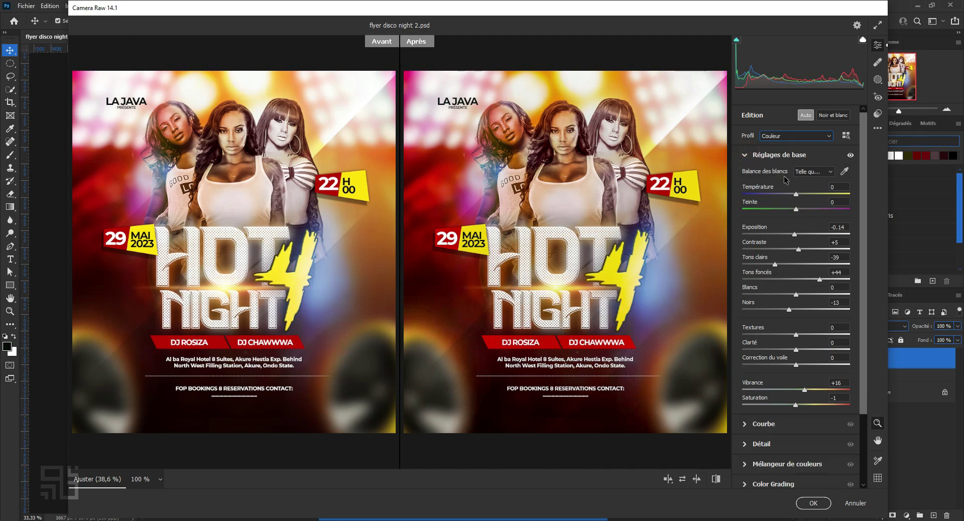
left_click_drag(795, 234, 788, 234)
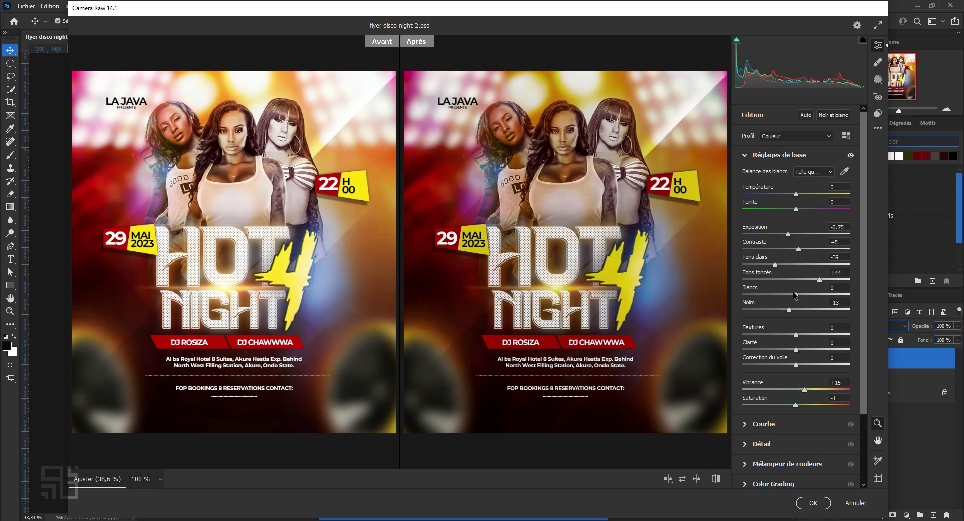
left_click_drag(775, 264, 803, 264)
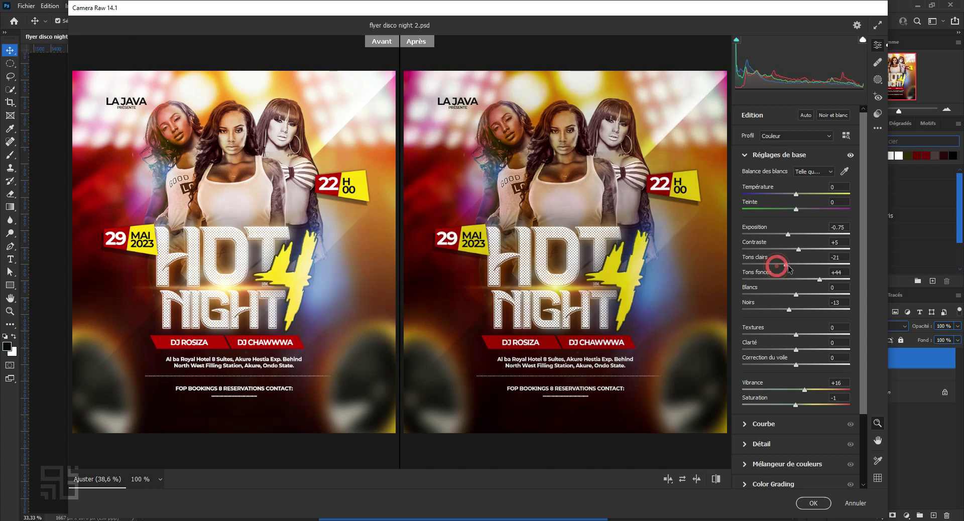
left_click_drag(802, 270, 782, 271)
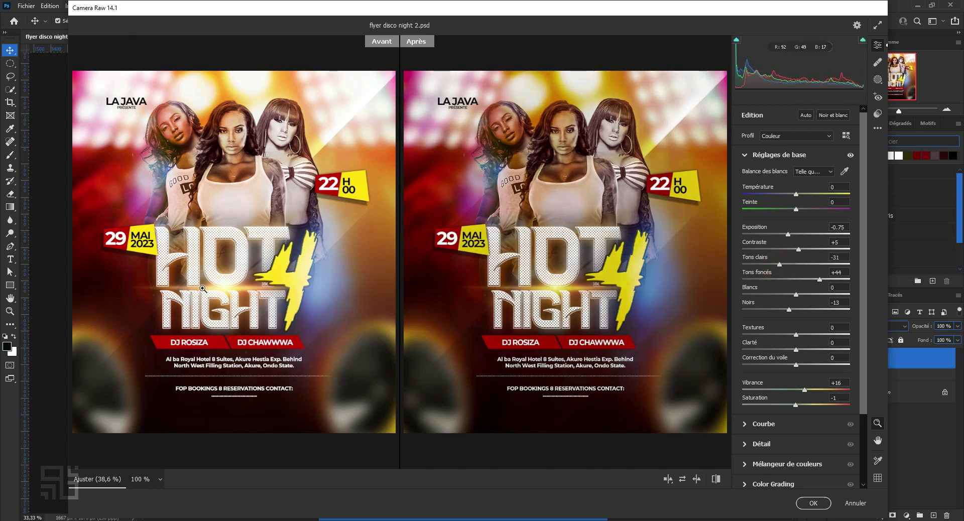
left_click(813, 503)
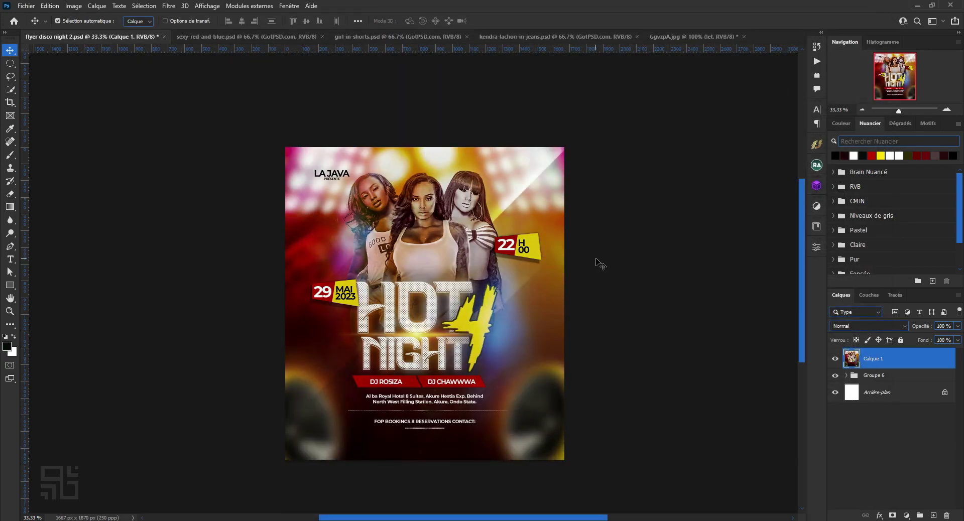
key("ctrl+plus")
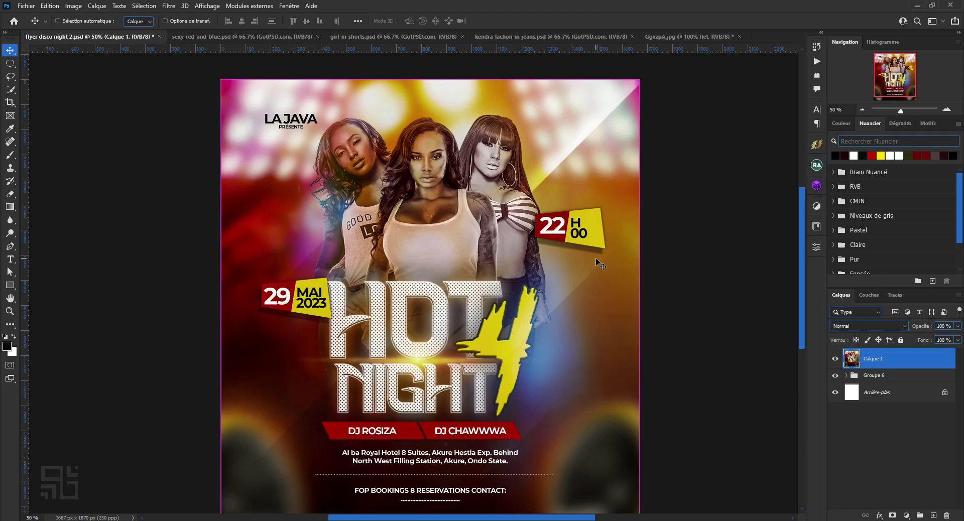